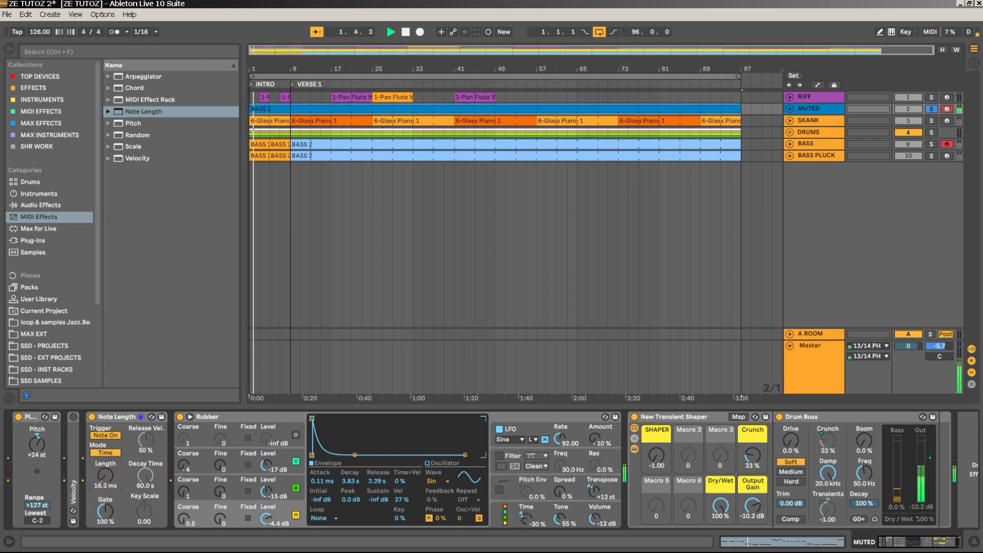
# - Stop playback and switch the New Transient Shaper rack off and back on
pyautogui.moveTo(113, 481); pyautogui.dragTo(114, 480)
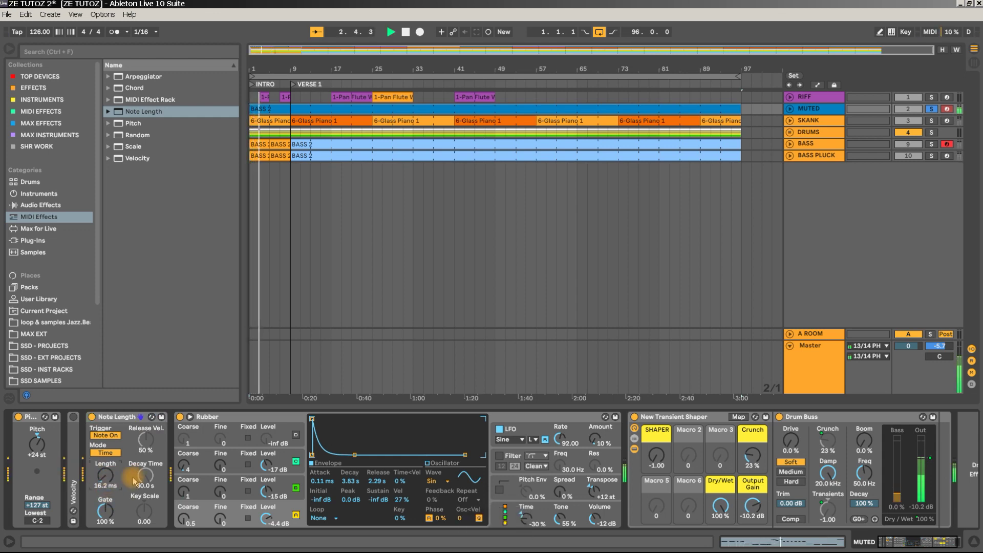
pyautogui.press('space')
pyautogui.click(635, 417)
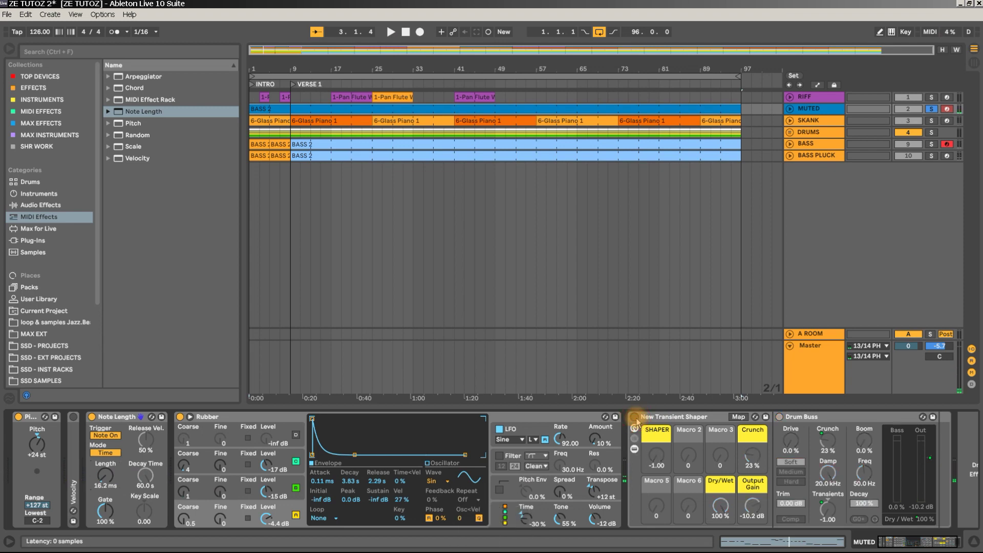
pyautogui.click(636, 417)
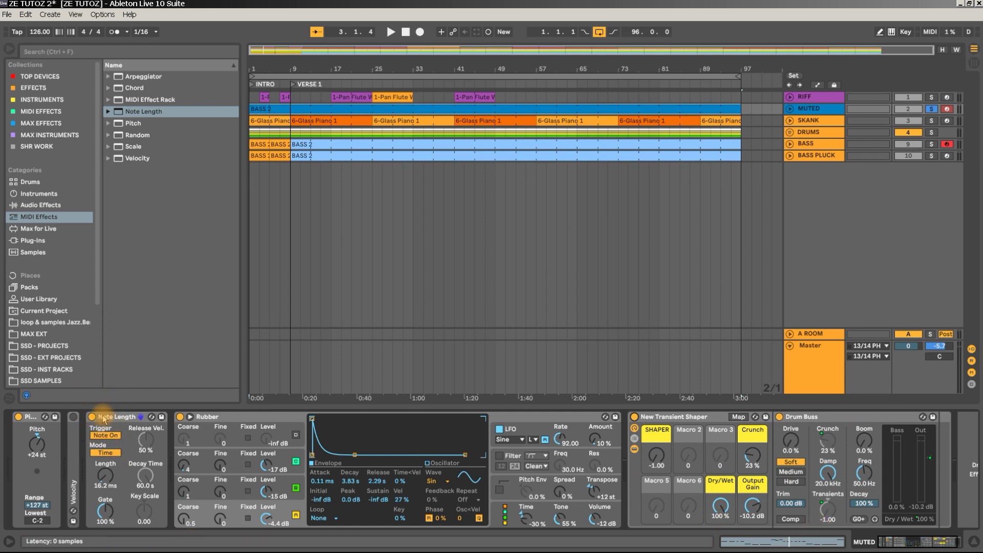
# - Examine the notes of the BASS 2 clip on the MUTED track, and return to the track's devices
pyautogui.doubleClick(361, 106)
pyautogui.click(584, 360)
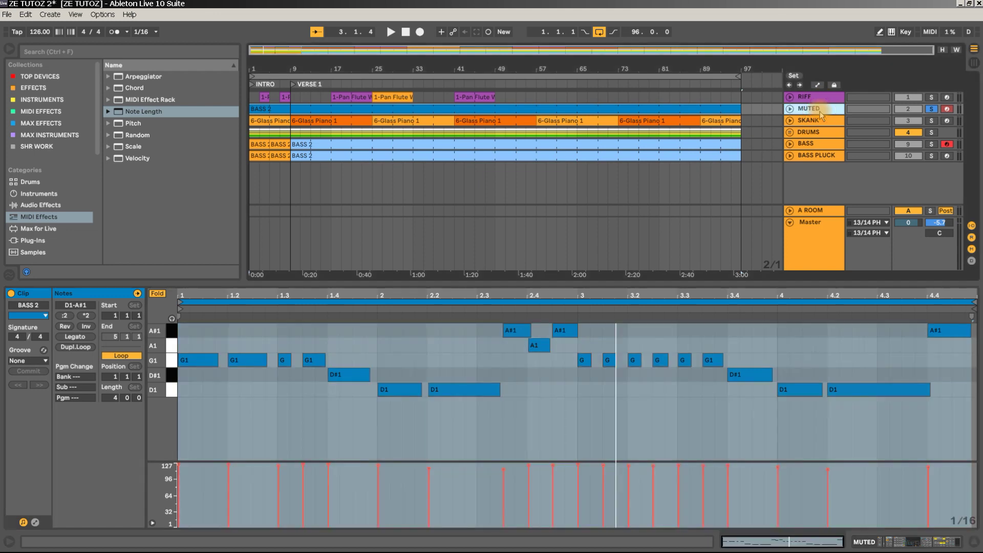
pyautogui.click(819, 110)
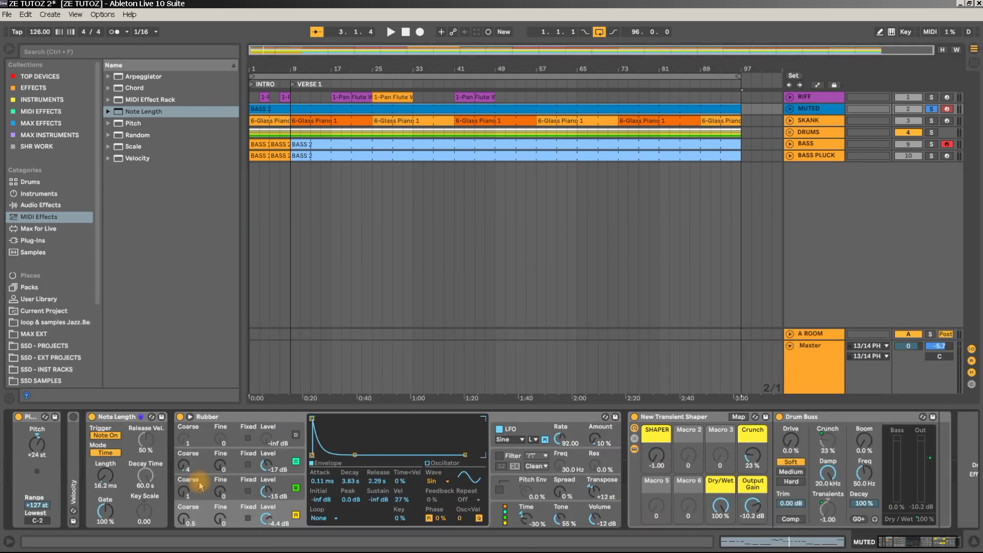
# - Set the Note Length device's Length to 12.3 ms while the track plays, and stop playback
pyautogui.press('space')
pyautogui.moveTo(104, 476); pyautogui.dragTo(104, 481)
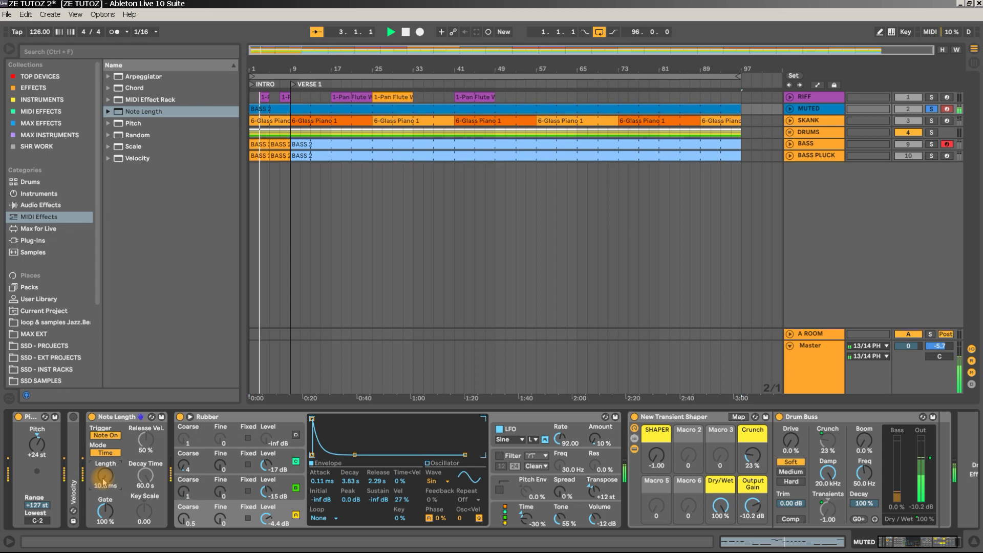
pyautogui.press('space')
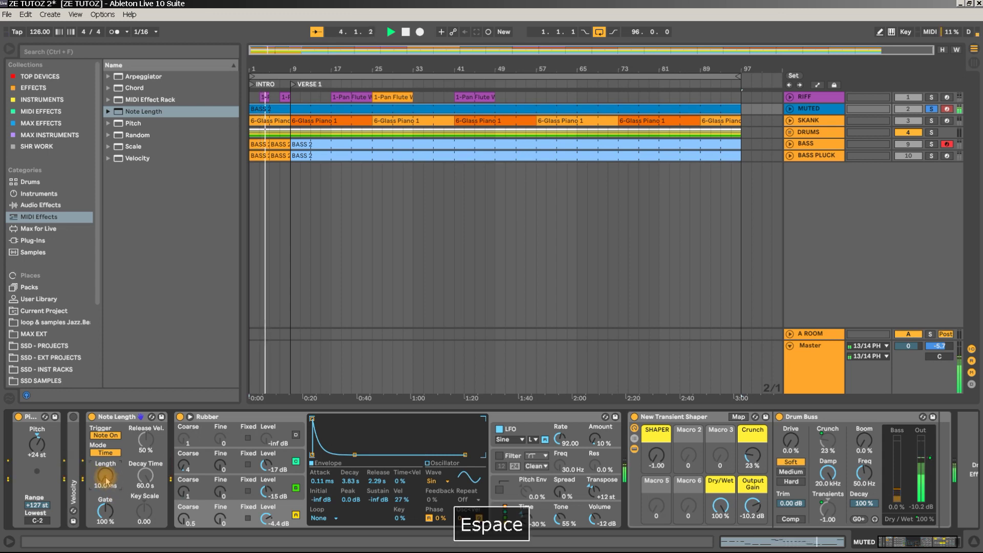
pyautogui.press('space')
pyautogui.moveTo(106, 479); pyautogui.dragTo(106, 433)
pyautogui.moveTo(106, 480); pyautogui.dragTo(106, 522)
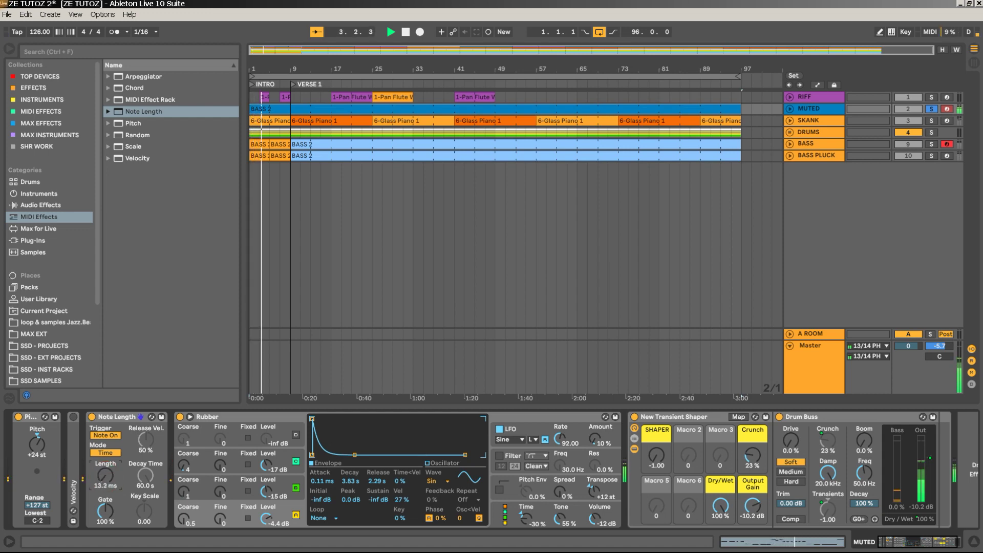
pyautogui.moveTo(106, 522); pyautogui.dragTo(106, 525)
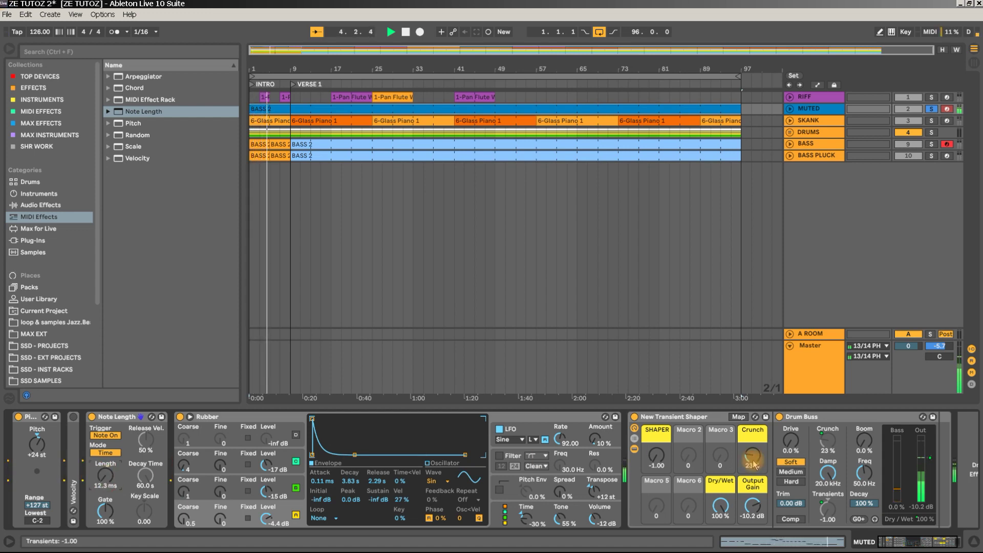
pyautogui.press('space')
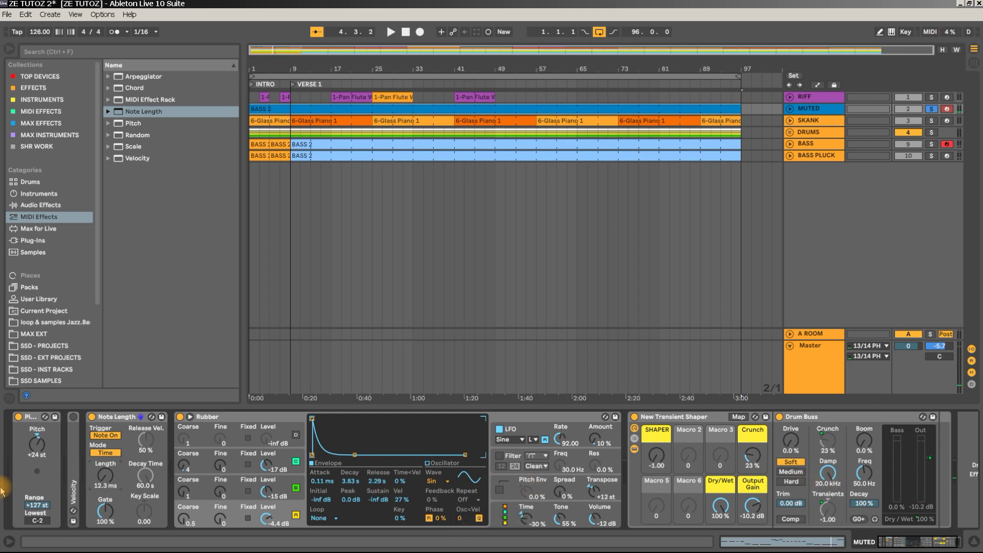
# - Group the Pitch device into a MIDI Effect Rack and show the rack's chain list
pyautogui.click(37, 417)
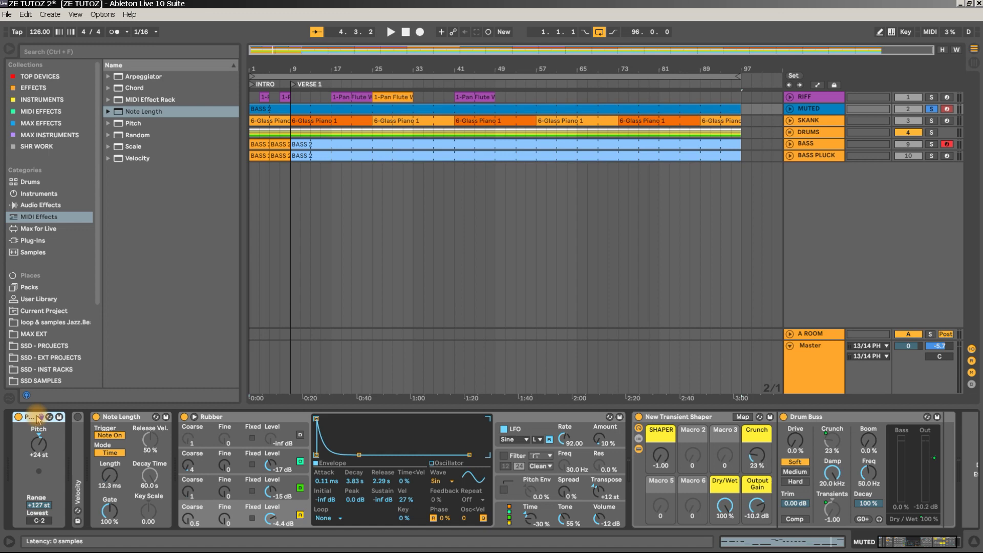
pyautogui.hotkey('ctrl', 'g')
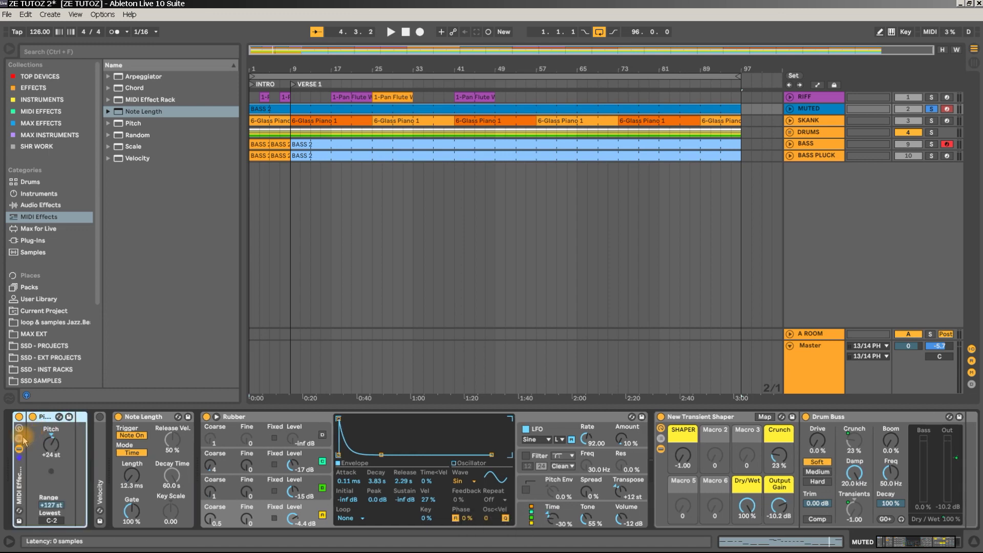
pyautogui.click(20, 441)
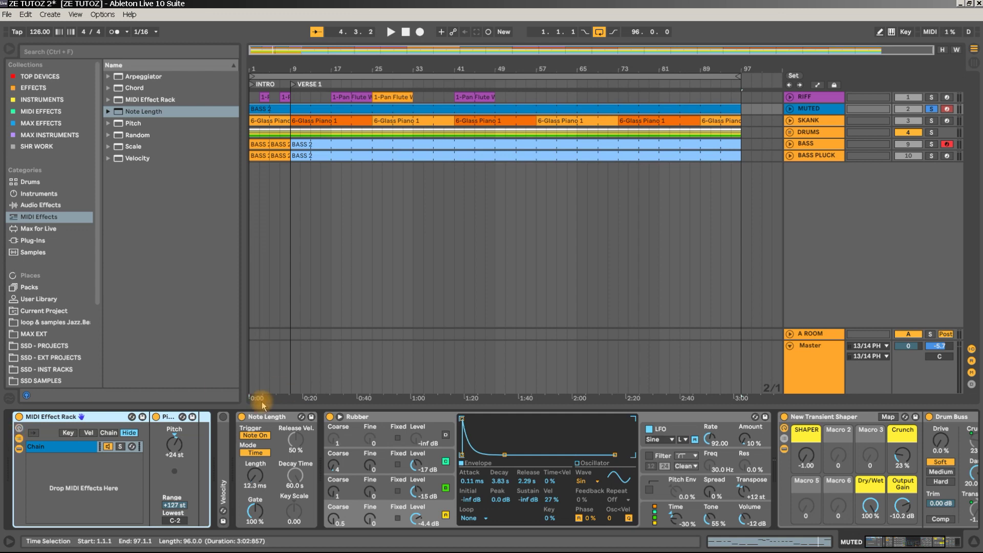
# - Rename the chain in the MIDI Effect Rack as 0
pyautogui.click(36, 448)
pyautogui.hotkey('ctrl', 'r')
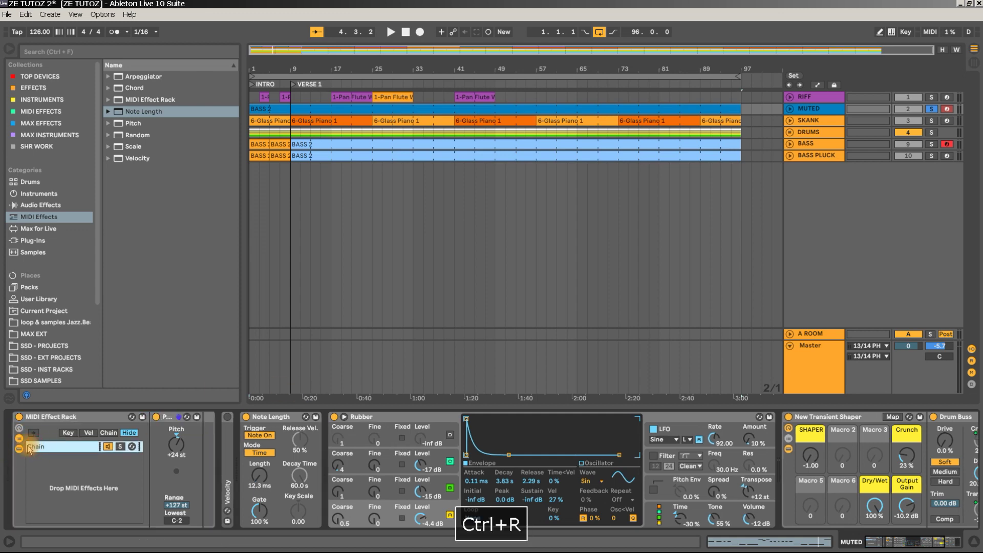
pyautogui.press('BackSpace')
pyautogui.press('Return')
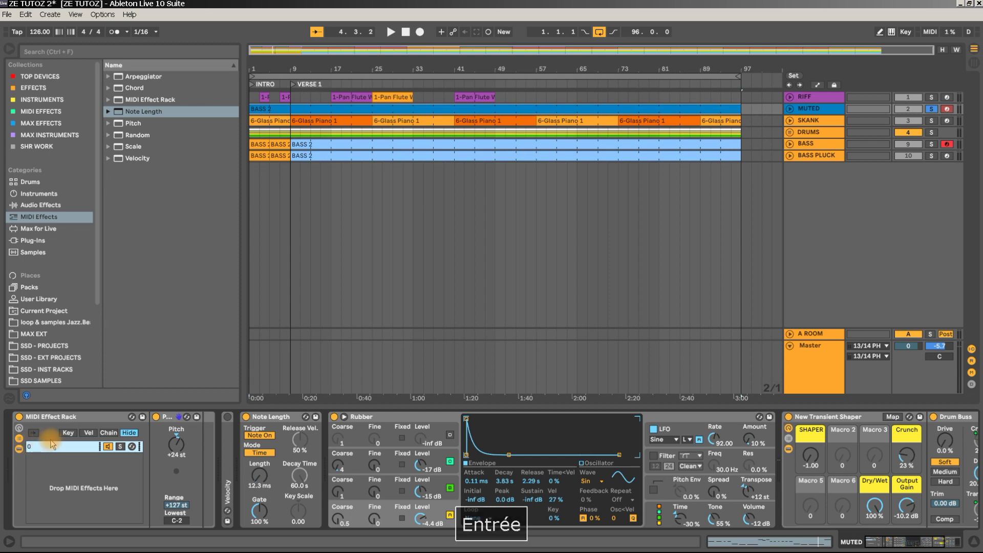
# - Duplicate chain 0 in the MIDI Effect Rack and rename the copy as 12
pyautogui.rightClick(53, 447)
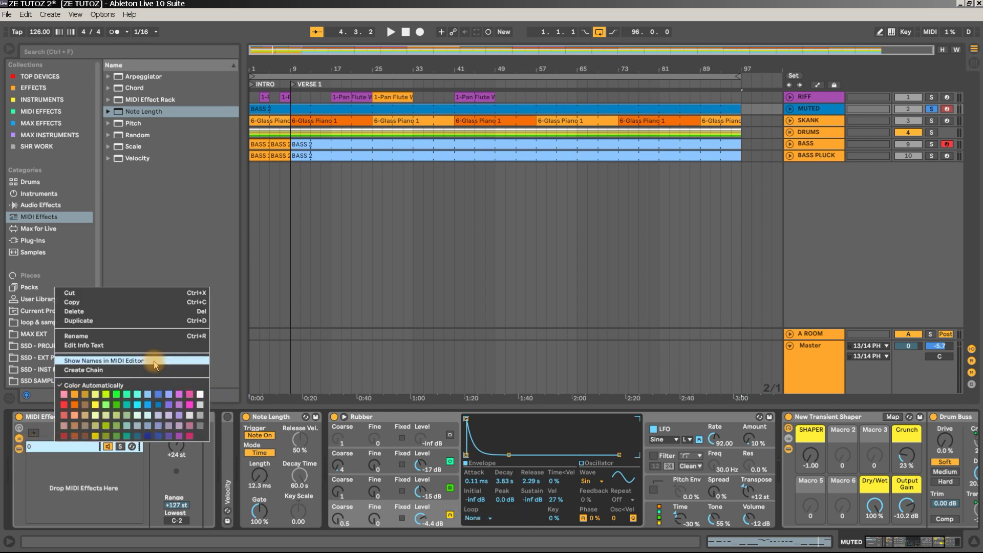
pyautogui.click(89, 321)
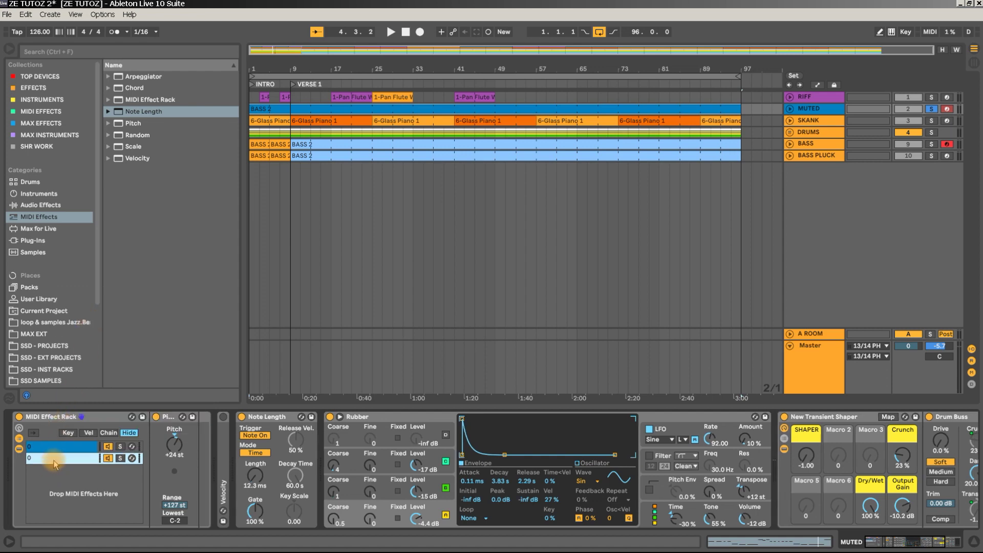
pyautogui.hotkey('ctrl', 'r')
pyautogui.write('1')
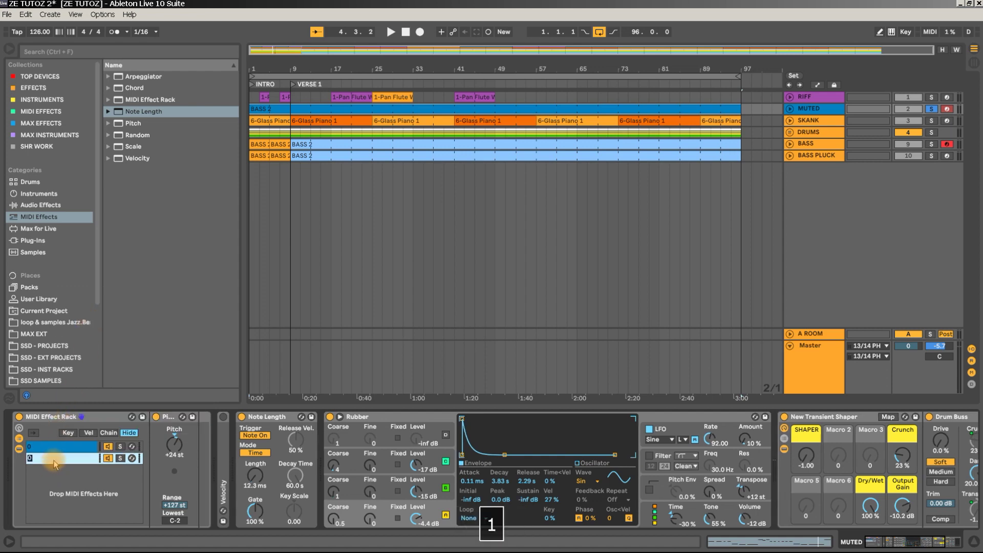
pyautogui.write('2')
pyautogui.press('Return')
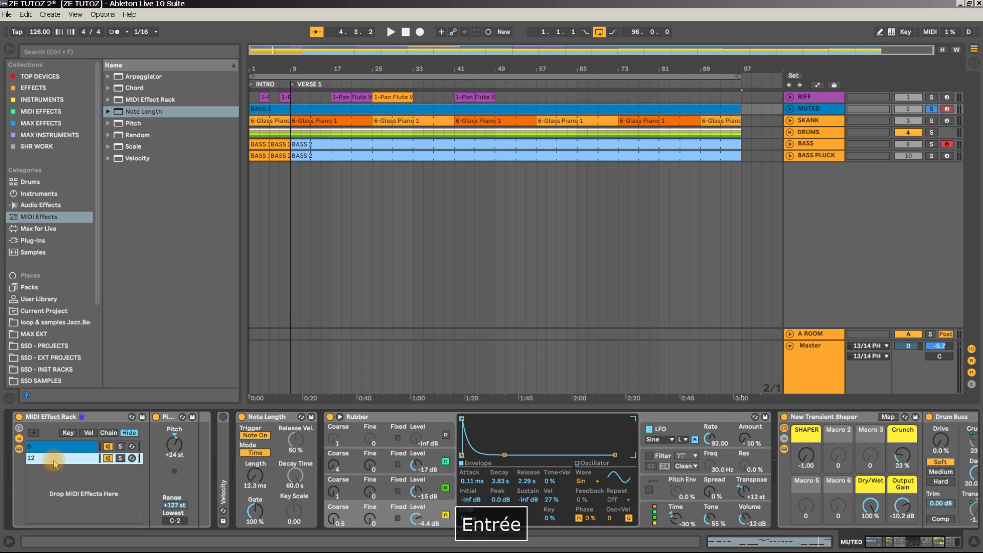
# - Play the track from the start with chain 0 switched off, stop playback, and switch the chain back on
pyautogui.click(273, 363)
pyautogui.press('space')
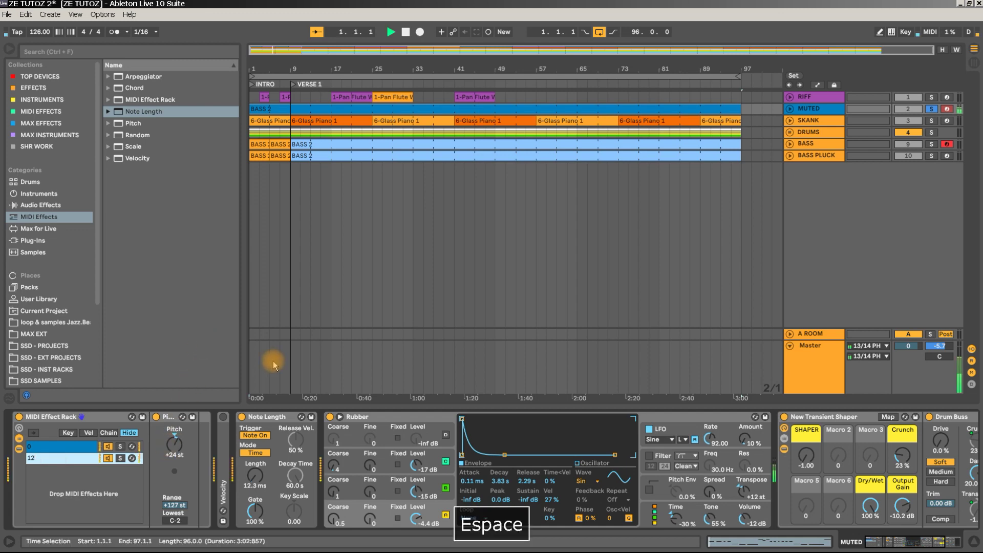
pyautogui.click(110, 449)
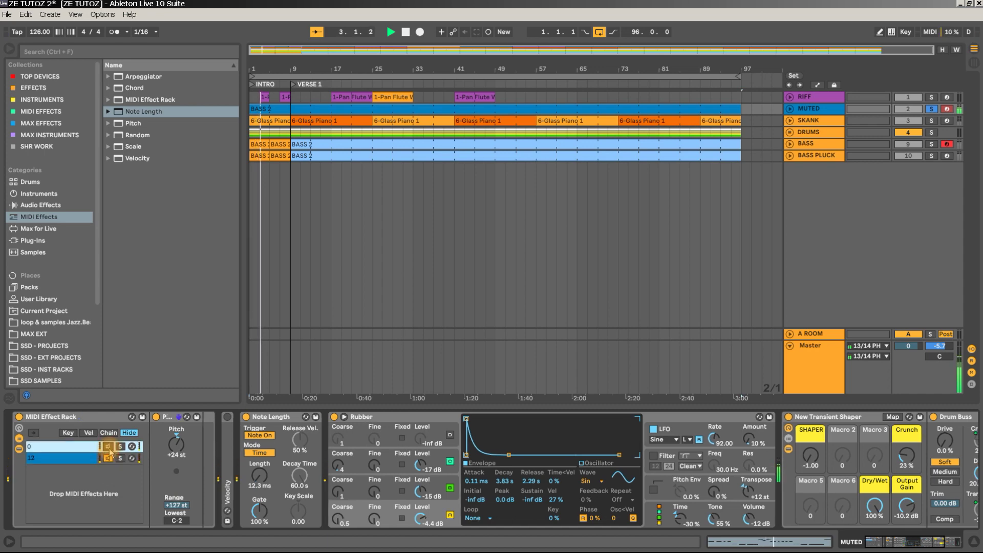
pyautogui.click(73, 457)
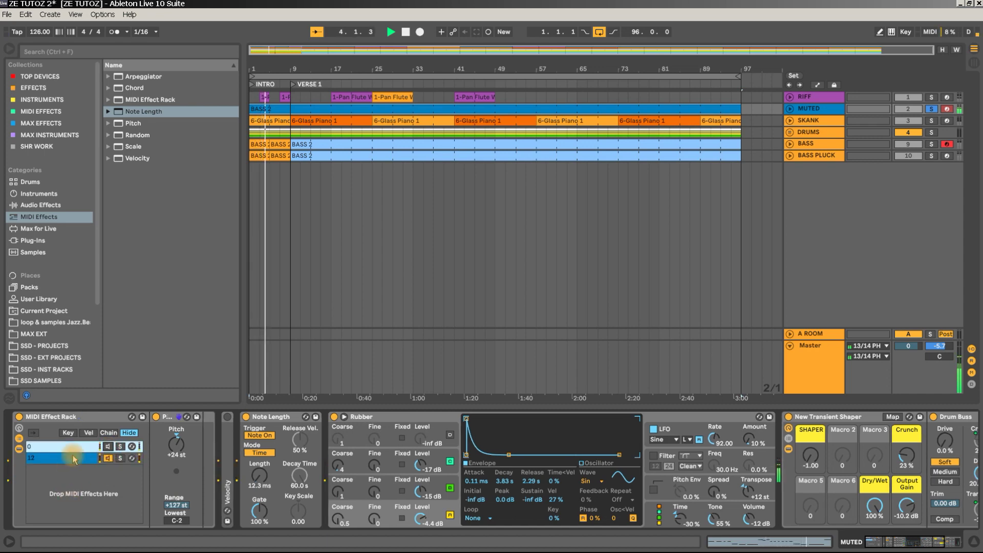
pyautogui.press('space')
pyautogui.click(106, 447)
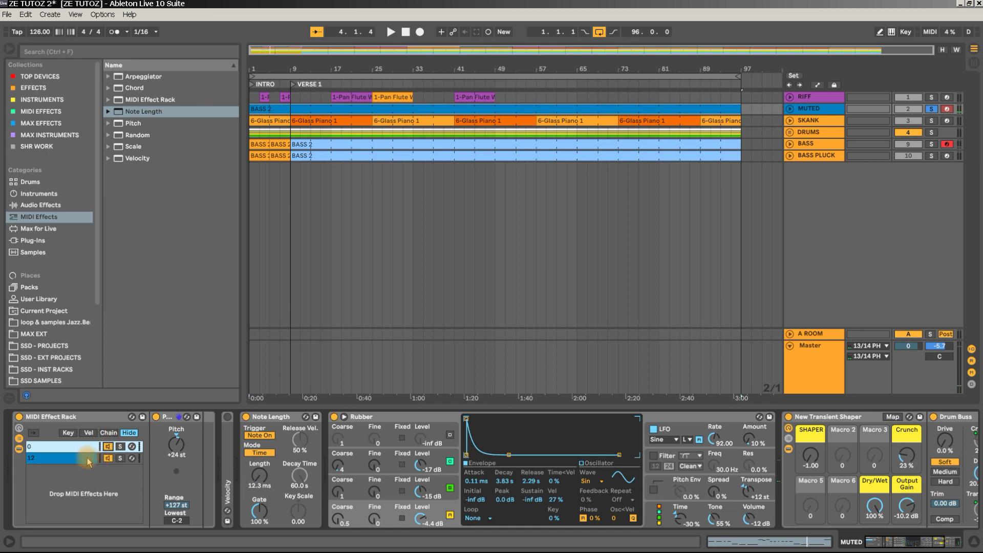
# - Set the Pitch device in chain 12 to +36 st and play the track to hear the change
pyautogui.click(29, 456)
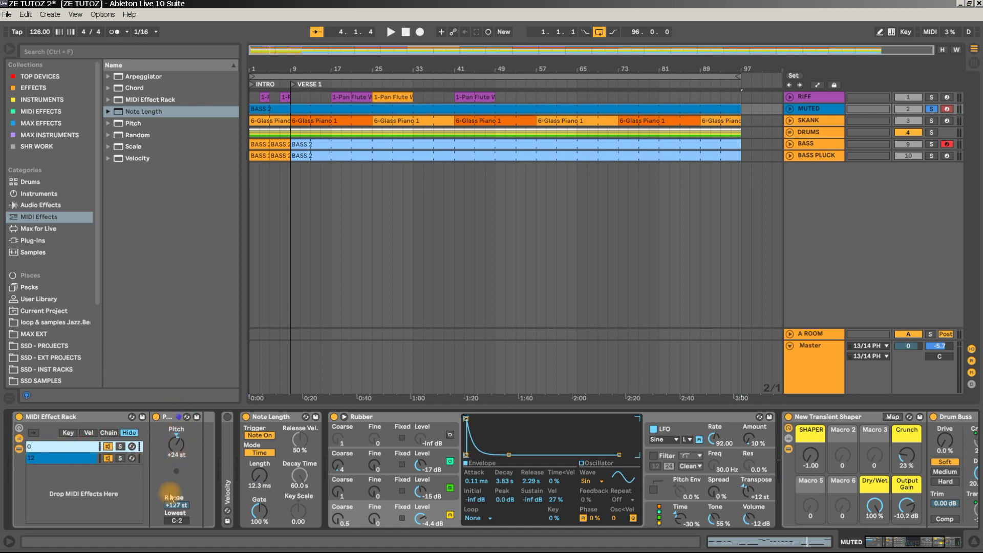
pyautogui.click(50, 459)
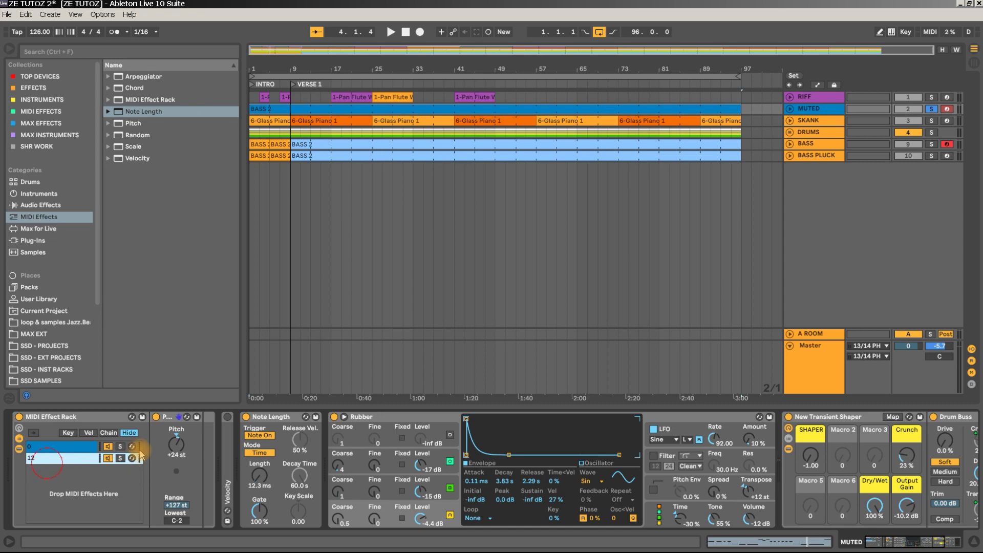
pyautogui.click(172, 455)
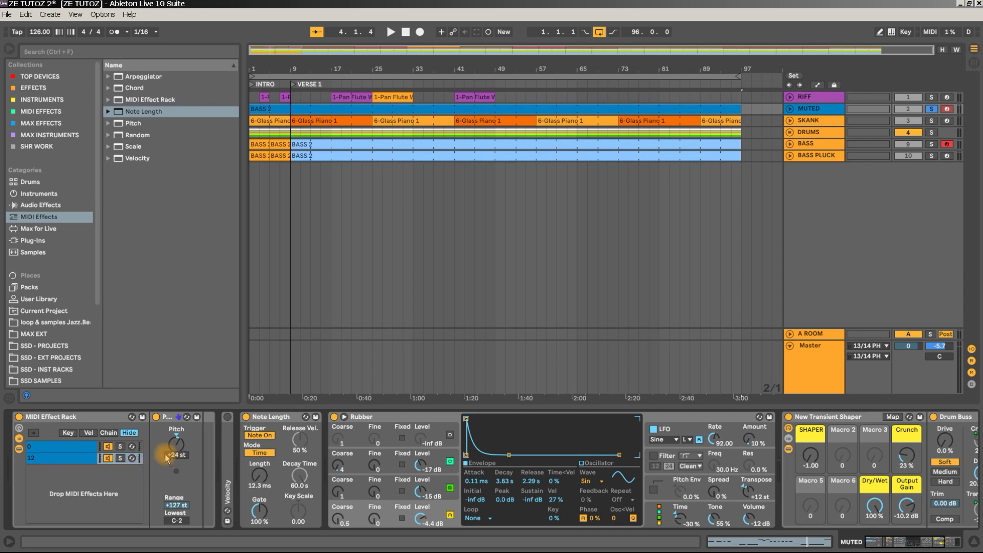
pyautogui.write('36')
pyautogui.press('Return')
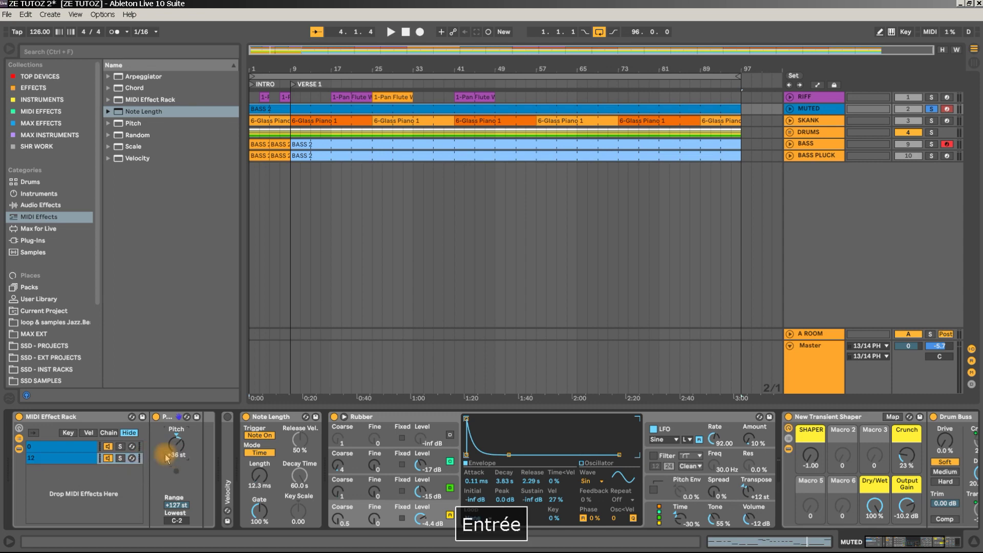
pyautogui.press('space')
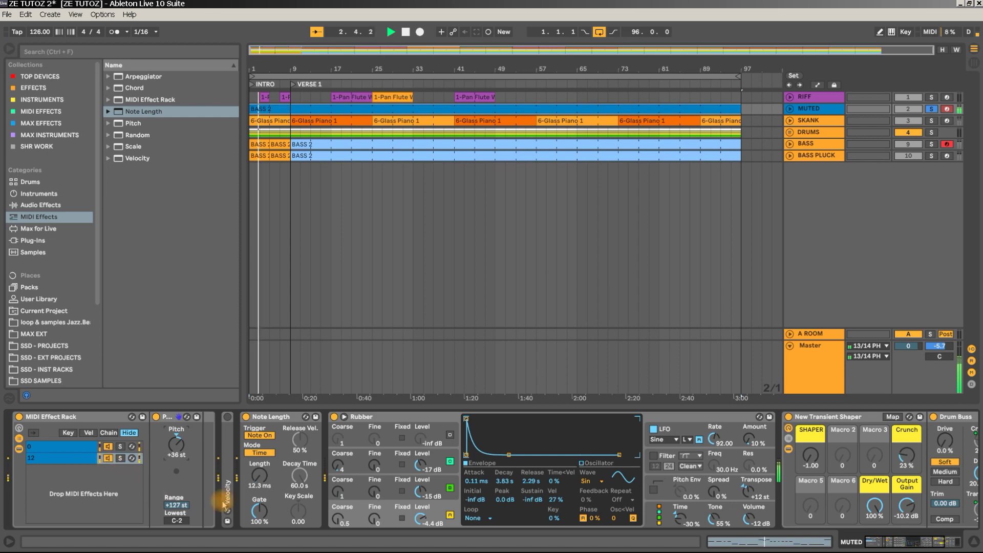
pyautogui.press('space')
# - Unfold the Velocity device and move it into chain 12 of the MIDI Effect Rack, ahead of Pitch
pyautogui.doubleClick(227, 437)
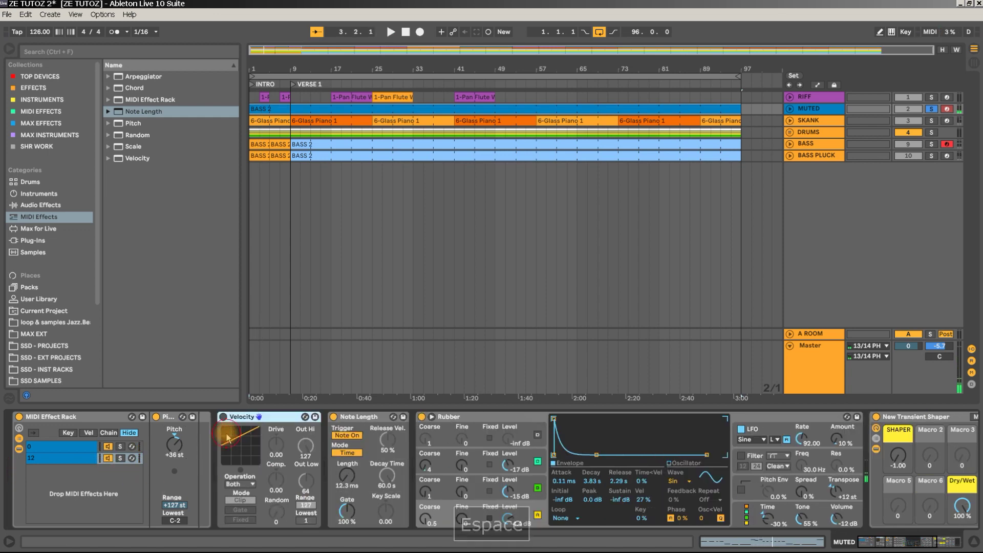
pyautogui.moveTo(273, 419); pyautogui.dragTo(159, 439)
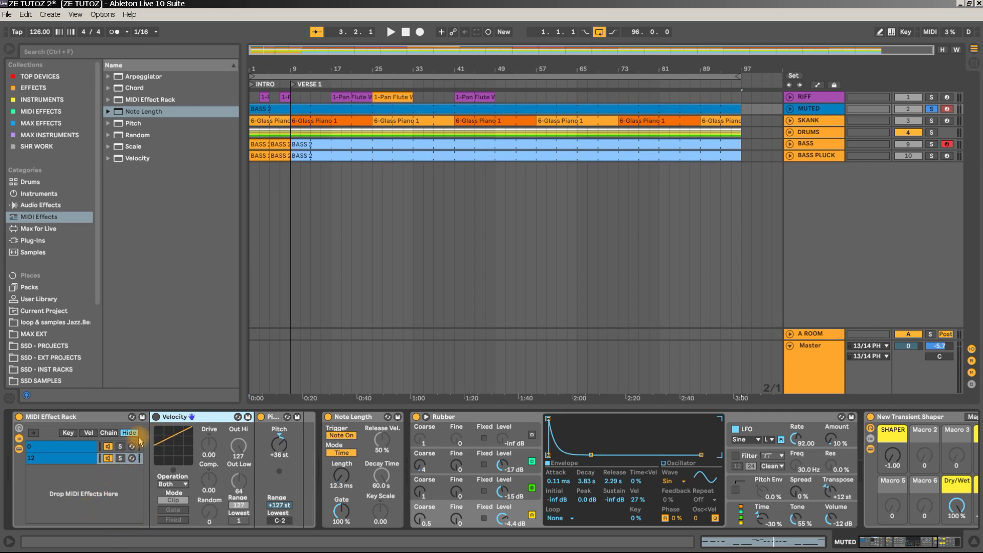
# - Place the Velocity device from chain 12 ahead of Pitch in chain 0
pyautogui.click(78, 447)
pyautogui.click(75, 462)
pyautogui.click(74, 451)
pyautogui.click(75, 458)
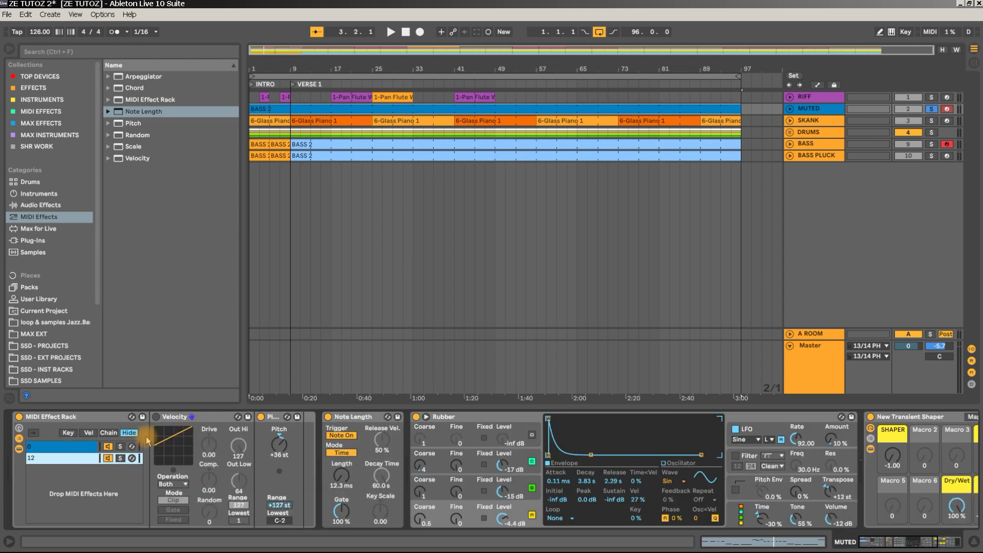
pyautogui.moveTo(221, 417); pyautogui.dragTo(151, 446)
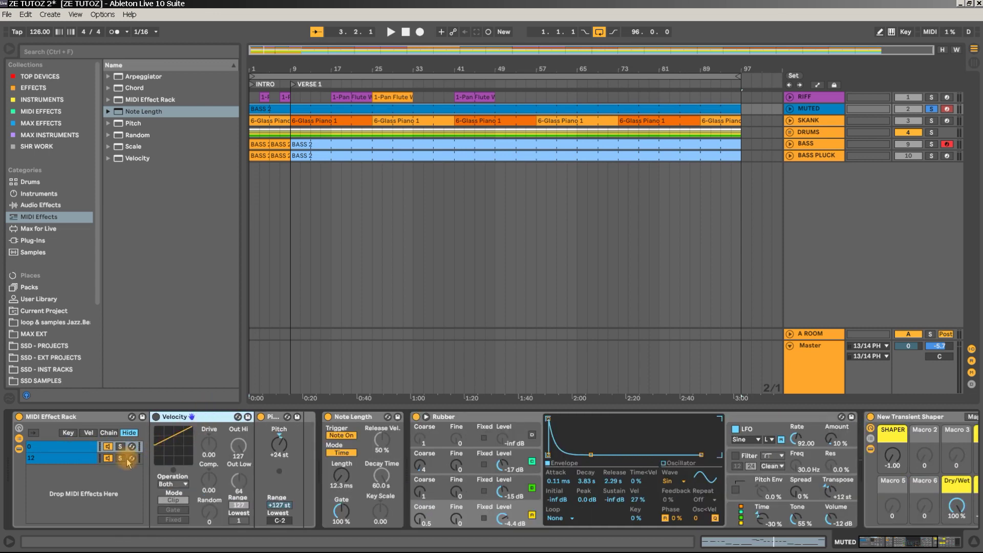
# - Enable the Velocity device in chain 0 during playback and lower its Out Low and Out Hi to the minimum
pyautogui.press('space')
pyautogui.click(156, 417)
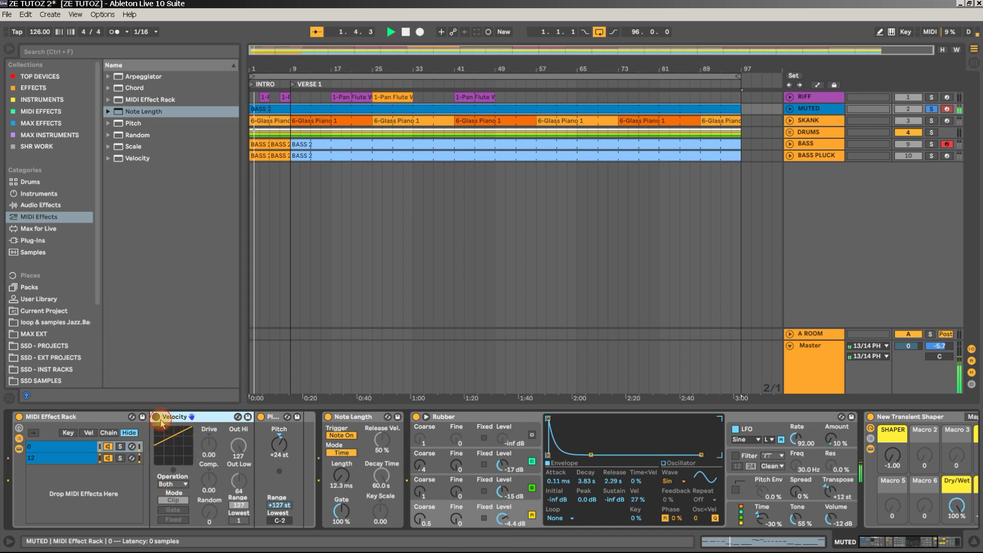
pyautogui.click(160, 420)
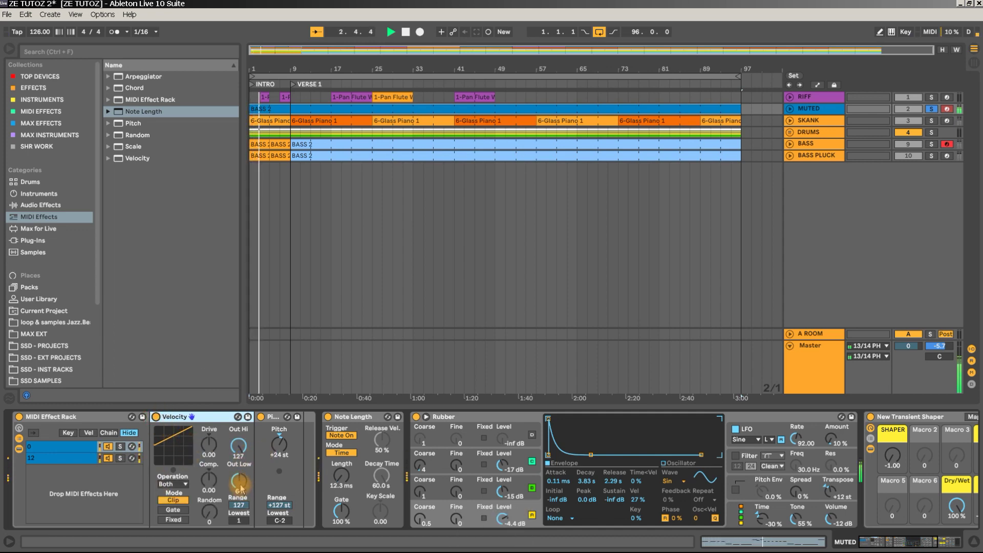
pyautogui.moveTo(240, 487); pyautogui.dragTo(240, 517)
pyautogui.click(237, 436)
pyautogui.moveTo(237, 435); pyautogui.dragTo(238, 446)
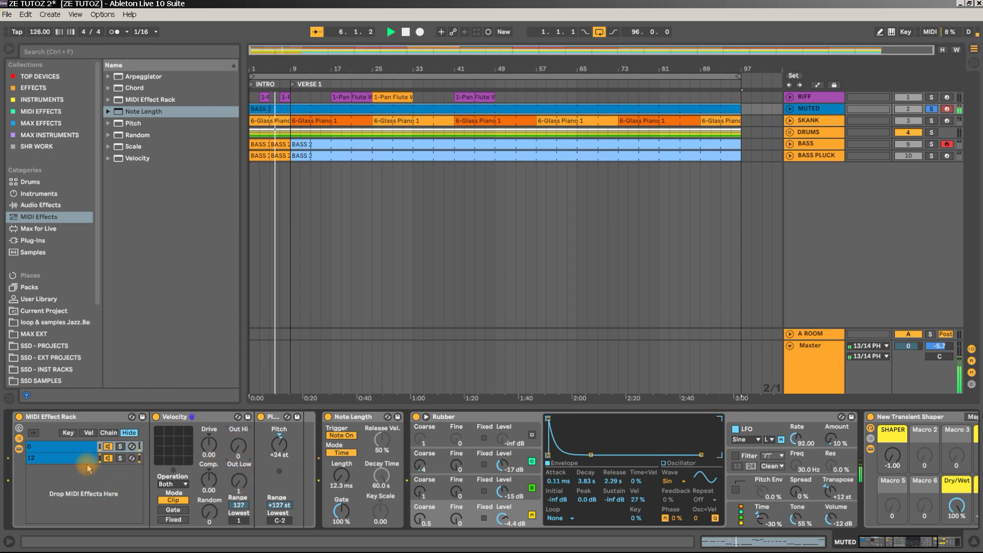
# - Stop playback and open the MUTED track's BASS 2 clip for note editing
pyautogui.click(56, 449)
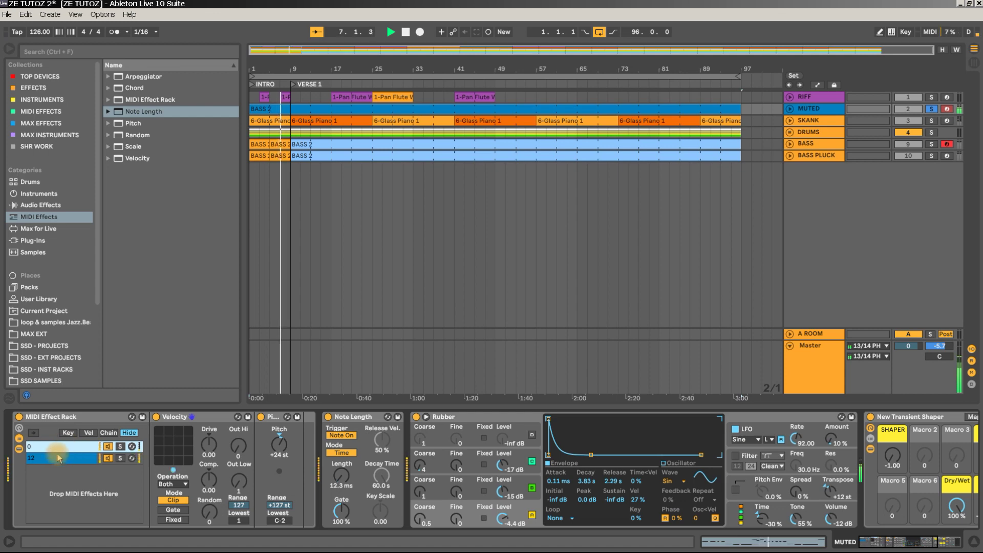
pyautogui.click(300, 107)
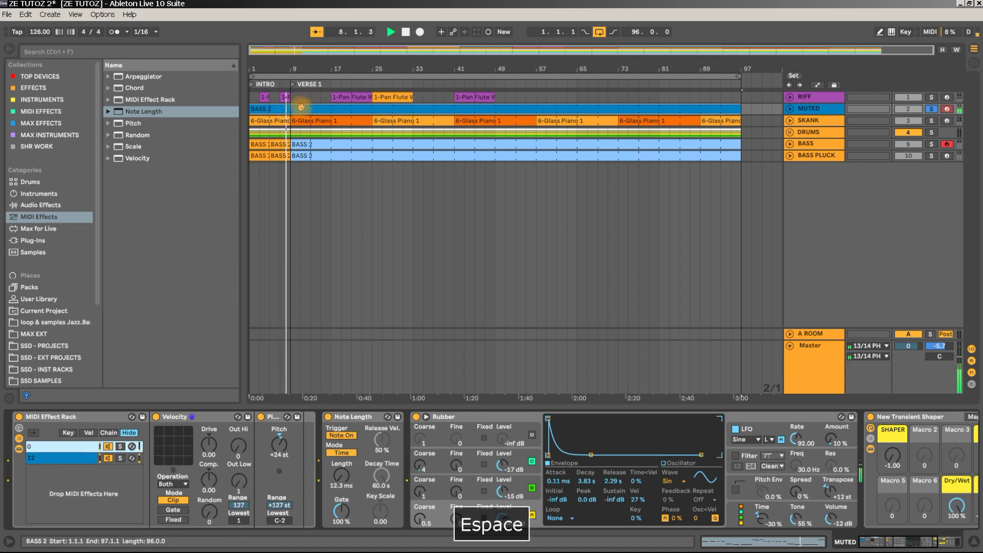
pyautogui.press('space')
pyautogui.doubleClick(302, 107)
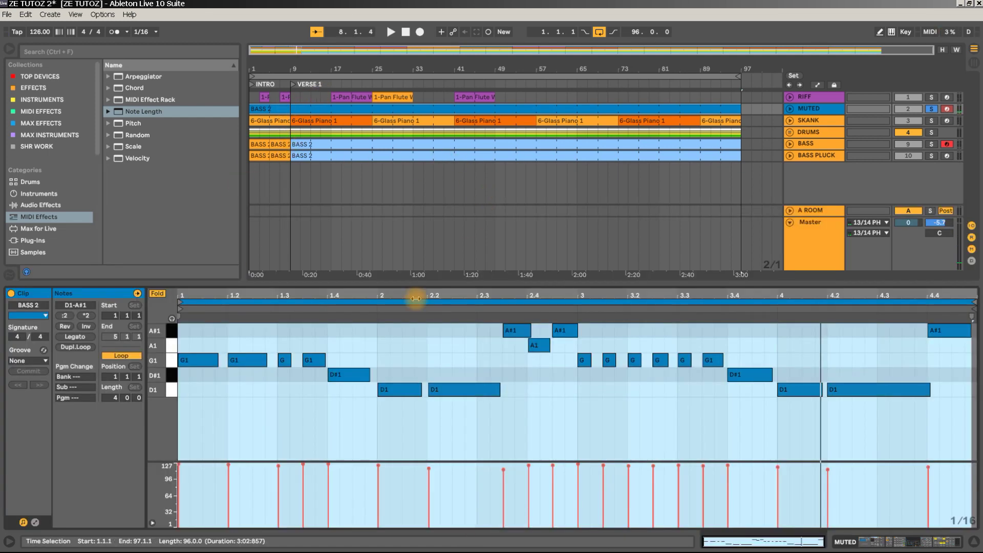
# - Try duplicating all notes of the BASS 2 clip one octave higher, and undo the duplication
pyautogui.click(190, 445)
pyautogui.moveTo(189, 439); pyautogui.dragTo(977, 271)
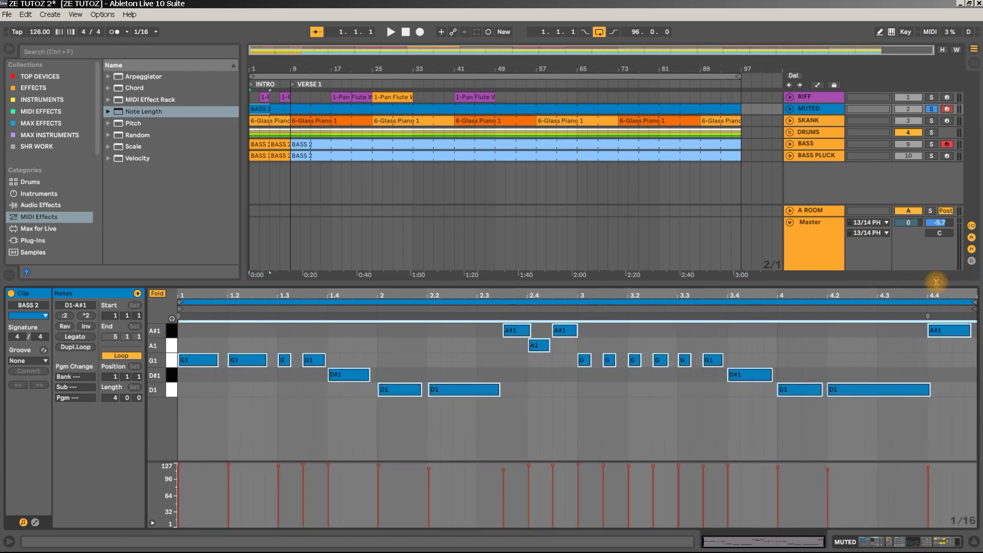
pyautogui.hotkey('ctrl', 'c')
pyautogui.hotkey('ctrl', 'v')
pyautogui.hotkey('shift', 'Up')
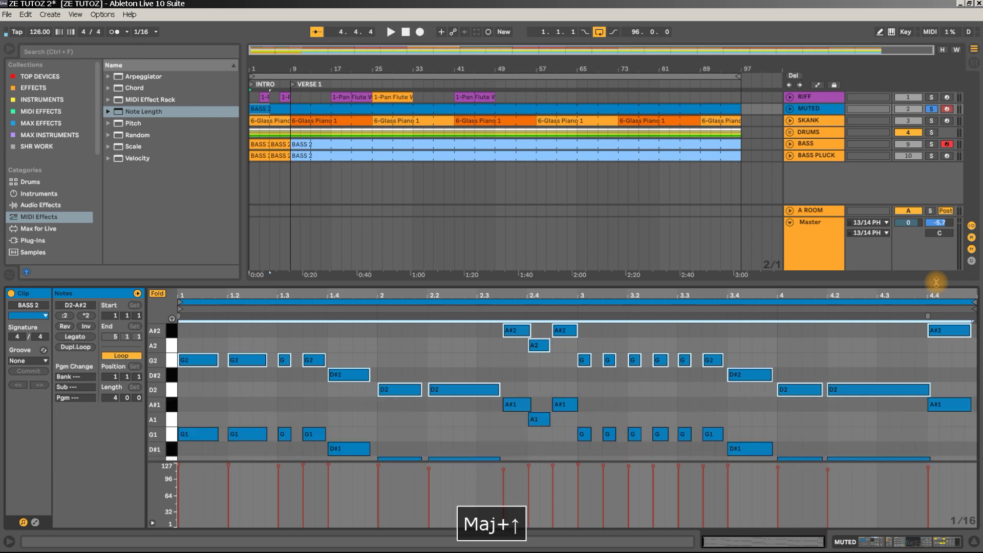
pyautogui.moveTo(496, 292); pyautogui.dragTo(487, 134)
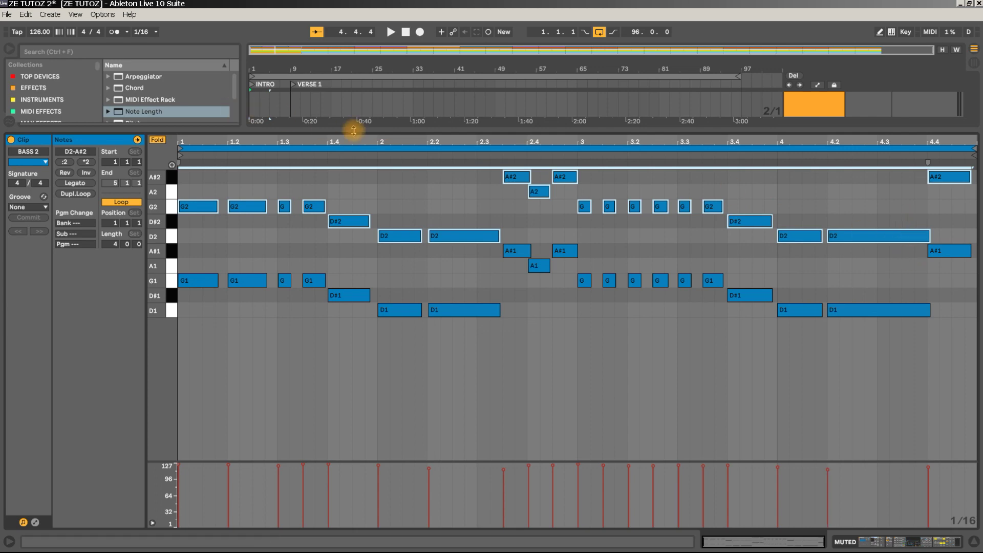
pyautogui.moveTo(353, 135); pyautogui.dragTo(346, 238)
pyautogui.hotkey('ctrl', 'z')
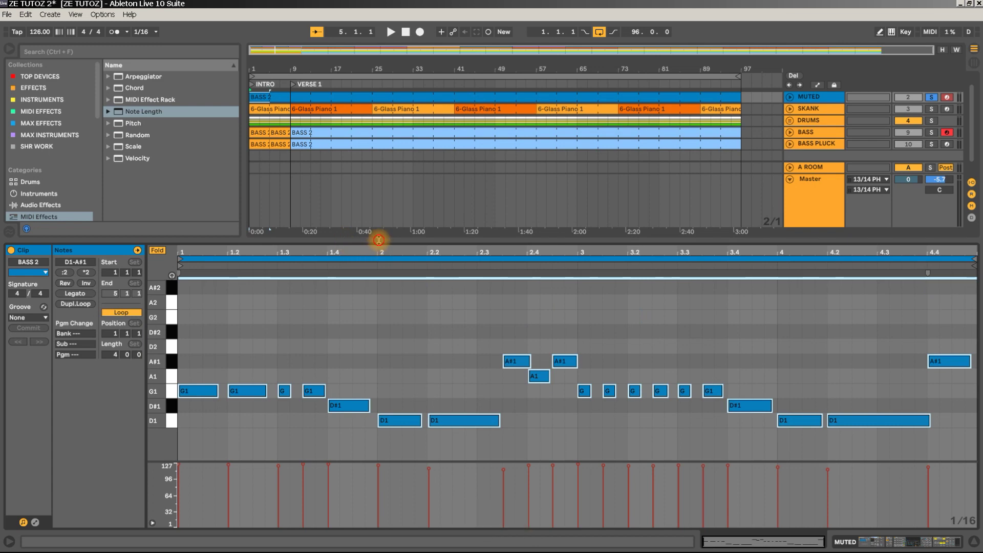
# - Check the velocities of the BASS 2 clip's notes and return to the MUTED track's devices
pyautogui.moveTo(379, 240); pyautogui.dragTo(384, 202)
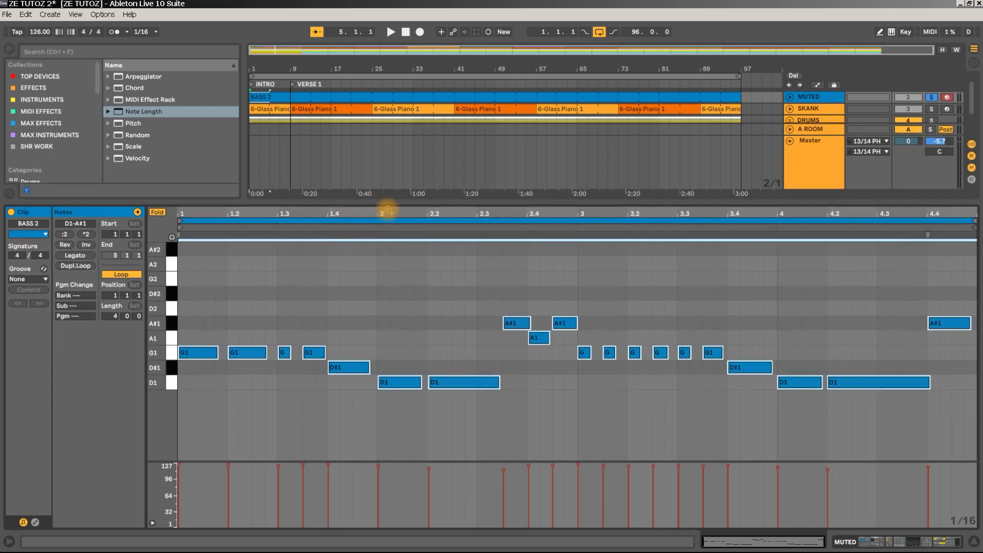
pyautogui.click(200, 353)
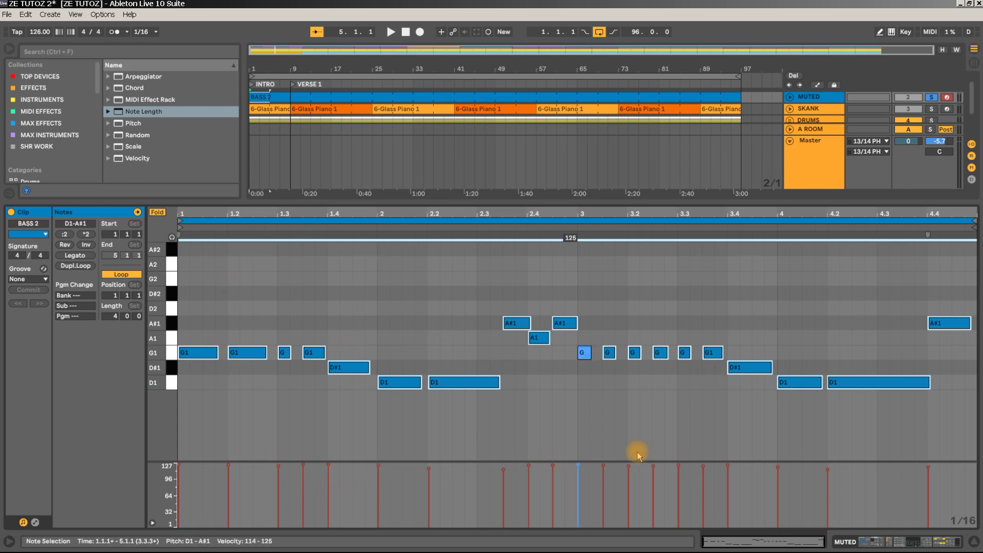
pyautogui.moveTo(714, 203); pyautogui.dragTo(737, 352)
pyautogui.click(818, 109)
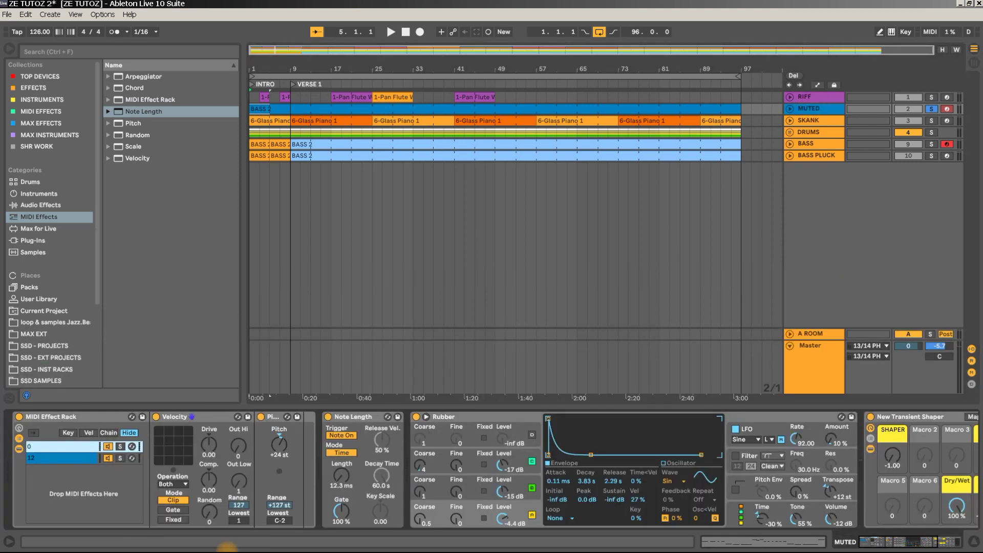
# - Set chain 0's Velocity Out Hi to 127 and compare chain 12 with its Velocity device off and on during playback
pyautogui.press('space')
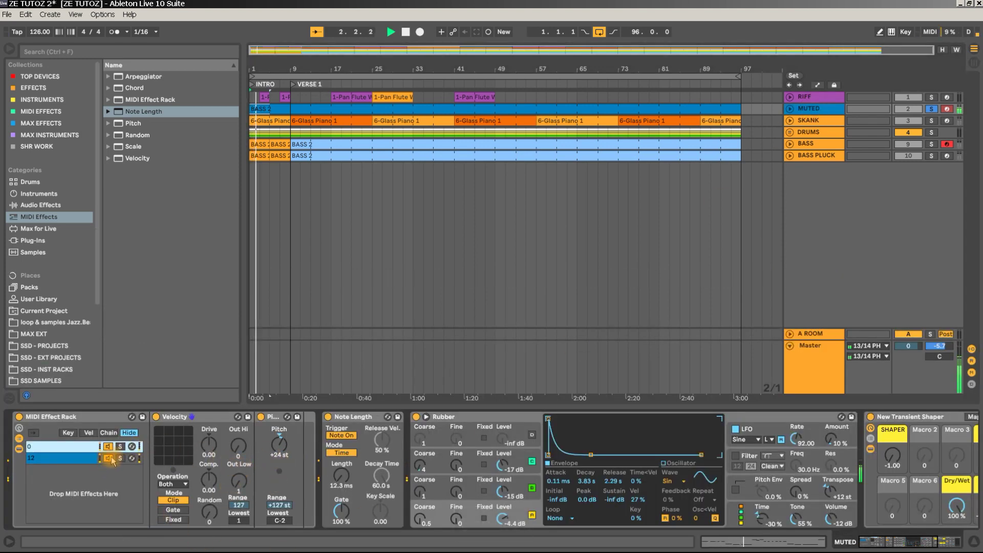
pyautogui.press('space')
pyautogui.moveTo(239, 445); pyautogui.dragTo(238, 399)
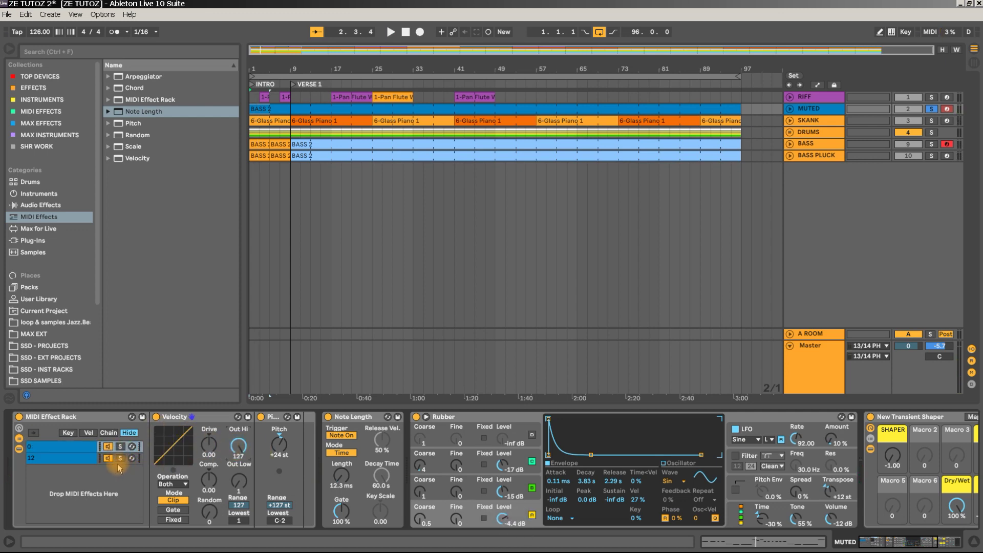
pyautogui.press('space')
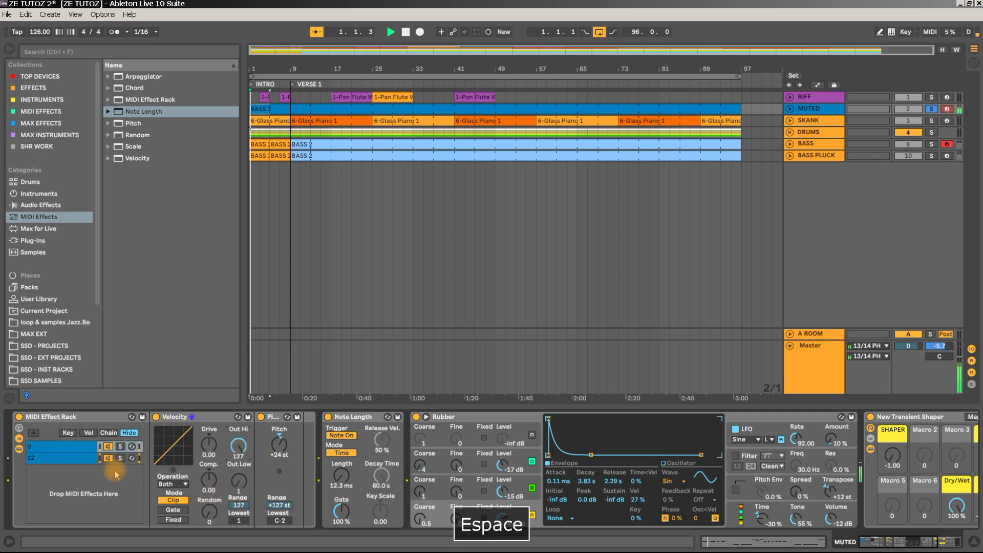
pyautogui.click(108, 447)
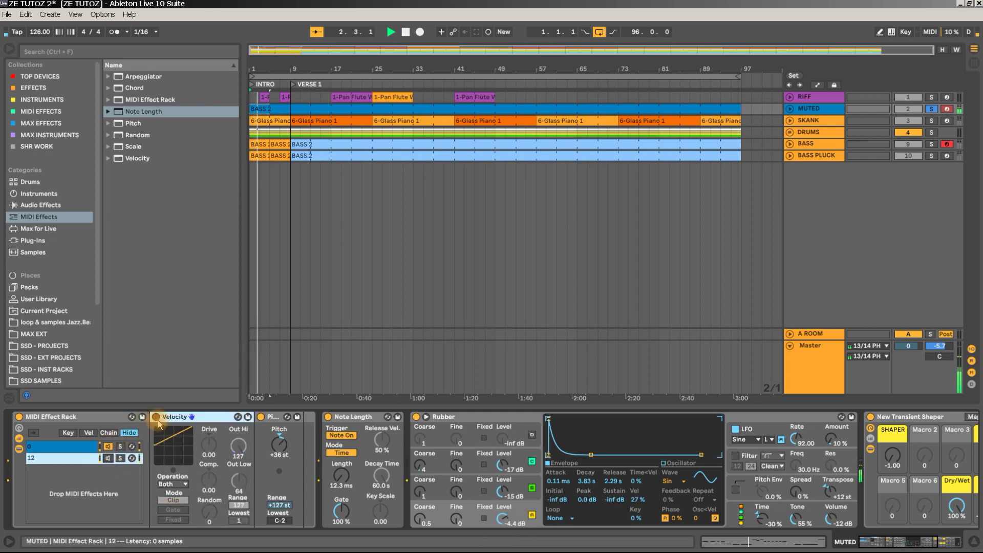
pyautogui.click(108, 446)
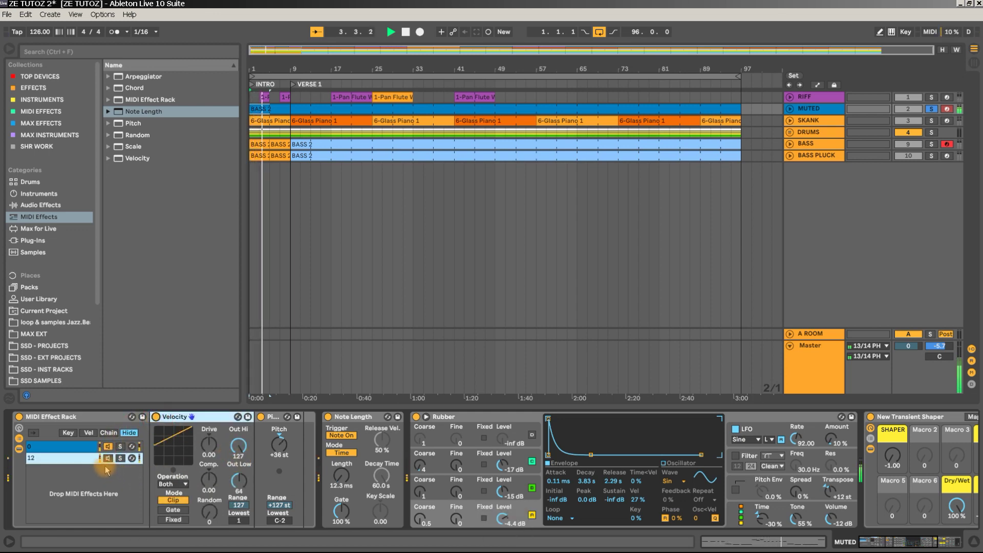
pyautogui.press('Down')
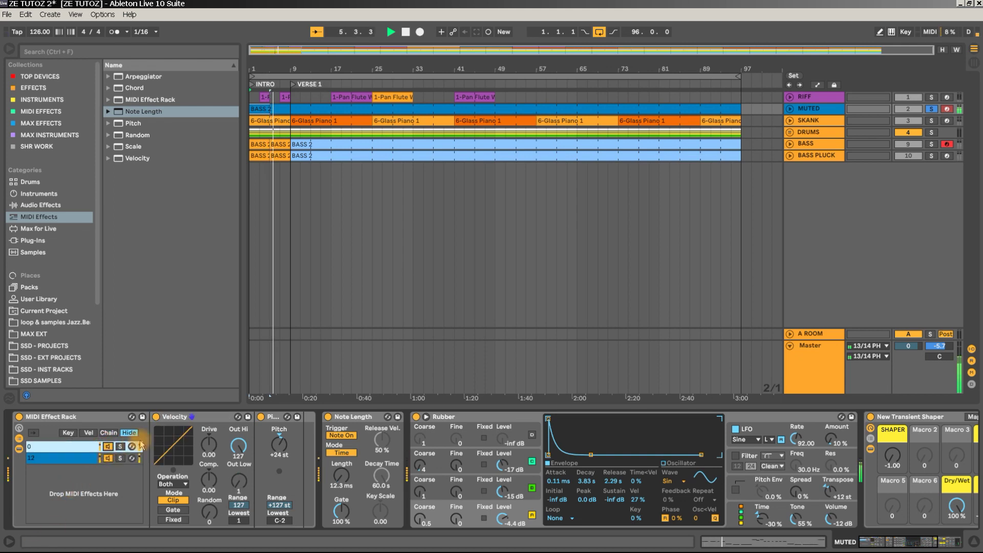
# - During playback, set the Velocity Out Hi to 70 in chain 0 and 73 in chain 12
pyautogui.moveTo(239, 451); pyautogui.dragTo(239, 499)
pyautogui.moveTo(240, 446); pyautogui.dragTo(239, 430)
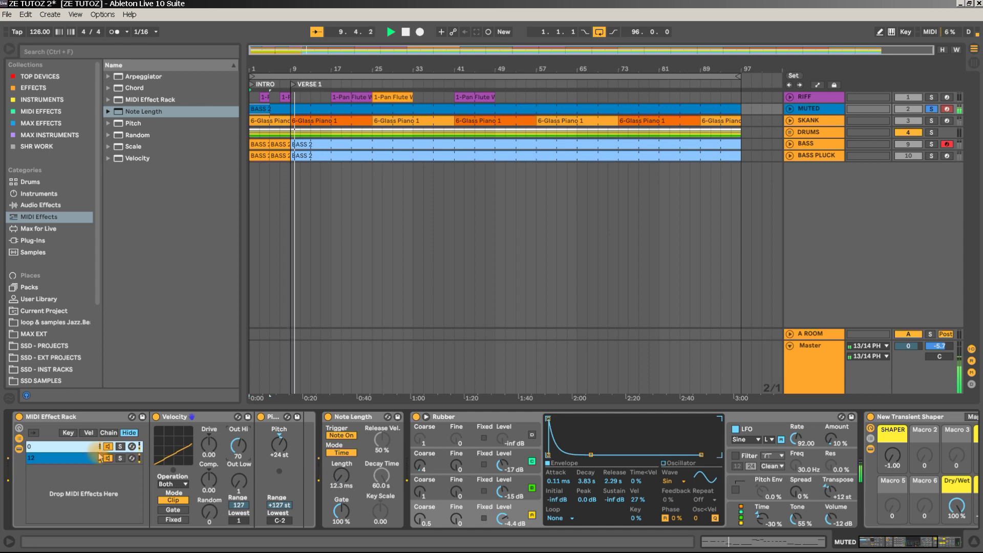
pyautogui.click(82, 458)
pyautogui.moveTo(238, 446)
pyautogui.mouseDown()
pyautogui.moveTo(238, 471)
pyautogui.moveTo(238, 441)
pyautogui.mouseUp()
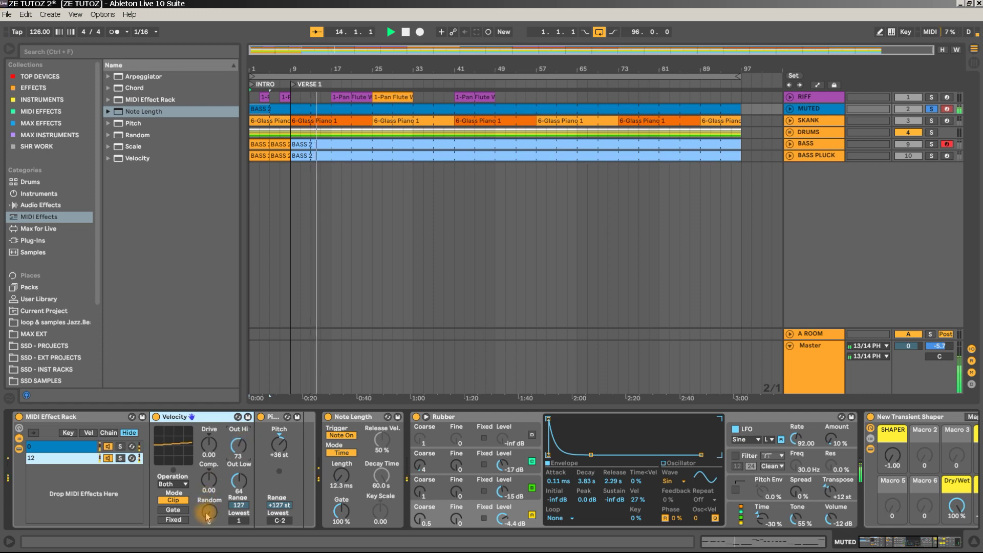
# - Set the Random amount of chain 12's Velocity device to 14 while listening, and stop playback
pyautogui.moveTo(205, 513); pyautogui.dragTo(205, 514)
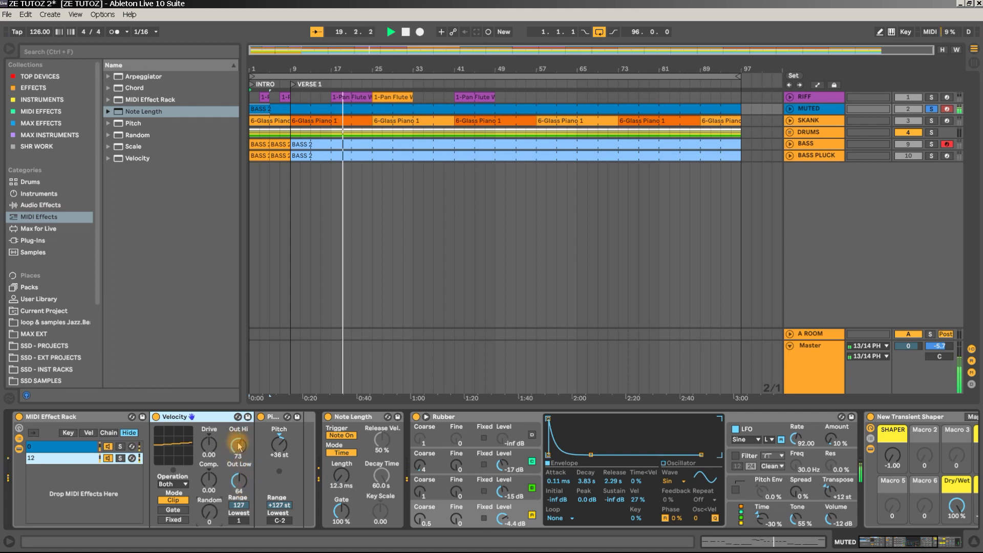
pyautogui.moveTo(208, 512); pyautogui.dragTo(208, 502)
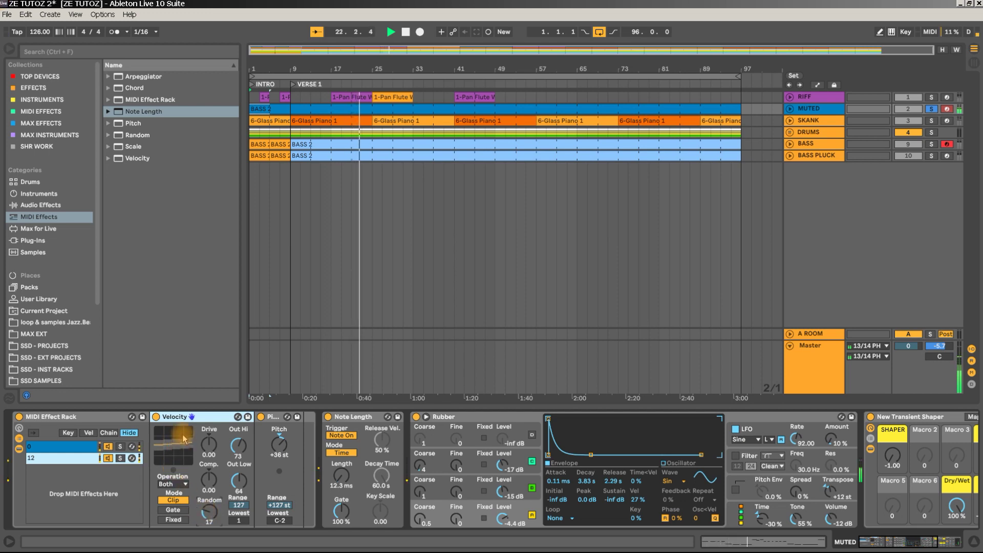
pyautogui.moveTo(209, 512); pyautogui.dragTo(209, 515)
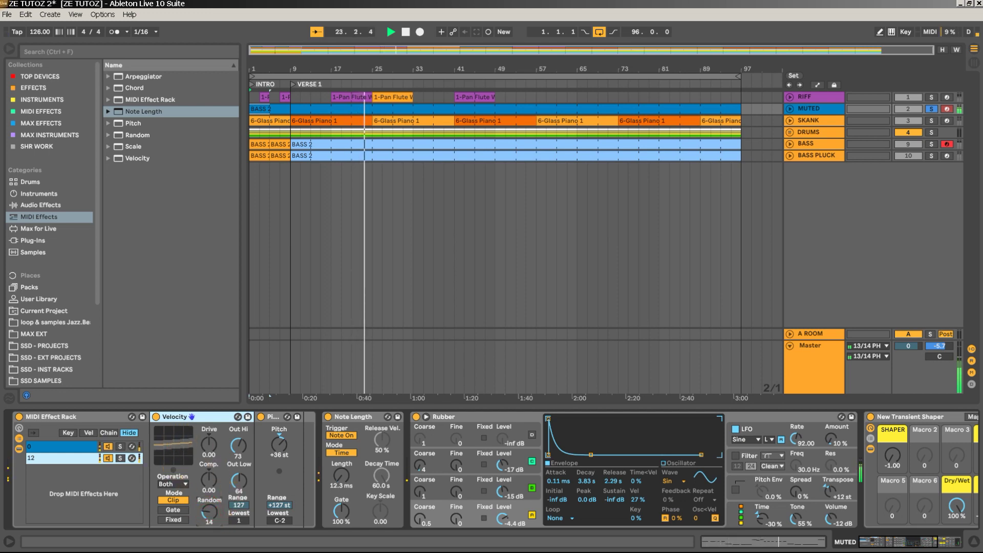
pyautogui.press('space')
# - Set Velocity Random to 21 in chains 0 and 12, and chain 12's Out Low to 45
pyautogui.click(81, 458)
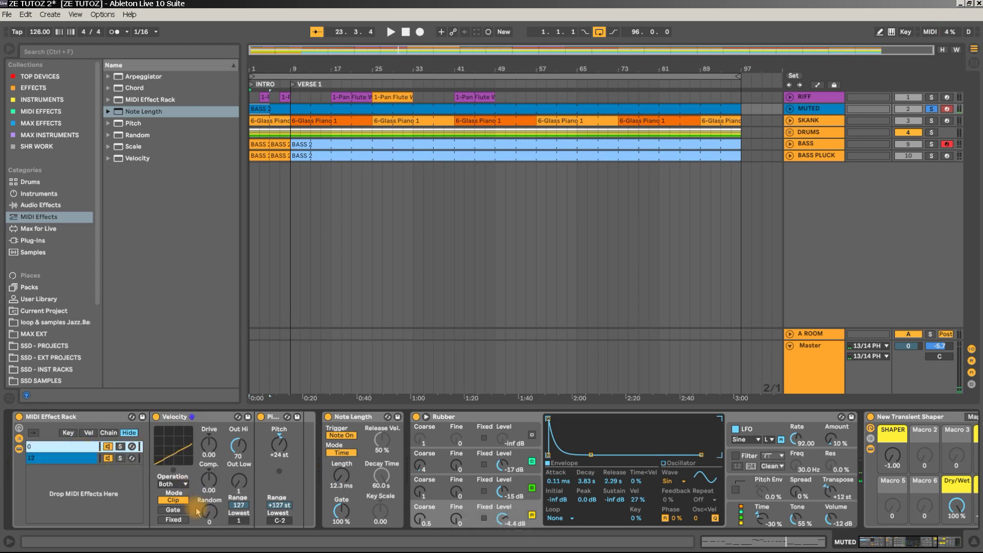
pyautogui.moveTo(208, 516); pyautogui.dragTo(208, 511)
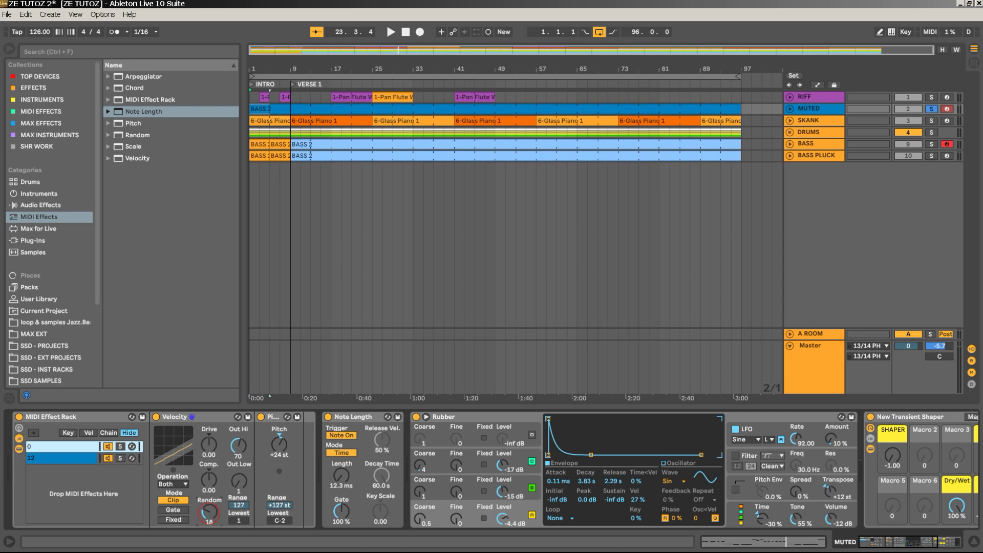
pyautogui.click(71, 446)
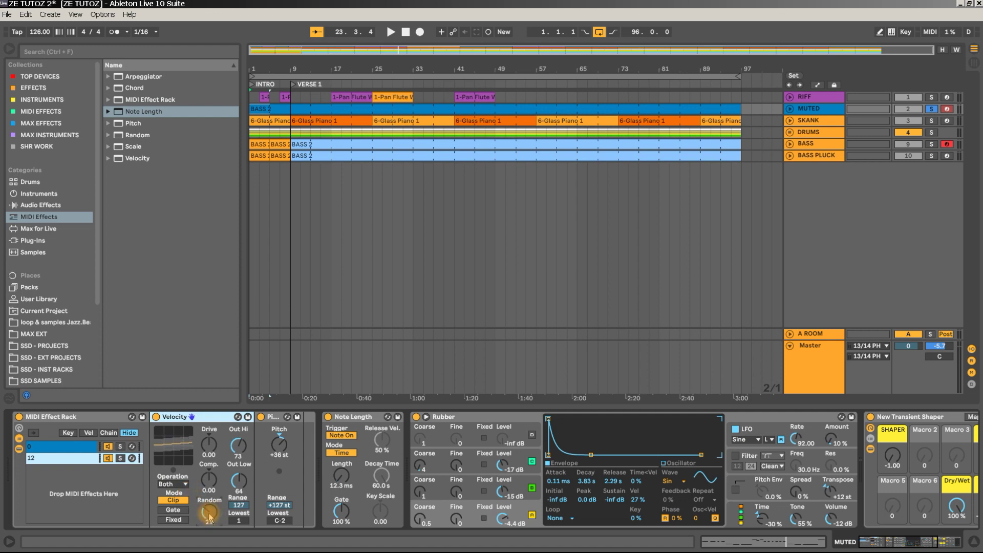
# - During playback, set chain 12's Velocity to Out Low 41 and Out Hi 85, and chain 0's to Out Low 33 with a higher Out Hi
pyautogui.press('space')
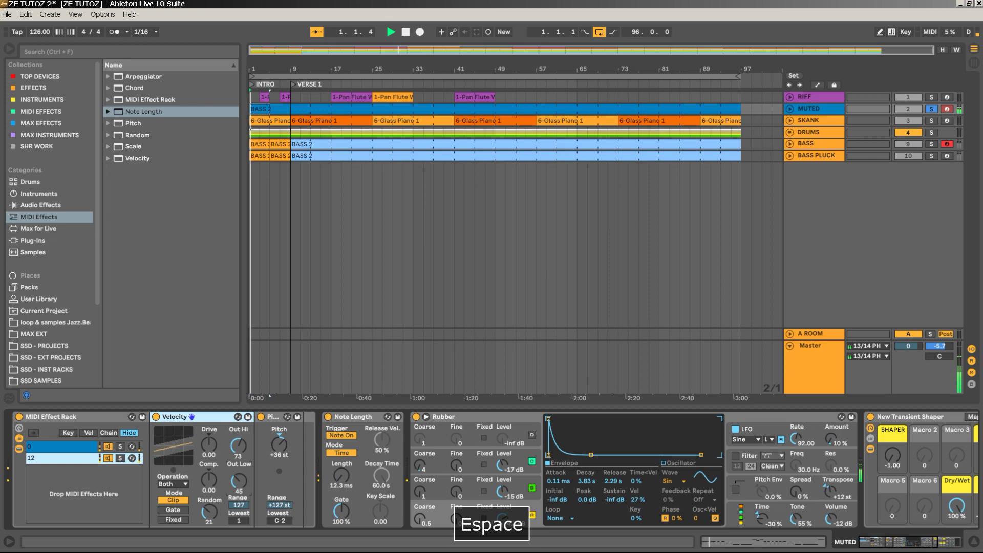
pyautogui.moveTo(238, 481)
pyautogui.mouseDown()
pyautogui.moveTo(240, 428)
pyautogui.moveTo(238, 485)
pyautogui.mouseUp()
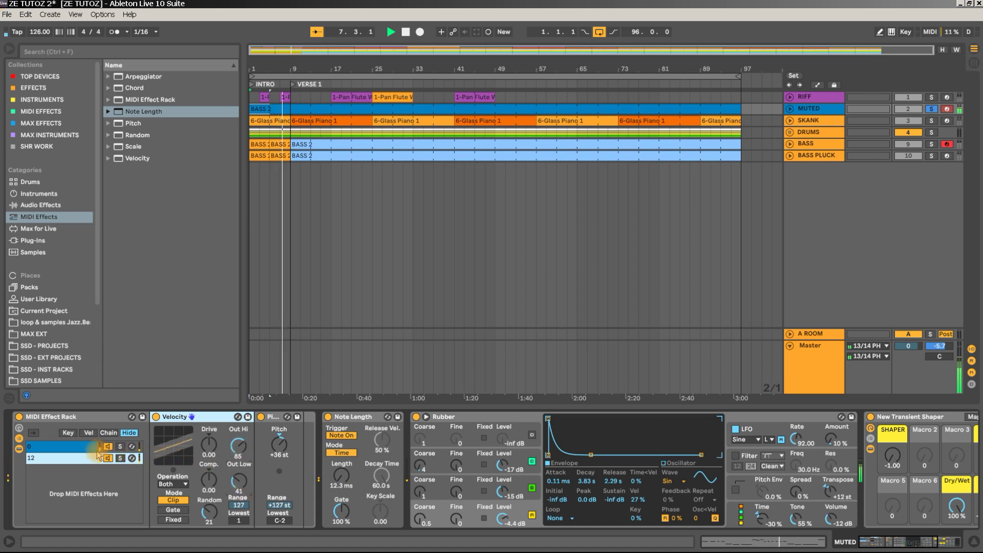
pyautogui.click(77, 457)
pyautogui.moveTo(237, 450); pyautogui.dragTo(238, 475)
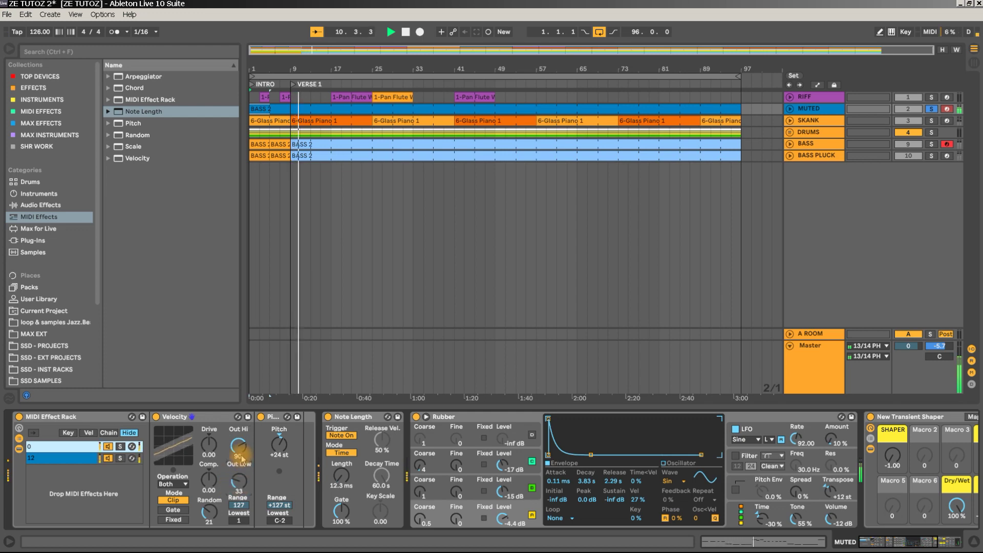
# - Set the Out Hi of chain 12's Velocity device to 67 and restart playback
pyautogui.click(108, 458)
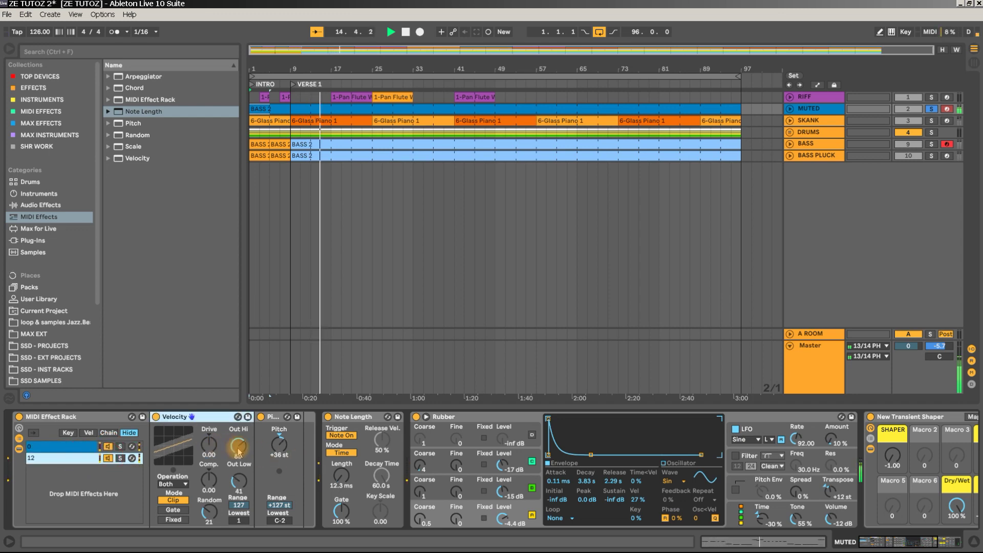
pyautogui.moveTo(240, 450); pyautogui.dragTo(240, 450)
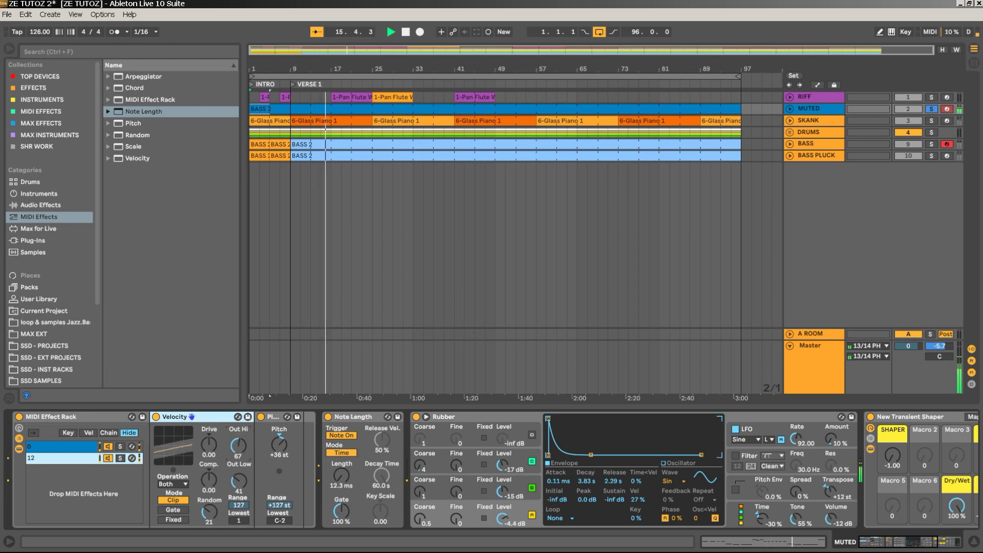
pyautogui.press('space')
# - Set New Transient Shaper's Crunch to 32 % and Output Gain to -9.03 dB while the track plays
pyautogui.scroll(-5, 751, 500)
pyautogui.moveTo(711, 454); pyautogui.dragTo(712, 450)
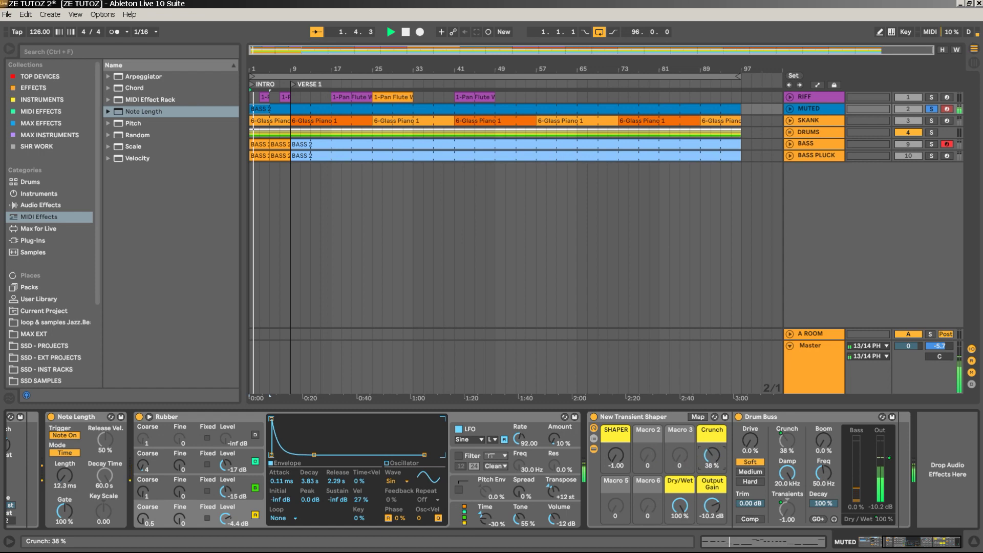
pyautogui.moveTo(711, 506); pyautogui.dragTo(711, 505)
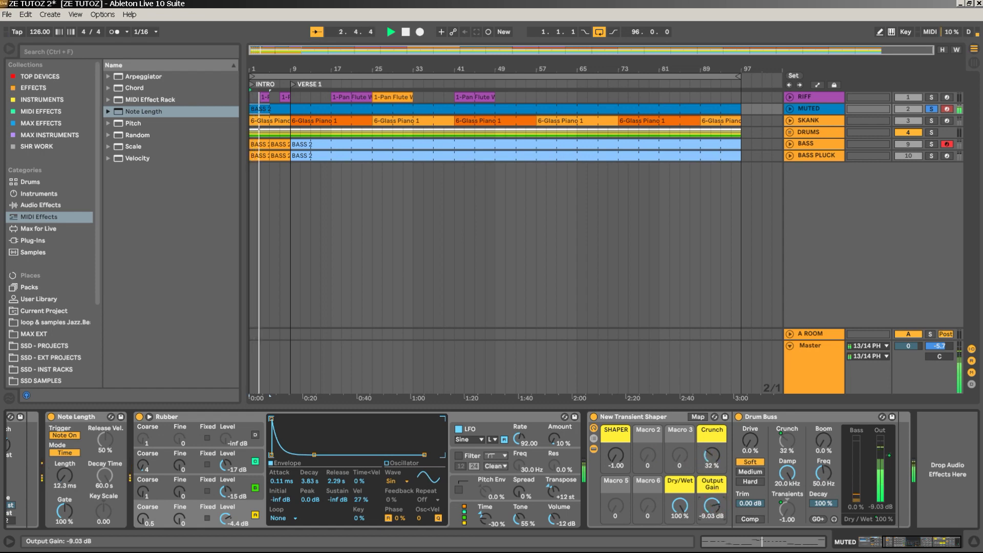
# - Compare the shaper at a lower Dry/Wet, restore it to 100 %, set SHAPER to -0.51 and Output Gain to -9.91 dB, and stop playback
pyautogui.moveTo(681, 510); pyautogui.dragTo(684, 543)
pyautogui.moveTo(616, 455); pyautogui.dragTo(616, 441)
pyautogui.moveTo(712, 507); pyautogui.dragTo(679, 475)
pyautogui.moveTo(620, 461); pyautogui.dragTo(619, 469)
pyautogui.press('space')
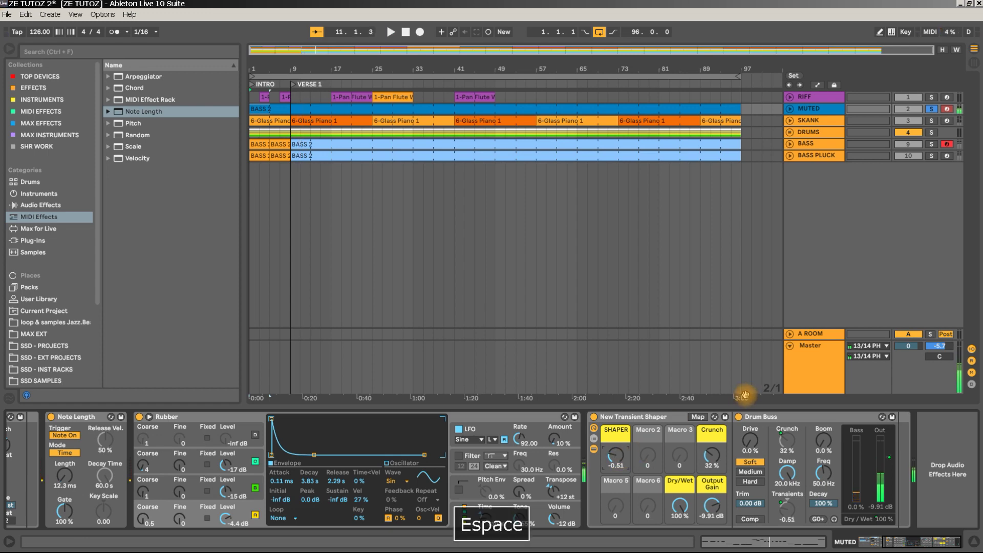
# - Play the full mix with MUTED unsoloed and show the BASS track's devices in Session View
pyautogui.click(931, 109)
pyautogui.press('space')
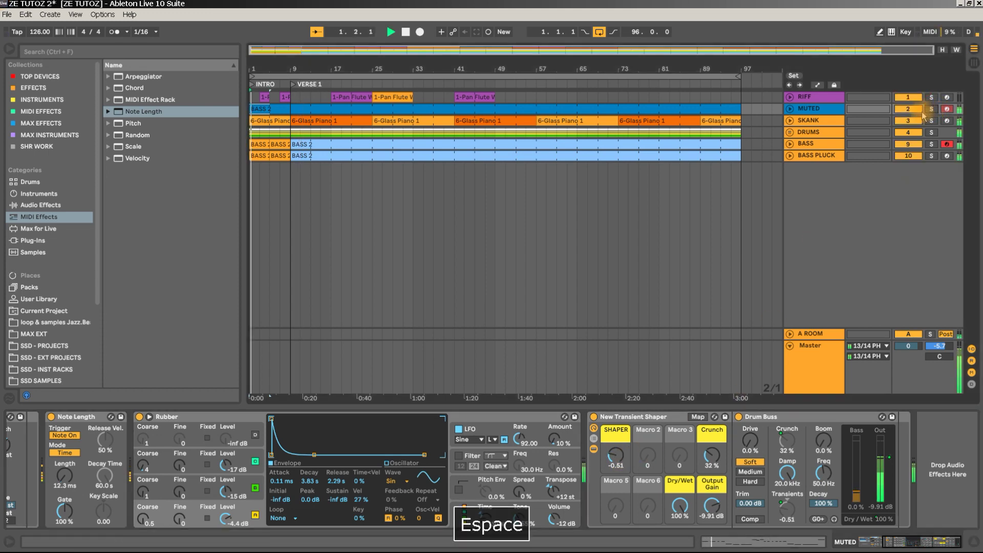
pyautogui.press('Tab')
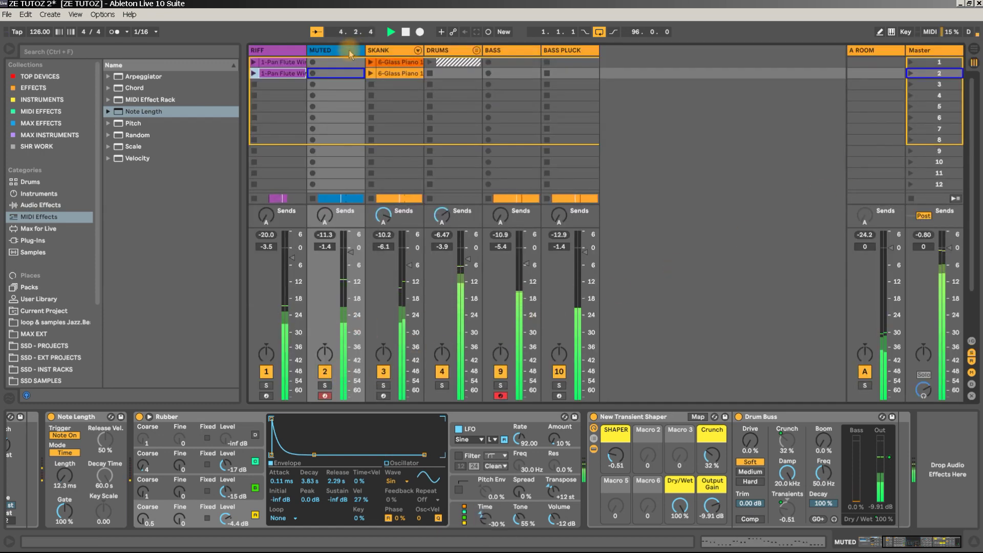
pyautogui.click(521, 51)
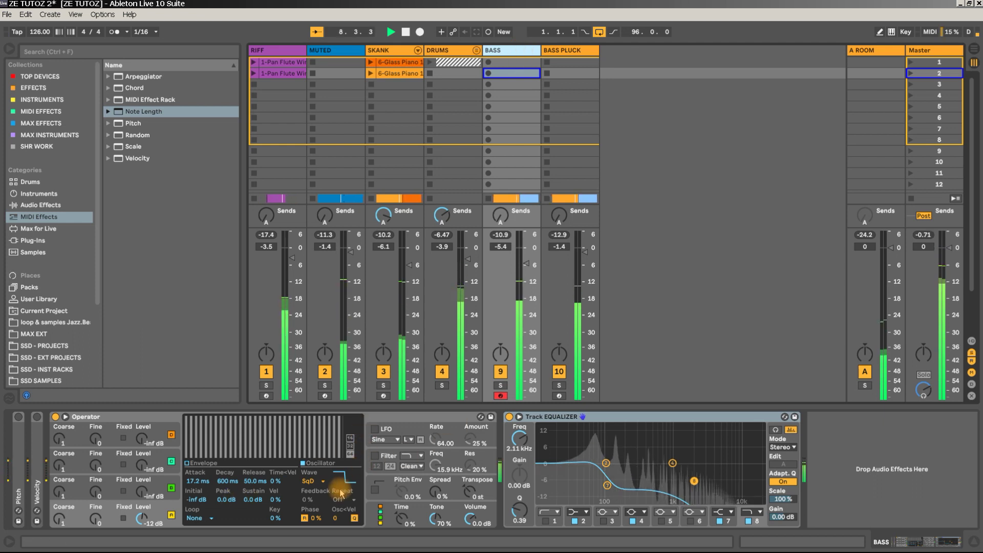
# - Show Operator's global settings on BASS, lower the BASS track volume to -6.5 dB and stop playback
pyautogui.click(372, 520)
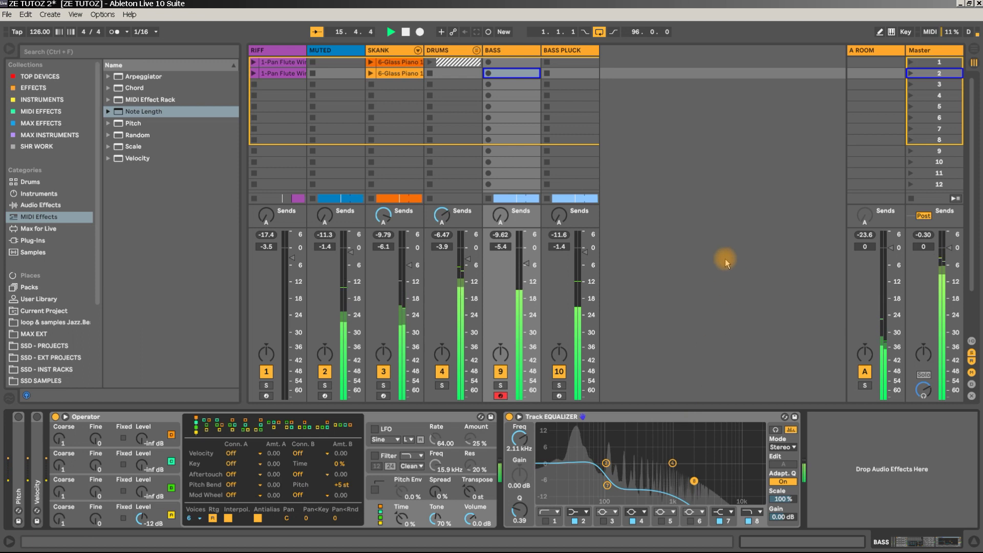
pyautogui.moveTo(526, 263); pyautogui.dragTo(527, 265)
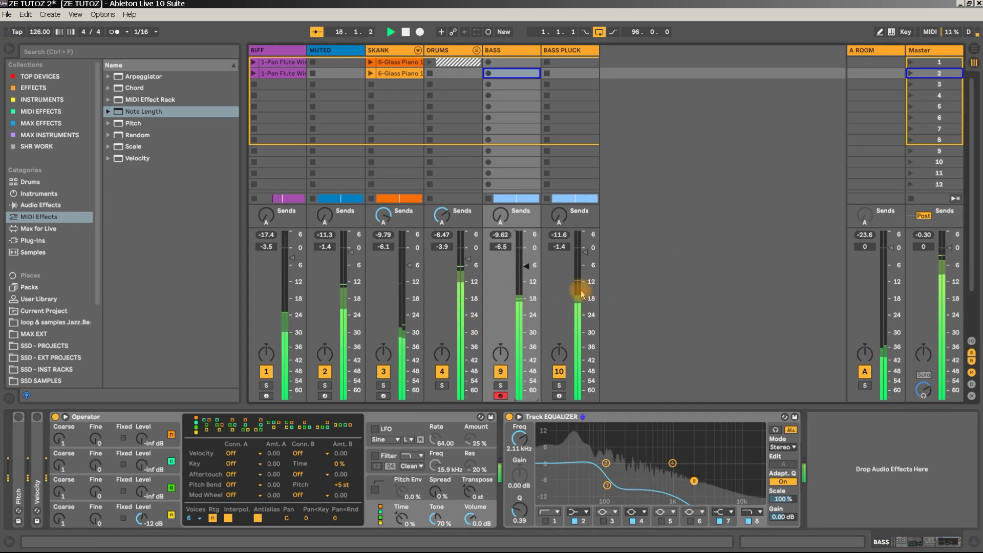
pyautogui.press('space')
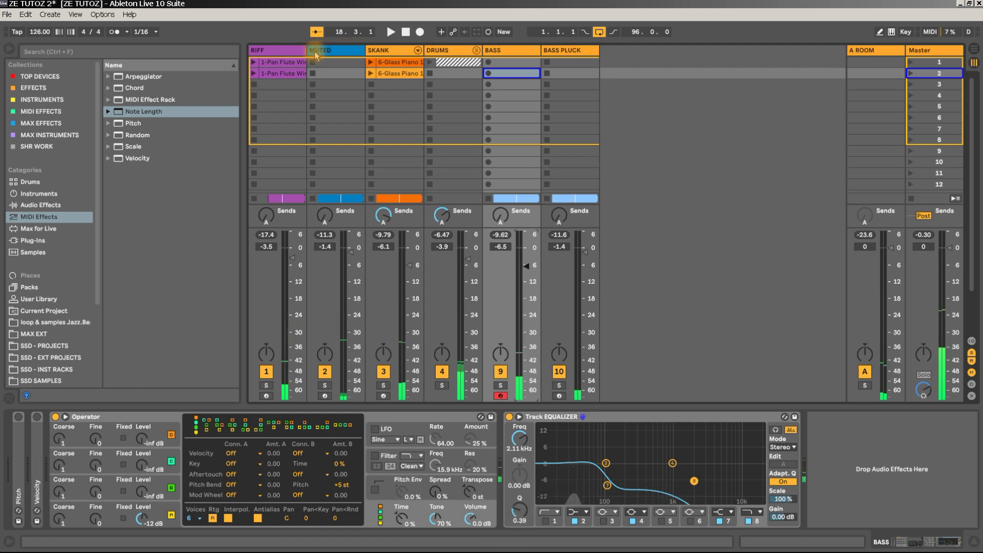
# - Reset the RIFF track volume to 0 dB, lower the MUTED track volume to about -9.4 dB and restart playback
pyautogui.press('Delete')
pyautogui.moveTo(350, 252); pyautogui.dragTo(350, 269)
pyautogui.press('space')
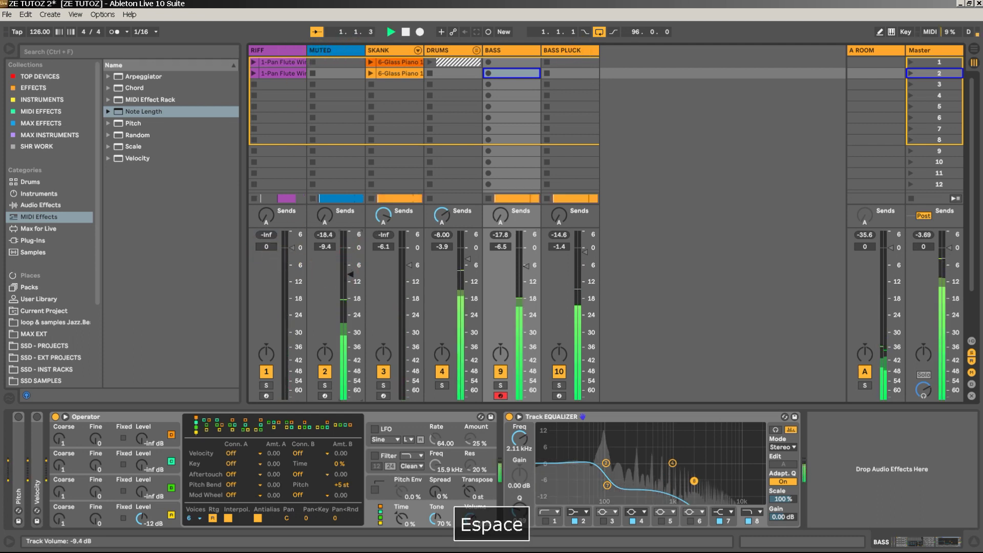
# - Raise MUTED's send to A ROOM to -13.6 dB, raise RIFF's send to the same return, and stop playback
pyautogui.click(324, 214)
pyautogui.moveTo(325, 214); pyautogui.dragTo(324, 205)
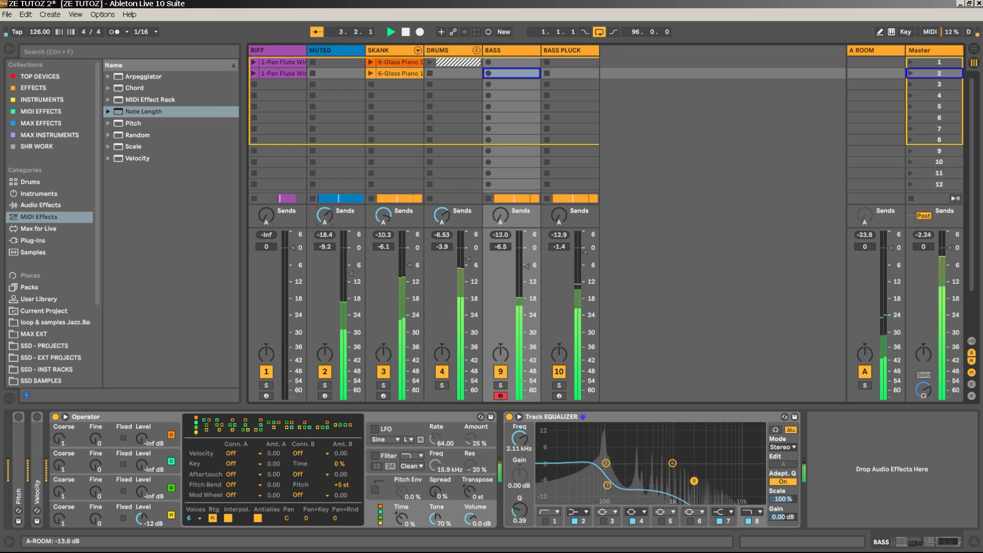
pyautogui.moveTo(266, 214); pyautogui.dragTo(266, 208)
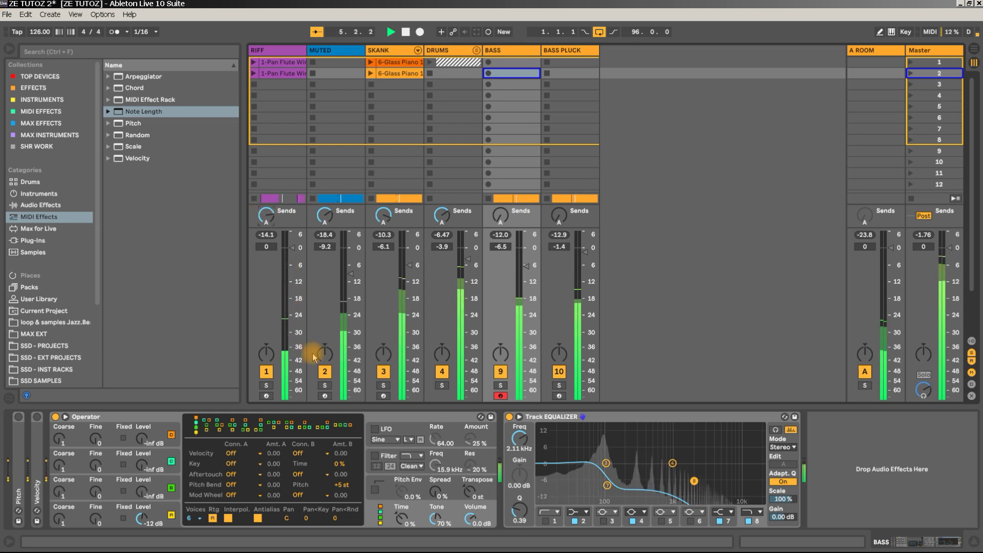
pyautogui.press('space')
# - In Arrangement View, group the BASS and BASS PLUCK tracks and name the group GP BASS
pyautogui.click(973, 60)
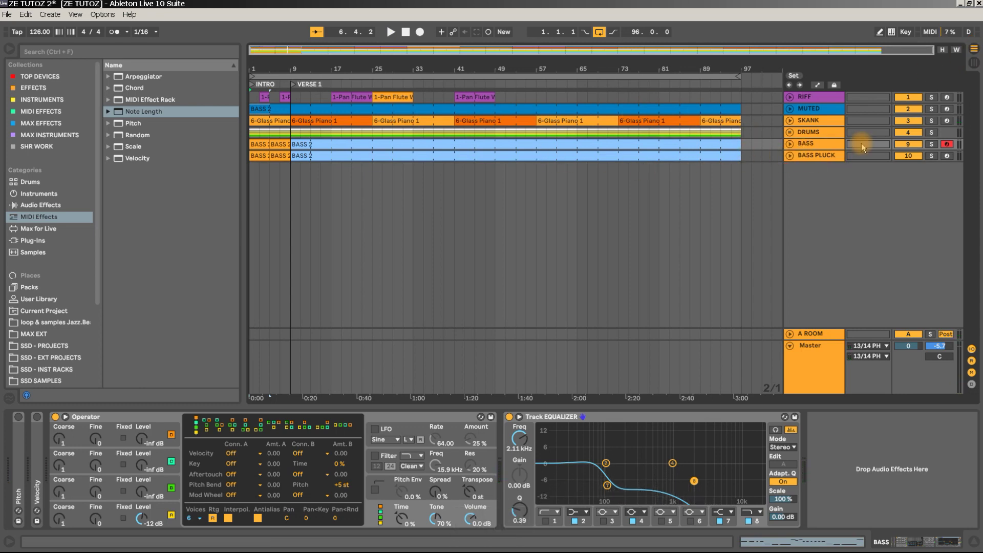
pyautogui.click(821, 158)
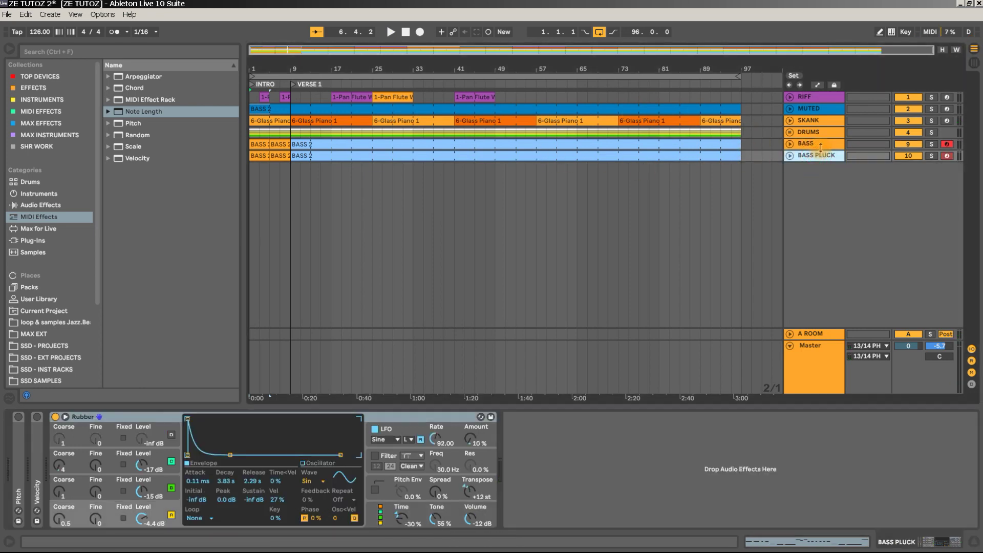
pyautogui.keyDown('shift'); pyautogui.click(822, 147); pyautogui.keyUp('shift')
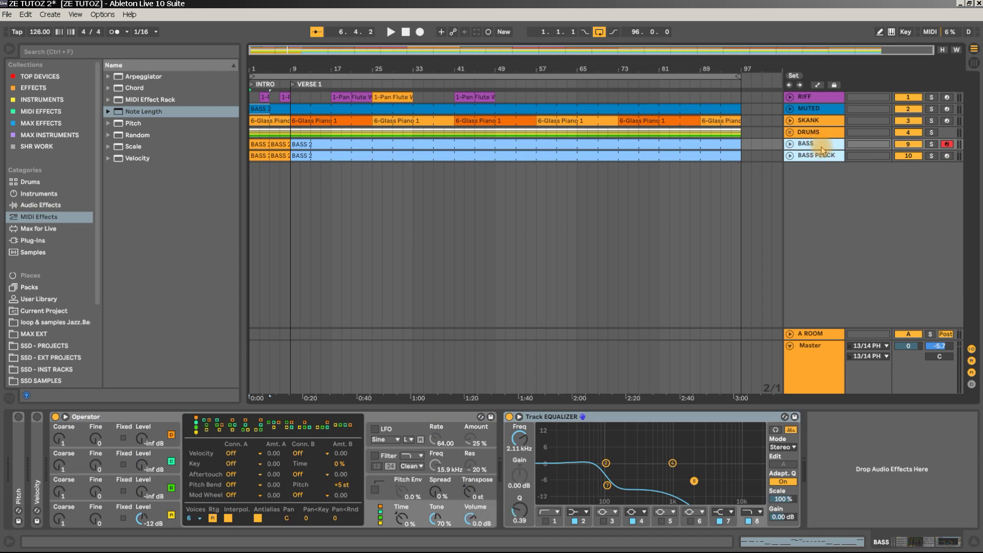
pyautogui.hotkey('ctrl', 'g')
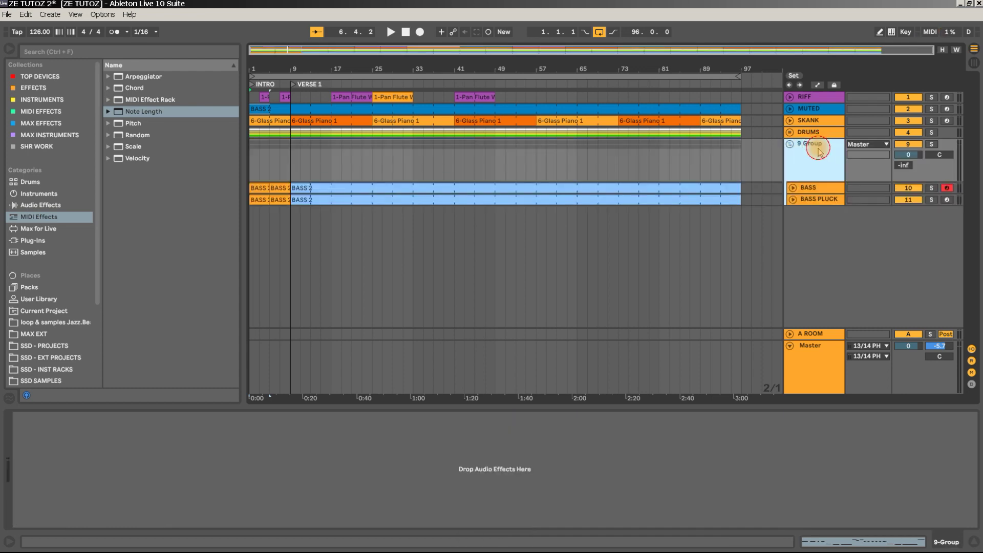
pyautogui.hotkey('ctrl', 'r')
pyautogui.write('GP BASS')
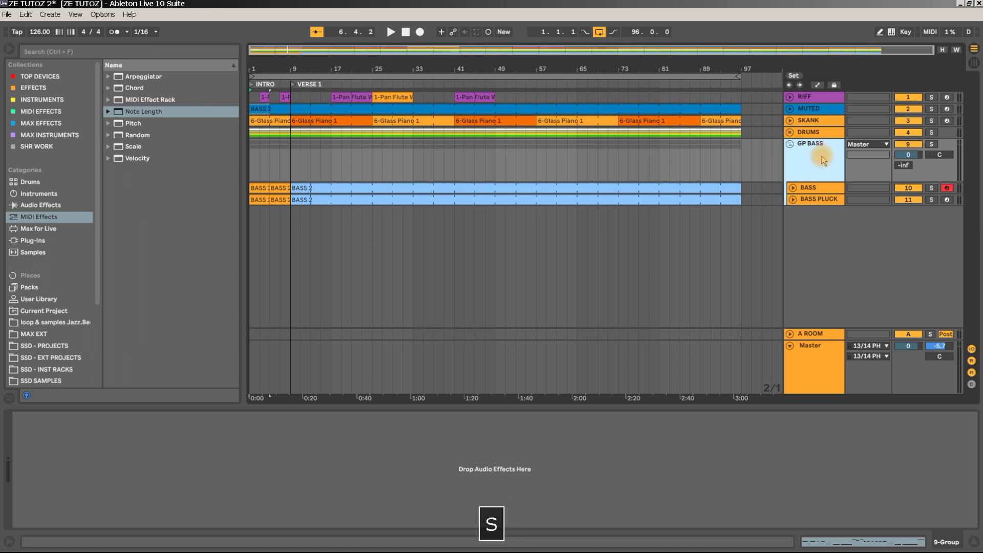
pyautogui.press('Return')
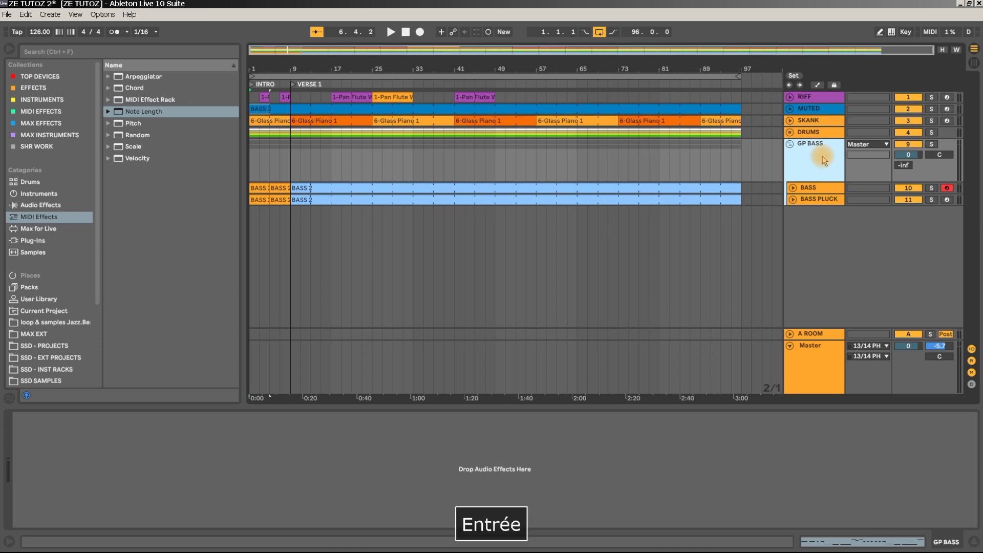
# - Add a Utility device from the Top Devices collection to the GP BASS group
pyautogui.click(827, 200)
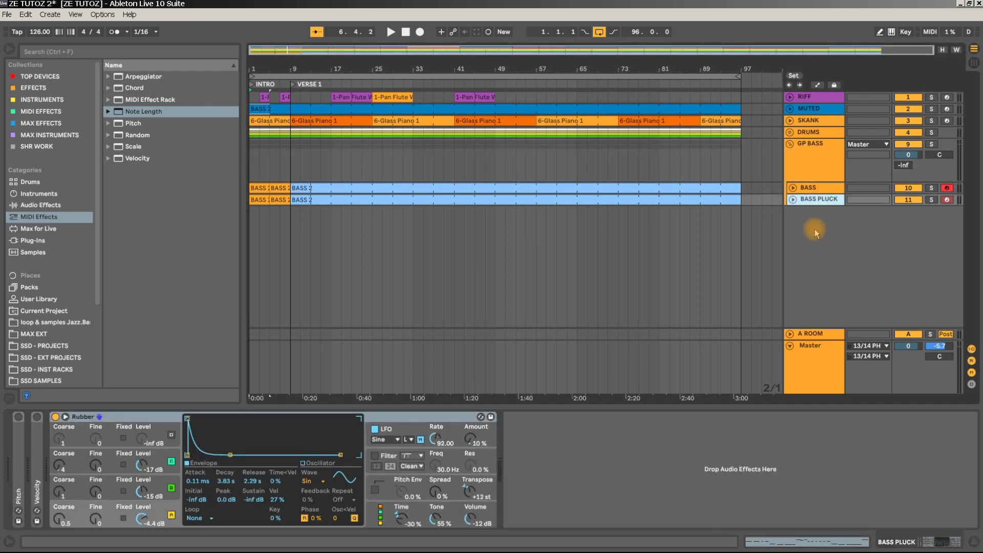
pyautogui.click(816, 188)
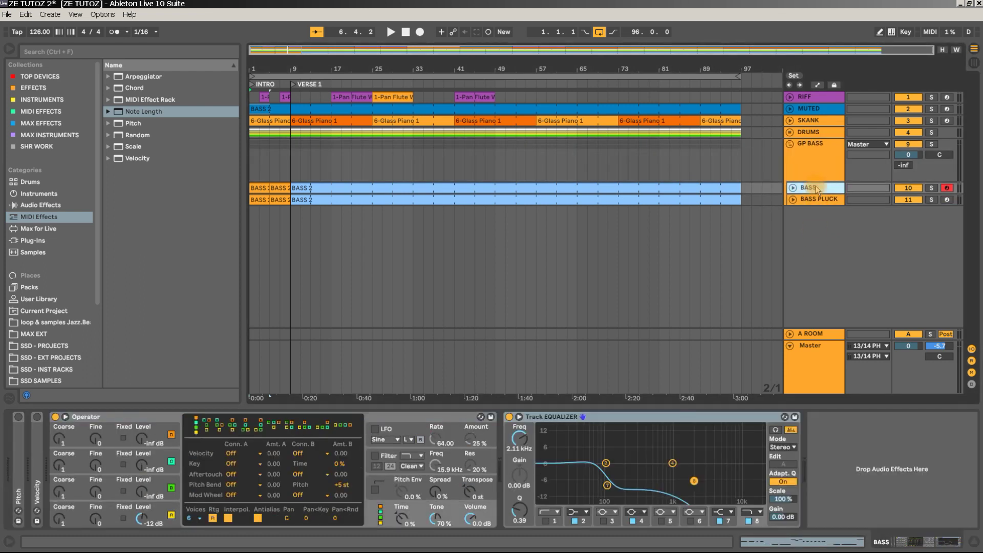
pyautogui.click(817, 159)
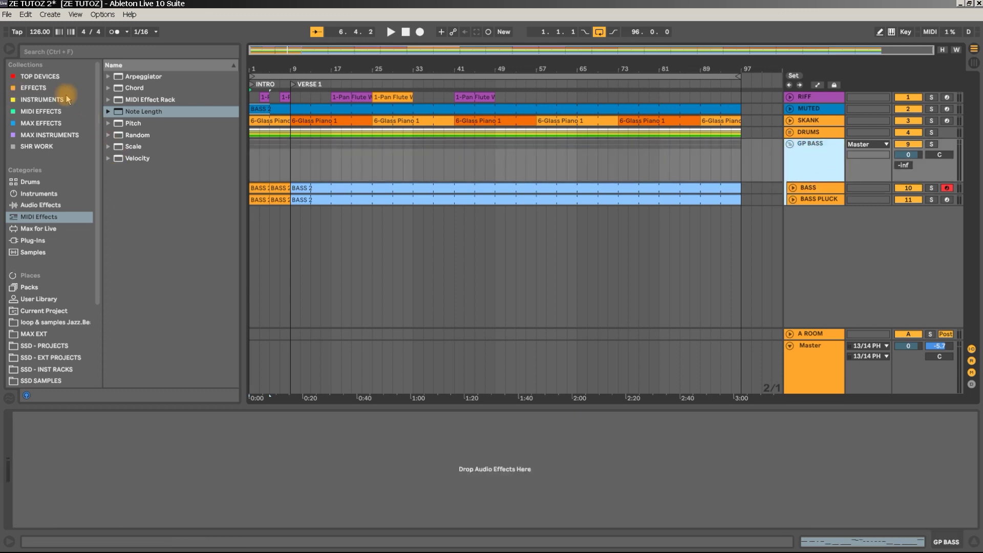
pyautogui.click(51, 78)
pyautogui.moveTo(134, 139); pyautogui.dragTo(210, 455)
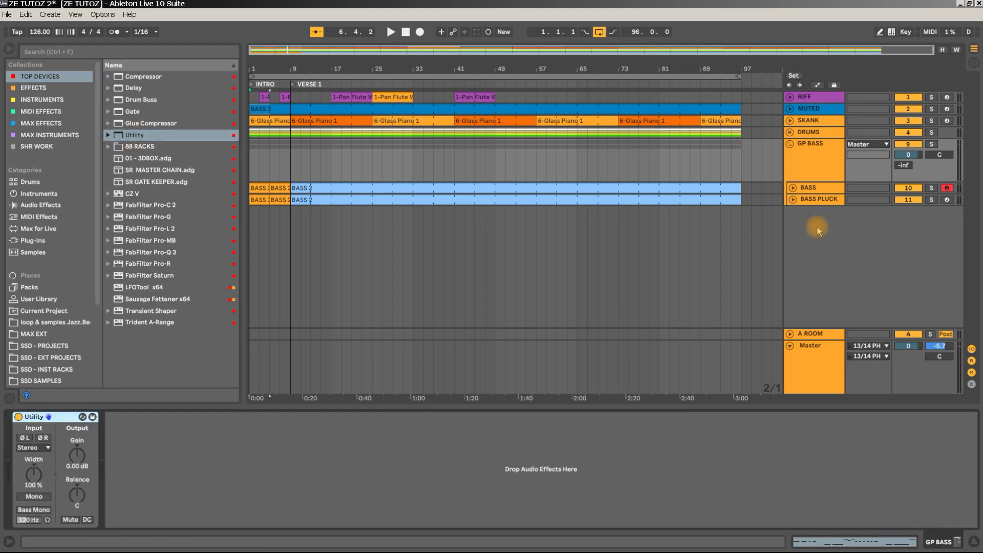
# - Keep the GP BASS group unfolded, zoom the arrangement in on INTRO and VERSE 1, and turn on automation display
pyautogui.click(791, 143)
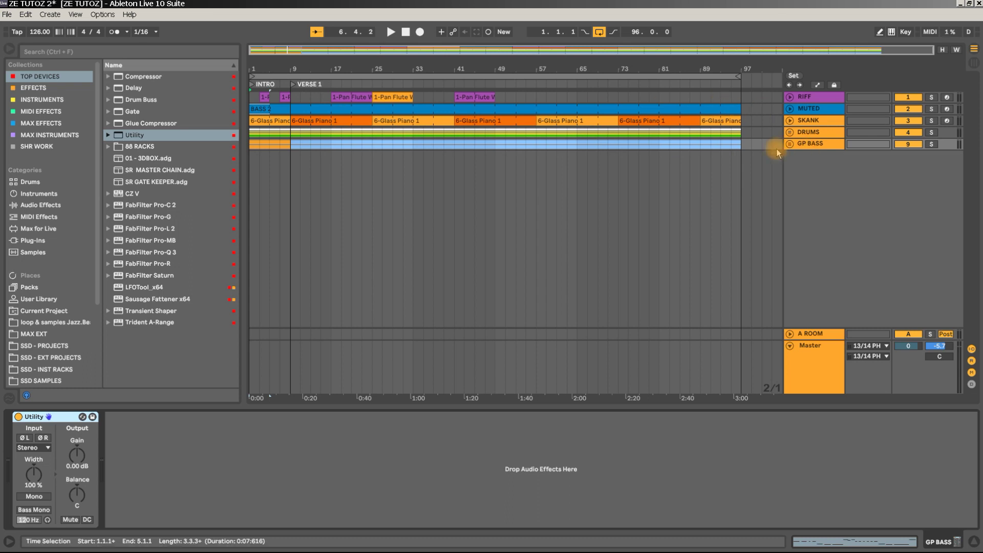
pyautogui.click(790, 143)
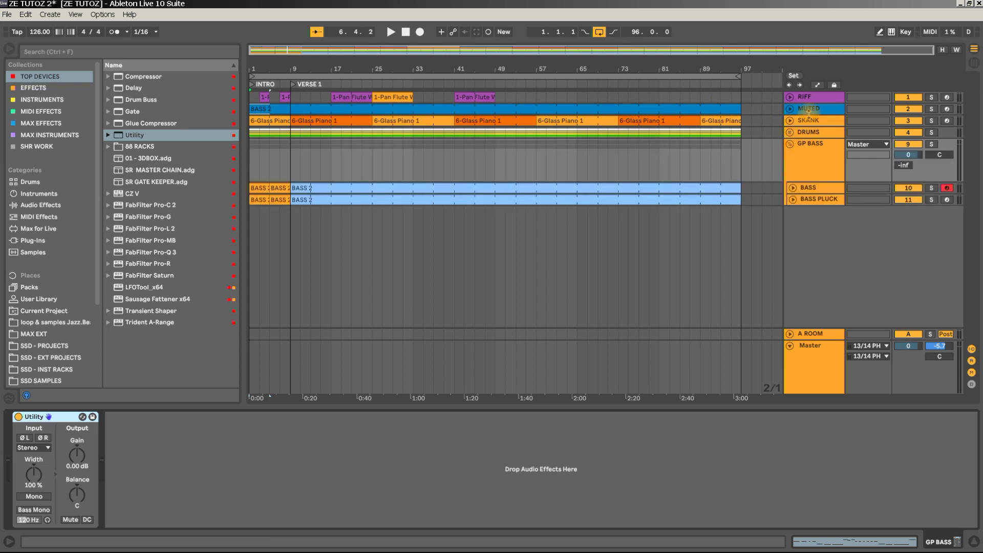
pyautogui.click(817, 86)
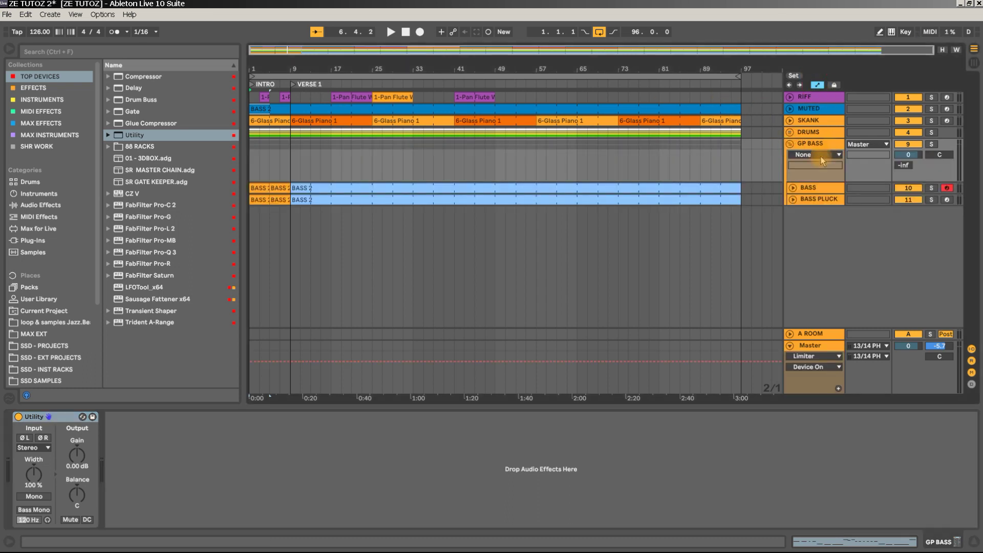
pyautogui.click(820, 146)
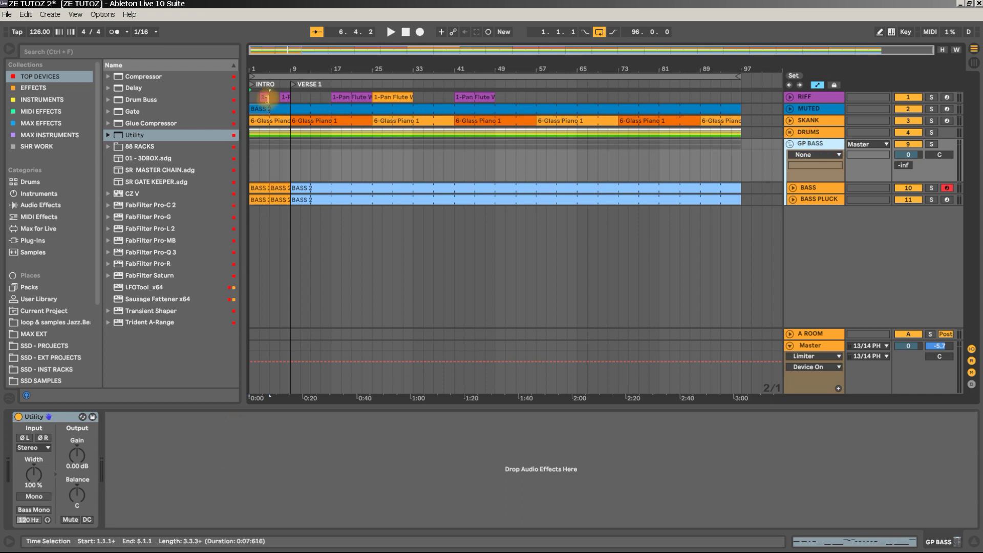
pyautogui.moveTo(253, 65); pyautogui.dragTo(445, 173)
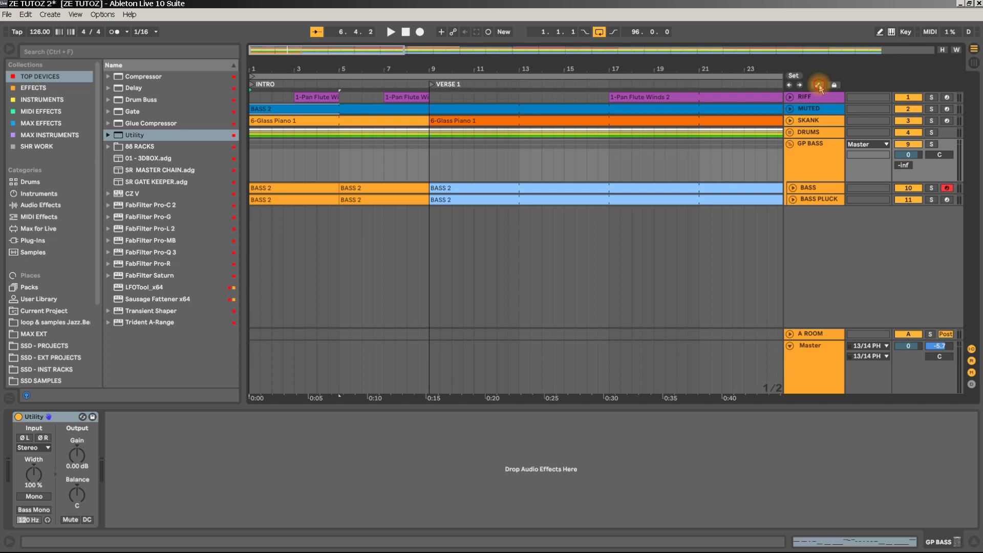
pyautogui.press('a')
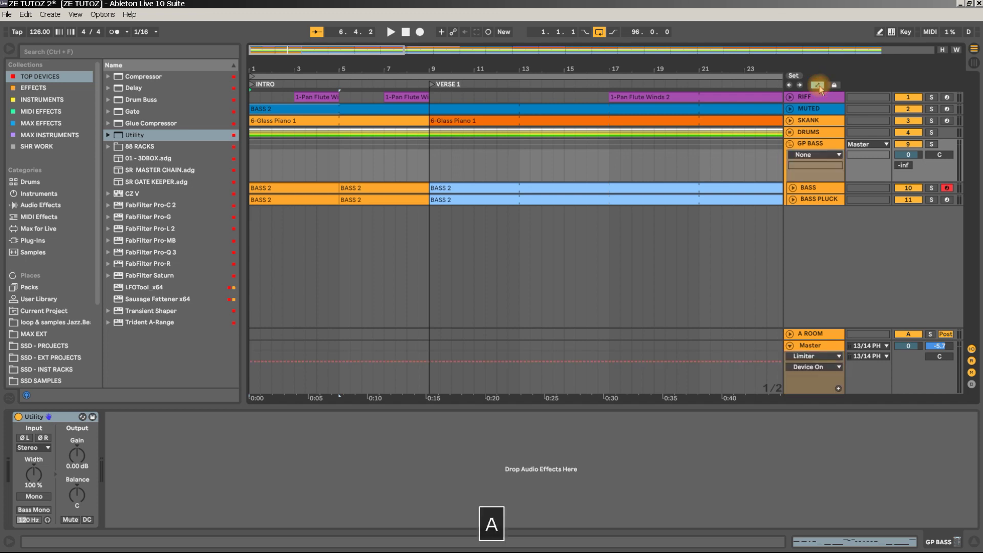
# - Show Utility's Gain automation on the GP BASS group and make its lane taller
pyautogui.click(77, 455)
pyautogui.moveTo(77, 455); pyautogui.dragTo(80, 463)
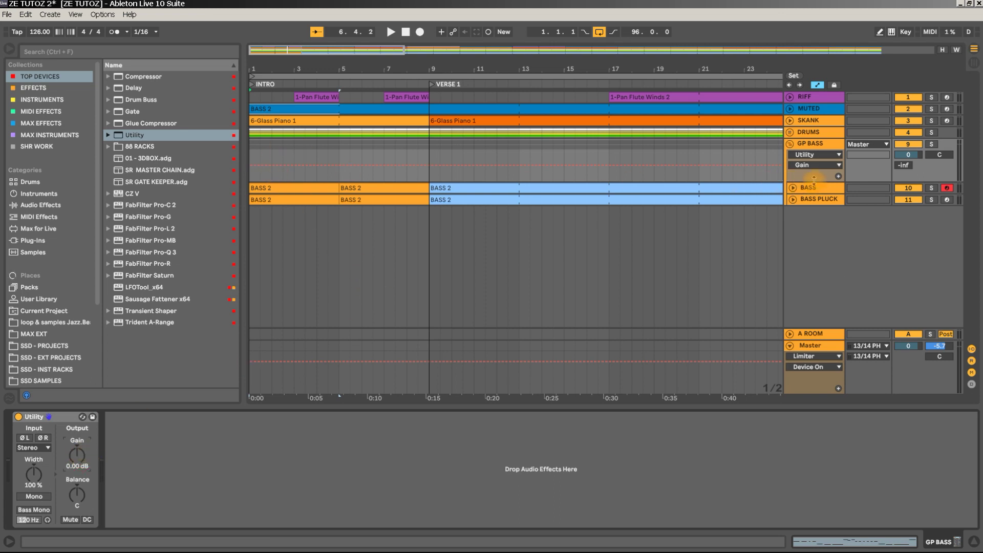
pyautogui.moveTo(814, 179); pyautogui.dragTo(814, 253)
pyautogui.click(280, 190)
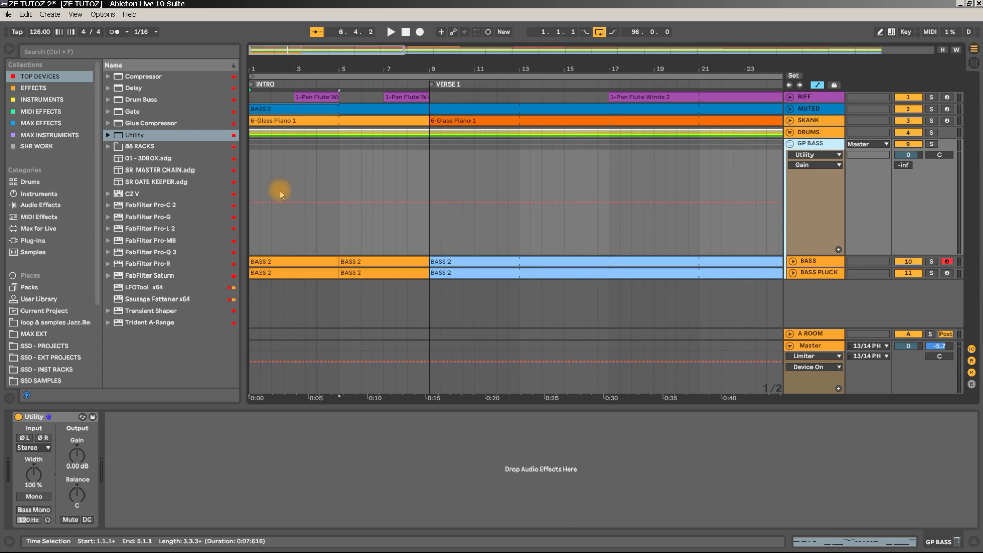
# - Add a Gain automation breakpoint at the start of the INTRO on GP BASS and set it to -4 dB
pyautogui.click(256, 205)
pyautogui.moveTo(254, 202)
pyautogui.mouseDown()
pyautogui.moveTo(255, 233)
pyautogui.moveTo(255, 210)
pyautogui.mouseUp()
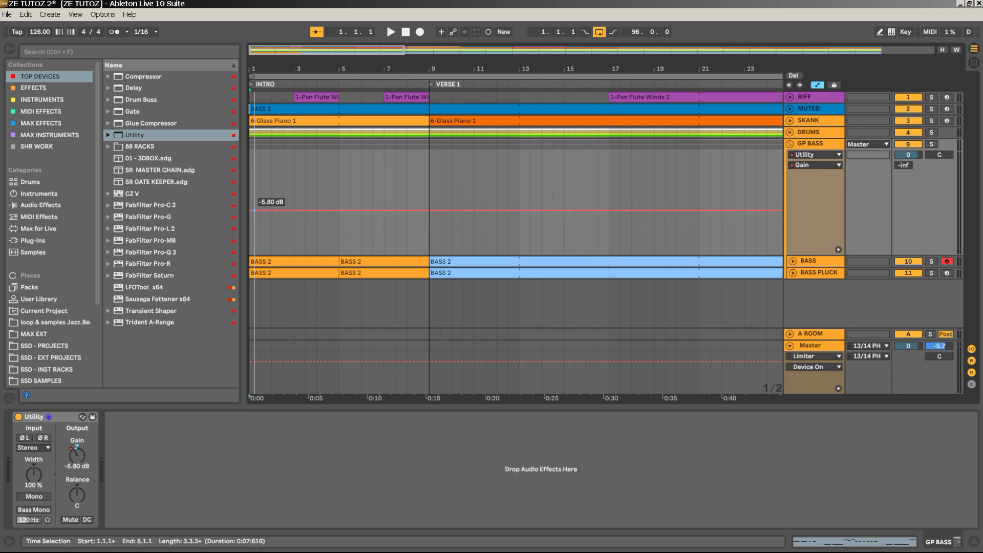
pyautogui.rightClick(255, 210)
pyautogui.click(276, 217)
pyautogui.write('-4')
pyautogui.press('Return')
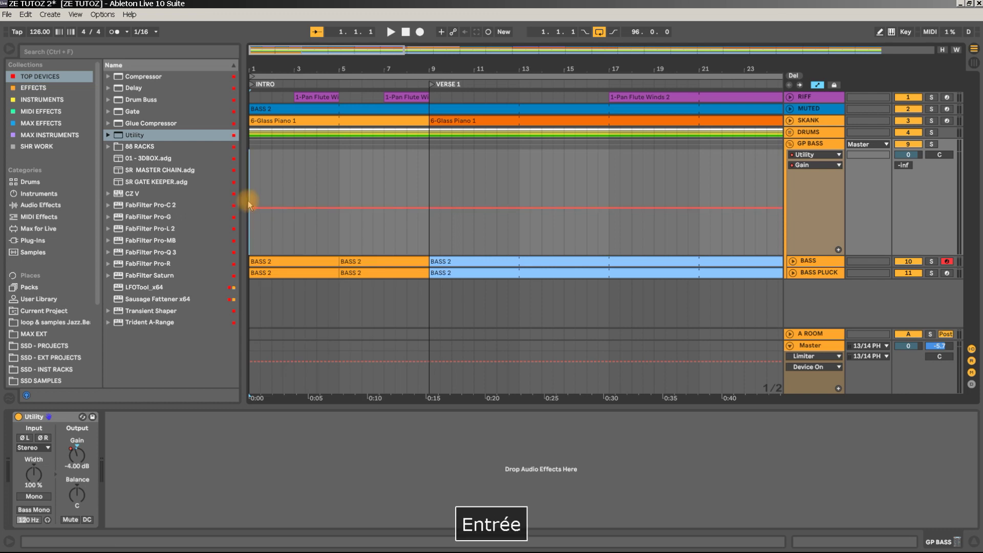
# - Set the GP BASS Gain automation to 0 dB at VERSE 1 (bar 9) and curve the ramp leading up to it
pyautogui.rightClick(431, 211)
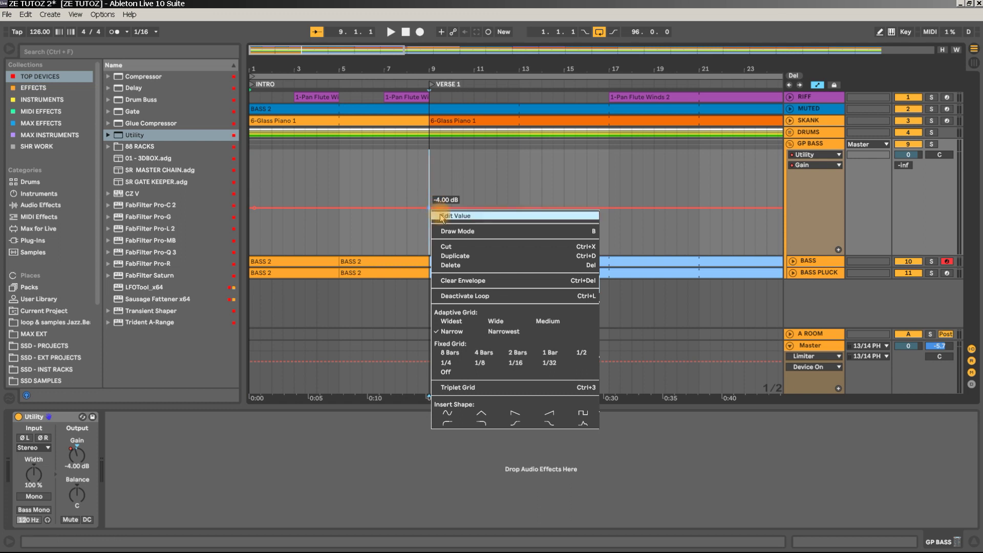
pyautogui.click(441, 216)
pyautogui.write('0')
pyautogui.press('Return')
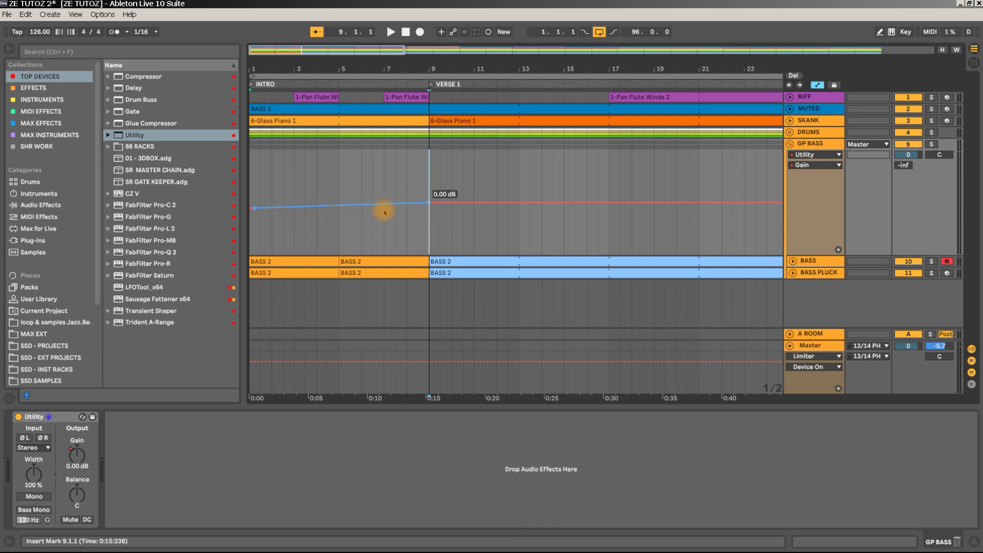
pyautogui.press('alt')
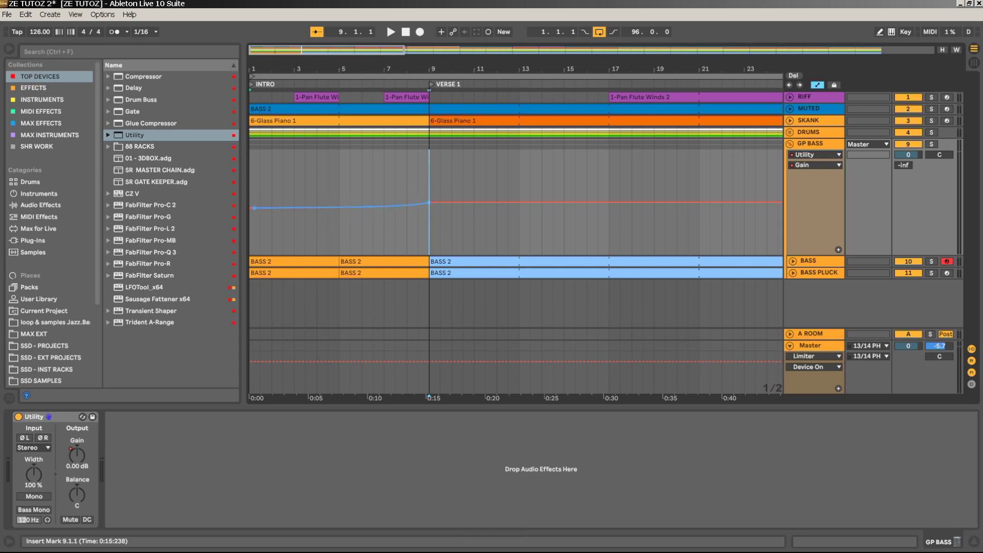
pyautogui.click(307, 170)
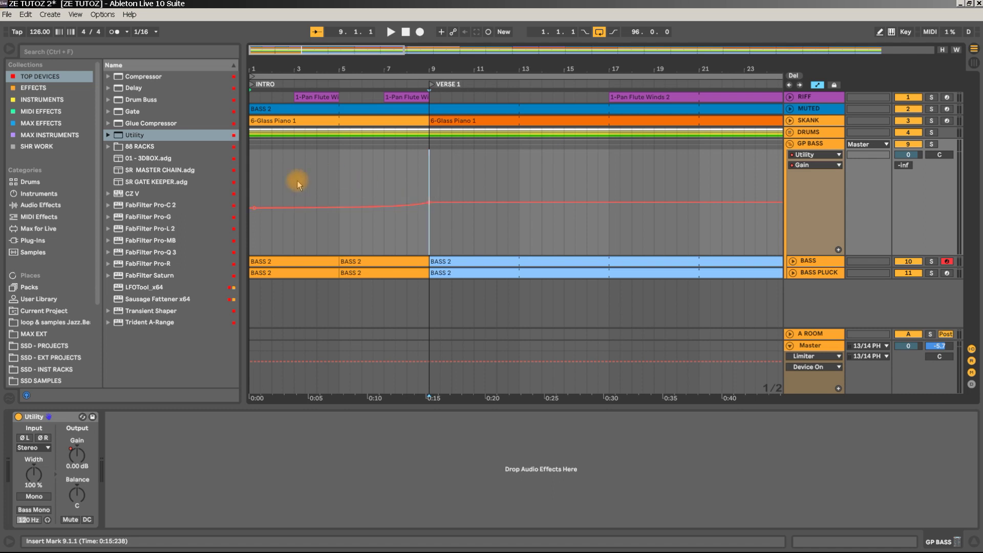
# - Play from the INTRO and adjust the first GP BASS Gain breakpoint by ear, trying about -10.8 dB and settling around -2.8 dB
pyautogui.moveTo(255, 212); pyautogui.dragTo(252, 219)
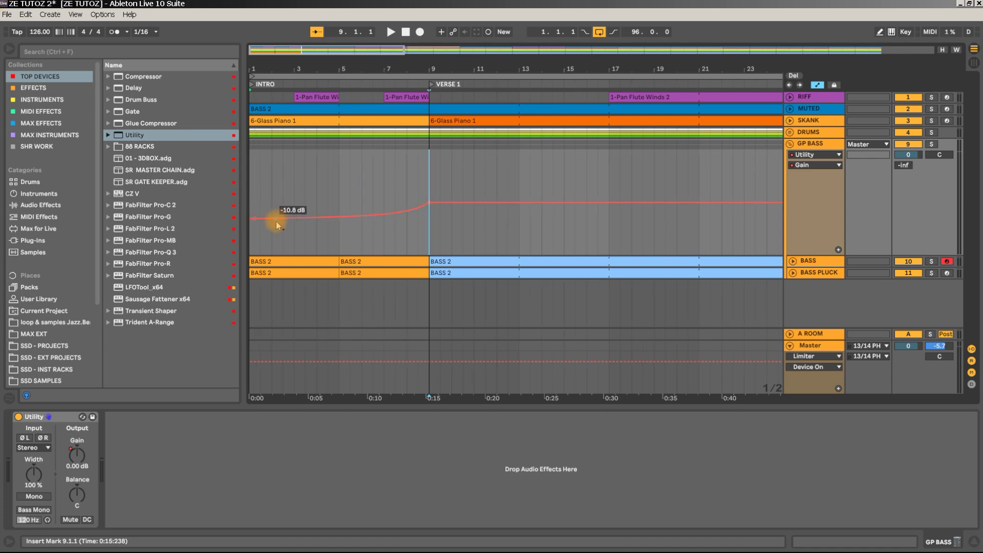
pyautogui.press('space')
pyautogui.hotkey('ctrl', 'z')
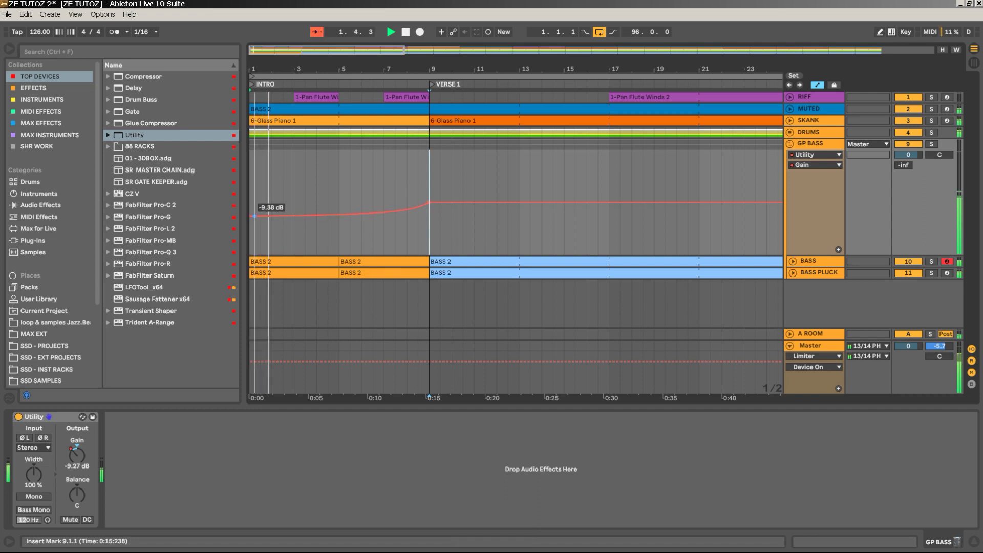
pyautogui.moveTo(254, 211); pyautogui.dragTo(251, 208)
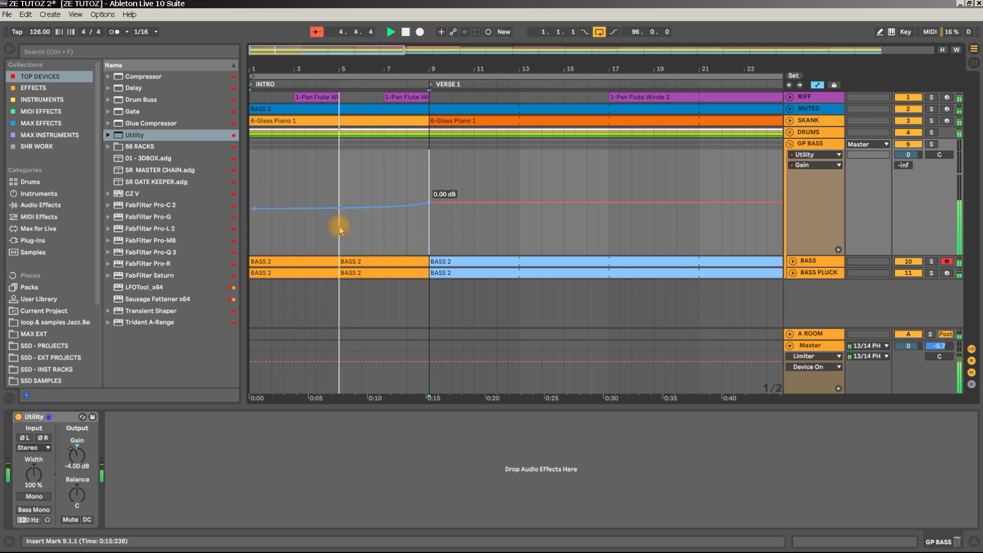
pyautogui.moveTo(249, 214); pyautogui.dragTo(250, 212)
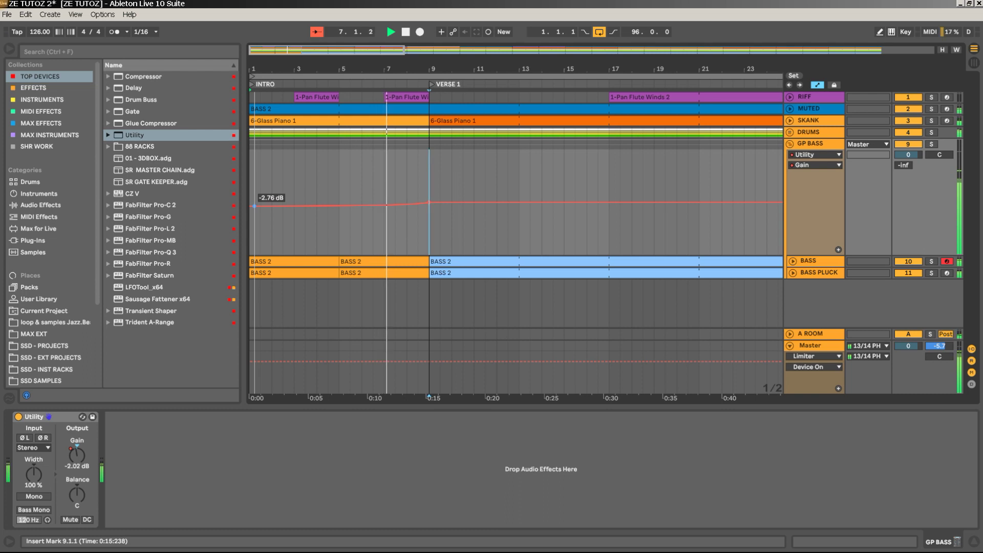
pyautogui.moveTo(252, 212); pyautogui.dragTo(252, 209)
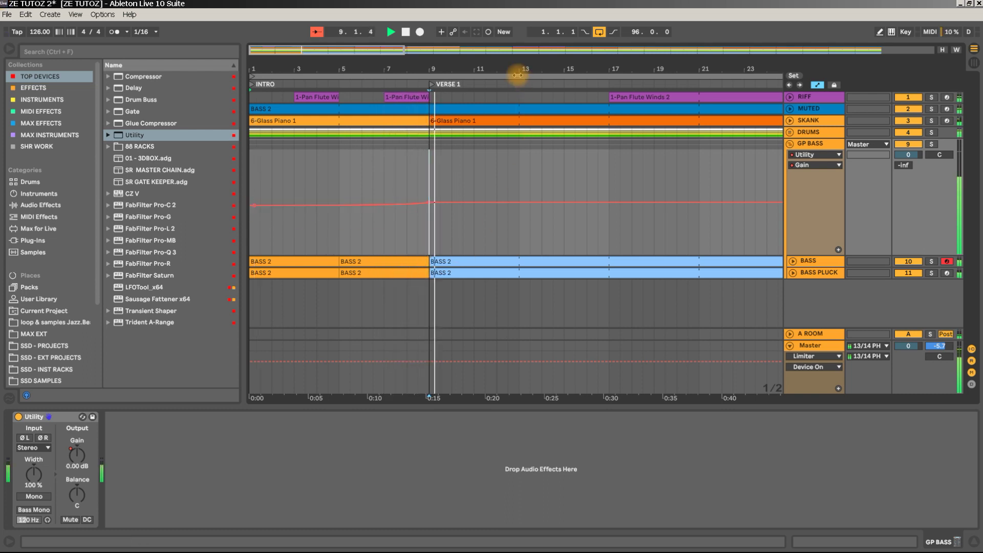
# - Set the GP BASS Gain automation to -3 dB at 8.4.4, just before VERSE 1
pyautogui.moveTo(431, 70); pyautogui.dragTo(427, 149)
pyautogui.press('space')
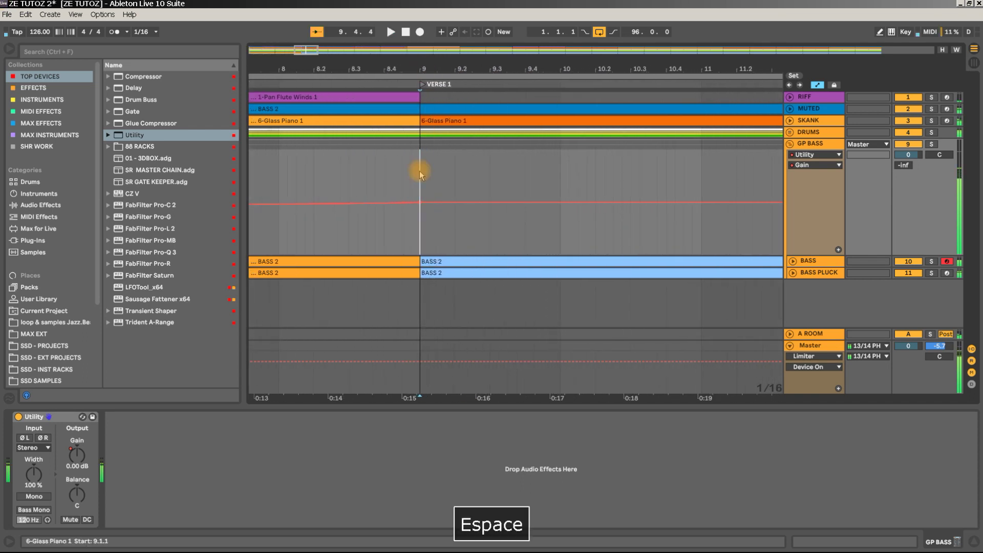
pyautogui.rightClick(409, 207)
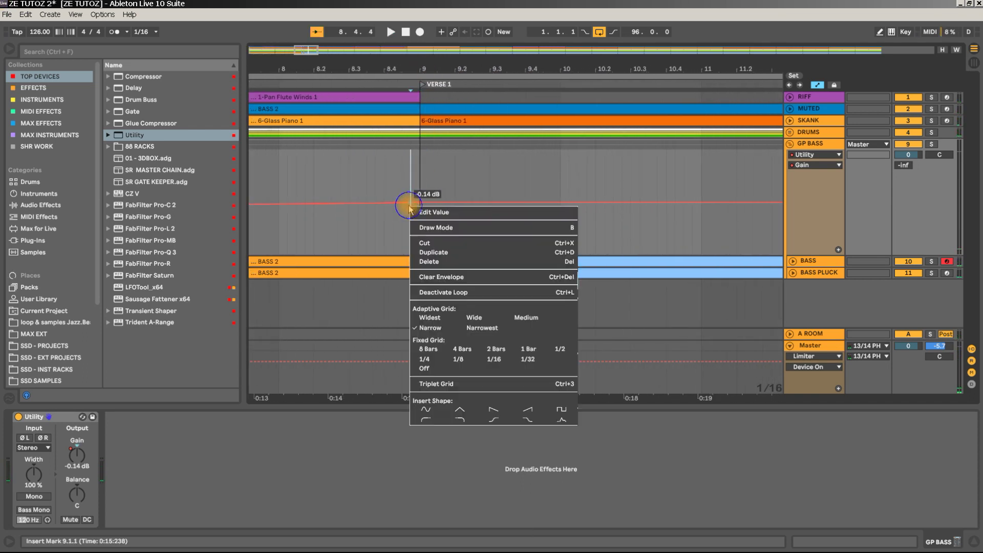
pyautogui.click(421, 214)
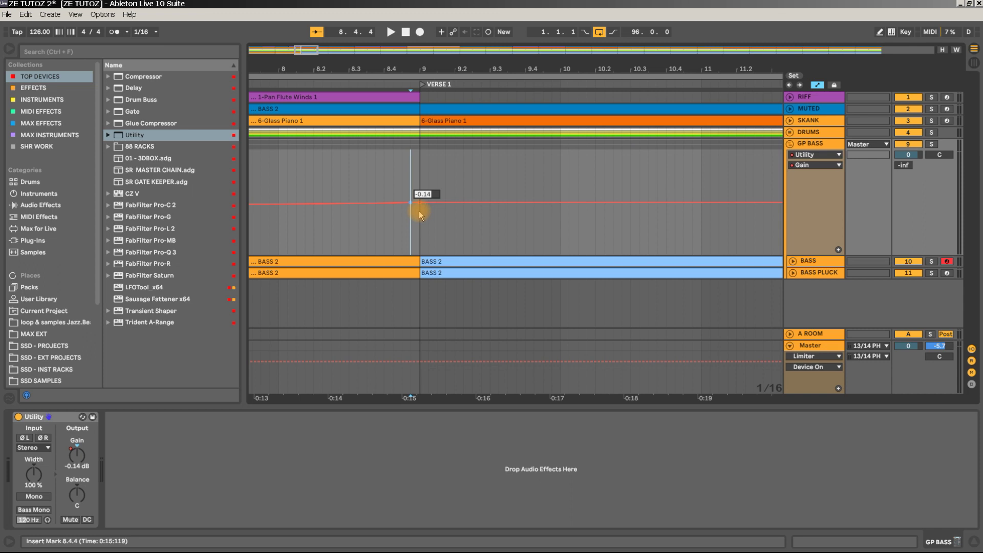
pyautogui.write('-3')
pyautogui.press('Return')
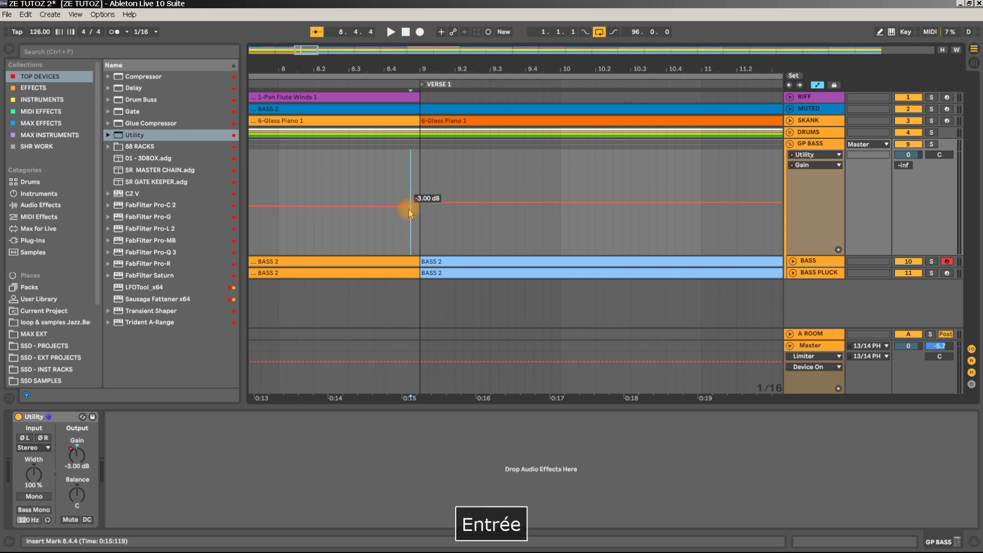
# - Play the arrangement from the INTRO to check the bass transition, and fold the GP BASS group
pyautogui.press('space')
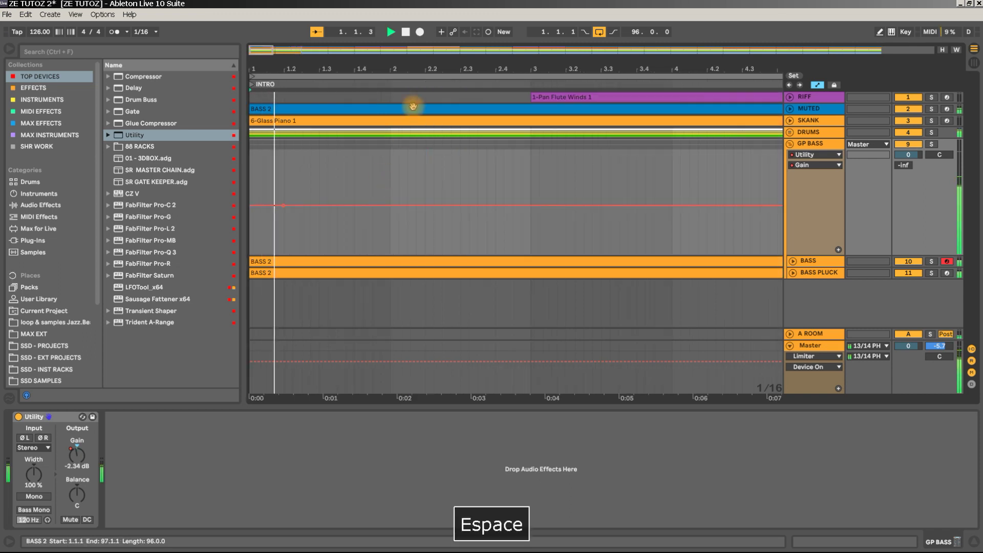
pyautogui.scroll(-8, 676, 117)
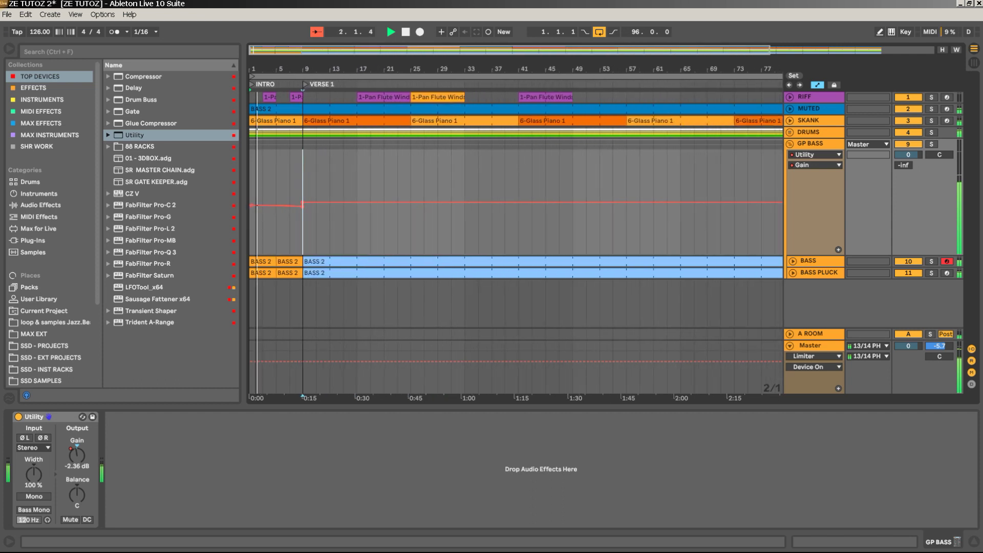
pyautogui.click(789, 143)
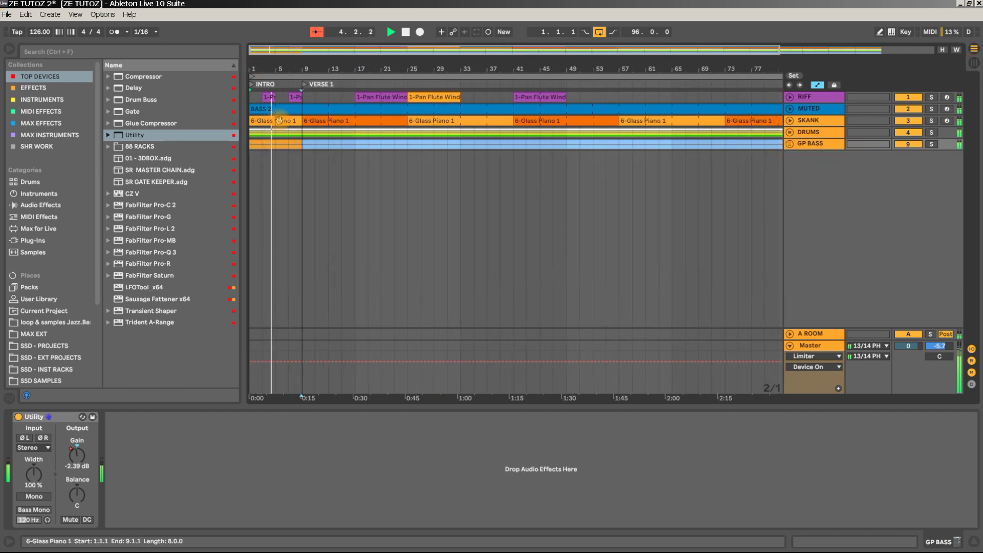
pyautogui.click(279, 121)
pyautogui.click(279, 121)
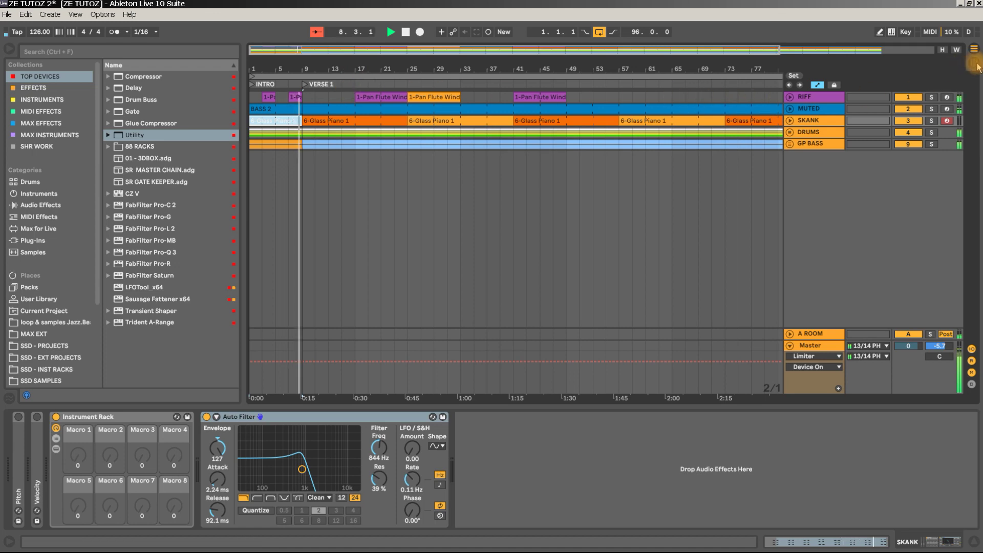
# - Stop playback, switch to Session View and show the device chain of the RIFF track from its start
pyautogui.click(973, 65)
pyautogui.press('space')
pyautogui.click(281, 73)
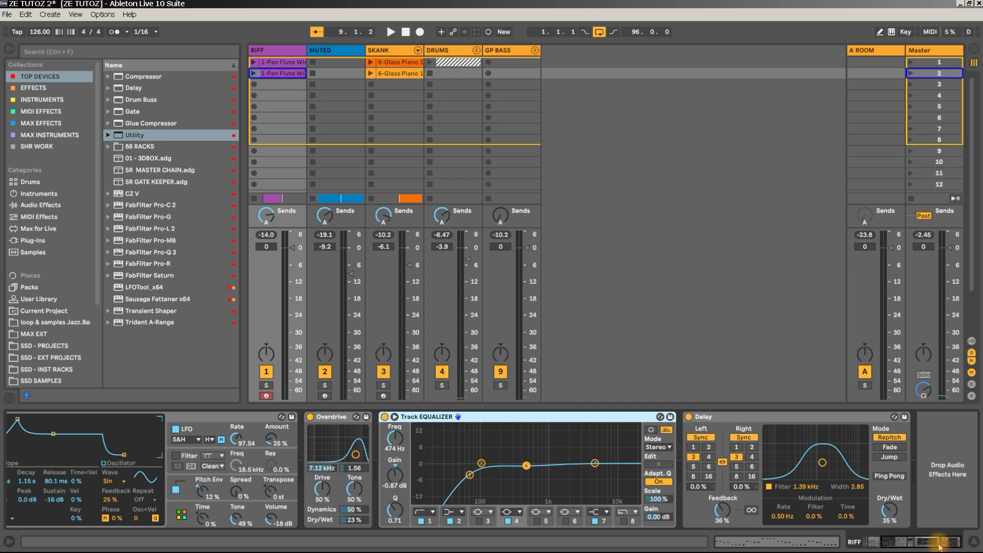
pyautogui.moveTo(955, 545); pyautogui.dragTo(901, 542)
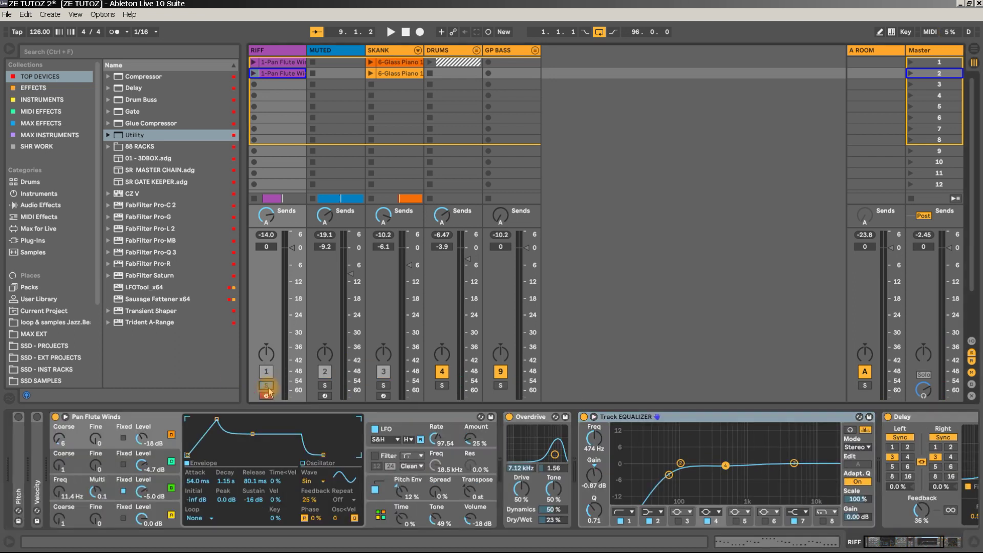
# - Solo the RIFF track and audition its first Session clip
pyautogui.press('space')
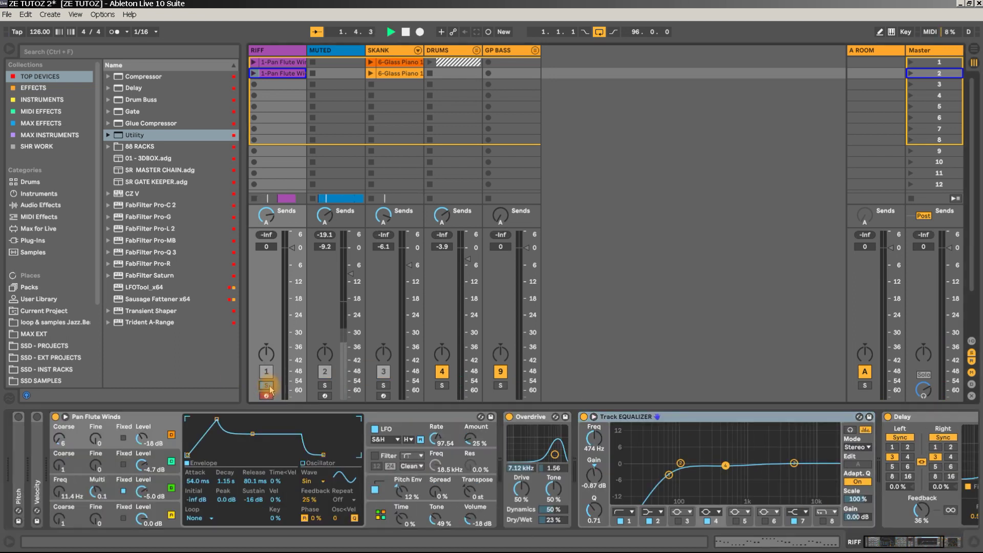
pyautogui.click(266, 385)
pyautogui.press('space')
pyautogui.click(253, 62)
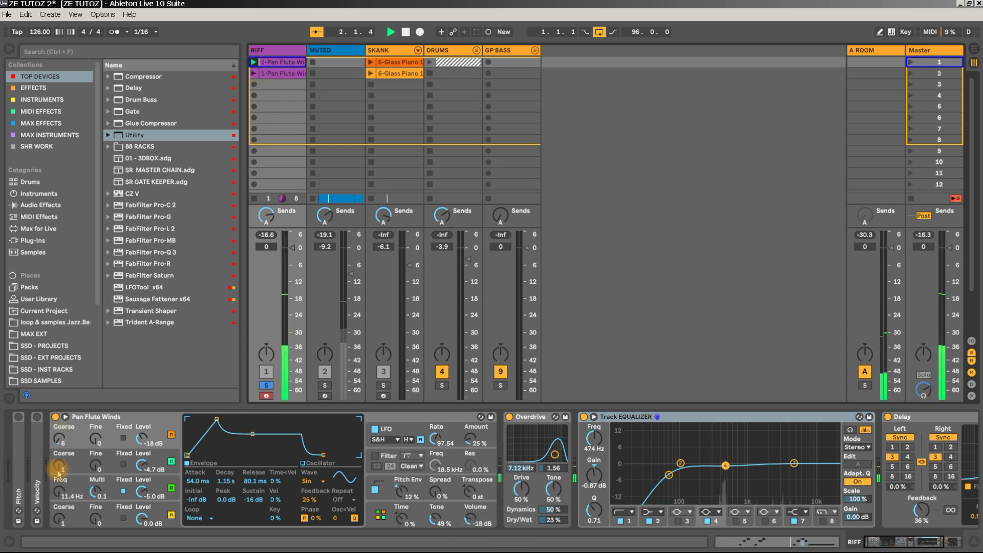
pyautogui.press('space')
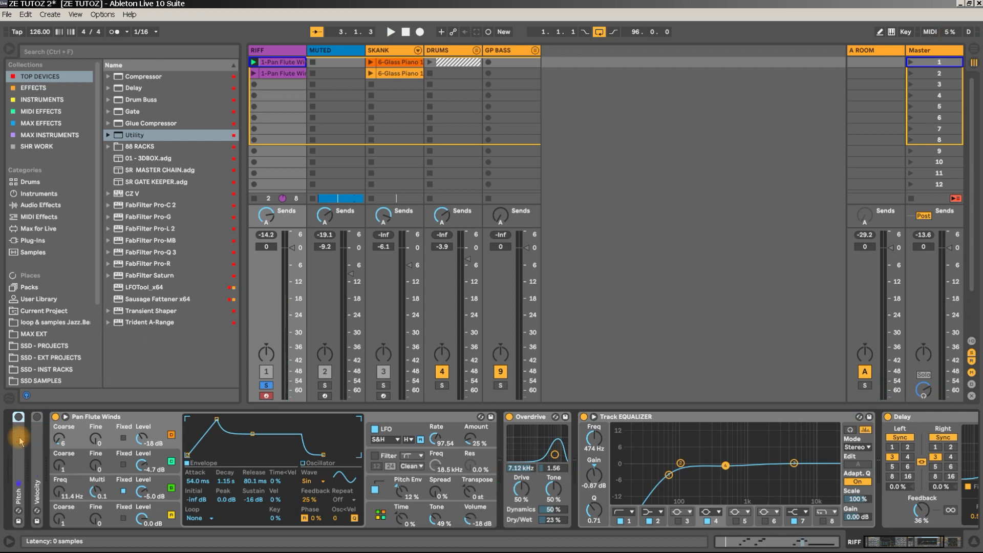
# - Group RIFF's Pitch device into a MIDI Effect Rack, unfold the device and show the rack's macros and chain list
pyautogui.hotkey('ctrl', 'g')
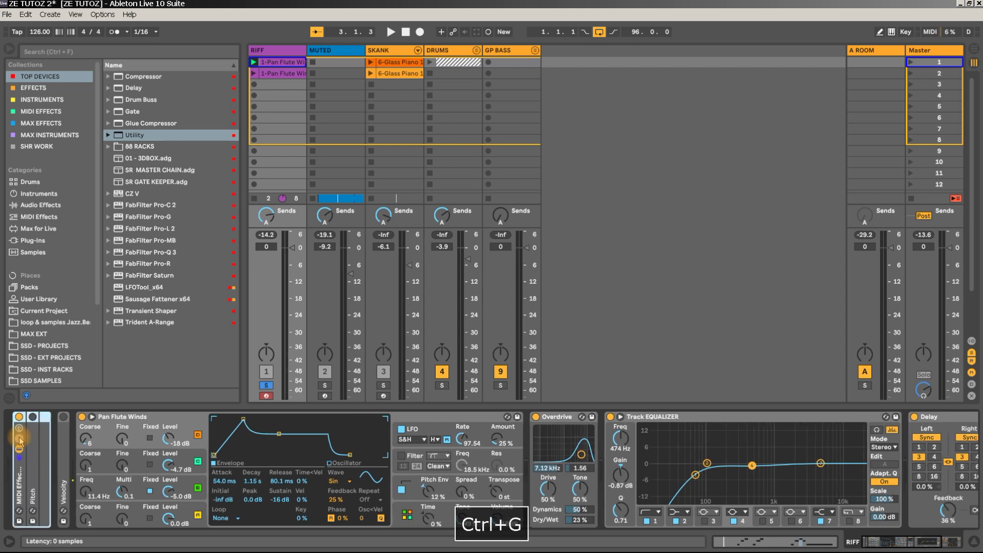
pyautogui.click(19, 428)
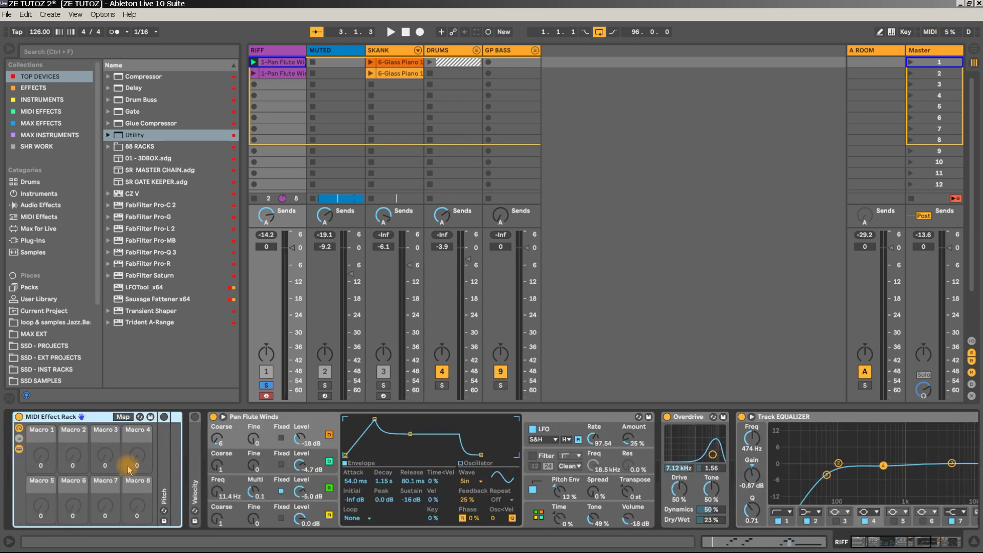
pyautogui.doubleClick(162, 451)
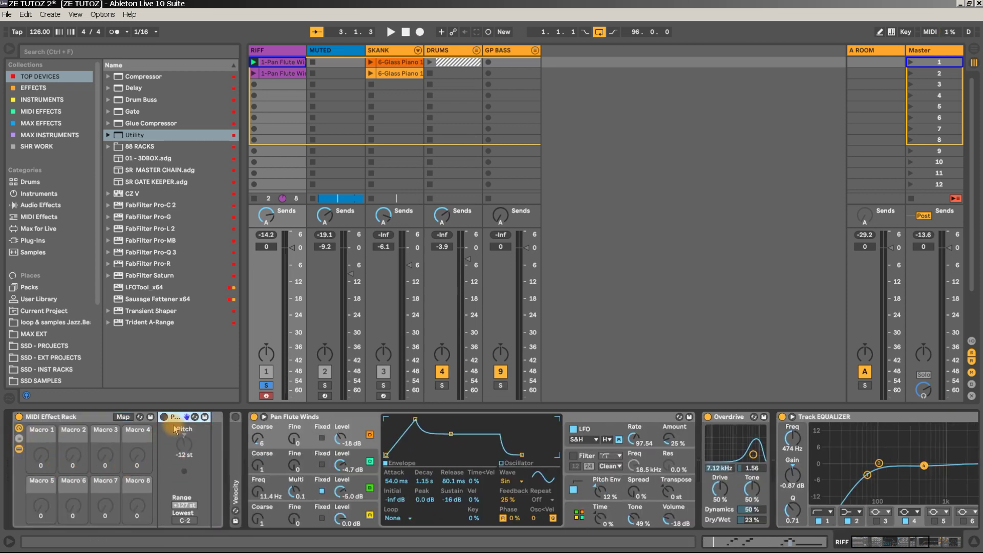
pyautogui.click(19, 439)
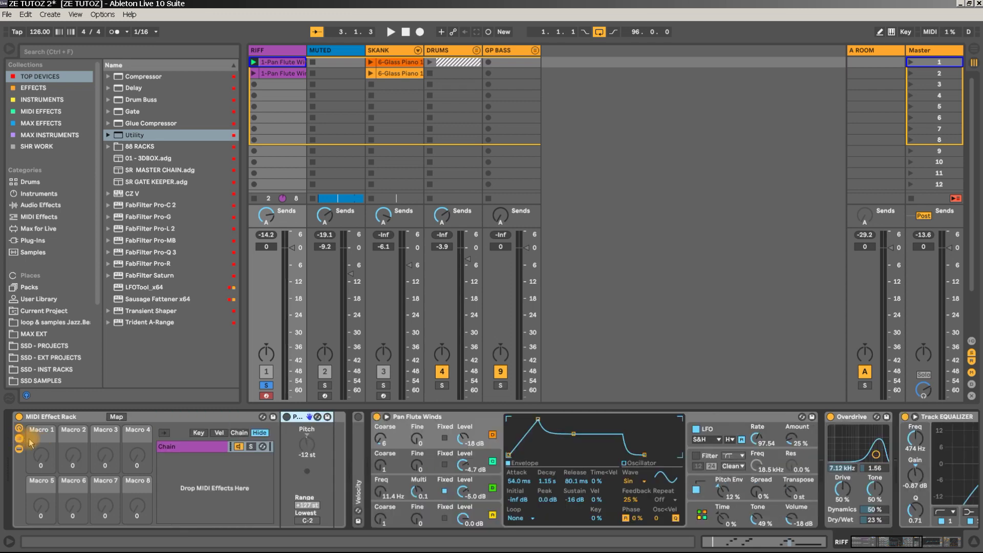
# - Create a second, empty chain in the MIDI Effect Rack and rename it 0
pyautogui.rightClick(177, 475)
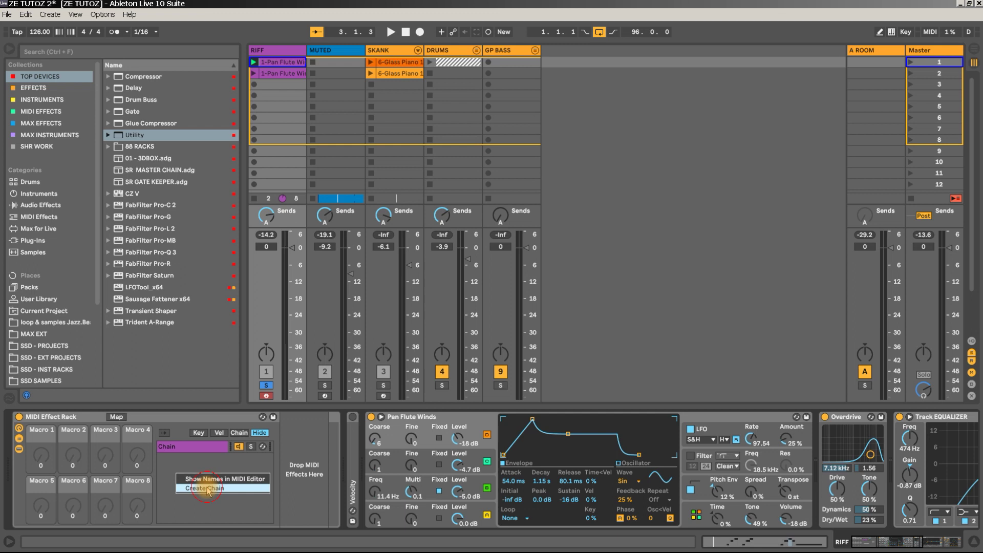
pyautogui.click(206, 489)
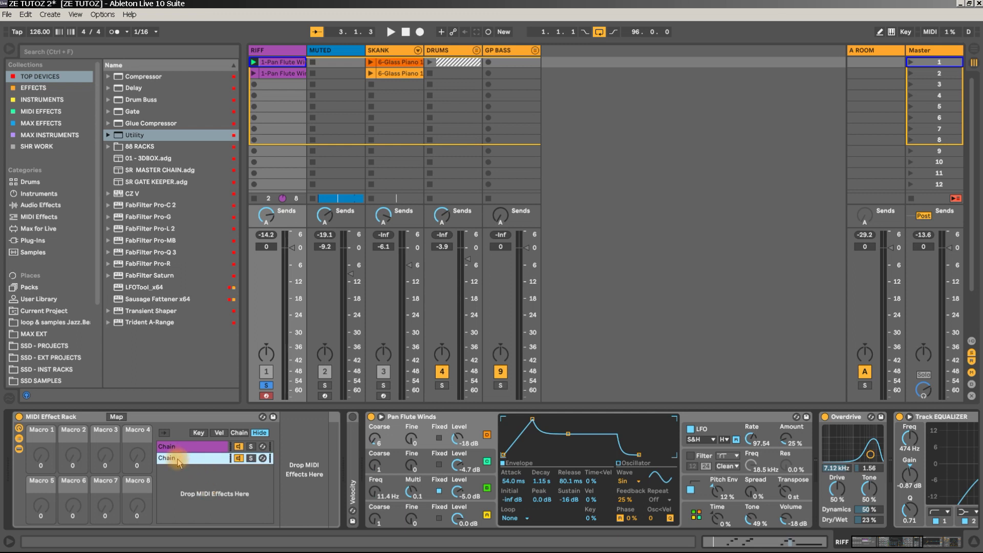
pyautogui.hotkey('ctrl', 'r')
pyautogui.write('0')
pyautogui.press('Return')
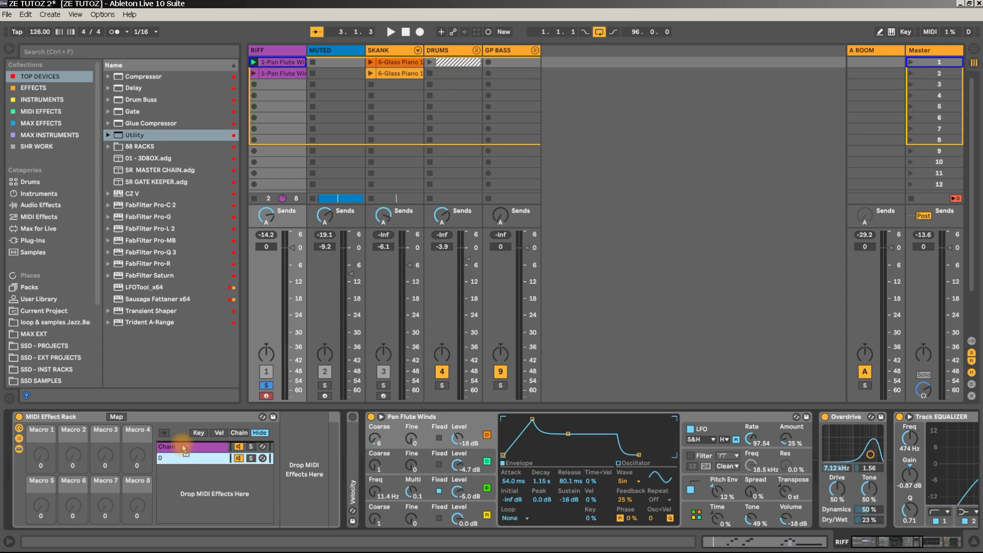
# - Place the chain holding the Pitch device below chain 0 and rename it 12
pyautogui.moveTo(183, 447); pyautogui.dragTo(183, 461)
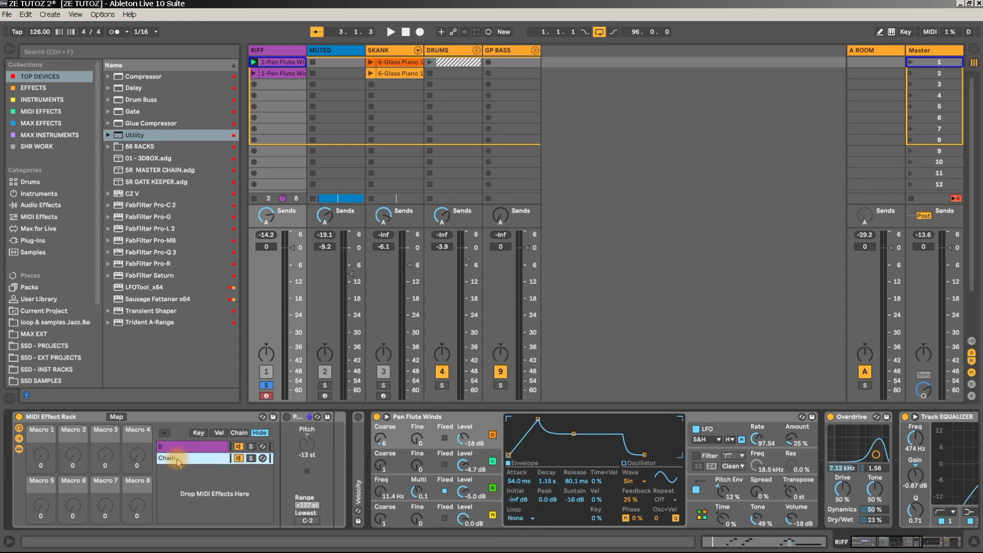
pyautogui.hotkey('ctrl', 'r')
pyautogui.write('12')
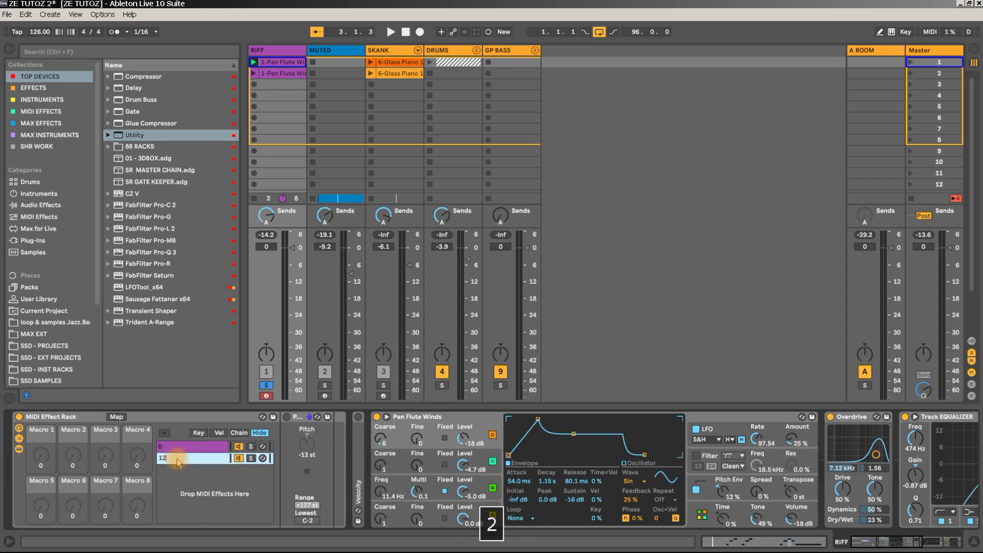
pyautogui.press('Return')
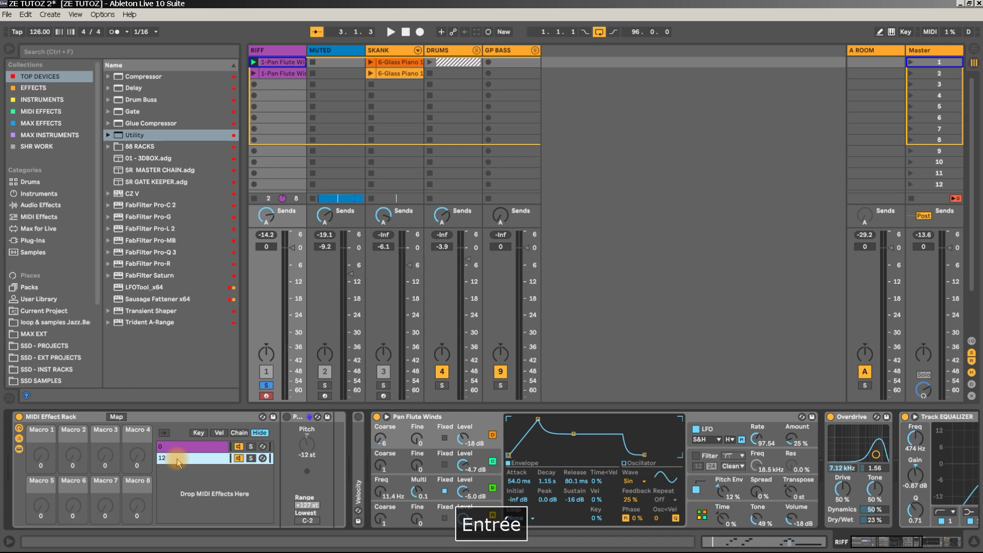
# - Turn on the Pitch device in chain 12, audition it at +12 st and set it to -24 st
pyautogui.click(313, 455)
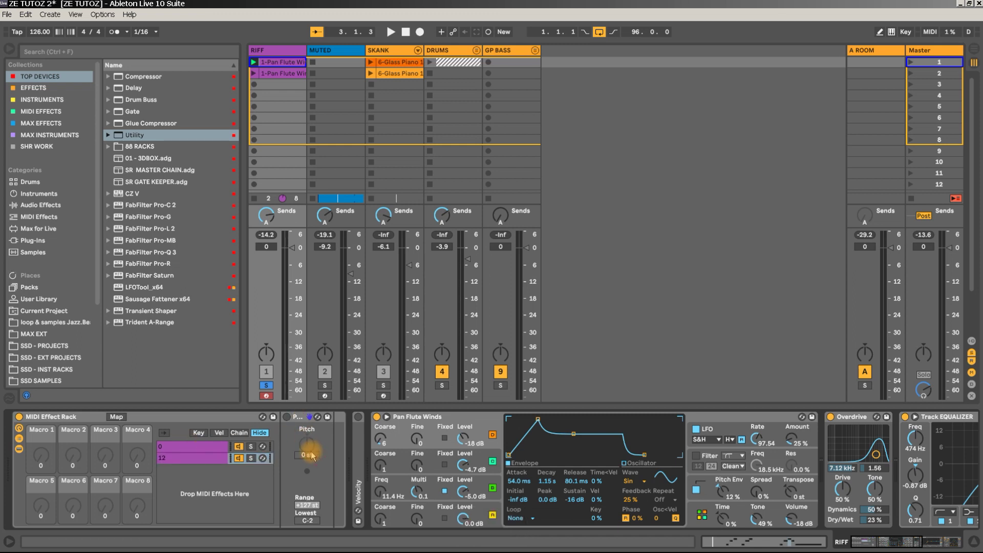
pyautogui.write('12')
pyautogui.press('Return')
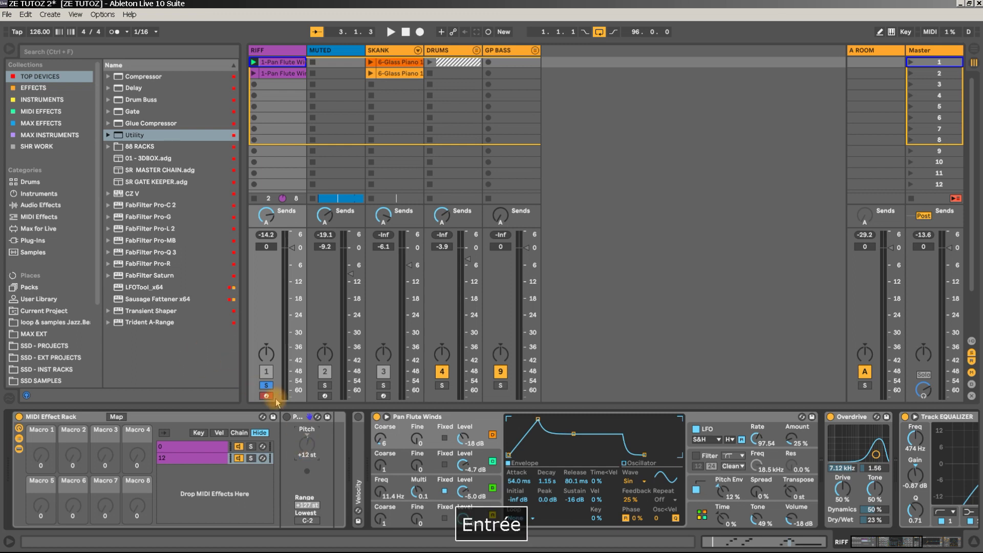
pyautogui.press('space')
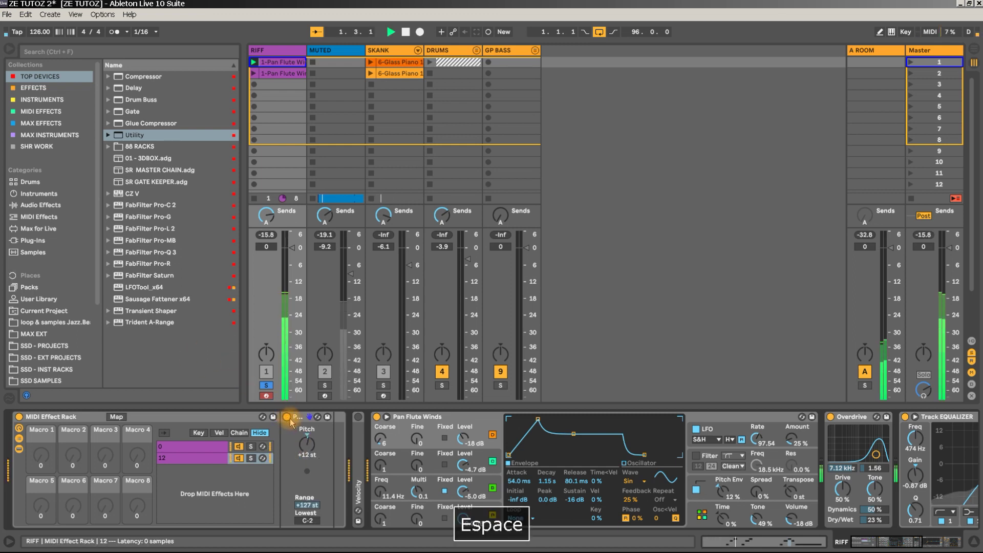
pyautogui.click(308, 457)
pyautogui.write('-24')
pyautogui.press('Return')
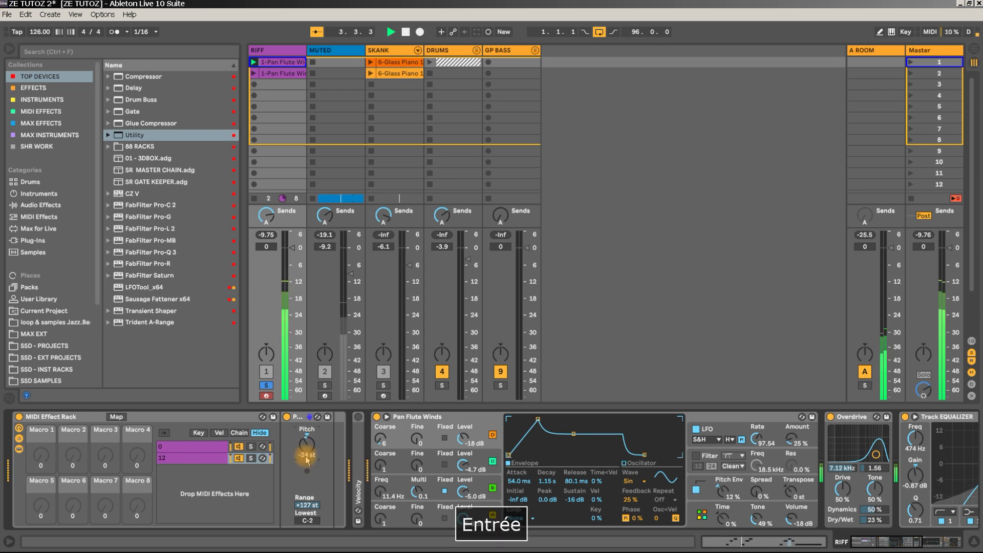
# - Unsolo RIFF, turn on and unfold its Velocity device, and set Out Hi and Out Low to 0
pyautogui.click(267, 385)
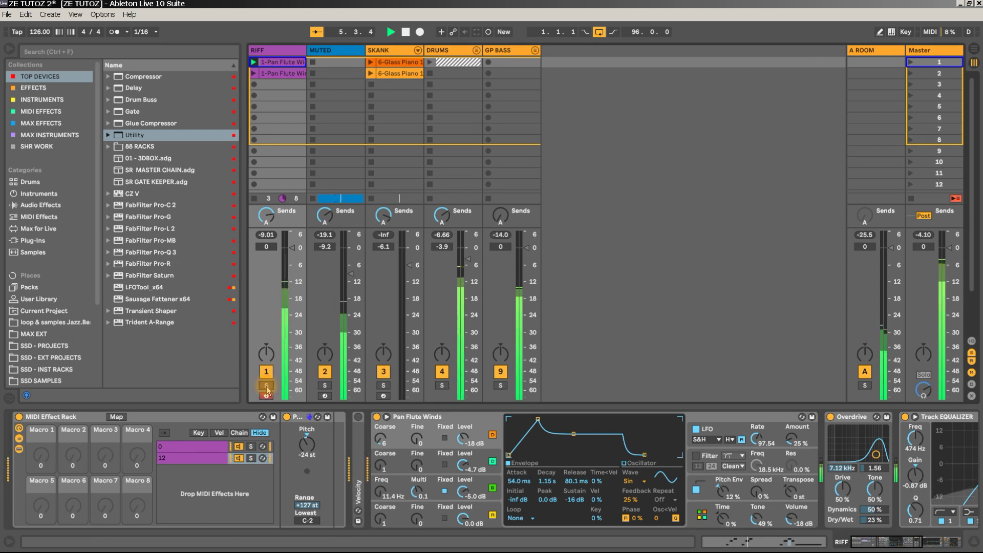
pyautogui.click(358, 416)
pyautogui.doubleClick(360, 434)
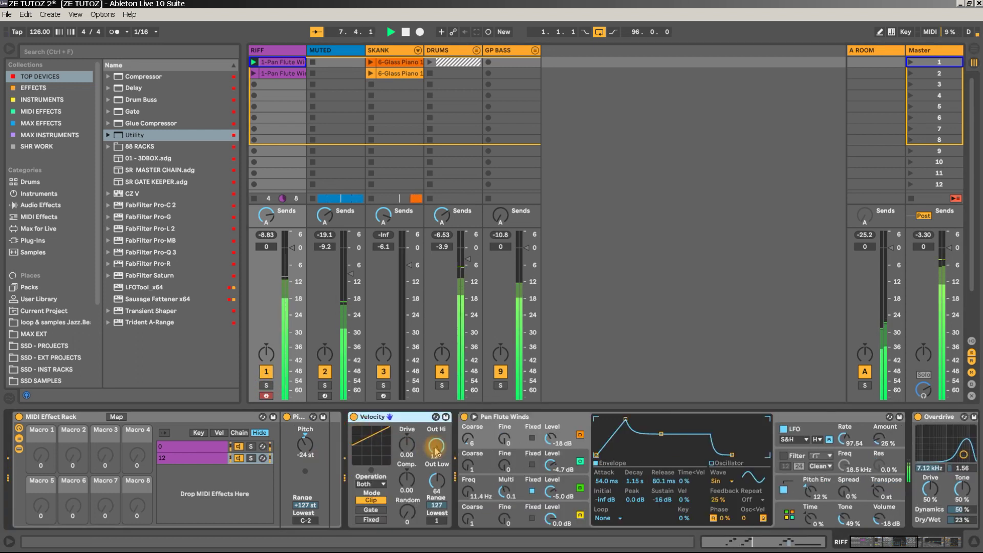
pyautogui.moveTo(439, 493); pyautogui.dragTo(439, 512)
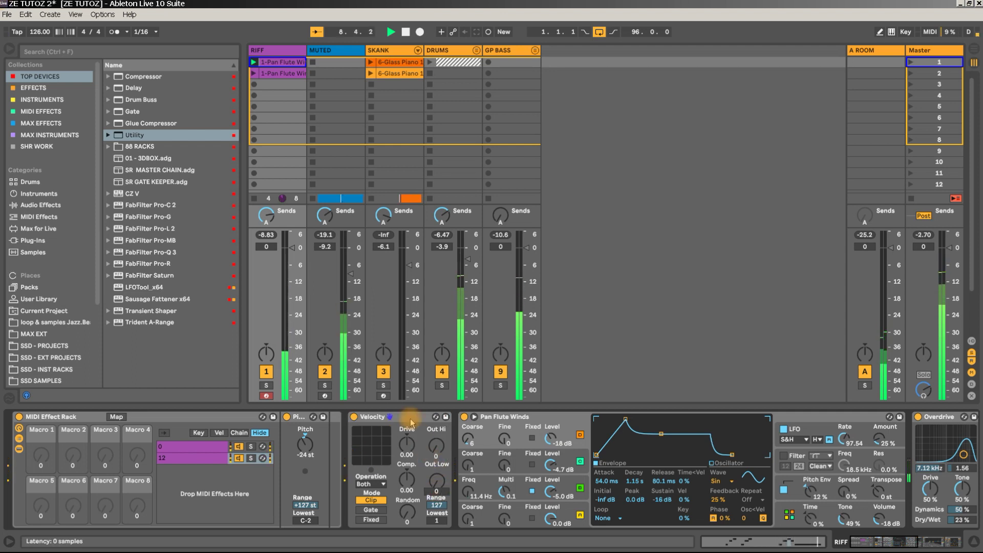
# - Move the Velocity device into chain 12 of the MIDI Effect Rack, ahead of Pitch, and stop playback
pyautogui.click(246, 458)
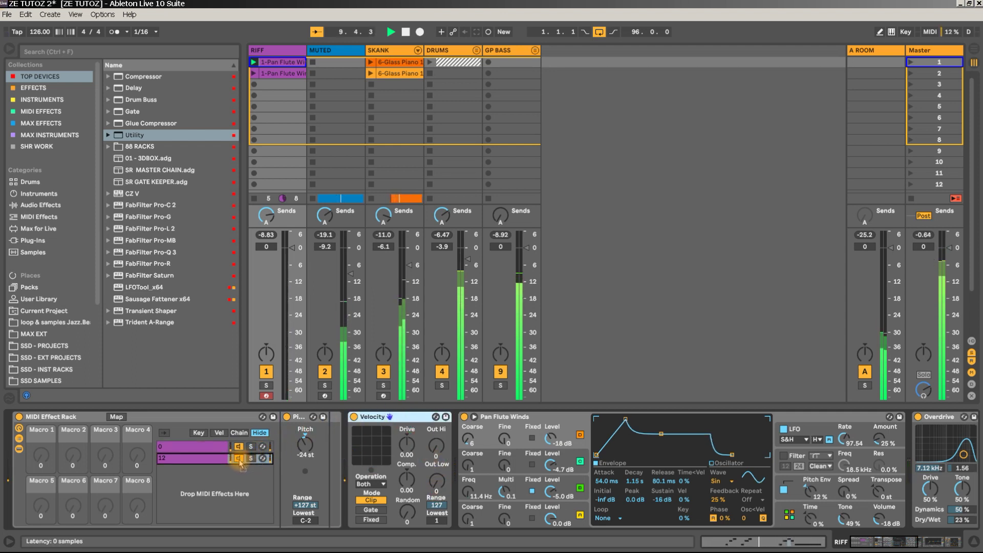
pyautogui.moveTo(287, 460); pyautogui.dragTo(303, 461)
pyautogui.press('space')
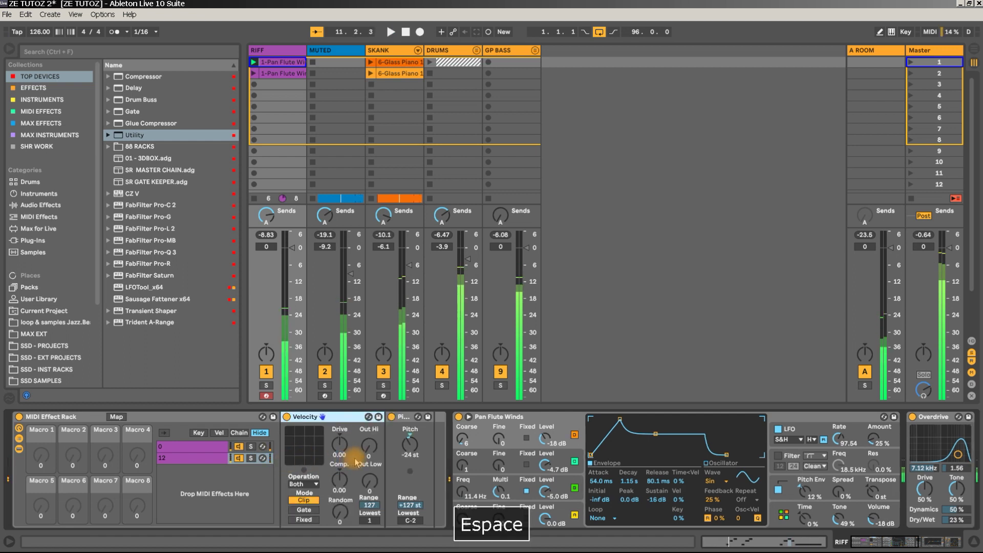
# - Set Velocity's Out Hi to 127 and audition RIFF's second Session clip with the track soloed
pyautogui.click(266, 385)
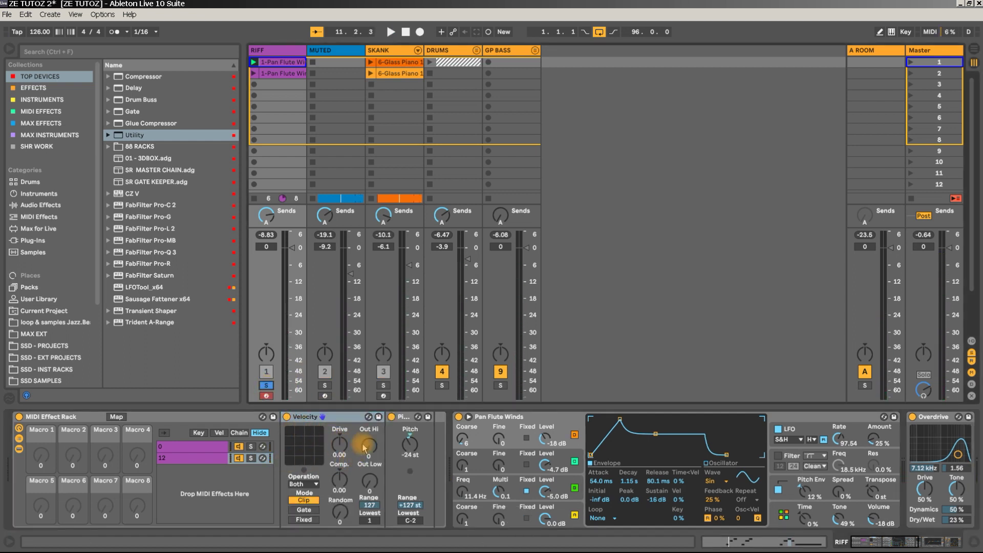
pyautogui.moveTo(369, 445); pyautogui.dragTo(369, 443)
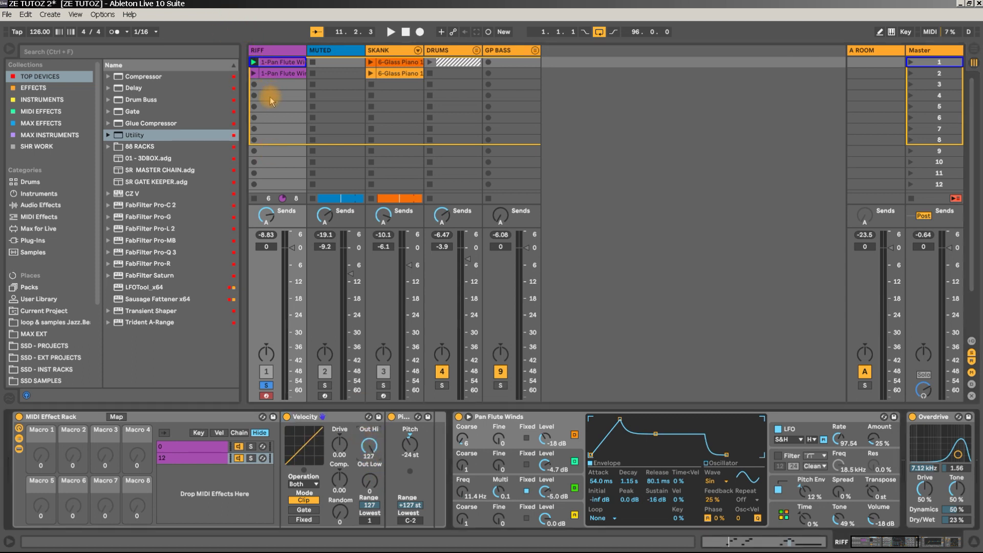
pyautogui.click(252, 74)
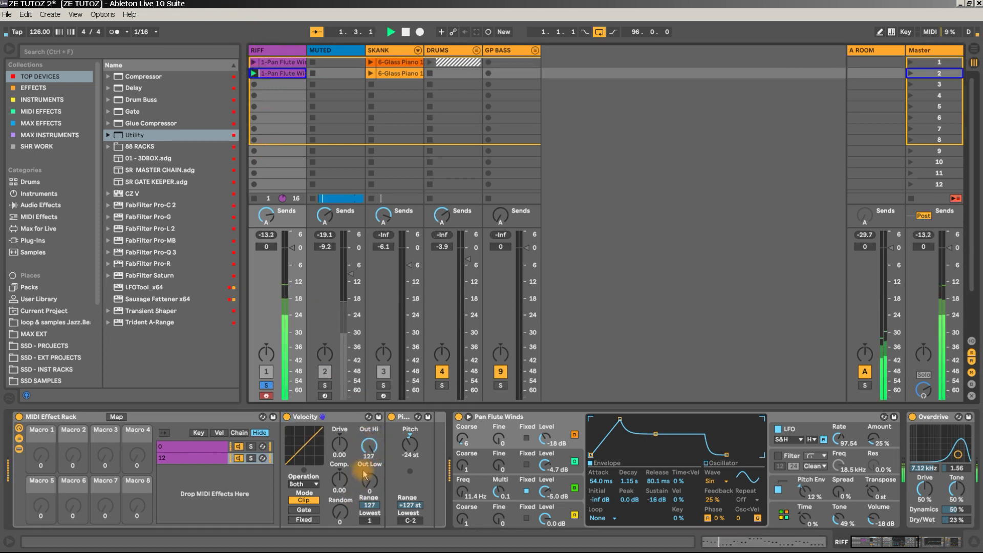
# - Set Velocity's Out Hi to 64, rename the rack's chain 12 to -12, and stop playback
pyautogui.moveTo(369, 444); pyautogui.dragTo(369, 447)
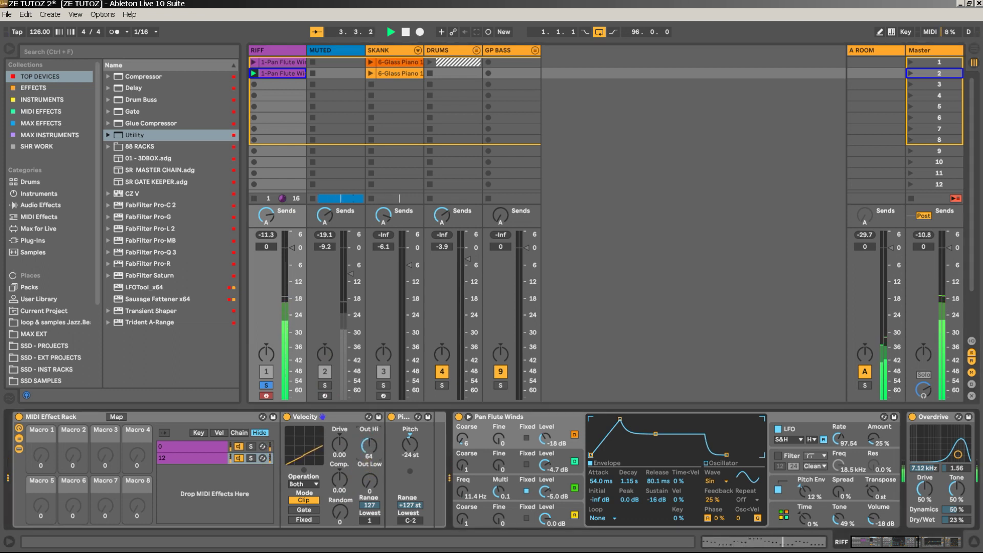
pyautogui.click(195, 459)
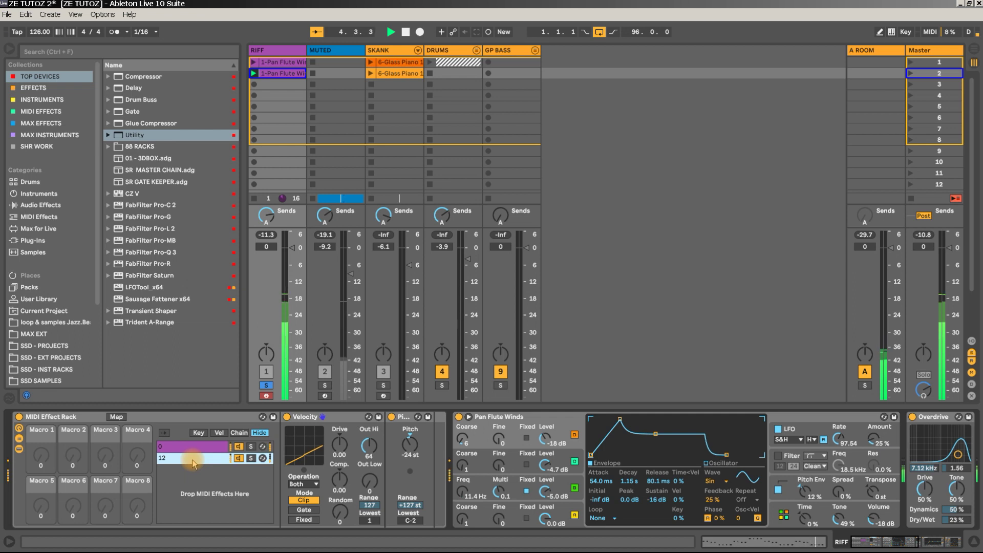
pyautogui.hotkey('ctrl', 'r')
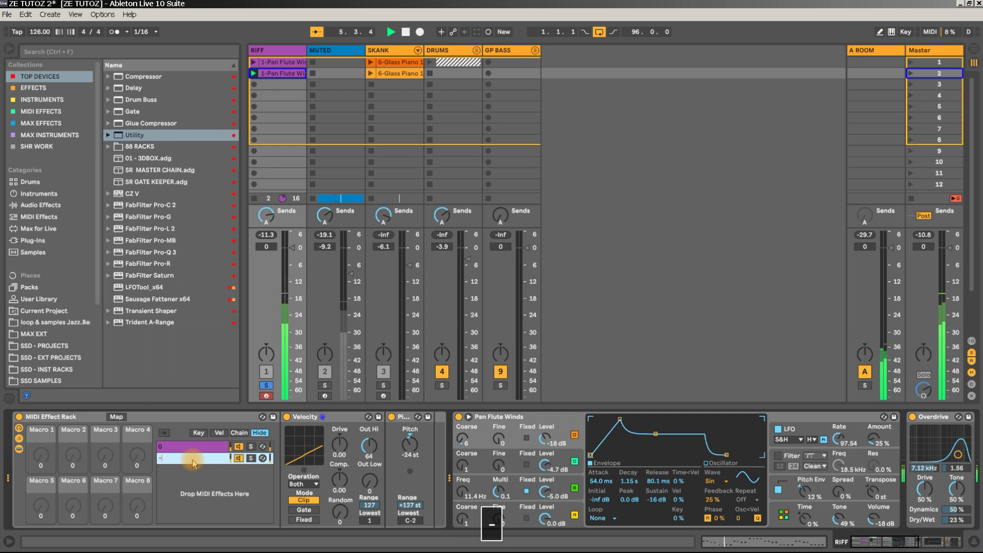
pyautogui.press('Return')
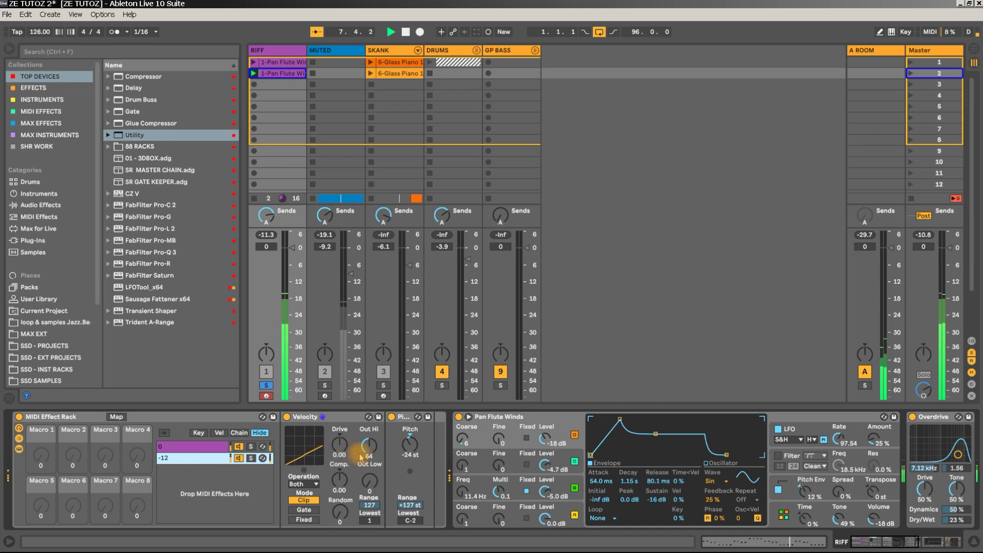
pyautogui.press('space')
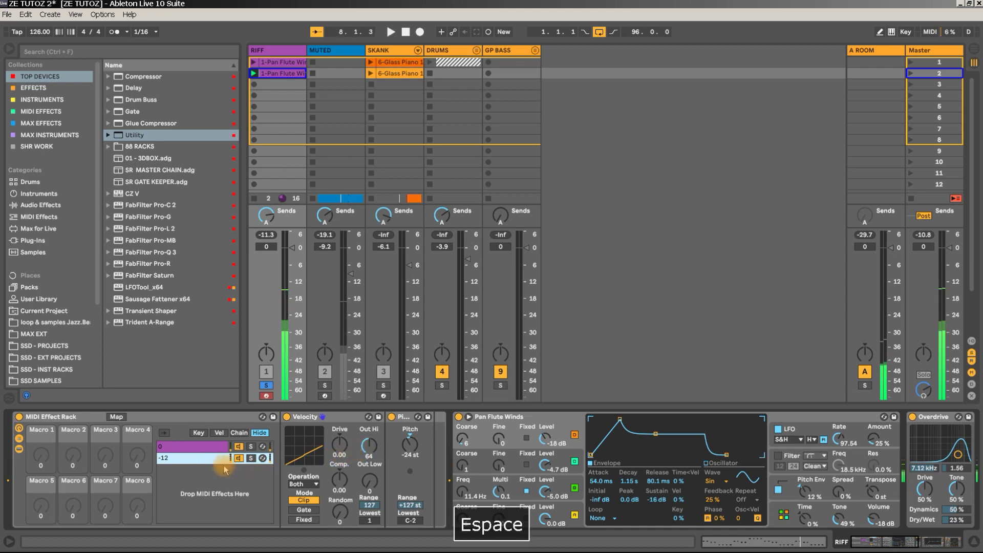
# - Examine the A#3 notes of RIFF's second Session clip in an enlarged note editor, and return to the MIDI Effect Rack
pyautogui.doubleClick(265, 77)
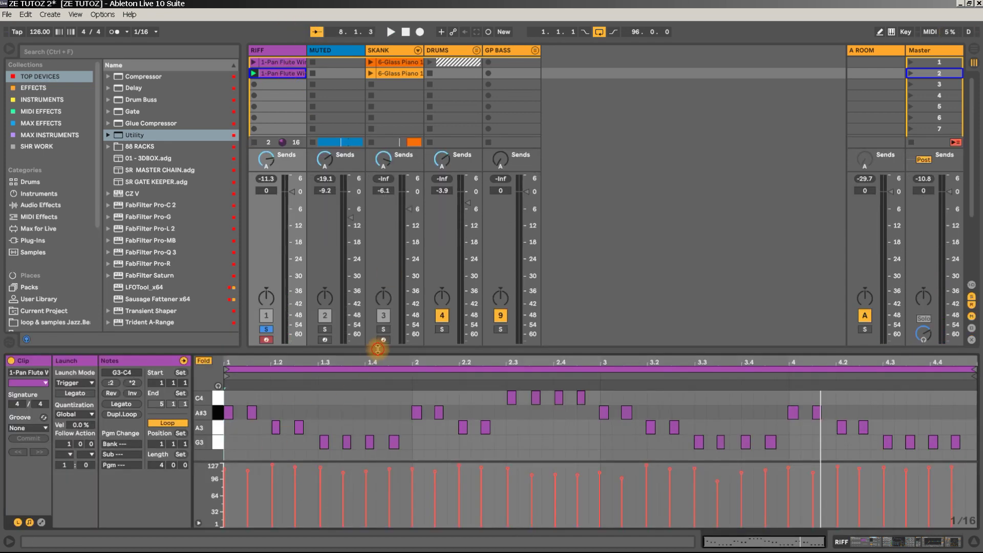
pyautogui.moveTo(378, 349); pyautogui.dragTo(401, 204)
pyautogui.click(220, 269)
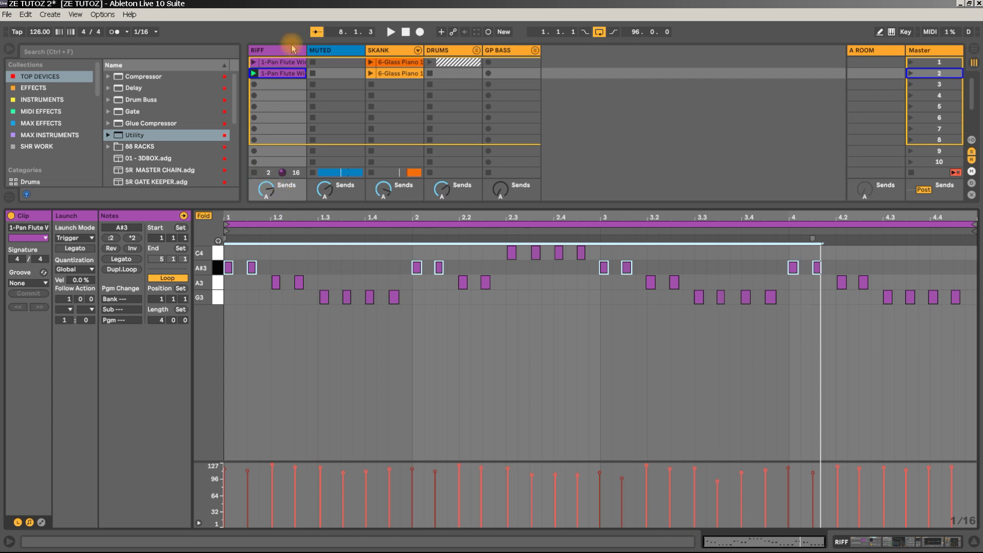
pyautogui.doubleClick(276, 51)
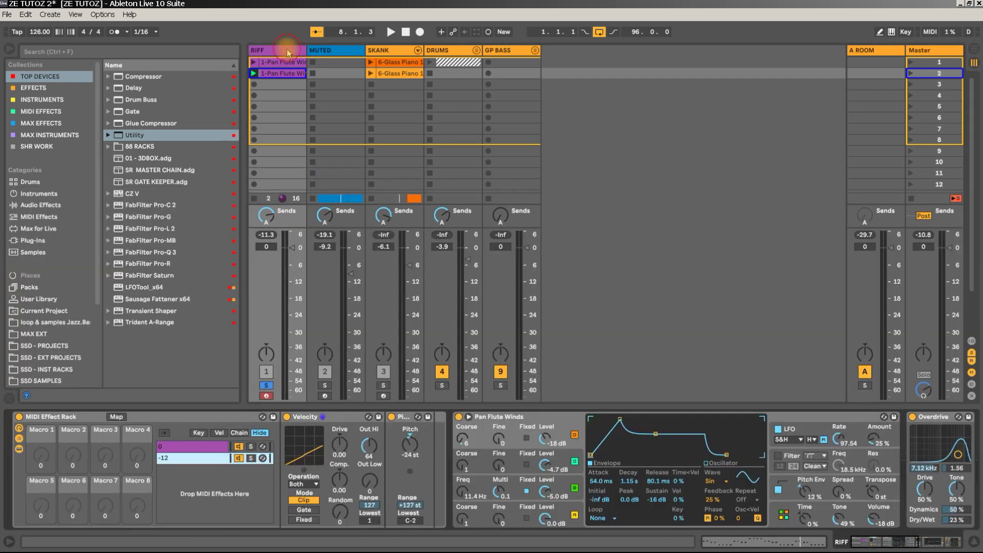
pyautogui.click(73, 419)
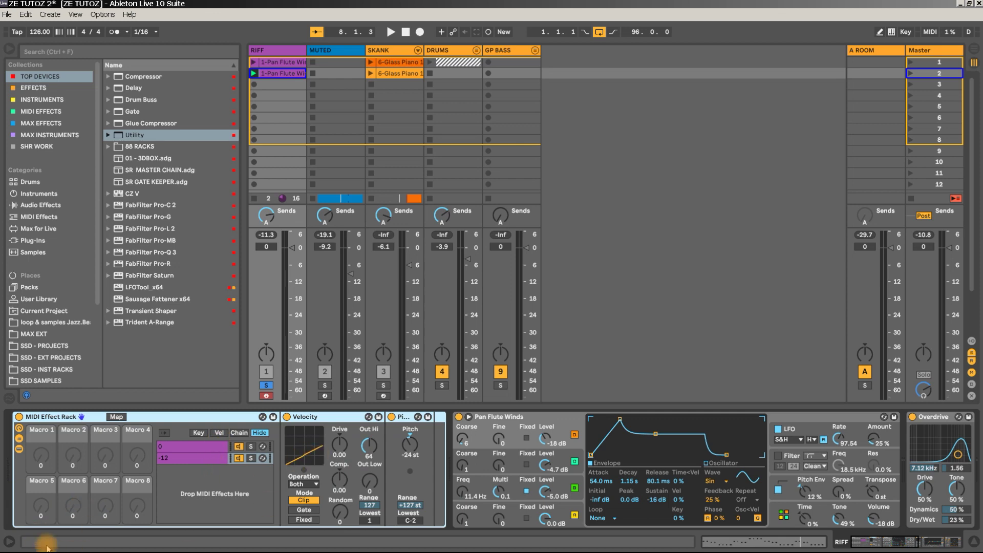
# - Lower Velocity's Out Hi to 0 during playback and compare the 0 and -12 chains by switching each off in turn
pyautogui.press('space')
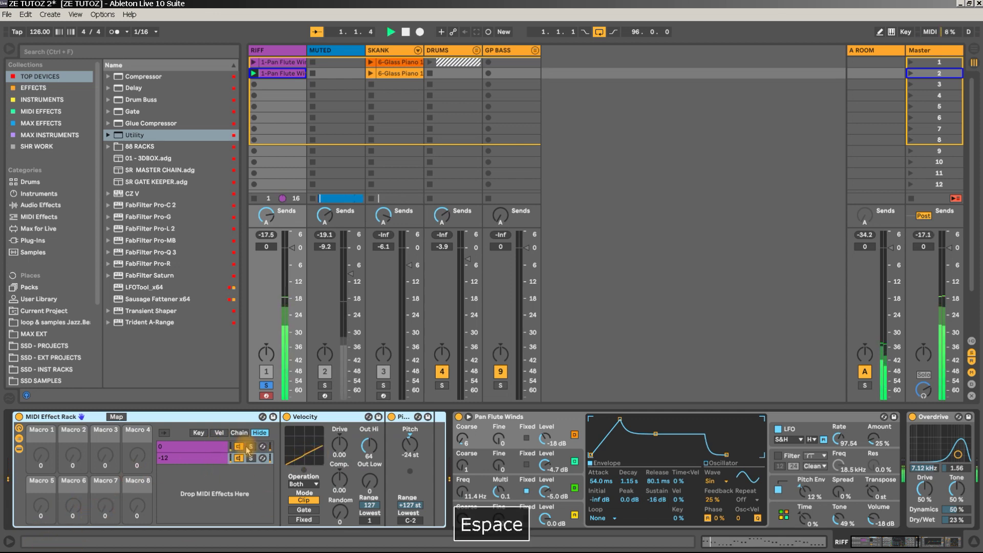
pyautogui.moveTo(371, 449); pyautogui.dragTo(371, 481)
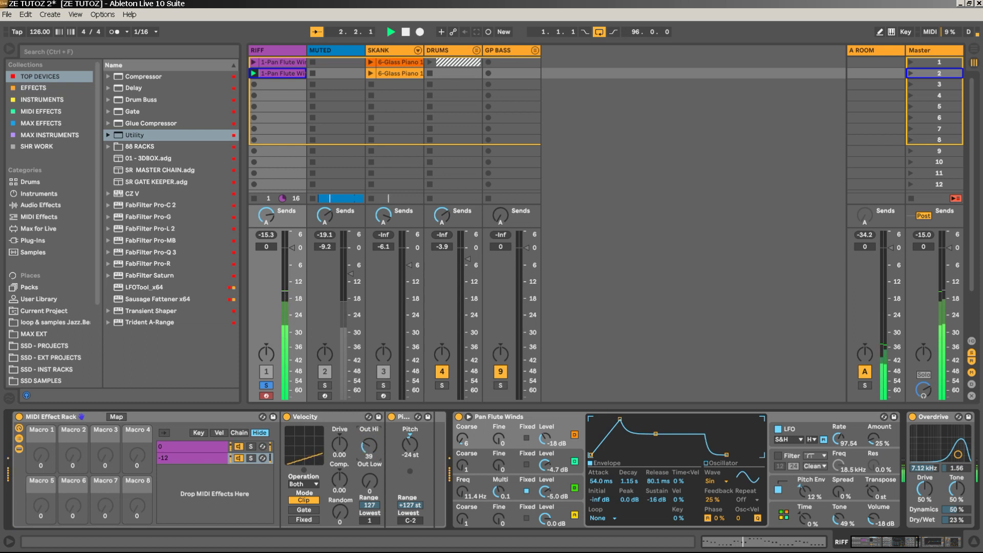
pyautogui.moveTo(369, 445); pyautogui.dragTo(369, 444)
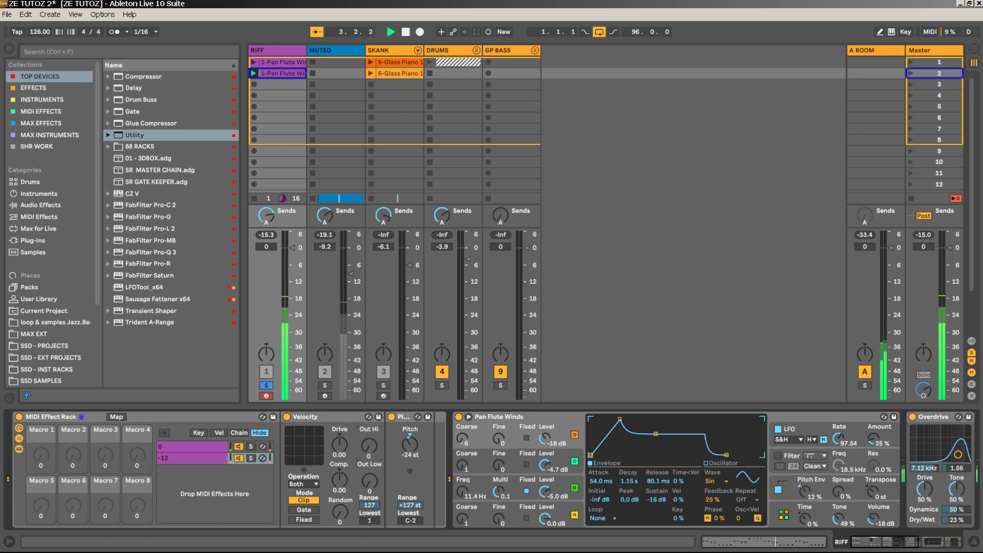
pyautogui.moveTo(369, 446); pyautogui.dragTo(384, 464)
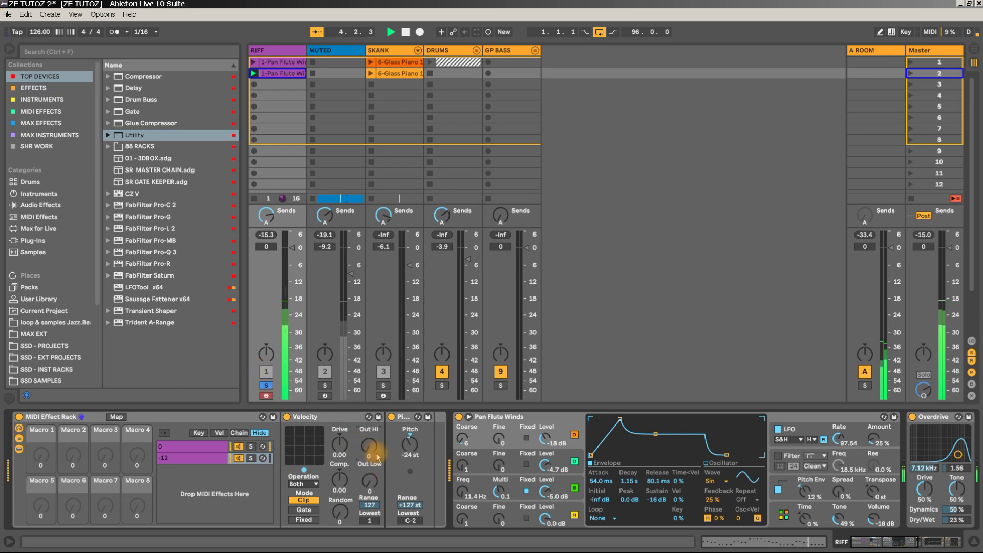
pyautogui.click(238, 446)
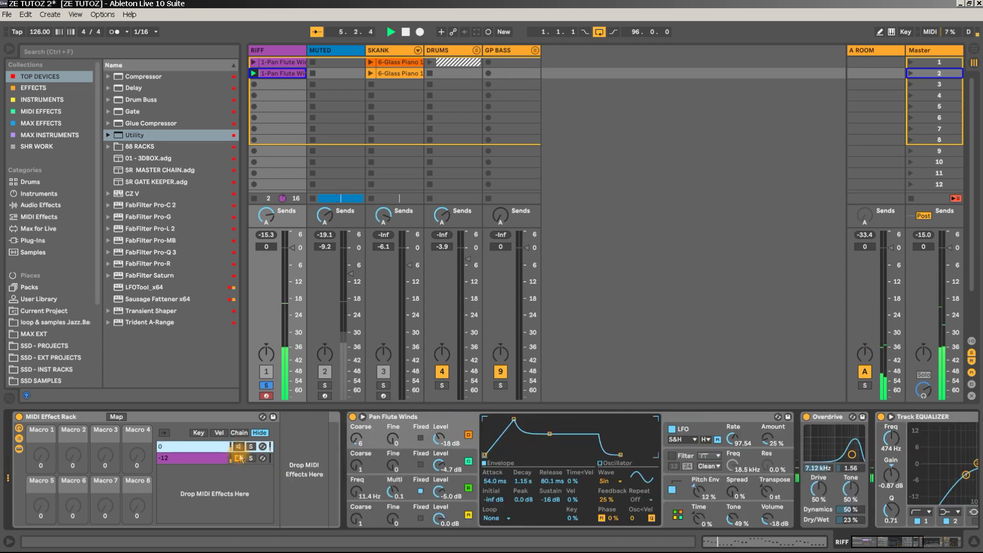
pyautogui.click(239, 458)
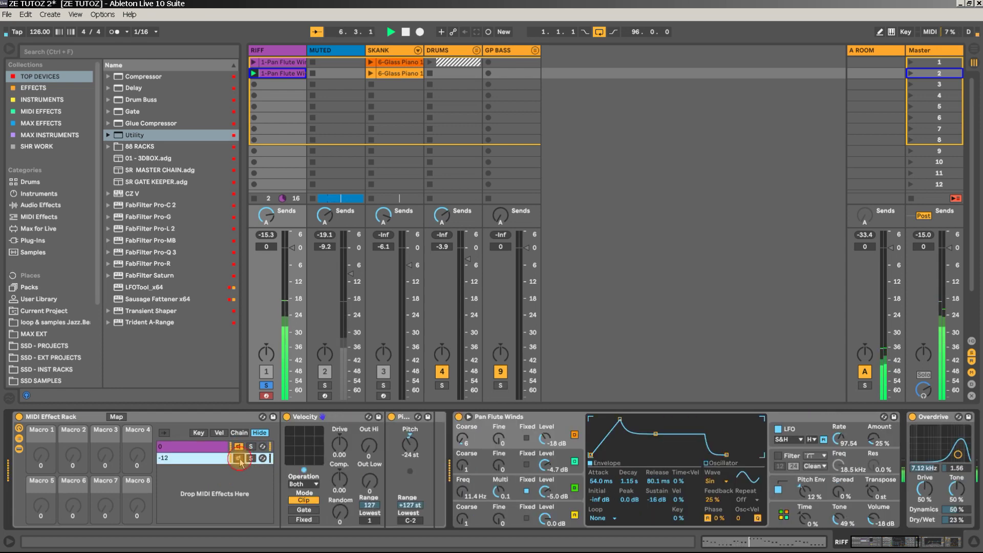
pyautogui.press('space')
# - Unsolo RIFF and set Velocity's Out Hi to 47 in the -12 chain while playing the full mix
pyautogui.click(171, 436)
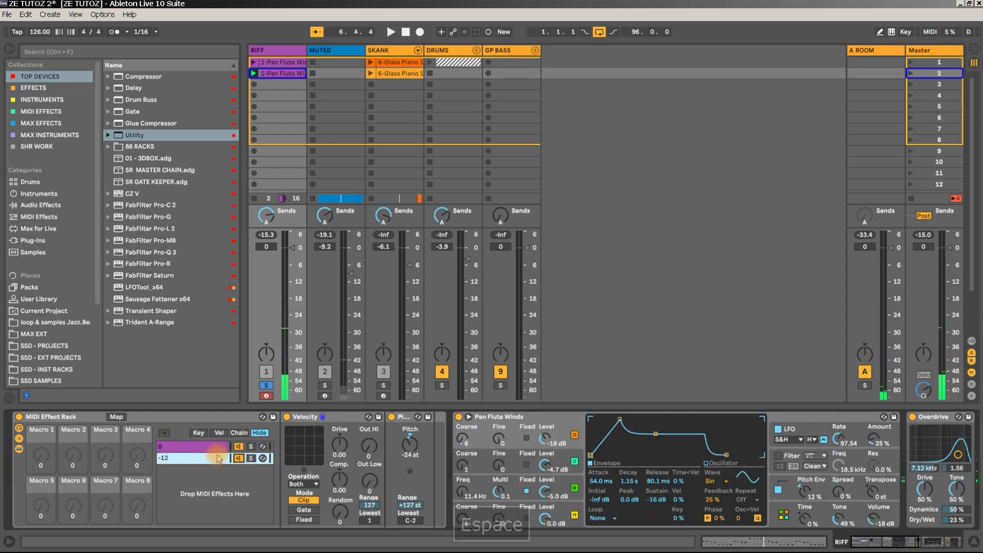
pyautogui.click(265, 387)
pyautogui.press('space')
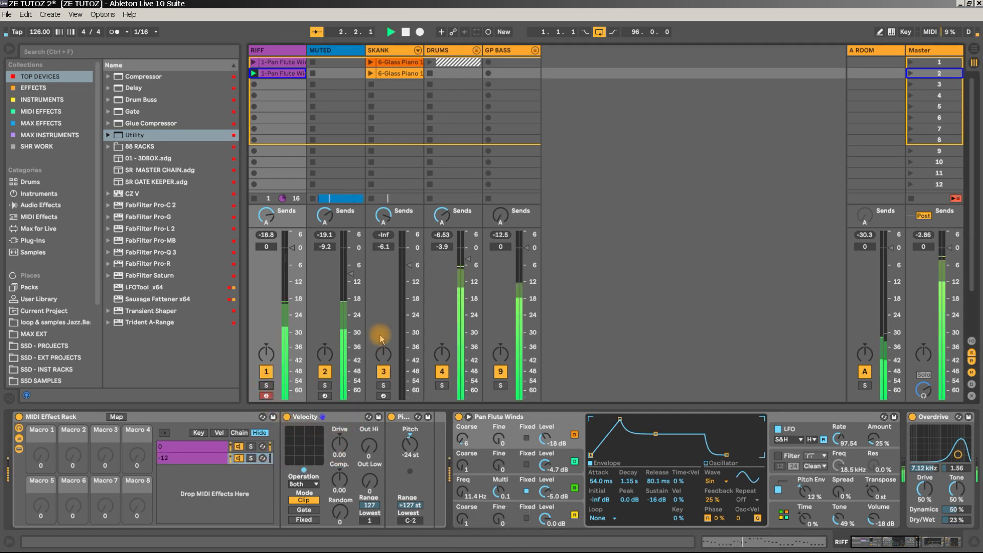
pyautogui.moveTo(362, 452); pyautogui.dragTo(362, 426)
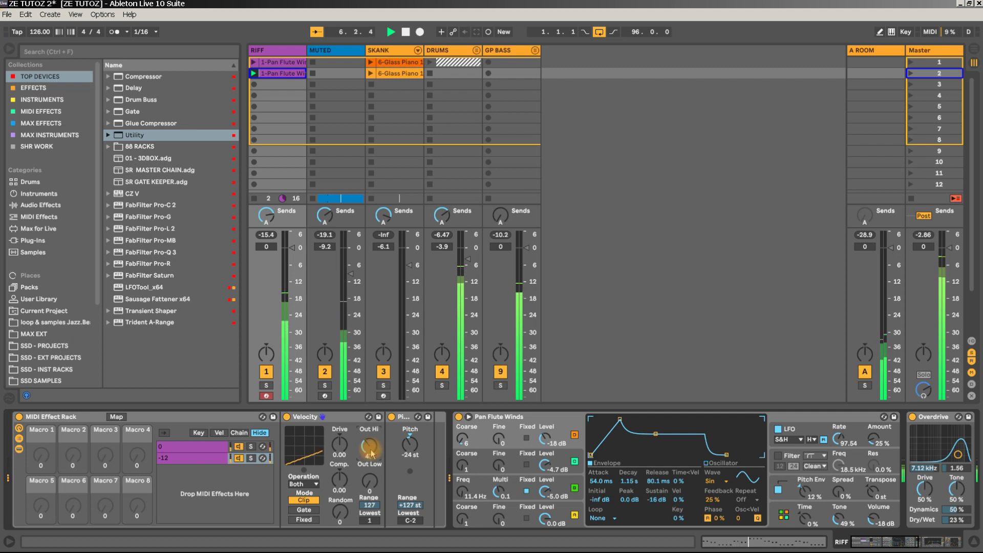
pyautogui.press('space')
pyautogui.press('space')
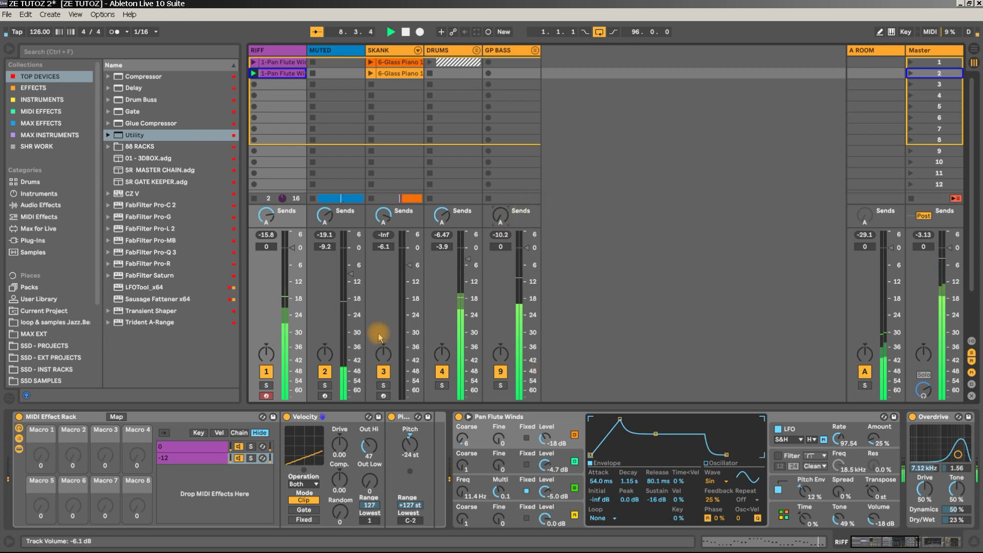
# - Check the mix with the MUTED track switched off, stop, and return all tracks to arrangement playback in Arrangement View
pyautogui.click(325, 371)
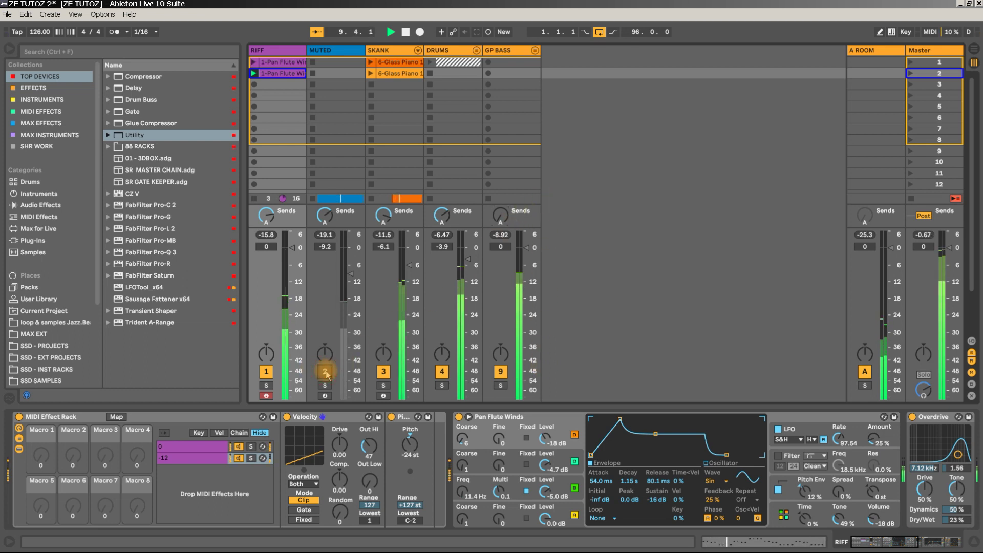
pyautogui.press('space')
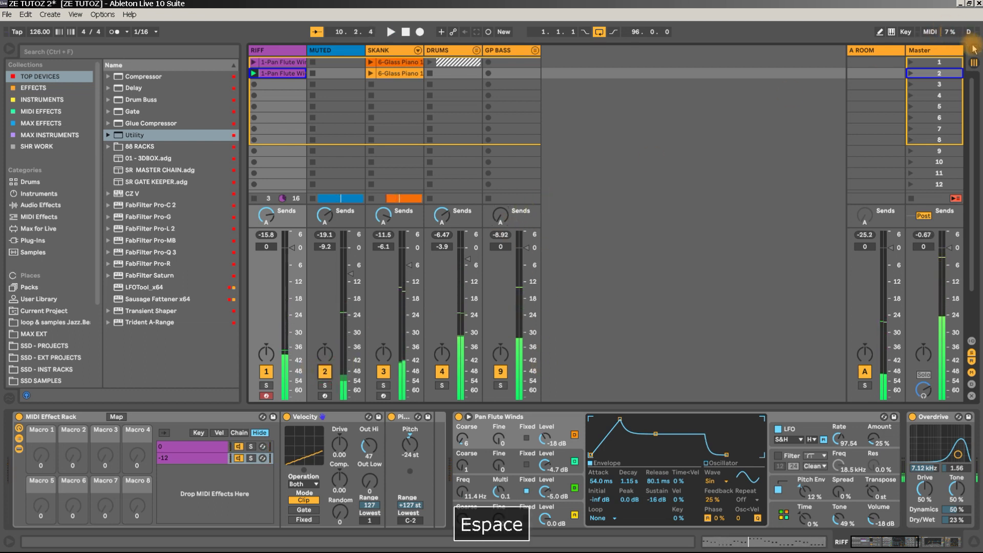
pyautogui.press('Tab')
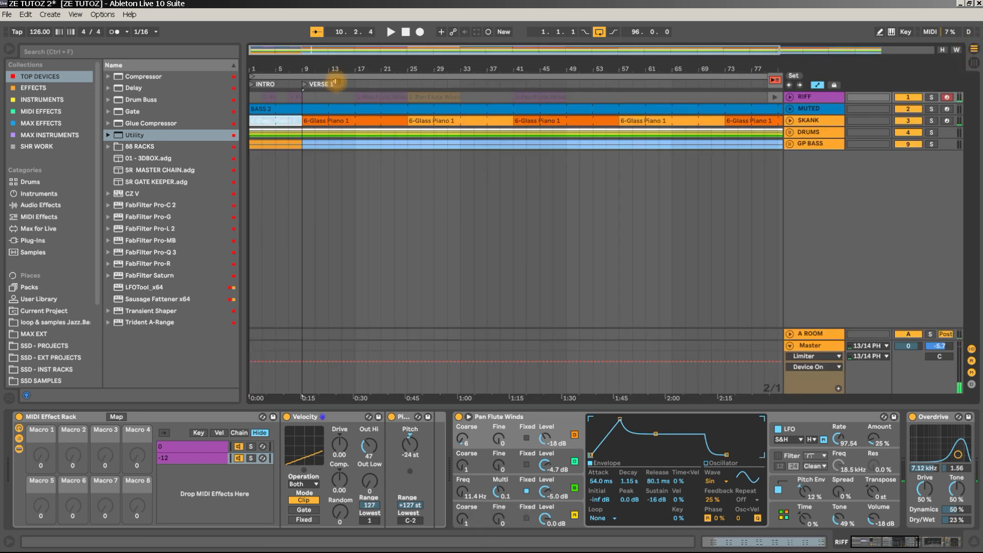
pyautogui.click(774, 96)
# - Play the start of the arrangement, view it through bar 97, and minimise the screen recorder's window
pyautogui.hotkey('alt', 'Tab')
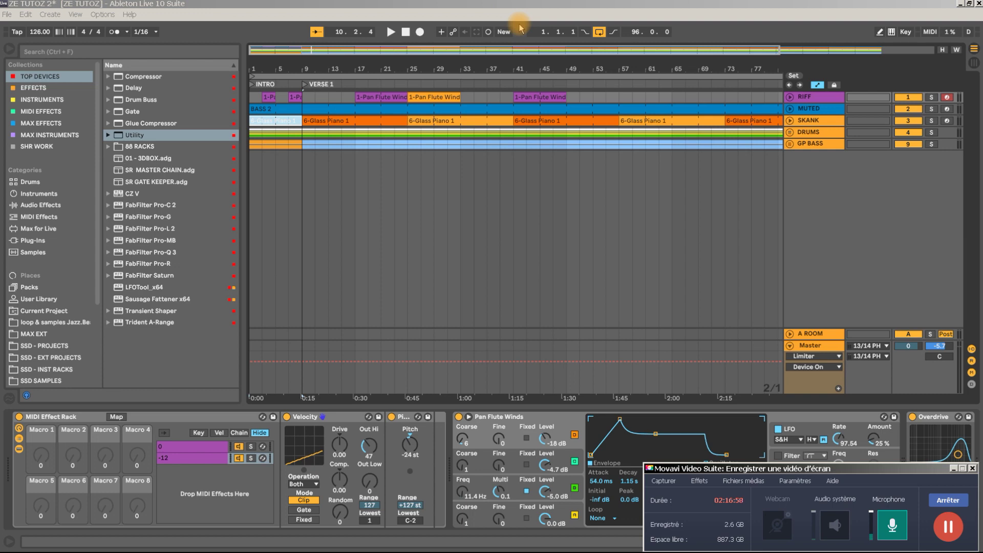
pyautogui.click(862, 199)
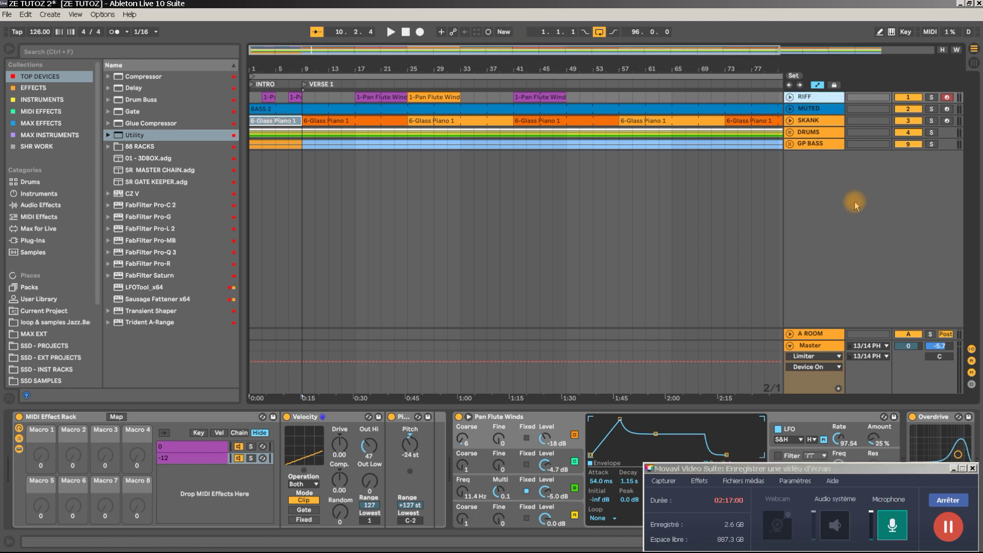
pyautogui.press('space')
pyautogui.moveTo(349, 67); pyautogui.dragTo(350, 51)
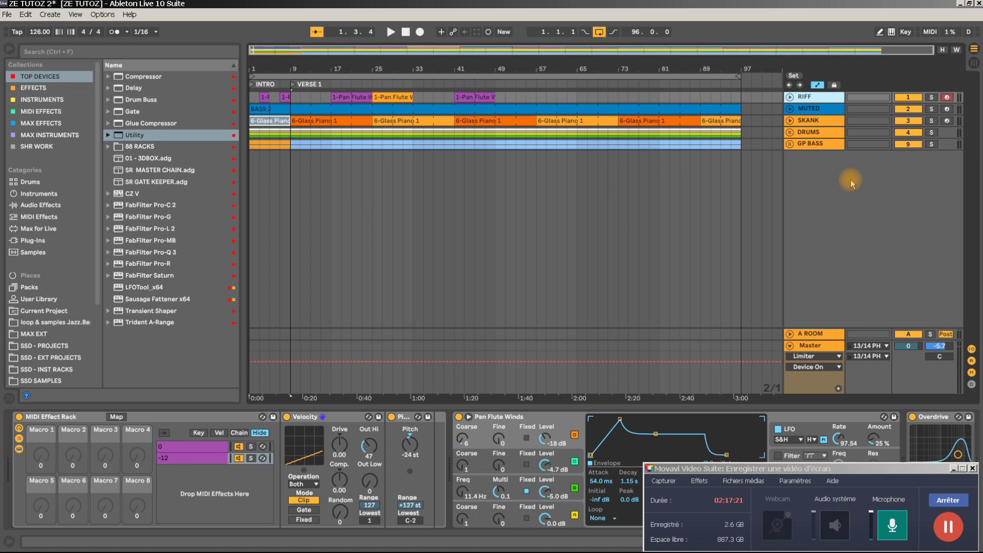
pyautogui.click(949, 536)
pyautogui.press('space')
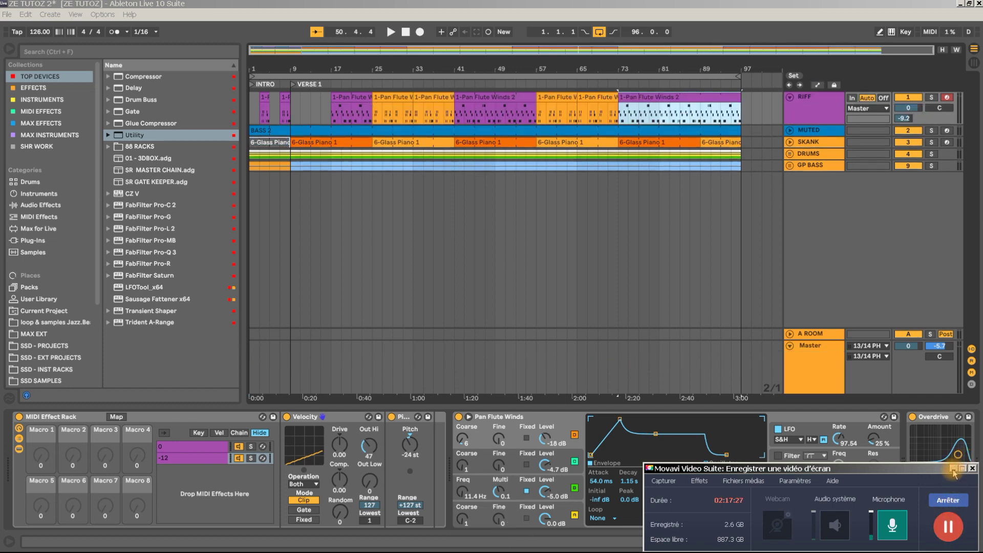
pyautogui.click(953, 469)
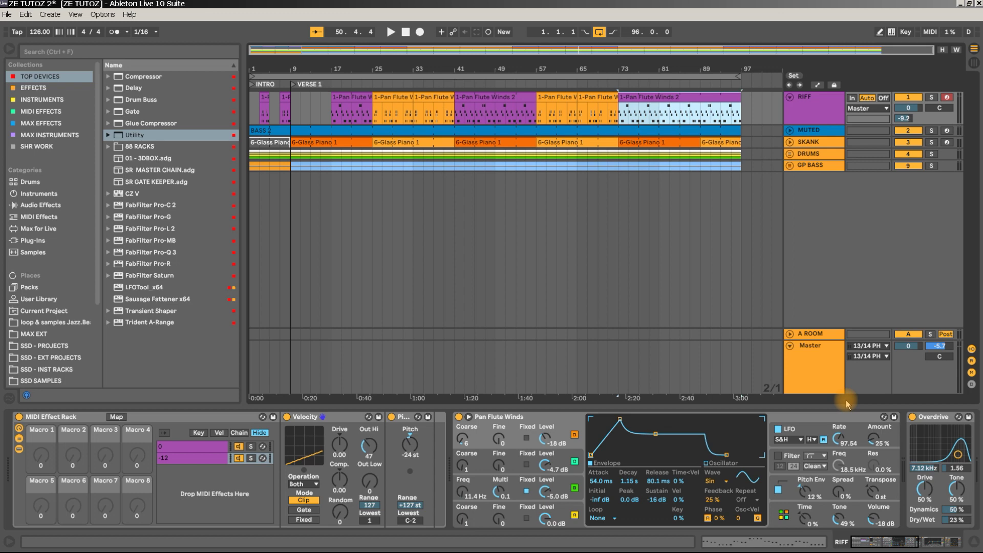
# - Fold RIFF, examine the sliced LOOPZ 1 sample on the ADD track inside the DRUMS group, and collapse the group
pyautogui.click(790, 98)
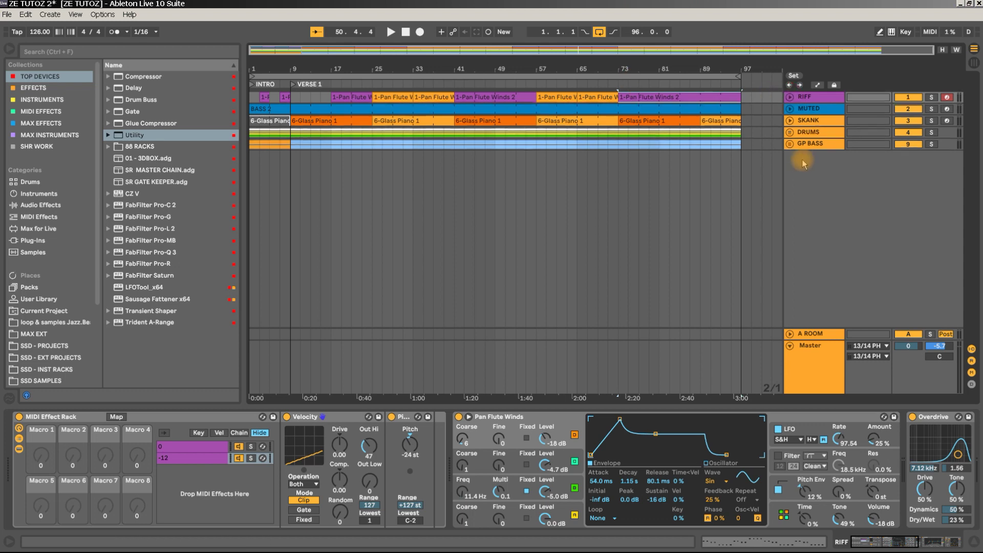
pyautogui.click(791, 134)
pyautogui.click(815, 193)
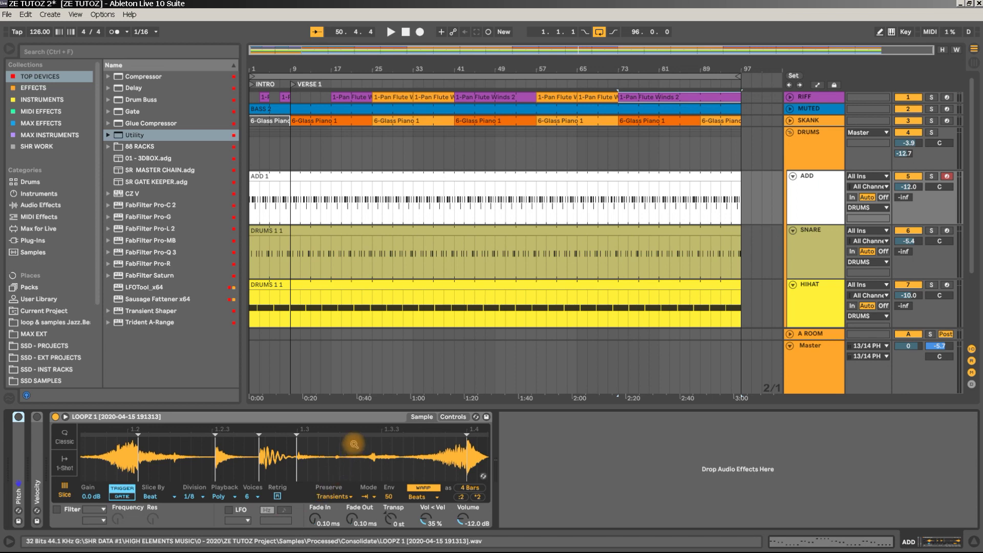
pyautogui.scroll(-3, 354, 445)
pyautogui.click(160, 446)
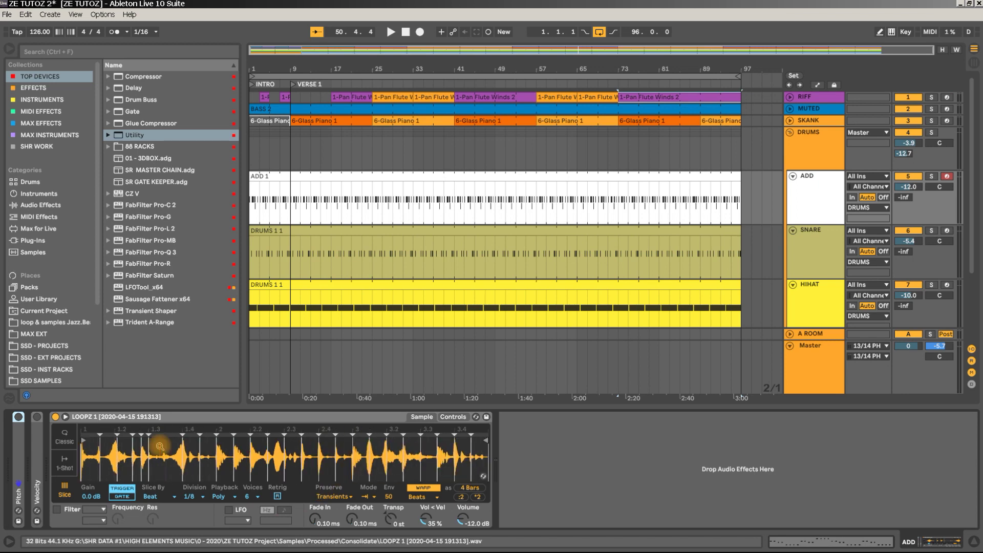
pyautogui.click(359, 449)
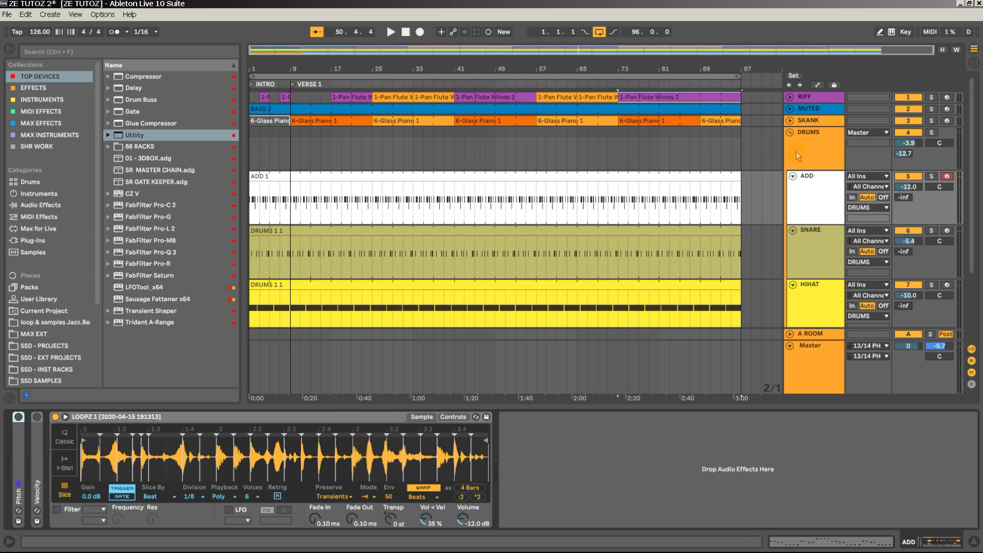
pyautogui.click(790, 132)
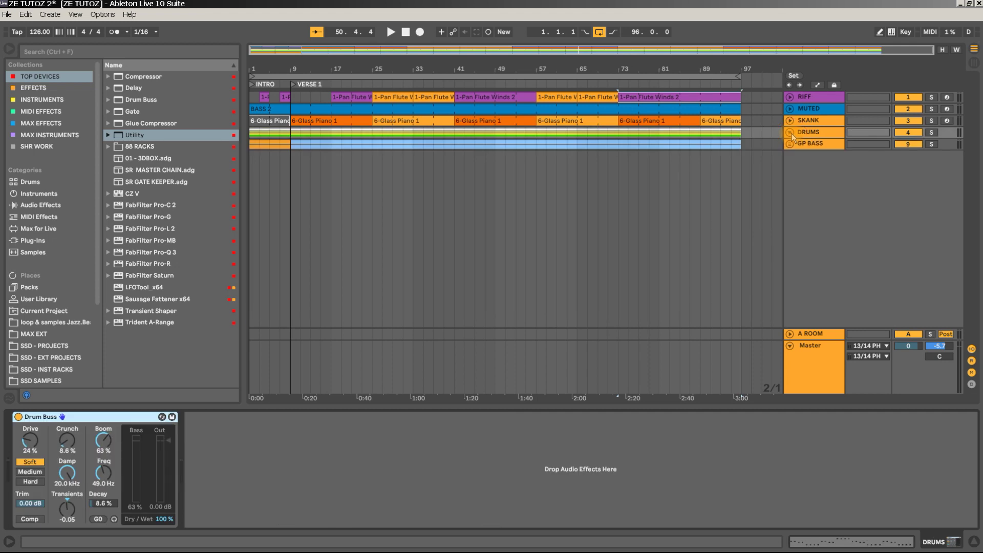
# - Audition the arrangement briefly from bar 73 and unfold the RIFF track
pyautogui.press('space')
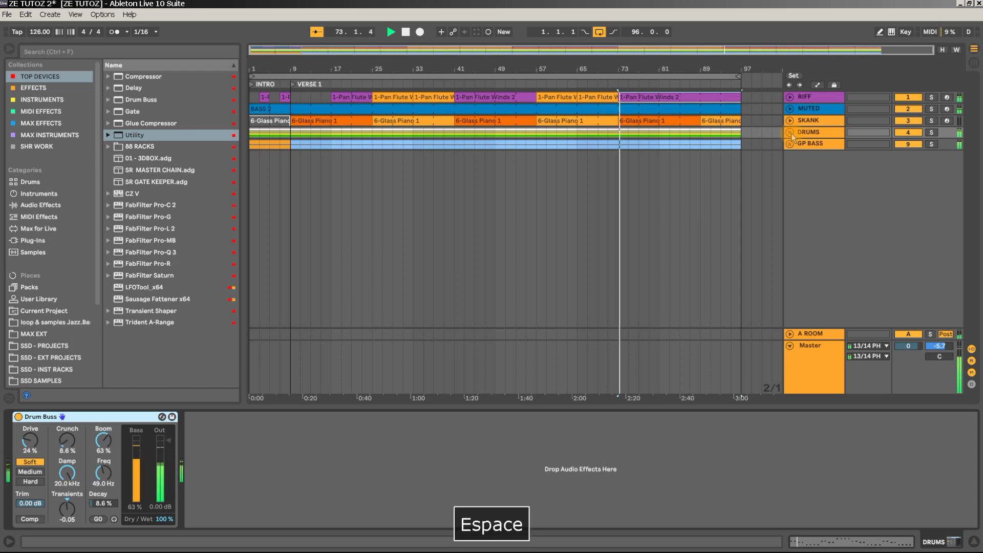
pyautogui.press('space')
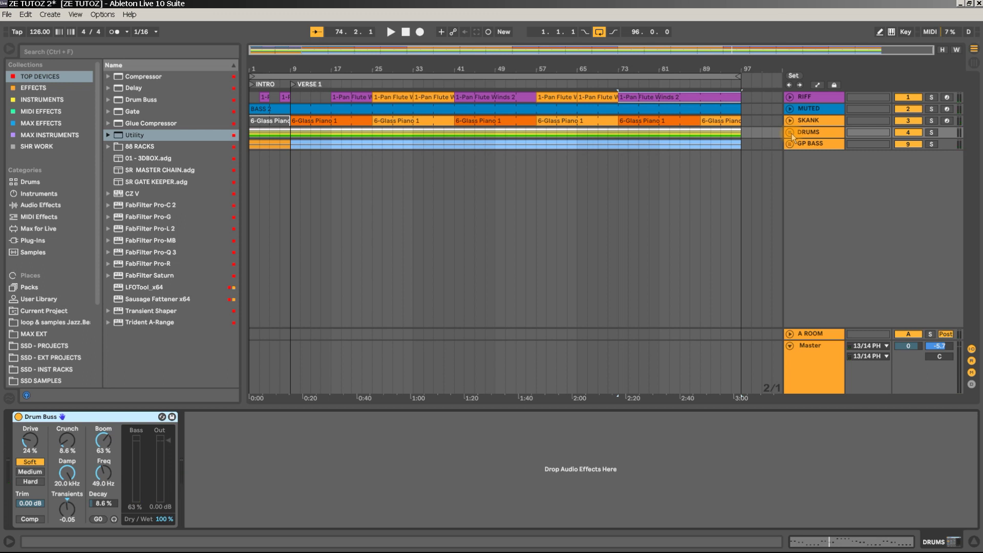
pyautogui.click(789, 97)
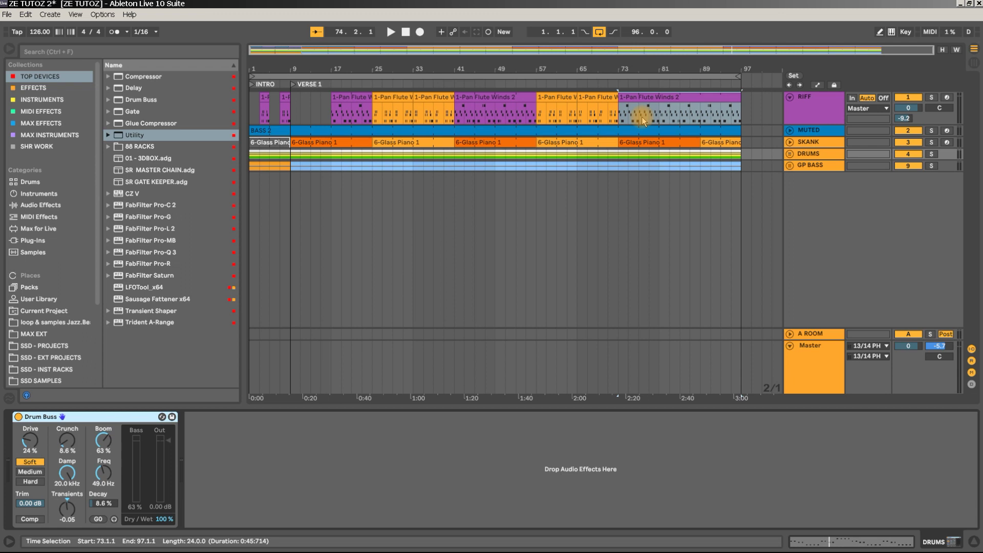
pyautogui.click(252, 67)
pyautogui.moveTo(252, 67); pyautogui.dragTo(250, 68)
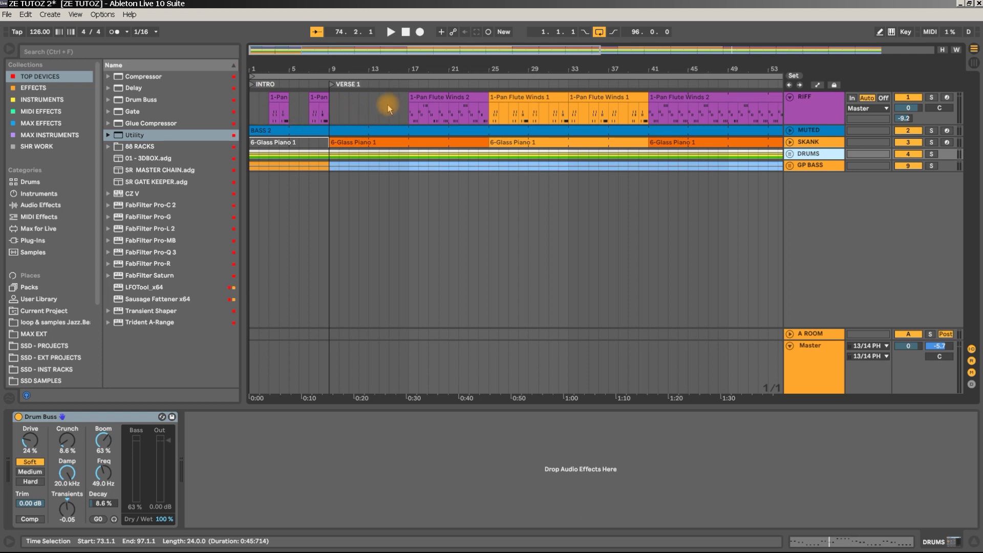
pyautogui.moveTo(446, 67)
pyautogui.mouseDown()
pyautogui.moveTo(410, 65)
pyautogui.moveTo(409, 56)
pyautogui.mouseUp()
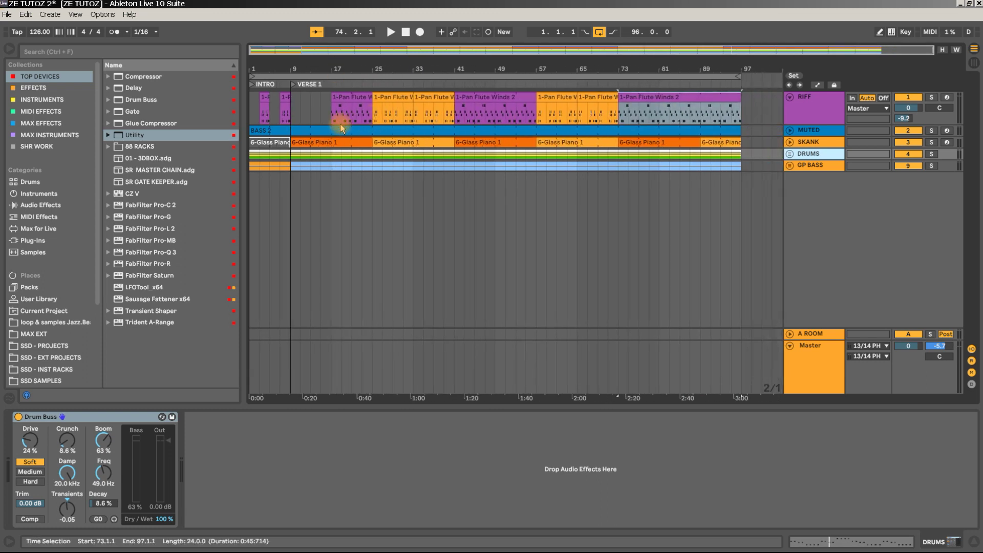
pyautogui.click(689, 109)
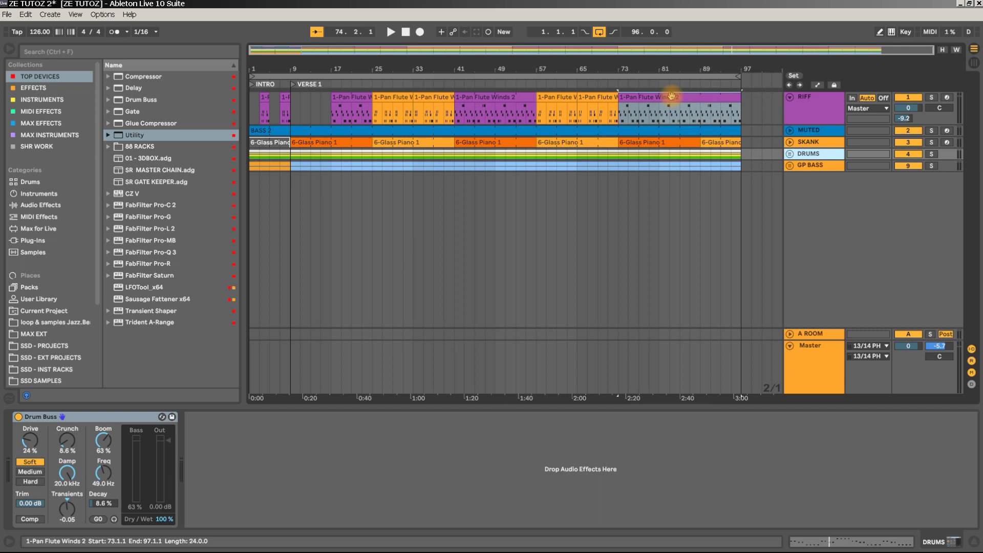
pyautogui.moveTo(491, 6)
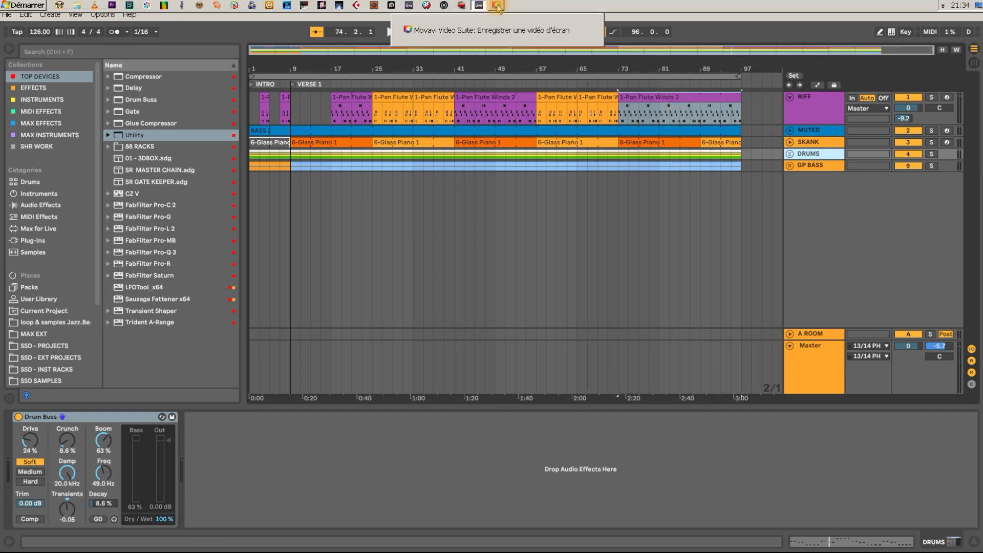
pyautogui.click(497, 6)
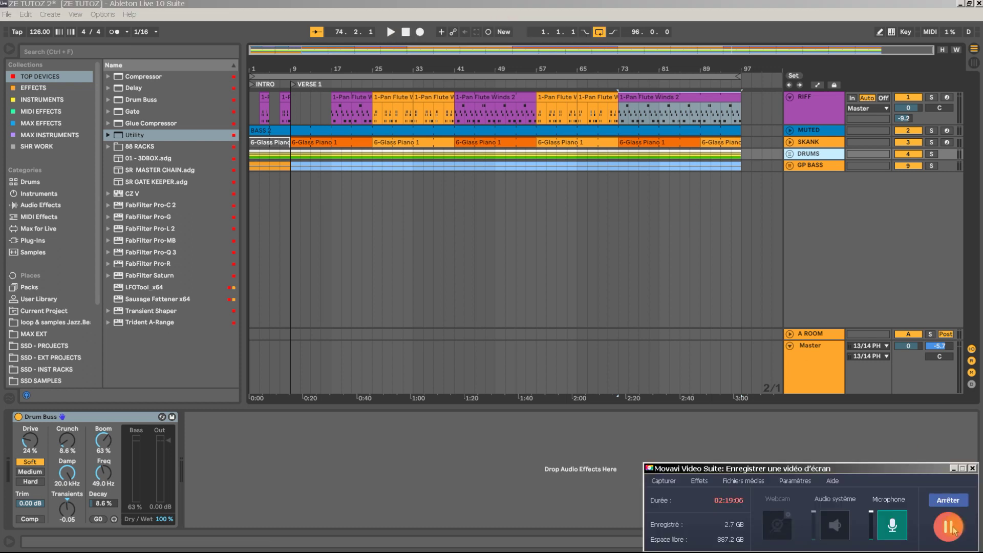
pyautogui.click(953, 469)
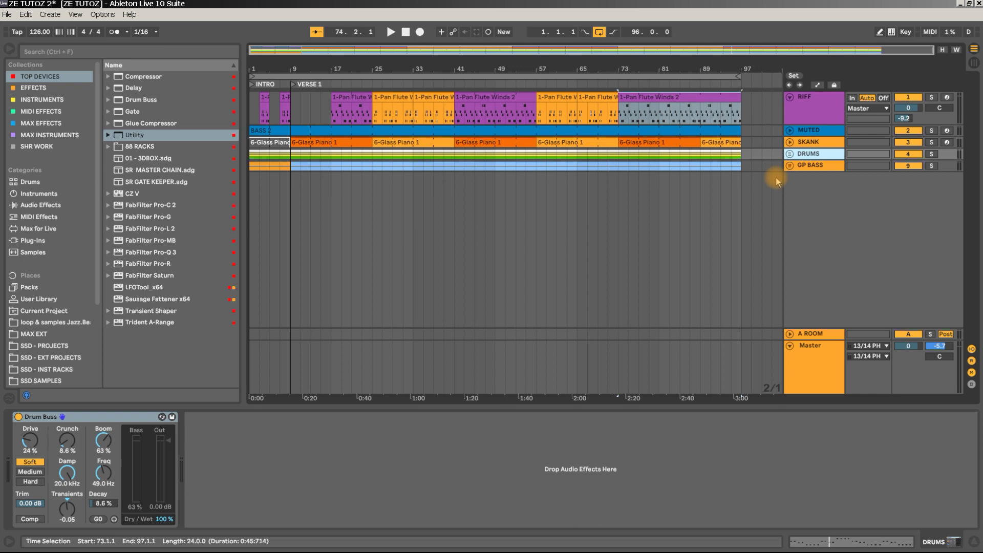
pyautogui.click(789, 98)
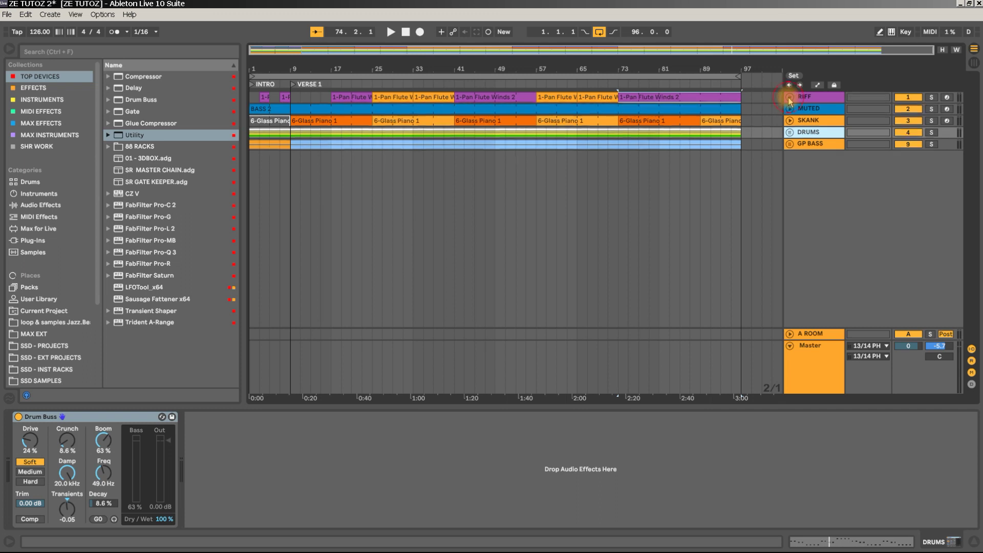
pyautogui.click(789, 98)
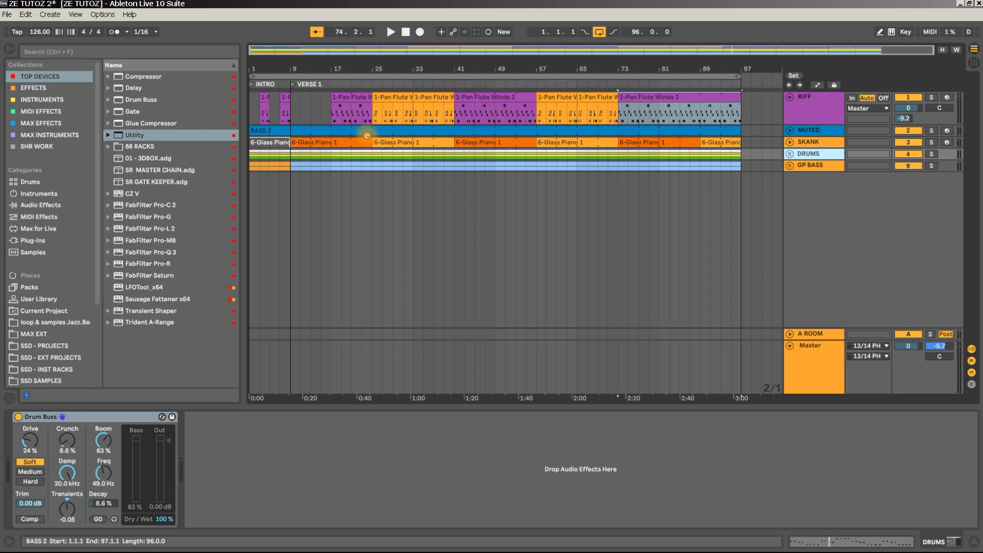
# - Examine the sliced LOOPZ 1 sample on the ADD track inside the DRUMS group, and fold the group again
pyautogui.click(790, 155)
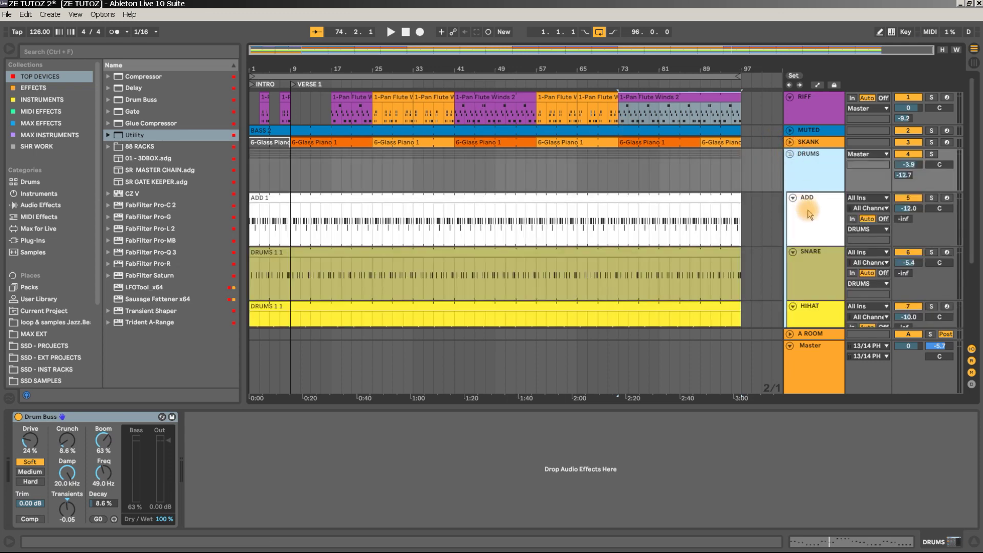
pyautogui.click(810, 214)
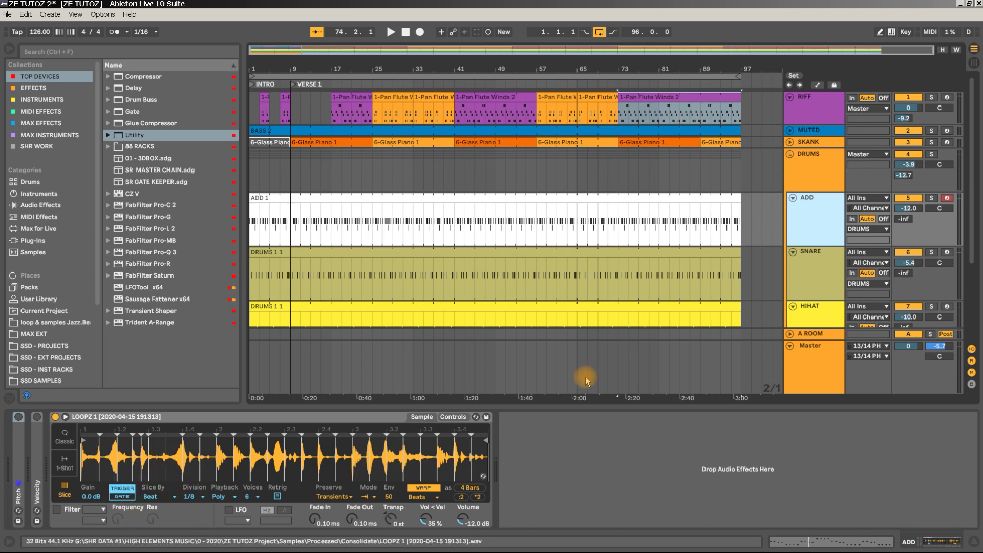
pyautogui.click(790, 155)
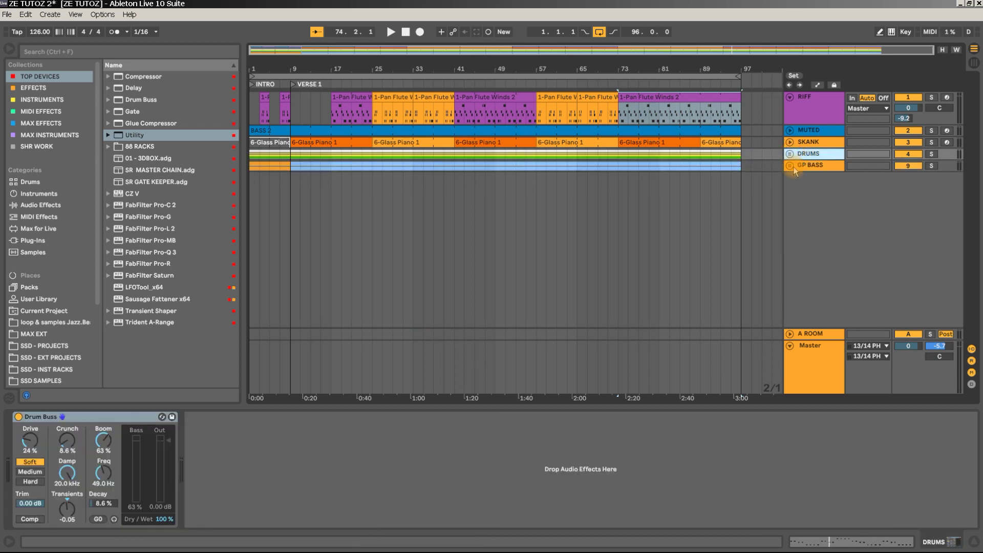
# - Insert a new MIDI track below GP BASS and show the Drums category in a widened browser
pyautogui.rightClick(812, 193)
pyautogui.click(843, 207)
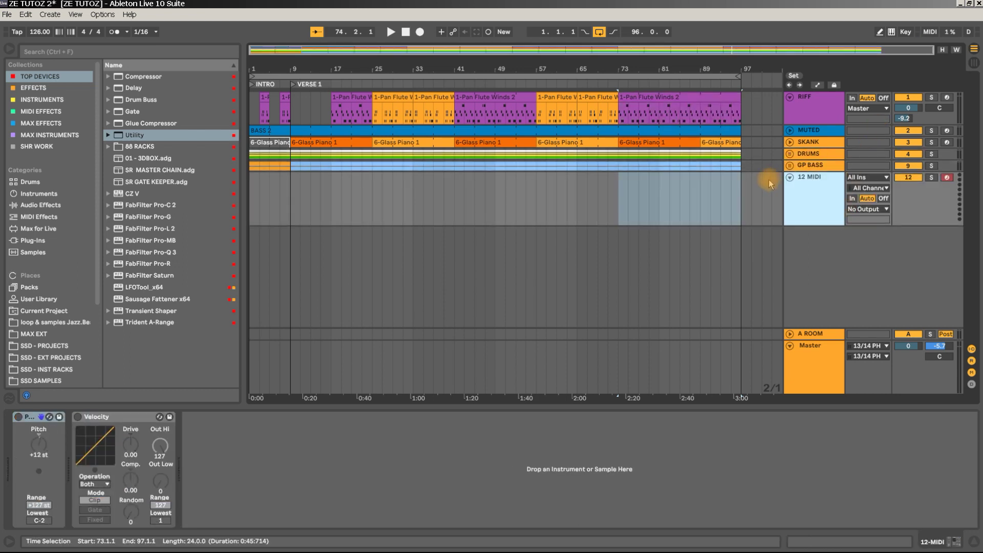
pyautogui.click(30, 182)
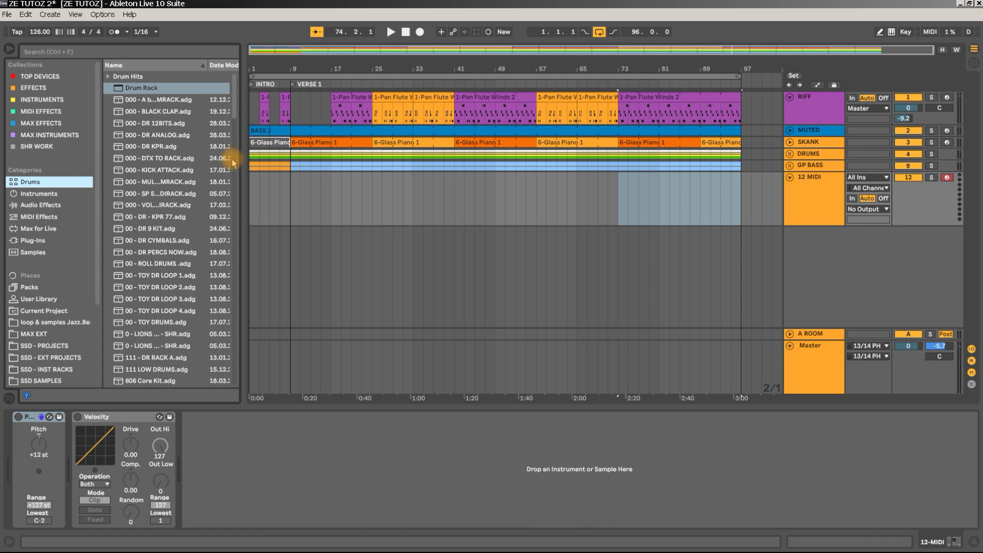
pyautogui.moveTo(241, 173); pyautogui.dragTo(309, 175)
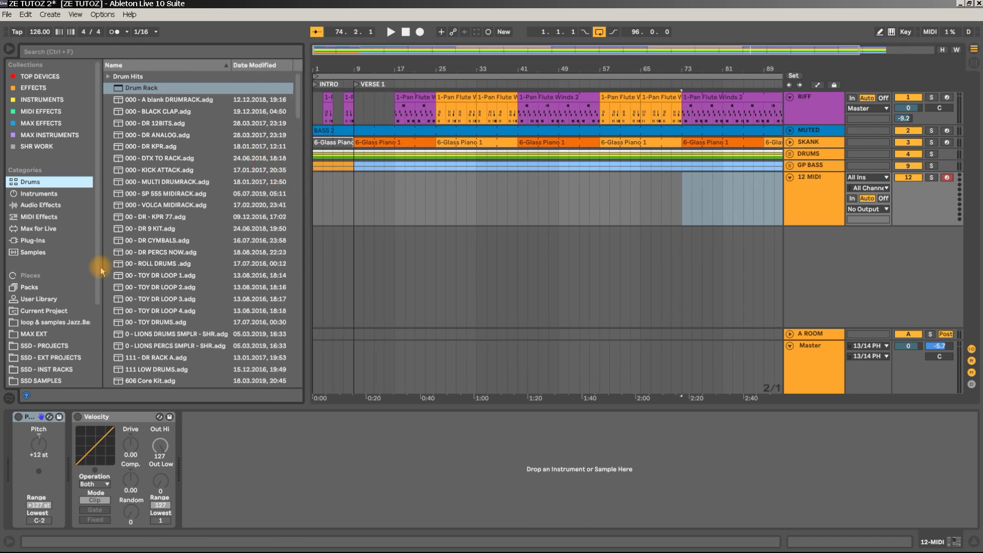
# - Look through the drum kit presets listed in the Drums category
pyautogui.scroll(-3, 157, 176)
pyautogui.scroll(-15, 157, 177)
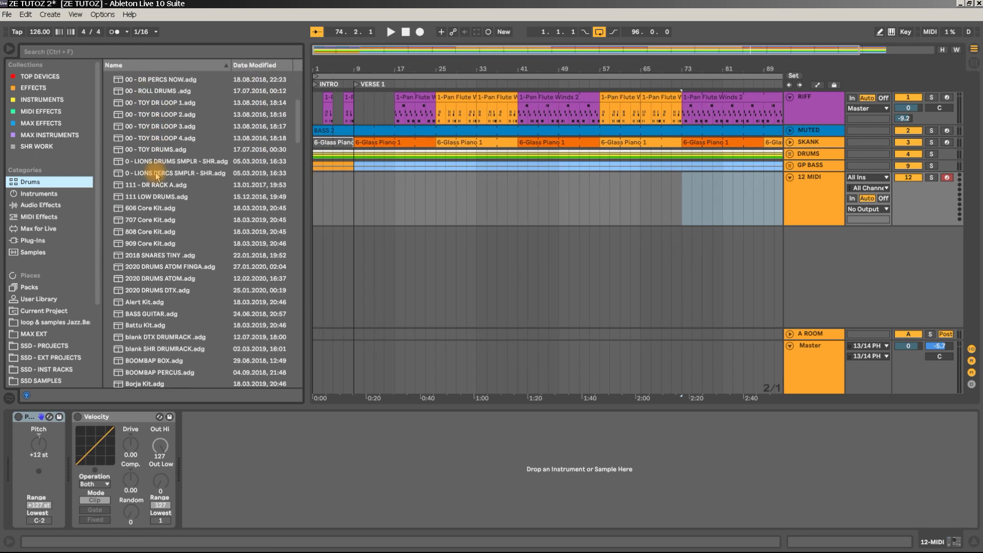
pyautogui.scroll(-8, 156, 177)
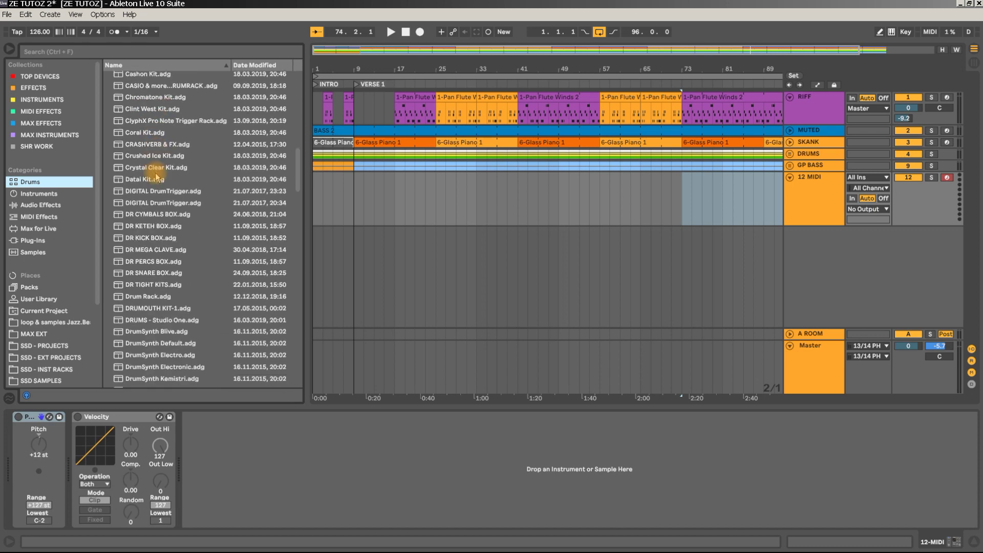
pyautogui.scroll(-12, 156, 176)
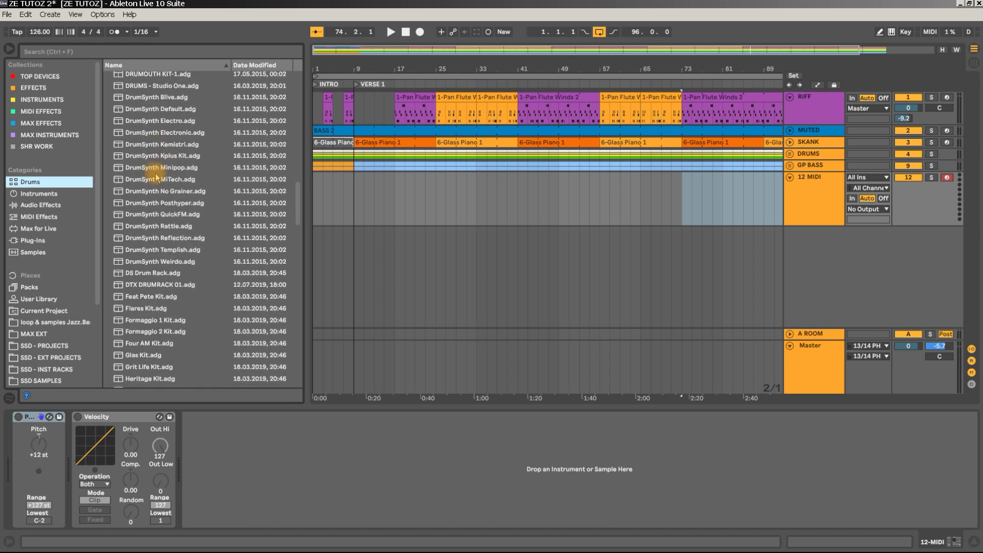
pyautogui.scroll(-1, 156, 177)
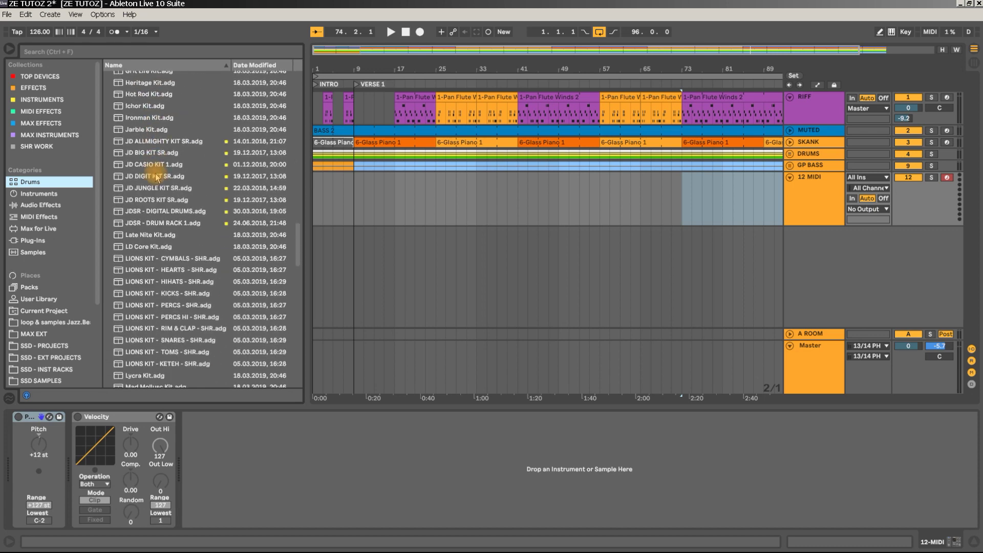
pyautogui.scroll(-6, 150, 304)
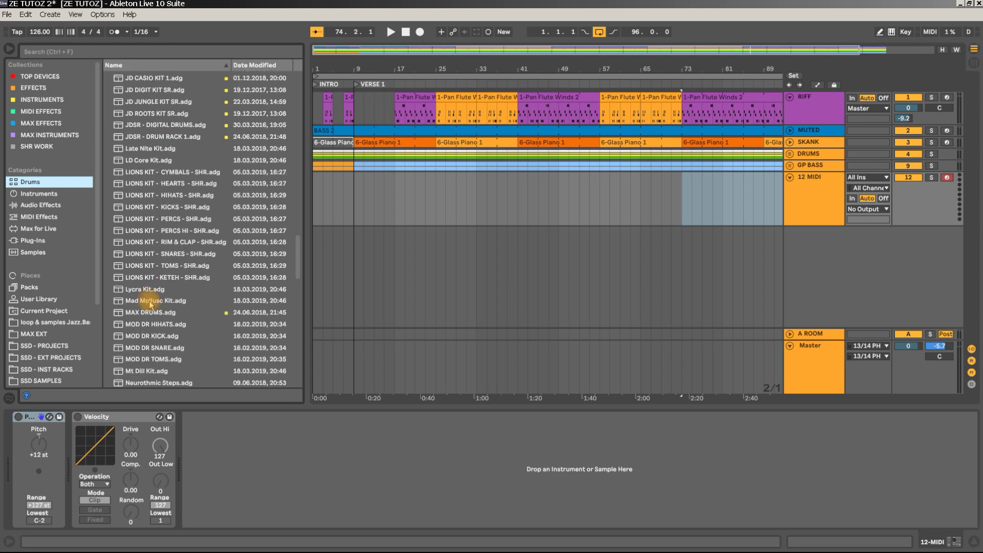
pyautogui.scroll(7, 154, 301)
pyautogui.scroll(10, 154, 301)
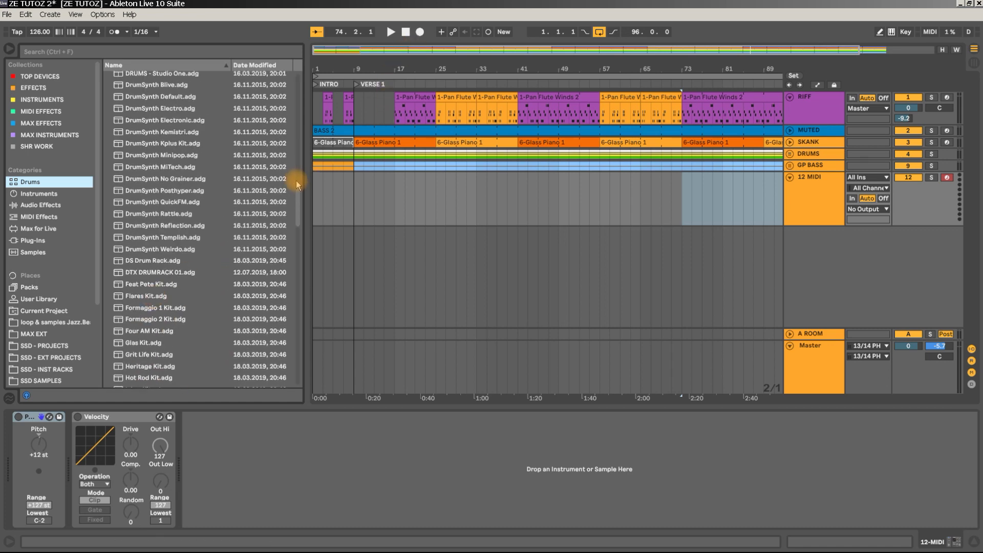
# - Load an empty Drum Rack onto the new MIDI track
pyautogui.moveTo(297, 195); pyautogui.dragTo(316, 72)
pyautogui.click(144, 94)
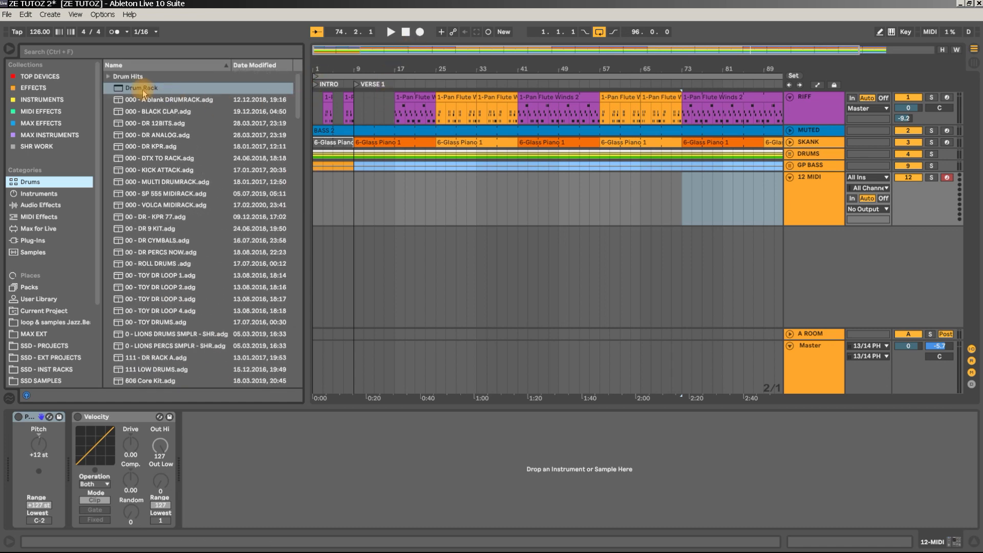
pyautogui.moveTo(145, 92); pyautogui.dragTo(290, 494)
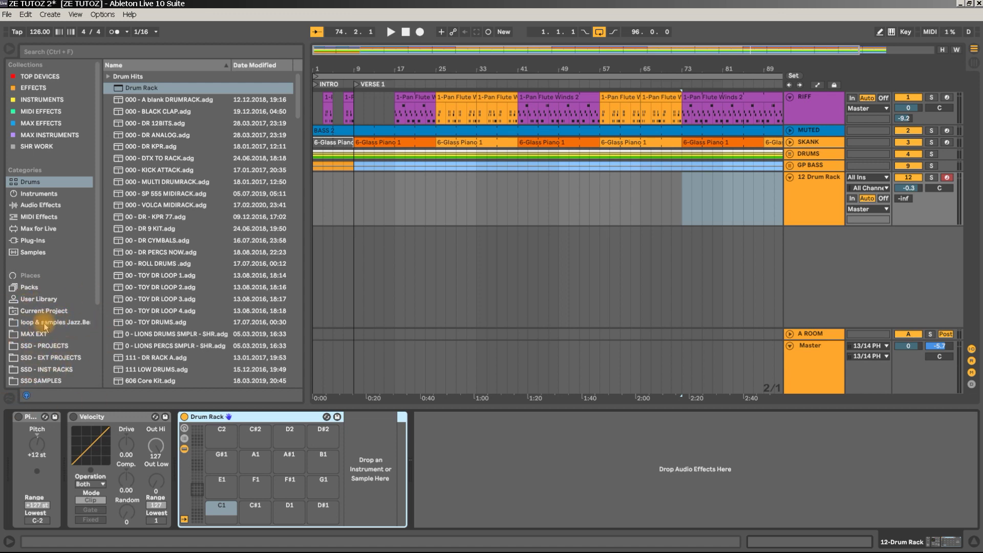
# - Open the LMNTS DUB KIT folder in SSD SAMPLES, under A SHIEDRUM SOUND PACKS and DrumsPack # 17 - DRUMS LMNTS
pyautogui.moveTo(96, 299); pyautogui.dragTo(97, 355)
pyautogui.moveTo(115, 4)
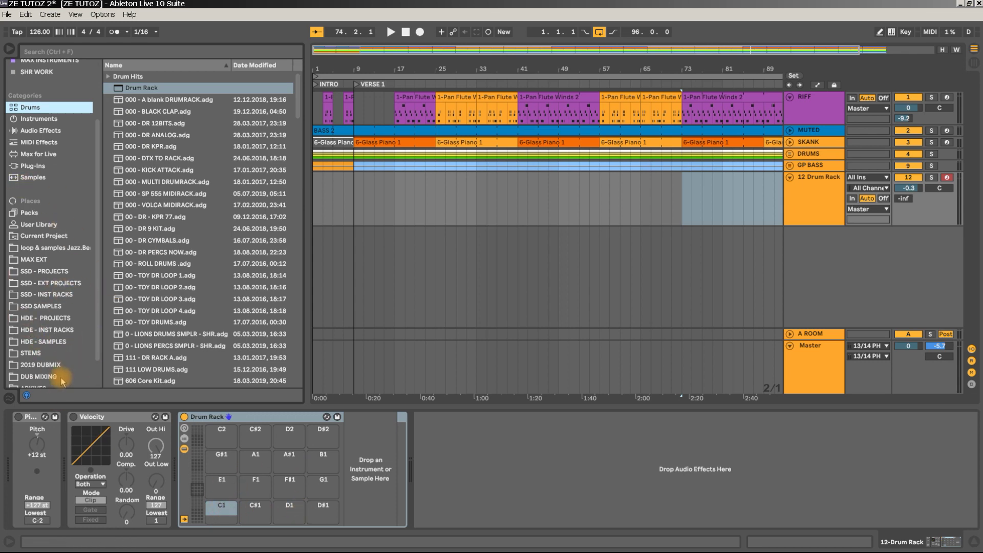
pyautogui.scroll(-2, 35, 247)
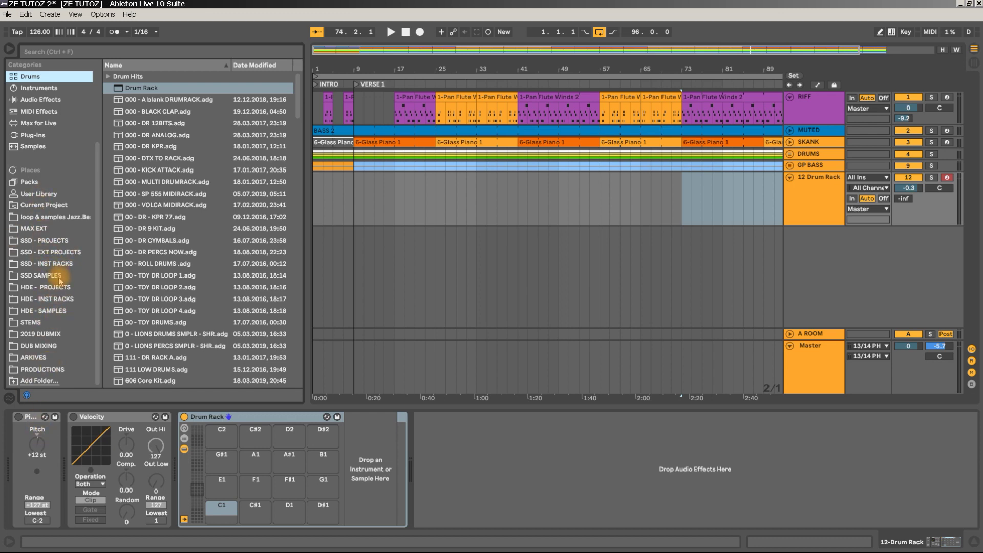
pyautogui.click(37, 281)
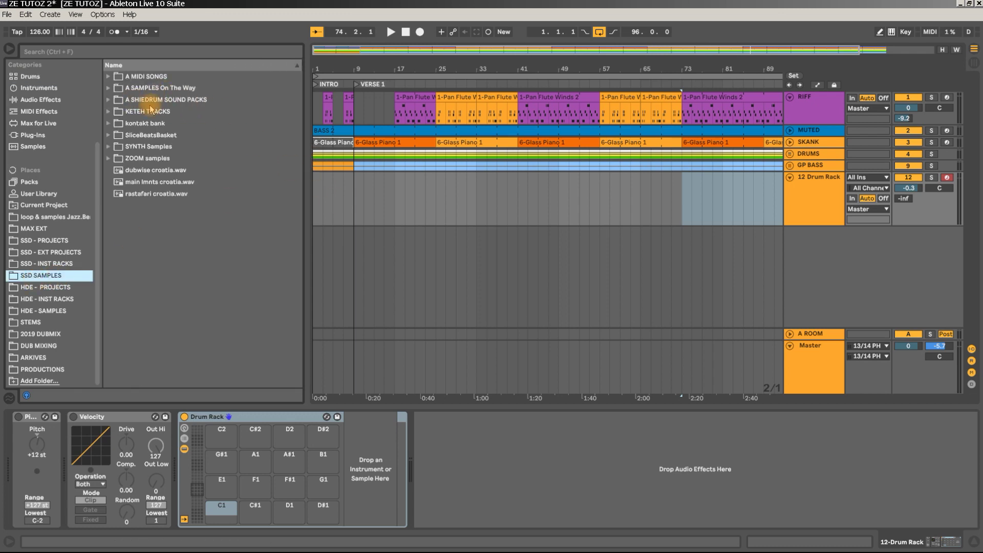
pyautogui.click(109, 100)
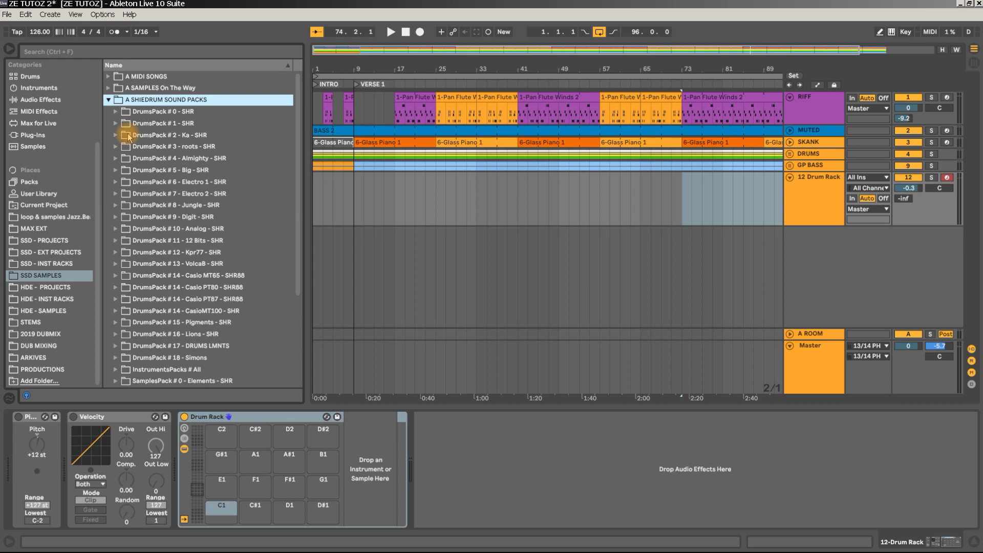
pyautogui.scroll(-3, 164, 293)
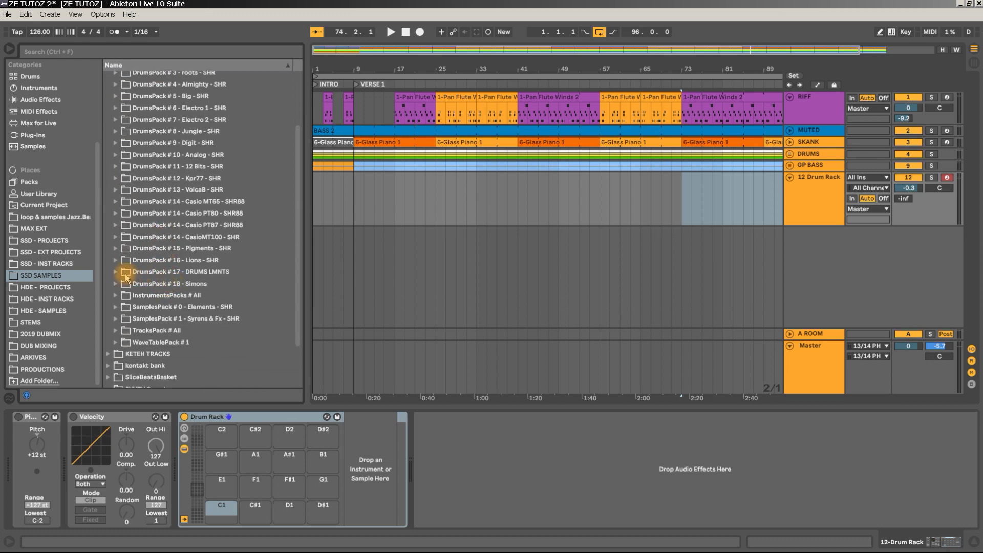
pyautogui.click(115, 272)
pyautogui.scroll(-2, 172, 271)
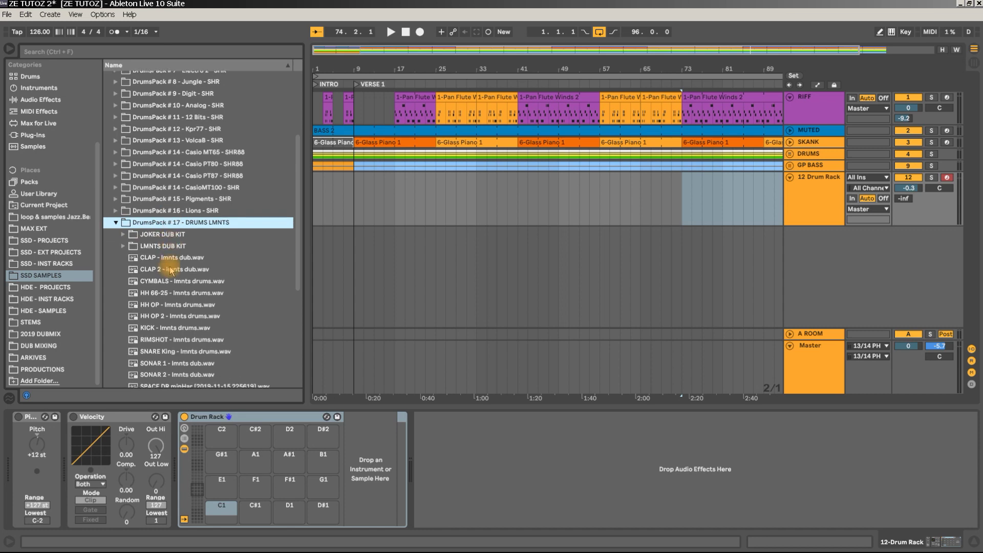
pyautogui.click(123, 245)
pyautogui.scroll(-3, 203, 285)
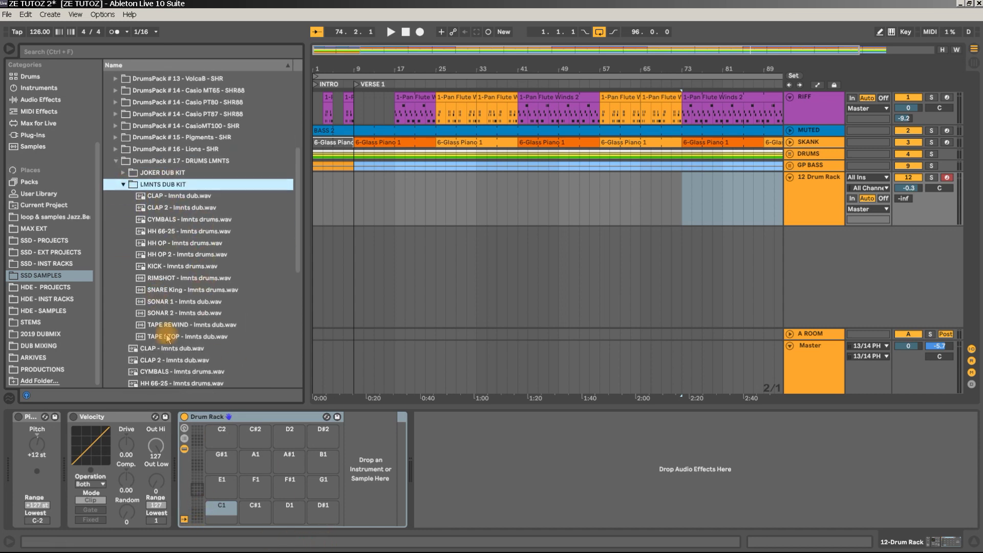
# - Audition the clap, hi-hat, kick, rimshot and snare samples in the LMNTS DUB KIT folder
pyautogui.click(170, 209)
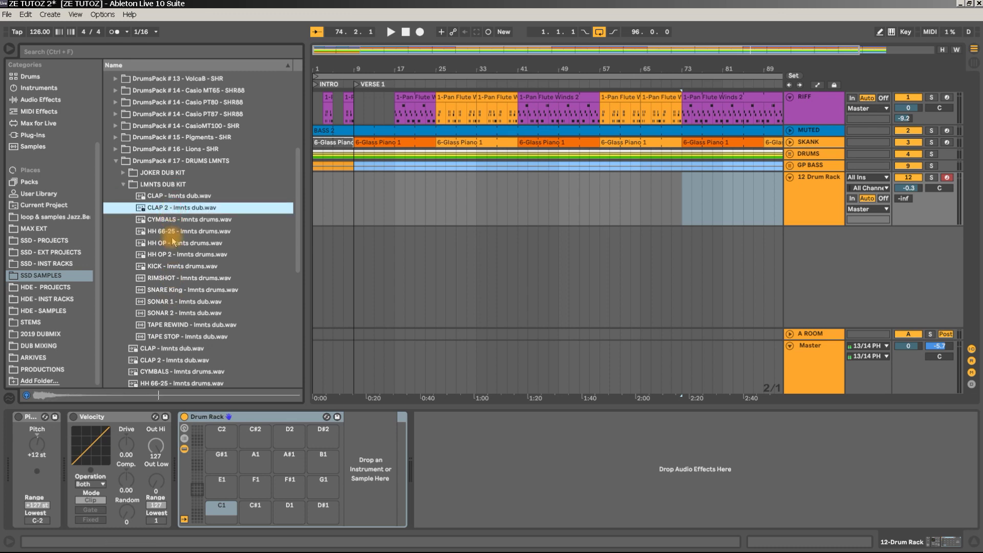
pyautogui.click(171, 231)
pyautogui.click(172, 242)
pyautogui.click(174, 255)
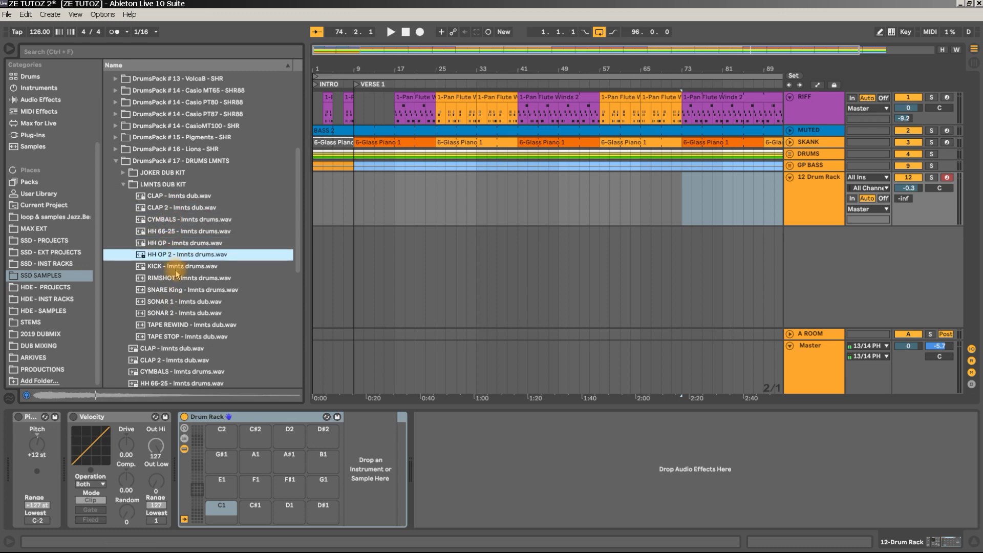
pyautogui.click(176, 268)
pyautogui.click(176, 277)
pyautogui.click(175, 266)
pyautogui.click(176, 244)
pyautogui.click(177, 278)
pyautogui.click(178, 291)
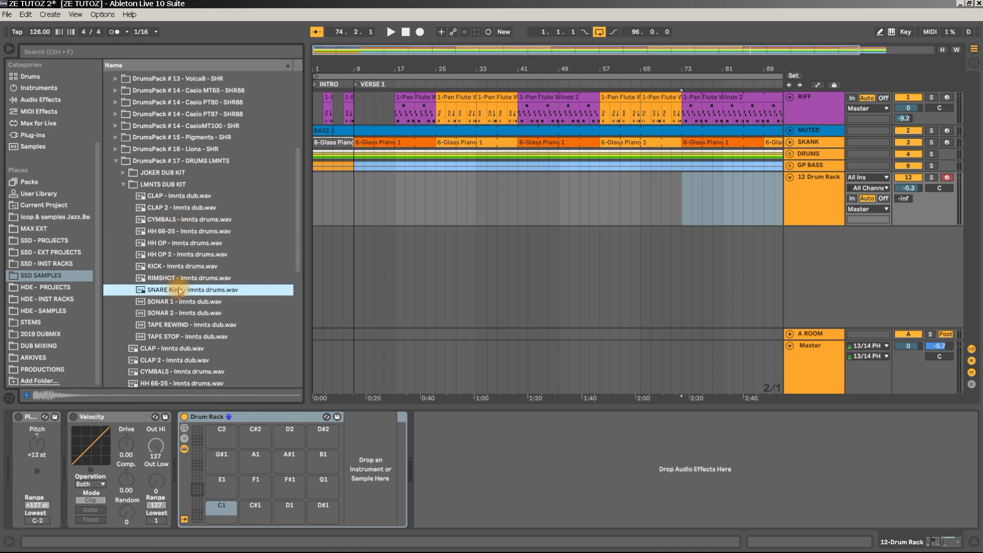
# - Load the KICK sample on Drum Rack pad C1, SNARE King on C#1 and HH 66-25 on E1
pyautogui.moveTo(176, 266); pyautogui.dragTo(227, 511)
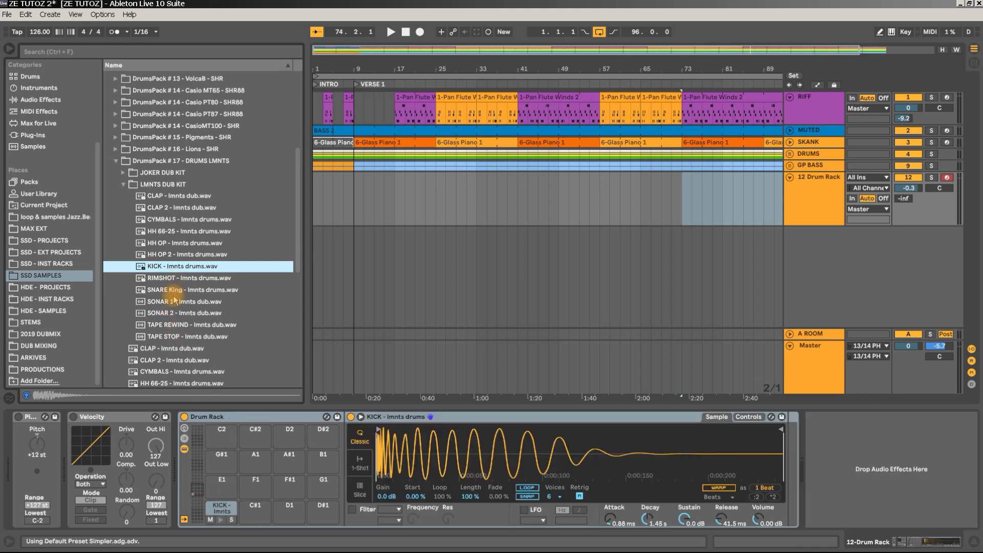
pyautogui.moveTo(172, 289); pyautogui.dragTo(264, 515)
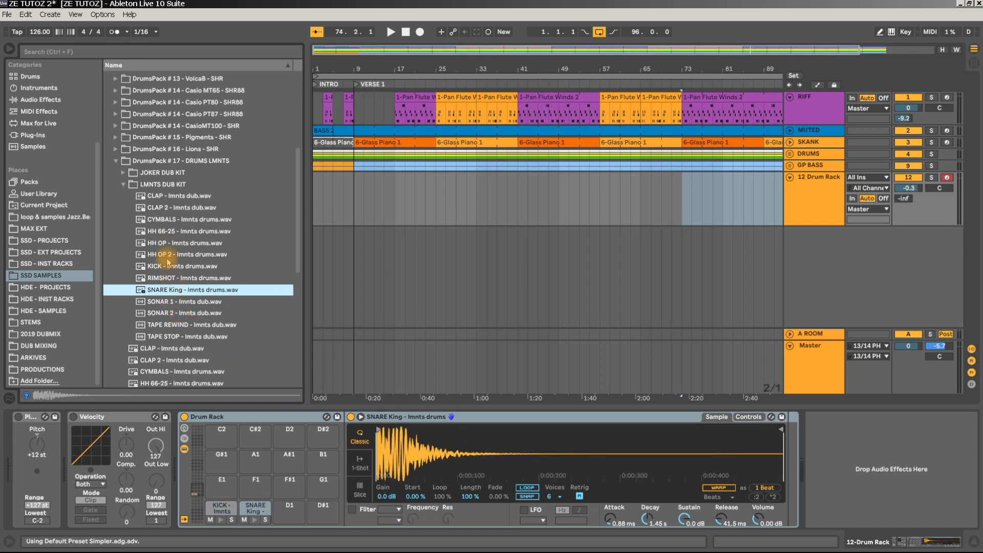
pyautogui.moveTo(163, 231); pyautogui.dragTo(226, 491)
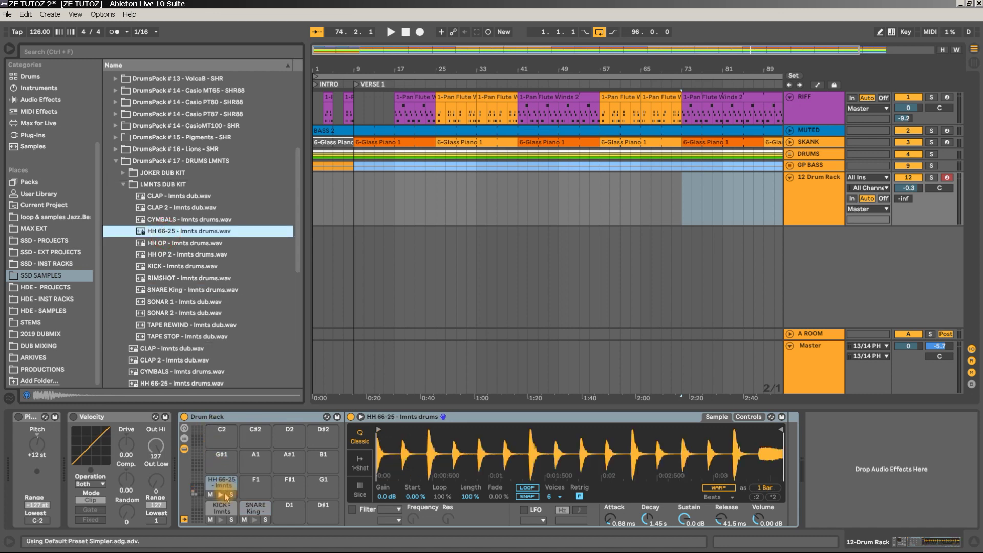
# - Audition the hi-hat on pad E1 and load the HH 66-25 sample on pad G1 as well
pyautogui.click(224, 494)
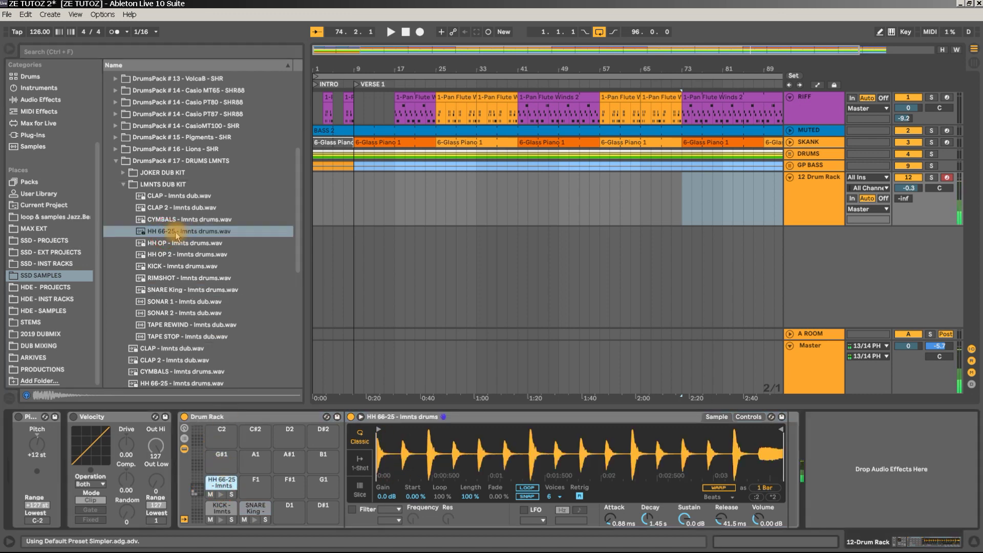
pyautogui.moveTo(172, 231); pyautogui.dragTo(298, 501)
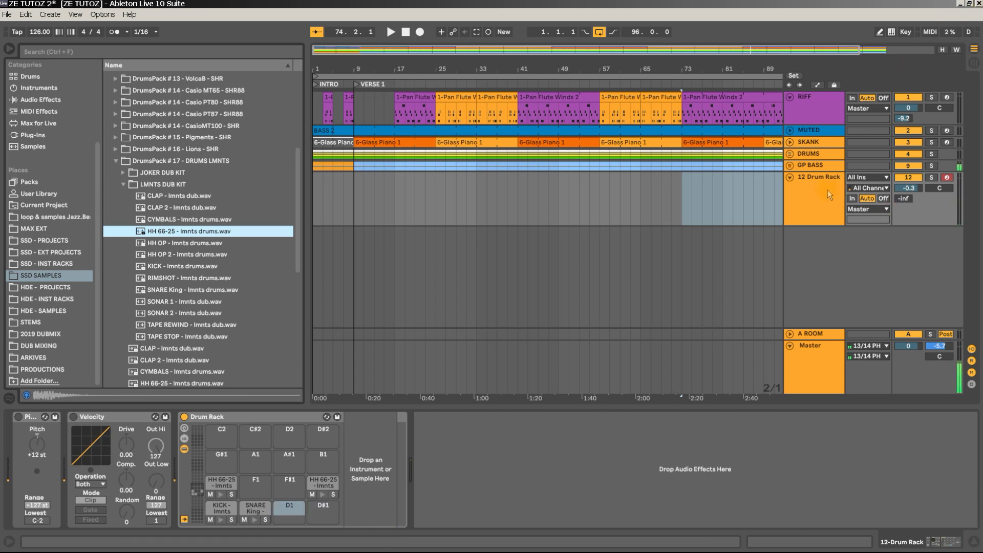
# - Unfold the GP BASS group, disarm its BASS track, fold it again and leave only the 12 Drum Rack track record-armed
pyautogui.click(791, 167)
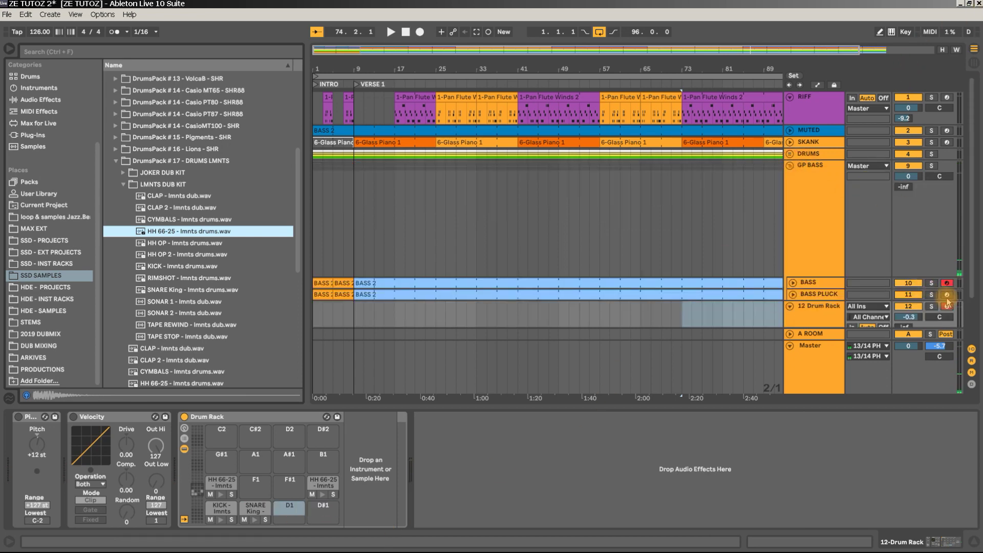
pyautogui.click(792, 173)
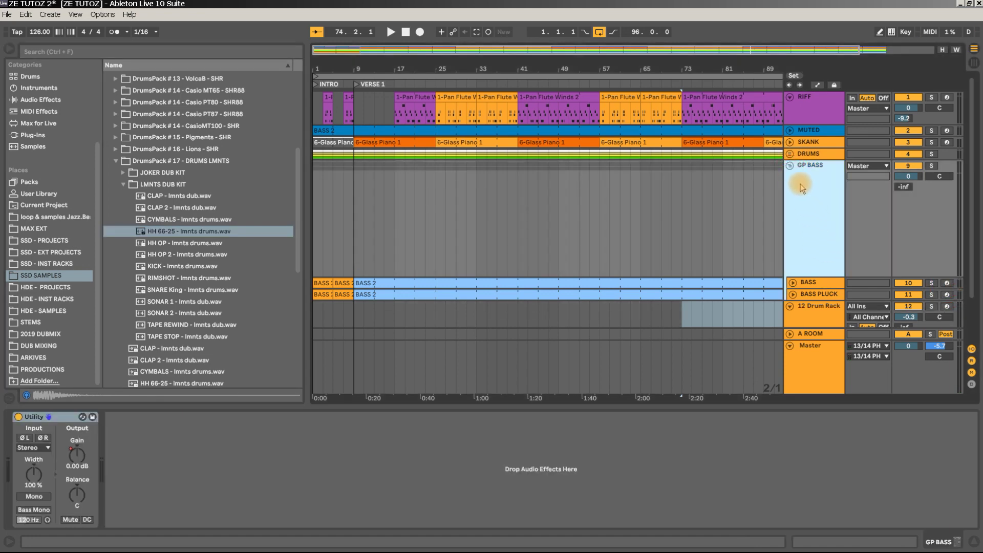
pyautogui.click(790, 166)
pyautogui.click(796, 185)
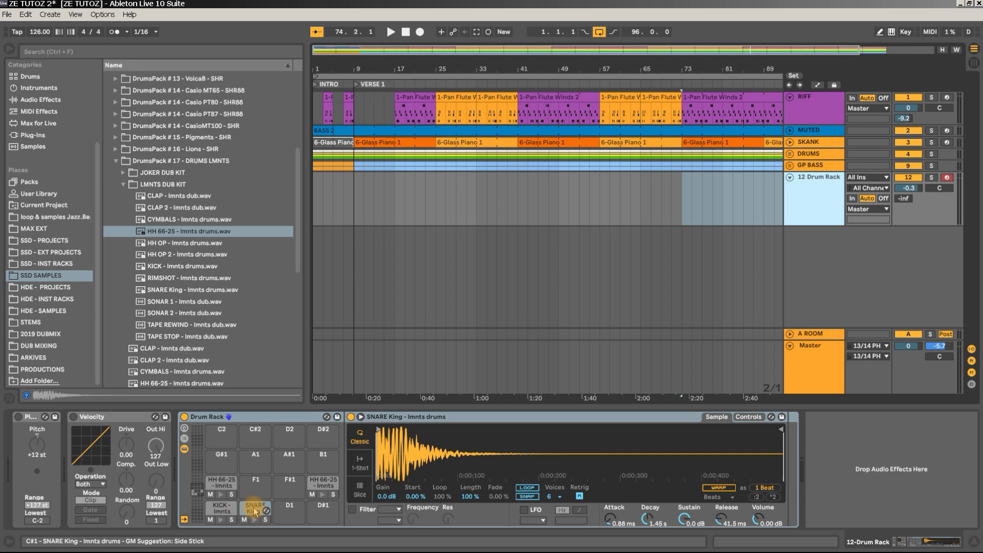
# - Audition the loaded hi-hat and kick pads, and copy the KICK from pad C1 to D#1
pyautogui.click(221, 495)
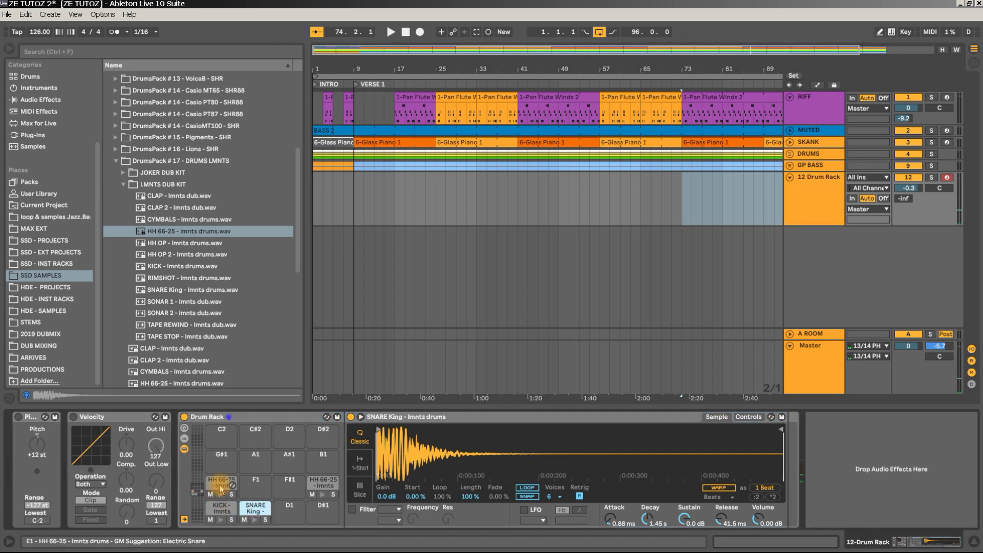
pyautogui.click(221, 488)
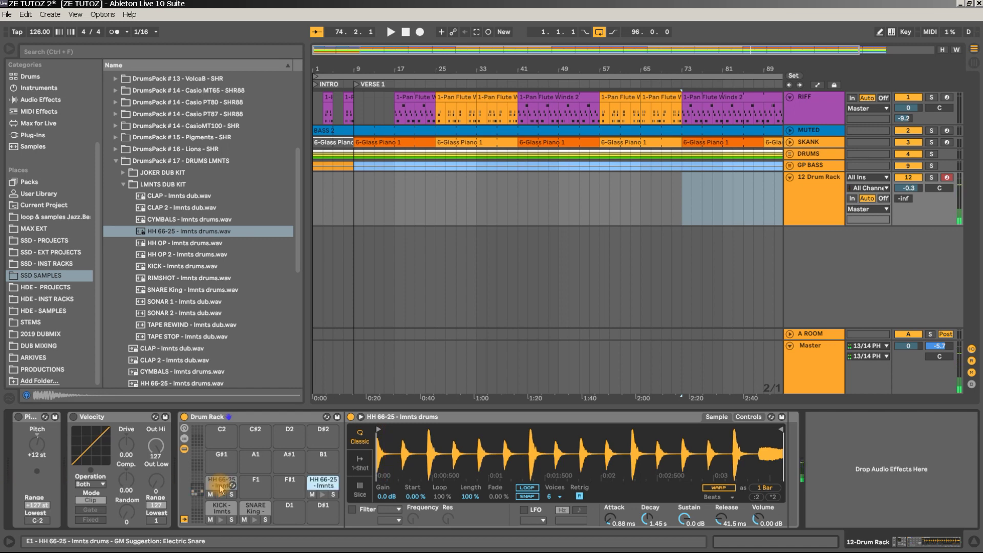
pyautogui.click(221, 489)
pyautogui.click(224, 510)
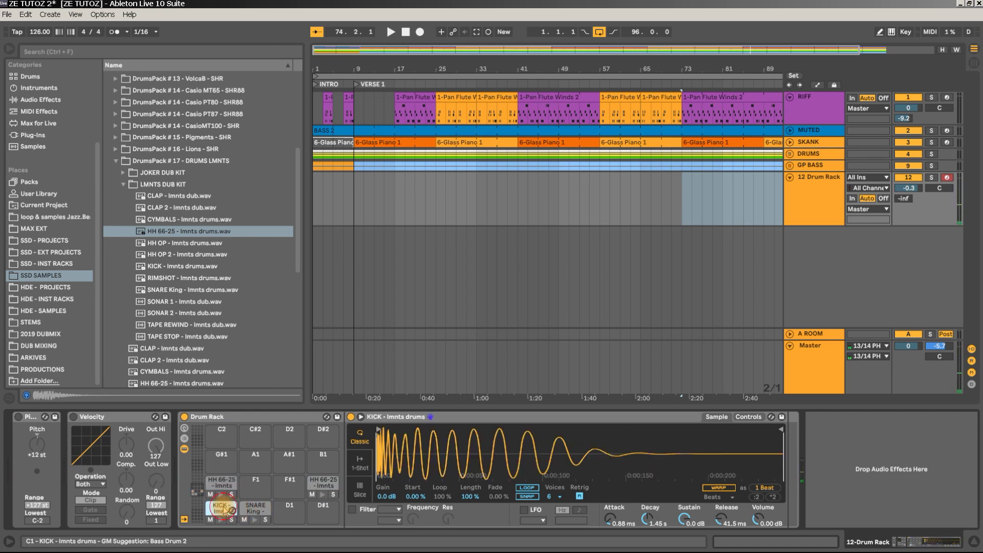
pyautogui.moveTo(324, 514); pyautogui.dragTo(323, 513)
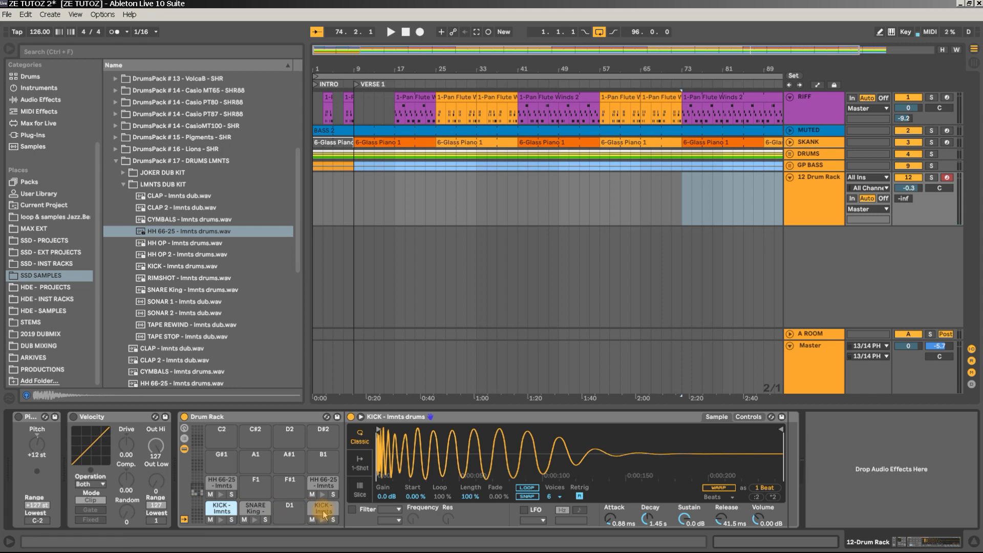
# - Place SNARE King on pads F1 and F#1 instead of C#1, and load RIMSHOT on C#1 and D1
pyautogui.click(256, 508)
pyautogui.moveTo(253, 493); pyautogui.dragTo(289, 489)
pyautogui.moveTo(170, 281); pyautogui.dragTo(286, 516)
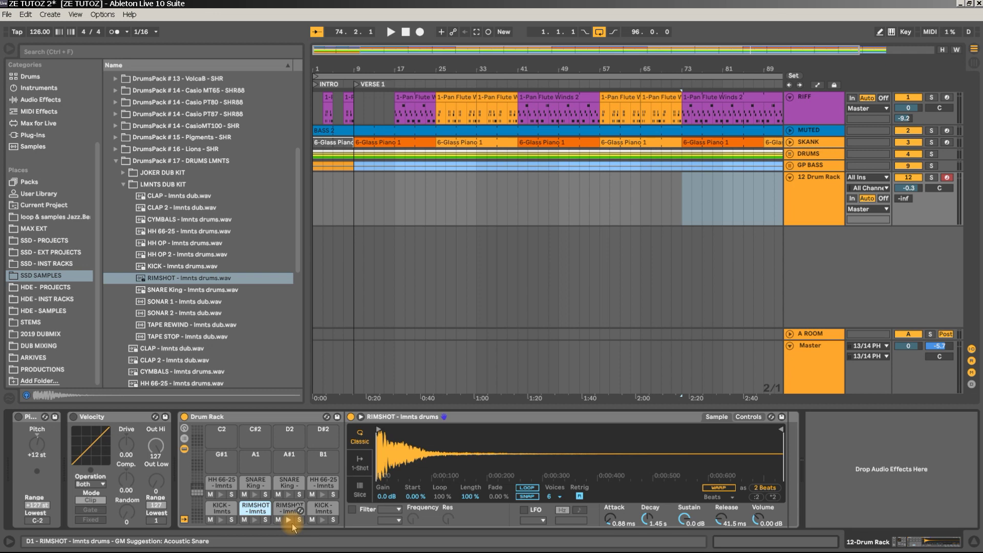
# - Compare the open hi-hat samples and load HH OP on pads G#1 and B1
pyautogui.click(185, 256)
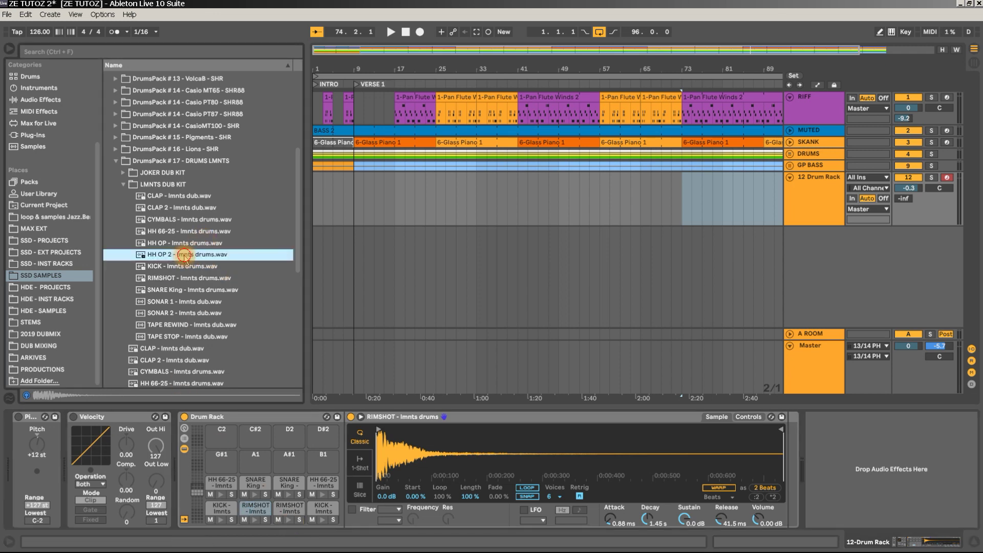
pyautogui.click(182, 245)
pyautogui.moveTo(182, 245); pyautogui.dragTo(223, 467)
pyautogui.moveTo(320, 466); pyautogui.dragTo(321, 466)
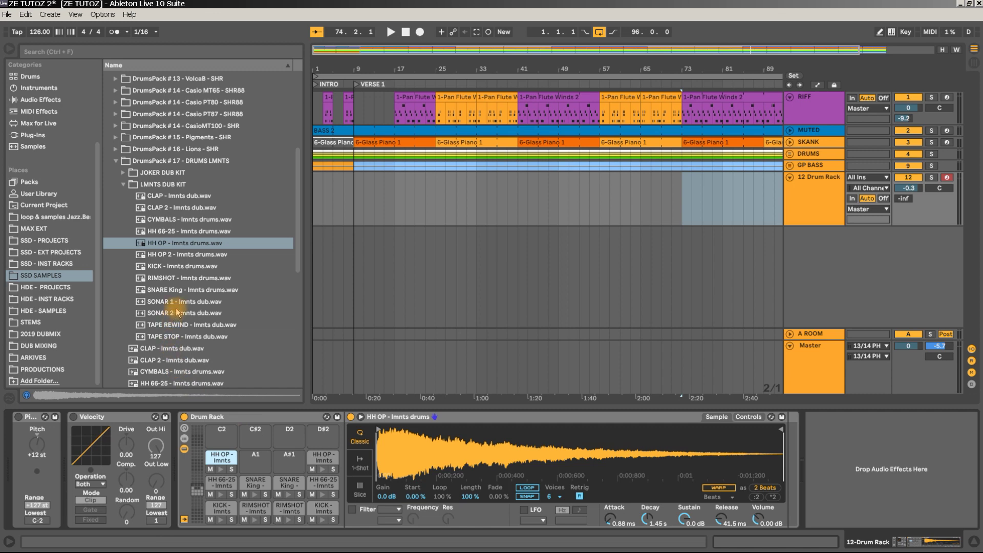
# - Audition the sonar samples, then load SONAR 1 on pads A1 and A#1 and SONAR 2 on C#2 and D2
pyautogui.click(177, 302)
pyautogui.click(177, 313)
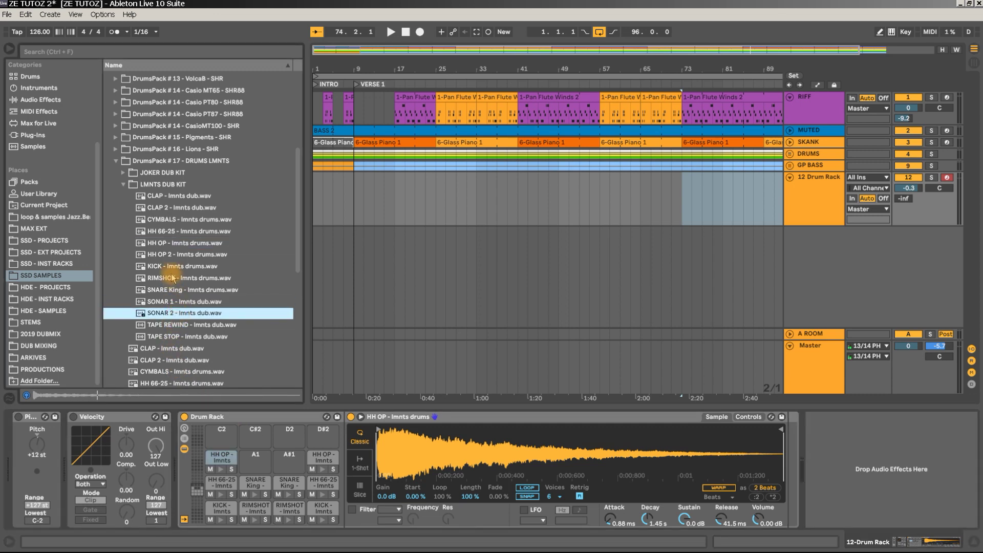
pyautogui.click(172, 254)
pyautogui.click(172, 243)
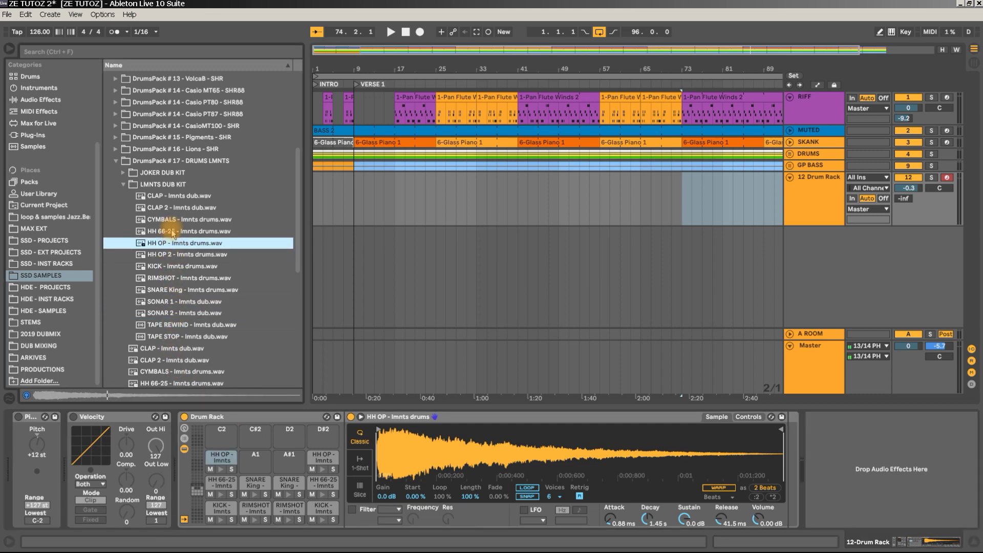
pyautogui.click(173, 231)
pyautogui.click(174, 312)
pyautogui.click(174, 305)
pyautogui.moveTo(174, 307); pyautogui.dragTo(286, 467)
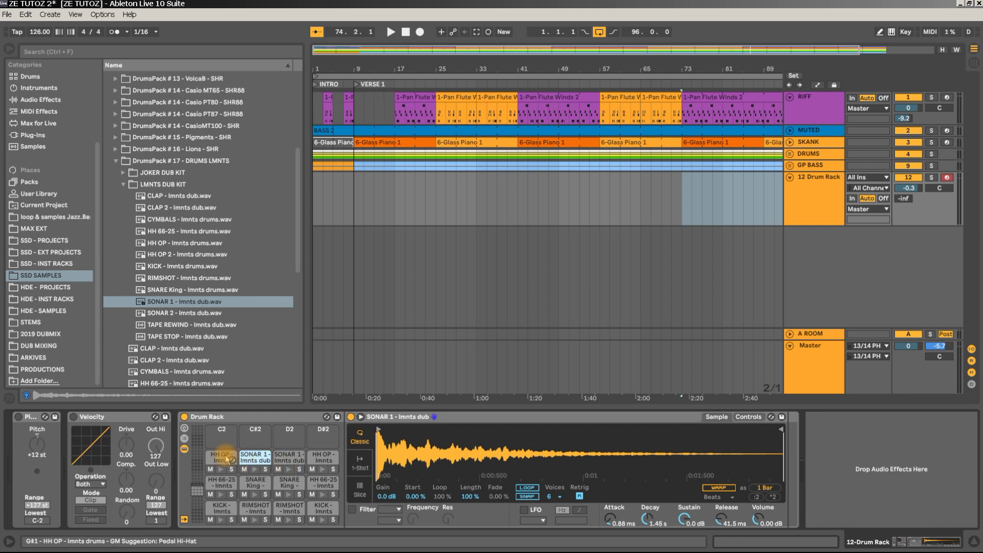
pyautogui.moveTo(174, 313); pyautogui.dragTo(283, 439)
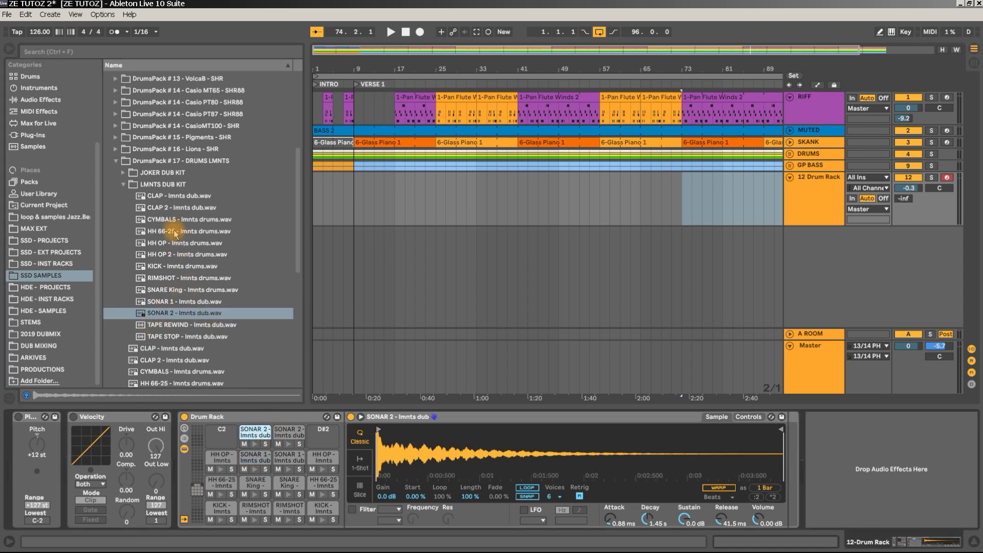
# - Load the CYMBALS sample on pad C2
pyautogui.click(179, 219)
pyautogui.moveTo(191, 260); pyautogui.dragTo(224, 440)
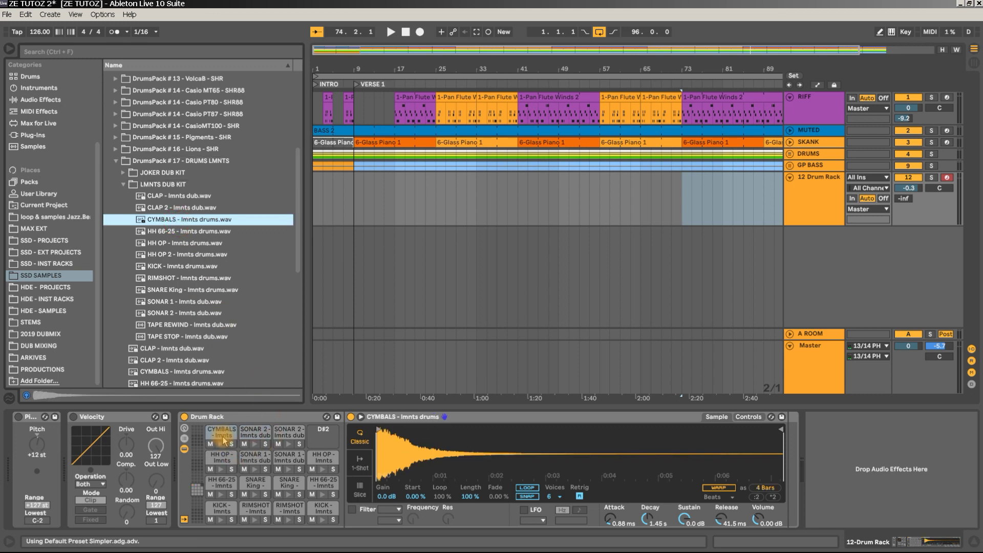
# - Audition the clap, kick, rimshot, snare, sonar and TAPE REWIND samples in the LMNTS DUB KIT folder
pyautogui.click(161, 207)
pyautogui.click(163, 199)
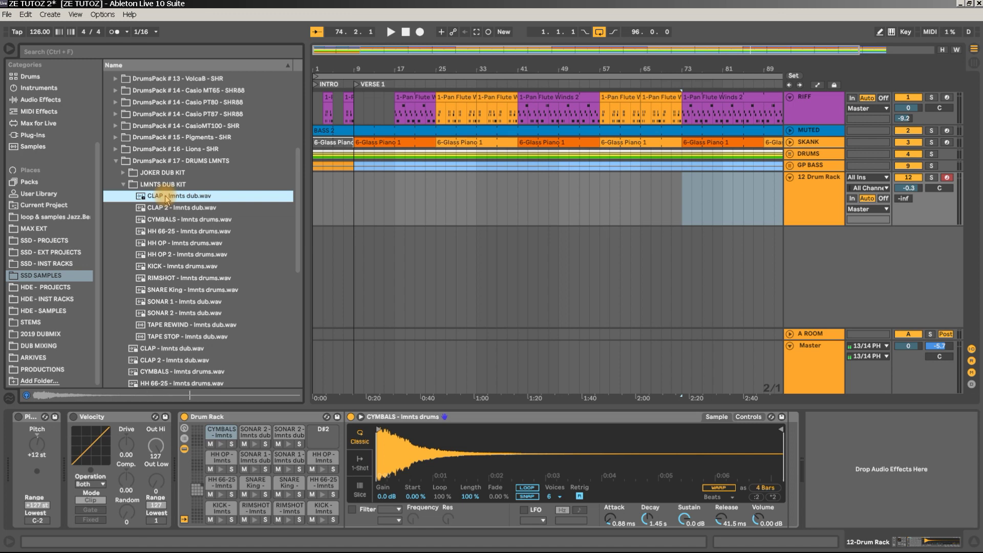
pyautogui.click(172, 266)
pyautogui.click(173, 277)
pyautogui.click(173, 289)
pyautogui.click(173, 303)
pyautogui.click(174, 314)
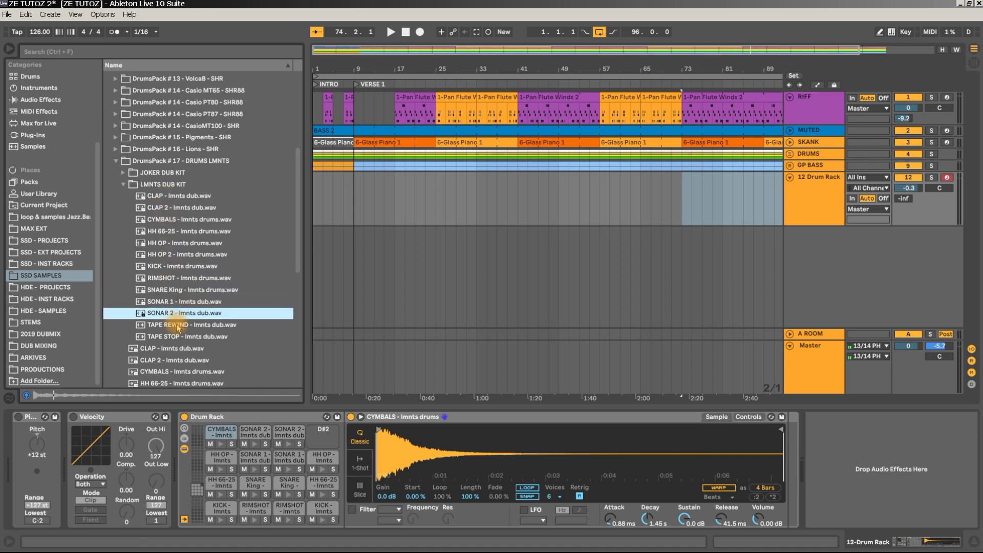
pyautogui.click(176, 324)
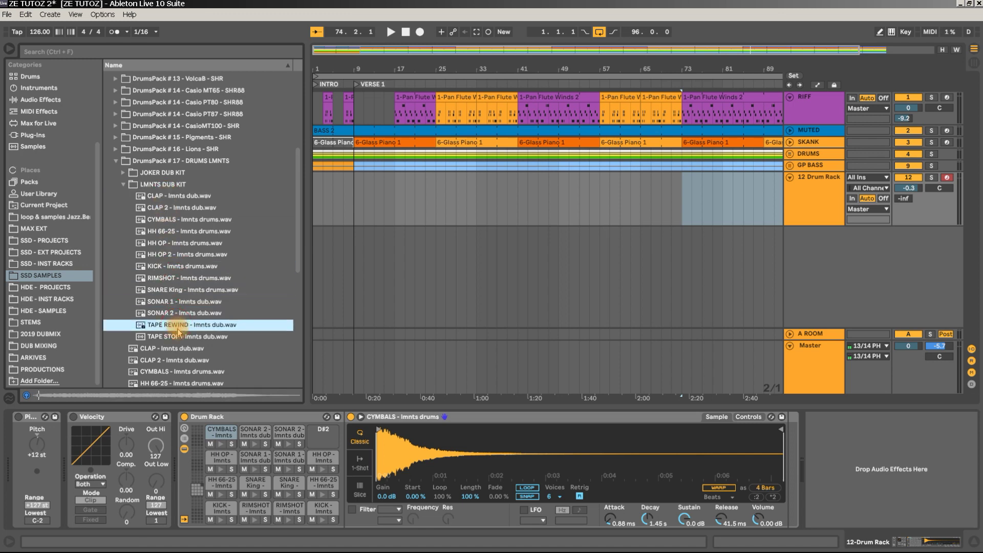
# - Load the CYMBALS sample on pad D#2 and check the neighbouring SONAR and HH OP pads
pyautogui.click(169, 220)
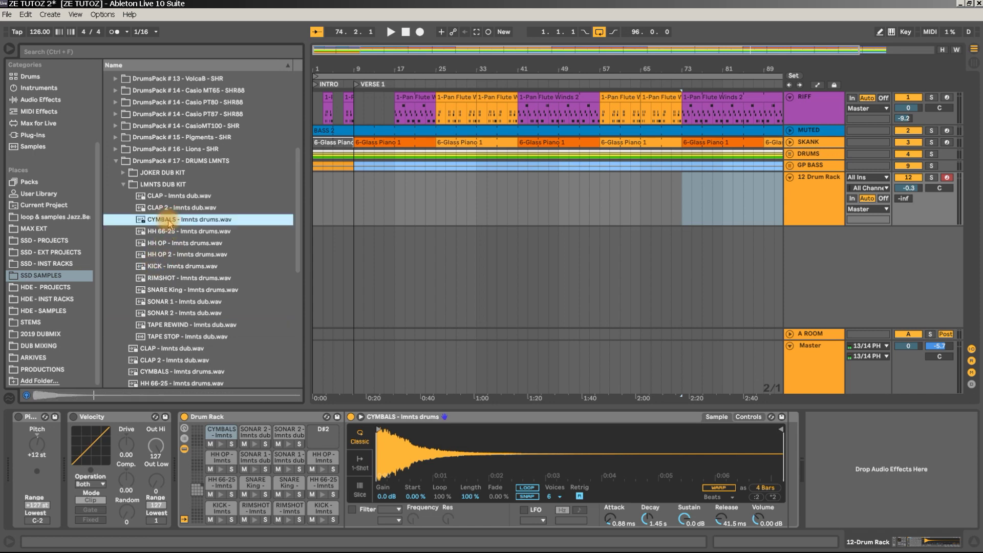
pyautogui.moveTo(168, 219); pyautogui.dragTo(321, 438)
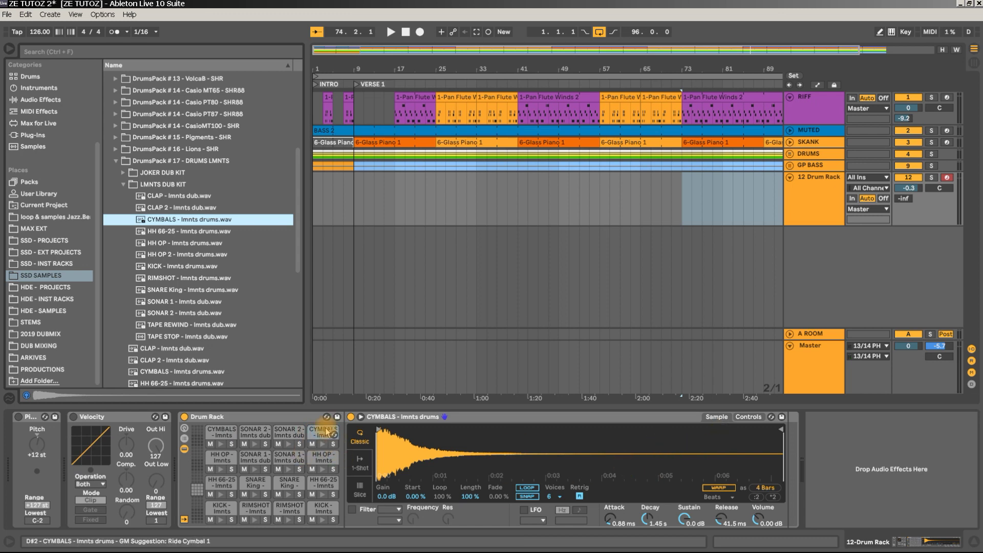
pyautogui.click(289, 432)
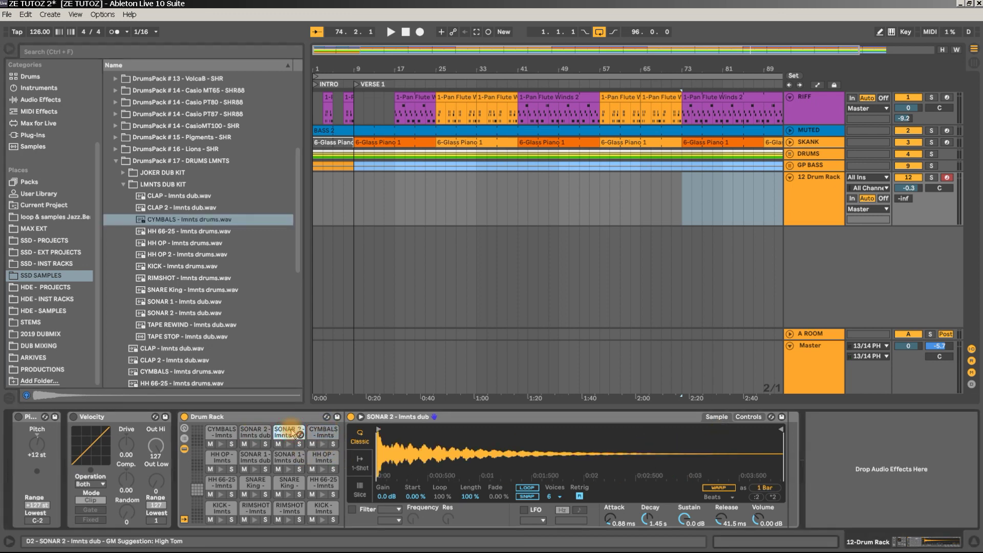
pyautogui.click(318, 432)
pyautogui.click(288, 458)
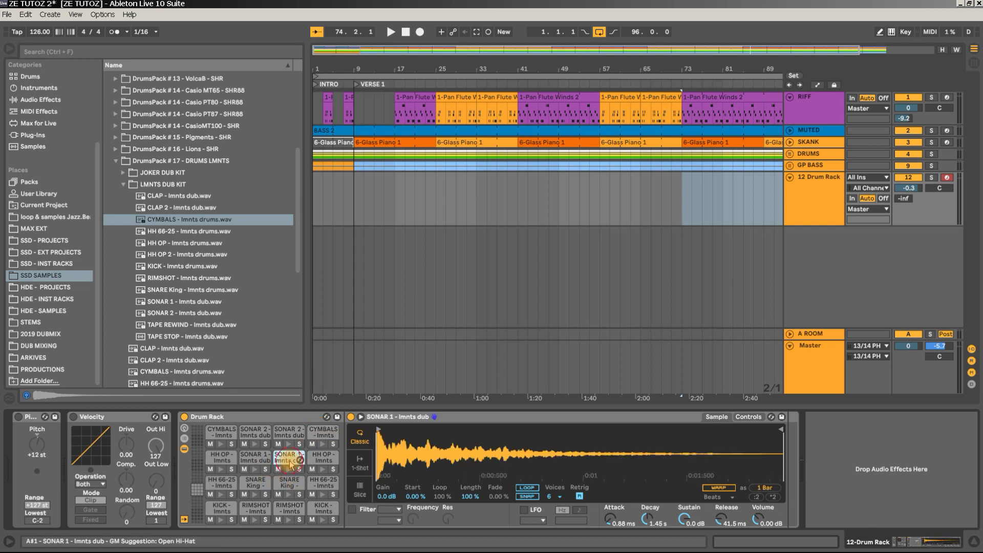
pyautogui.click(327, 459)
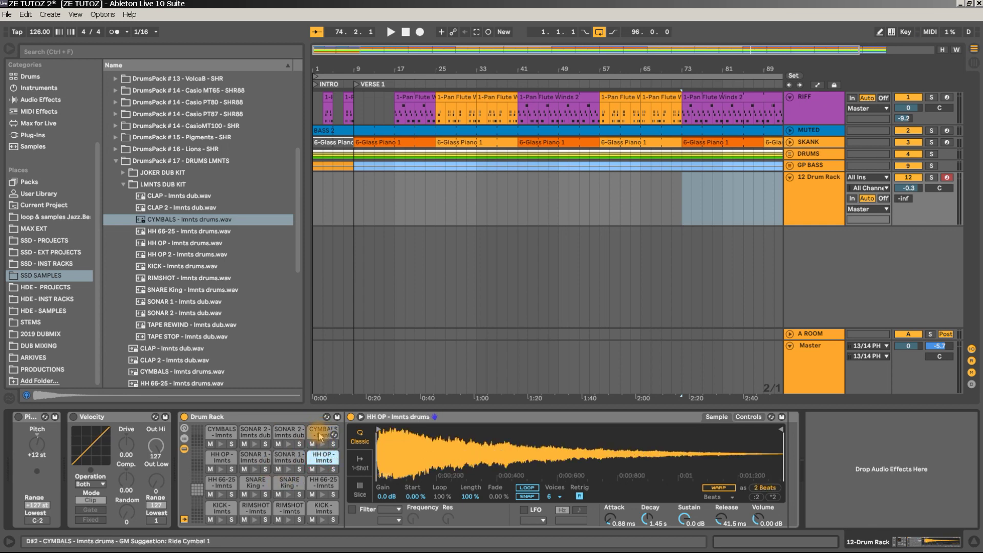
pyautogui.click(320, 435)
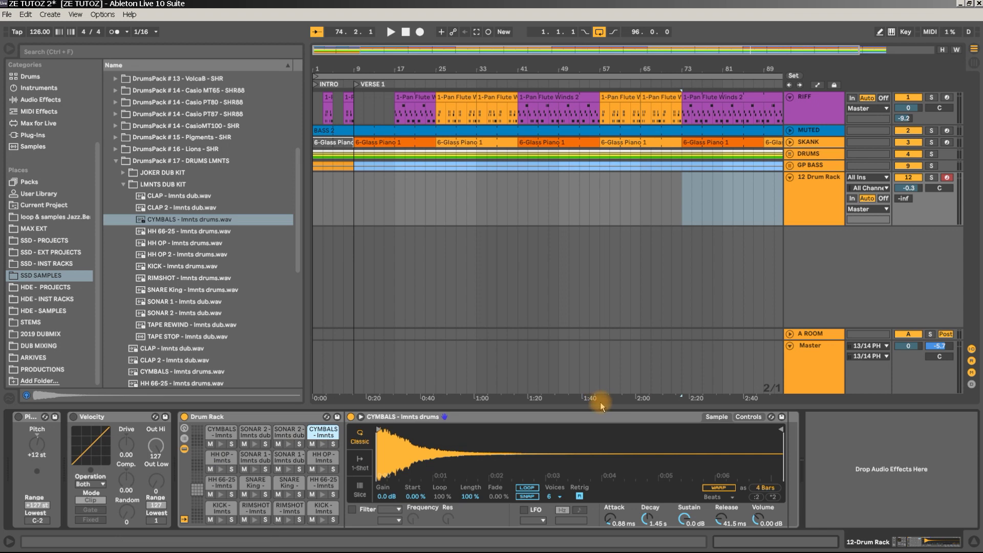
# - Transpose the CYMBALS on pad D#2 by +6 st and compare it with the cymbals on C2
pyautogui.click(748, 417)
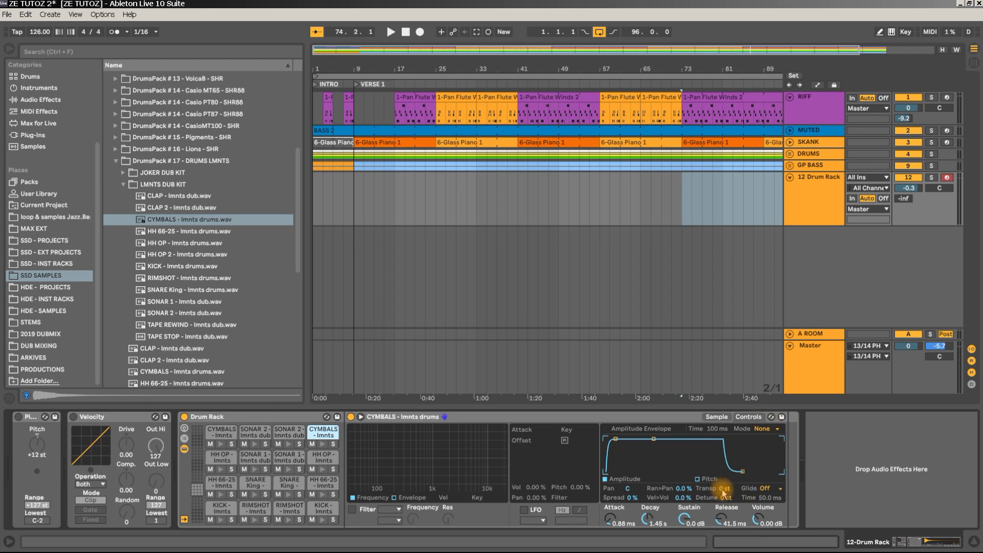
pyautogui.moveTo(723, 491); pyautogui.dragTo(723, 476)
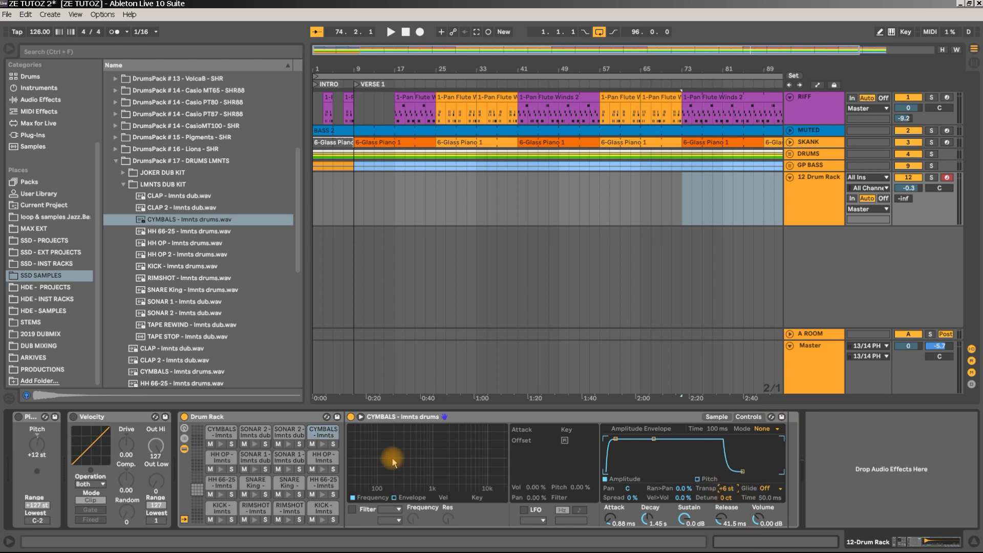
pyautogui.click(323, 445)
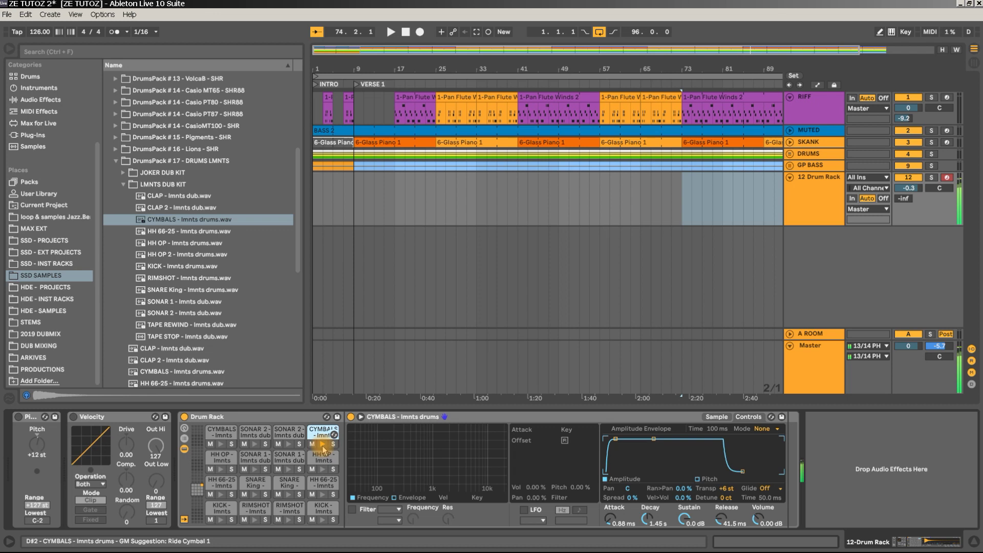
pyautogui.click(222, 445)
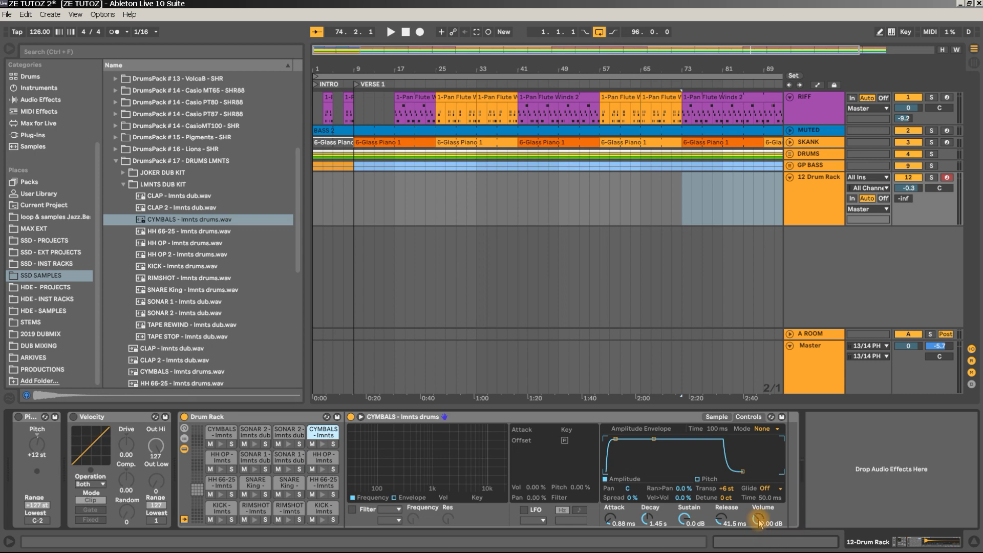
# - Set the volume of the KICK on pad C1 to -12 dB and copy that value to all sibling pads
pyautogui.click(225, 509)
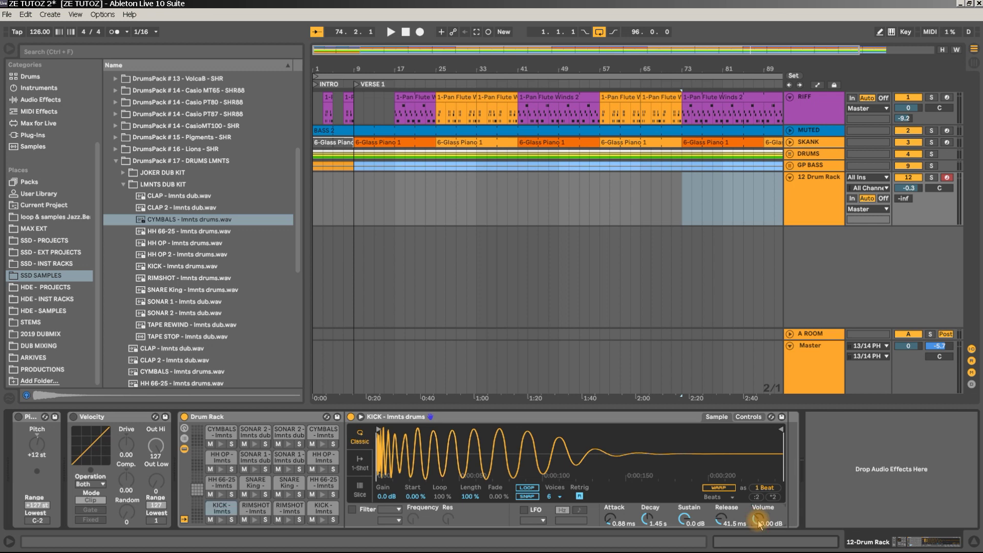
pyautogui.write('12')
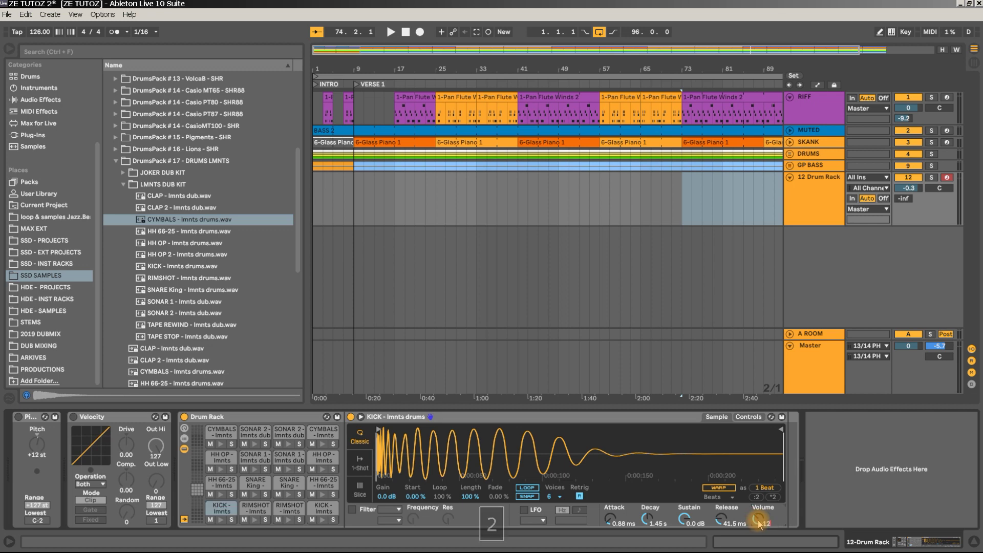
pyautogui.press('Return')
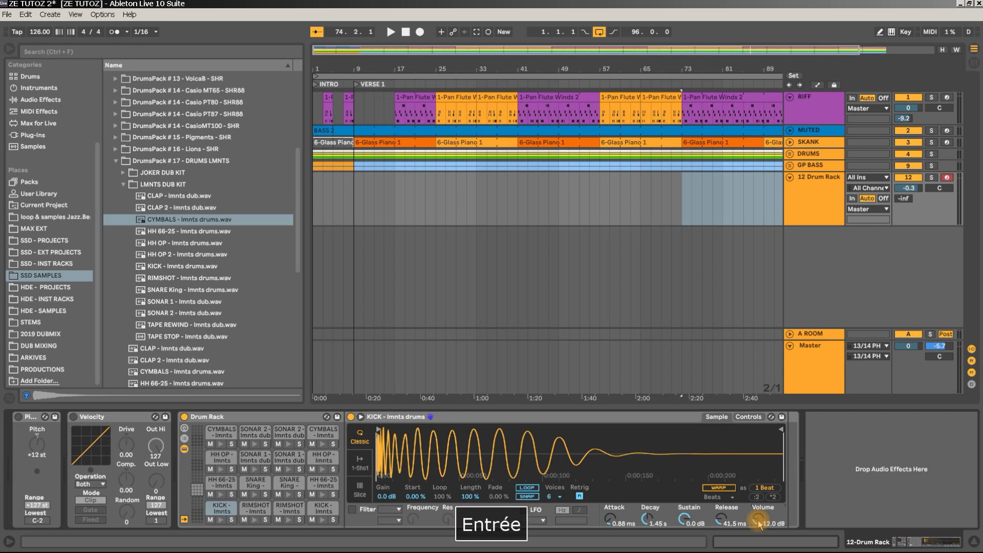
pyautogui.rightClick(759, 523)
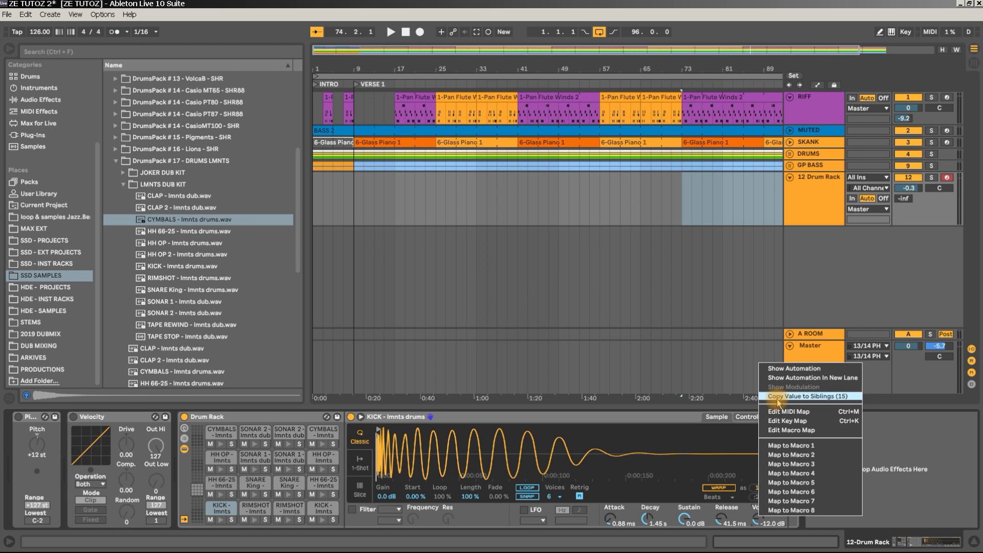
pyautogui.click(841, 396)
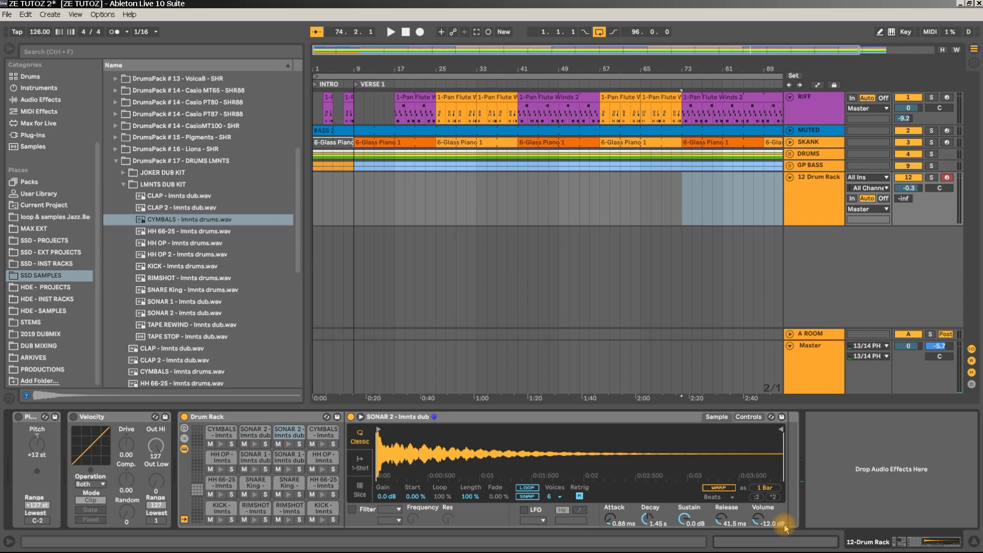
# - Adjust the velocity-to-volume amount of the KICK on pad C1 and enable warping for HH 66-25 on pad E1
pyautogui.click(744, 417)
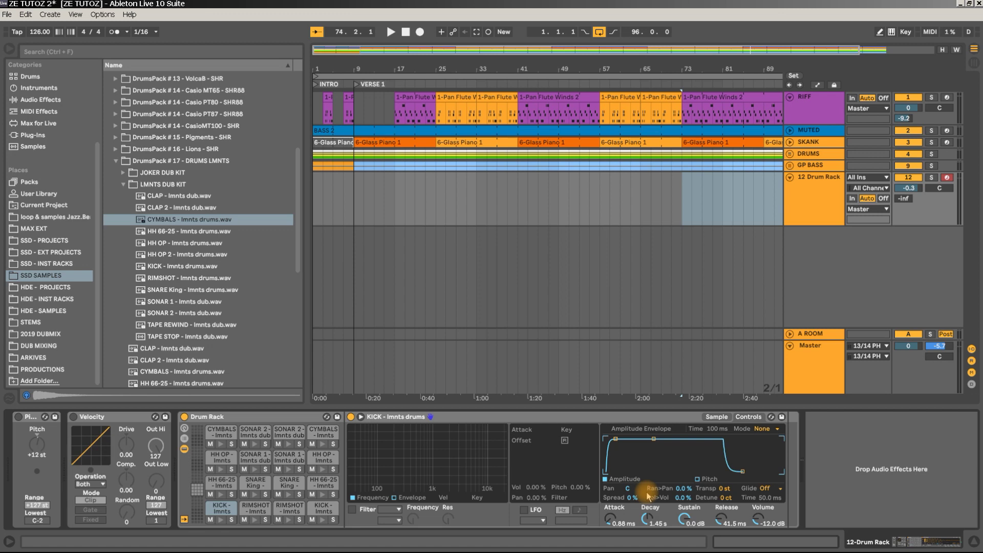
pyautogui.moveTo(682, 498); pyautogui.dragTo(686, 508)
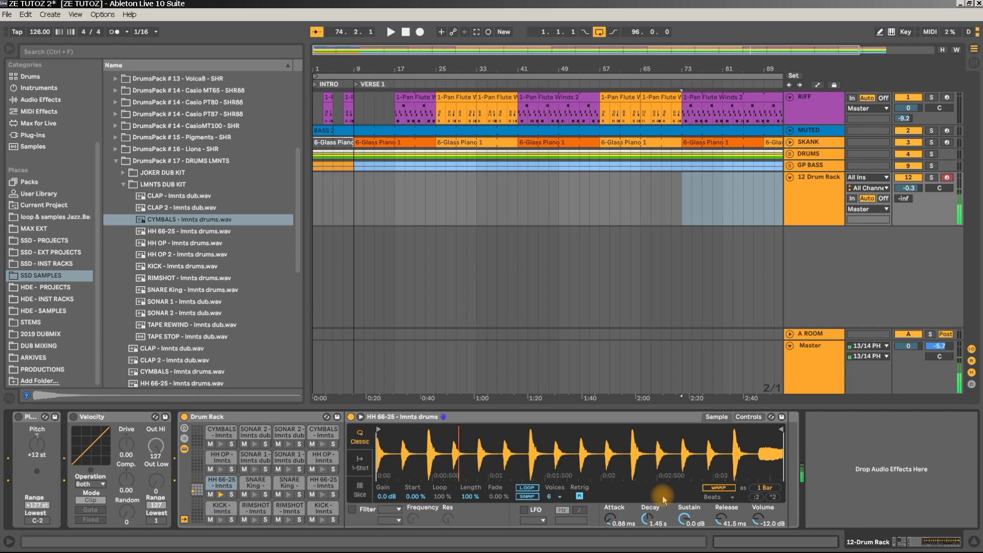
pyautogui.click(723, 488)
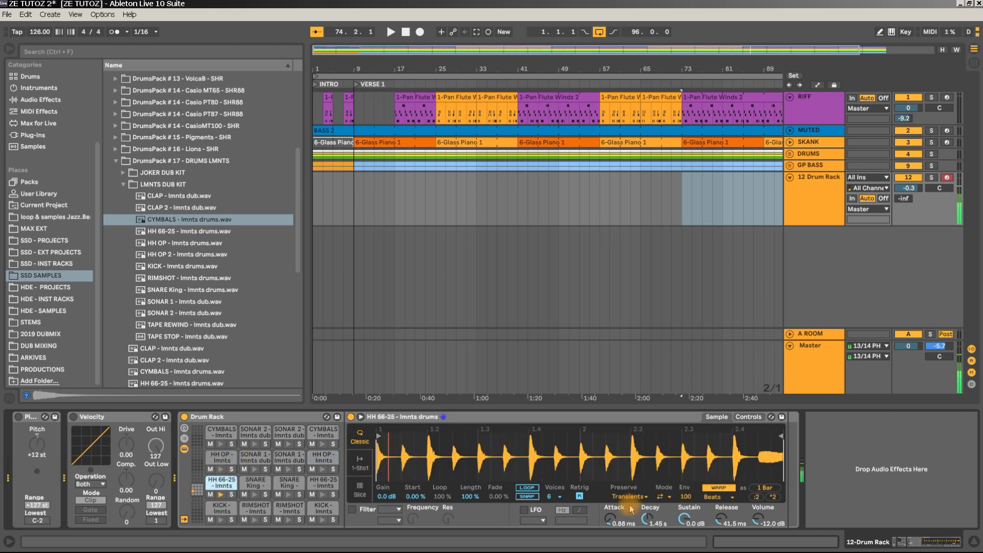
# - Set the volume of the HH OP samples on pads G#1 and B1 to -18 dB
pyautogui.click(760, 520)
pyautogui.write('-')
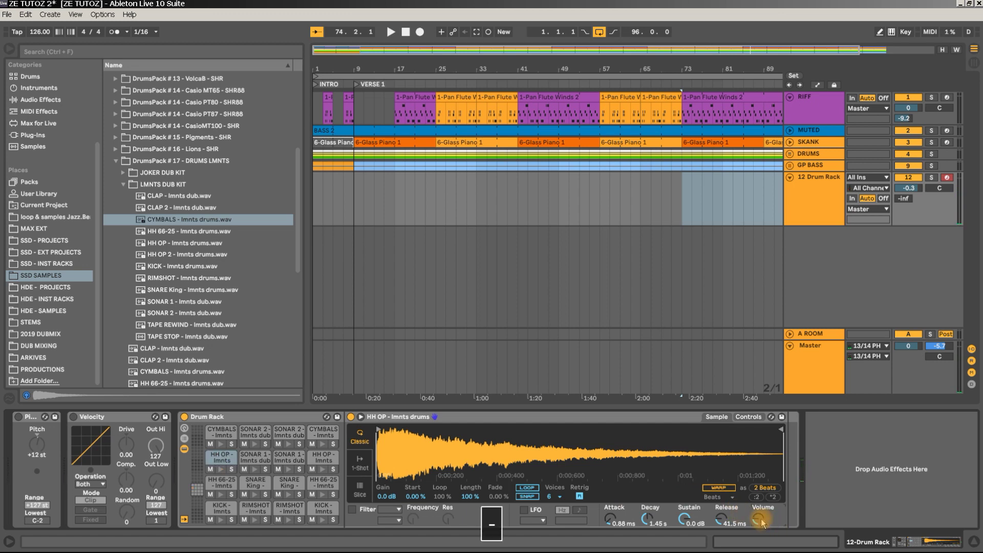
pyautogui.write('18')
pyautogui.press('Return')
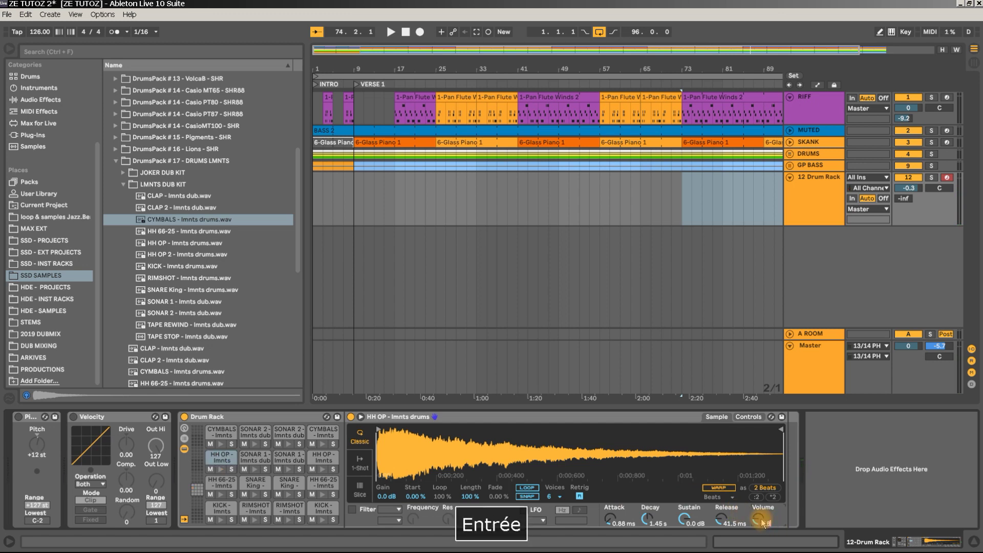
pyautogui.click(322, 458)
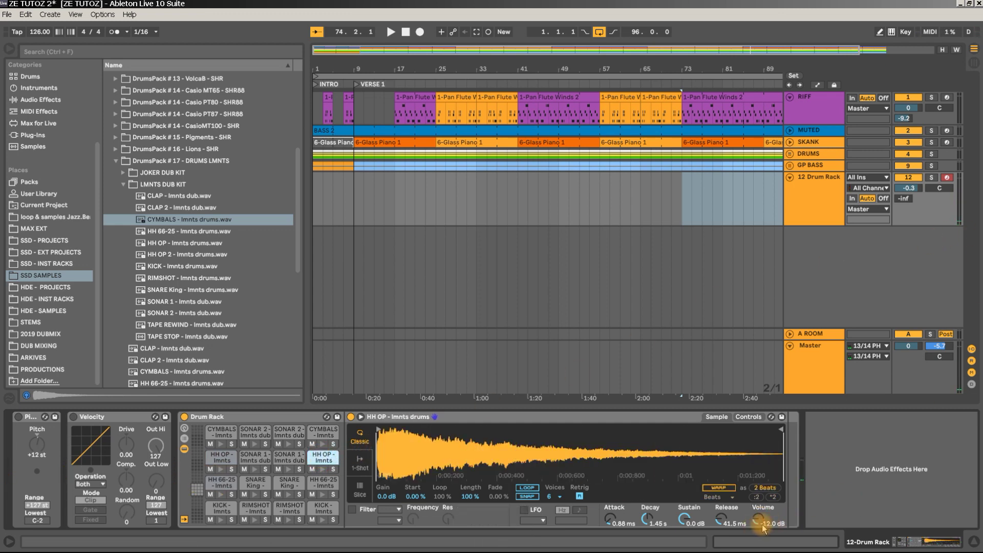
pyautogui.write('-18')
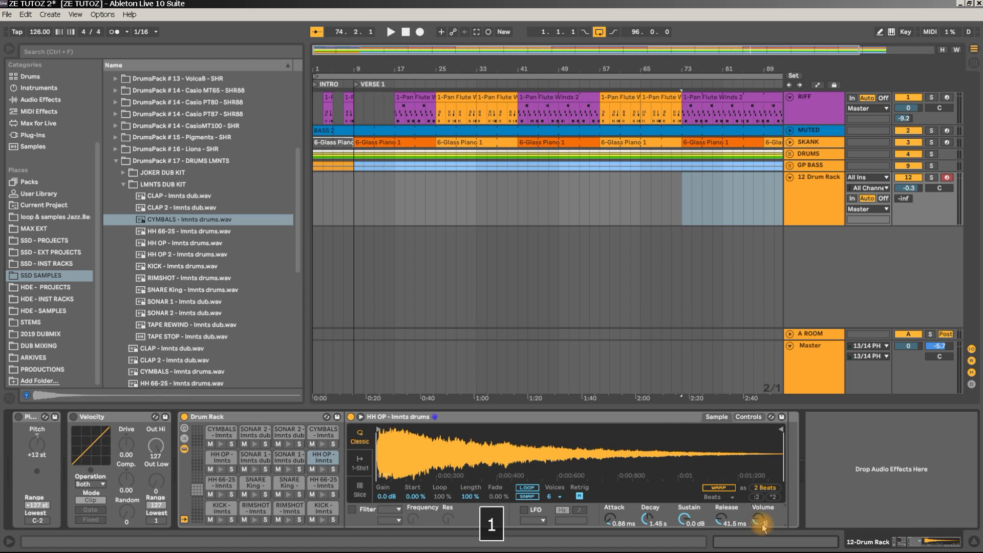
pyautogui.press('Return')
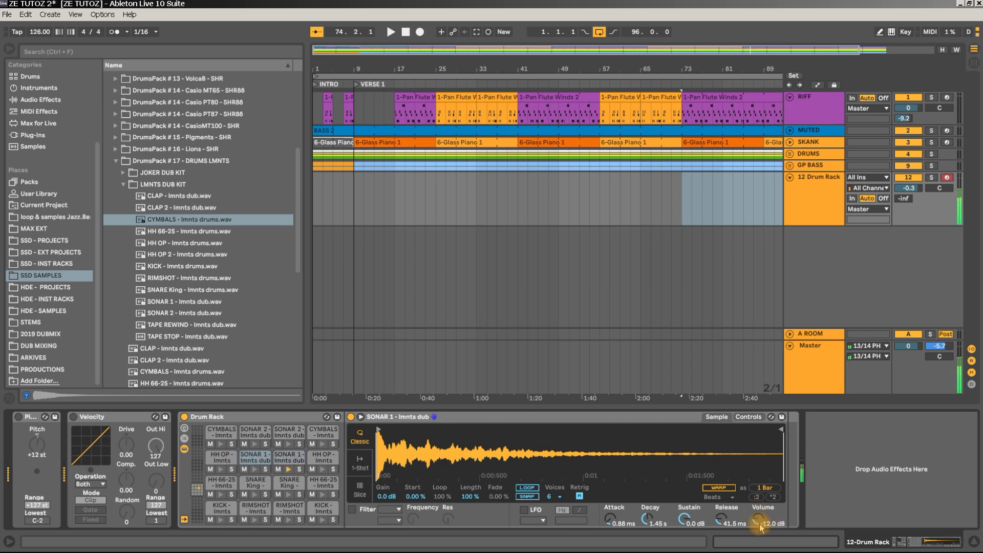
# - Reset the envelope of SONAR 1 on pad A#1 to 0.00 ms attack, 600 ms decay, 0.0 dB sustain and 50.0 ms release
pyautogui.doubleClick(720, 520)
pyautogui.click(683, 520)
pyautogui.doubleClick(644, 521)
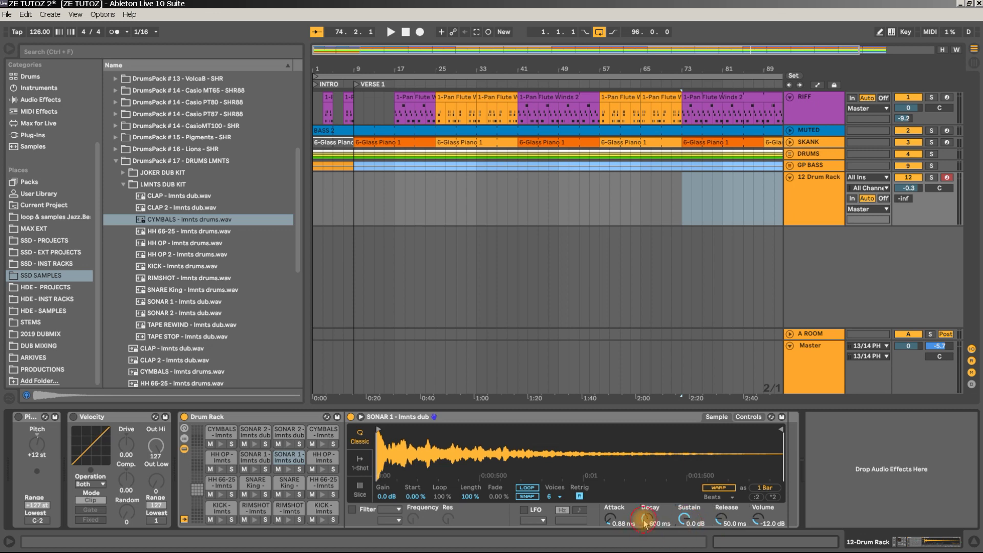
pyautogui.click(609, 523)
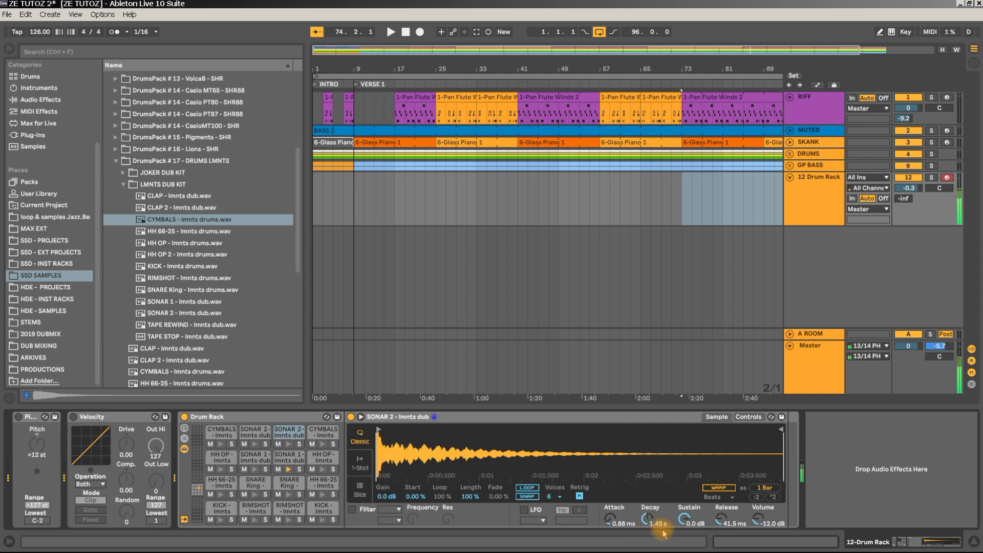
# - Try a 60.0 s release on the SONAR 1 pads A1 and A#1, and return both releases to 50.0 ms
pyautogui.moveTo(724, 521); pyautogui.dragTo(725, 521)
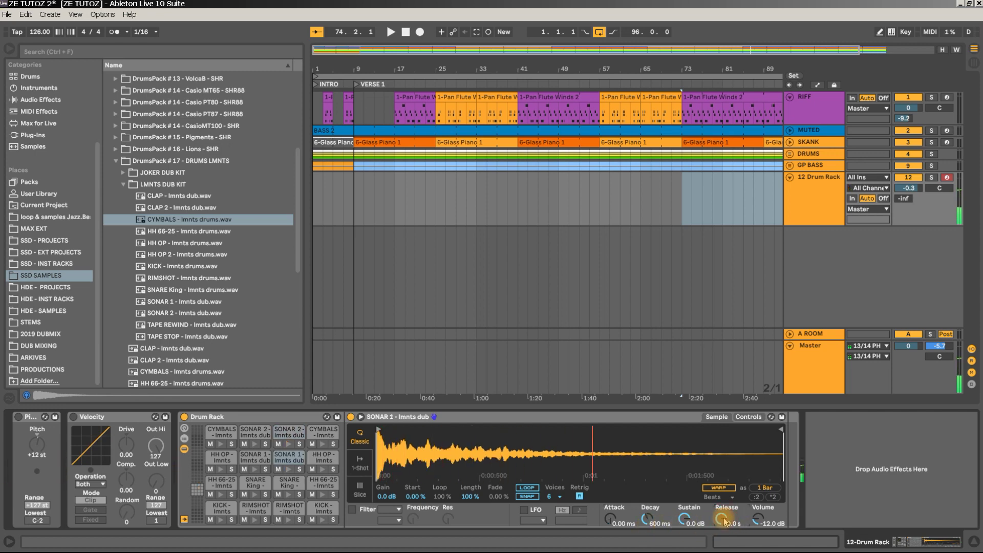
pyautogui.moveTo(724, 521); pyautogui.dragTo(724, 498)
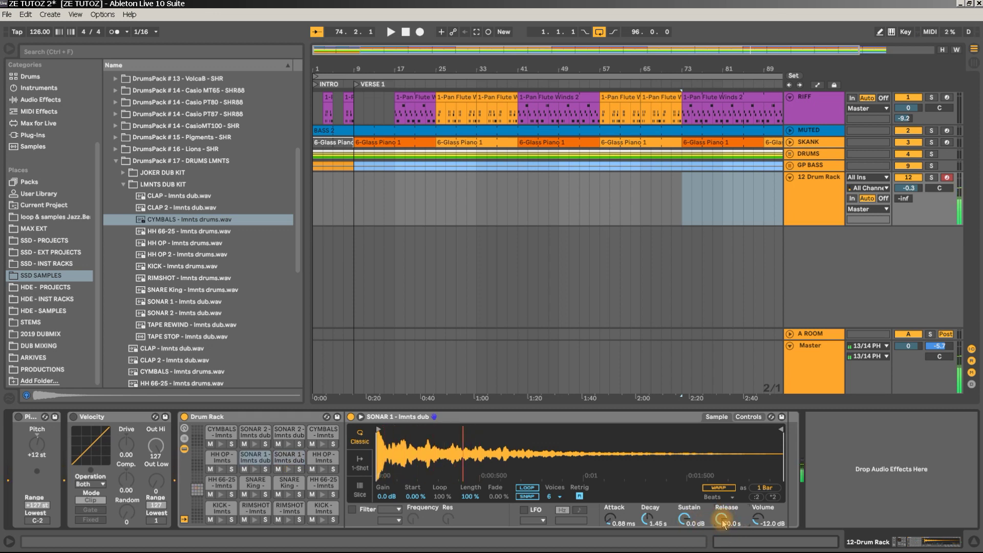
pyautogui.moveTo(723, 524); pyautogui.dragTo(725, 524)
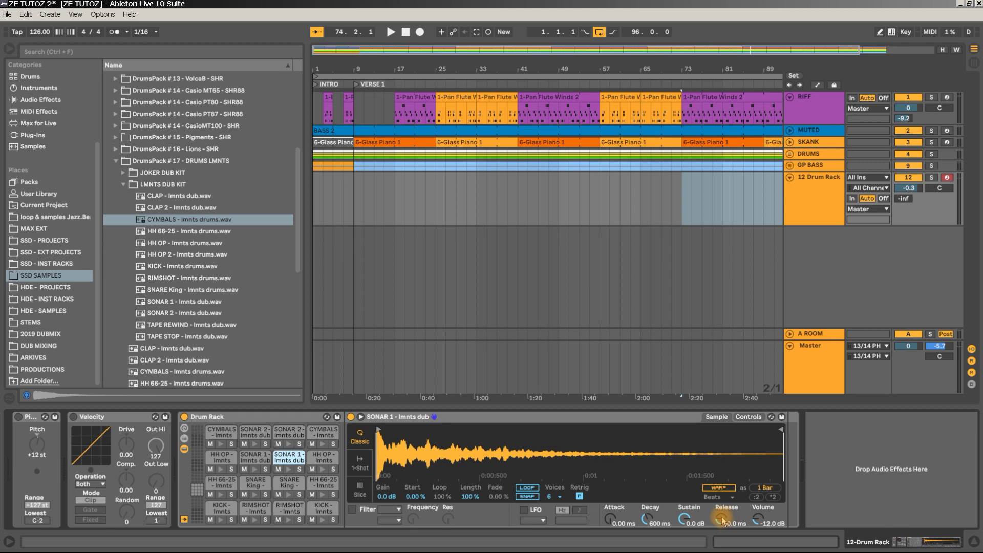
pyautogui.click(688, 522)
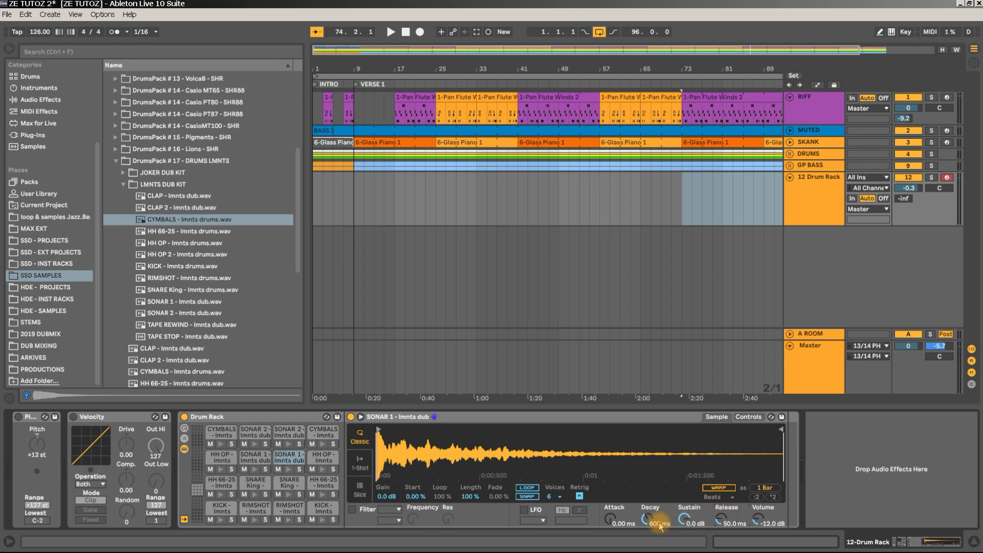
pyautogui.moveTo(657, 525); pyautogui.dragTo(657, 524)
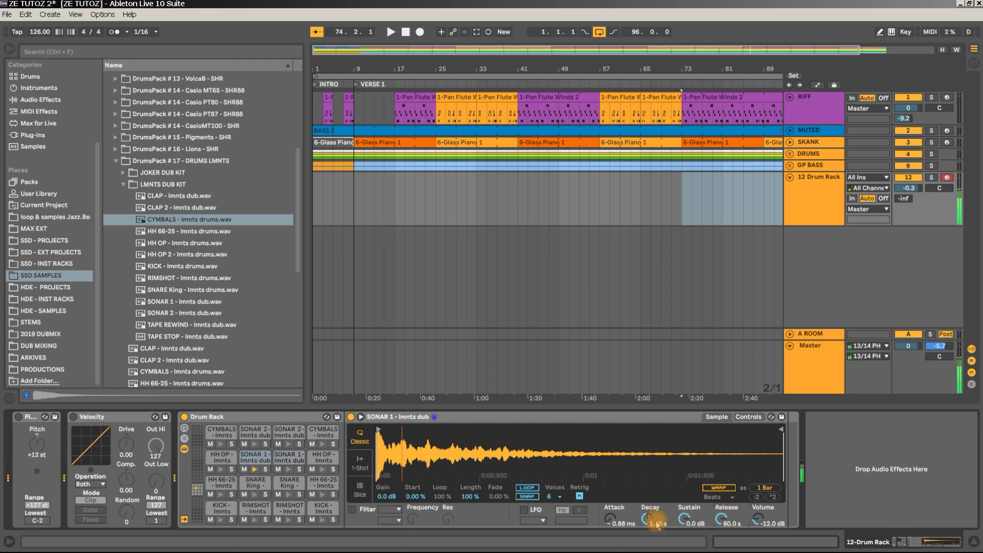
pyautogui.click(255, 455)
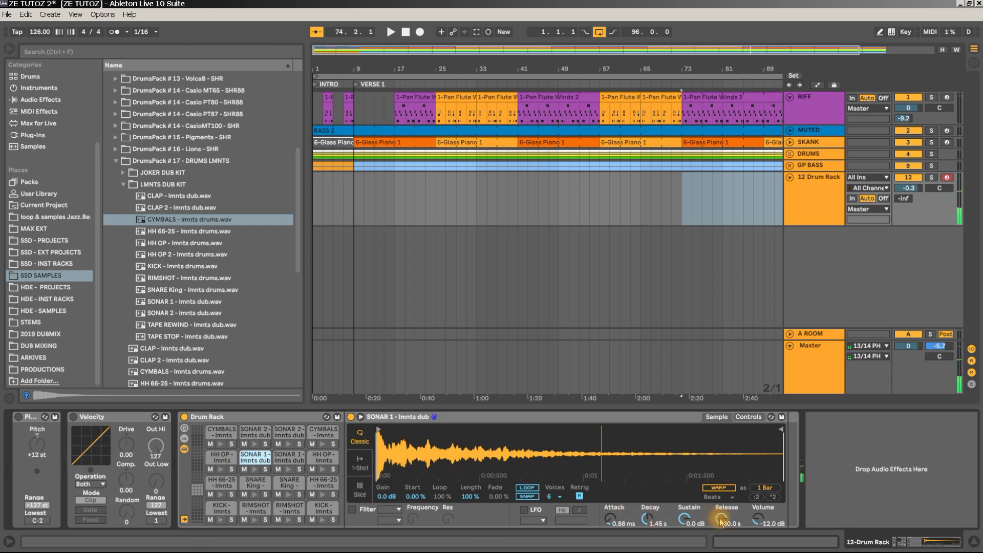
pyautogui.moveTo(716, 518); pyautogui.dragTo(722, 522)
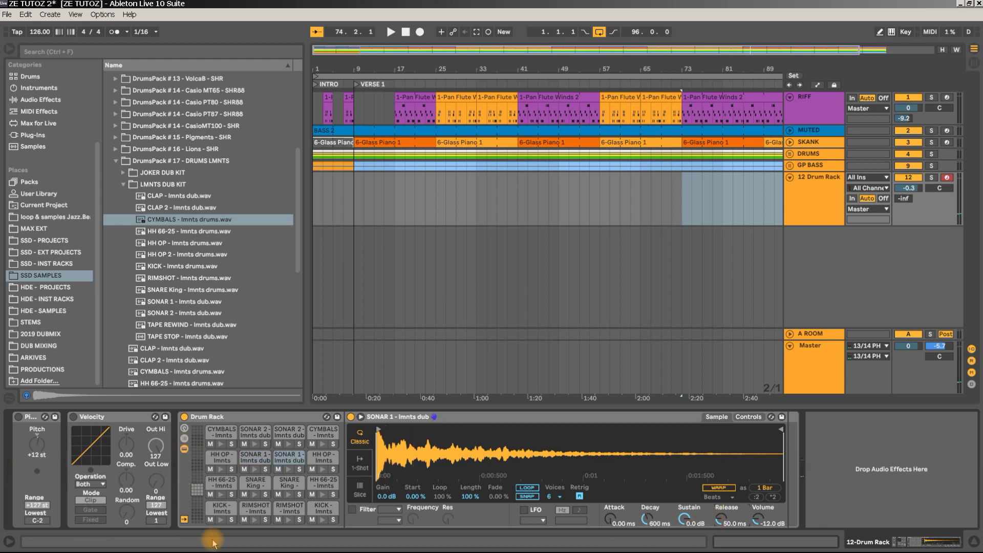
# - Raise the release of the SNARE King samples on pads F1 and F#1 to 60.0 s
pyautogui.click(254, 488)
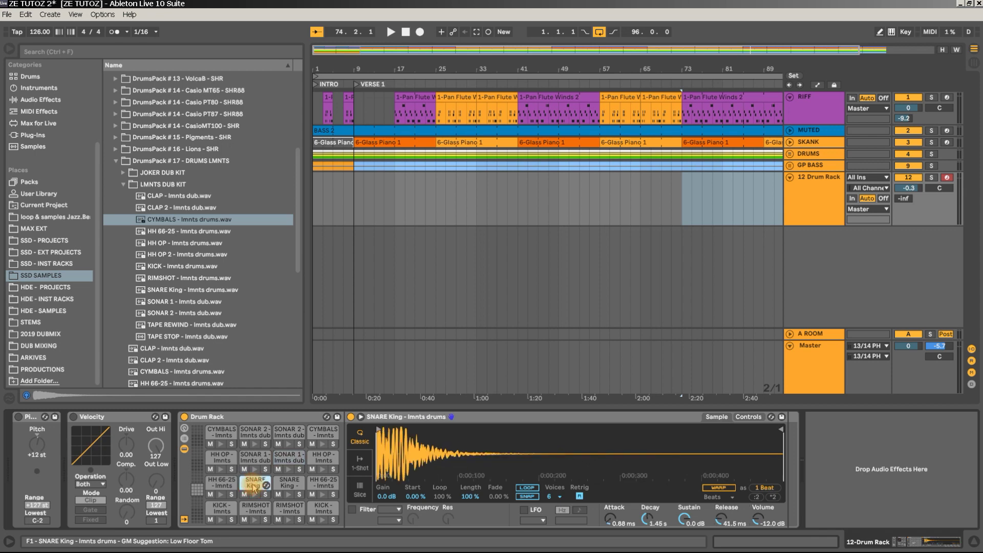
pyautogui.click(255, 488)
pyautogui.moveTo(726, 520)
pyautogui.mouseDown()
pyautogui.moveTo(725, 507)
pyautogui.moveTo(724, 523)
pyautogui.mouseUp()
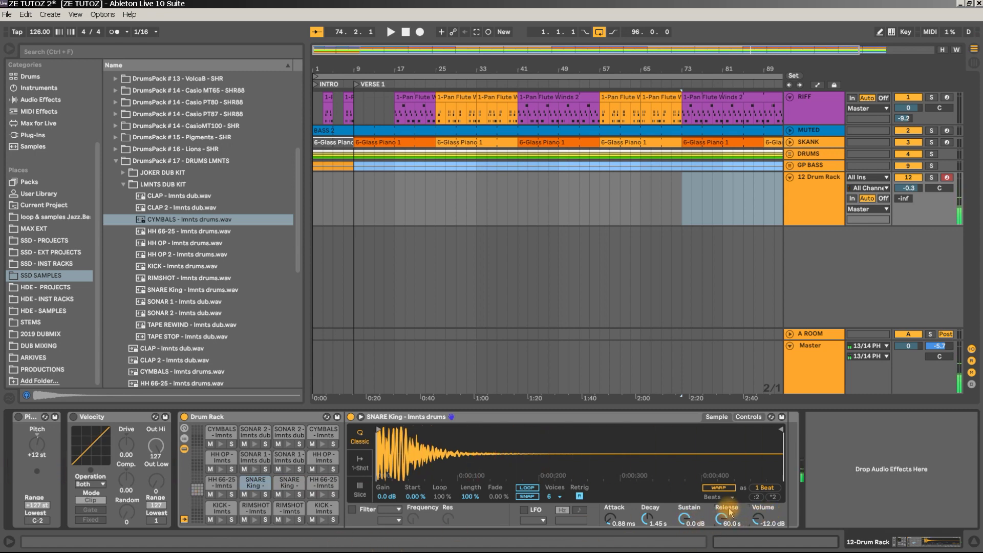
pyautogui.click(286, 490)
pyautogui.moveTo(721, 518); pyautogui.dragTo(729, 440)
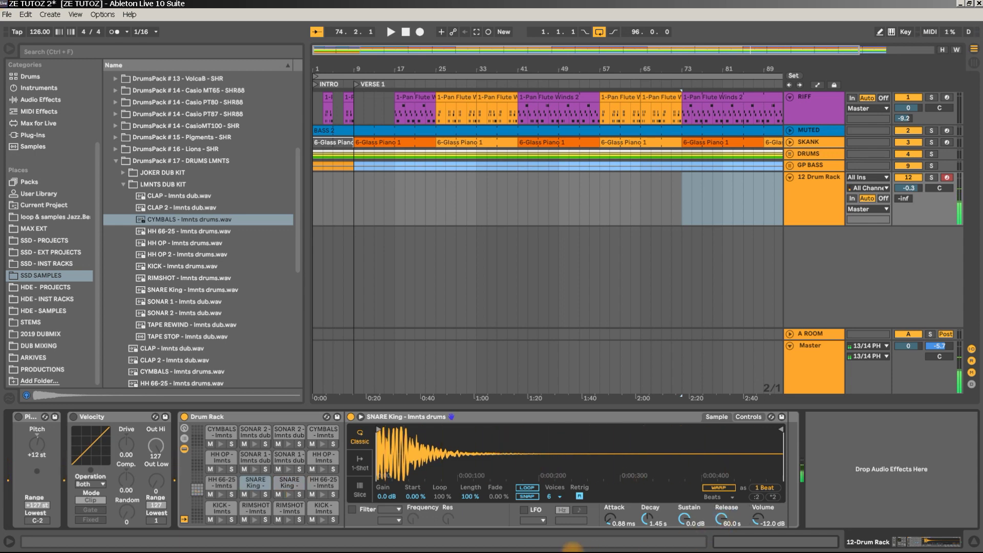
# - Raise the release to 60.0 s on the RIMSHOT, KICK and CYMBALS pads, including both kicks on C1 and D#1
pyautogui.moveTo(722, 520); pyautogui.dragTo(722, 460)
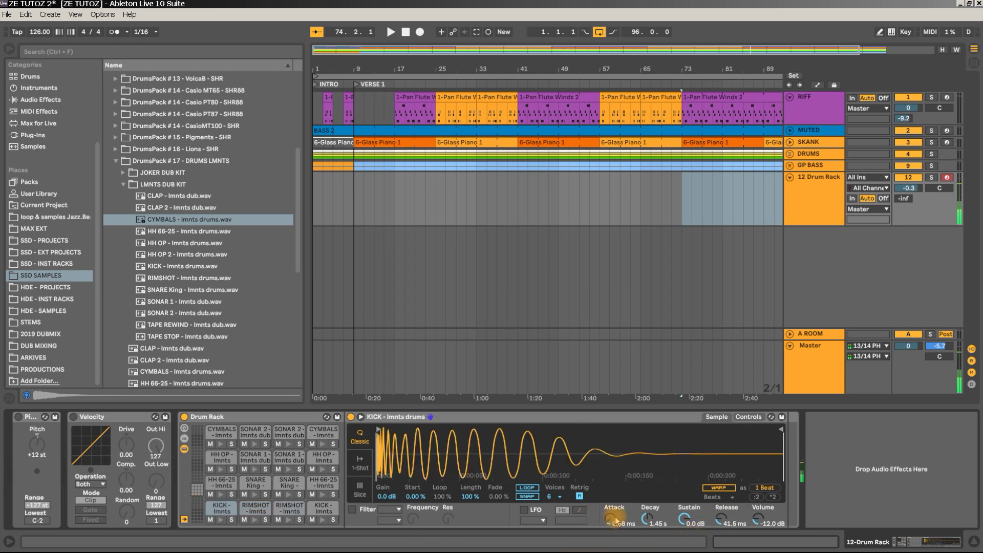
pyautogui.moveTo(722, 518); pyautogui.dragTo(721, 481)
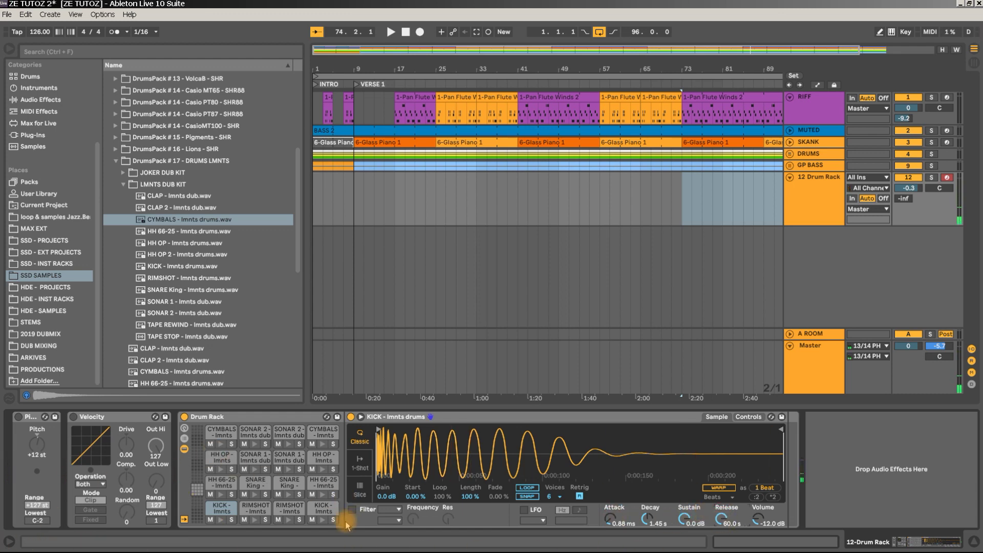
pyautogui.click(323, 512)
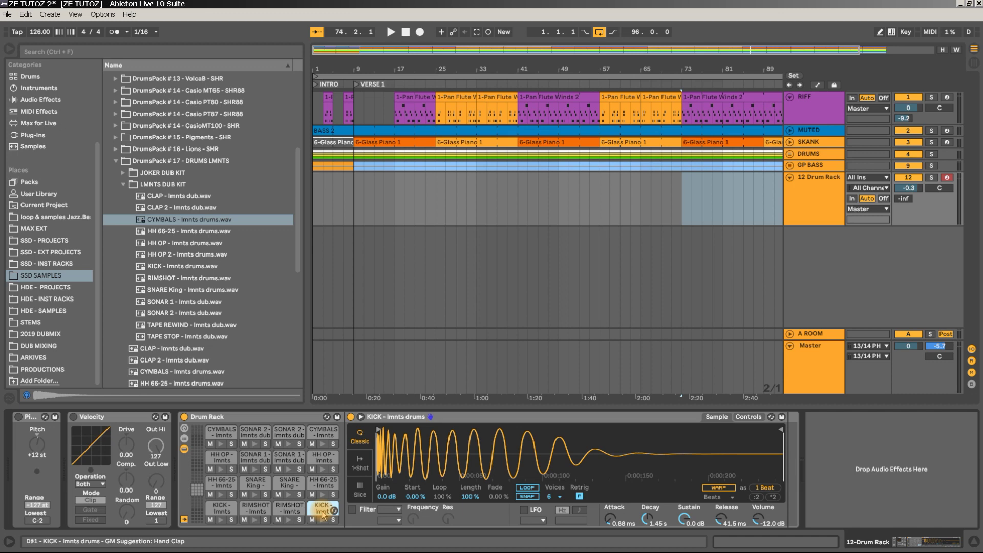
pyautogui.moveTo(721, 521); pyautogui.dragTo(722, 504)
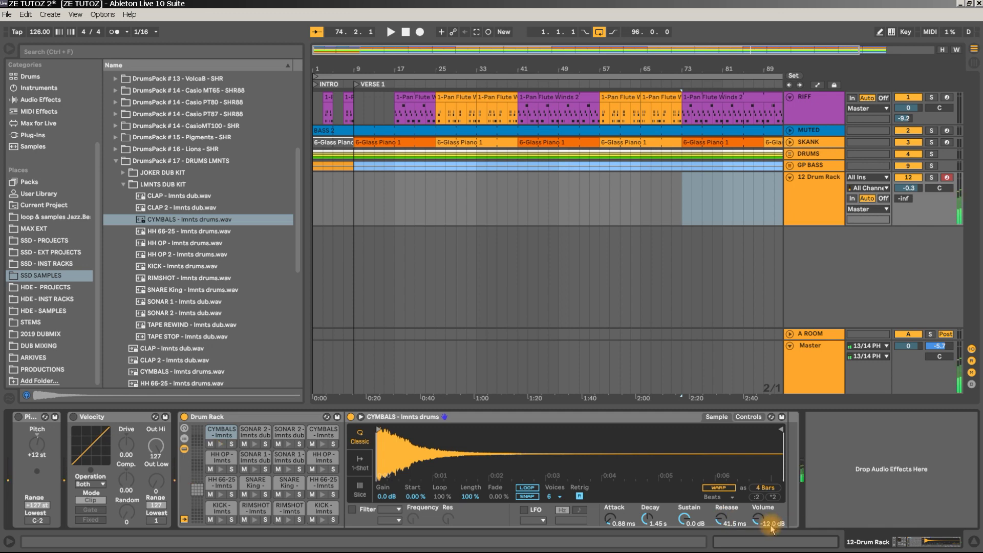
pyautogui.moveTo(719, 521); pyautogui.dragTo(722, 525)
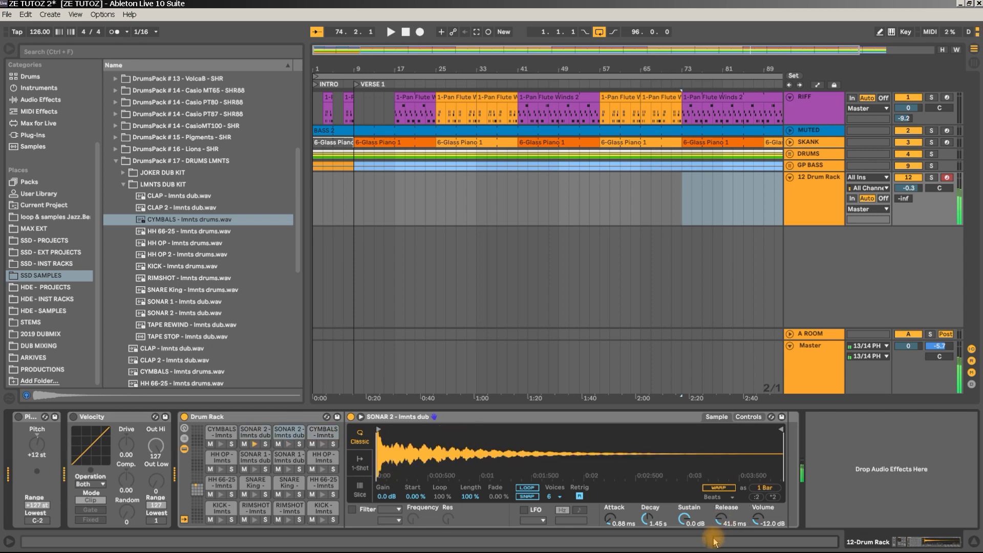
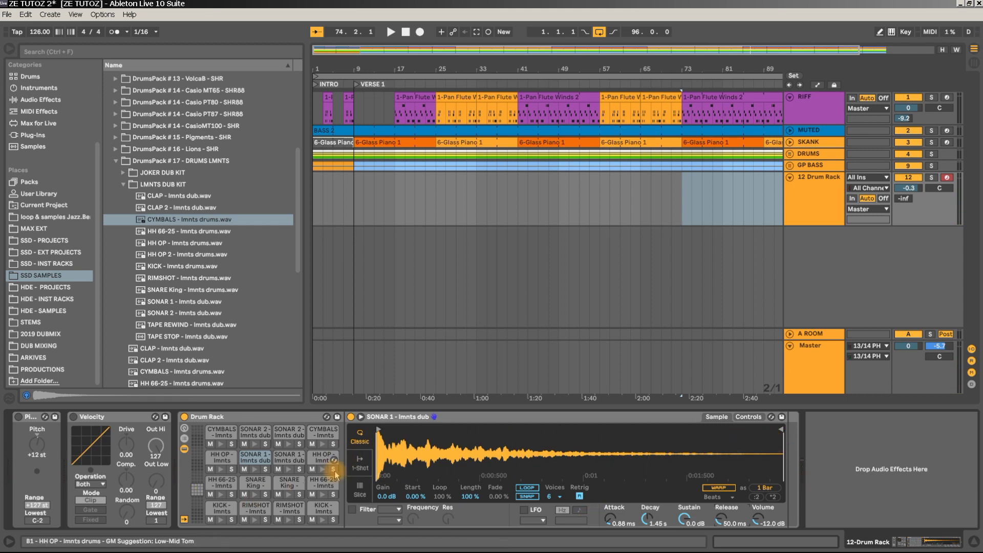
# - Set the volume of the CYMBALS samples on pads C2 and D#2 to -18 dB
pyautogui.click(757, 513)
pyautogui.write('-18')
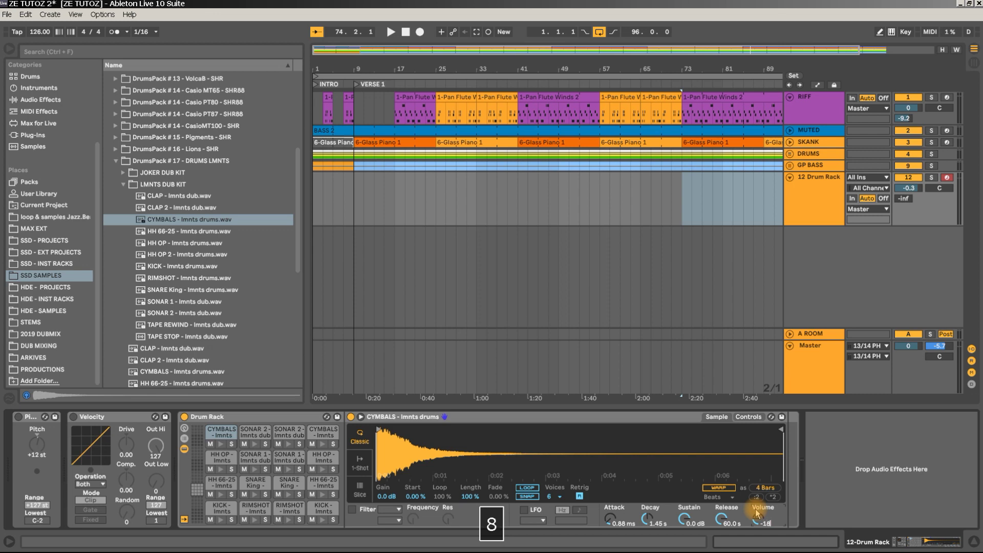
pyautogui.press('Return')
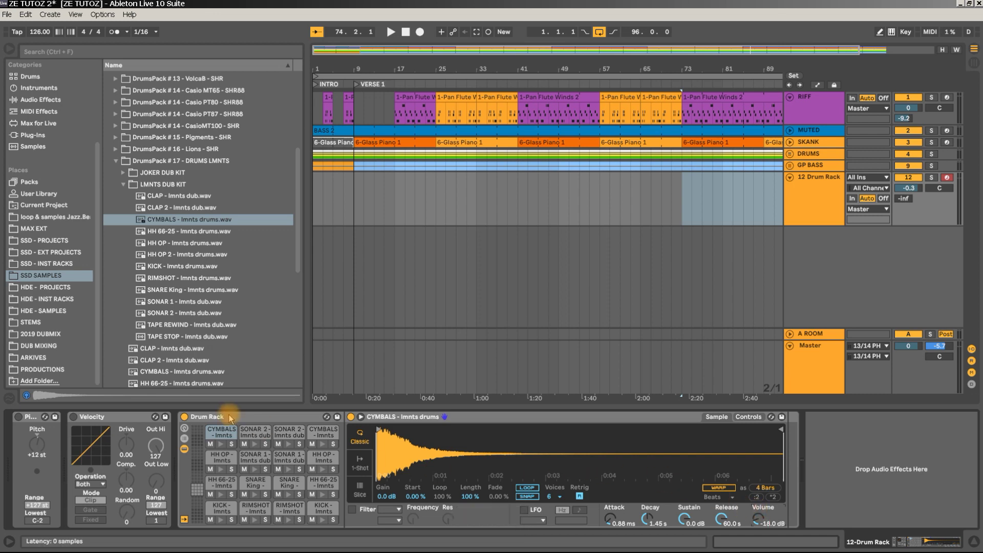
pyautogui.click(312, 440)
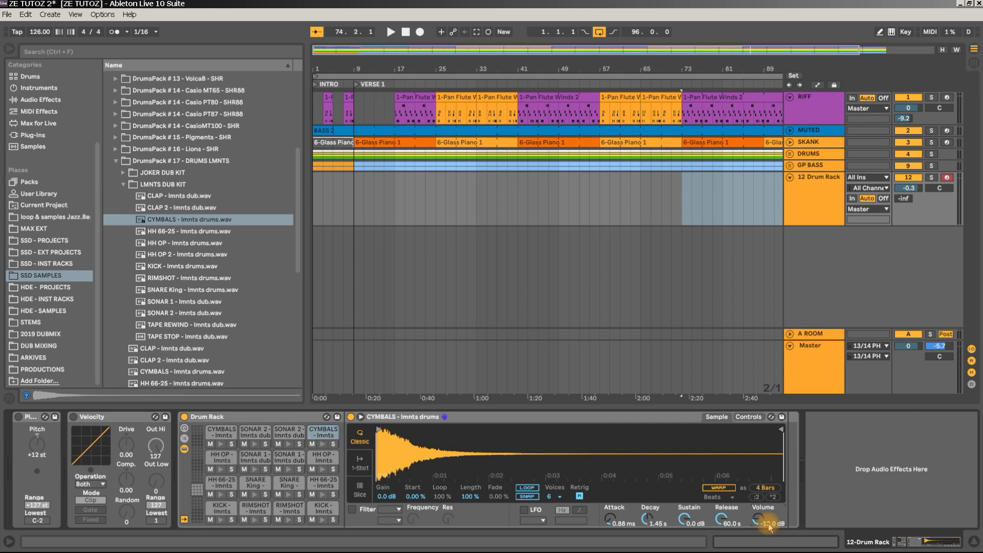
pyautogui.write('8')
pyautogui.press('Return')
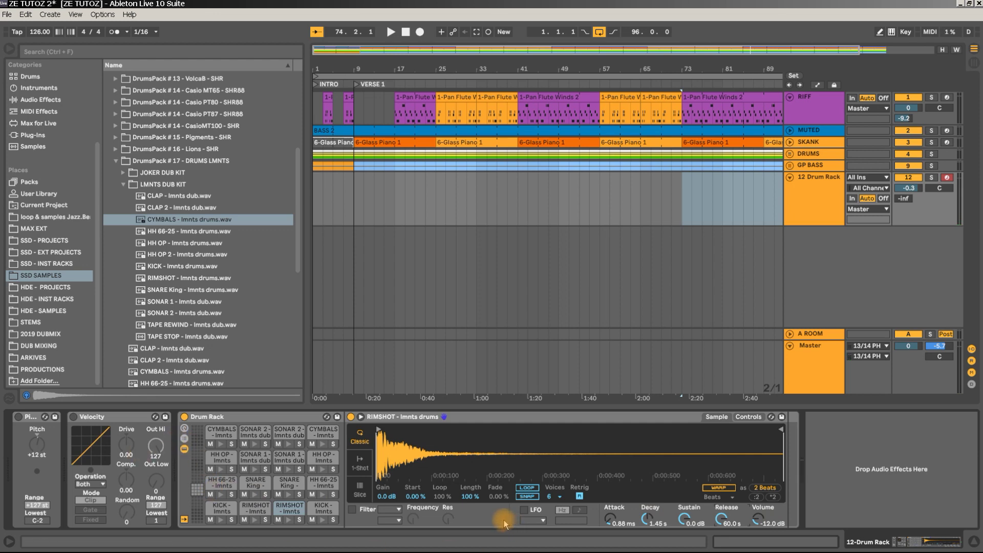
# - Unfold the 12 Drum Rack track's pad chains in the Session view mixer, narrowing the browser to make room for them
pyautogui.click(13, 51)
pyautogui.press('Tab')
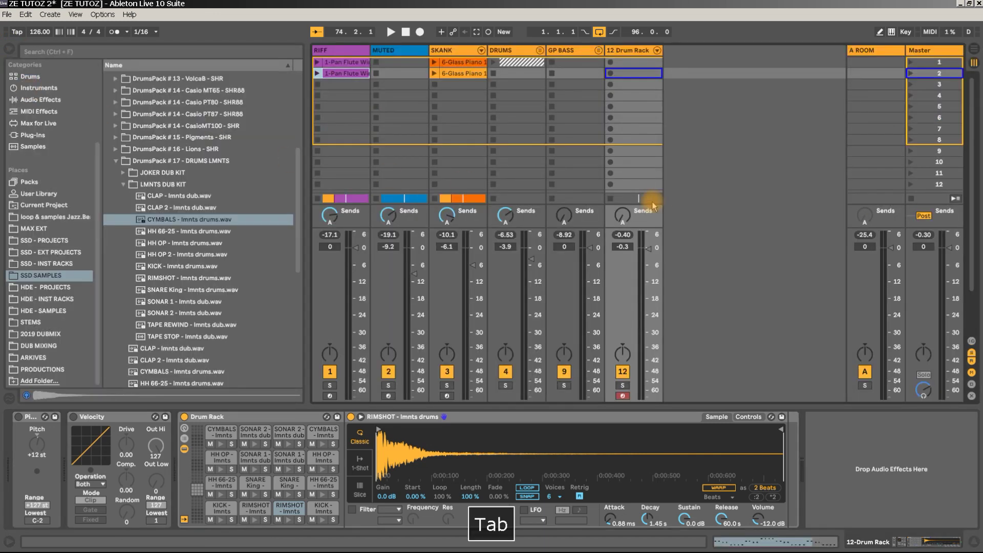
pyautogui.moveTo(307, 156); pyautogui.dragTo(108, 158)
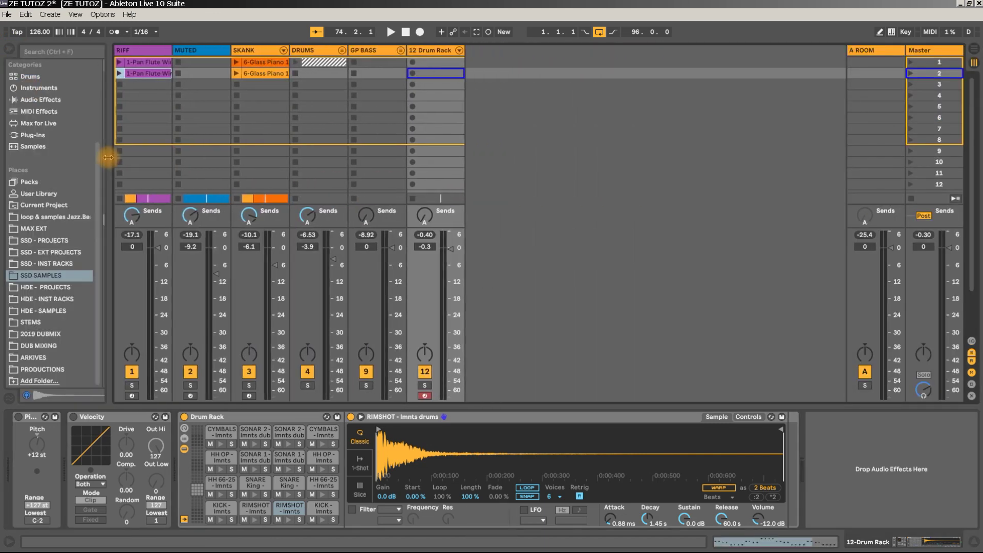
pyautogui.click(432, 51)
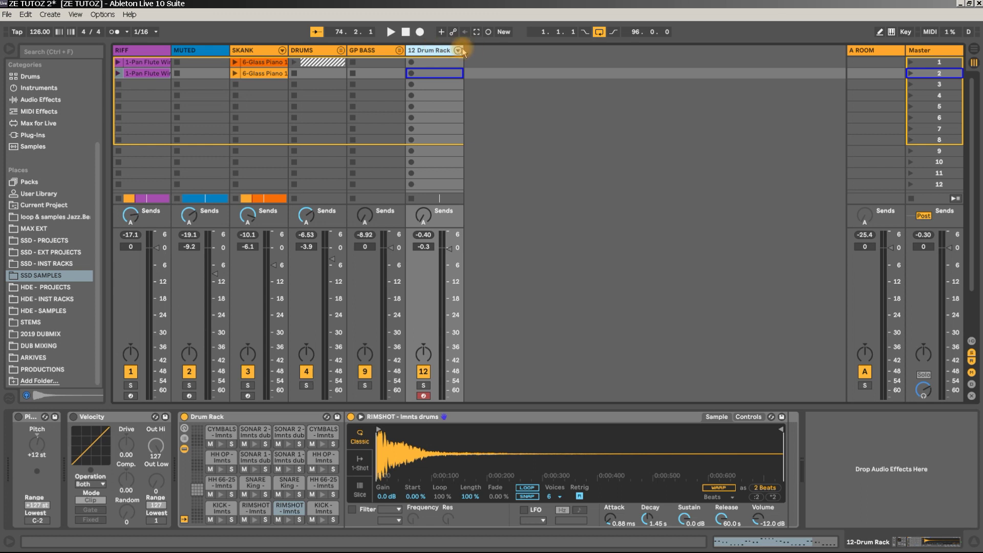
pyautogui.click(458, 49)
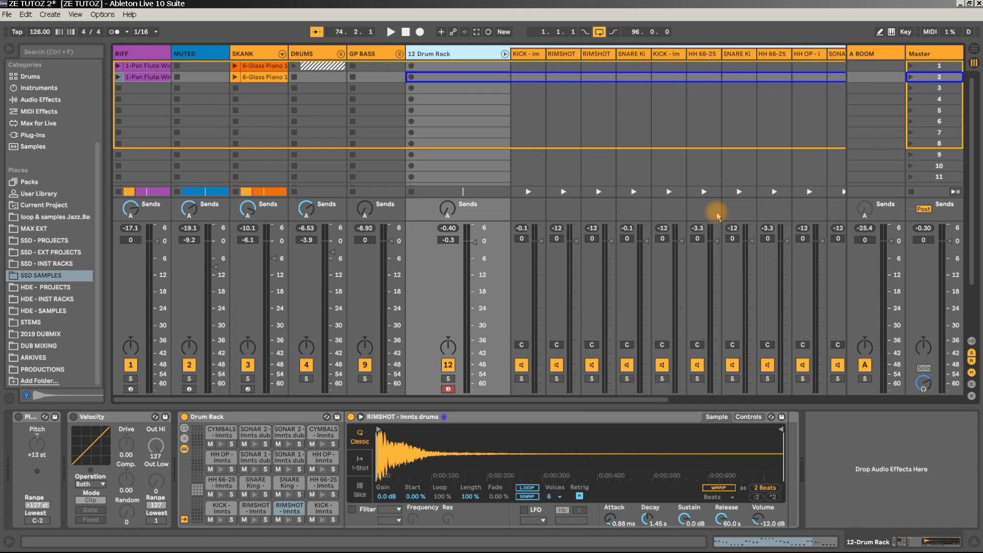
pyautogui.moveTo(629, 403); pyautogui.dragTo(794, 399)
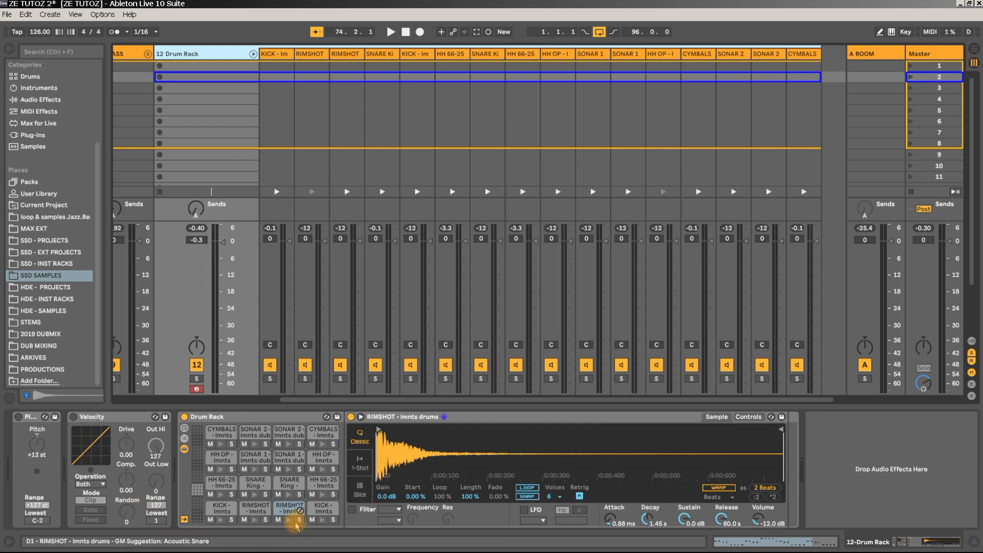
# - Reorder the Drum Rack chains so the second KICK follows the first, with both HH 66-25 chains directly after them
pyautogui.click(283, 54)
pyautogui.moveTo(416, 58); pyautogui.dragTo(300, 58)
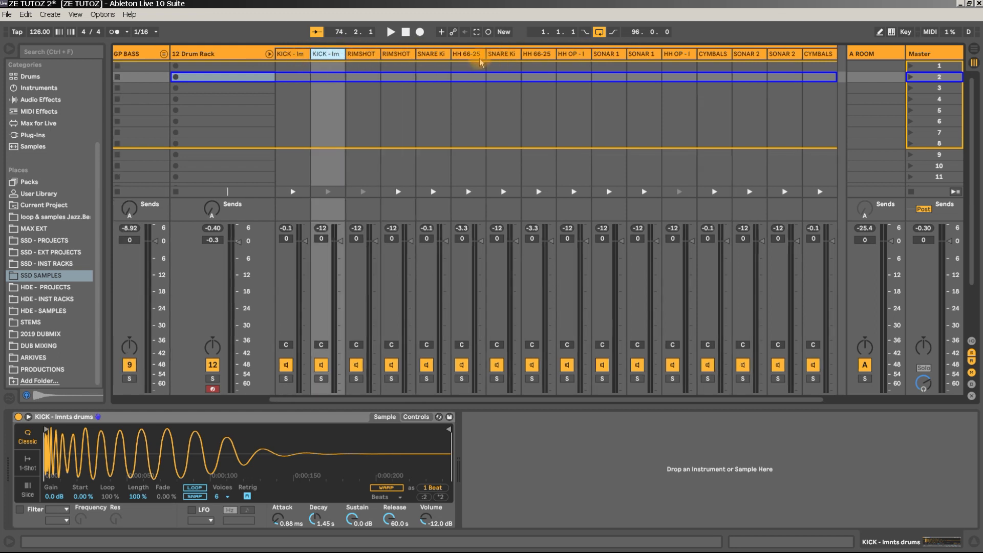
pyautogui.moveTo(466, 58); pyautogui.dragTo(354, 61)
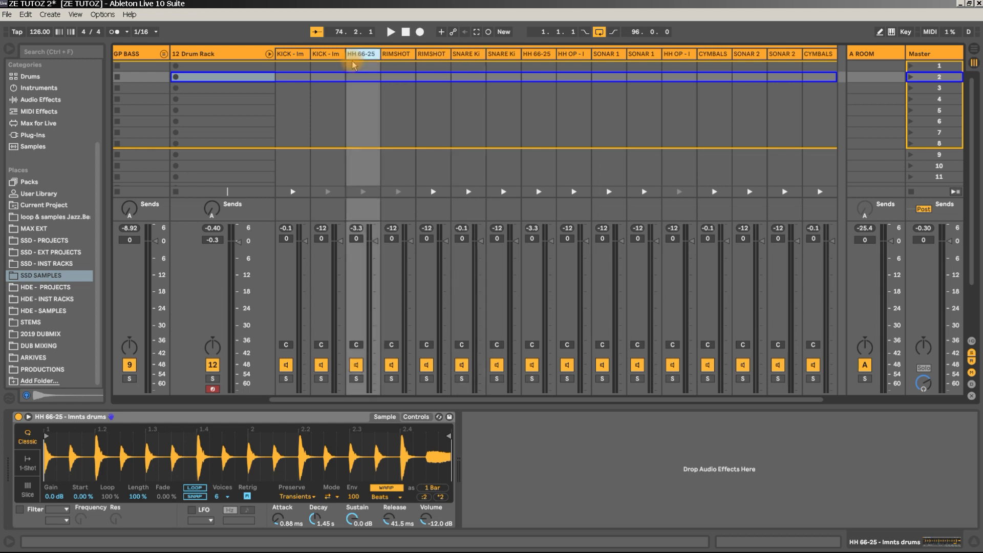
pyautogui.moveTo(528, 60); pyautogui.dragTo(392, 57)
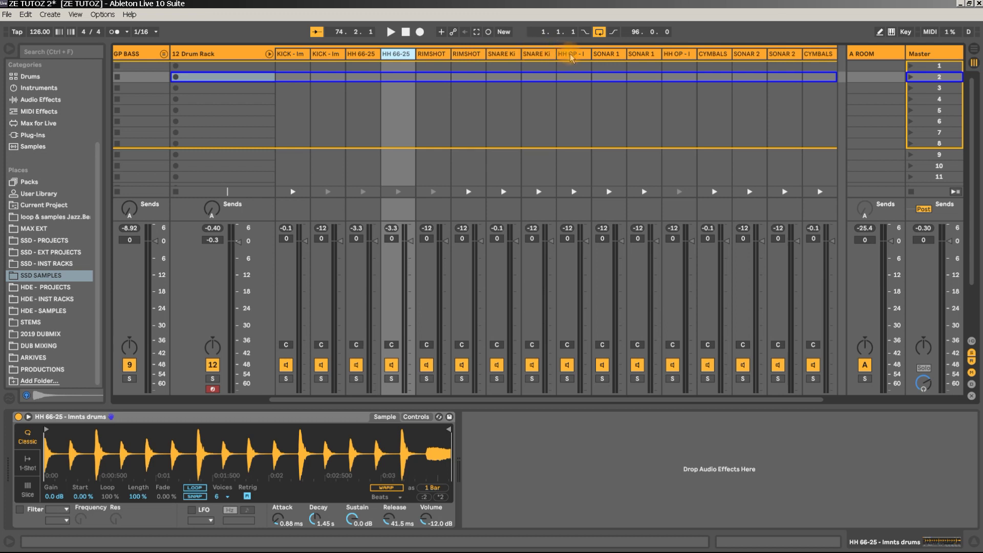
# - Move both HH OP chains and both CYMBALS chains in among the hi-hats, ahead of the RIMSHOT chains, keeping identical samples side by side
pyautogui.moveTo(572, 58); pyautogui.dragTo(390, 58)
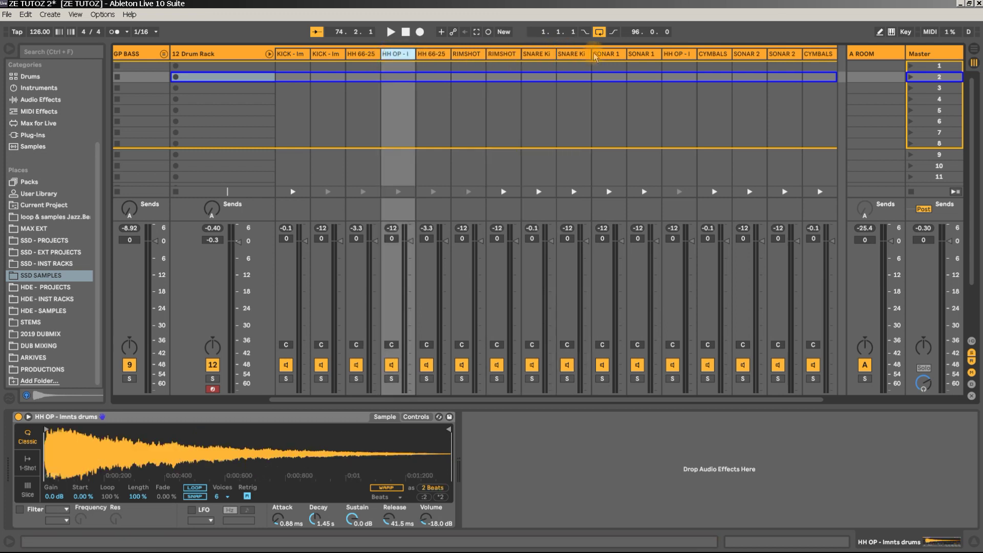
pyautogui.moveTo(677, 58); pyautogui.dragTo(419, 57)
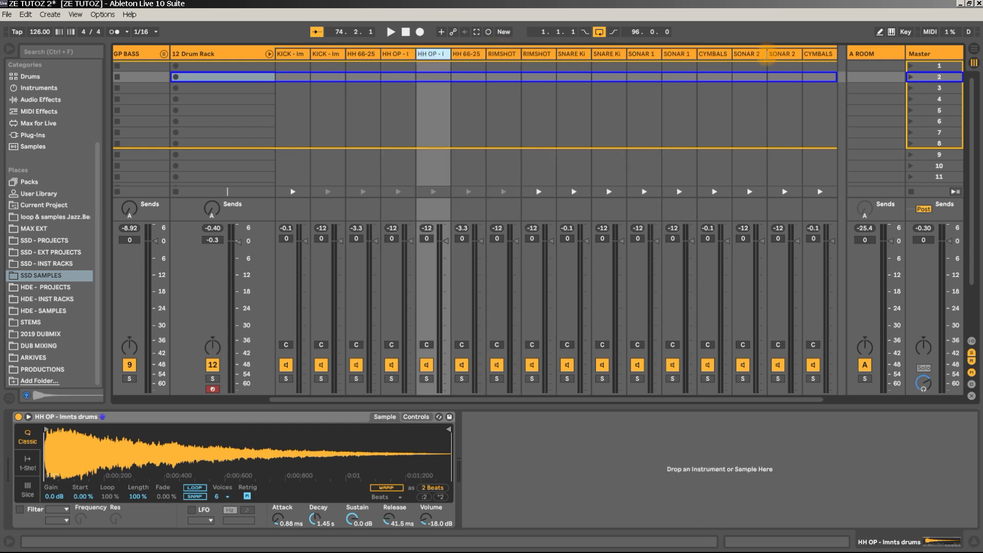
pyautogui.moveTo(717, 55); pyautogui.dragTo(448, 61)
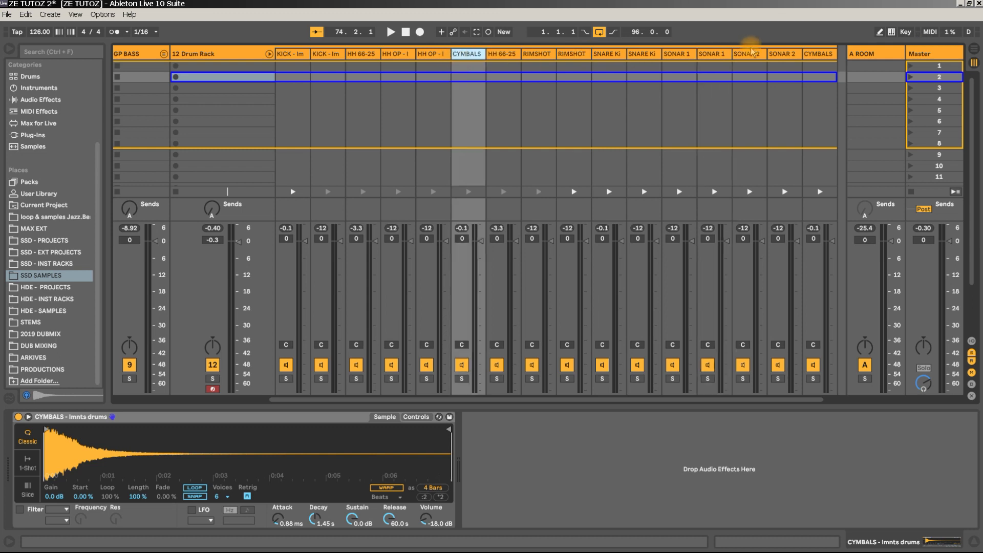
pyautogui.moveTo(819, 56); pyautogui.dragTo(383, 56)
pyautogui.click(543, 56)
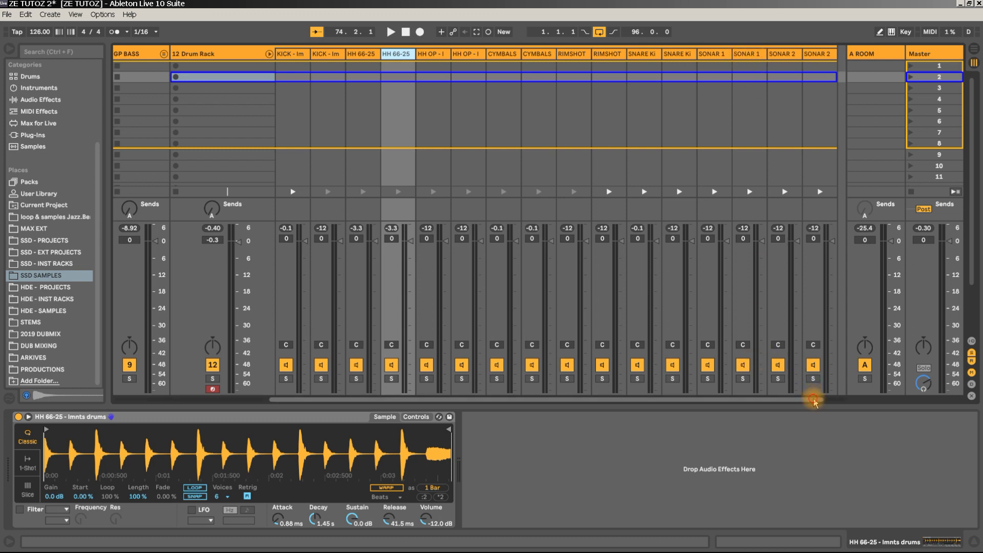
pyautogui.moveTo(813, 401); pyautogui.dragTo(840, 398)
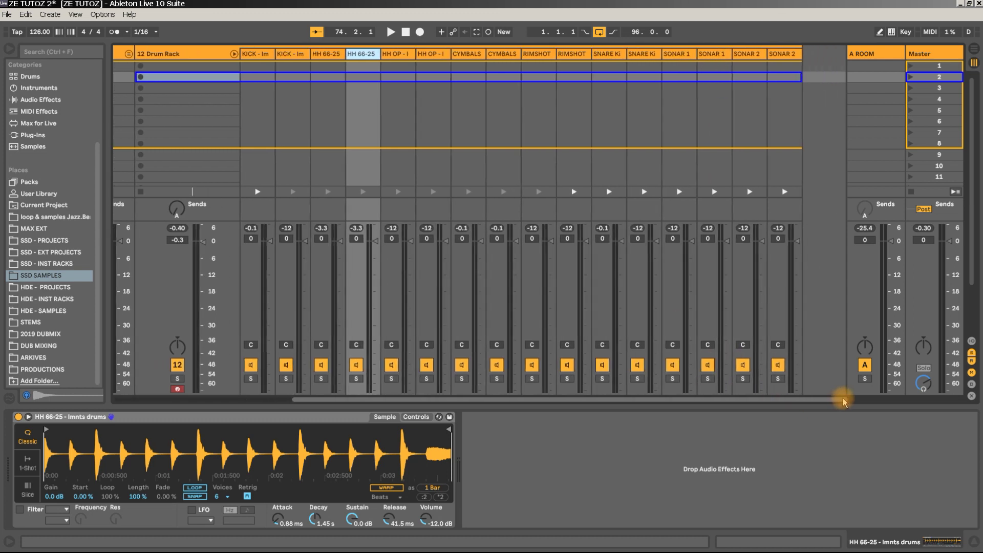
pyautogui.click(265, 55)
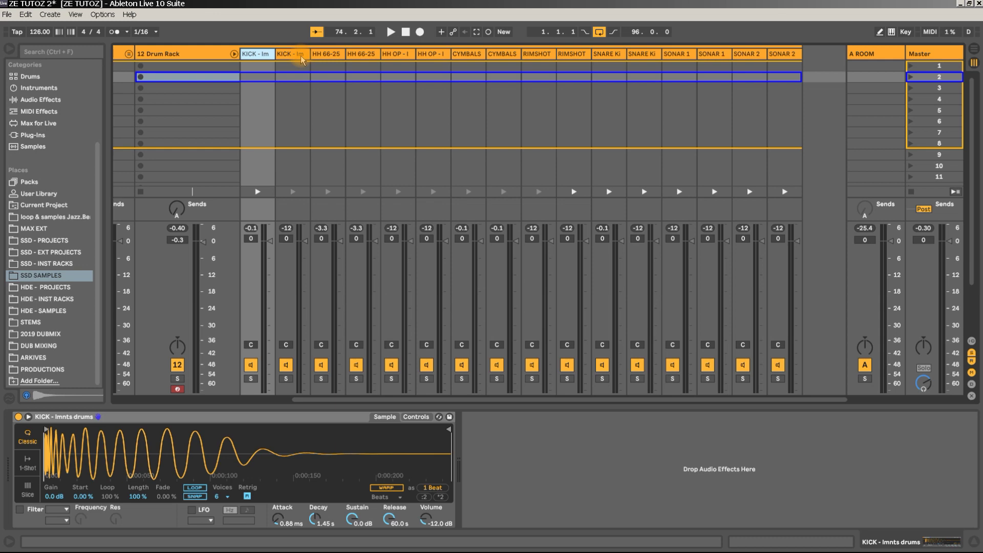
pyautogui.click(210, 55)
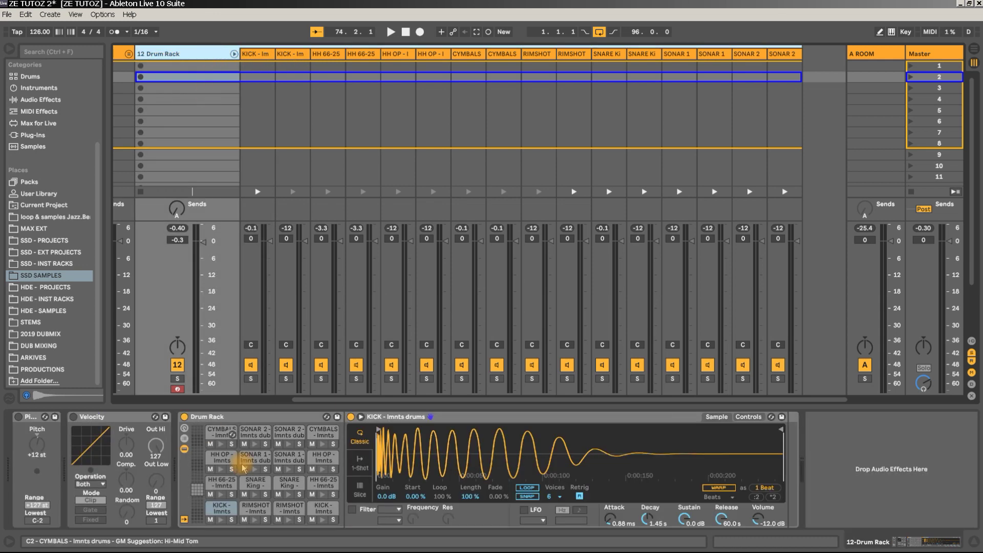
pyautogui.click(234, 54)
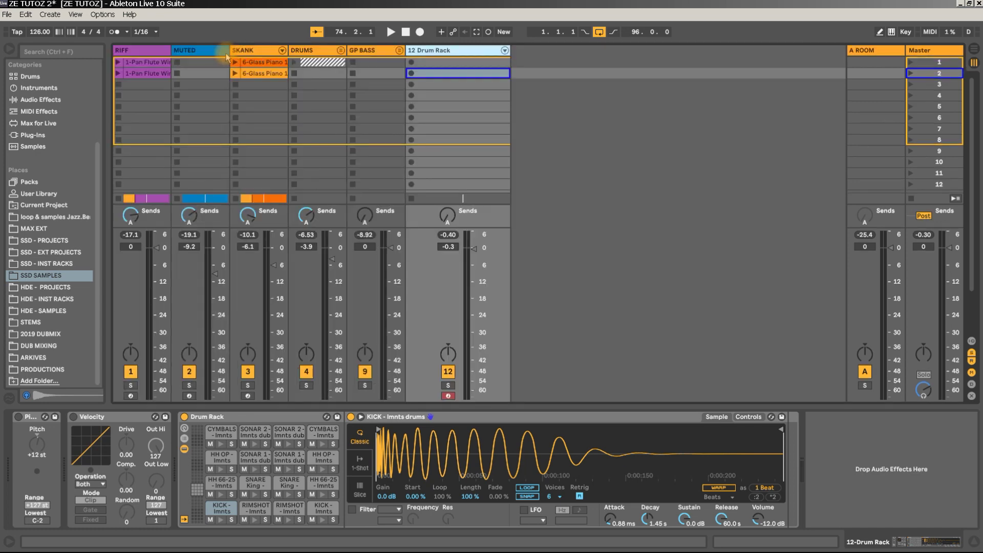
pyautogui.click(505, 51)
# - Group the two KICK chains of the 12 Drum Rack track into a nested rack
pyautogui.click(537, 57)
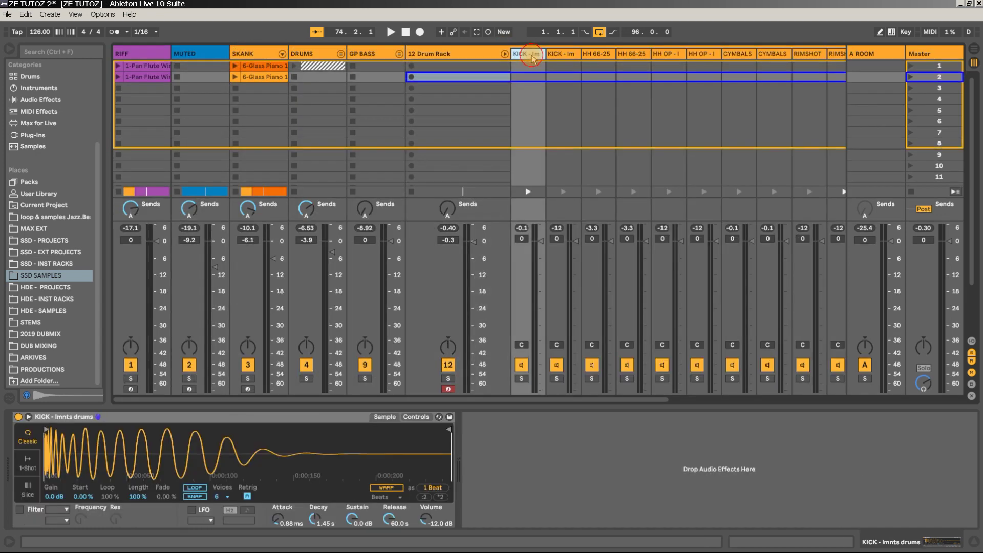
pyautogui.keyDown('shift'); pyautogui.click(565, 57); pyautogui.keyUp('shift')
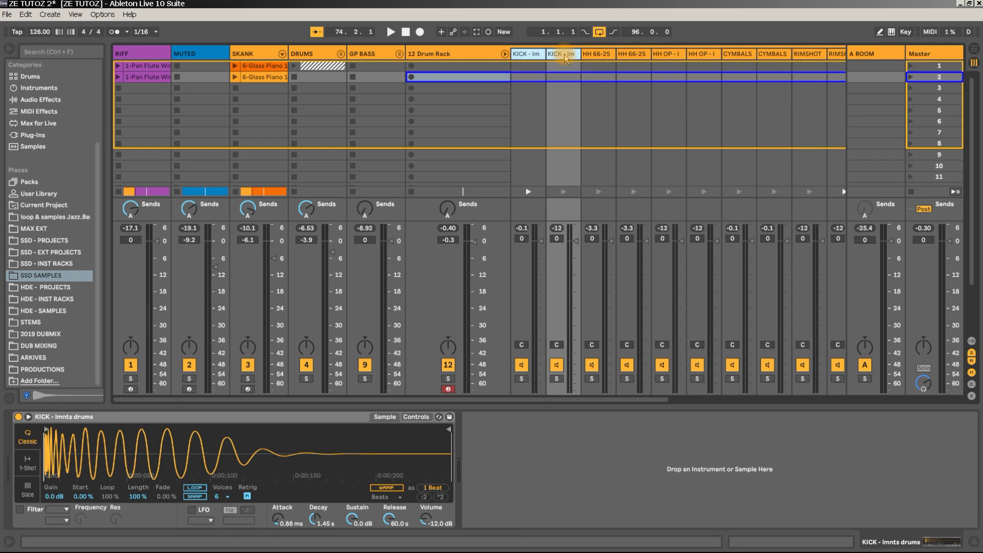
pyautogui.hotkey('ctrl', 'g')
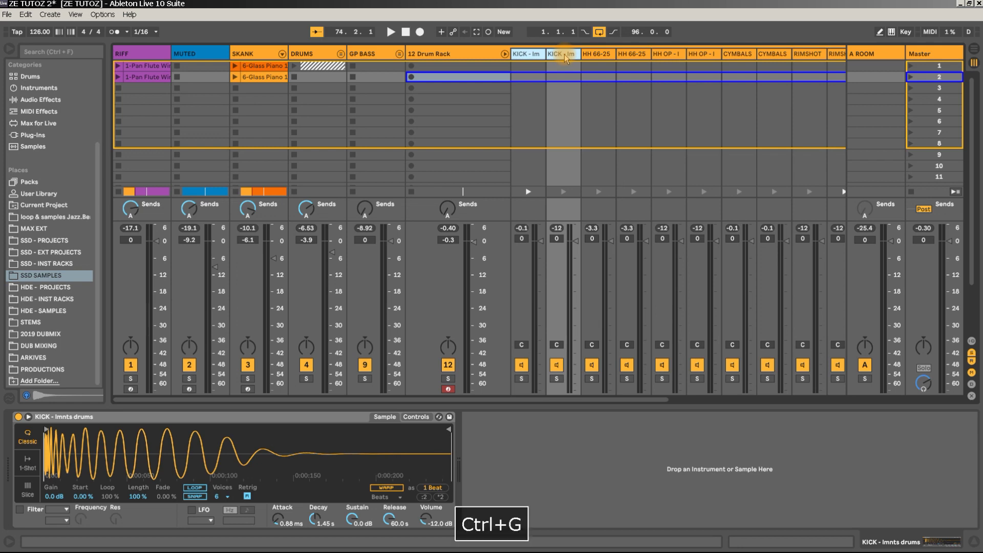
# - Rename the kick group GP KICK and give it a dark gold colour
pyautogui.click(527, 54)
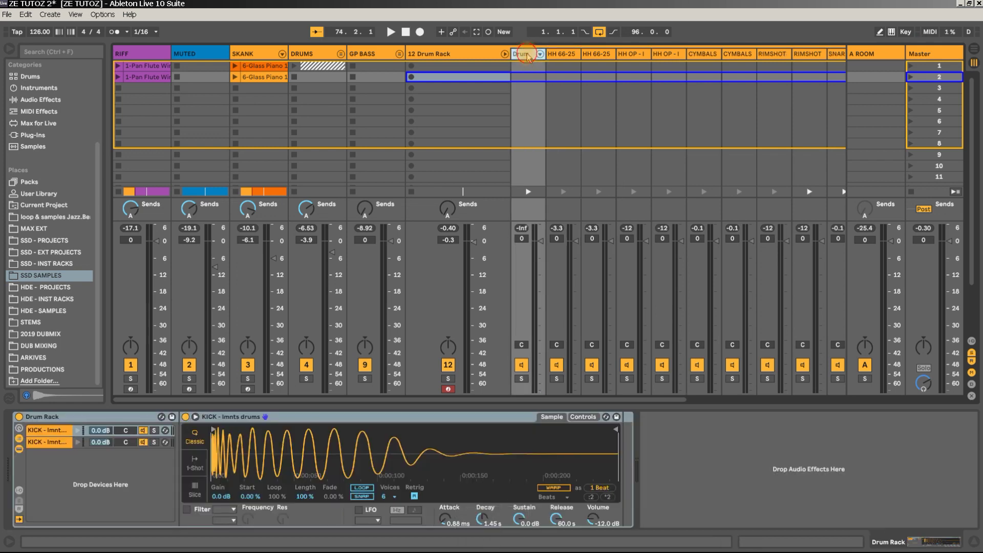
pyautogui.hotkey('ctrl', 'r')
pyautogui.write('GP ')
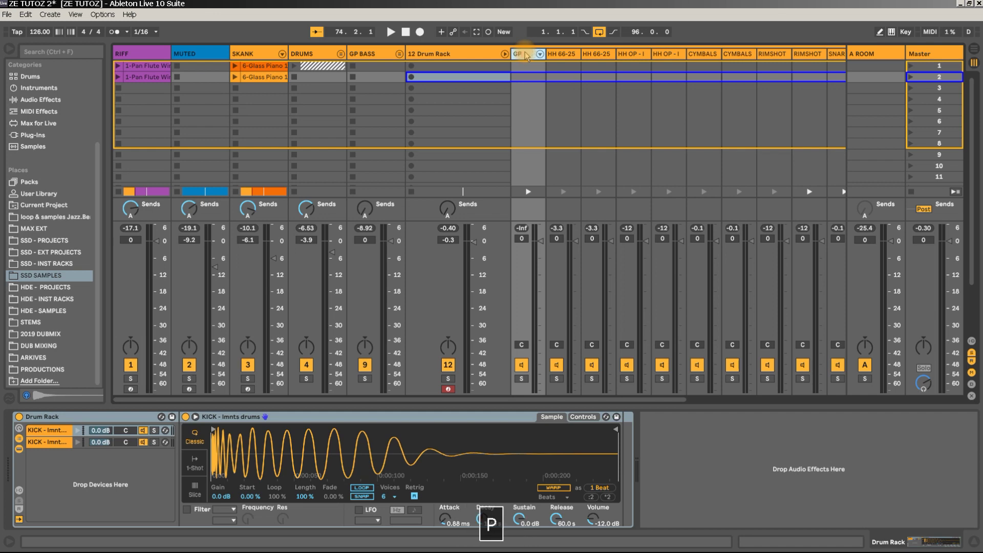
pyautogui.write('KICK')
pyautogui.press('Return')
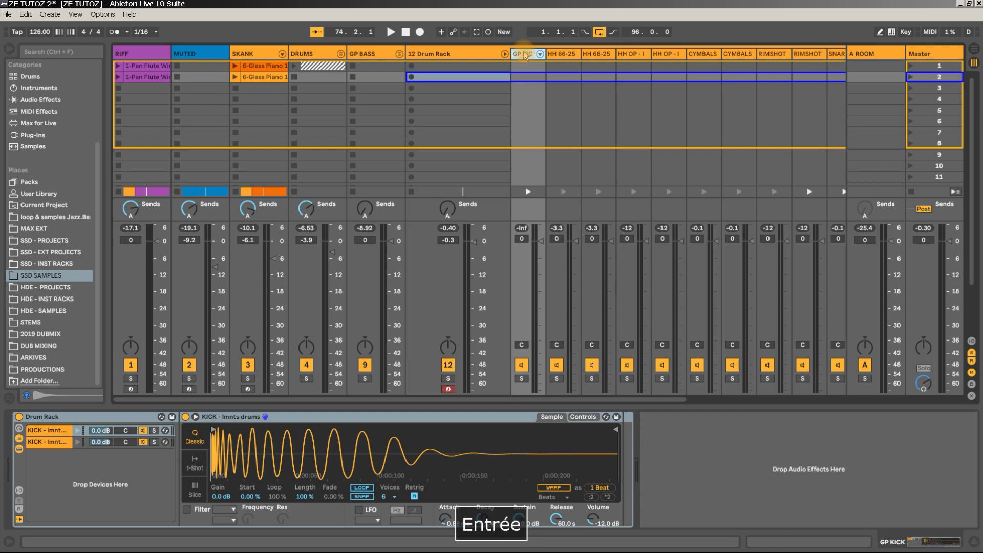
pyautogui.rightClick(526, 57)
pyautogui.click(555, 156)
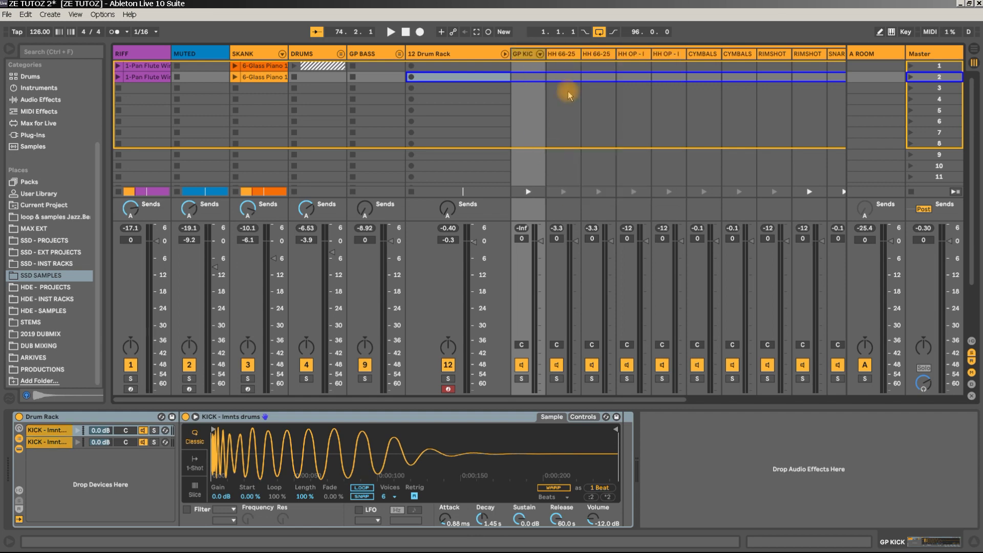
# - Group the HH 66-25, HH OP and CYMBALS chains into one nested rack
pyautogui.click(562, 54)
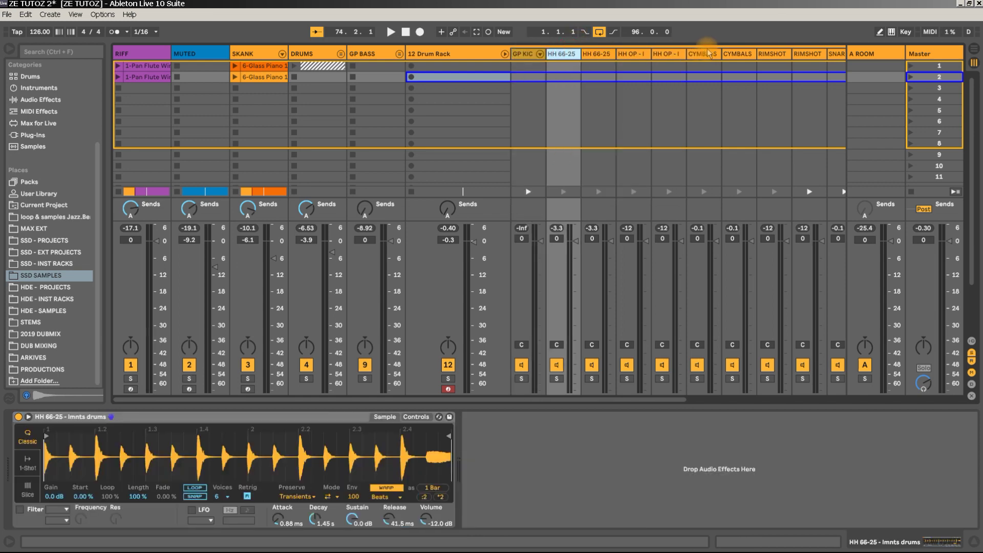
pyautogui.click(742, 55)
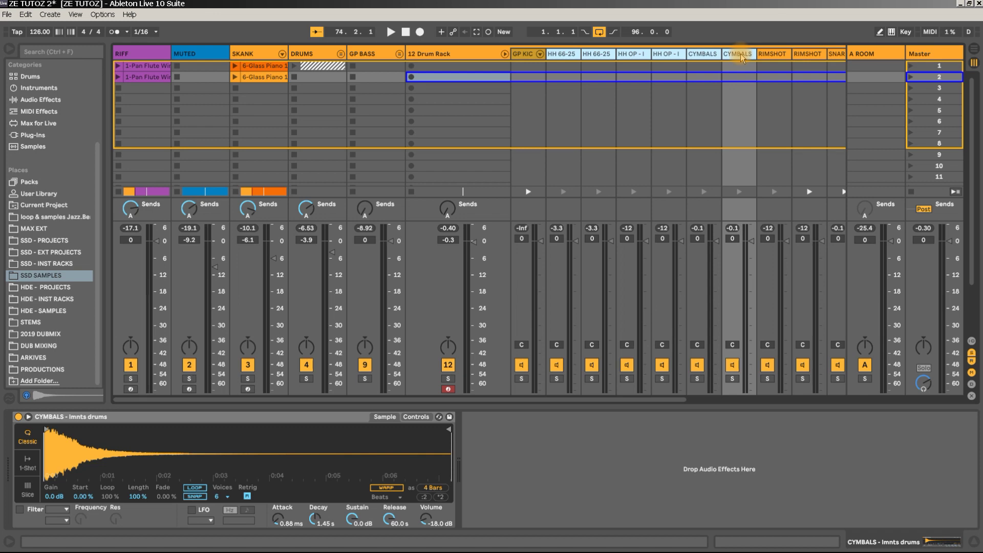
pyautogui.hotkey('ctrl', 'g')
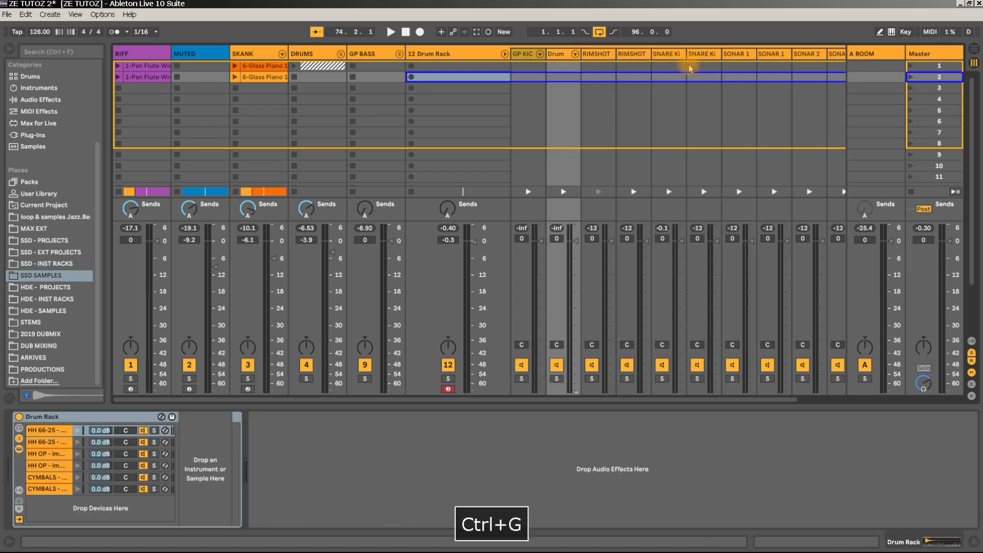
# - Colour the hi-hat and cymbal group yellow and rename it CYMBALS
pyautogui.rightClick(559, 57)
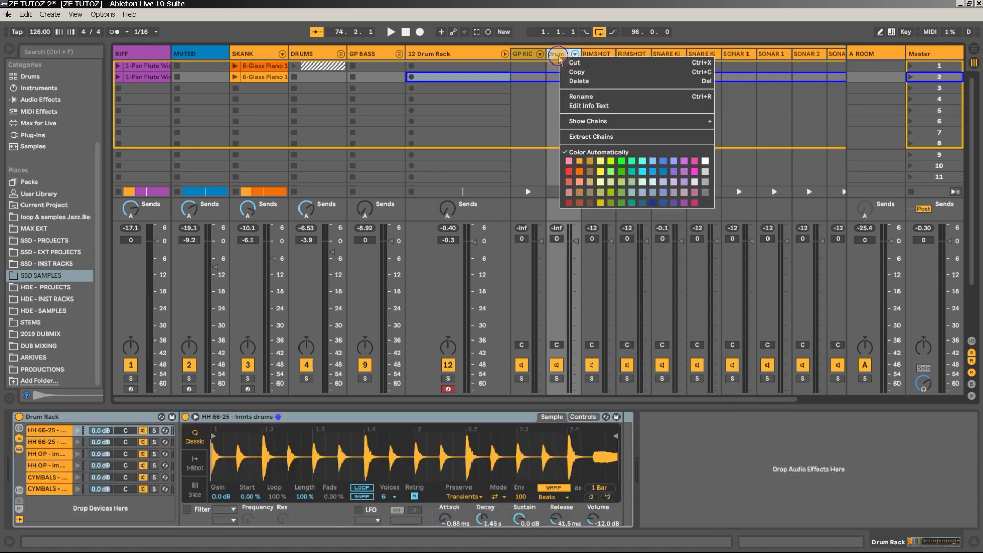
pyautogui.click(600, 172)
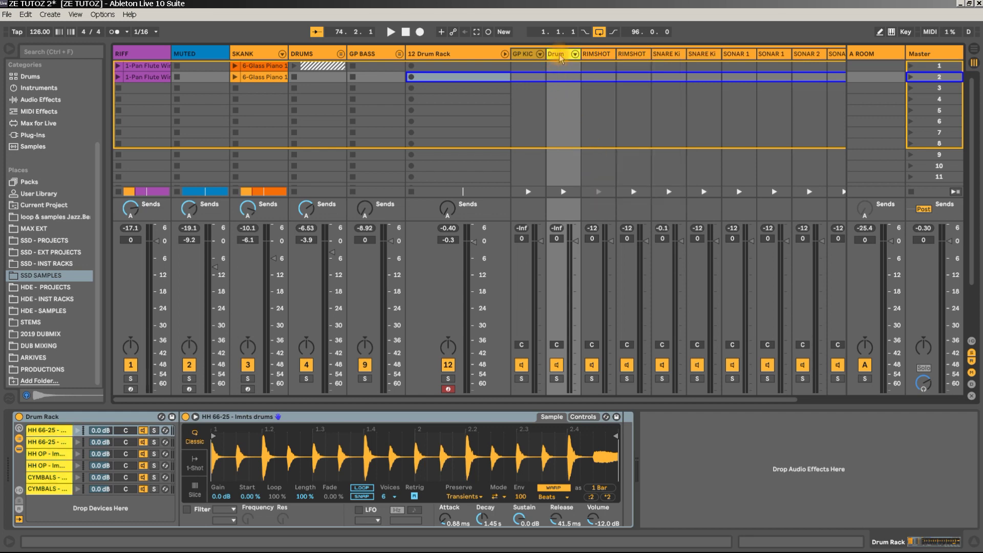
pyautogui.hotkey('ctrl', 'r')
pyautogui.write('CYM')
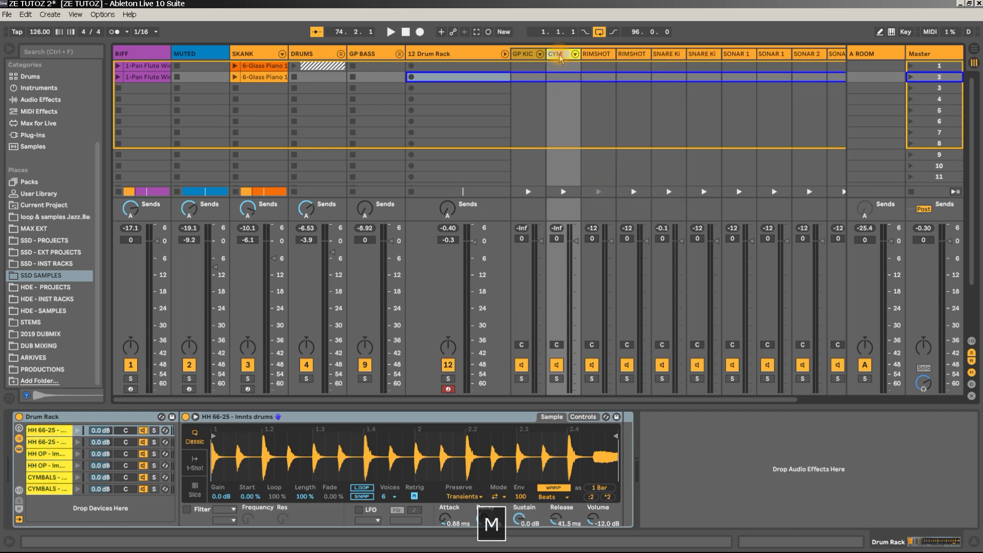
pyautogui.write('BALS')
pyautogui.press('Return')
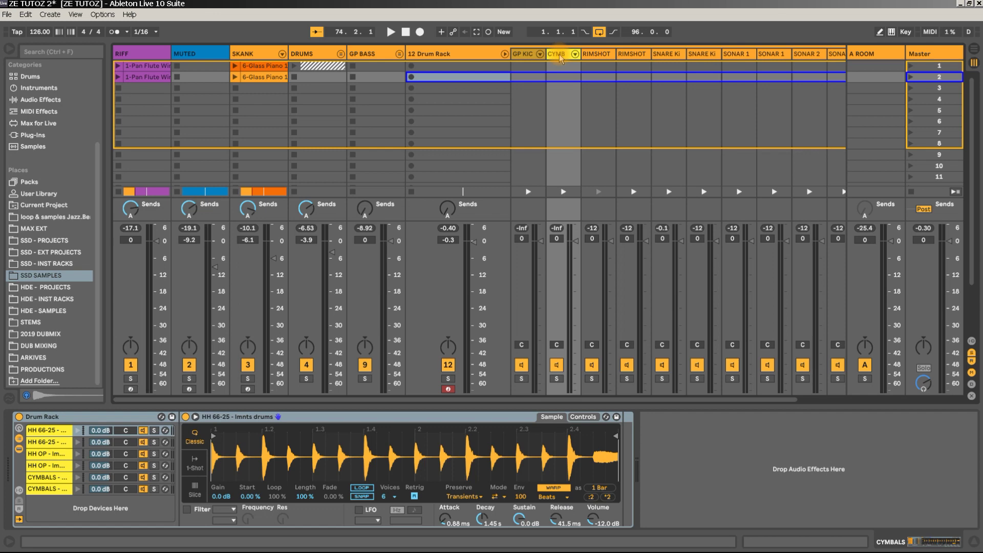
# - Group the two RIMSHOT and two SNARE King chains into one nested rack
pyautogui.click(524, 57)
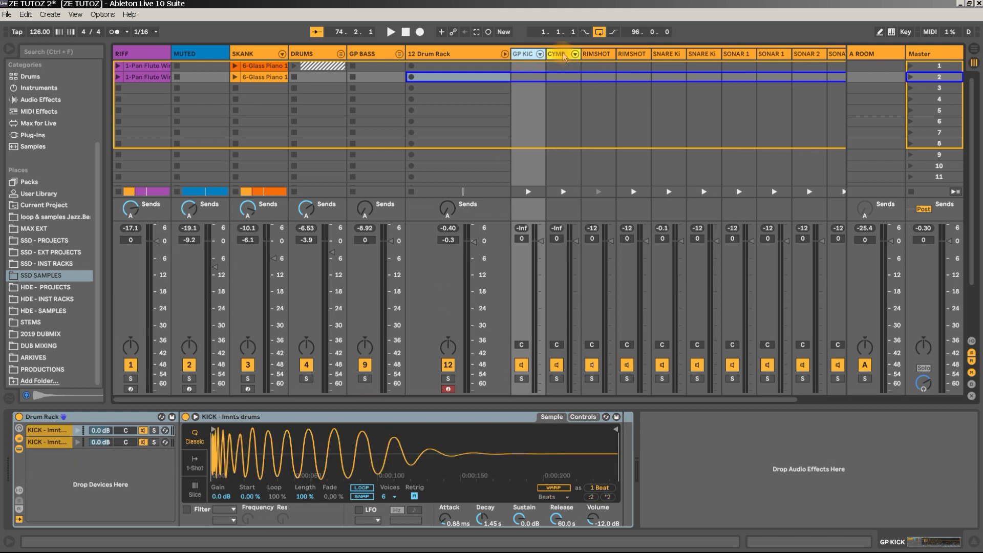
pyautogui.click(602, 56)
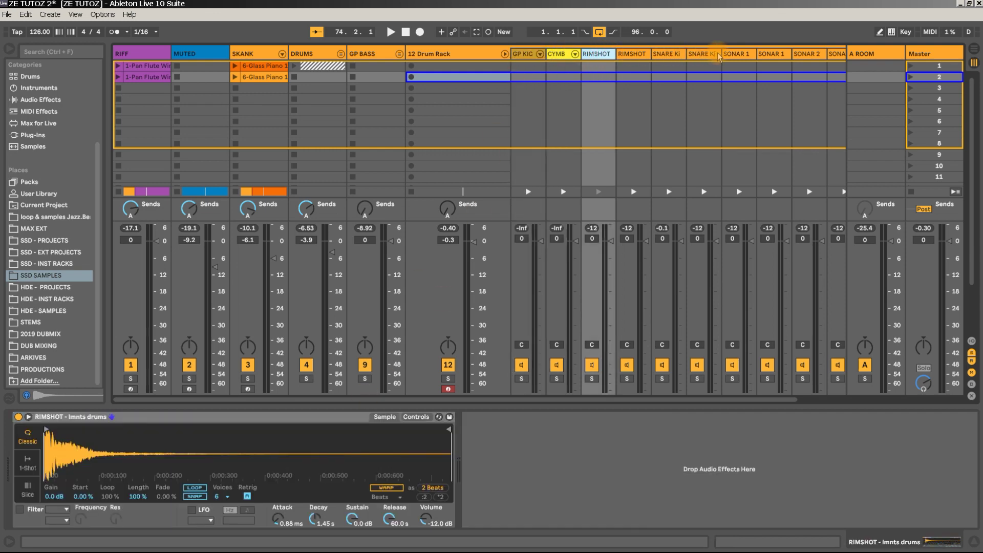
pyautogui.keyDown('shift'); pyautogui.click(701, 56); pyautogui.keyUp('shift')
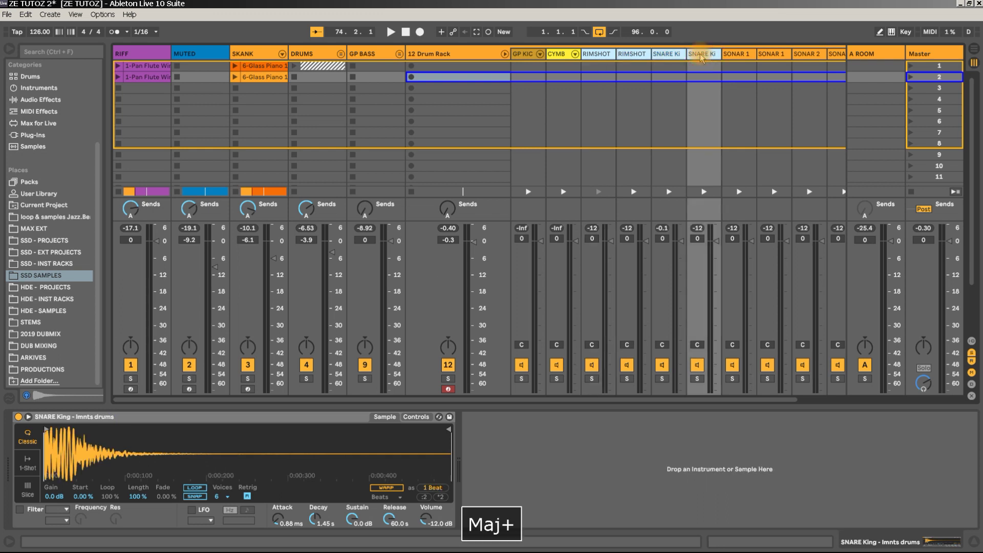
pyautogui.hotkey('ctrl', 'g')
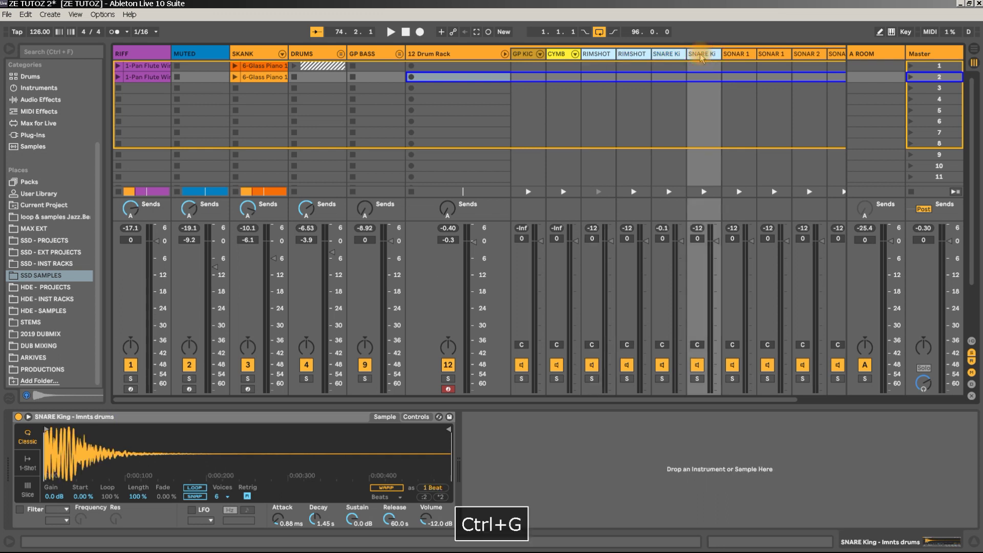
# - Rename the rimshot and snare group SNR
pyautogui.rightClick(596, 56)
pyautogui.click(585, 56)
pyautogui.hotkey('ctrl', 'r')
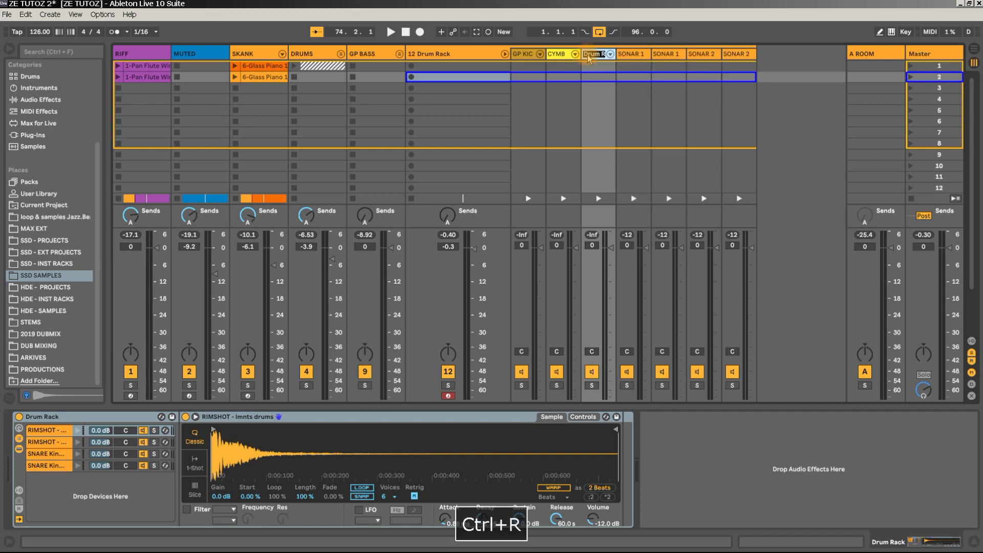
pyautogui.write('SNR')
pyautogui.press('Return')
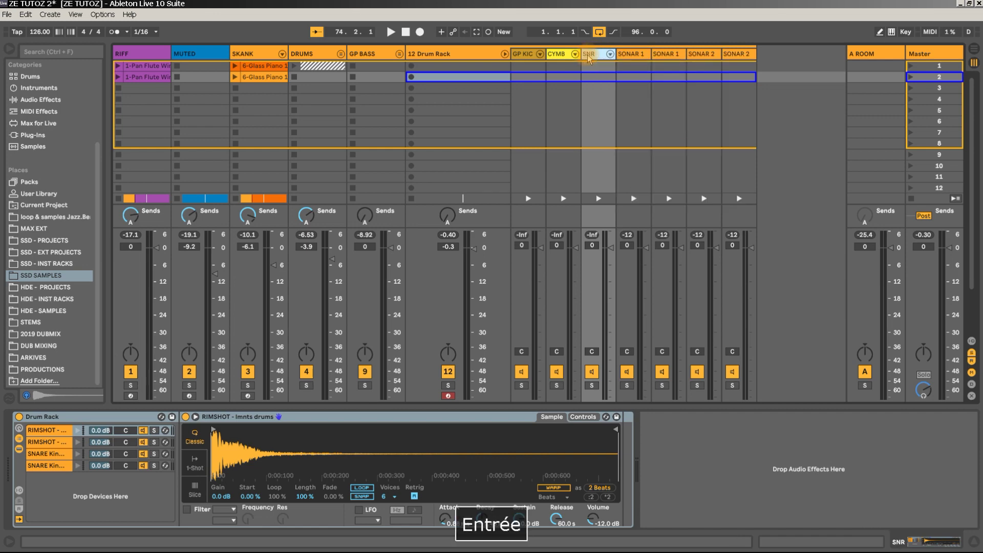
# - Group the SONAR 1 and SONAR 2 chains into one nested rack
pyautogui.click(631, 56)
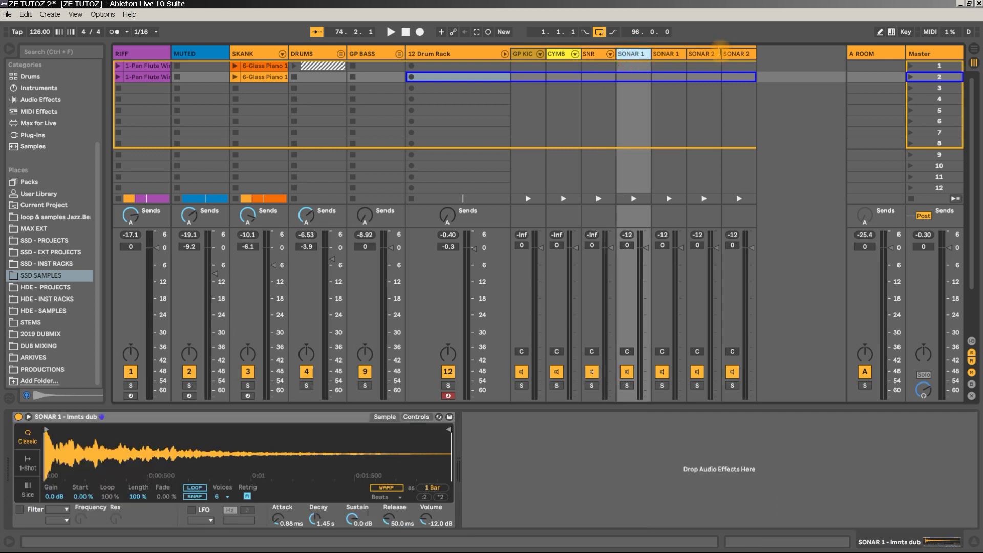
pyautogui.keyDown('shift'); pyautogui.click(732, 54); pyautogui.keyUp('shift')
pyautogui.hotkey('ctrl', 'g')
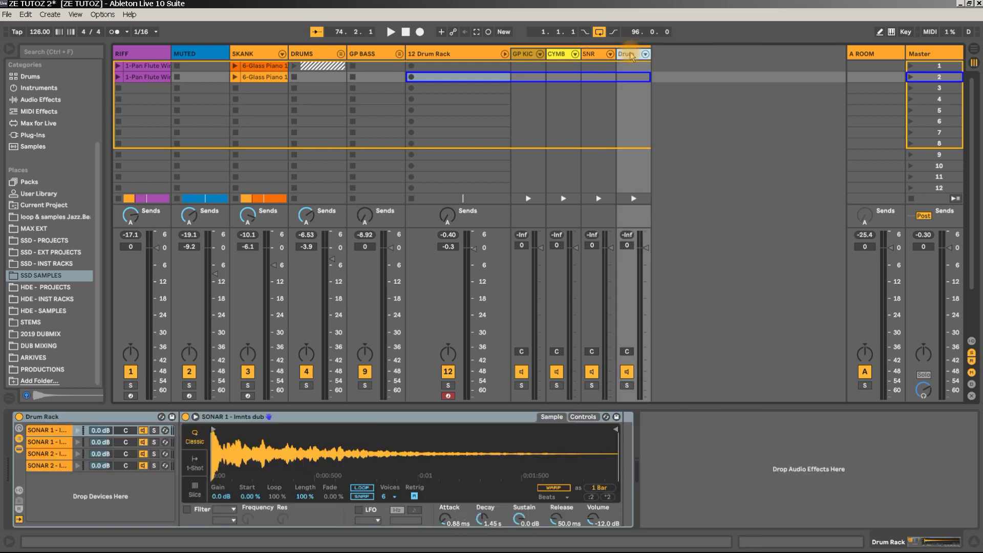
# - Colour the nested SONAR chain group red and rename it TOMS
pyautogui.rightClick(630, 56)
pyautogui.click(638, 181)
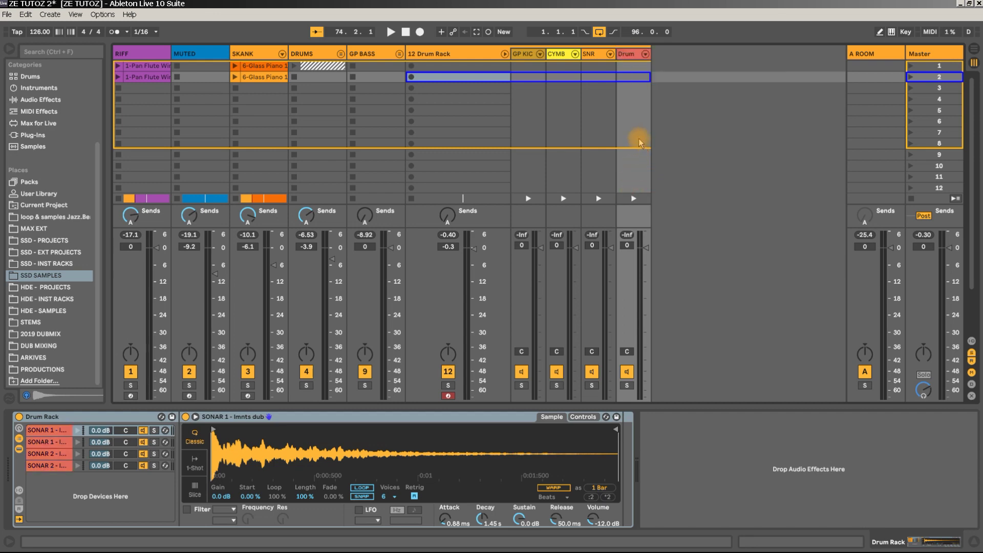
pyautogui.hotkey('ctrl', 'r')
pyautogui.write('TOMS')
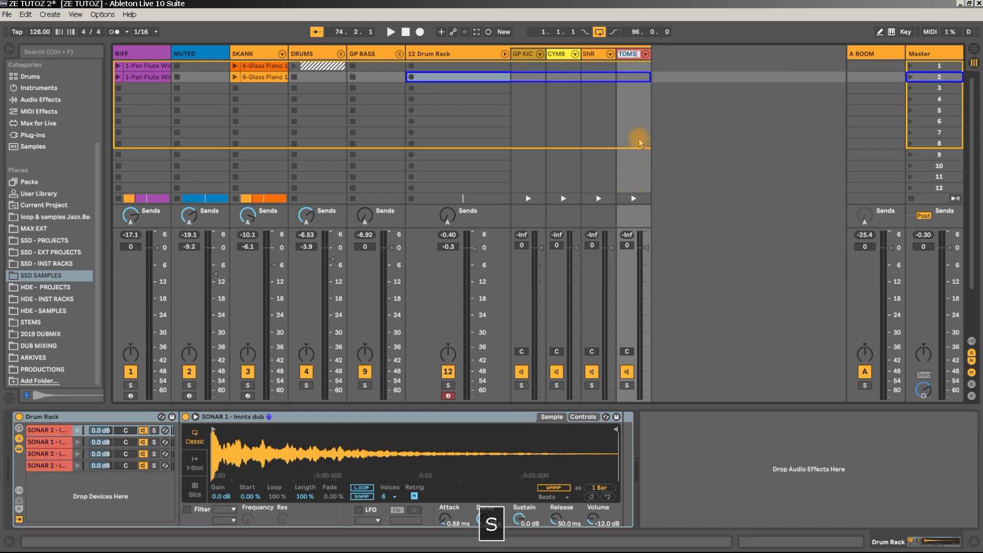
pyautogui.press('Return')
# - Play back a section of the arrangement and stop it
pyautogui.press('space')
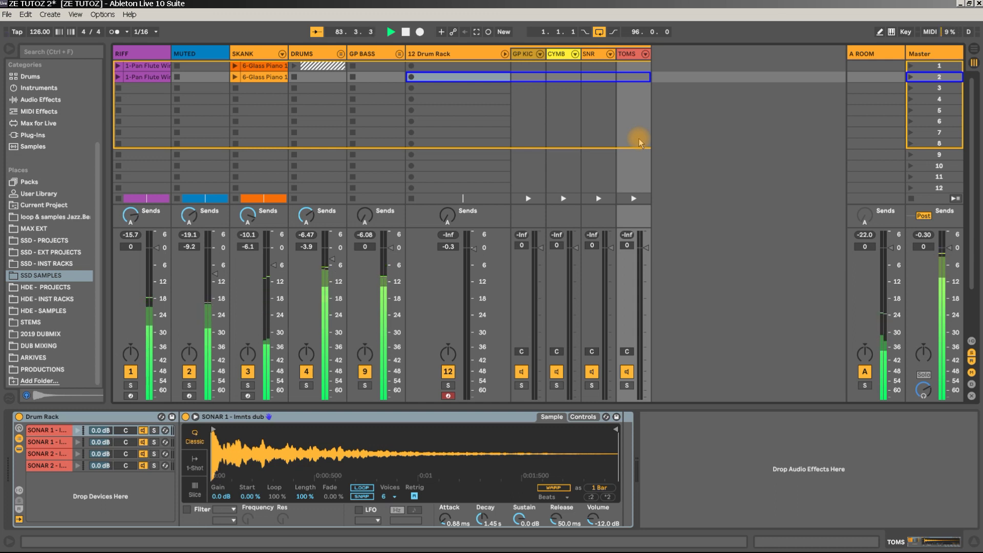
pyautogui.press('space')
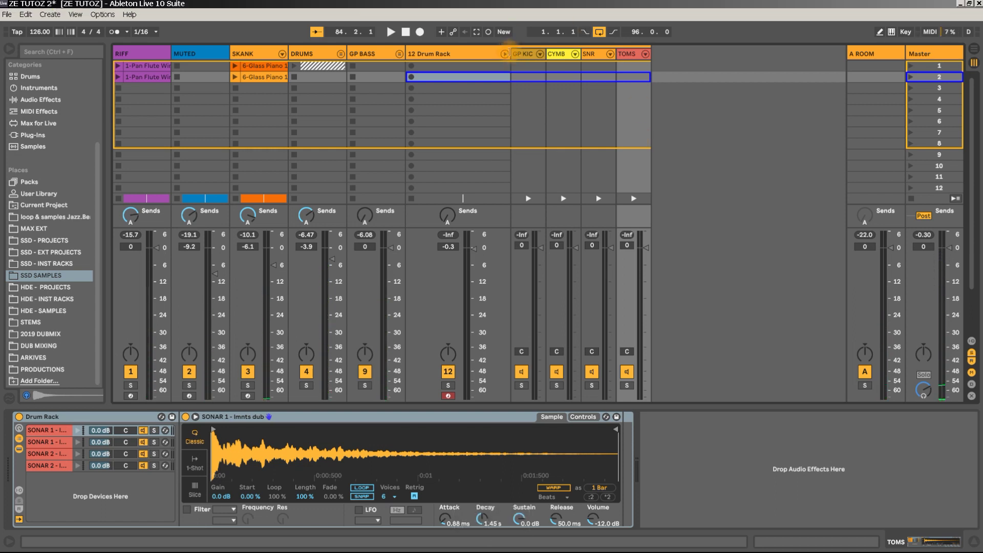
# - Widen the browser and add an EQ Eight from the audio effects after the GP KICK nested rack
pyautogui.click(506, 52)
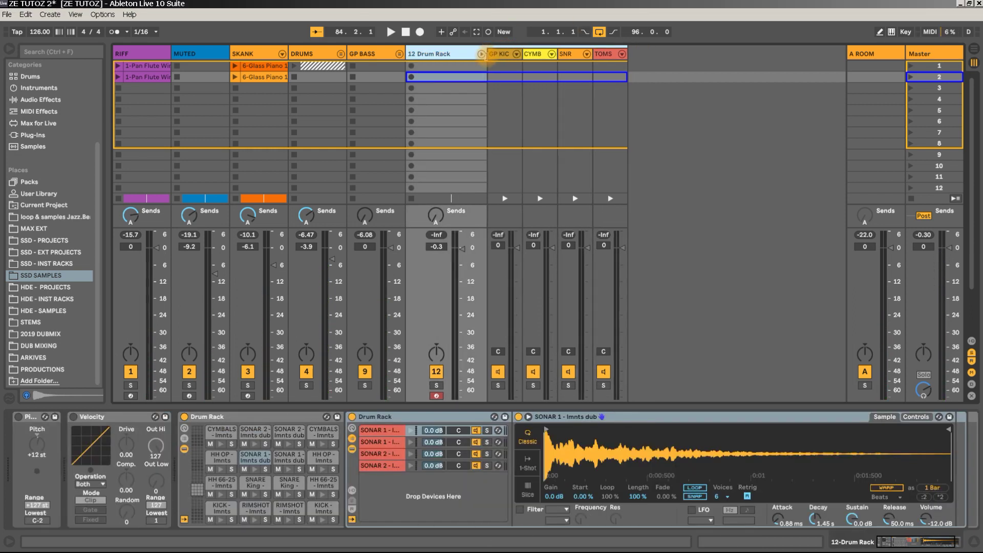
pyautogui.click(501, 54)
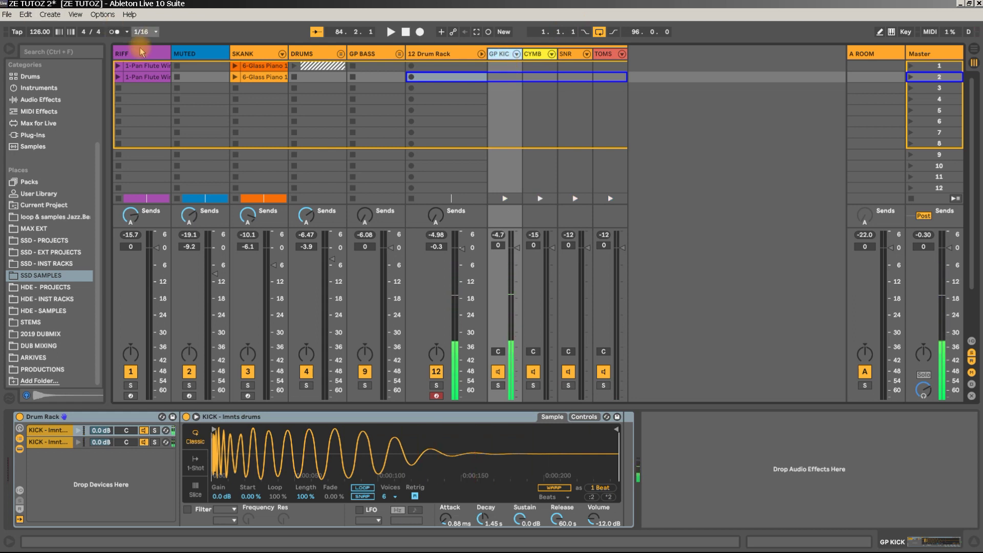
pyautogui.moveTo(110, 180); pyautogui.dragTo(238, 169)
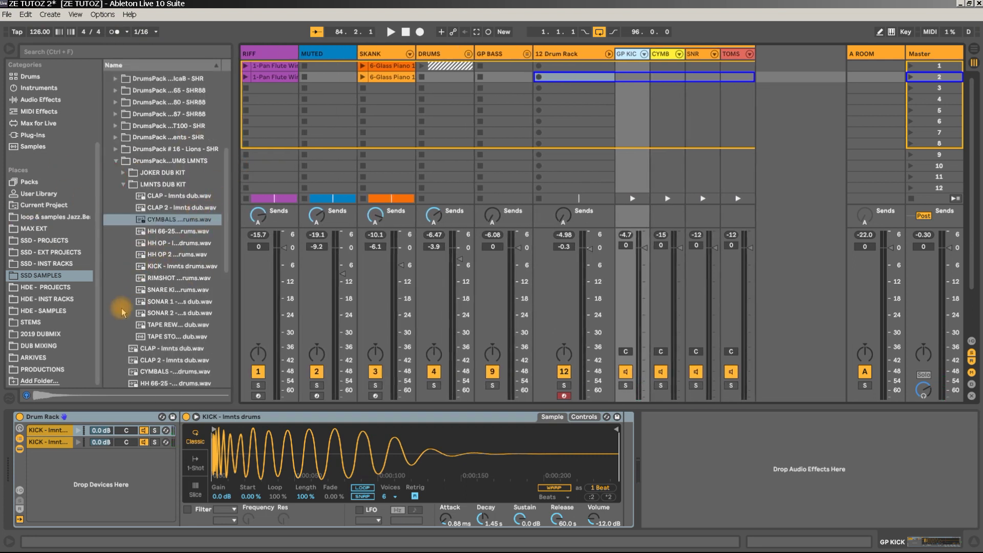
pyautogui.click(37, 99)
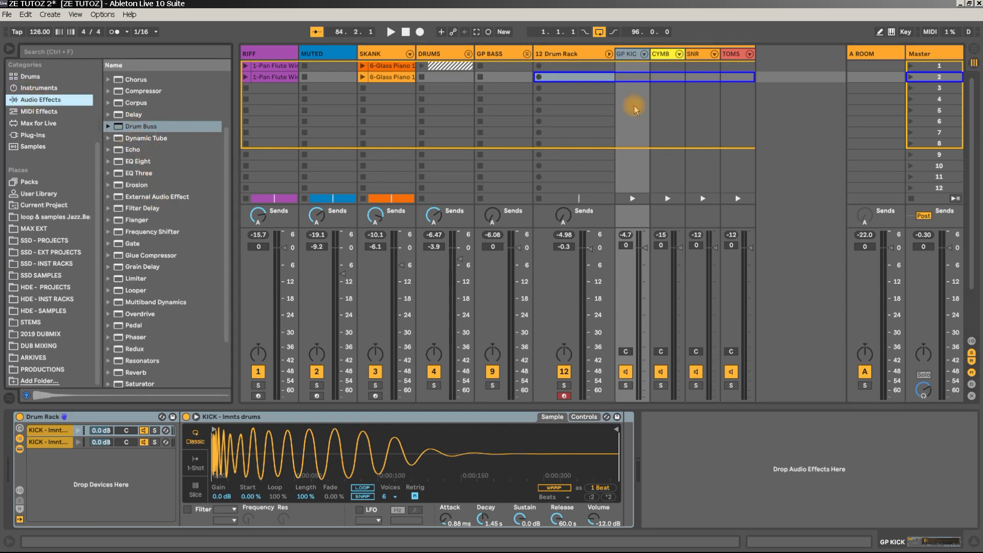
pyautogui.click(585, 56)
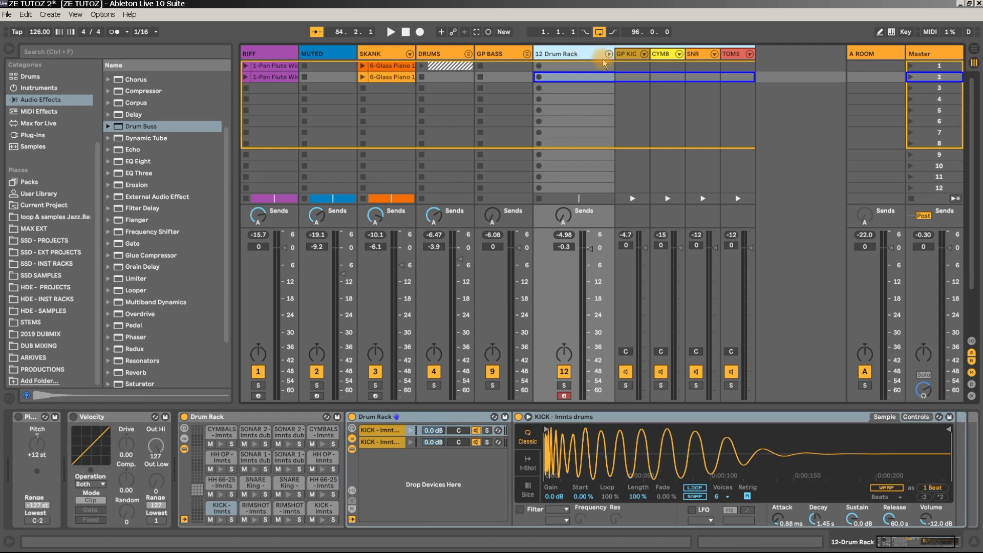
pyautogui.click(633, 57)
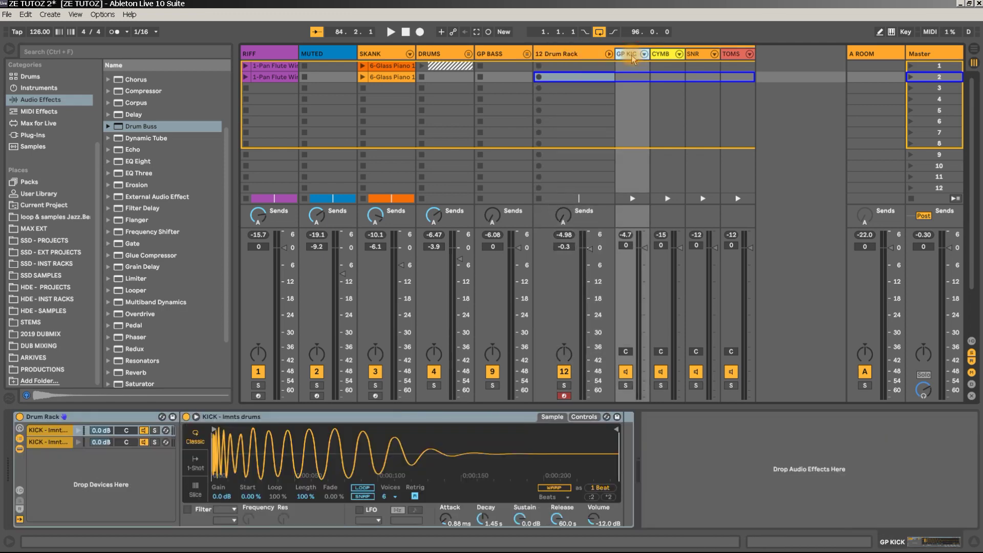
pyautogui.click(37, 433)
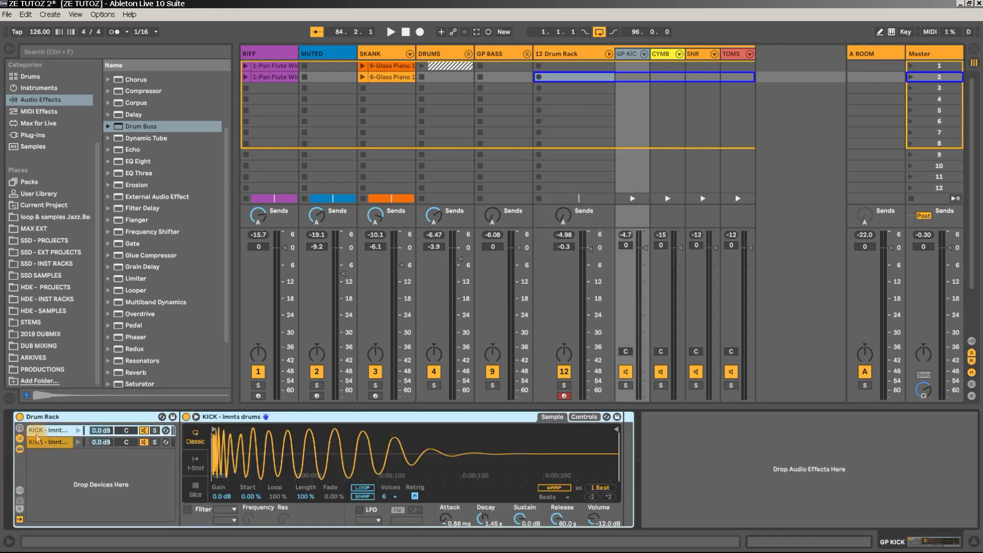
pyautogui.click(37, 445)
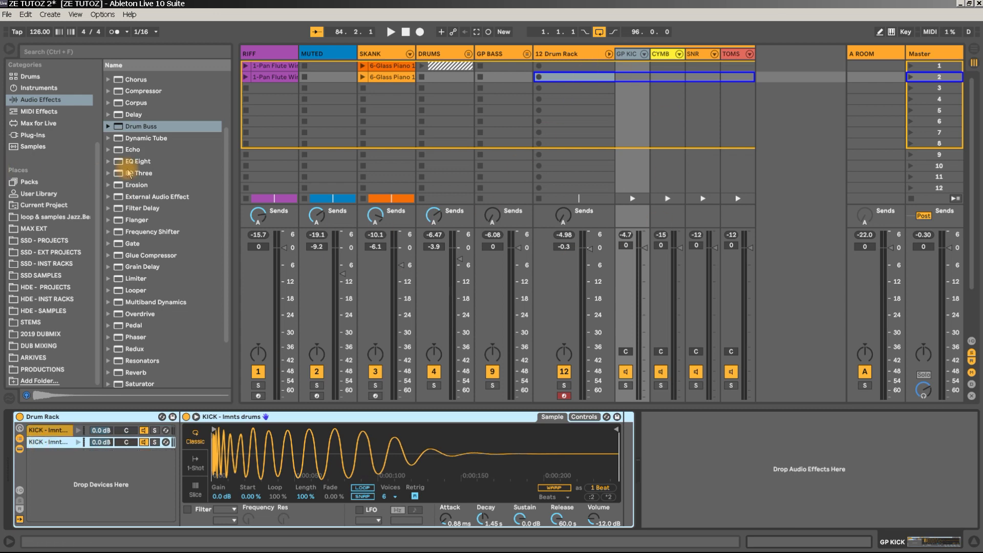
pyautogui.click(661, 451)
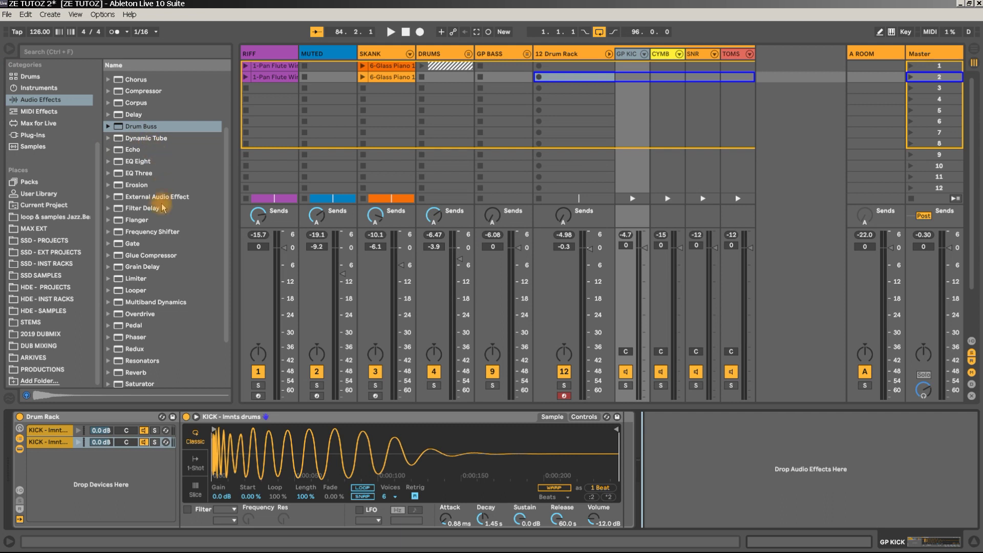
pyautogui.moveTo(138, 162); pyautogui.dragTo(694, 449)
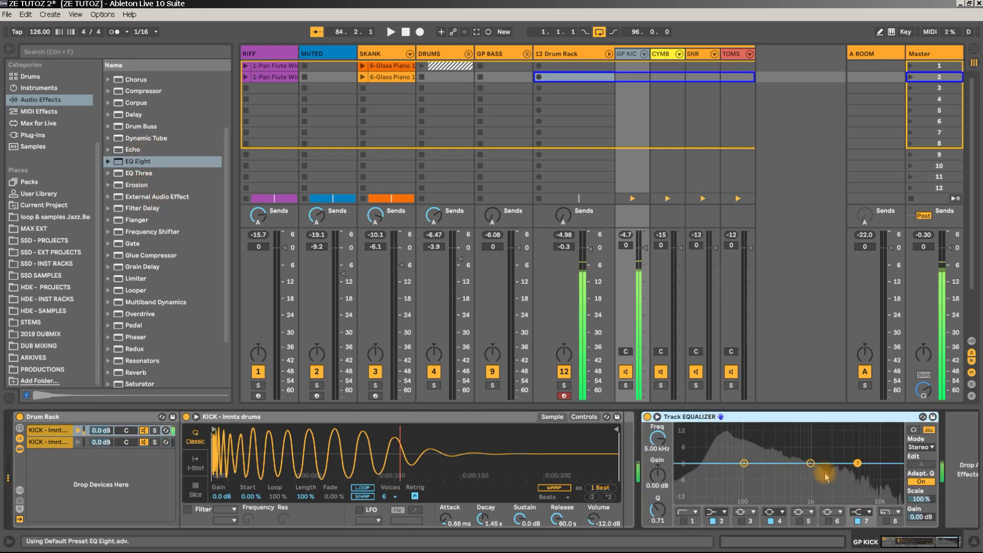
# - Cut the GP KICK equalizer's band 4 by 5.33 dB at 2.61 kHz with a Q of 0.59
pyautogui.moveTo(807, 467); pyautogui.dragTo(838, 476)
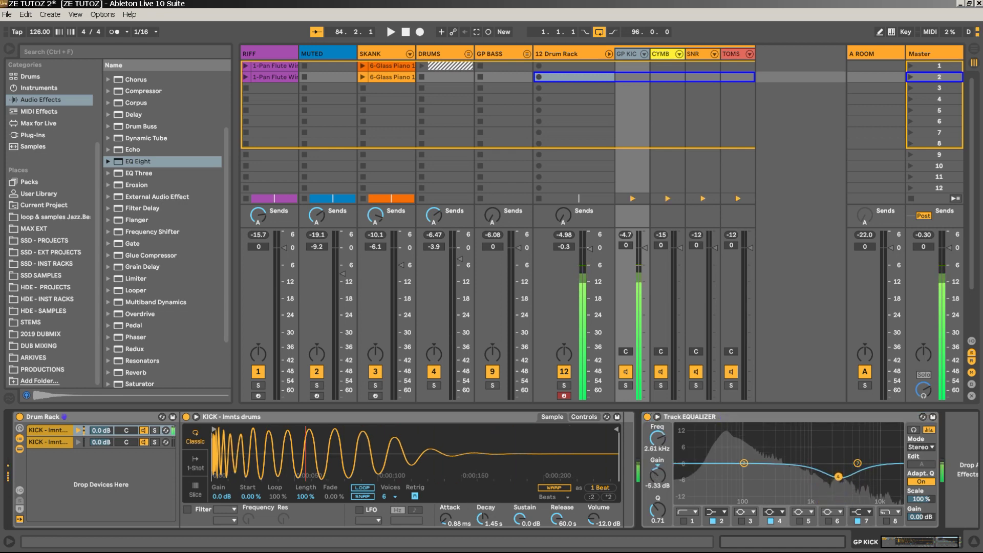
pyautogui.moveTo(657, 510)
pyautogui.mouseDown()
pyautogui.moveTo(657, 522)
pyautogui.moveTo(658, 506)
pyautogui.mouseUp()
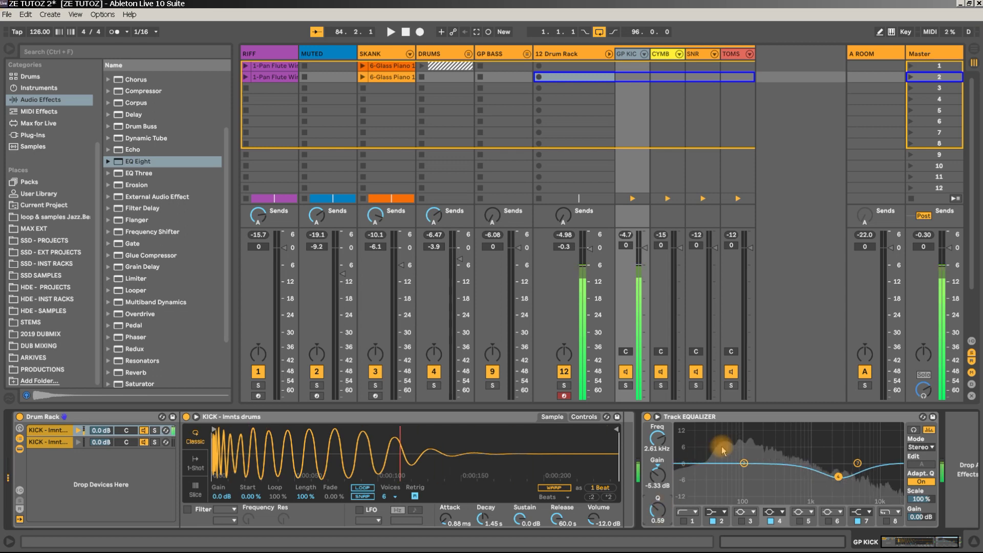
# - Enable band 5 of the GP KICK equalizer and cut it by 12 dB at 367 Hz with a Q of 0.75
pyautogui.click(891, 466)
pyautogui.click(799, 520)
pyautogui.moveTo(842, 462); pyautogui.dragTo(767, 476)
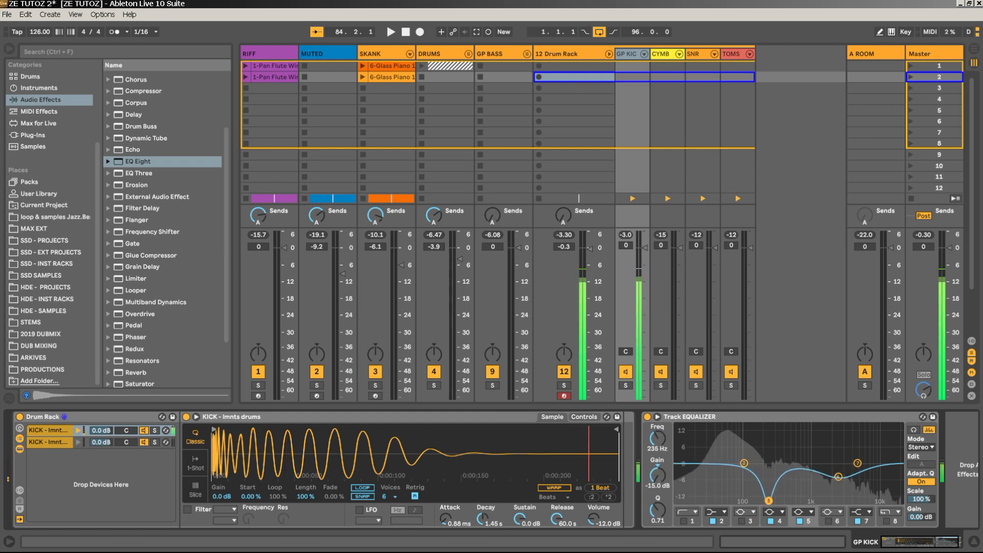
pyautogui.moveTo(764, 435)
pyautogui.mouseDown()
pyautogui.moveTo(754, 435)
pyautogui.moveTo(764, 439)
pyautogui.mouseUp()
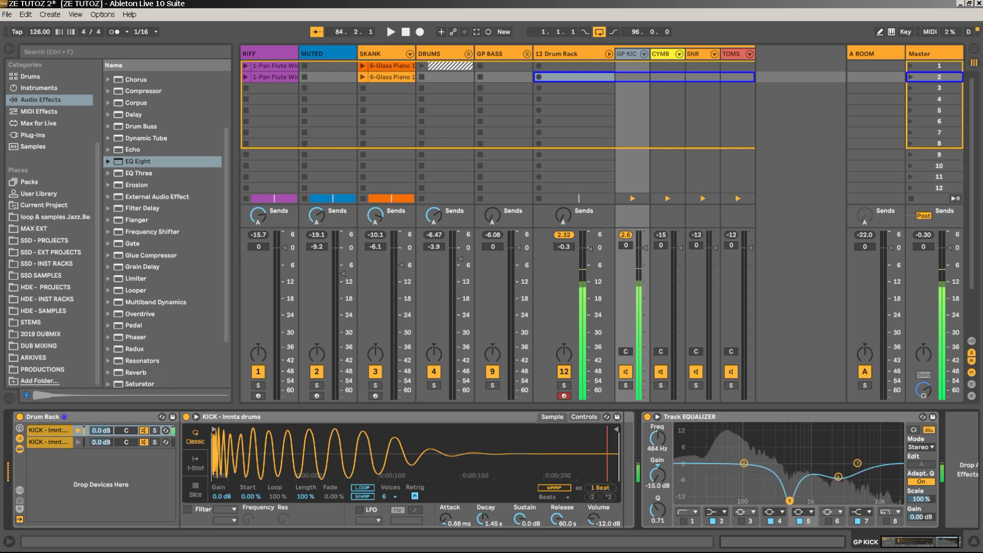
pyautogui.click(767, 498)
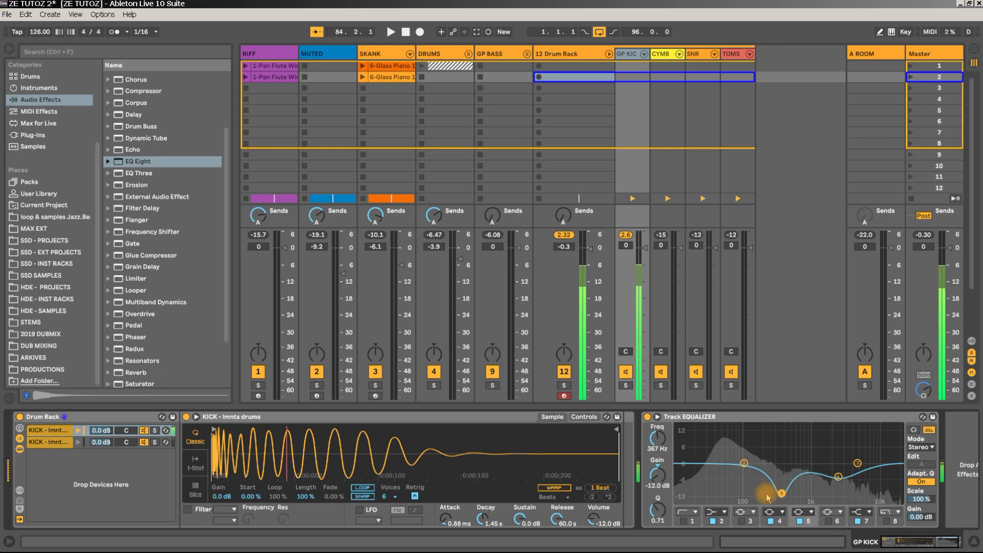
pyautogui.moveTo(658, 509); pyautogui.dragTo(662, 513)
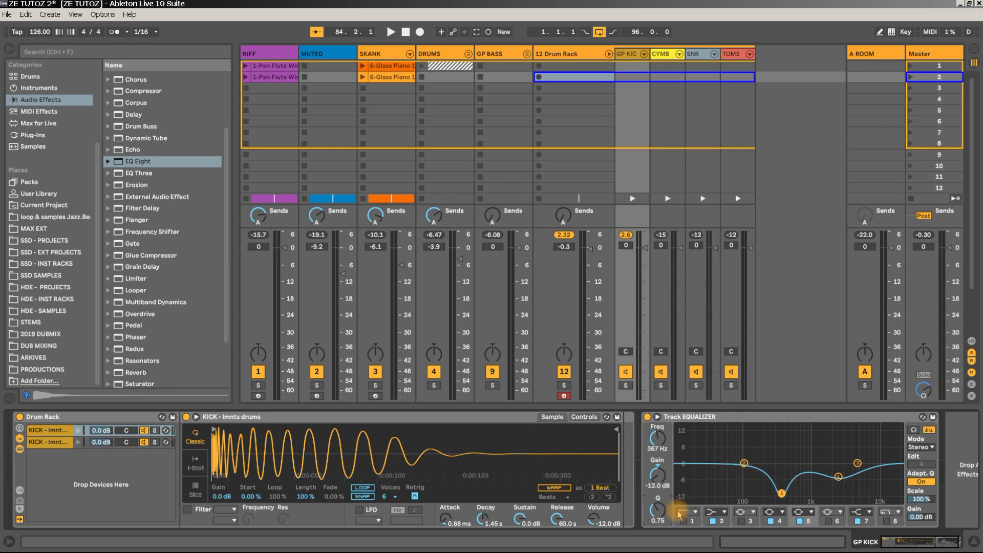
# - Reset the peak indicators of the 12 Drum Rack track and GP KICK chain, fold the track's chains and play the song
pyautogui.click(564, 234)
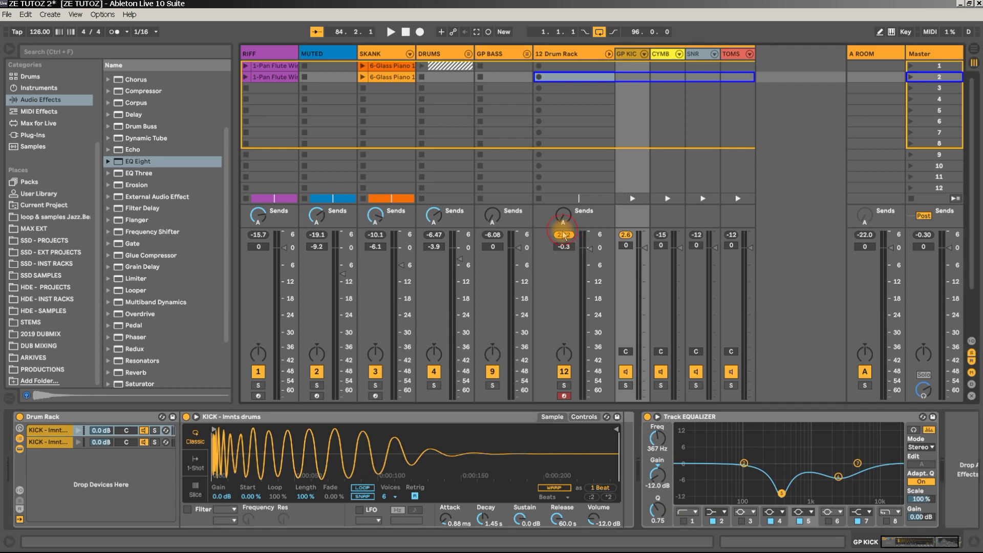
pyautogui.click(620, 235)
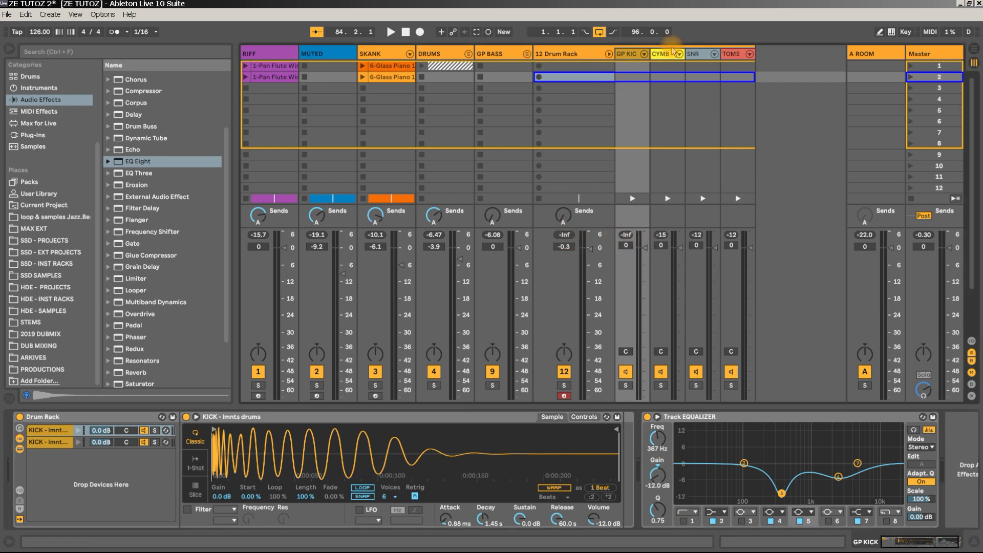
pyautogui.click(609, 55)
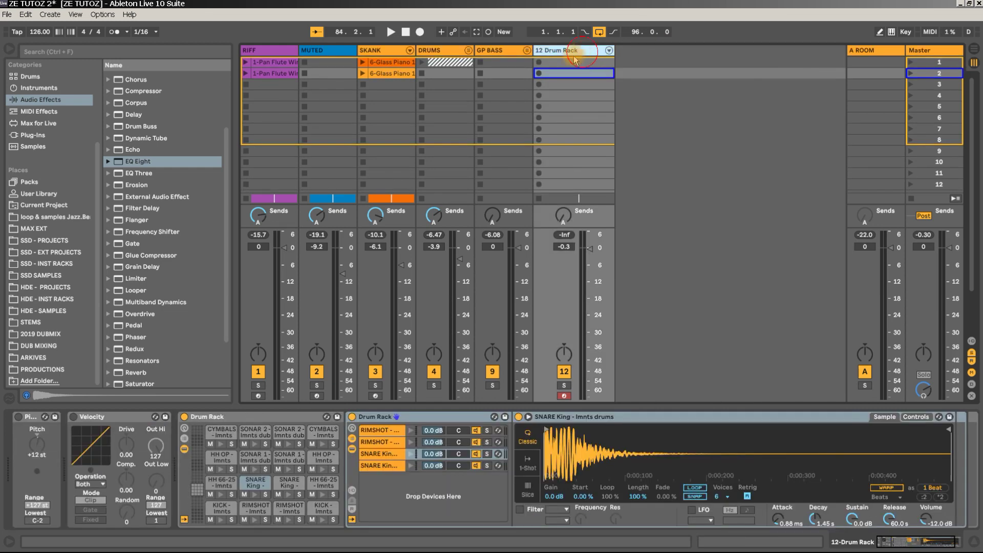
pyautogui.press('space')
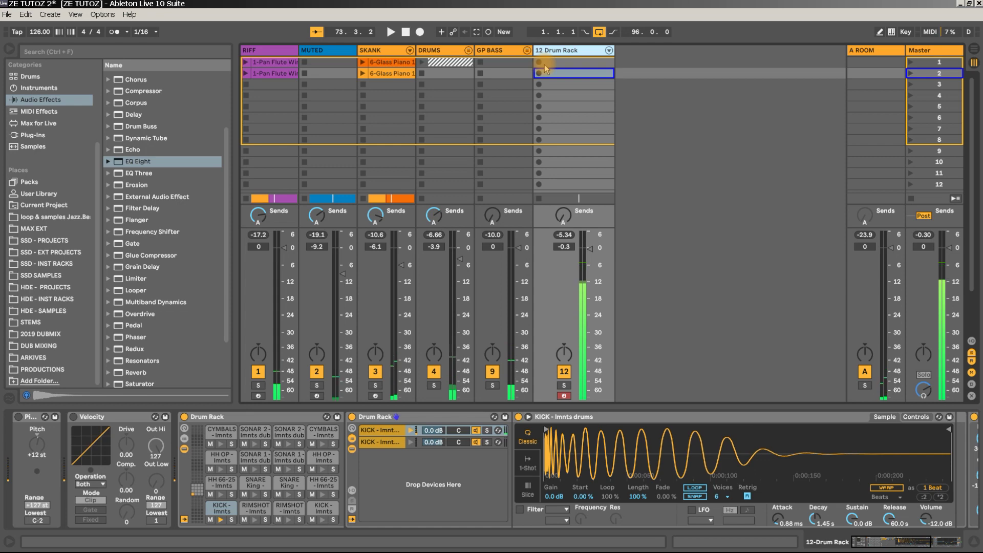
# - Copy the Drum Buss from the DRUMS track and paste it after the Drum Rack on the 12 Drum Rack track
pyautogui.click(440, 50)
pyautogui.rightClick(105, 416)
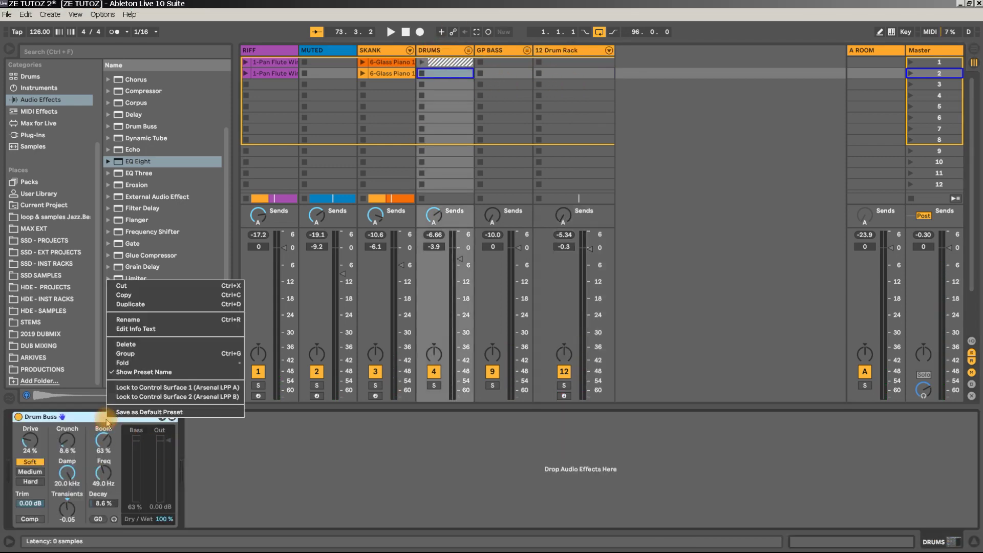
pyautogui.click(125, 295)
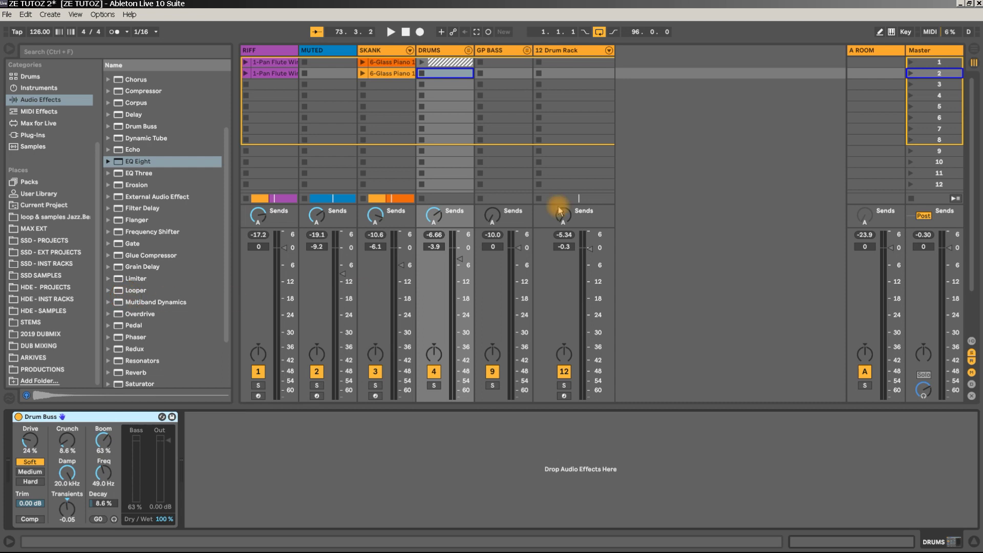
pyautogui.click(571, 51)
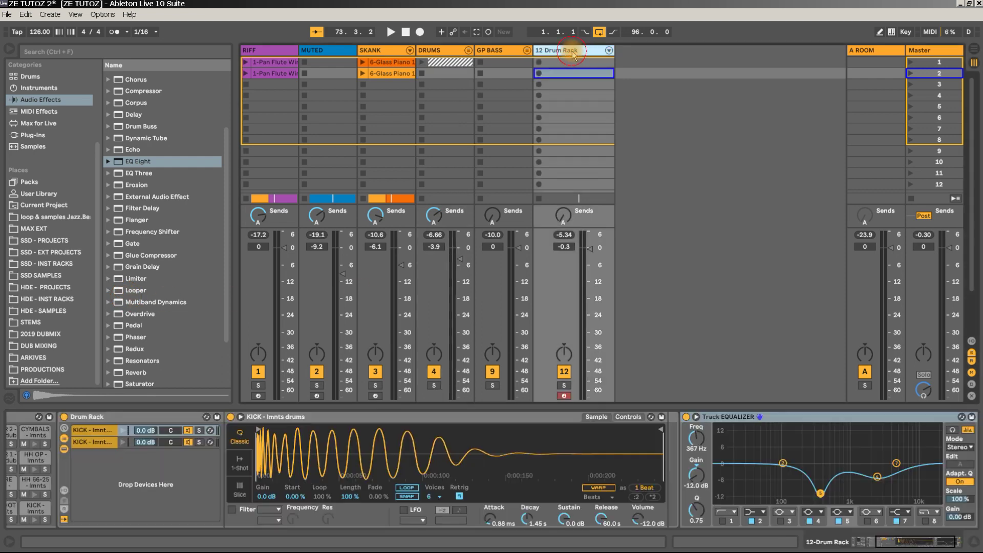
pyautogui.click(63, 449)
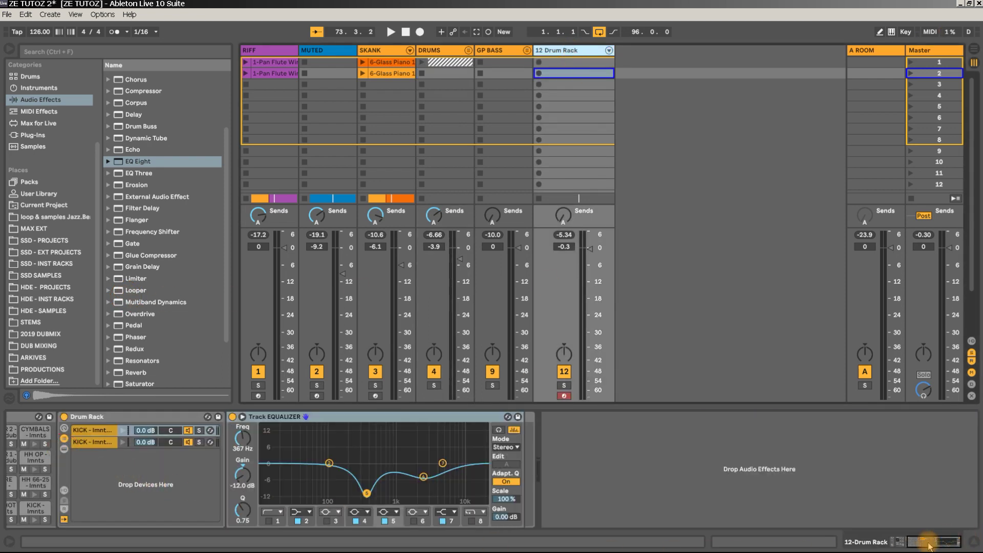
pyautogui.moveTo(929, 540); pyautogui.dragTo(895, 547)
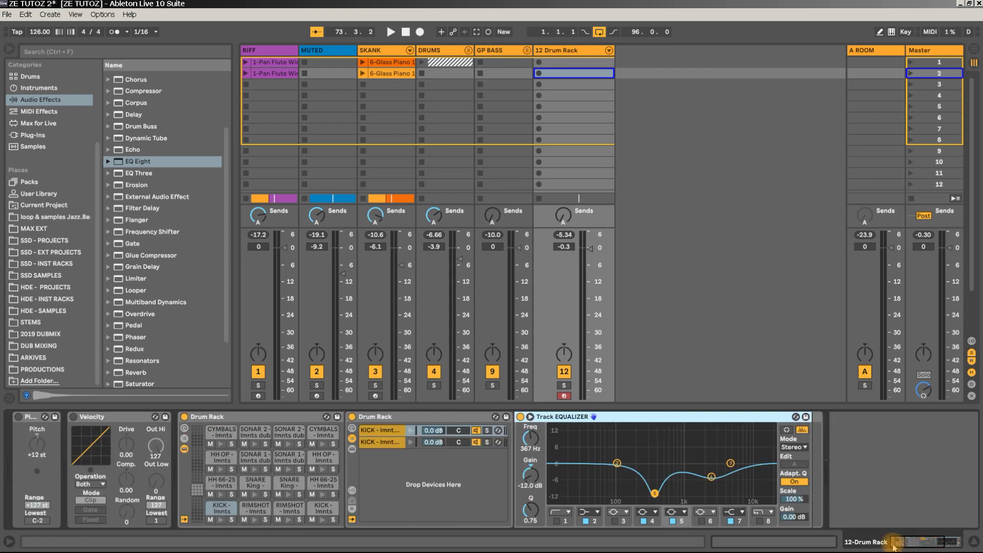
pyautogui.click(184, 448)
pyautogui.rightClick(450, 448)
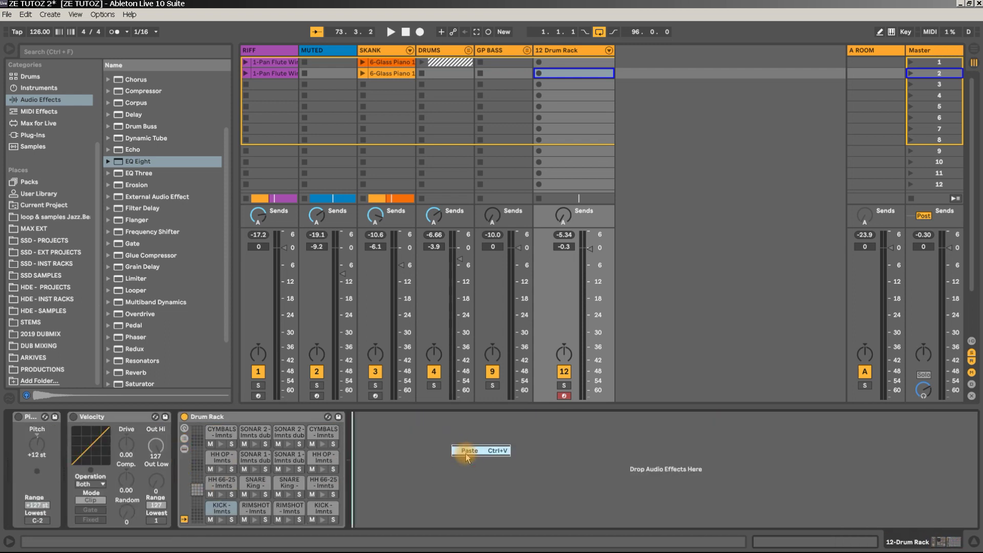
pyautogui.click(467, 454)
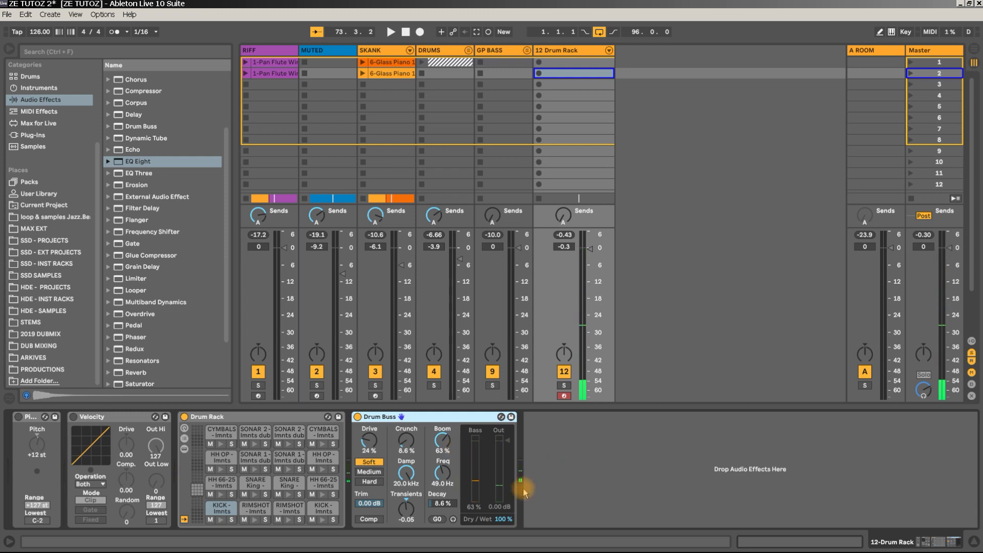
# - Lower the 12 Drum Rack track's volume to -4.8 dB
pyautogui.moveTo(597, 262); pyautogui.dragTo(597, 269)
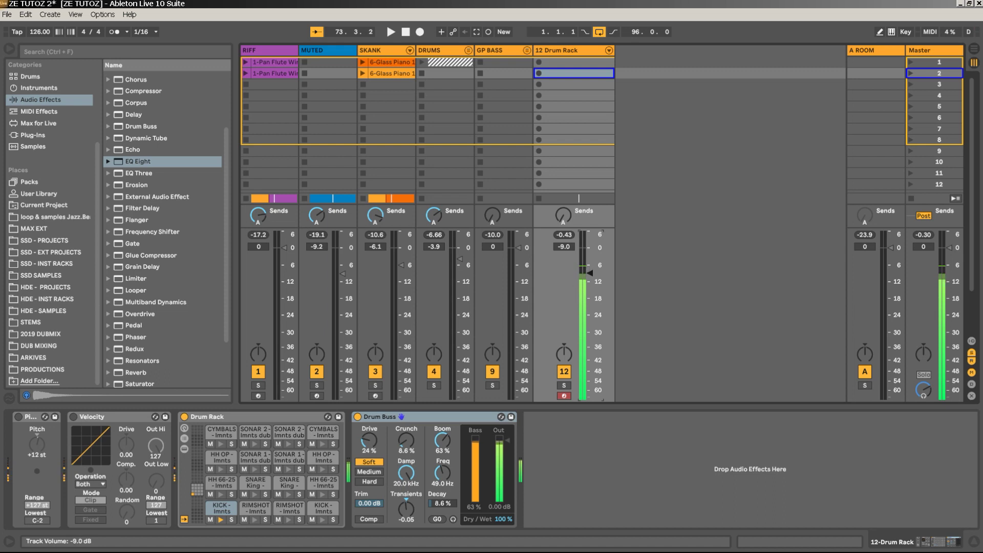
pyautogui.moveTo(590, 275); pyautogui.dragTo(590, 271)
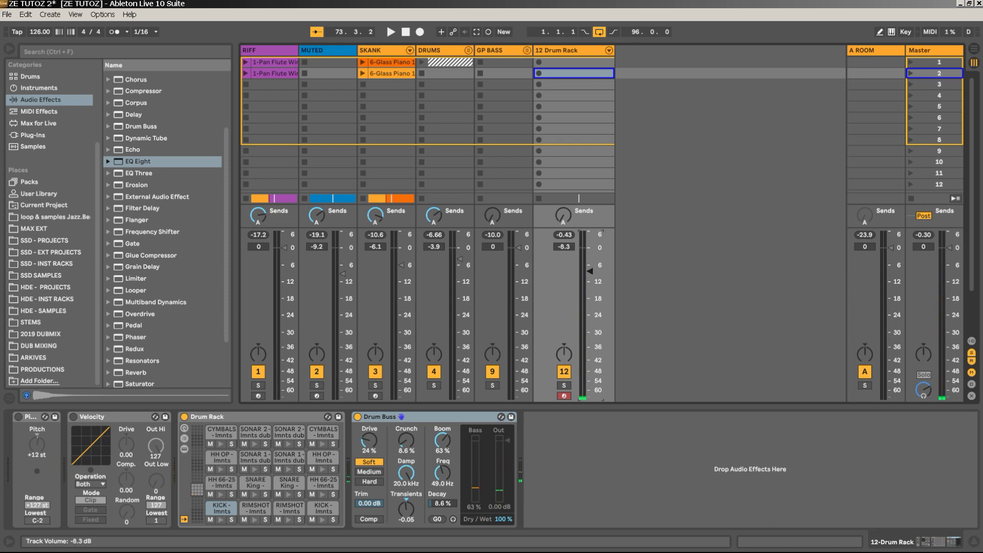
pyautogui.moveTo(589, 270); pyautogui.dragTo(589, 265)
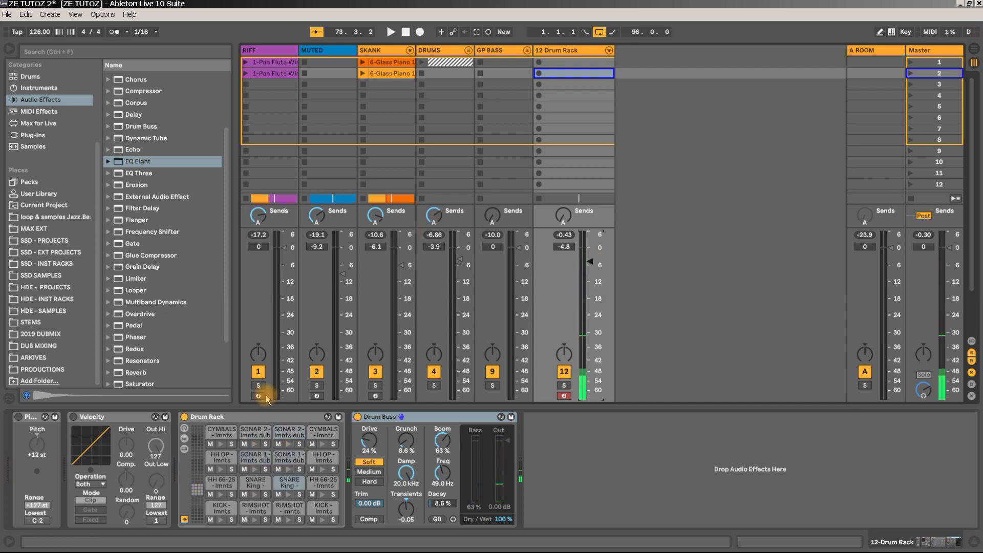
# - Show the SONAR 1 Simpler's controls, adjust its velocity-to-volume amount and copy that value to the sibling samplers
pyautogui.click(246, 458)
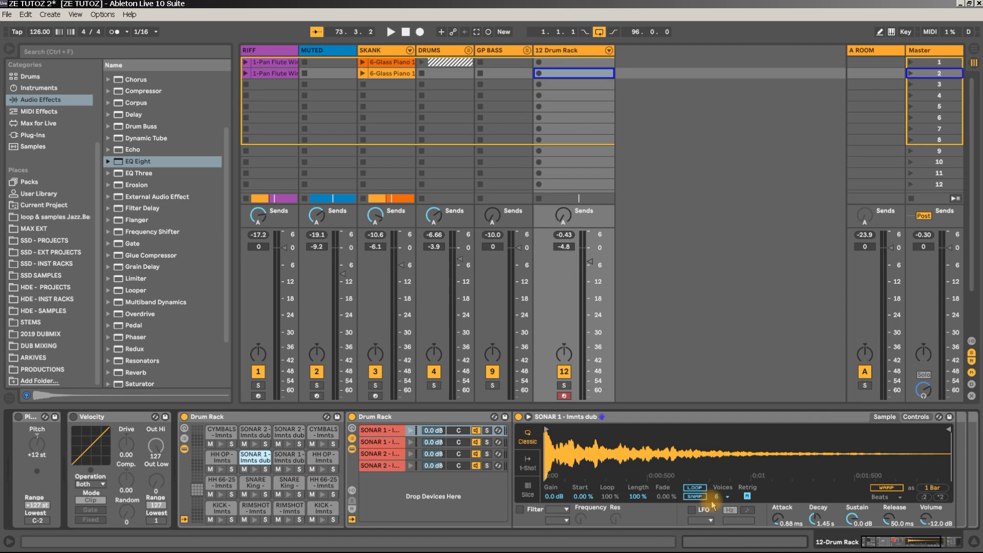
pyautogui.click(915, 416)
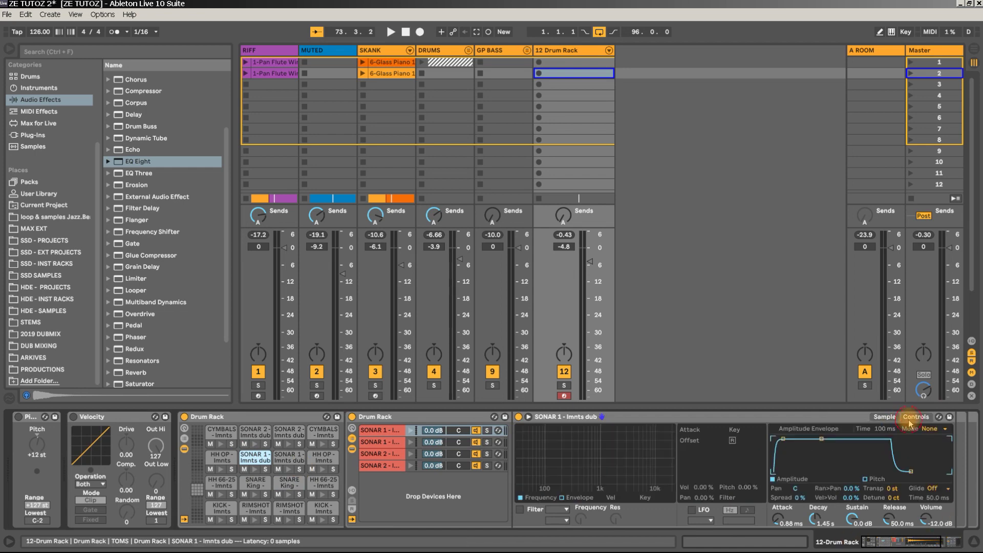
pyautogui.click(848, 500)
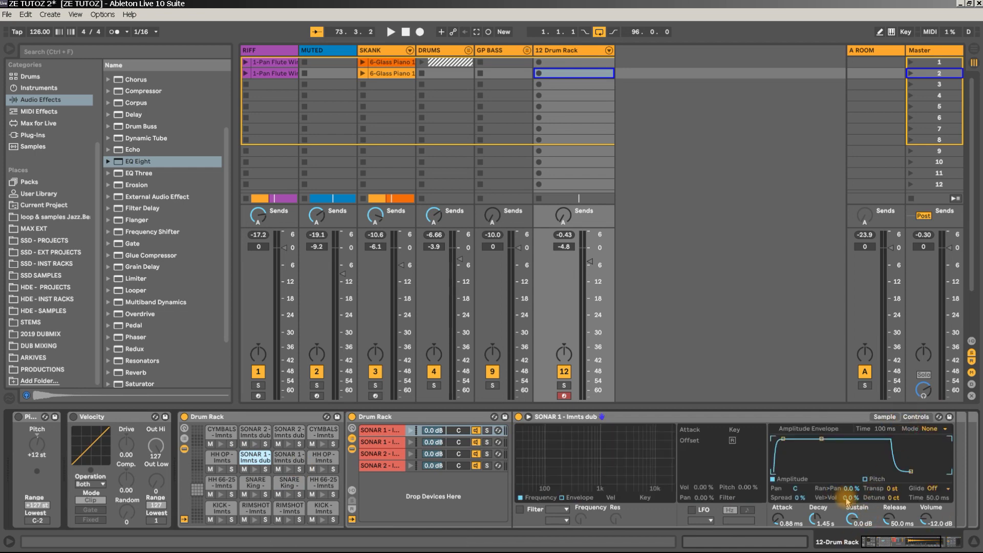
pyautogui.moveTo(848, 501)
pyautogui.mouseDown()
pyautogui.moveTo(911, 509)
pyautogui.moveTo(851, 500)
pyautogui.mouseUp()
pyautogui.rightClick(849, 501)
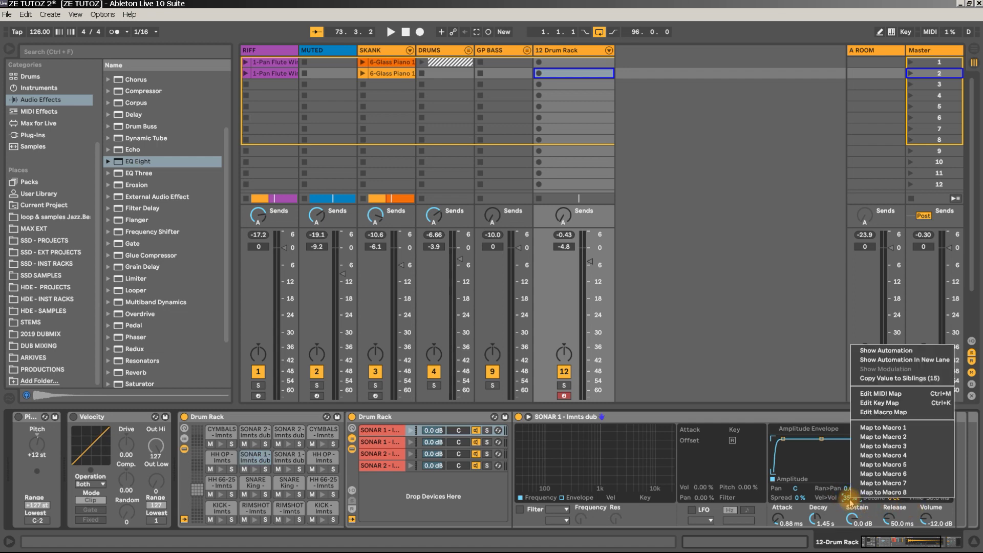
pyautogui.click(920, 379)
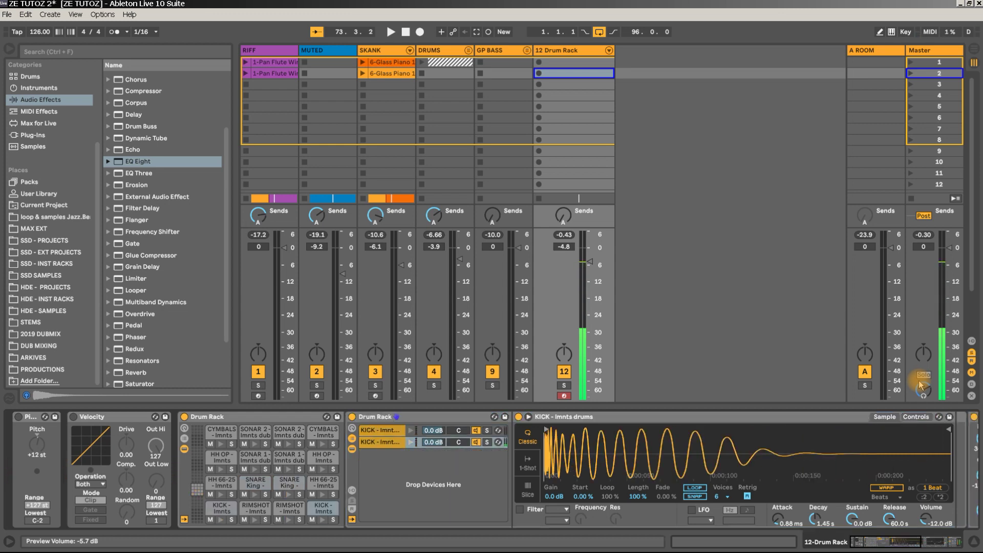
# - Play the song with the drum kit, stop it and lower the 12 Drum Rack track's volume to -9.4 dB
pyautogui.press('space')
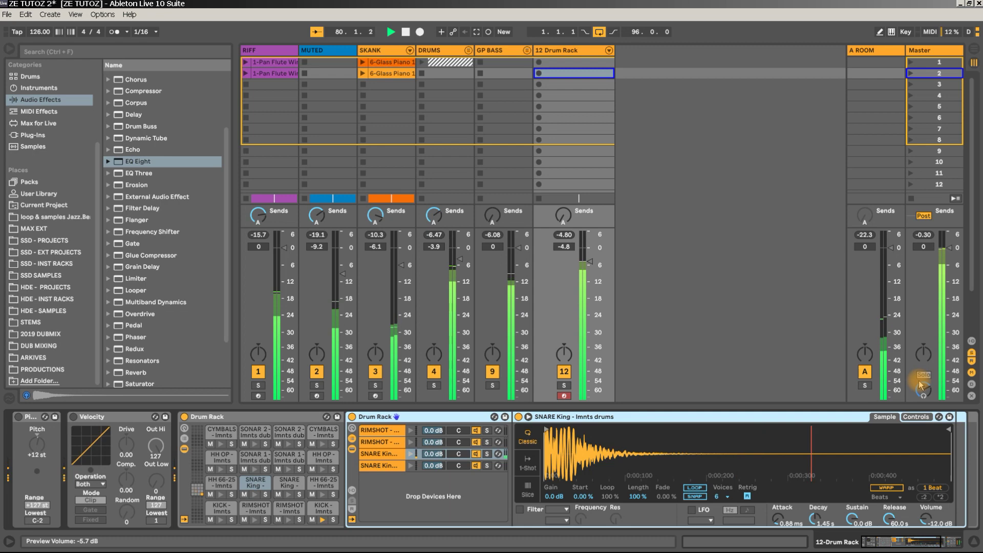
pyautogui.press('space')
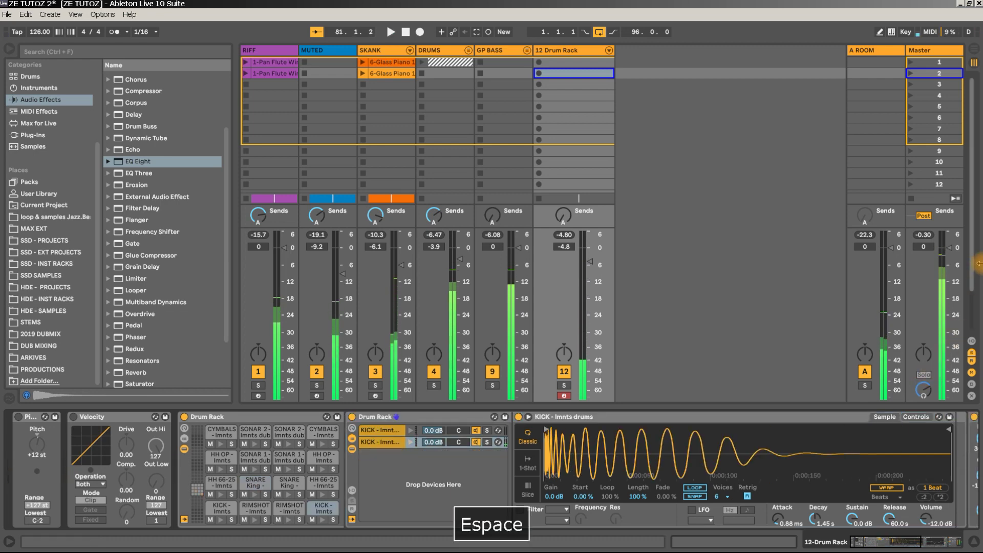
pyautogui.moveTo(588, 260); pyautogui.dragTo(589, 264)
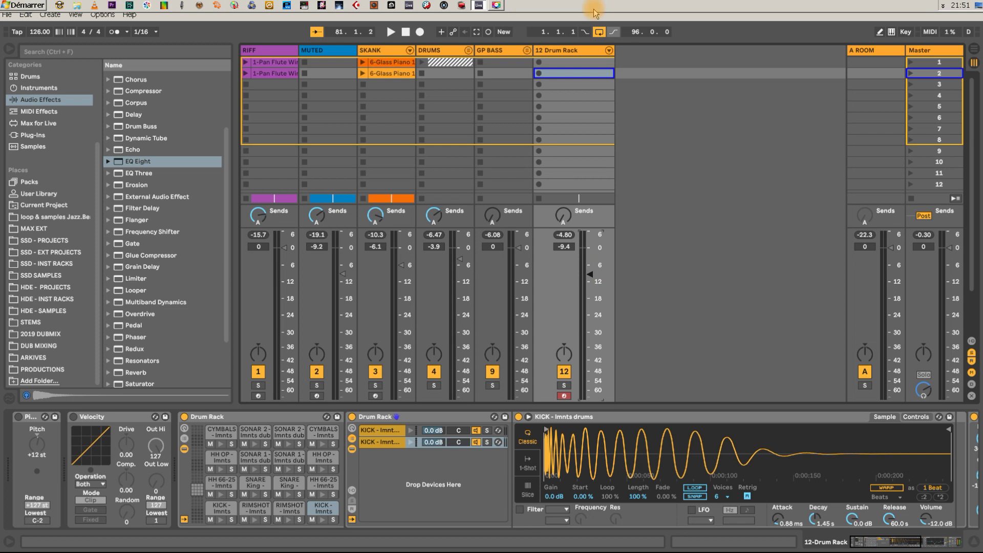
# - Rename the 12 Drum Rack track as DRUMS 2
pyautogui.click(565, 51)
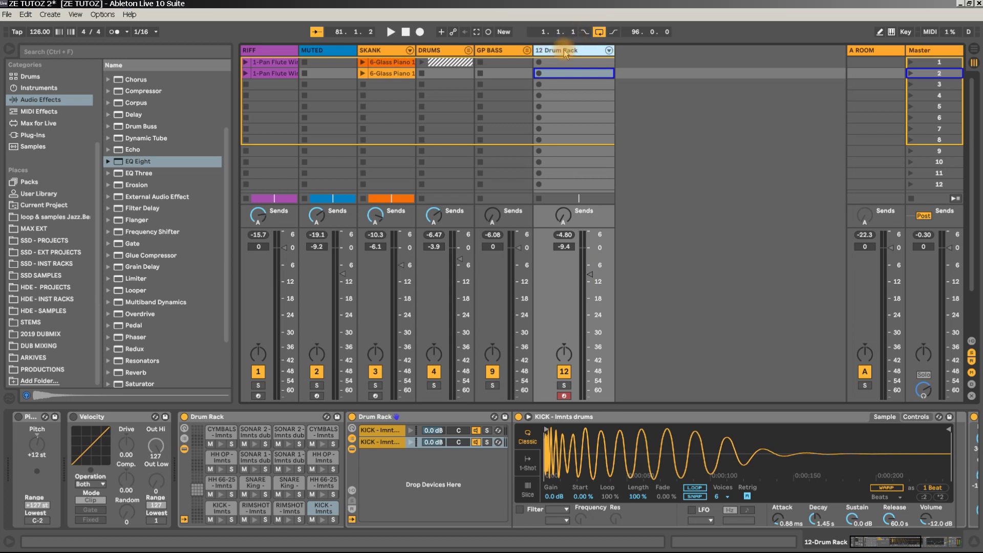
pyautogui.hotkey('ctrl', 'r')
pyautogui.write('D')
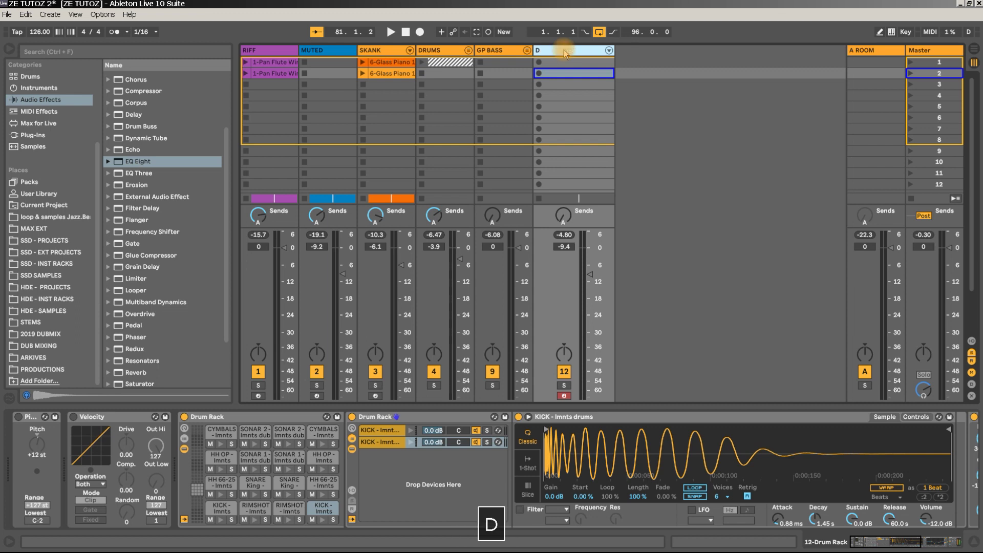
pyautogui.write('RUMS 2')
pyautogui.press('Return')
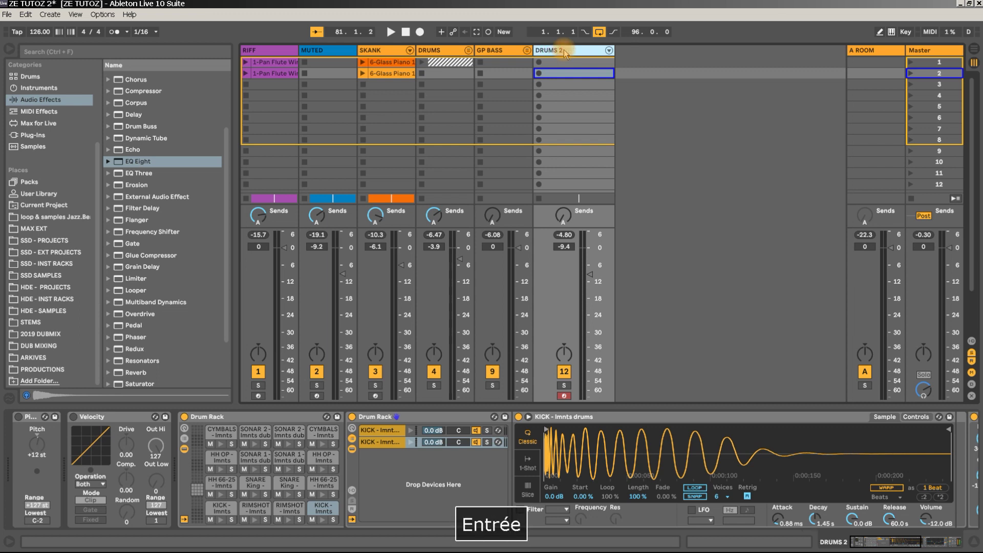
# - Play the song and adjust the DRUMS track's volume, ending at -7.2 dB
pyautogui.press('space')
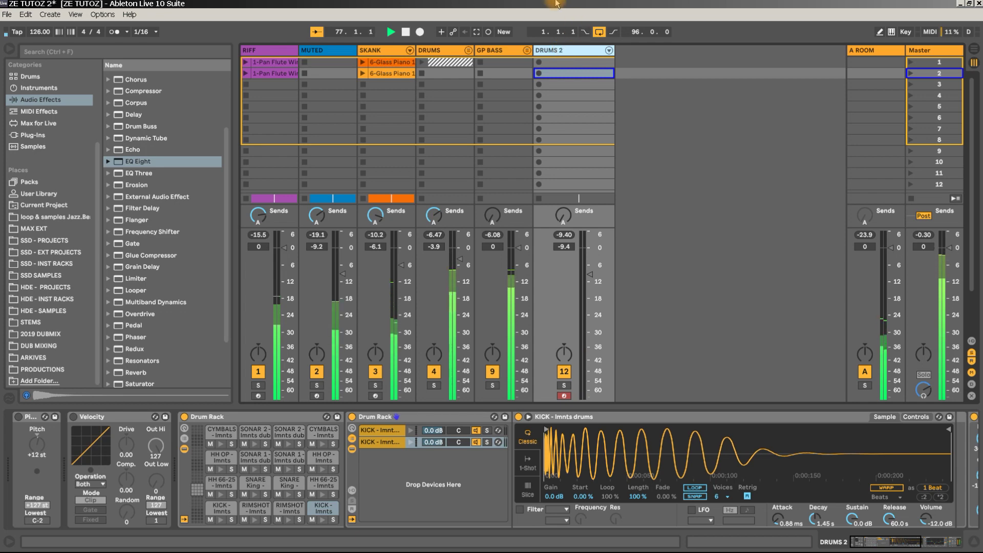
pyautogui.moveTo(459, 265); pyautogui.dragTo(459, 255)
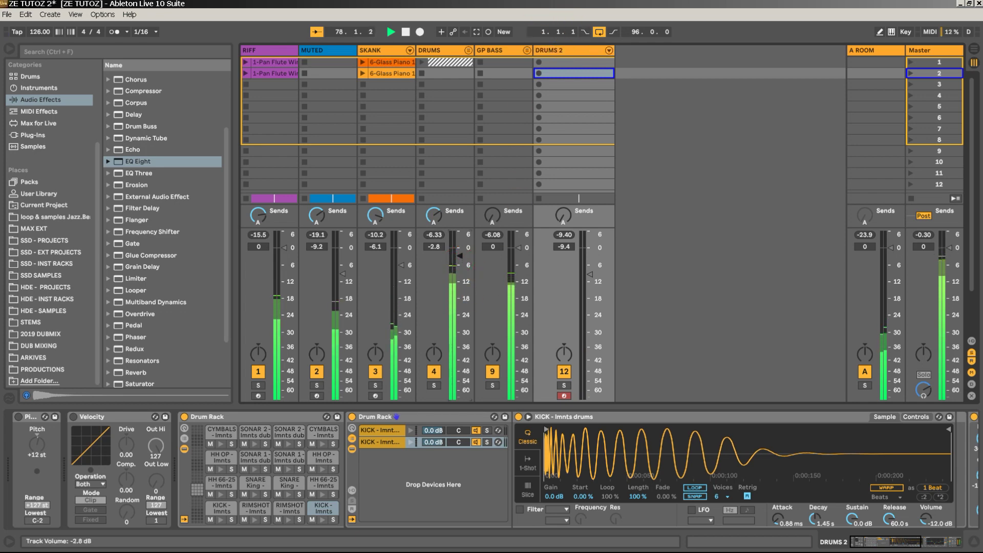
pyautogui.moveTo(460, 253); pyautogui.dragTo(463, 258)
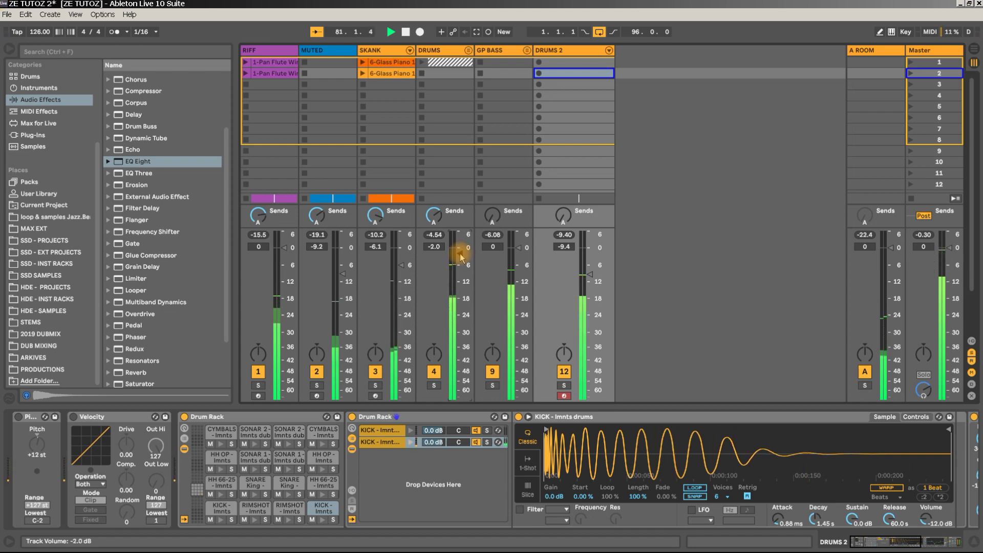
pyautogui.moveTo(462, 258); pyautogui.dragTo(462, 266)
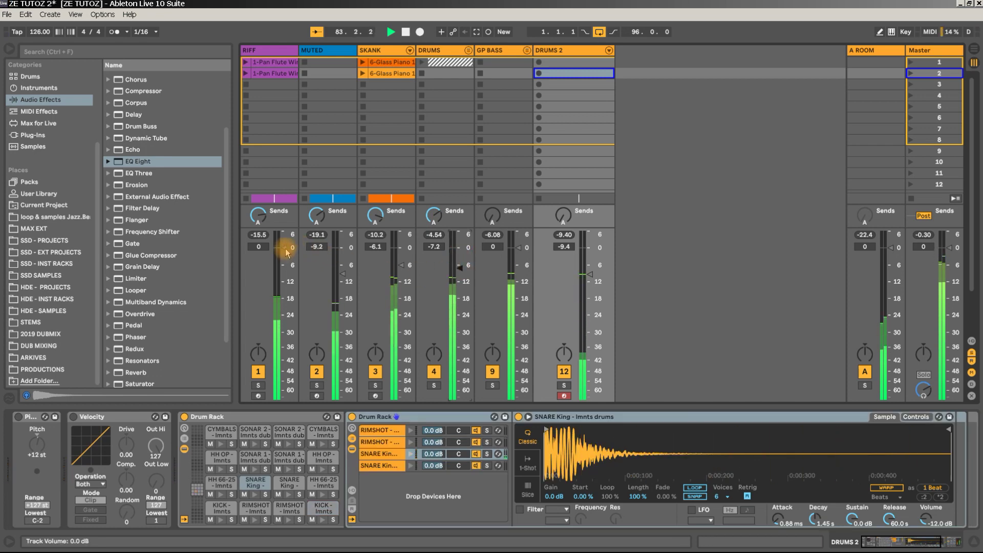
# - Deactivate the RIFF track with its volume lowered to -4.3 dB, and set the DRUMS track's volume to -5.6 dB
pyautogui.click(258, 371)
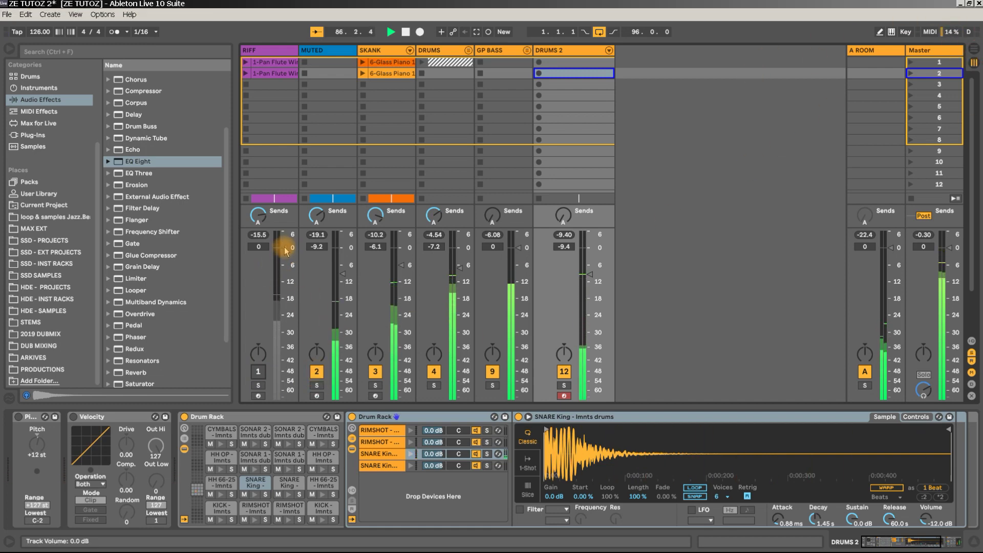
pyautogui.moveTo(284, 251); pyautogui.dragTo(284, 259)
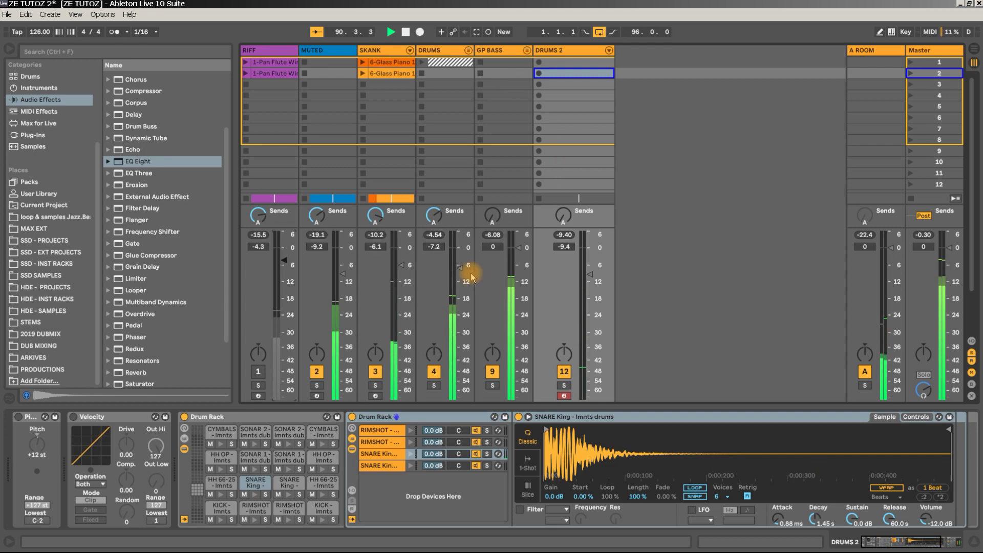
pyautogui.click(455, 54)
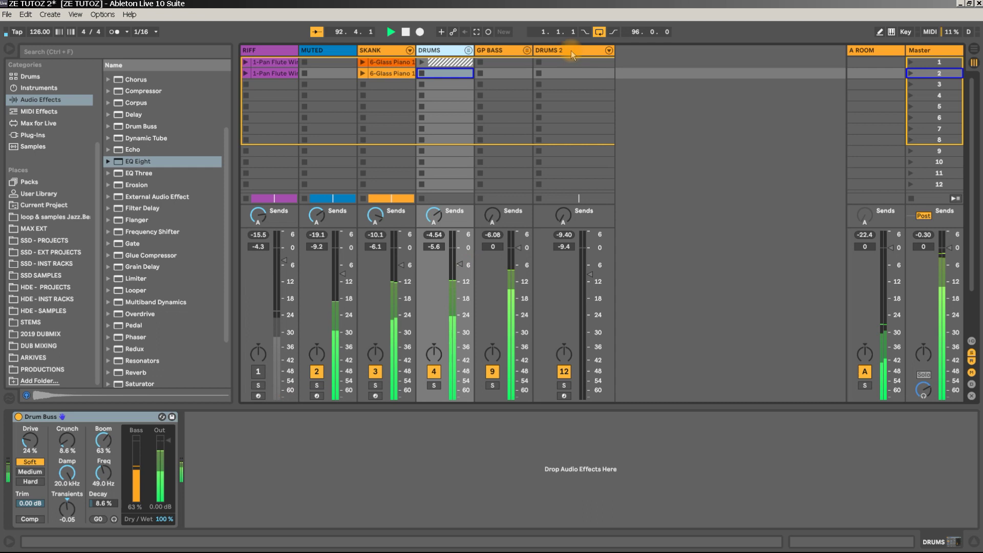
# - Lower the GP BASS track's volume to -7.4 dB, deactivating and reactivating the track while balancing it
pyautogui.click(492, 372)
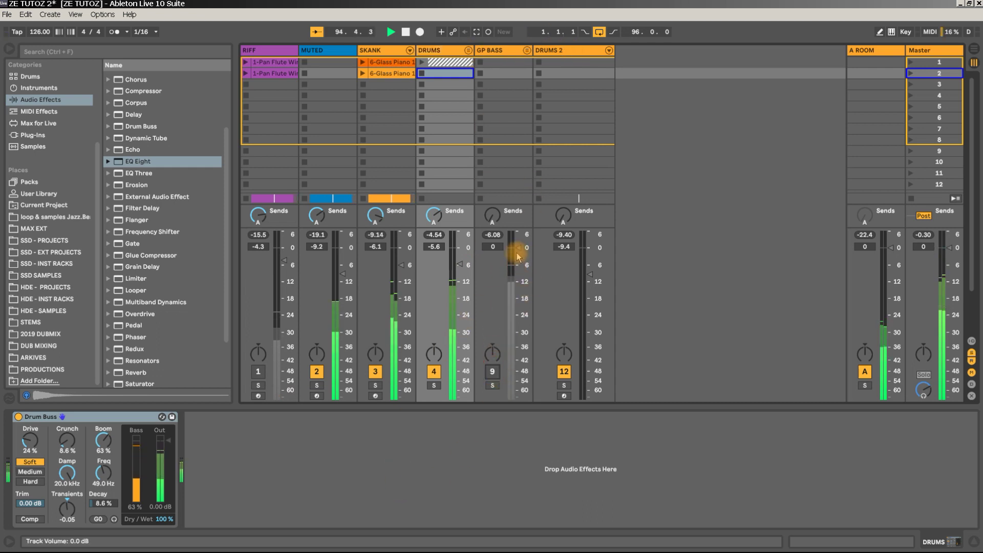
pyautogui.click(499, 50)
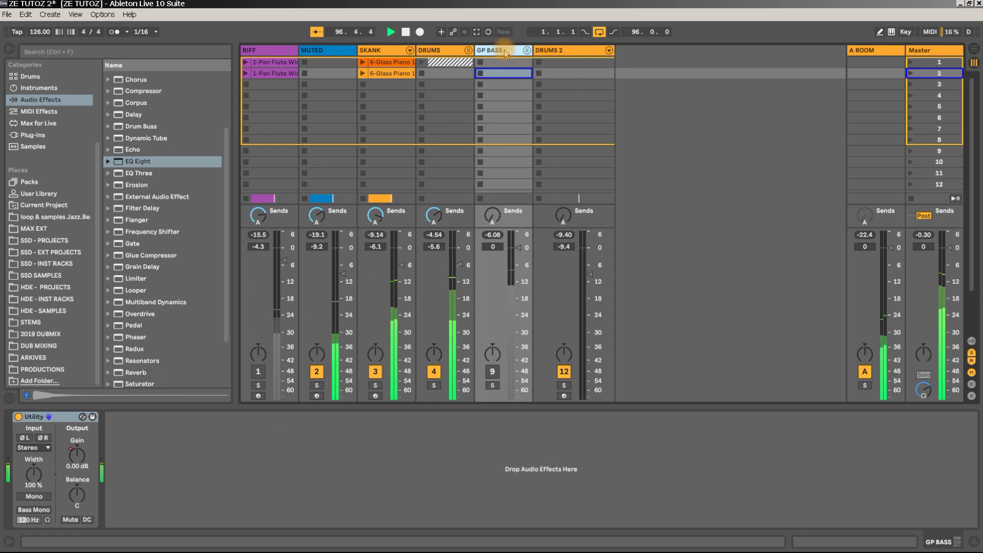
pyautogui.moveTo(518, 247); pyautogui.dragTo(518, 272)
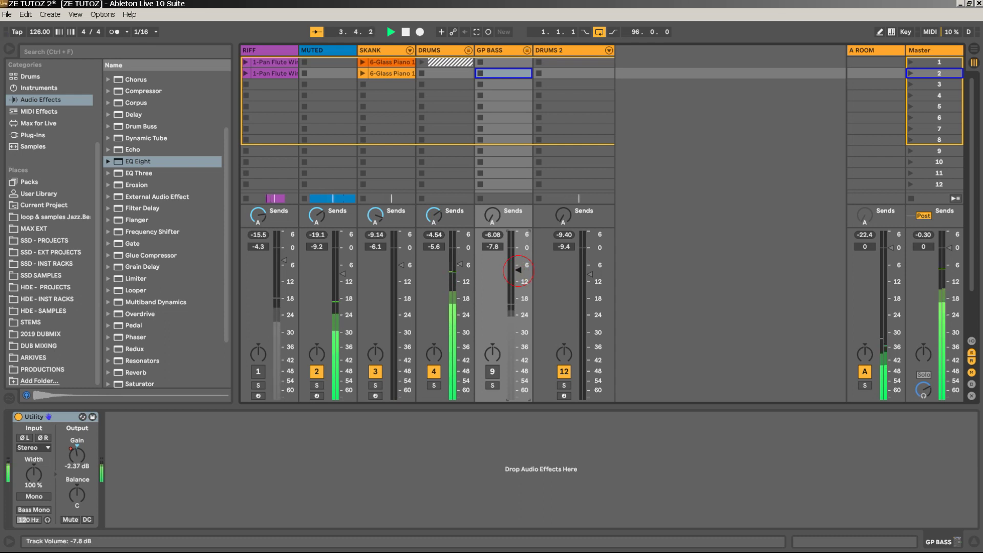
pyautogui.click(493, 373)
pyautogui.click(495, 378)
pyautogui.click(518, 273)
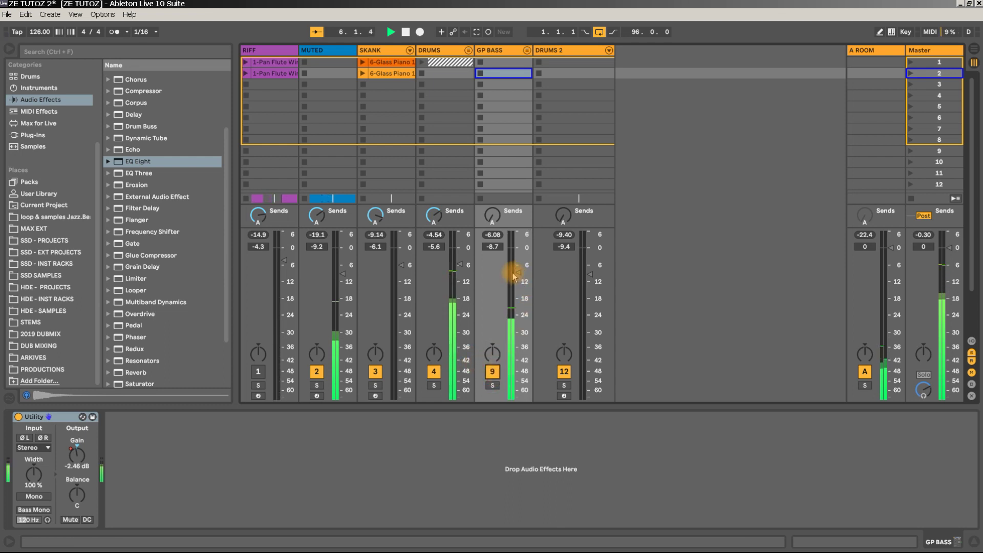
pyautogui.click(410, 275)
# - Lower the MUTED track's volume to -14.9 dB
pyautogui.click(342, 274)
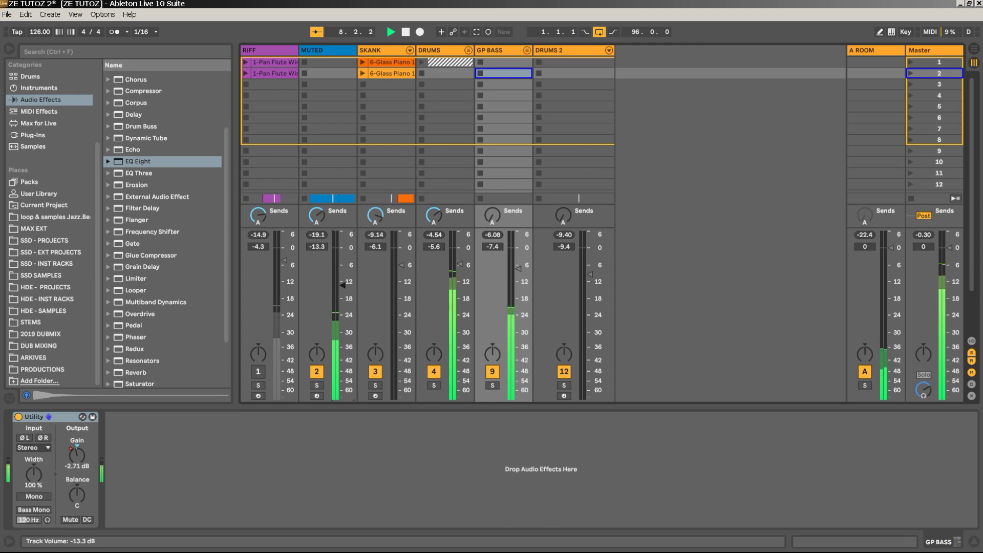
pyautogui.click(343, 291)
pyautogui.click(484, 283)
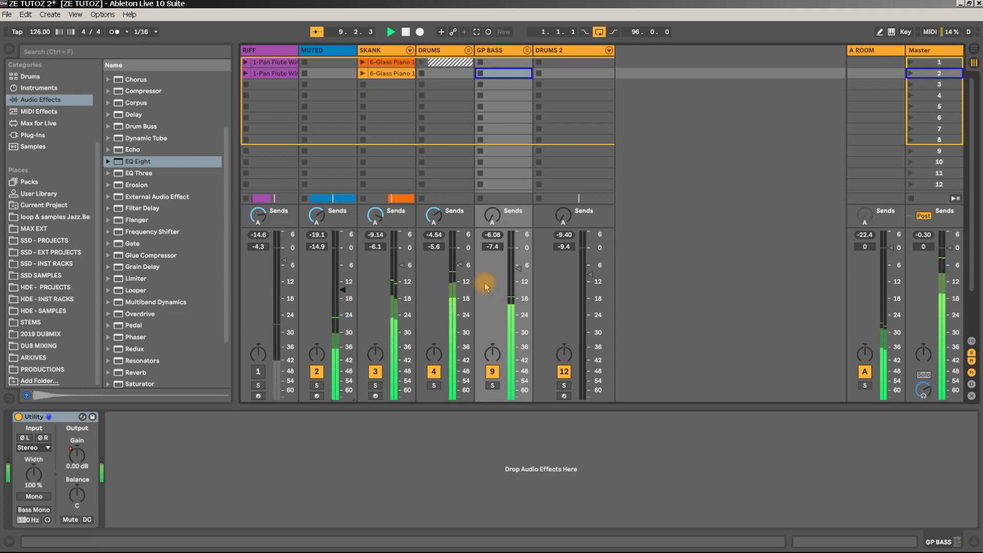
# - Reorder the tracks so that DRUMS 2 sits between DRUMS and GP BASS, and stop playback
pyautogui.click(578, 73)
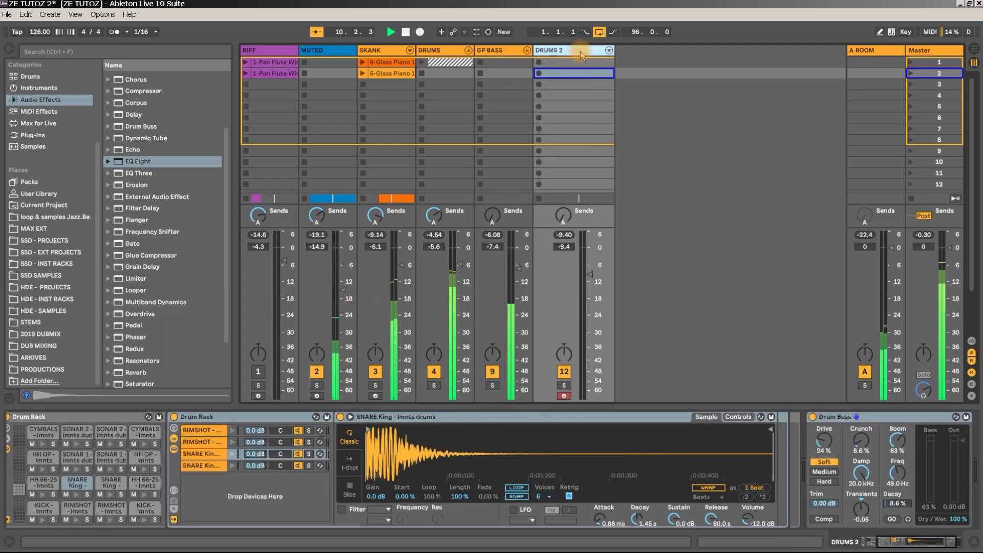
pyautogui.click(491, 54)
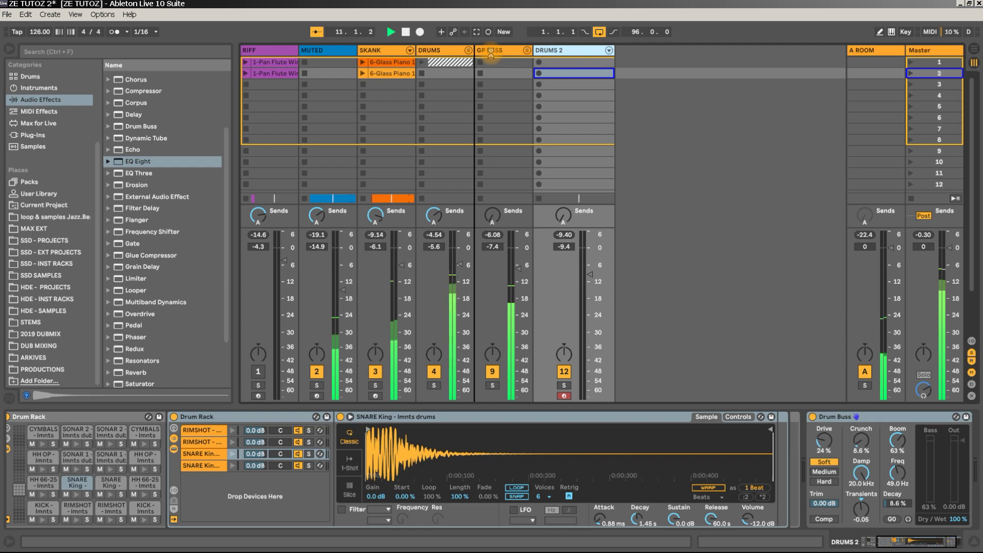
pyautogui.moveTo(491, 54); pyautogui.dragTo(583, 54)
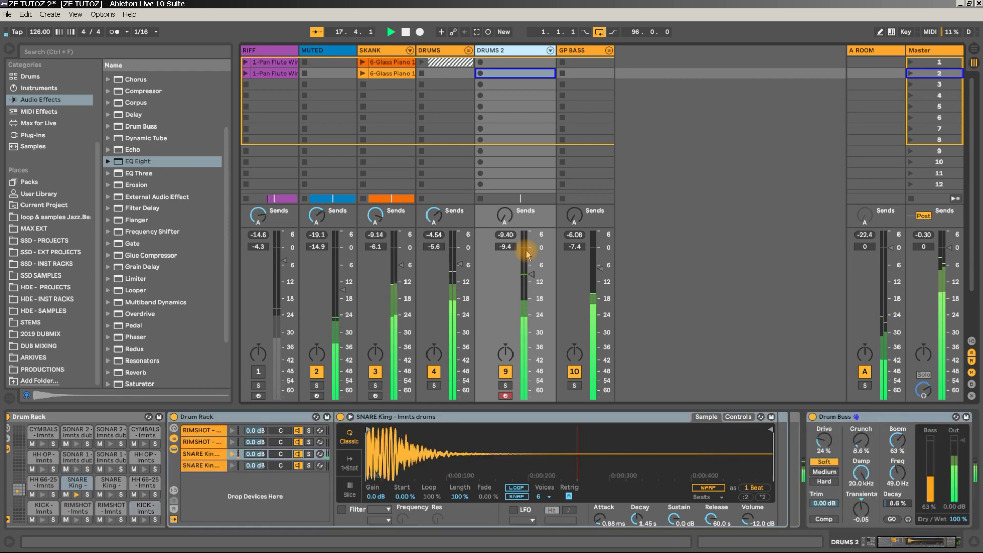
pyautogui.press('space')
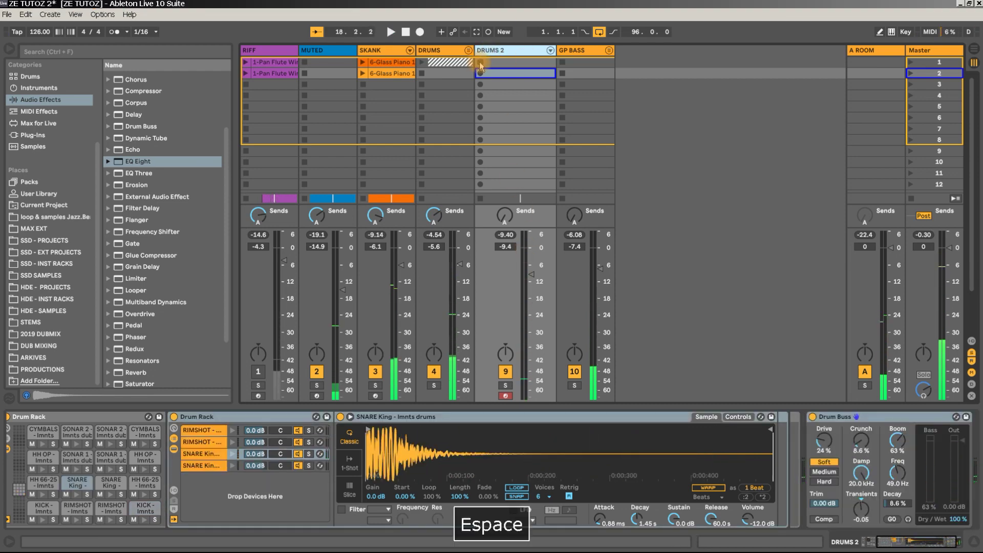
# - Record a kick and snare clip into the first slot of the DRUMS 2 track, end the recording and stop playback
pyautogui.click(480, 64)
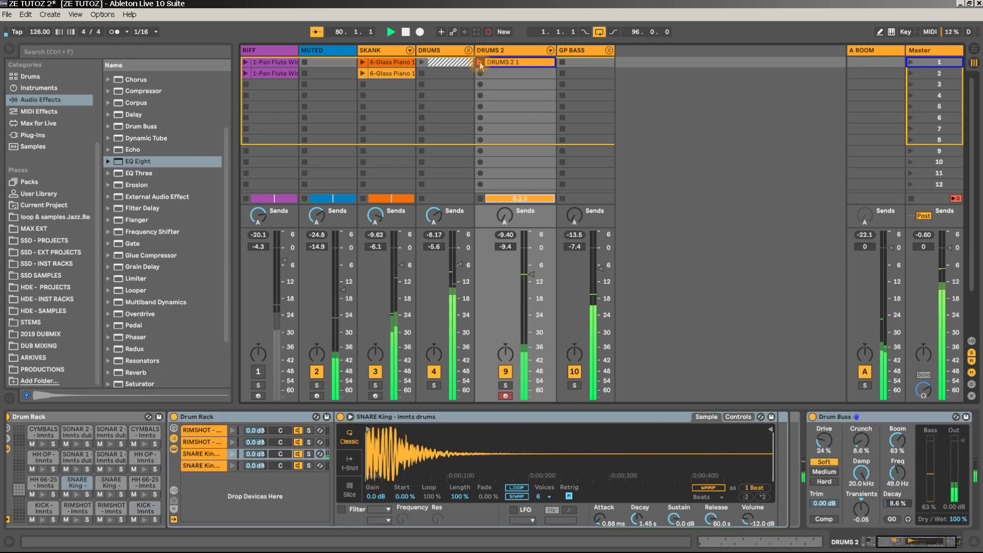
pyautogui.click(480, 63)
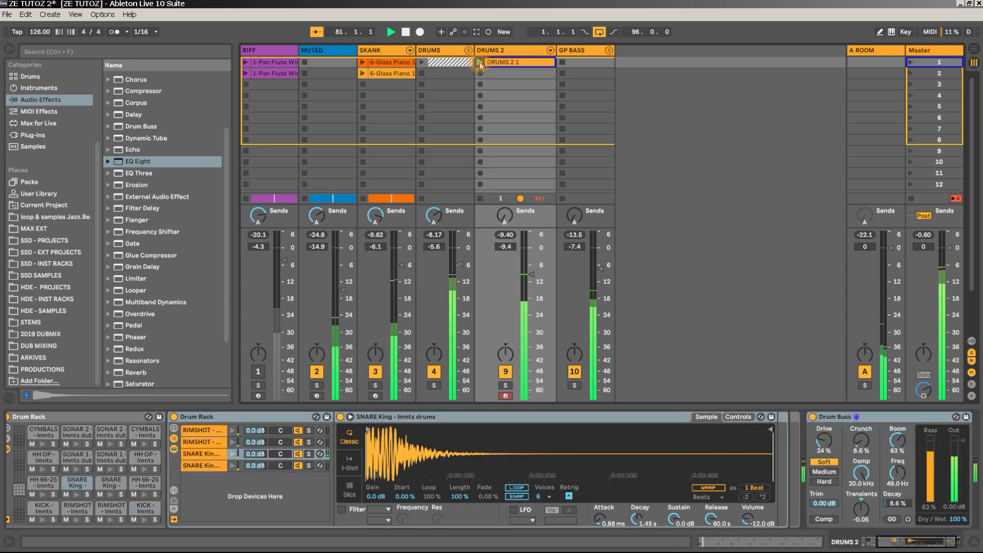
pyautogui.press('space')
# - Open the recorded DRUMS 2 clip and set its loop length to 8 bars and its end to 9.1.1, stopping playback
pyautogui.doubleClick(519, 62)
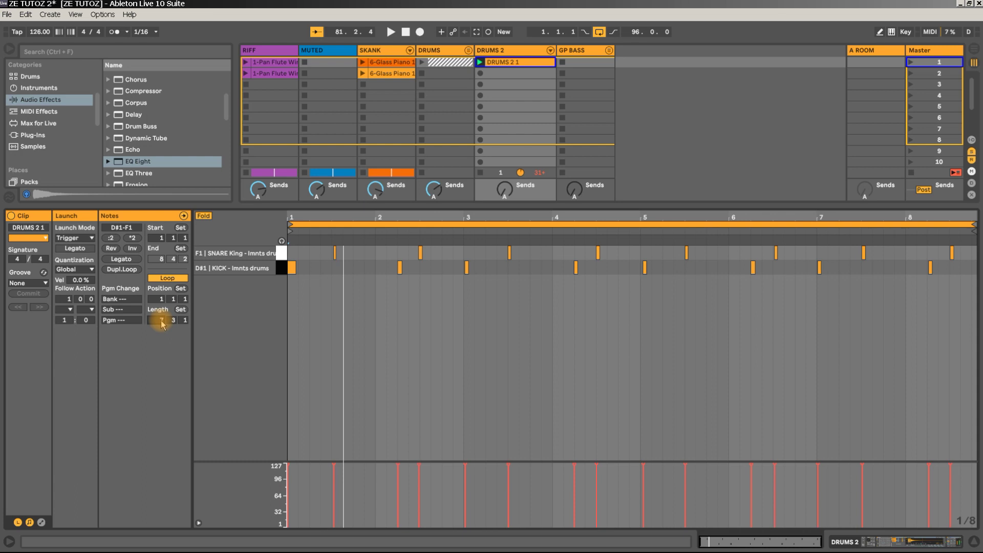
pyautogui.write('9')
pyautogui.press('Return')
pyautogui.press('space')
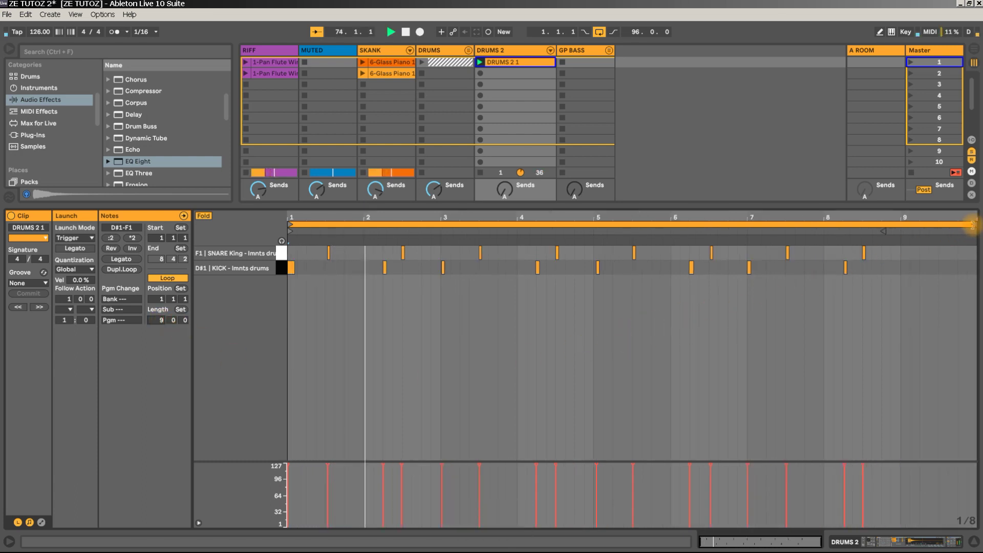
pyautogui.moveTo(973, 225); pyautogui.dragTo(900, 226)
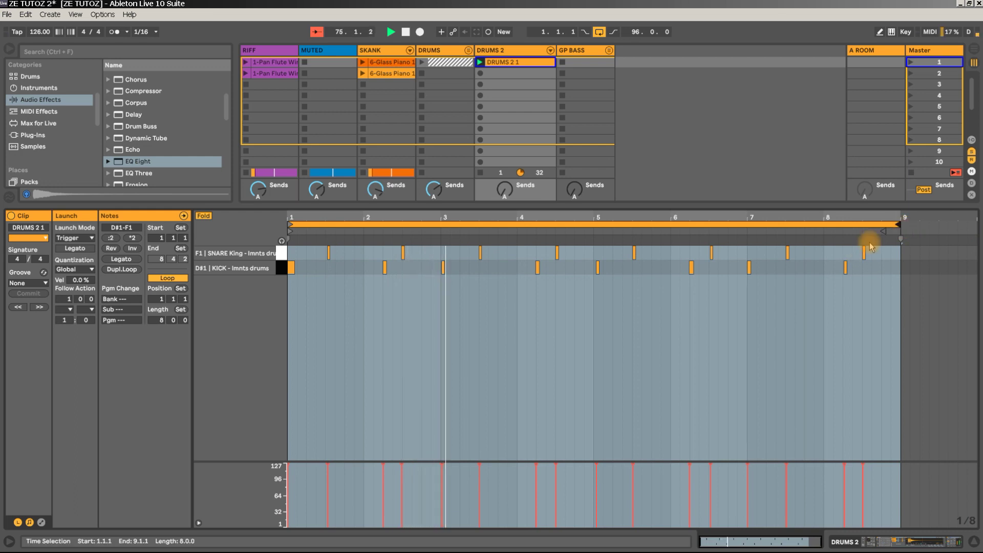
pyautogui.click(899, 226)
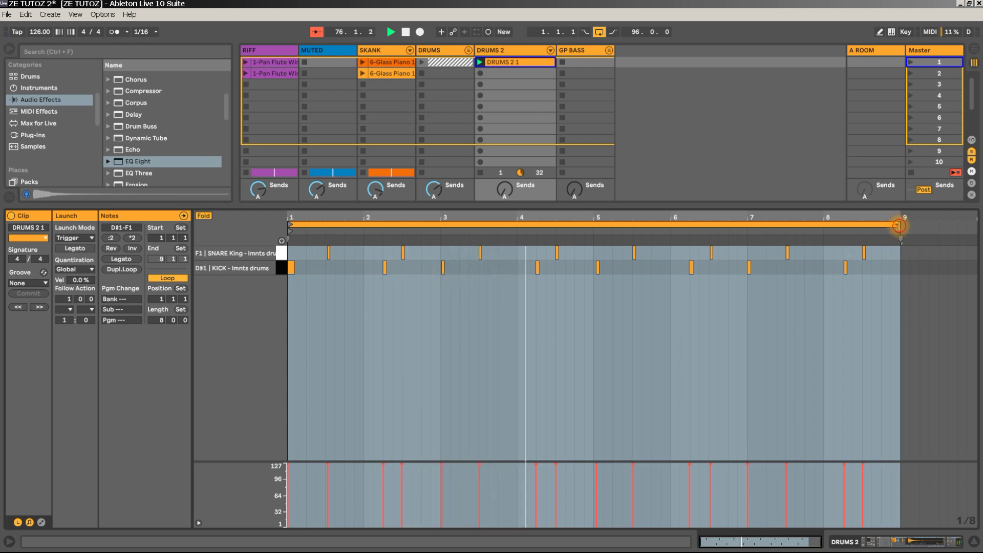
pyautogui.press('space')
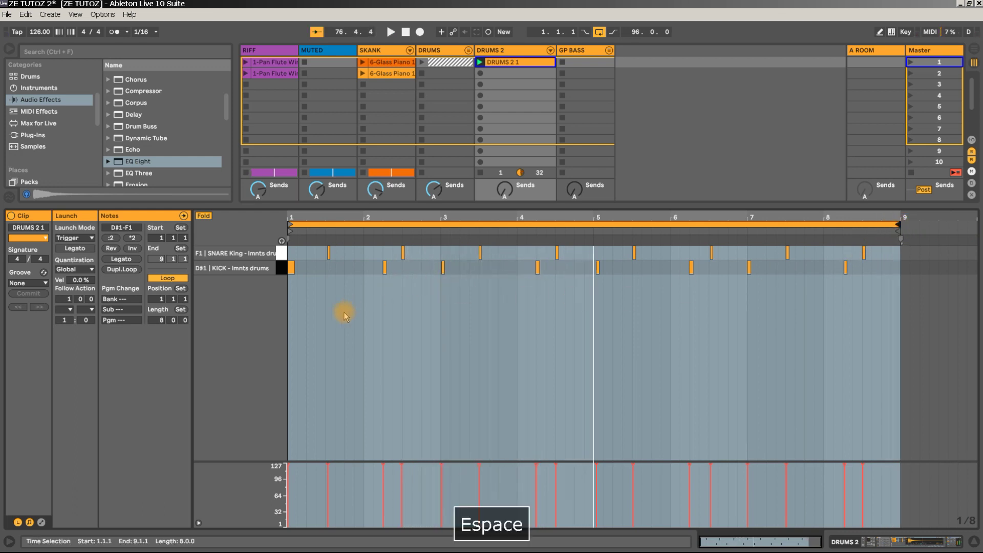
# - Overdub closed HH 66-25 and open HH OP hi-hat hits into the looping DRUMS 2 clip, and stop playback
pyautogui.click(345, 315)
pyautogui.click(281, 253)
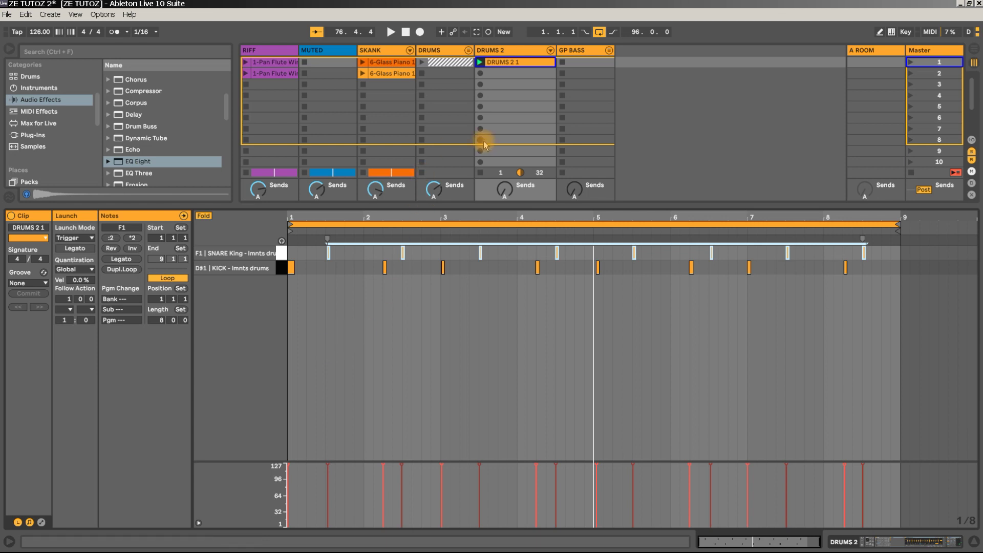
pyautogui.click(495, 63)
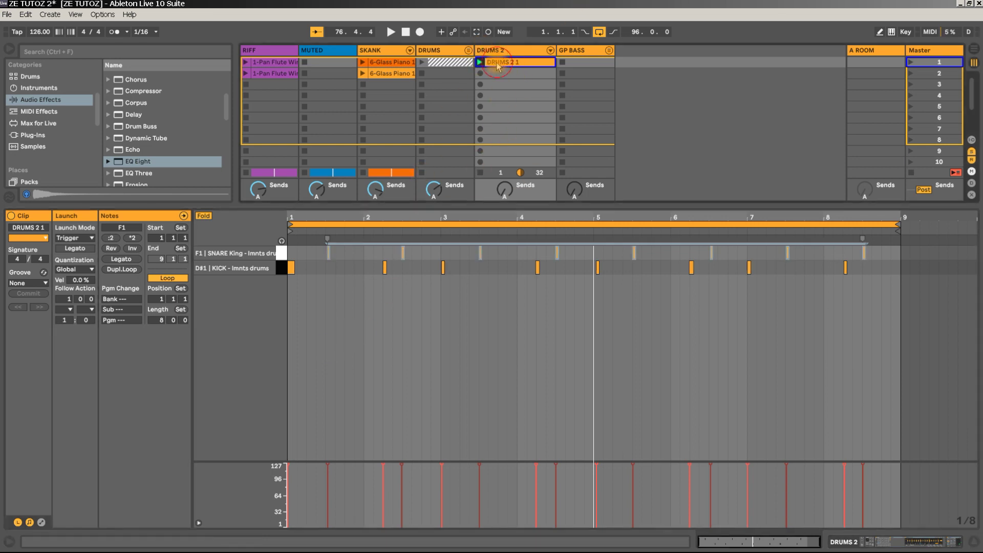
pyautogui.click(488, 33)
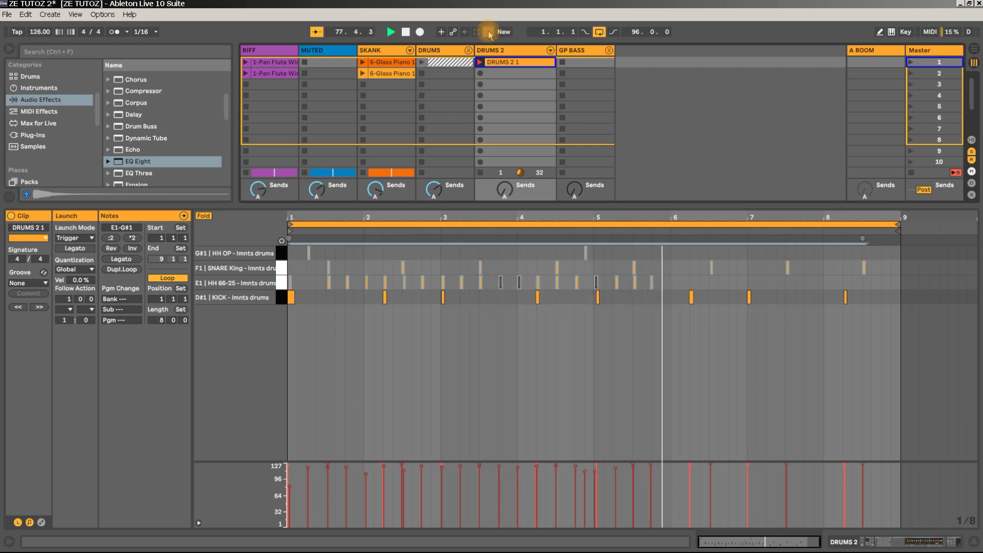
pyautogui.press('space')
# - In the DRUMS 2 Drum Rack, raise the sample Release of the HH OP pad above the SNARE King row's last HH 66-25 pad to 60.0 s
pyautogui.click(519, 52)
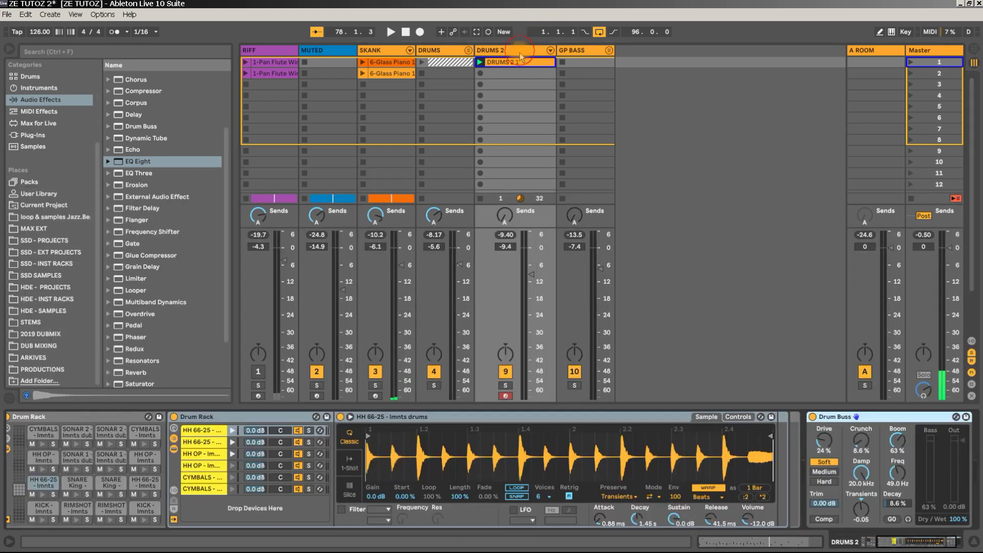
pyautogui.click(41, 465)
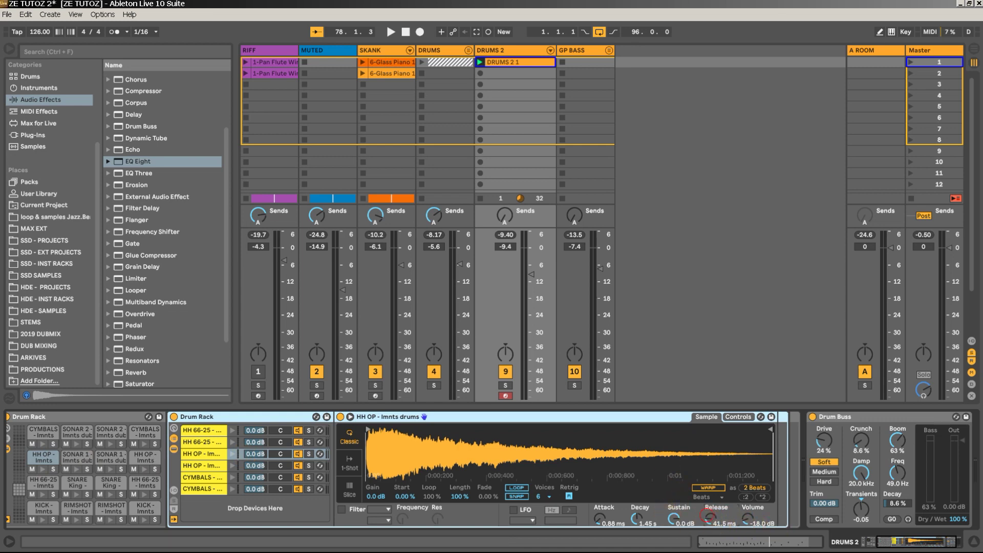
pyautogui.click(145, 457)
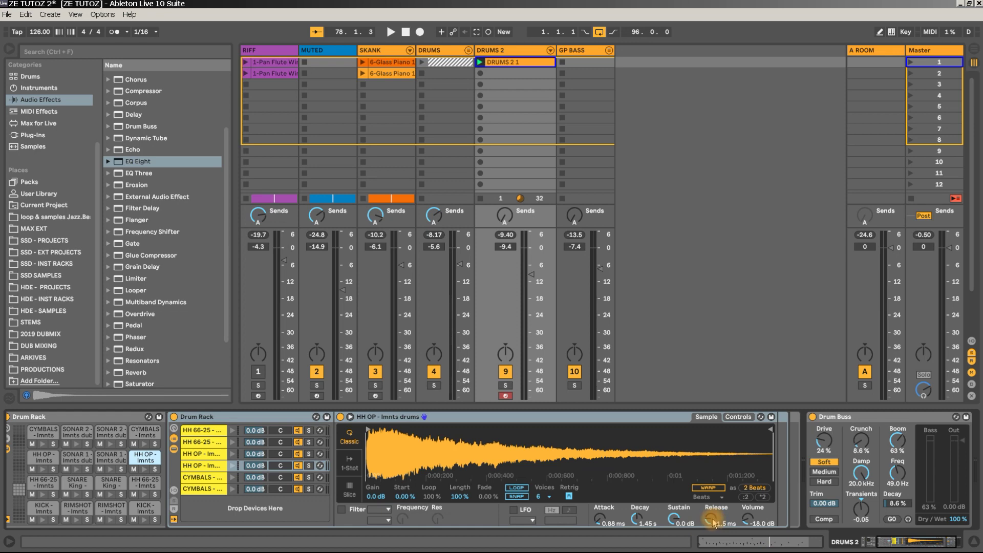
pyautogui.moveTo(713, 521); pyautogui.dragTo(713, 450)
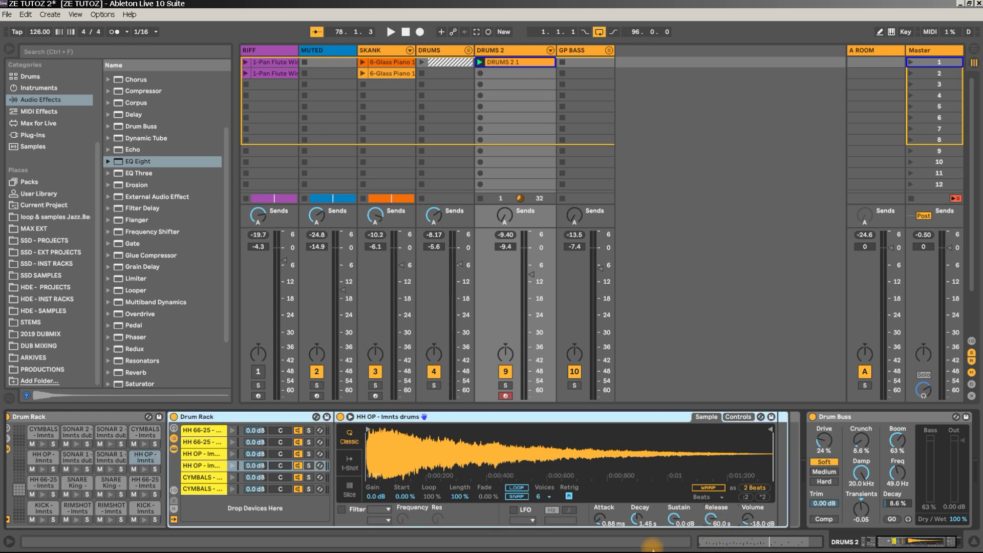
# - Expand the Drum Rack's chain list for the HH 66-25 pad and show the input/output settings of the nested CYMBALS rack's chains
pyautogui.click(43, 482)
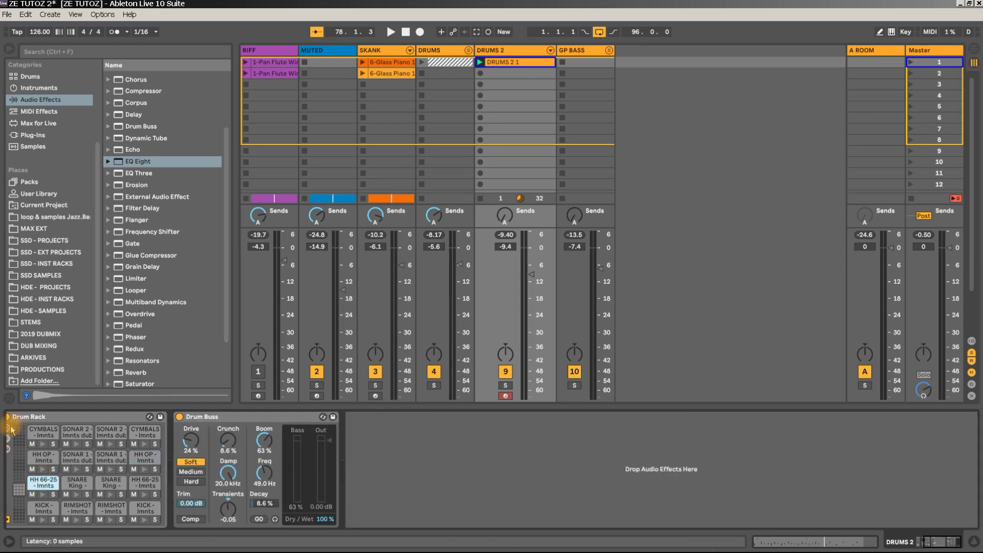
pyautogui.click(8, 450)
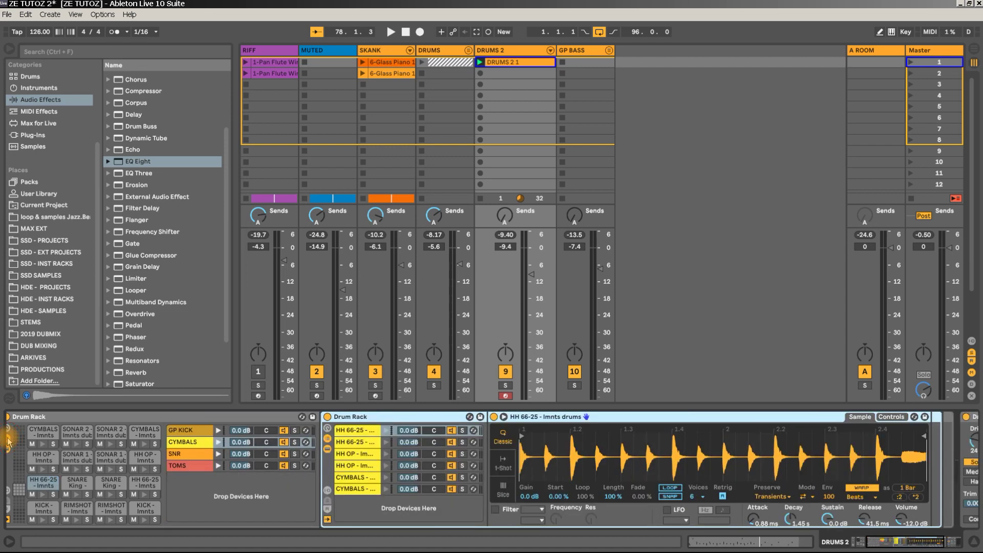
pyautogui.moveTo(924, 545); pyautogui.dragTo(891, 545)
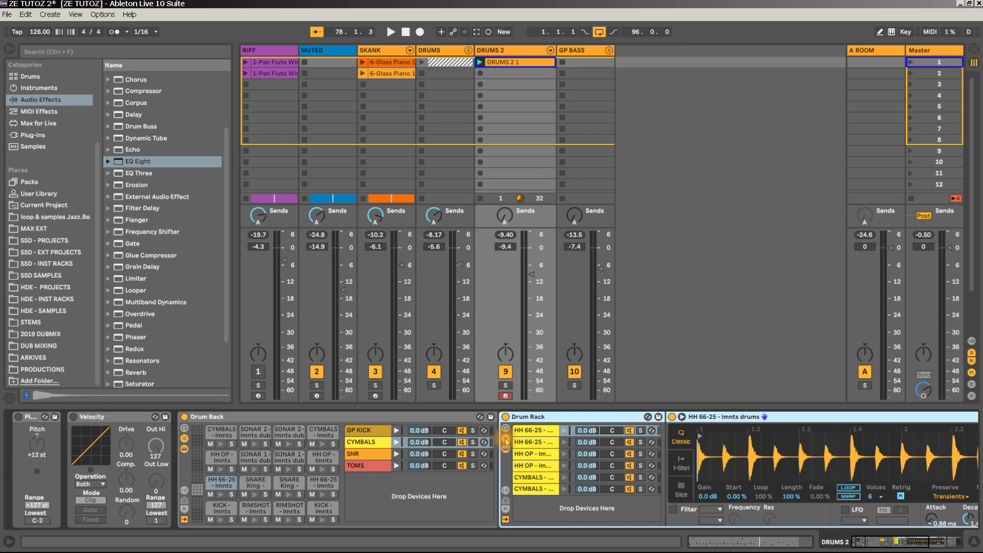
pyautogui.click(506, 491)
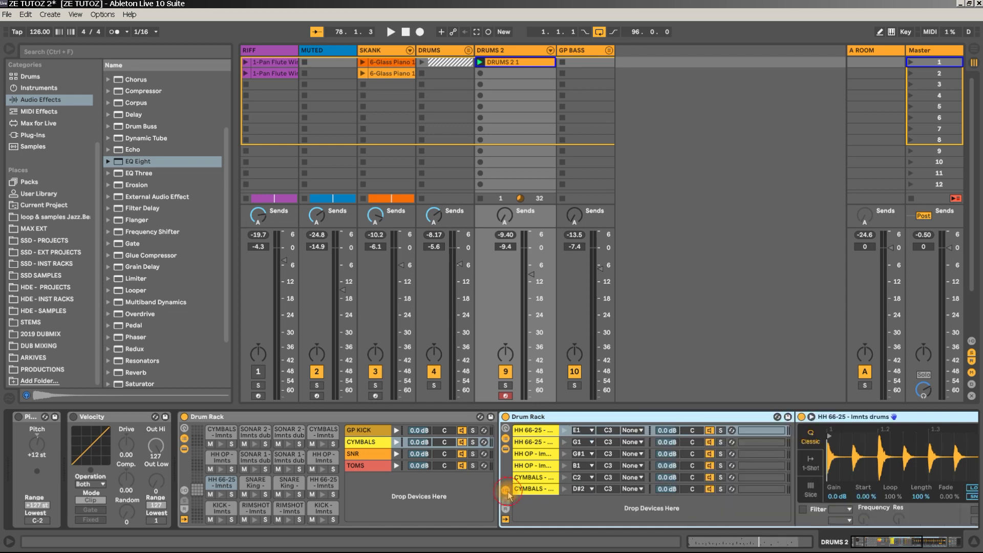
pyautogui.click(507, 492)
pyautogui.click(210, 417)
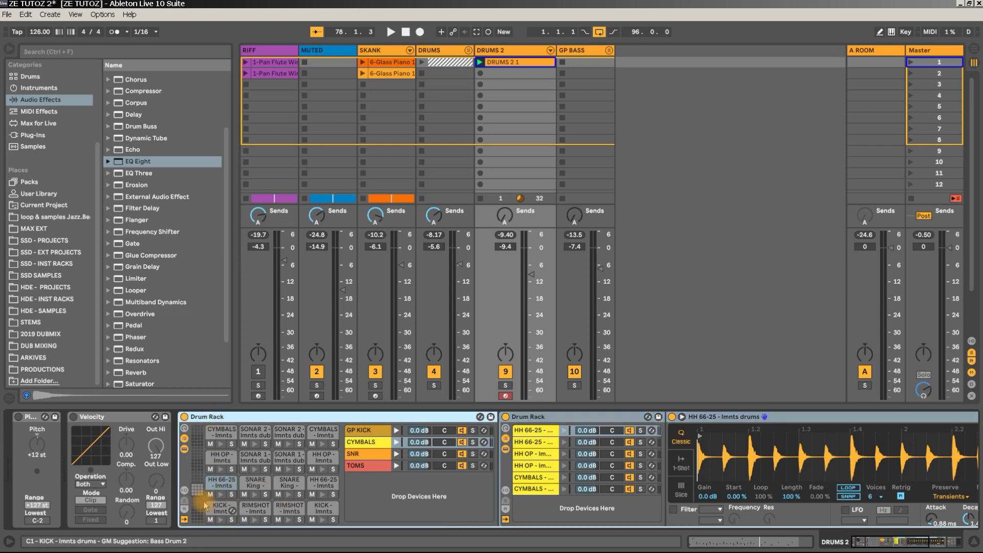
pyautogui.click(373, 445)
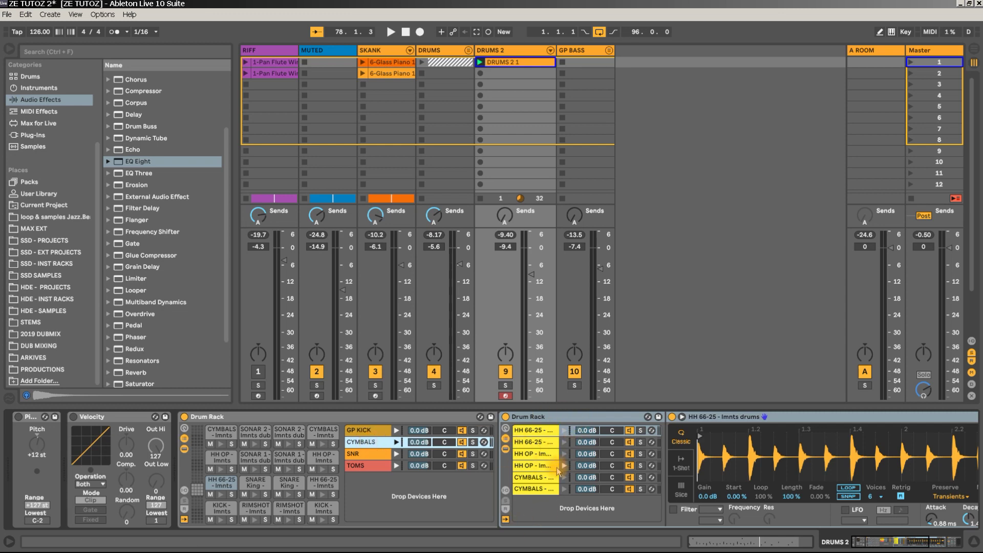
pyautogui.click(505, 491)
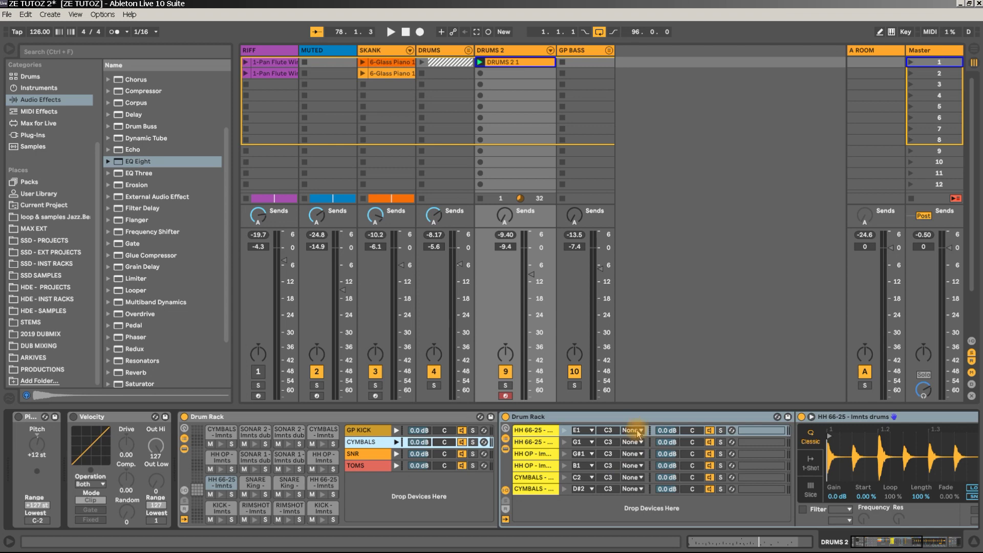
# - Look at the choke group options of the first HH 66-25 chain and show the Info View
pyautogui.click(630, 523)
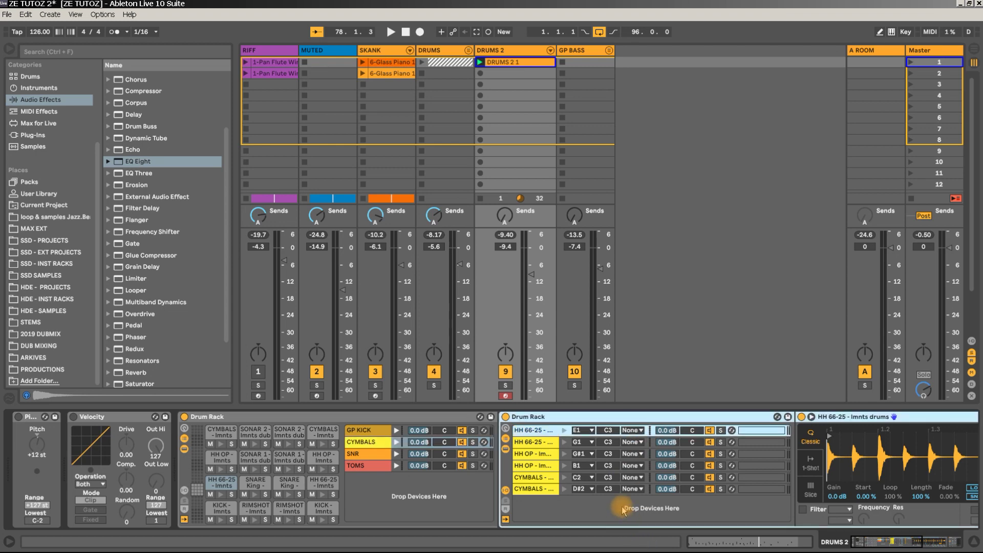
pyautogui.click(631, 430)
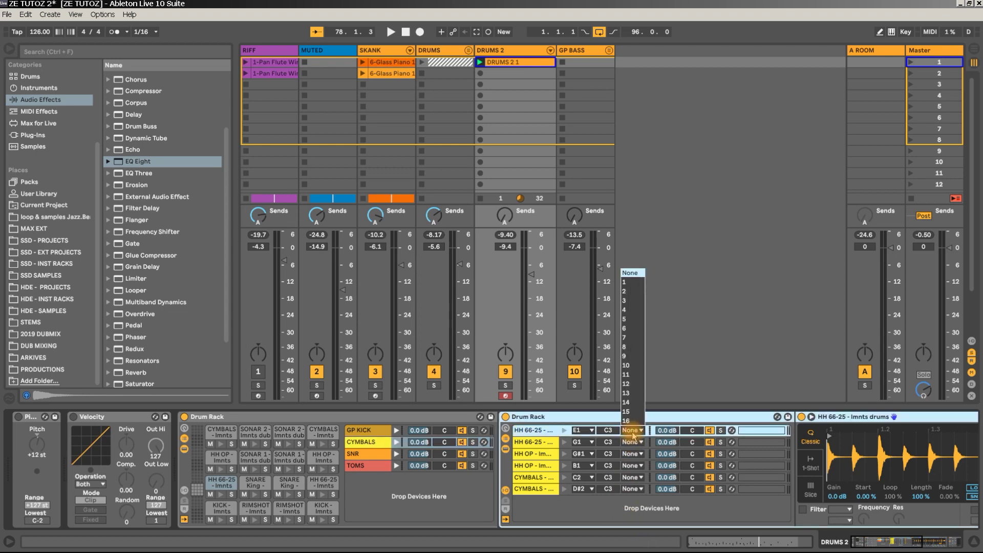
pyautogui.click(633, 434)
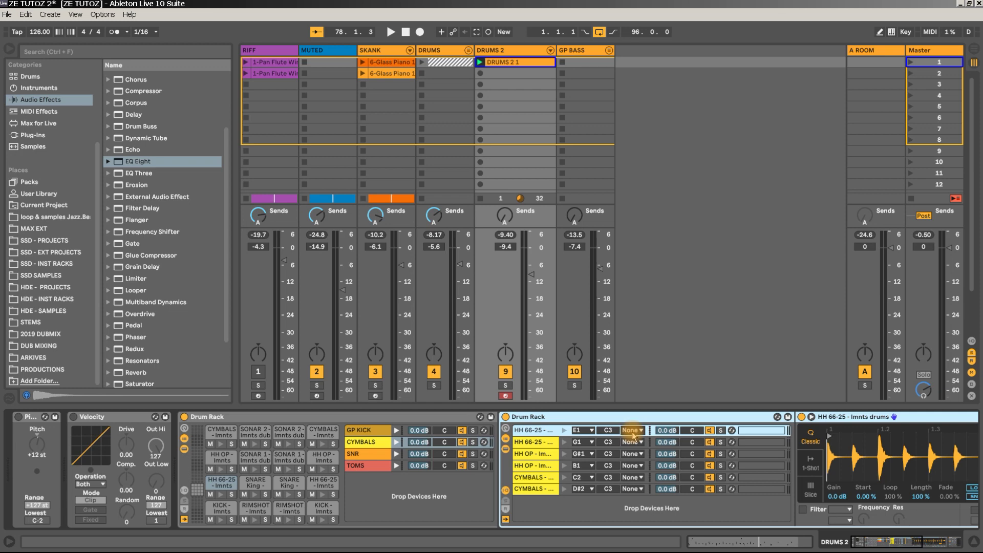
pyautogui.click(533, 442)
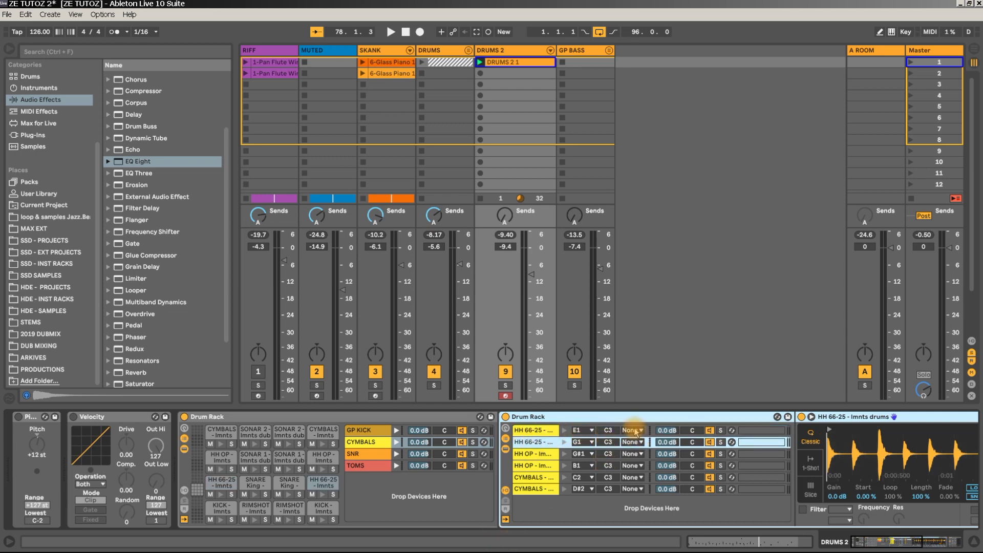
pyautogui.click(11, 541)
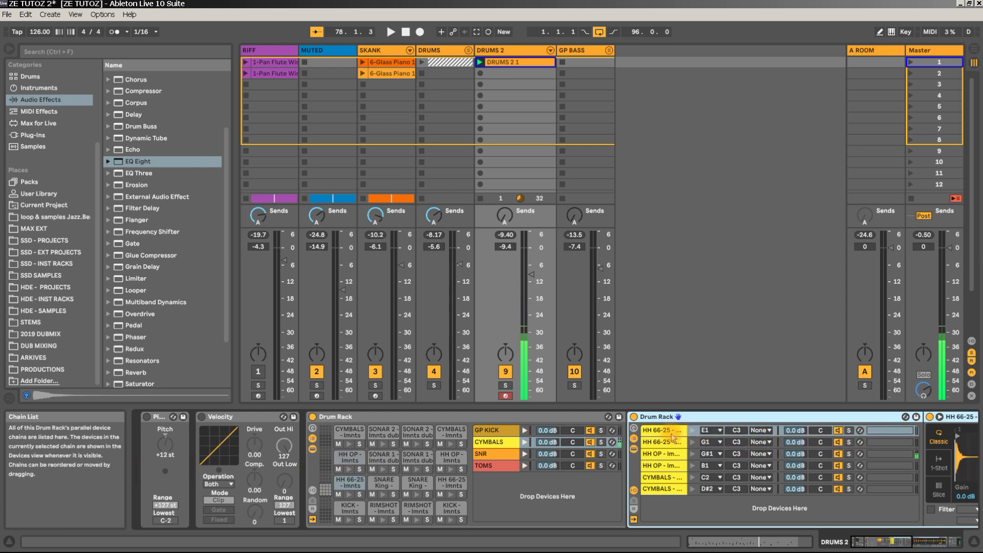
# - Assign both HH 66-25 chains and both HH OP chains in the CYMBALS rack to choke group 1
pyautogui.click(760, 430)
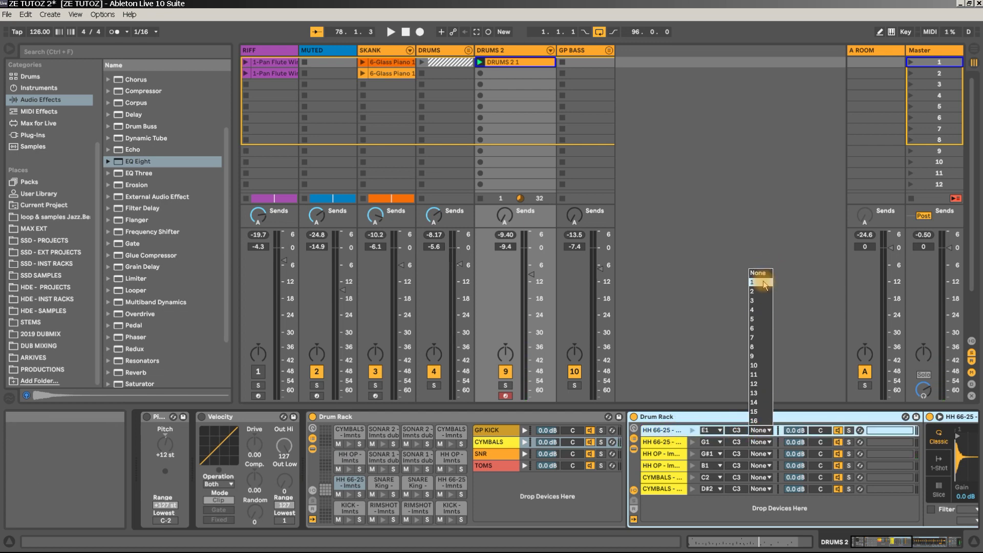
pyautogui.click(759, 430)
pyautogui.click(760, 442)
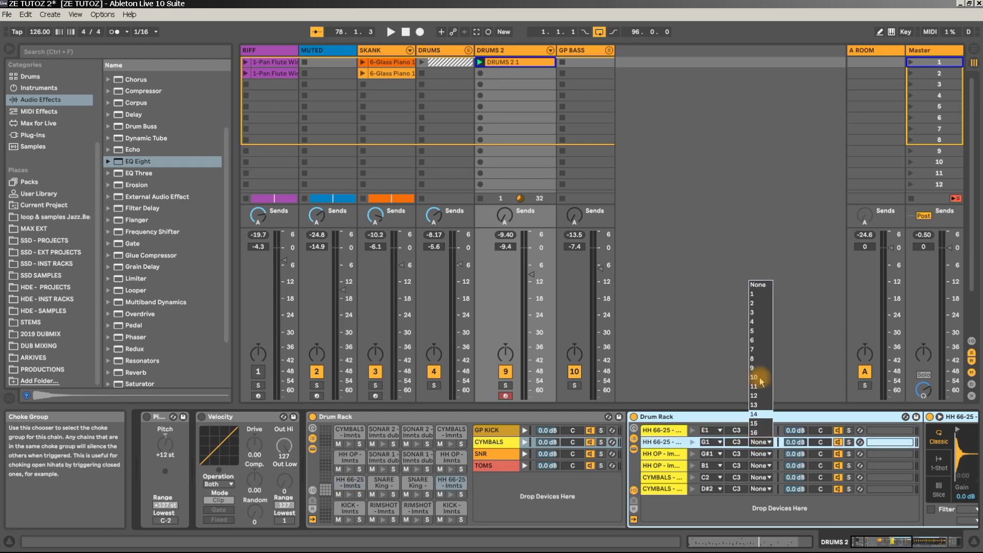
pyautogui.click(754, 303)
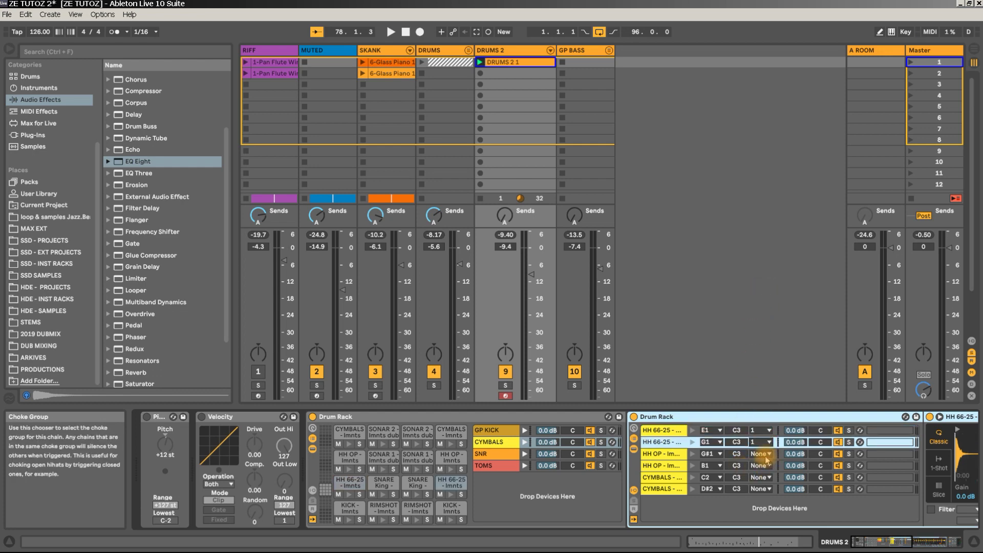
pyautogui.click(762, 454)
pyautogui.click(752, 306)
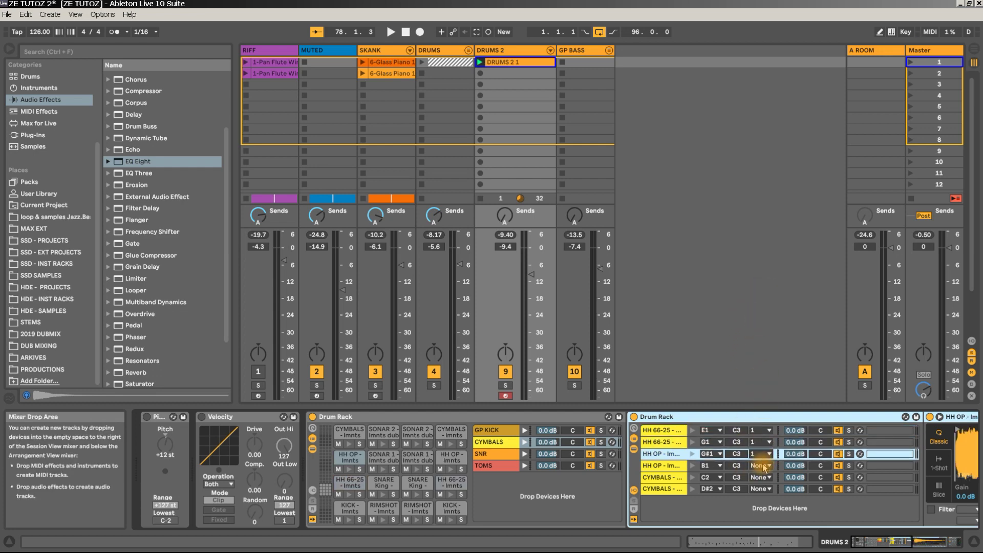
pyautogui.click(762, 466)
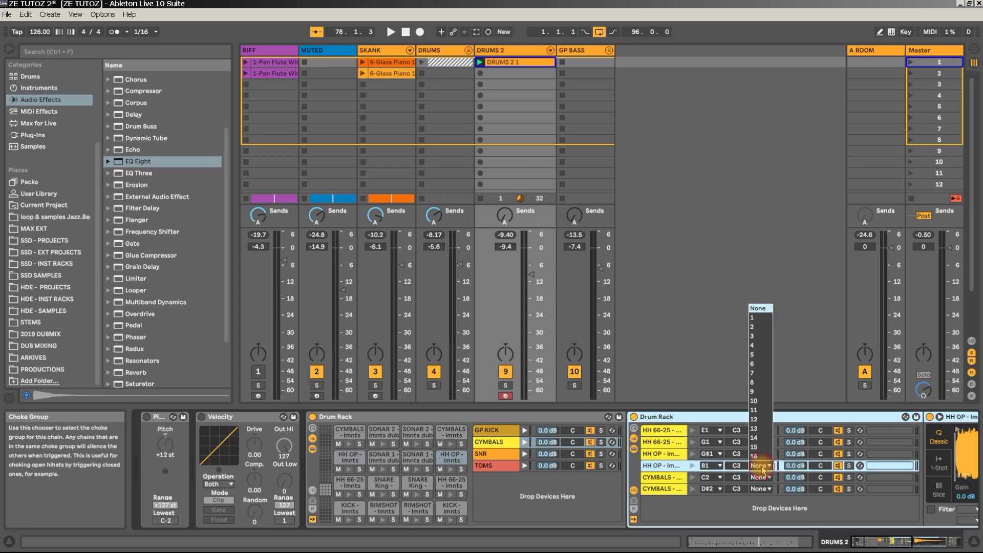
pyautogui.click(757, 318)
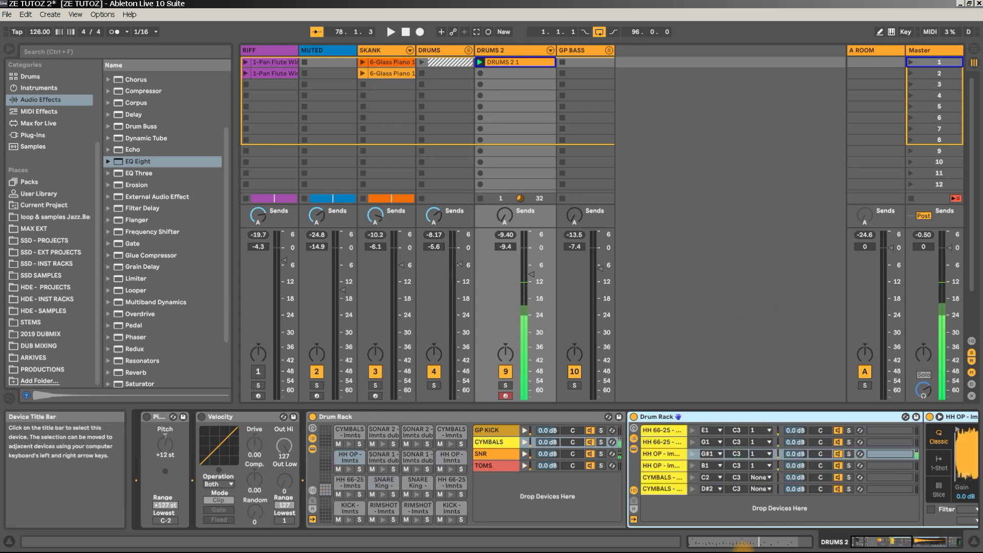
# - Open the DRUMS 2 1 clip and delete all its E1 HH 66-25 and G#1 HH OP notes
pyautogui.doubleClick(522, 63)
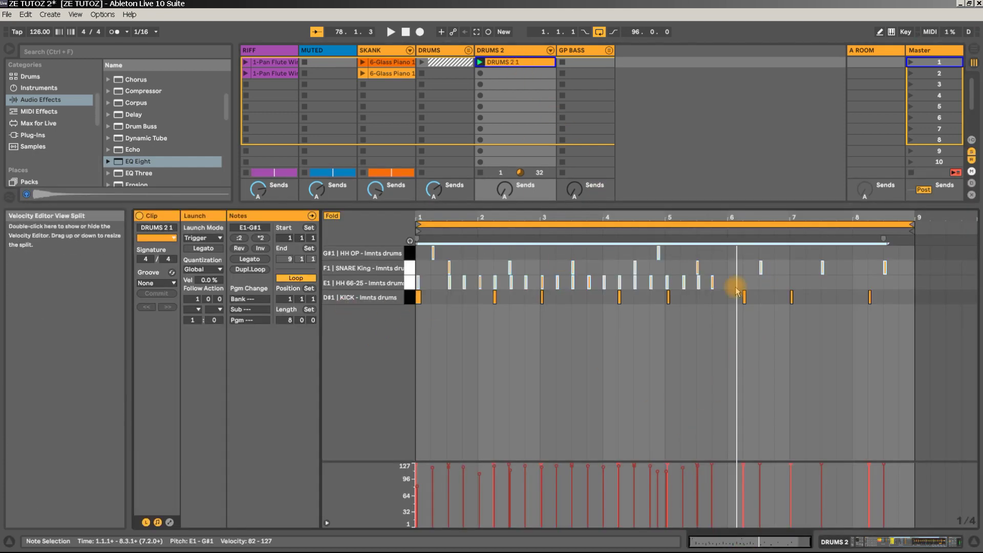
pyautogui.click(412, 270)
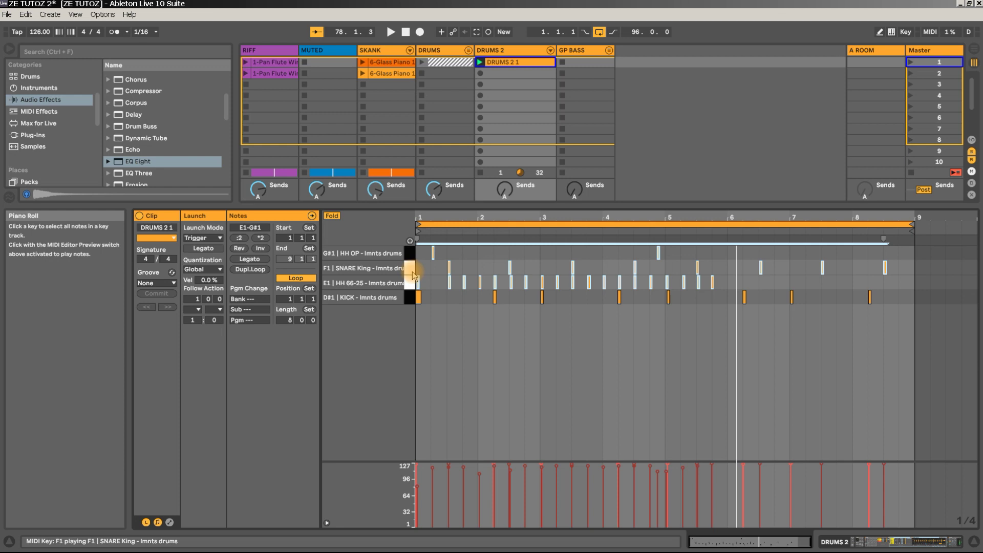
pyautogui.click(410, 288)
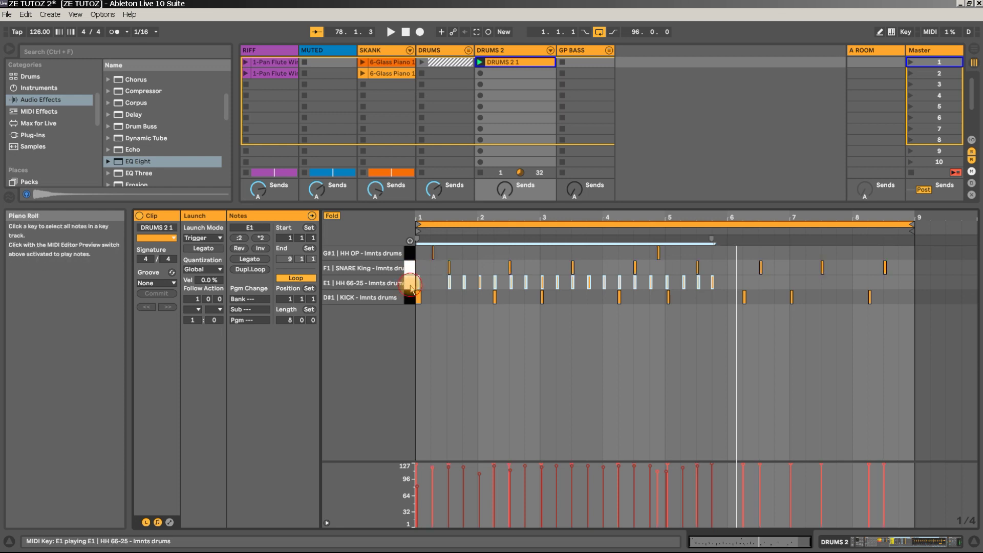
pyautogui.press('Delete')
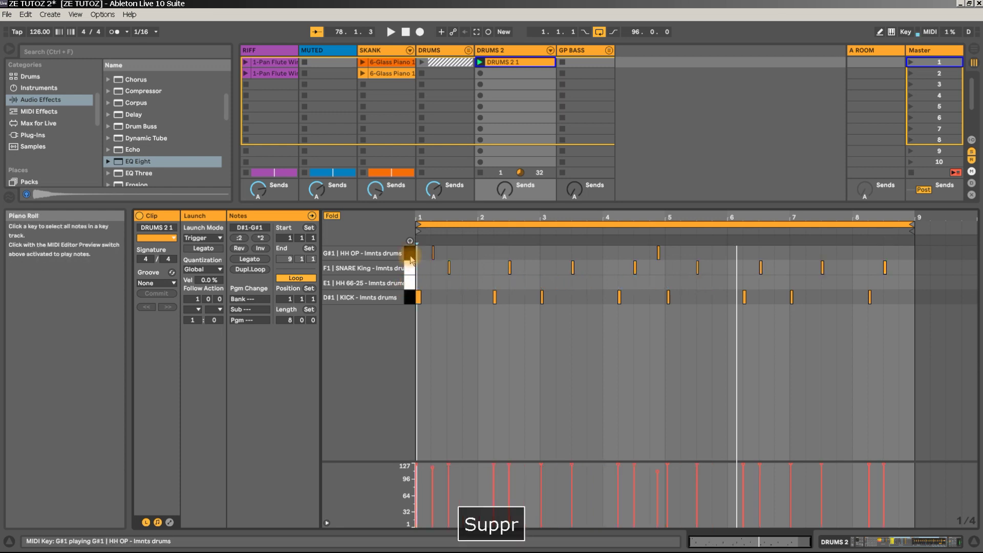
pyautogui.click(409, 252)
pyautogui.press('Delete')
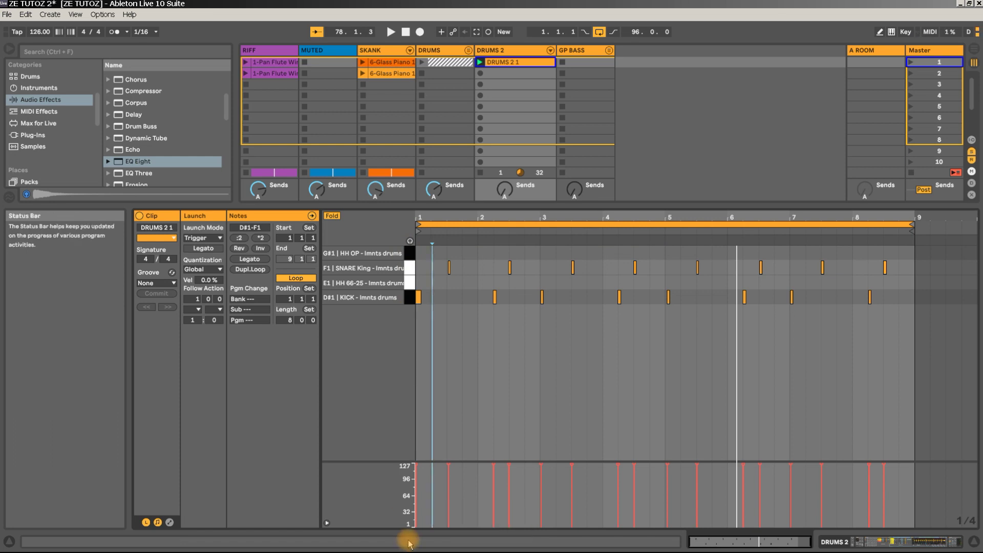
# - Overdub a new hi-hat part into the clip on the G1 HH 66-25 and B1 HH OP pads
pyautogui.click(488, 32)
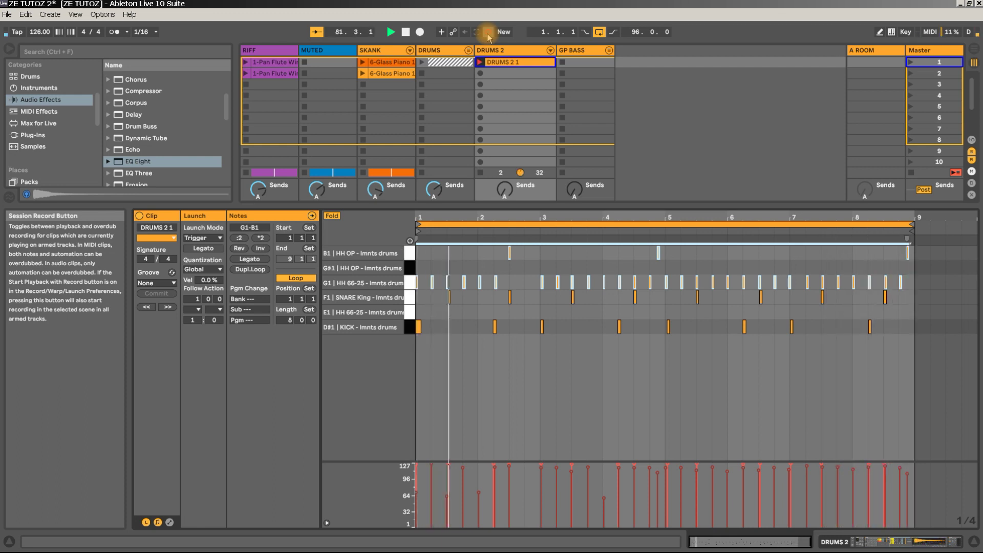
pyautogui.press('space')
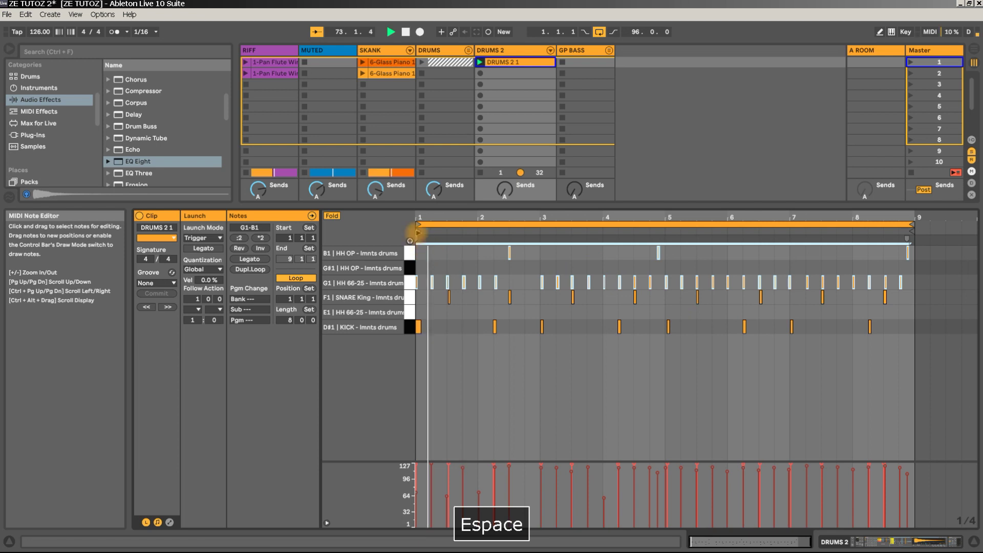
# - Move the clip's loop start to bar 5 and crop the clip to the remaining four bars
pyautogui.moveTo(418, 223)
pyautogui.mouseDown()
pyautogui.moveTo(706, 221)
pyautogui.moveTo(662, 221)
pyautogui.mouseUp()
pyautogui.press('space')
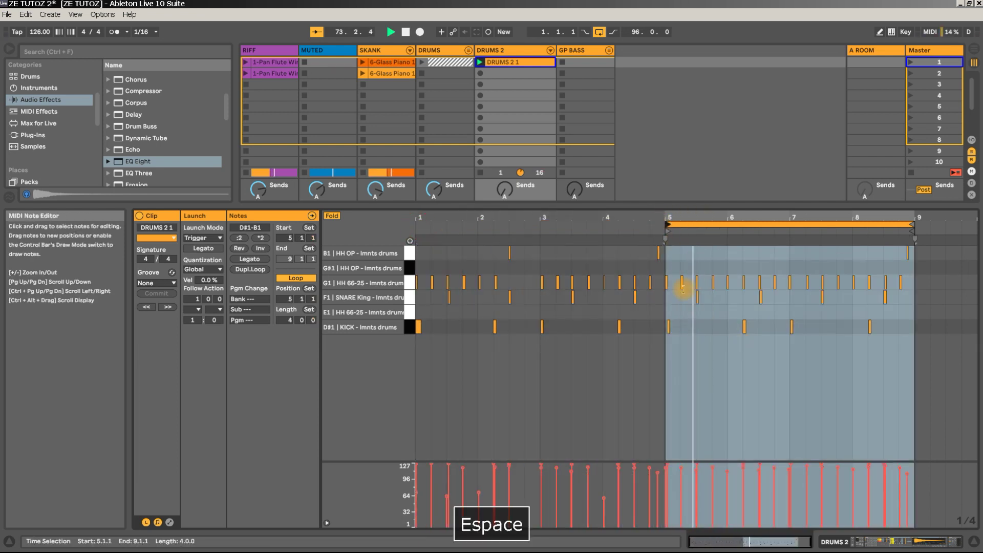
pyautogui.click(715, 348)
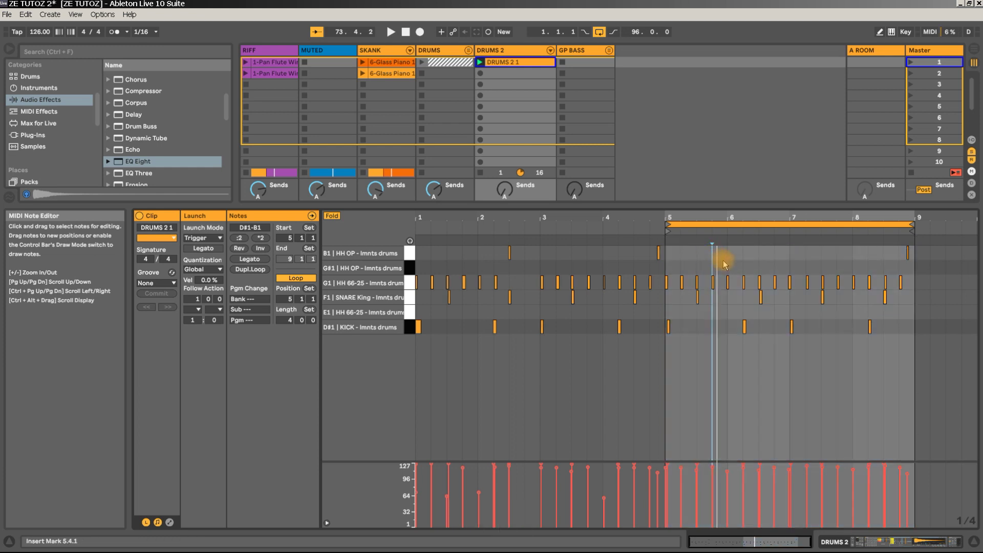
pyautogui.moveTo(764, 217); pyautogui.dragTo(764, 241)
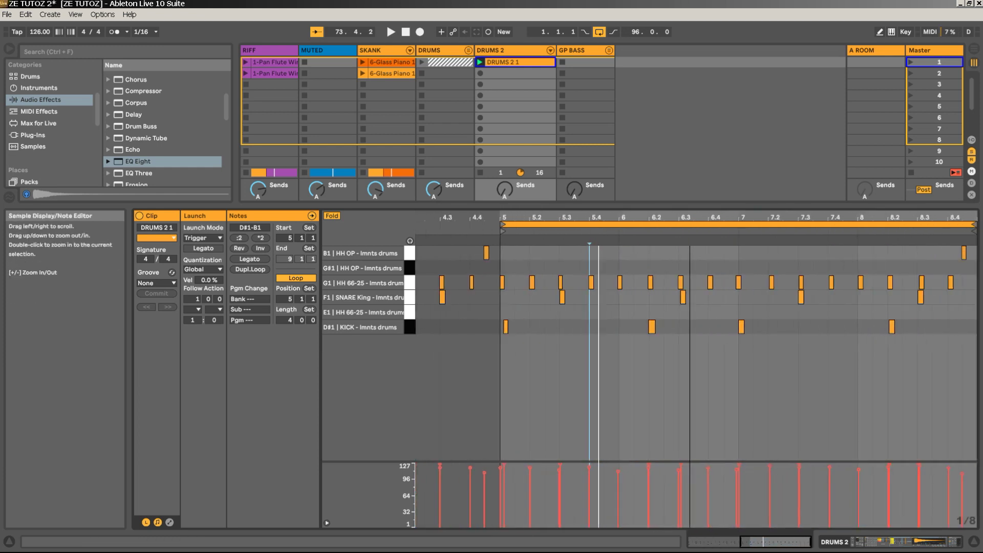
pyautogui.rightClick(609, 358)
pyautogui.click(635, 181)
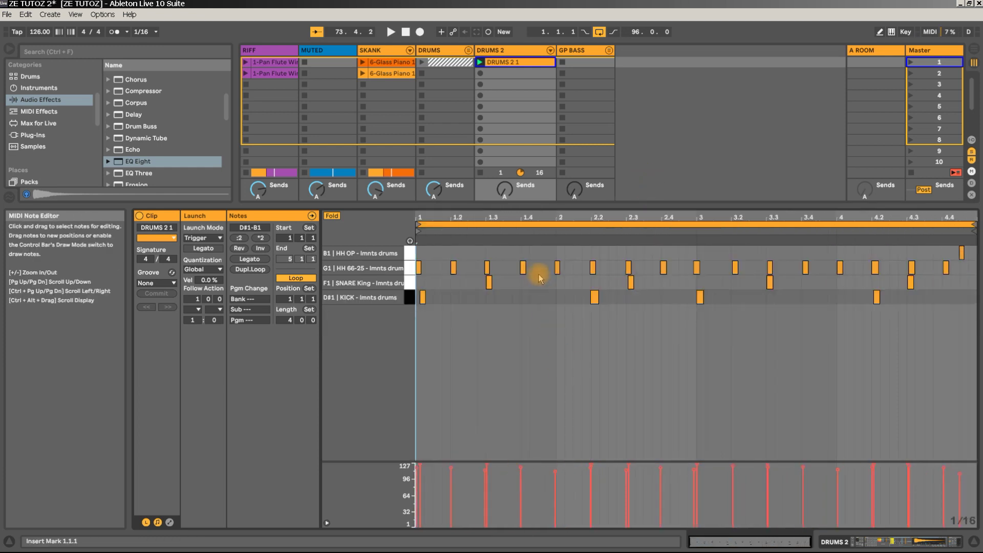
# - Quantize the start of the clip's notes to the current grid with an amount of 72%
pyautogui.rightClick(580, 255)
pyautogui.click(617, 269)
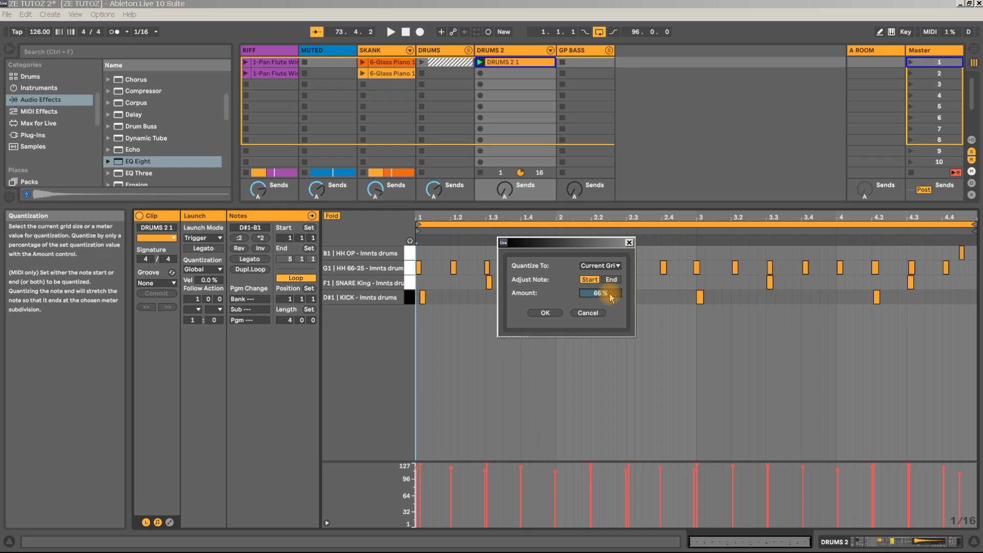
pyautogui.write('72')
pyautogui.press('Return')
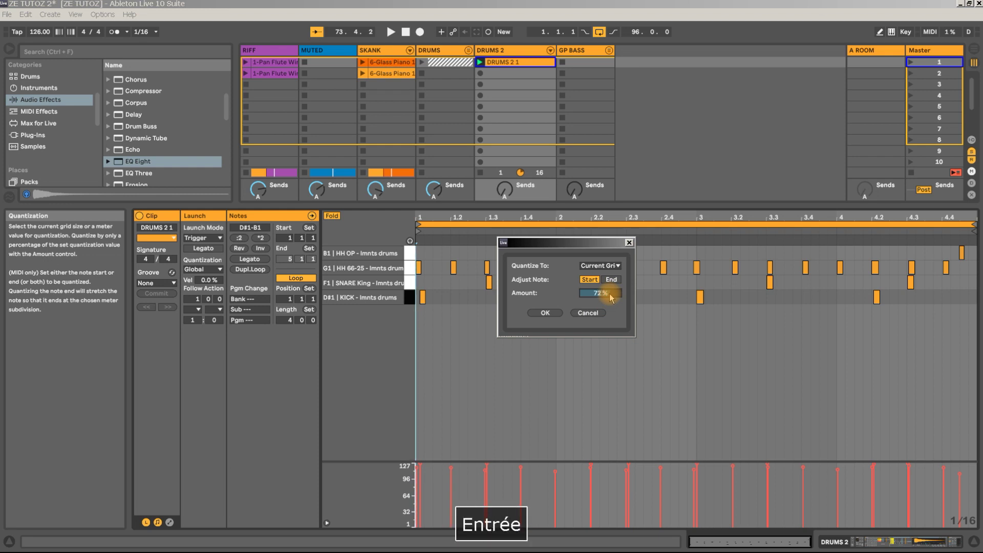
pyautogui.press('Return')
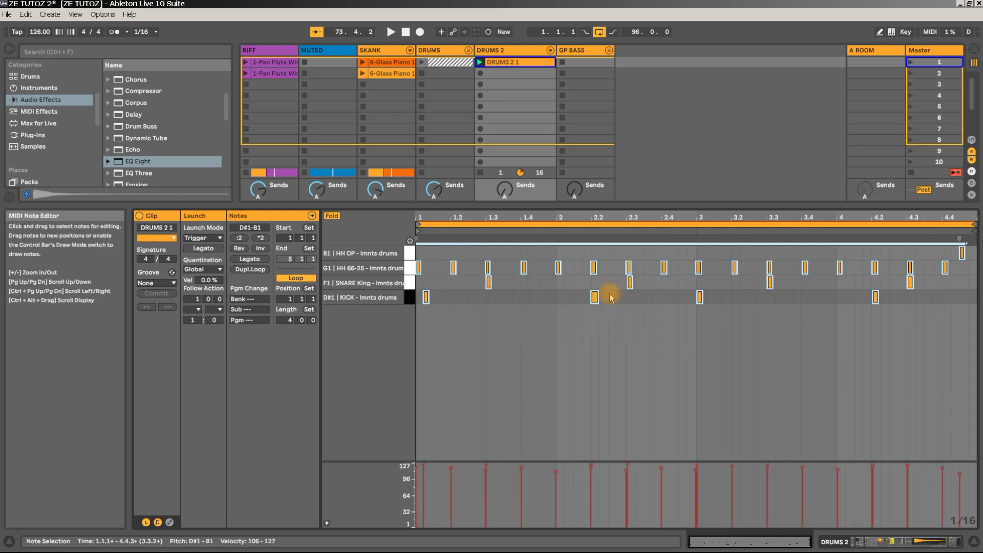
# - Quantize the notes a second time with the same 72% amount and briefly play the clip
pyautogui.rightClick(616, 257)
pyautogui.click(648, 288)
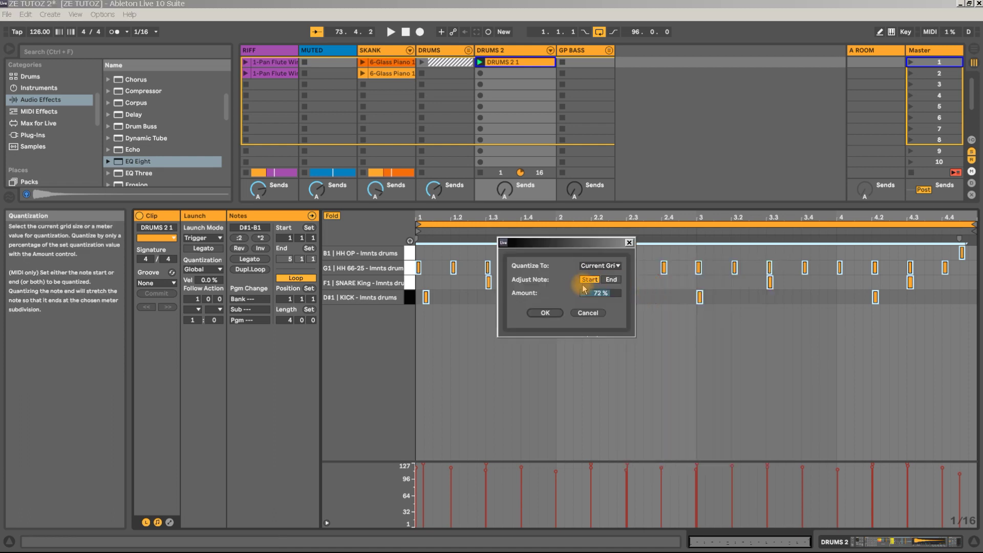
pyautogui.click(545, 313)
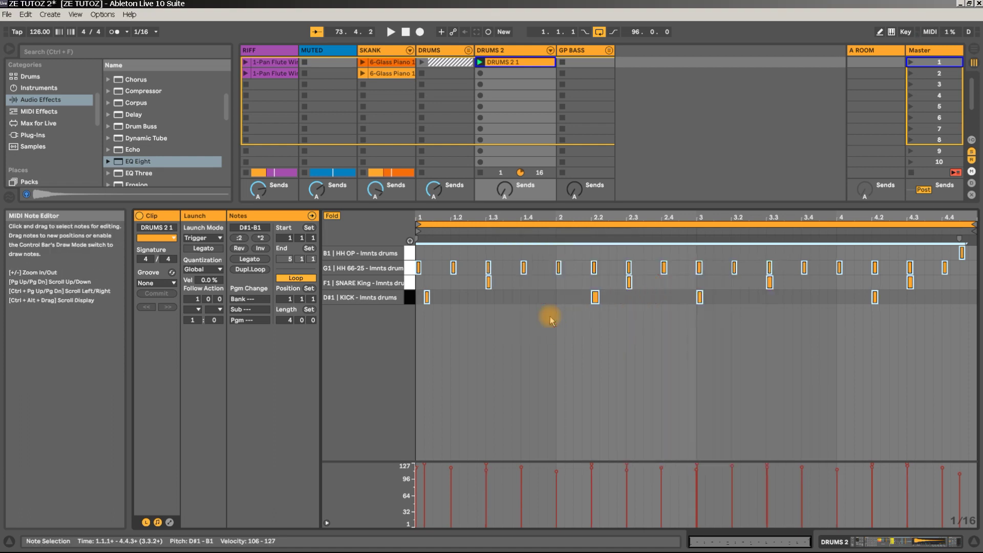
pyautogui.press('space')
pyautogui.press('space')
pyautogui.click(444, 314)
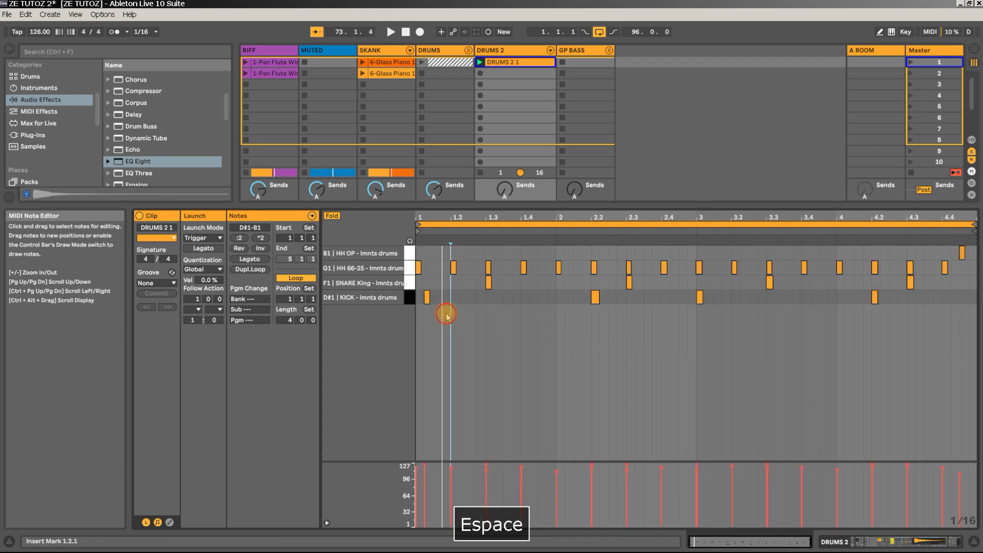
# - Move the first D#1 KICK note to the very start of the clip and play the clip to check it
pyautogui.click(427, 298)
pyautogui.moveTo(427, 299); pyautogui.dragTo(420, 299)
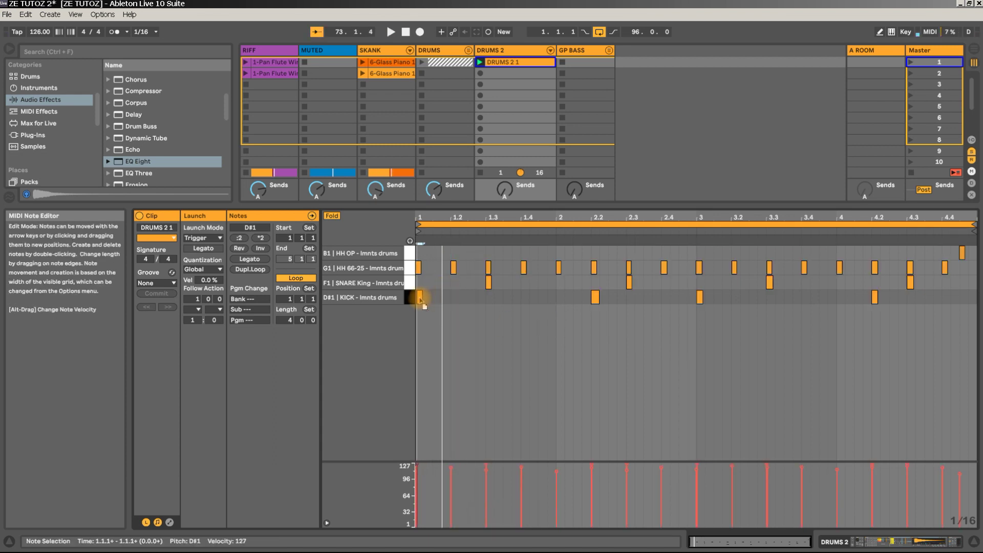
pyautogui.press('space')
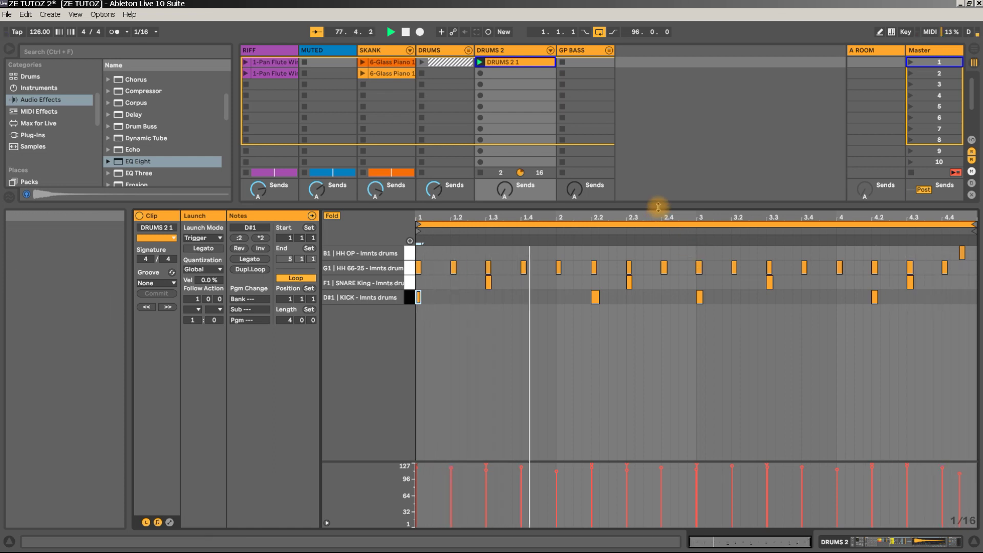
pyautogui.press('space')
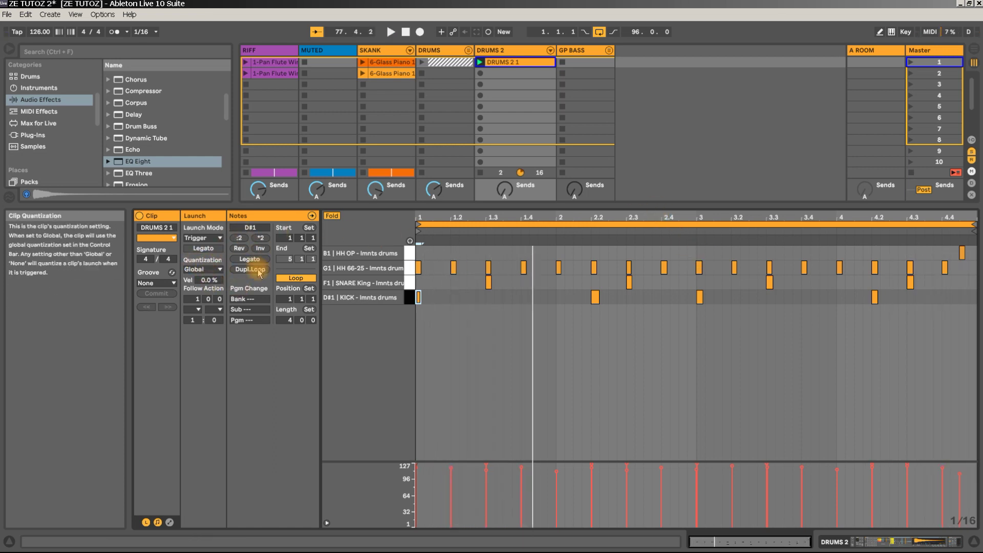
# - Duplicate the clip's loop to eight bars, delete the B1 HH OP note at the end of bar 4, and briefly play it
pyautogui.click(254, 277)
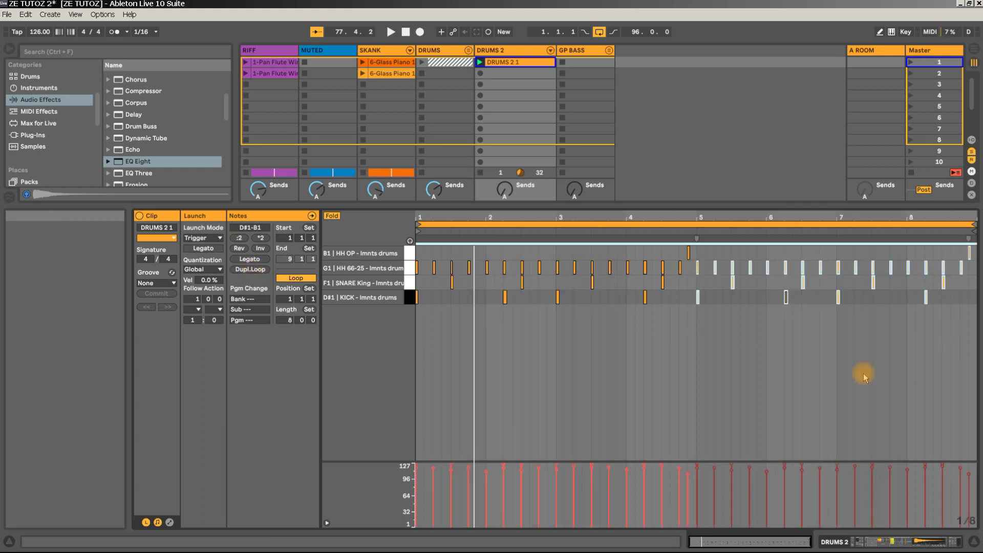
pyautogui.click(731, 345)
pyautogui.moveTo(702, 258); pyautogui.dragTo(671, 257)
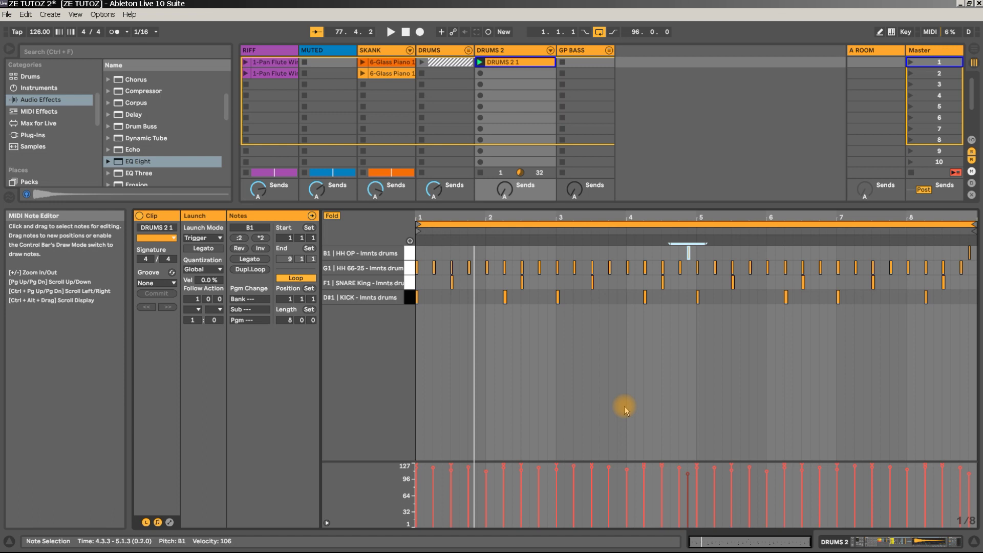
pyautogui.press('Delete')
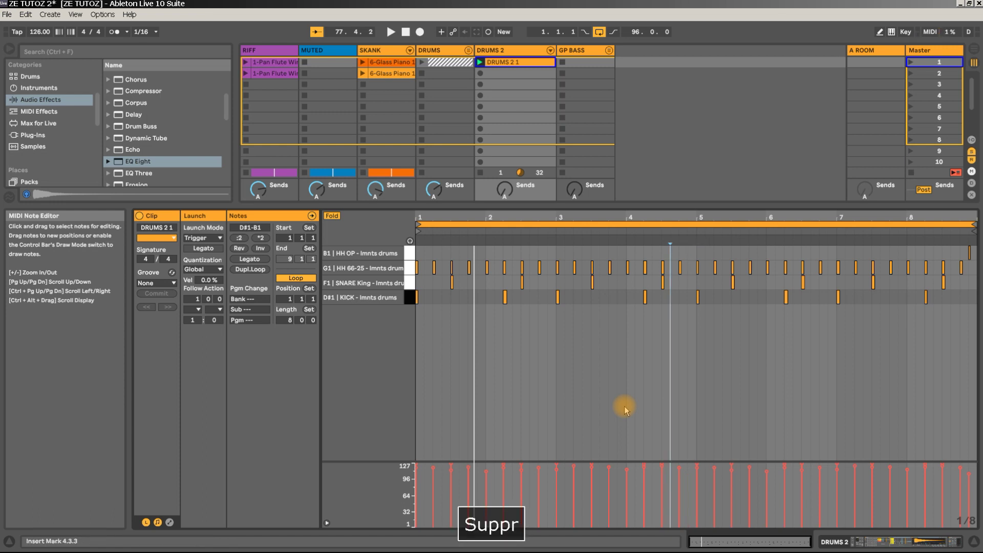
pyautogui.press('space')
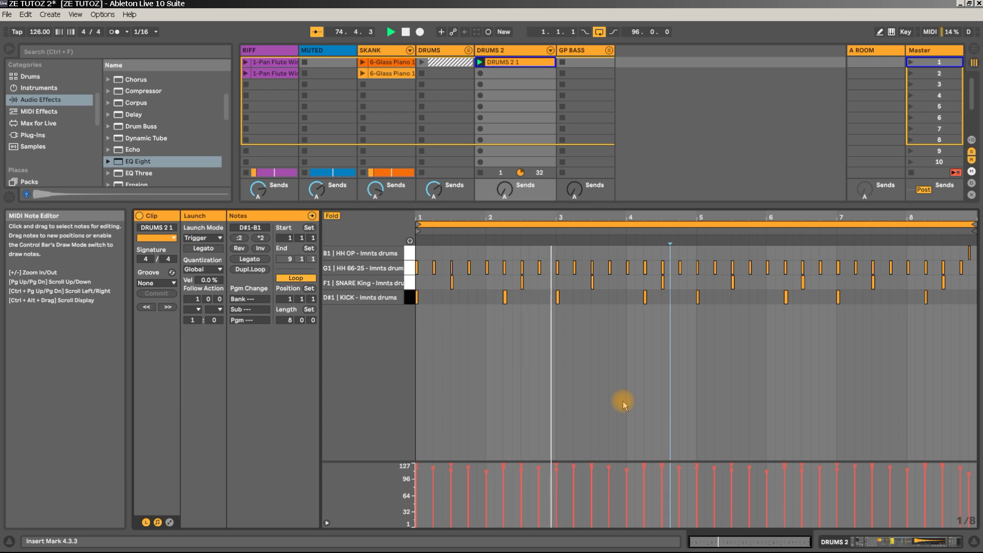
pyautogui.press('space')
# - Enlarge the session mixer, unfold the DRUMS group, and narrow its ADD, SNARE, HIHAT and KICK tracks
pyautogui.moveTo(549, 205); pyautogui.dragTo(551, 315)
pyautogui.moveTo(555, 50); pyautogui.dragTo(516, 48)
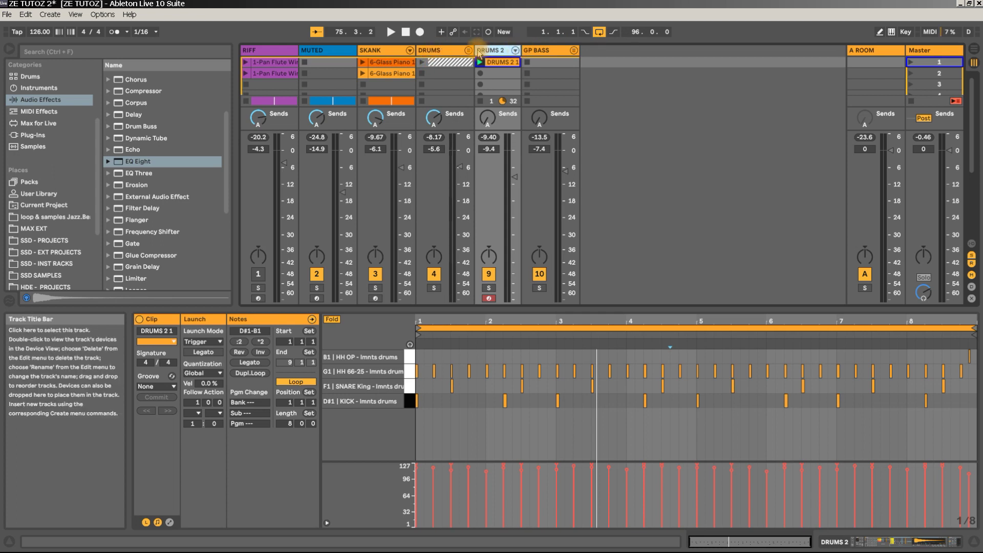
pyautogui.moveTo(478, 51); pyautogui.dragTo(503, 50)
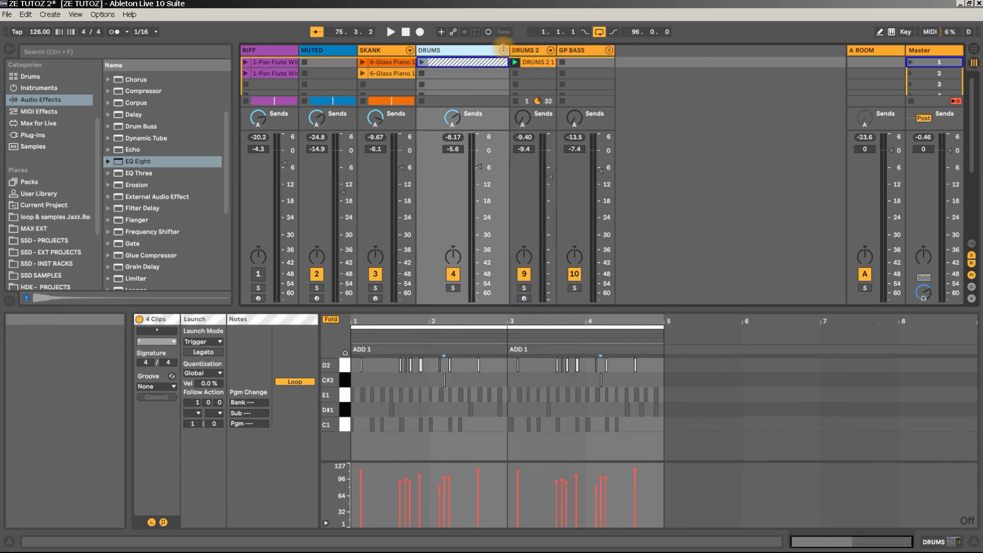
pyautogui.click(504, 50)
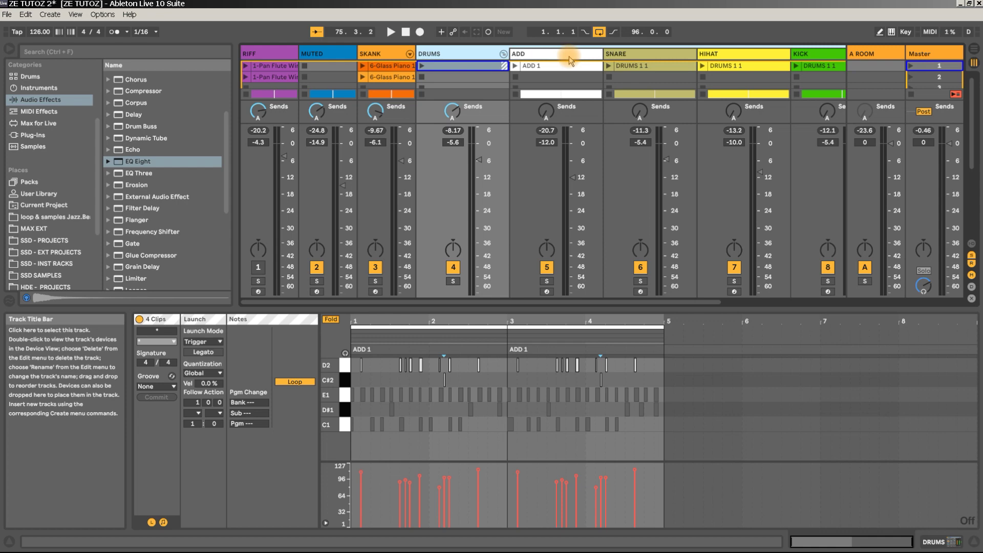
pyautogui.keyDown('shift'); pyautogui.click(816, 65); pyautogui.keyUp('shift')
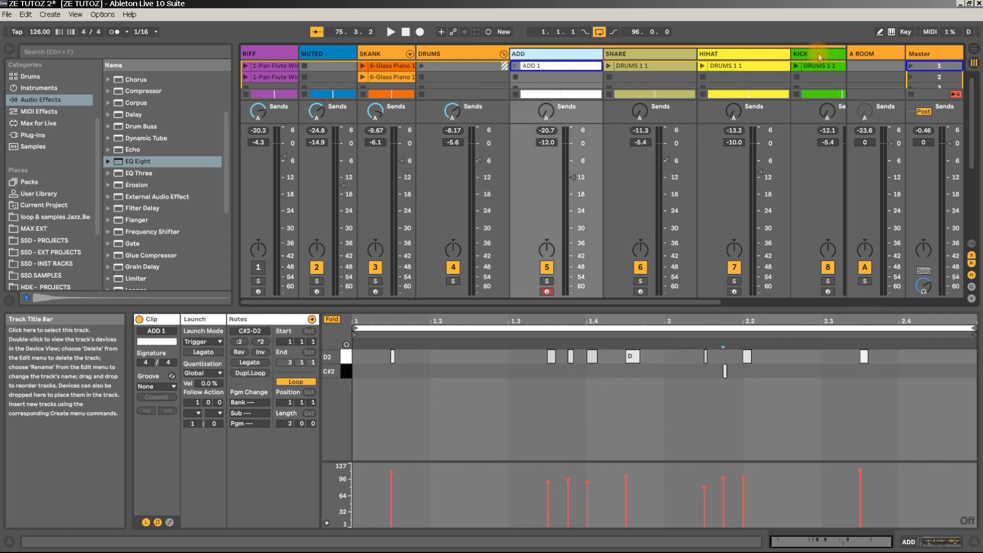
pyautogui.moveTo(517, 53); pyautogui.dragTo(473, 50)
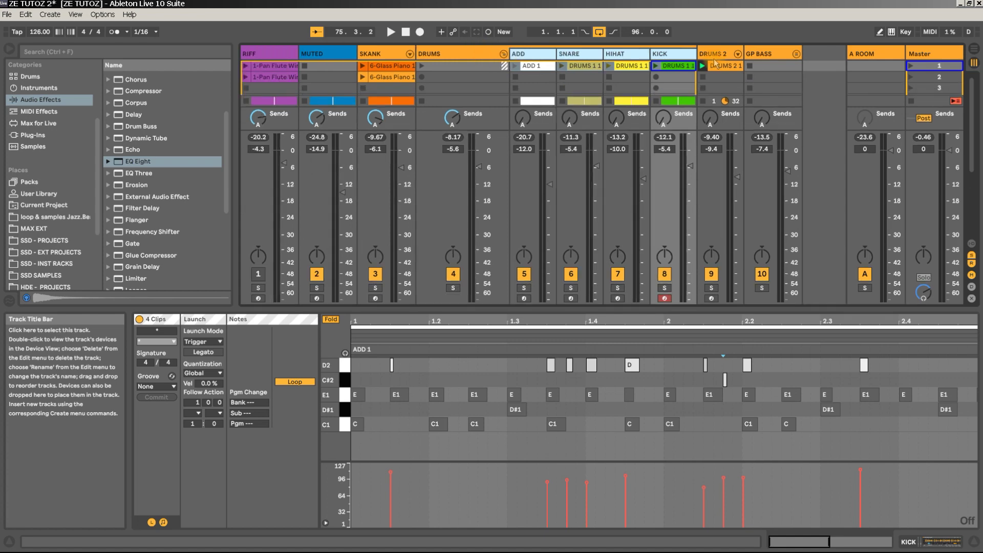
pyautogui.click(469, 54)
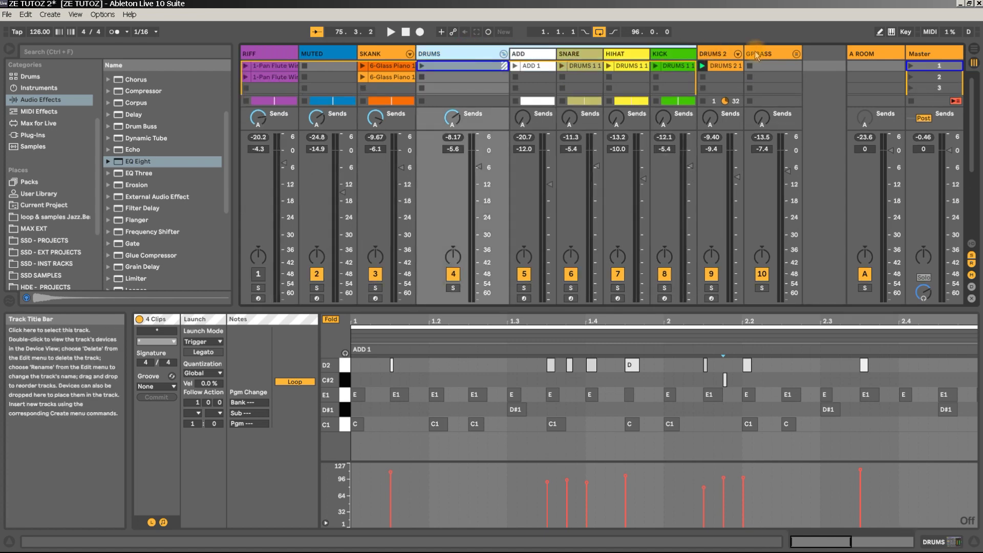
# - Move the DRUMS 2 track into the DRUMS group before ADD, narrow the group track, and play briefly
pyautogui.click(715, 54)
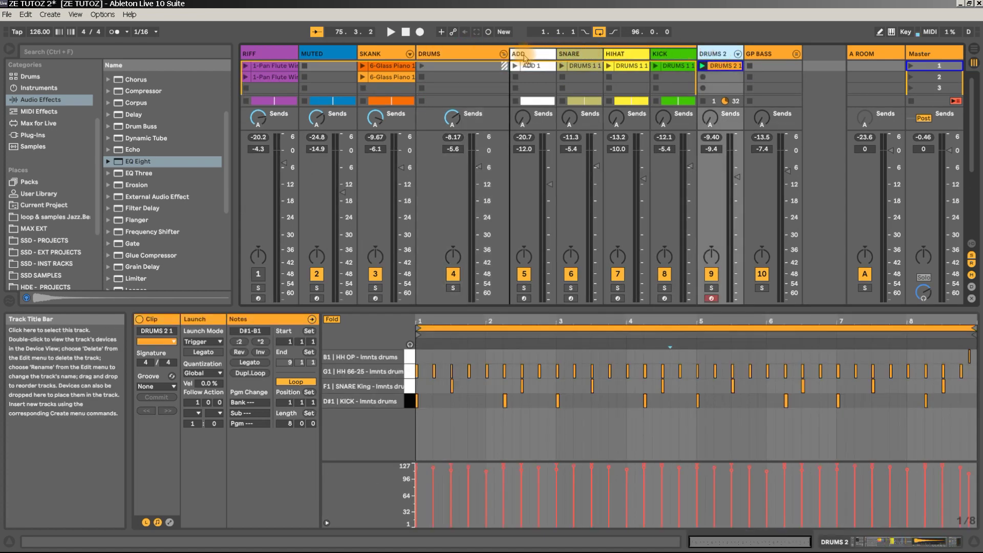
pyautogui.moveTo(523, 54); pyautogui.dragTo(524, 57)
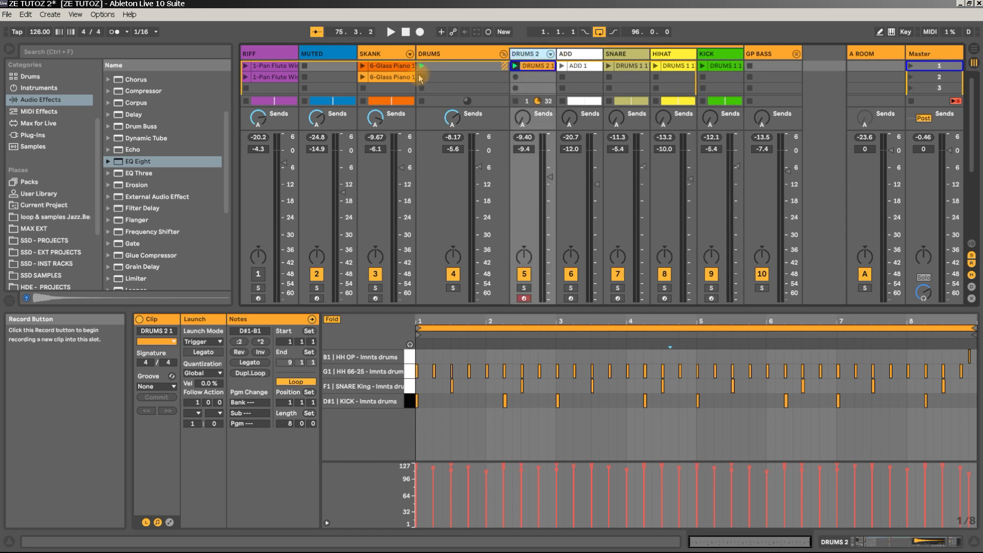
pyautogui.moveTo(503, 56); pyautogui.dragTo(468, 55)
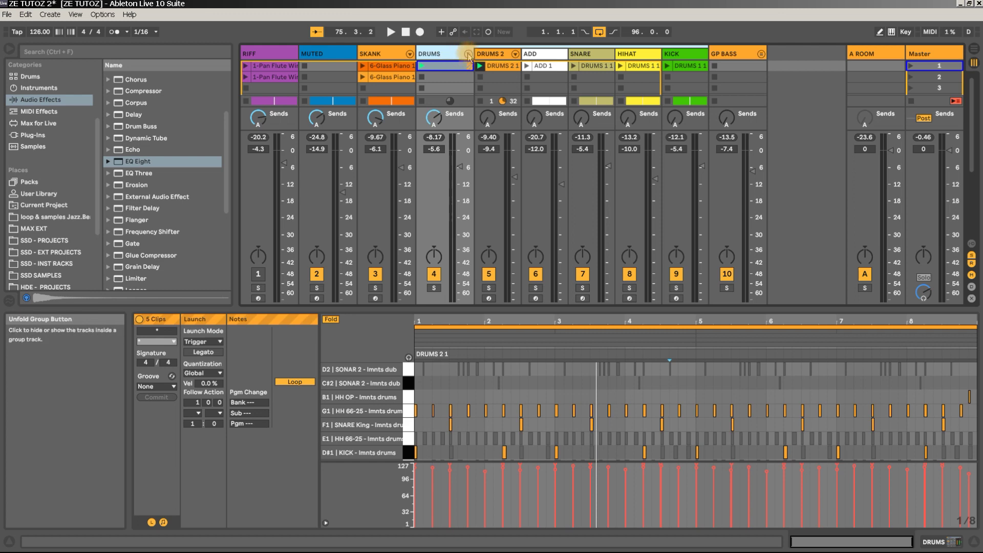
pyautogui.press('space')
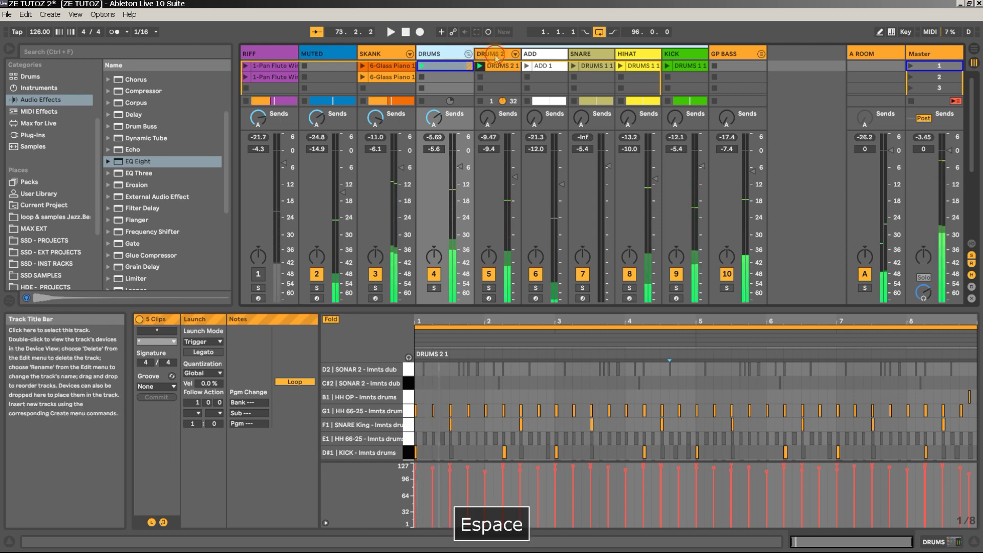
pyautogui.click(492, 54)
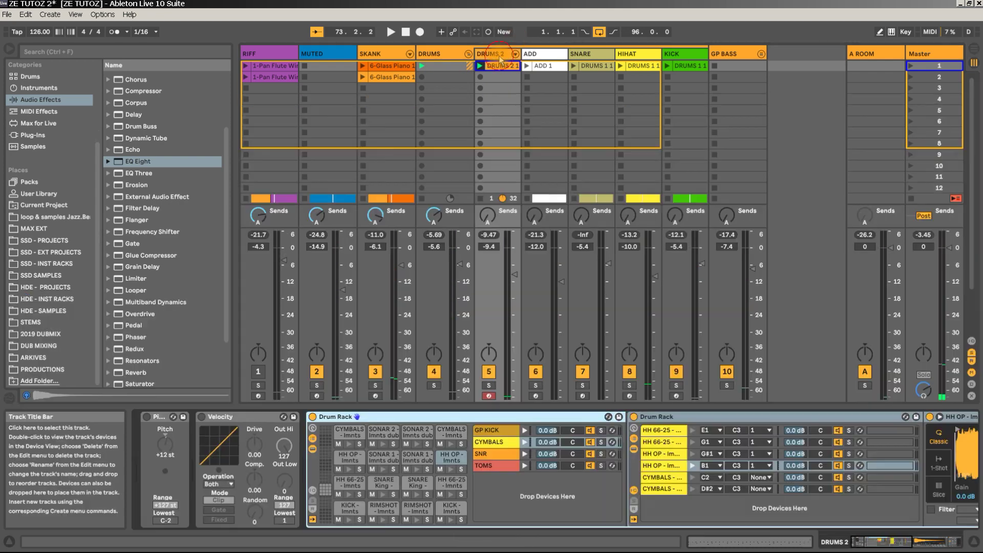
pyautogui.doubleClick(494, 54)
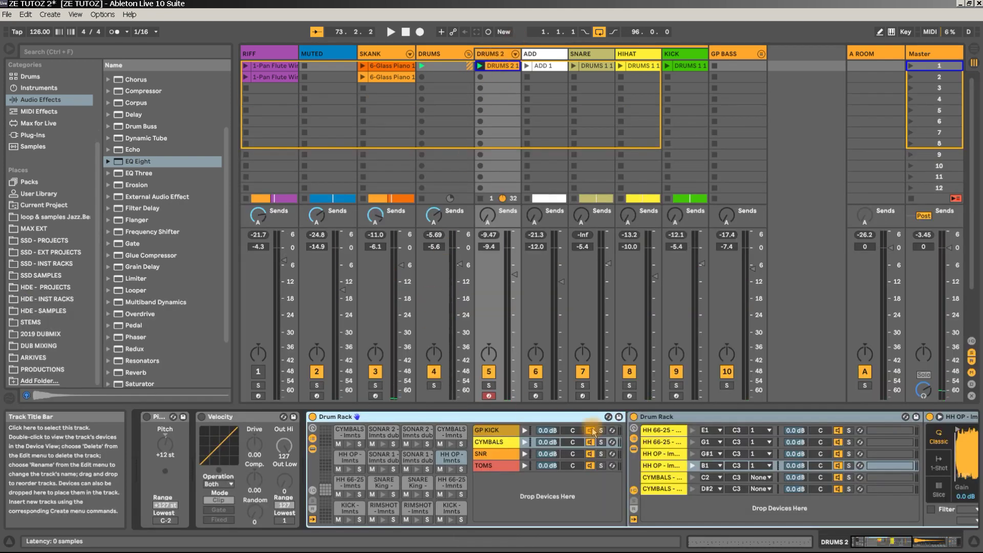
pyautogui.click(312, 449)
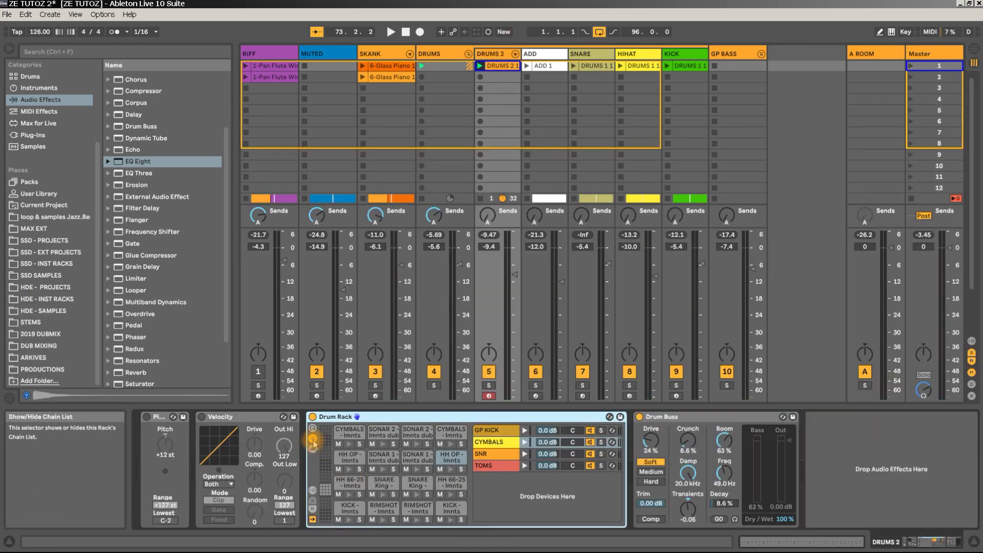
pyautogui.click(312, 438)
pyautogui.click(529, 417)
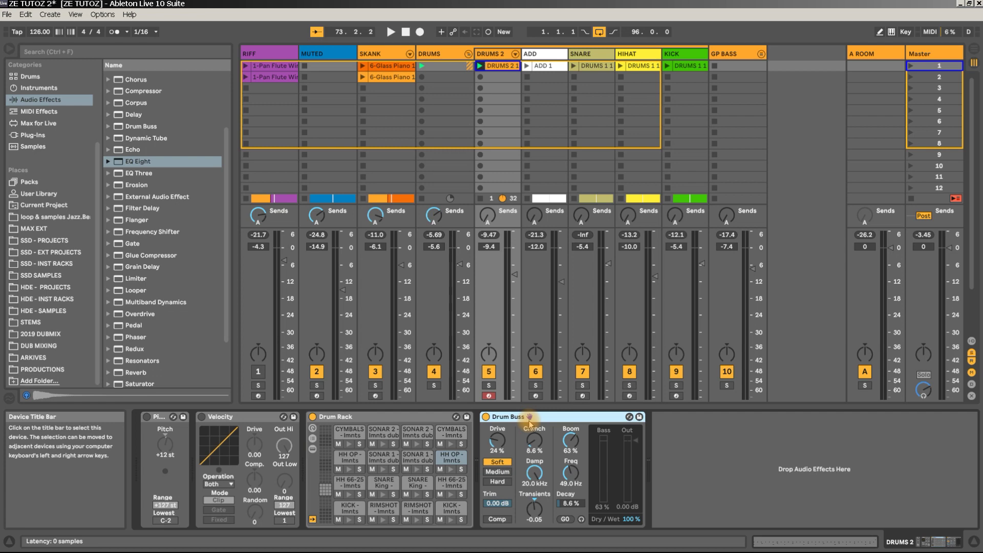
# - Delete the DRUMS 2 track and raise the DRUMS group volume to -4.3 dB during playback
pyautogui.click(498, 57)
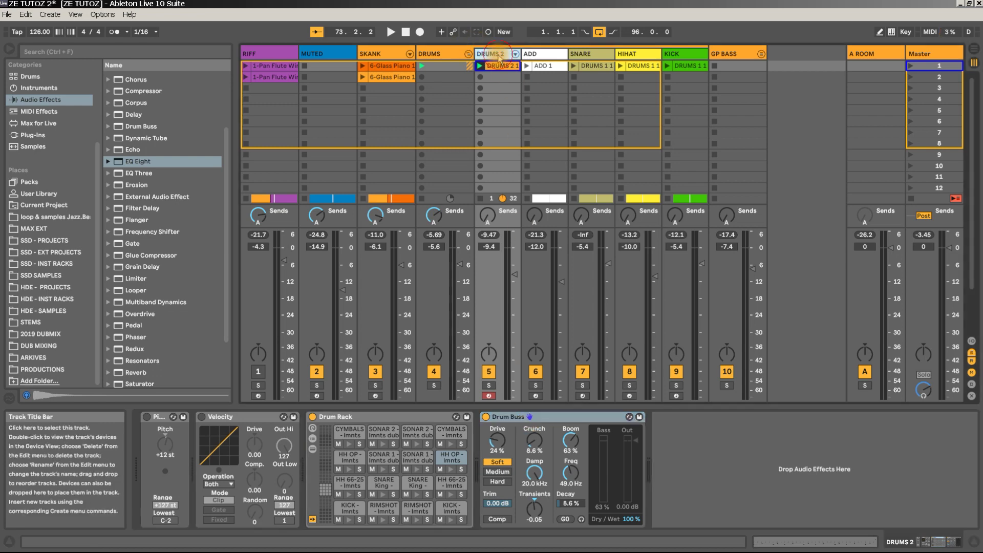
pyautogui.press('Delete')
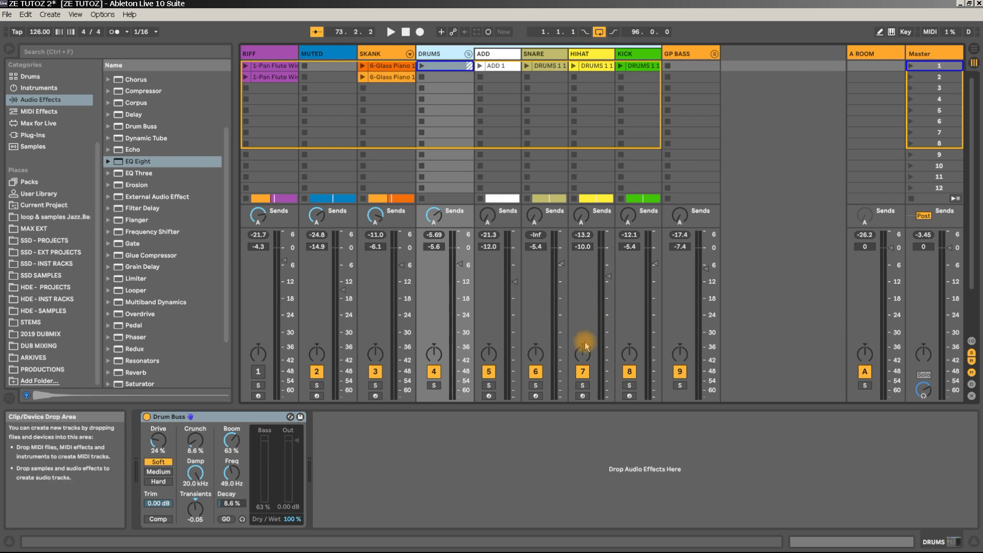
pyautogui.press('space')
pyautogui.moveTo(459, 264); pyautogui.dragTo(459, 260)
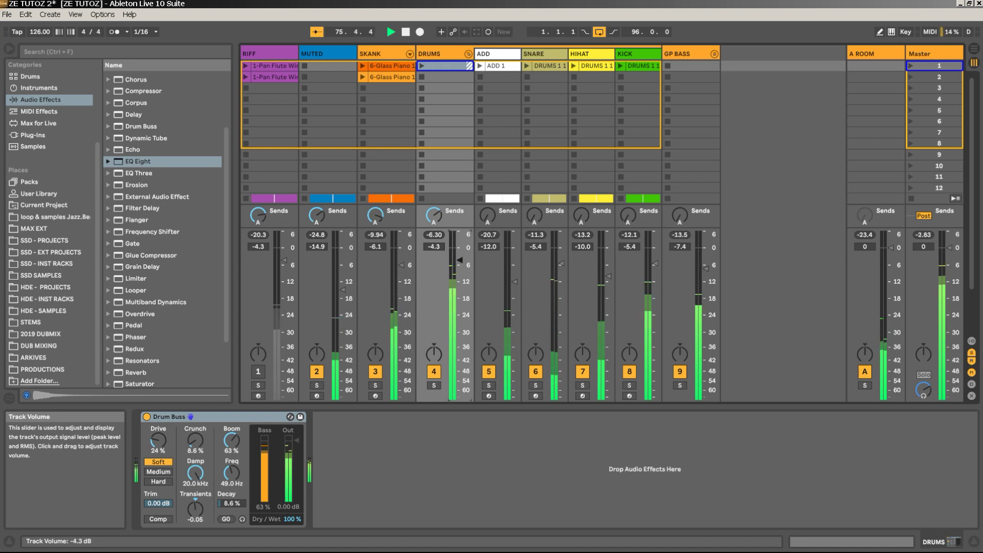
# - Stop playback and undo both the DRUMS group volume change and the deletion of the DRUMS 2 track
pyautogui.press('space')
pyautogui.hotkey('ctrl', 'z')
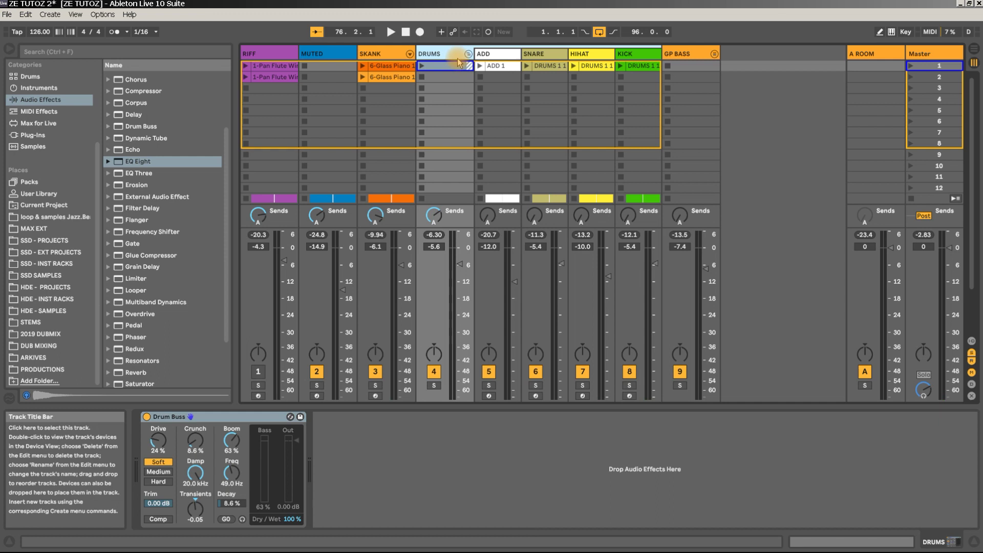
pyautogui.hotkey('ctrl', 'z')
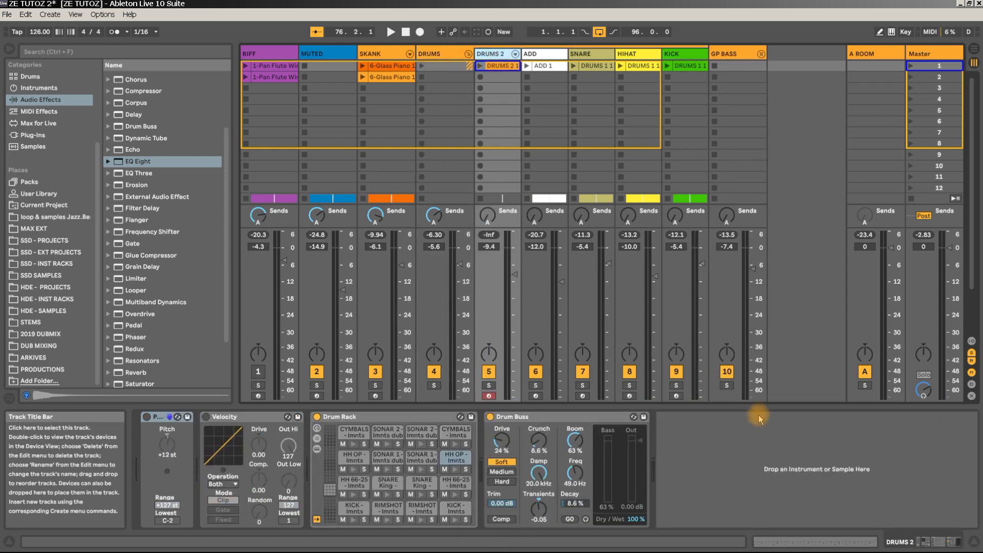
# - Remove the Drum Buss from the DRUMS 2 track and launch the DRUMS 2 1 clip from the start
pyautogui.click(582, 417)
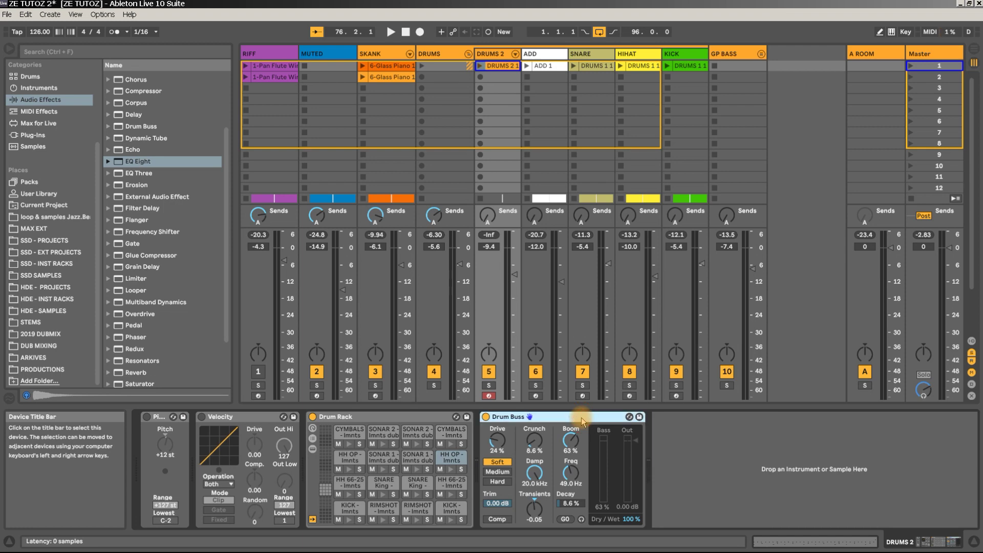
pyautogui.press('Delete')
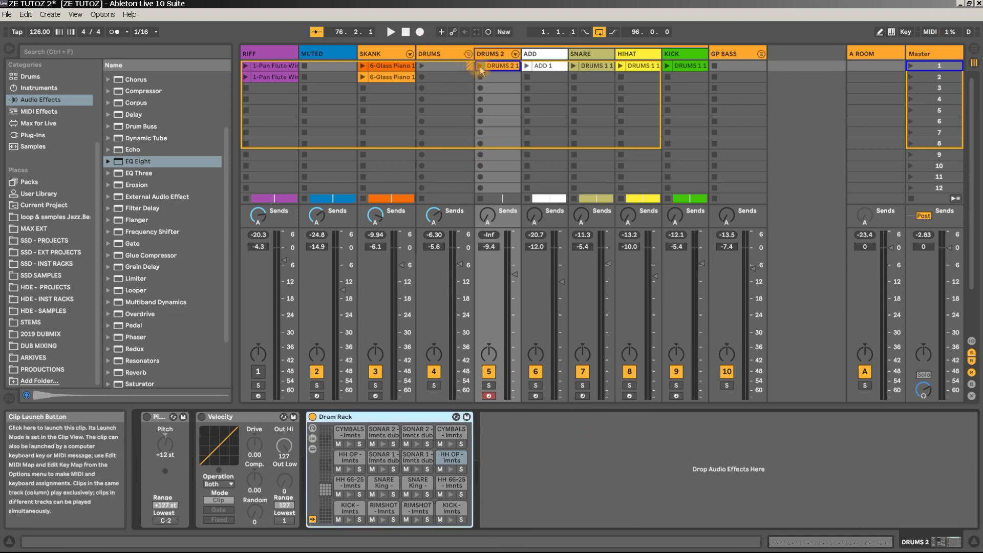
pyautogui.click(481, 68)
pyautogui.press('space')
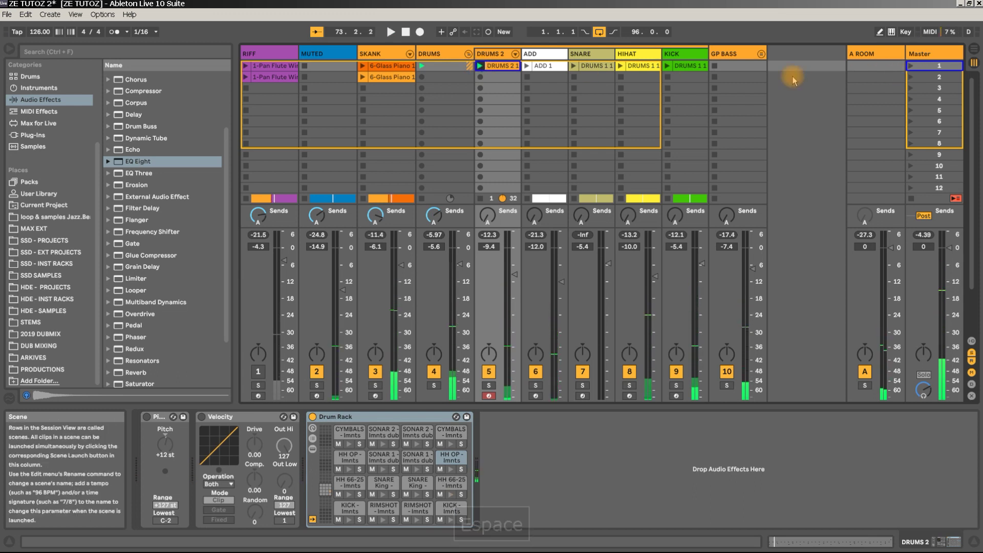
# - Launch all first-scene clips of the DRUMS group and briefly mute DRUMS 2 to compare the layered drums
pyautogui.click(421, 66)
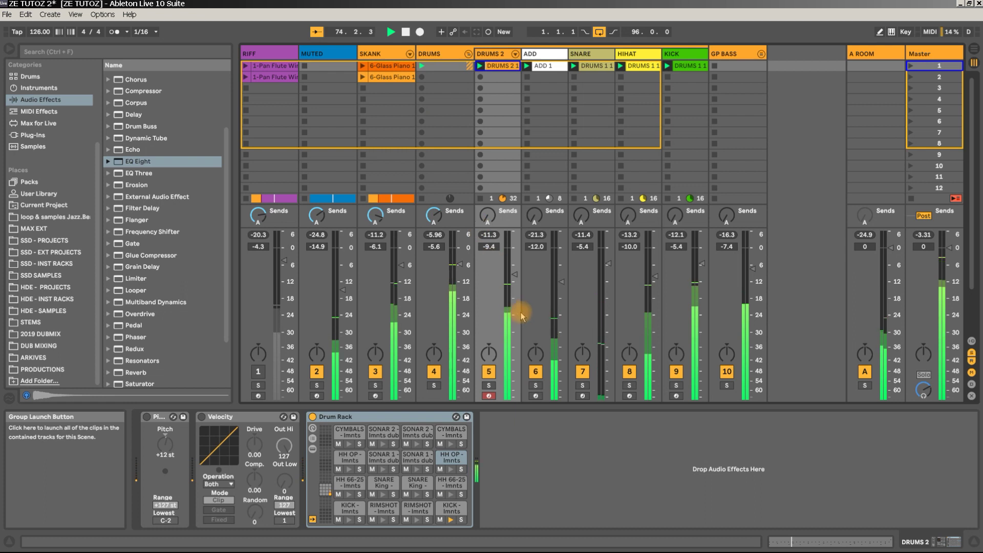
pyautogui.click(489, 372)
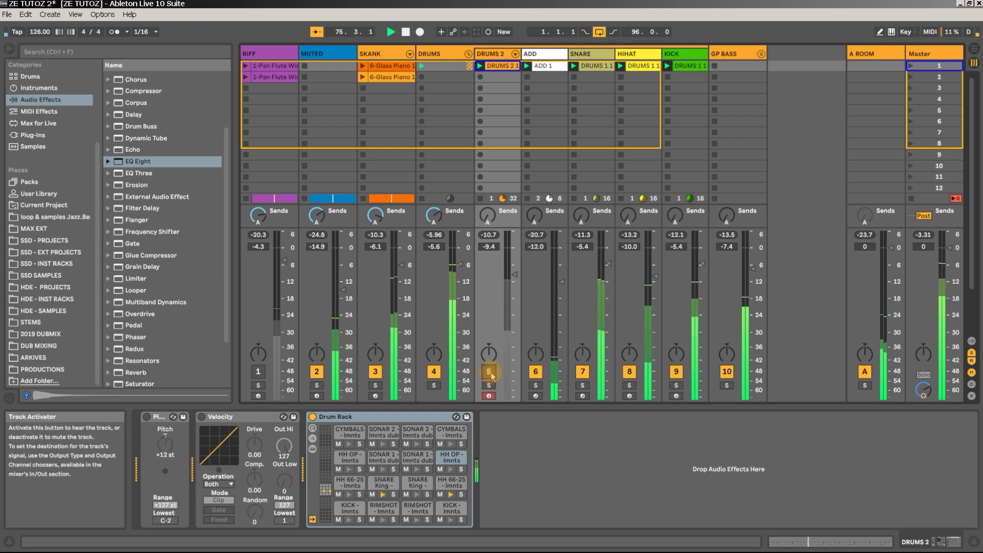
pyautogui.click(488, 372)
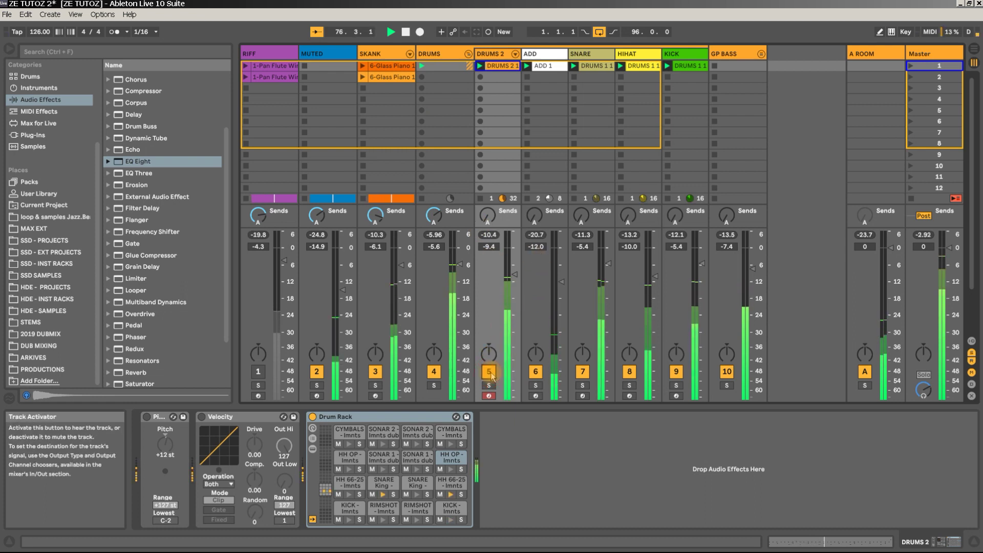
# - Solo the DRUMS 2 track to hear it alone, and move the solo to the whole DRUMS group
pyautogui.click(490, 395)
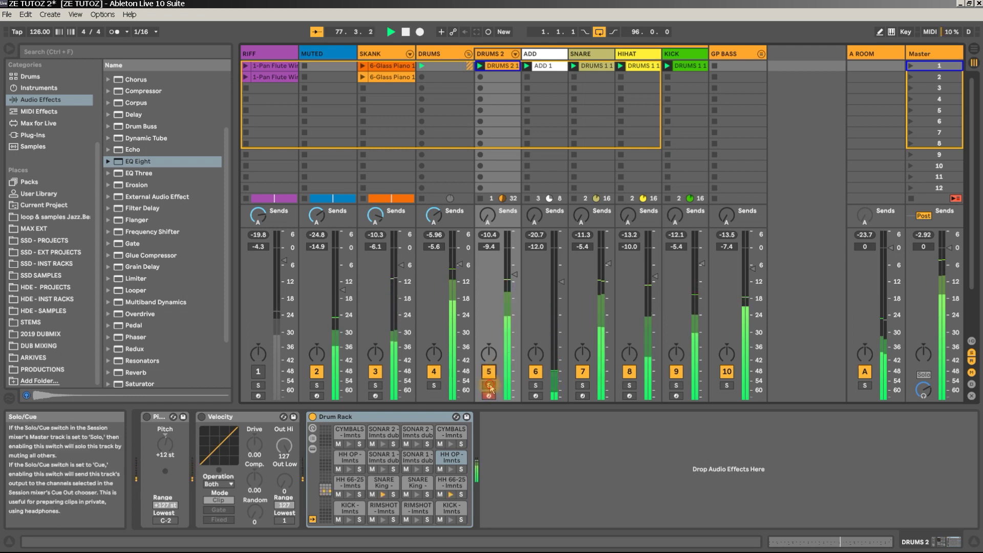
pyautogui.click(489, 385)
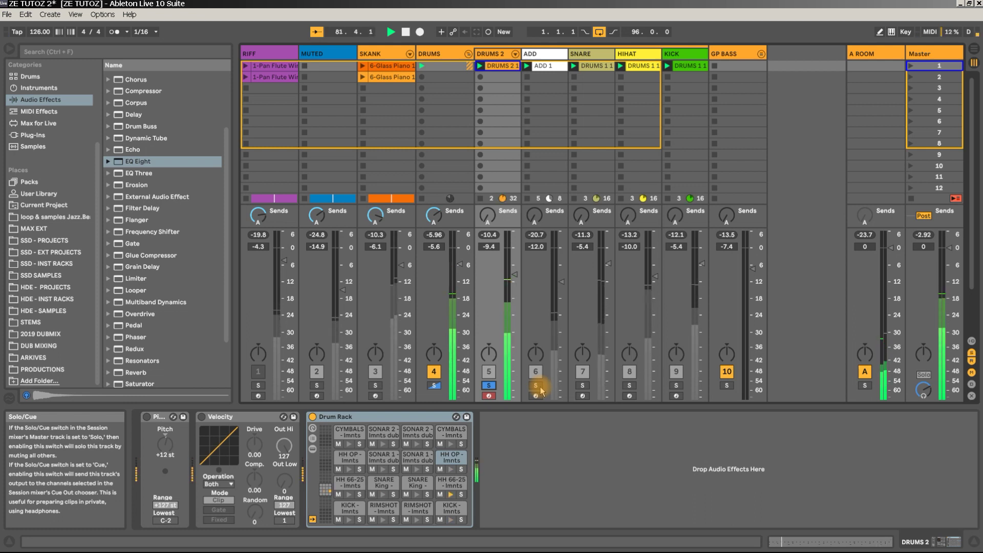
pyautogui.click(434, 386)
pyautogui.click(434, 385)
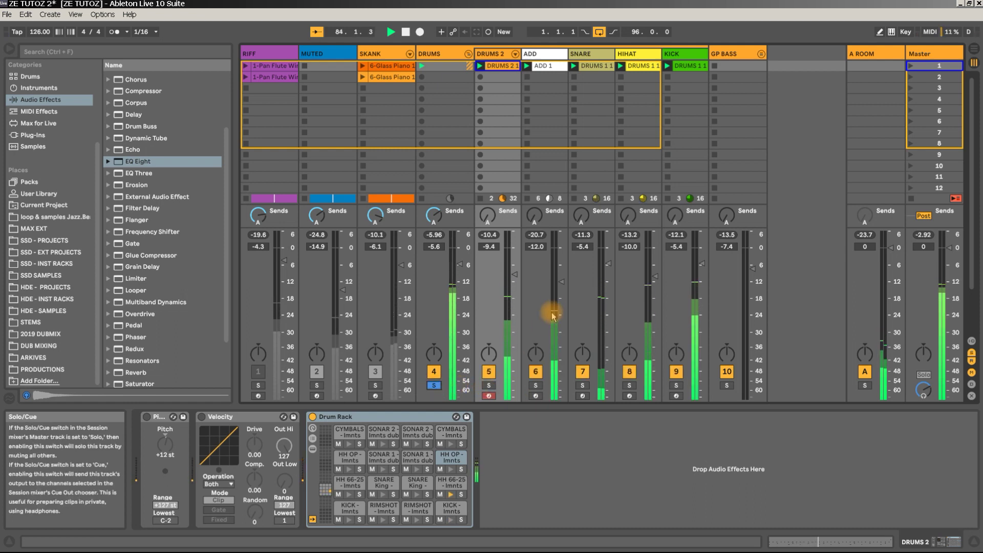
# - Mute the DRUMS 2 track within the soloed DRUMS group, reactivate it to compare, and stop playback
pyautogui.click(490, 377)
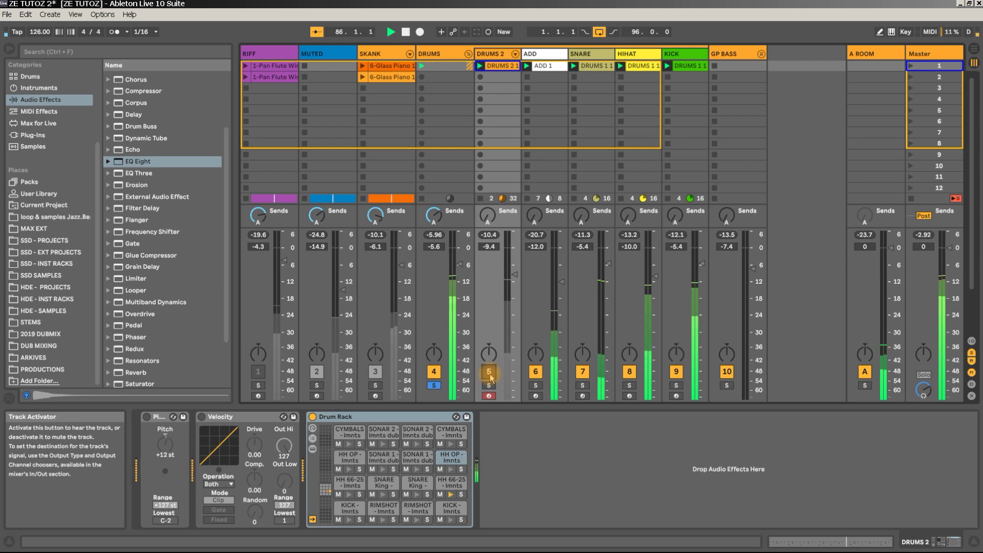
pyautogui.click(489, 377)
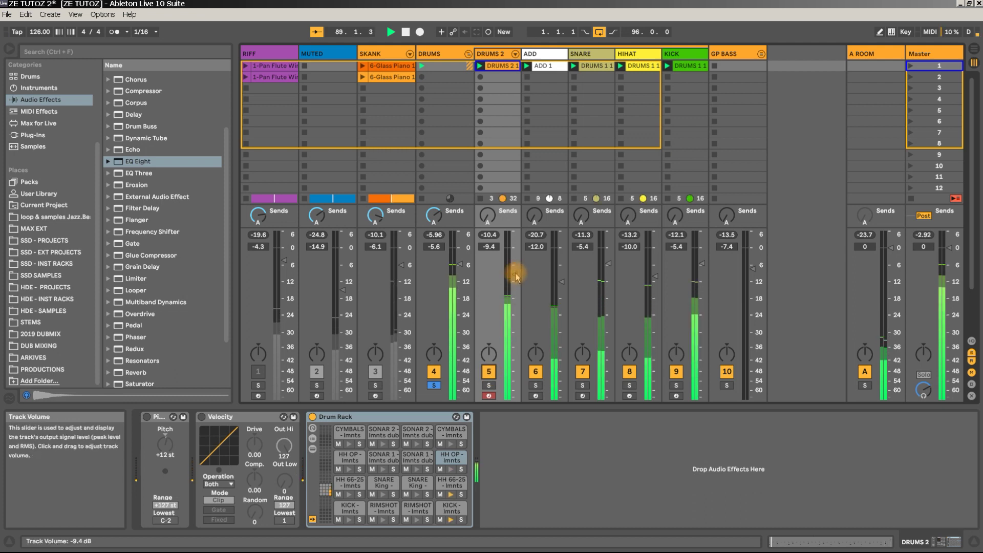
pyautogui.press('space')
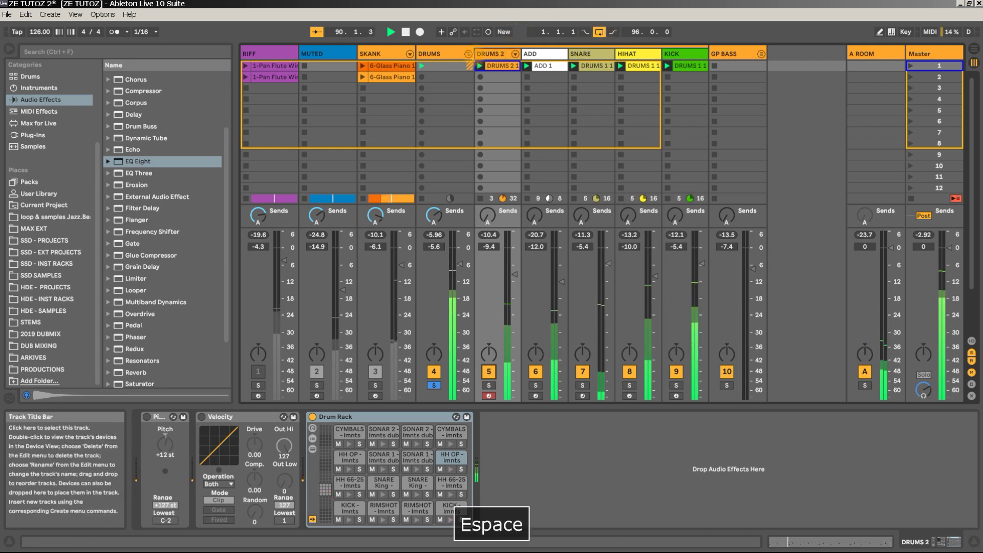
# - Fold the DRUMS group, clear its solo, and play back the full mix
pyautogui.click(468, 54)
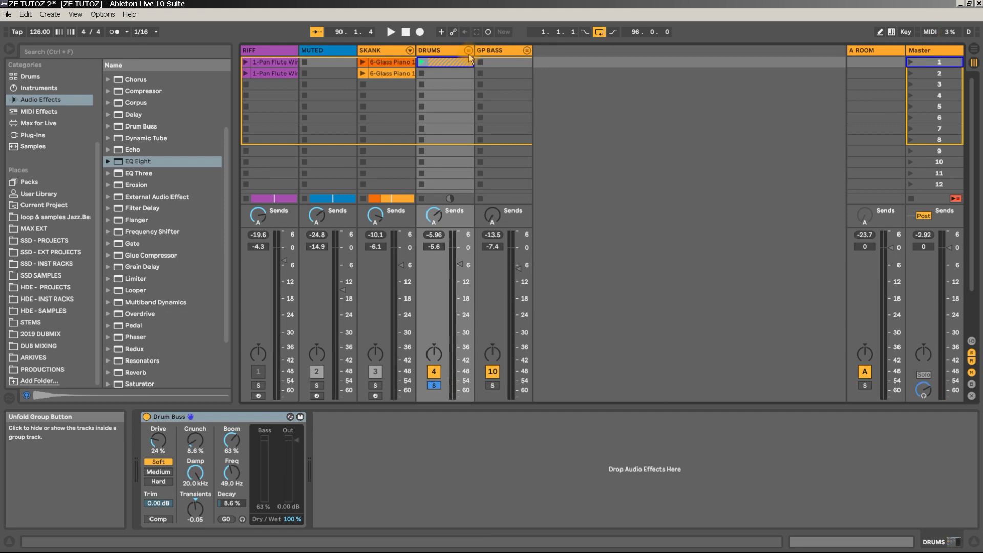
pyautogui.click(434, 385)
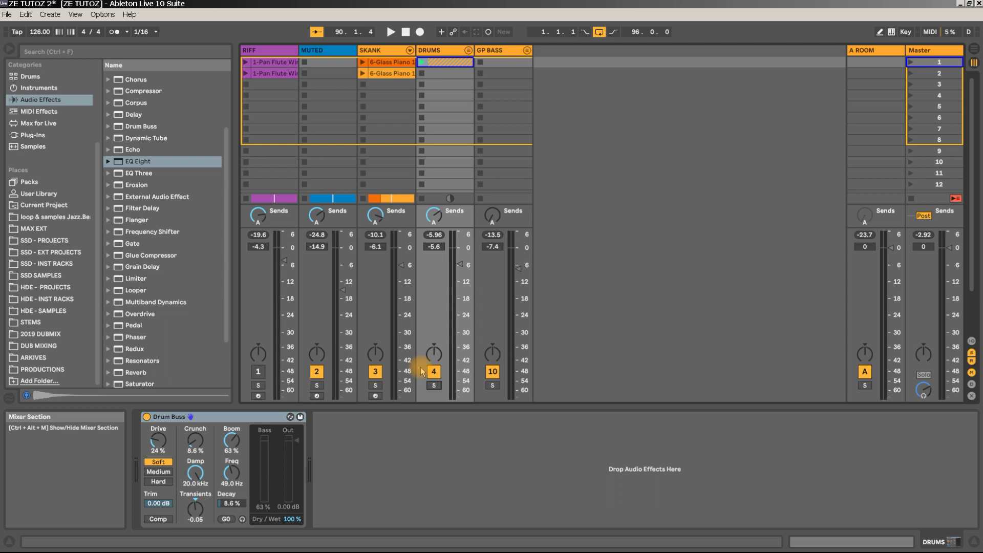
pyautogui.press('space')
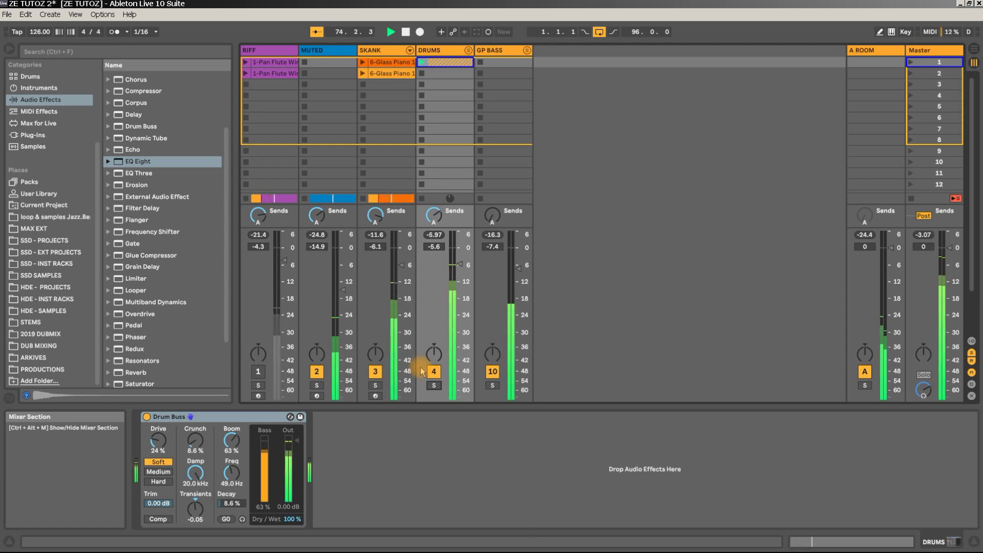
pyautogui.press('space')
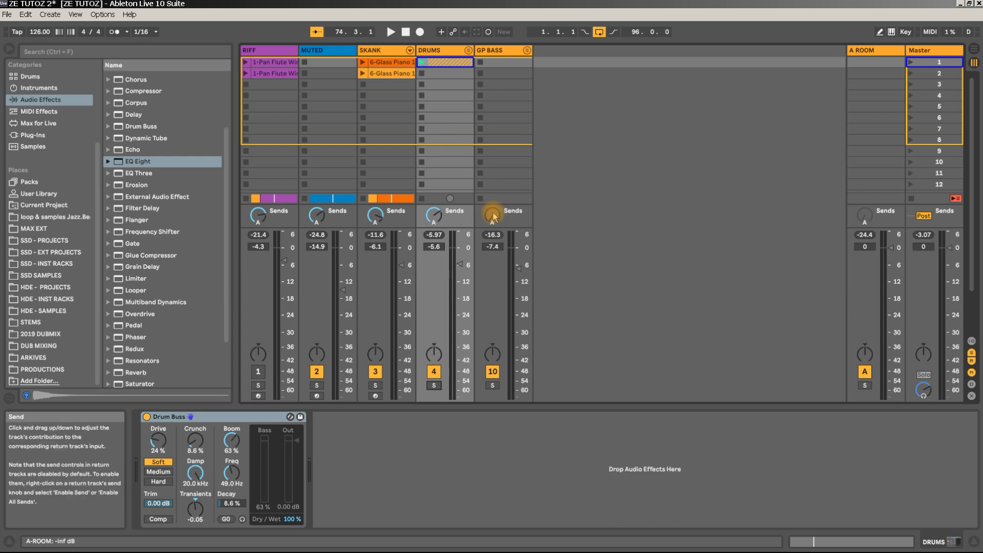
# - Audition GP BASS and the A ROOM return in solo, and set the GP BASS send to A-ROOM to 0.0 dB
pyautogui.press('space')
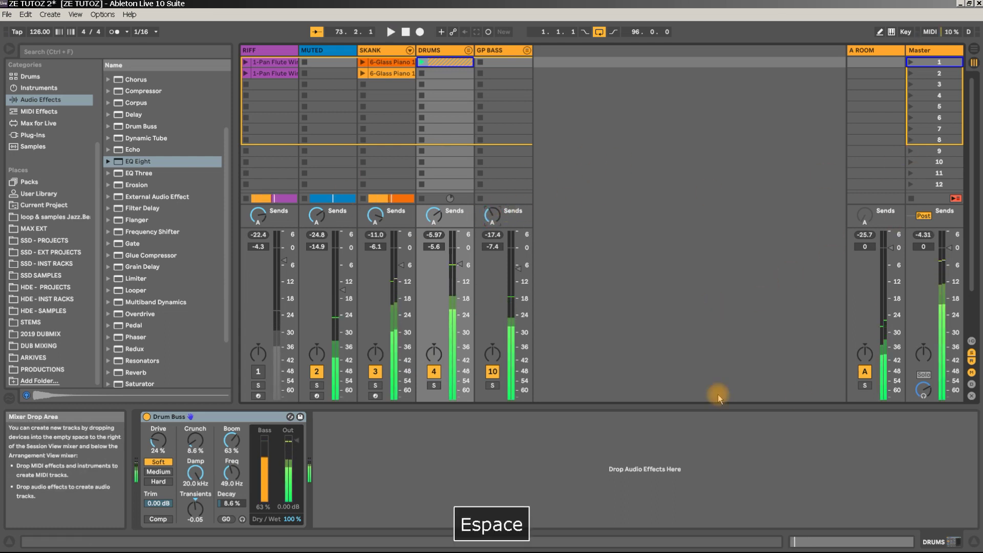
pyautogui.click(493, 385)
pyautogui.click(865, 386)
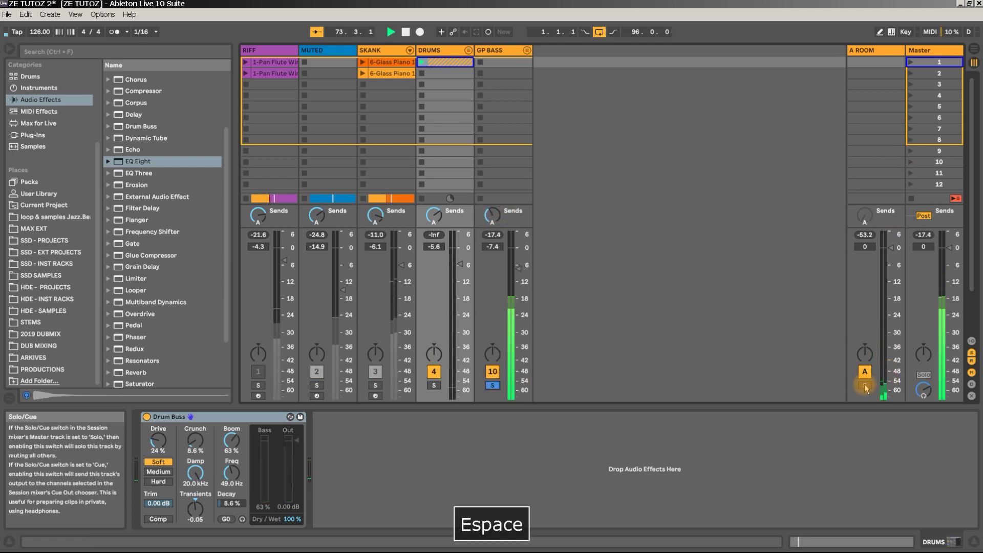
pyautogui.press('space')
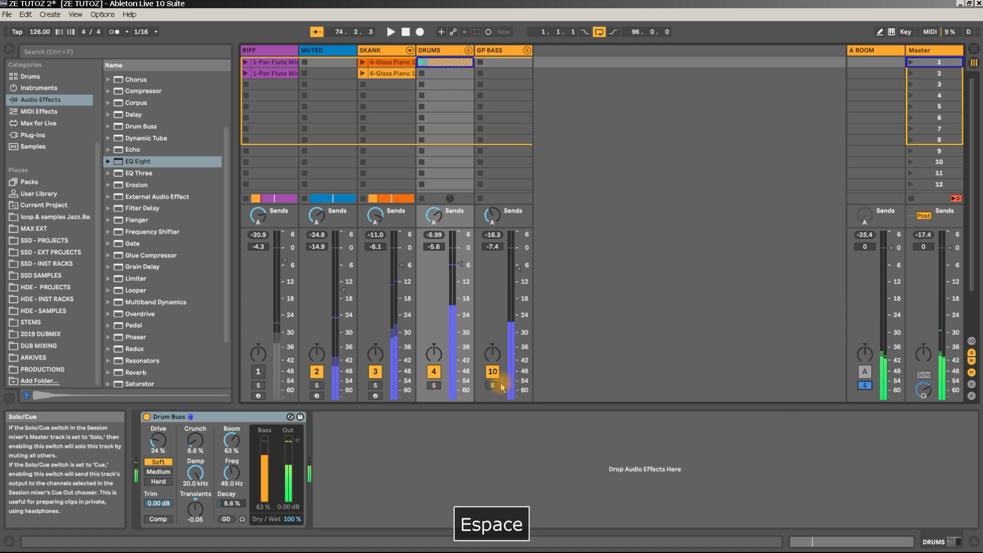
pyautogui.click(492, 385)
pyautogui.moveTo(493, 223); pyautogui.dragTo(492, 219)
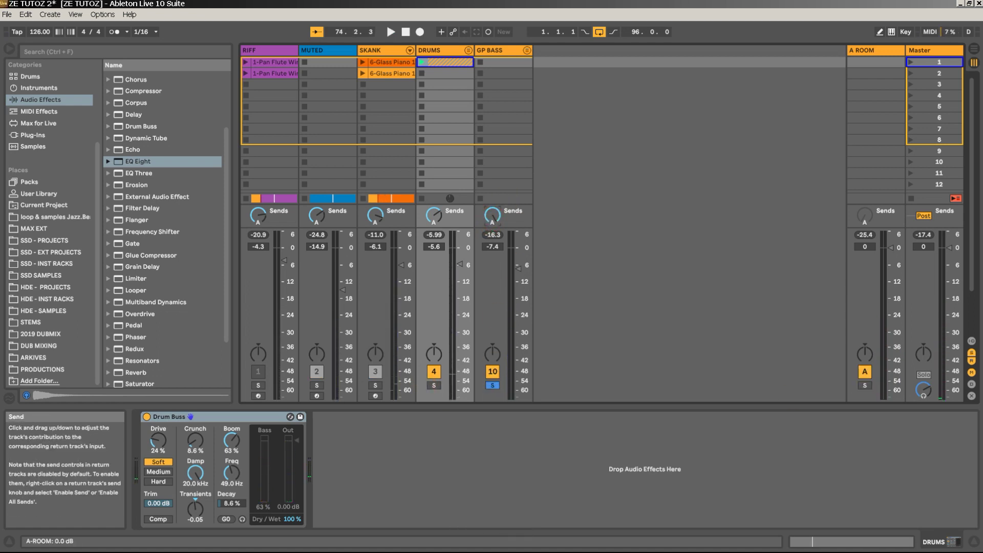
pyautogui.press('space')
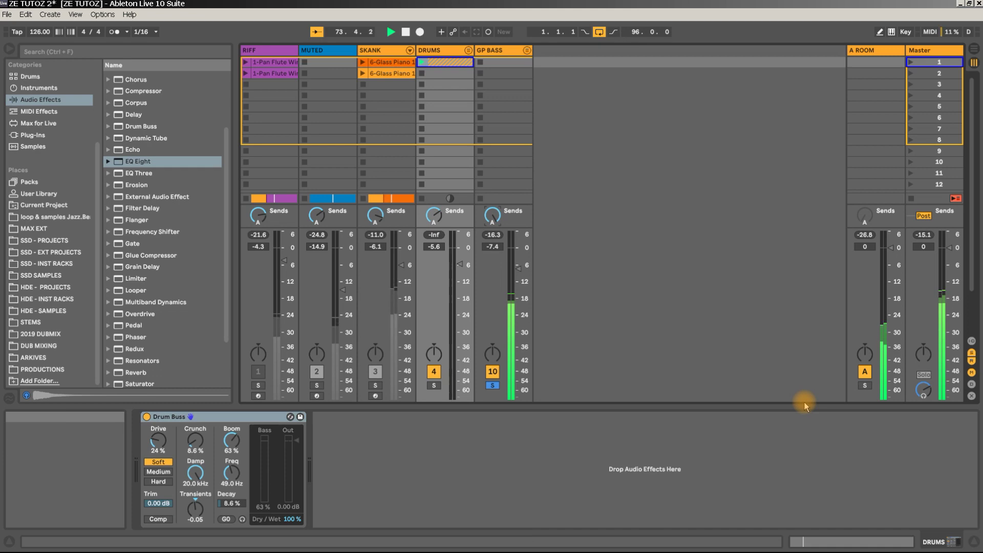
# - Show the A ROOM return's devices and bypass and re-enable its Track EQUALIZER to hear the low cut on the bass
pyautogui.click(889, 54)
pyautogui.moveTo(896, 542); pyautogui.dragTo(865, 541)
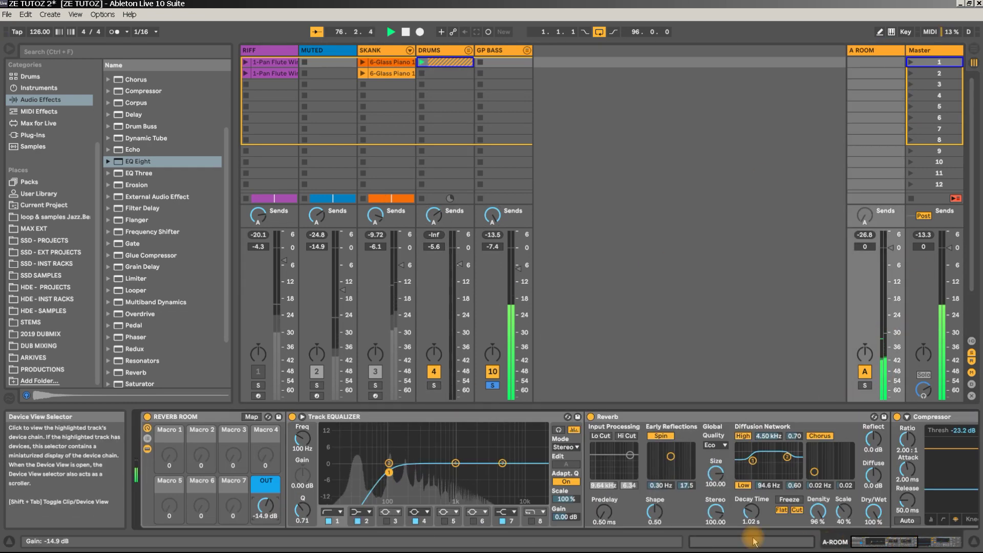
pyautogui.click(293, 417)
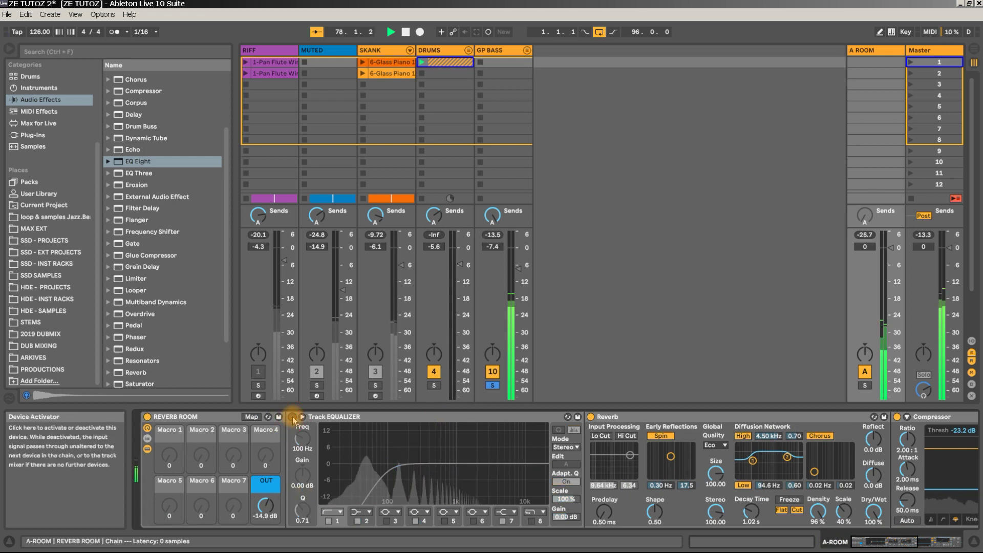
pyautogui.click(293, 417)
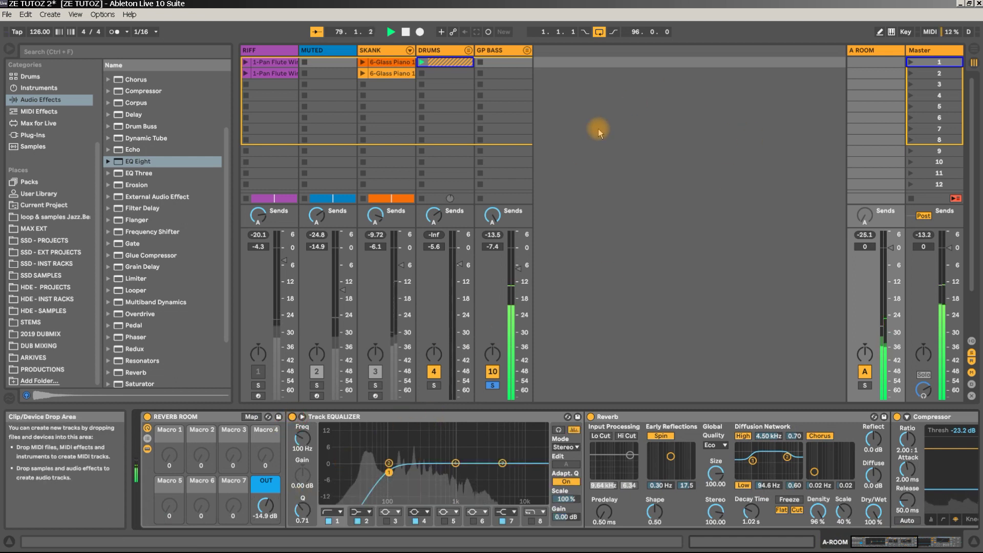
# - Solo the A ROOM return to hear the reverb alone, restore the full mix, and stop playback
pyautogui.click(865, 385)
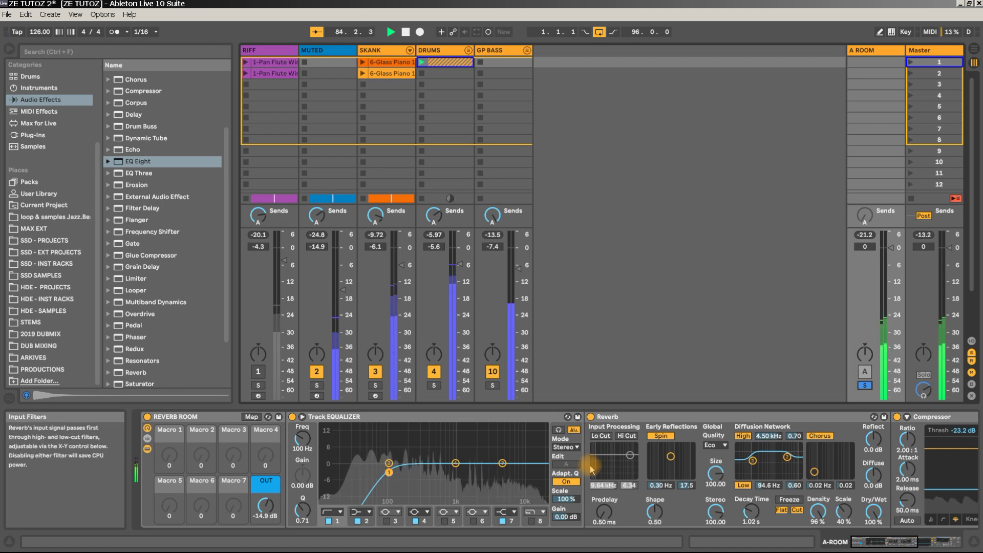
pyautogui.click(865, 371)
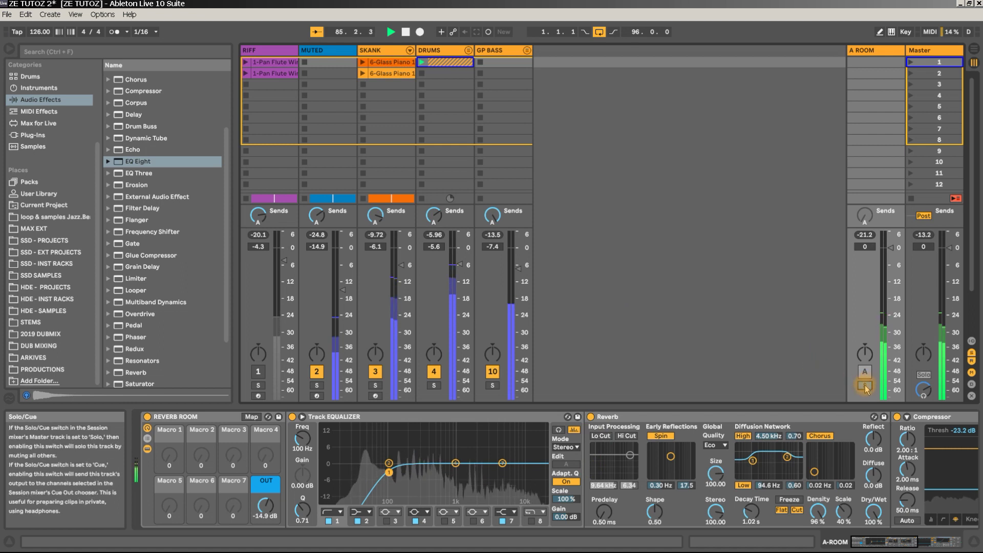
pyautogui.click(865, 385)
pyautogui.press('space')
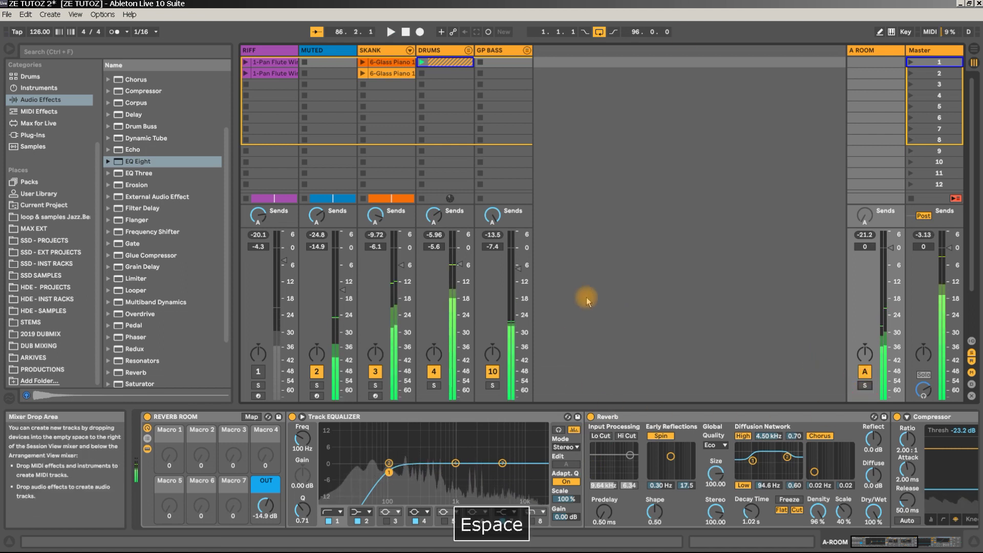
# - Insert two additional return tracks, B and C, beside A ROOM
pyautogui.rightClick(713, 85)
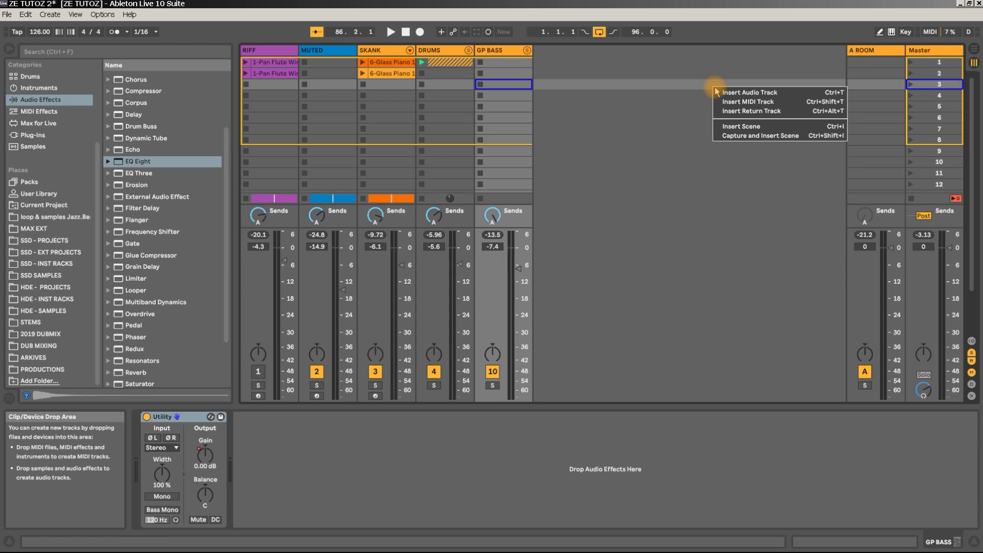
pyautogui.click(743, 112)
pyautogui.rightClick(692, 96)
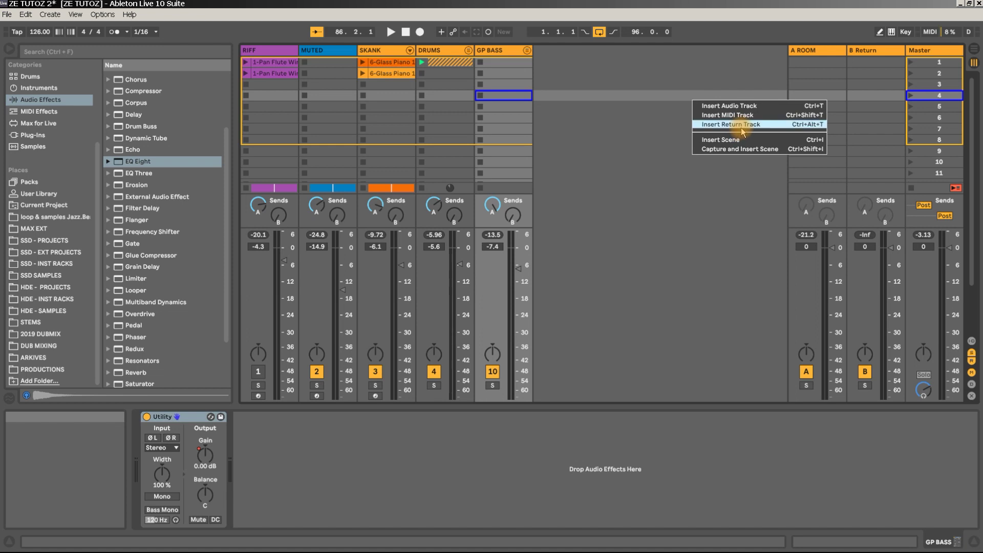
pyautogui.click(742, 125)
# - Color both new return tracks, B Return and C Return, blue
pyautogui.click(814, 50)
pyautogui.rightClick(875, 54)
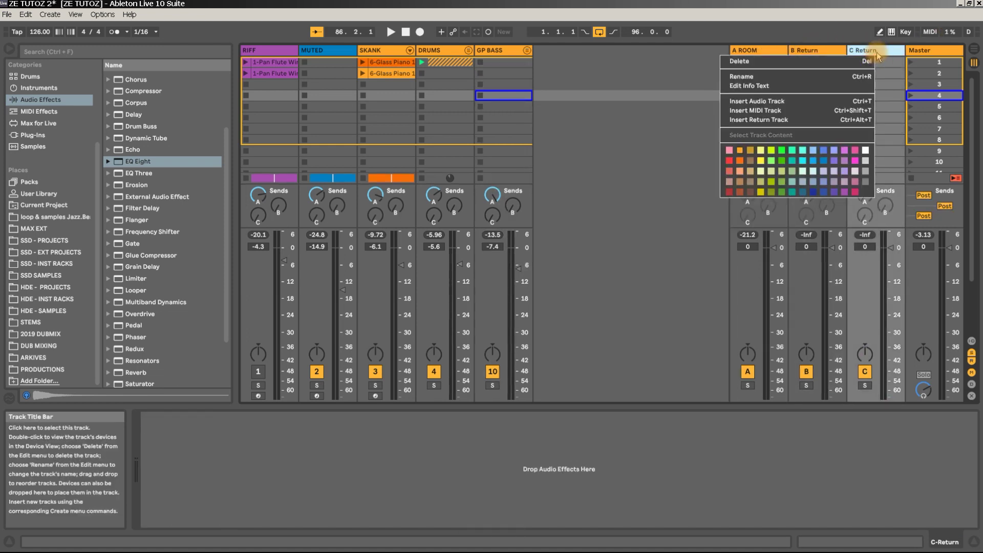
pyautogui.click(814, 165)
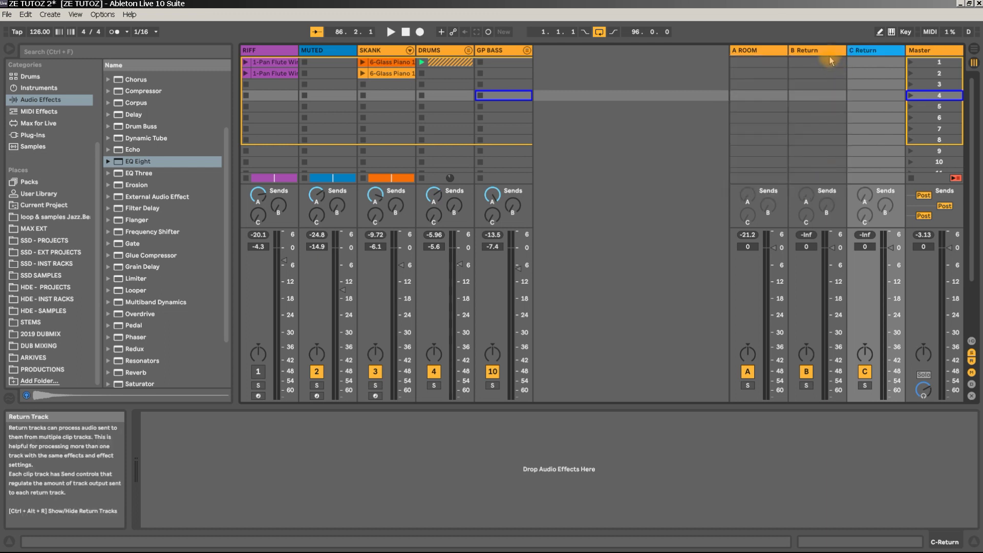
pyautogui.rightClick(829, 51)
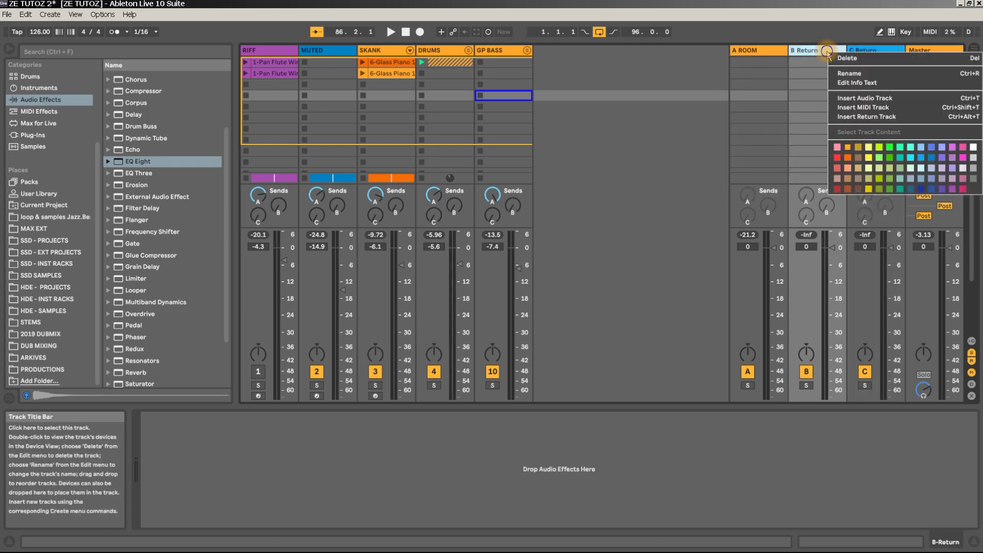
pyautogui.click(921, 159)
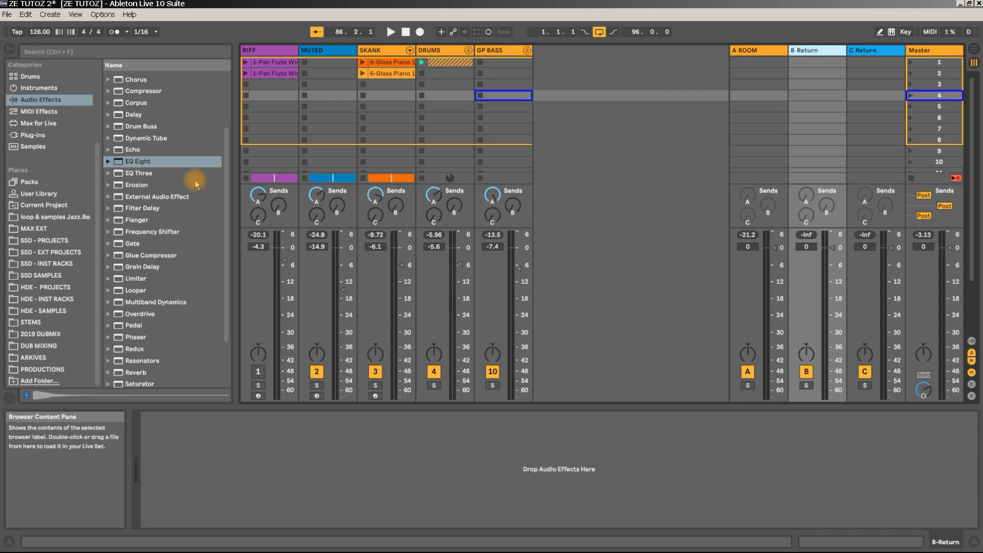
# - Load the Echo audio effect onto the B return track and set its Dry/Wet to 100%
pyautogui.scroll(-5, 176, 206)
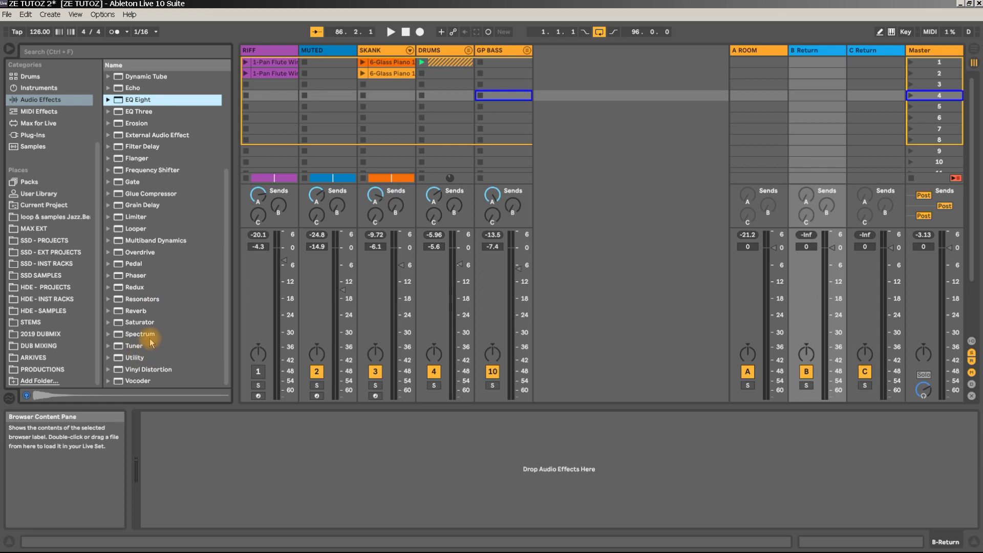
pyautogui.scroll(3, 151, 318)
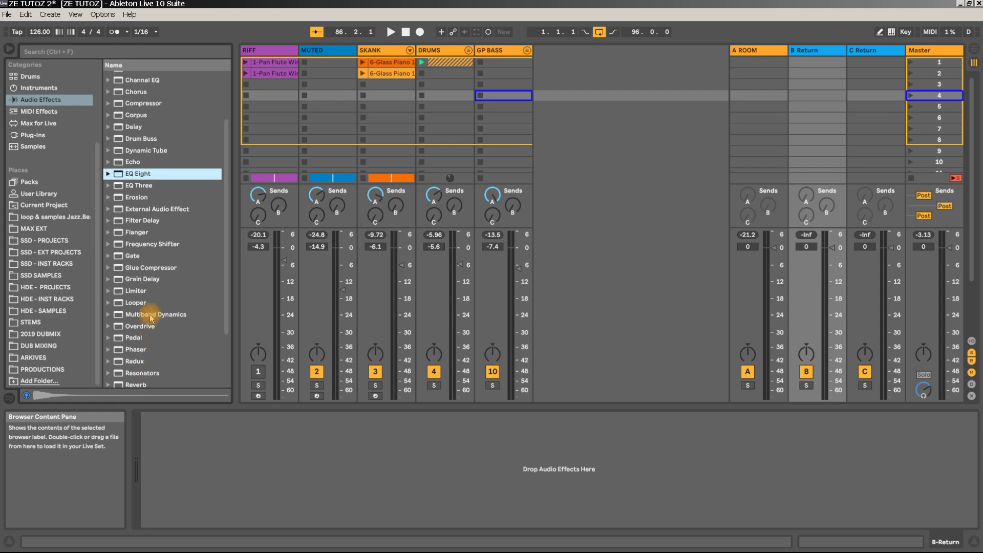
pyautogui.scroll(3, 151, 318)
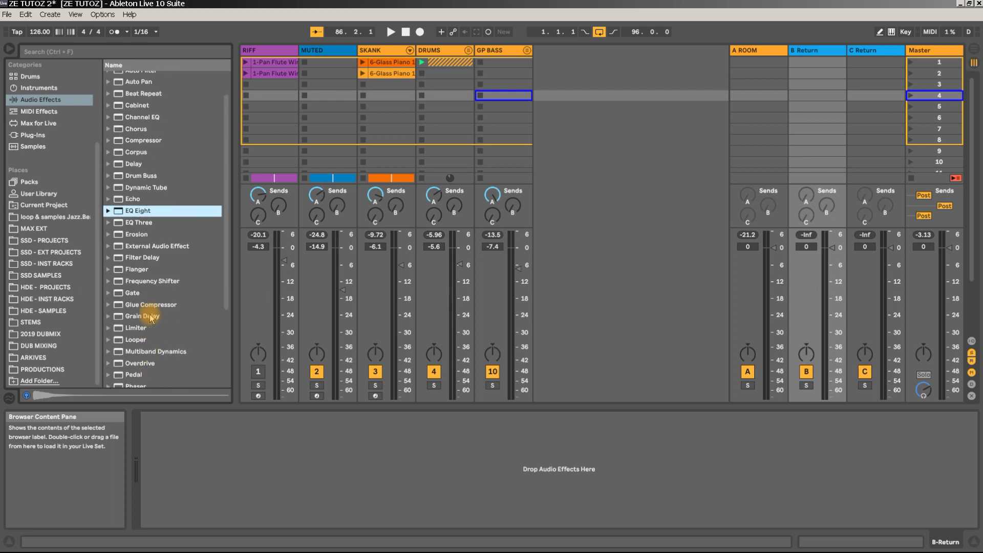
pyautogui.scroll(-3, 151, 317)
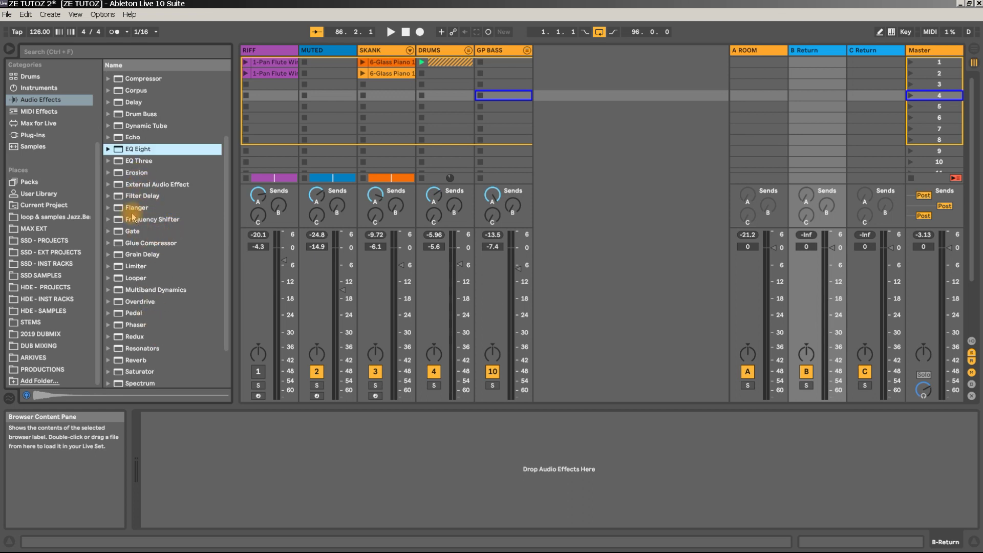
pyautogui.click(133, 137)
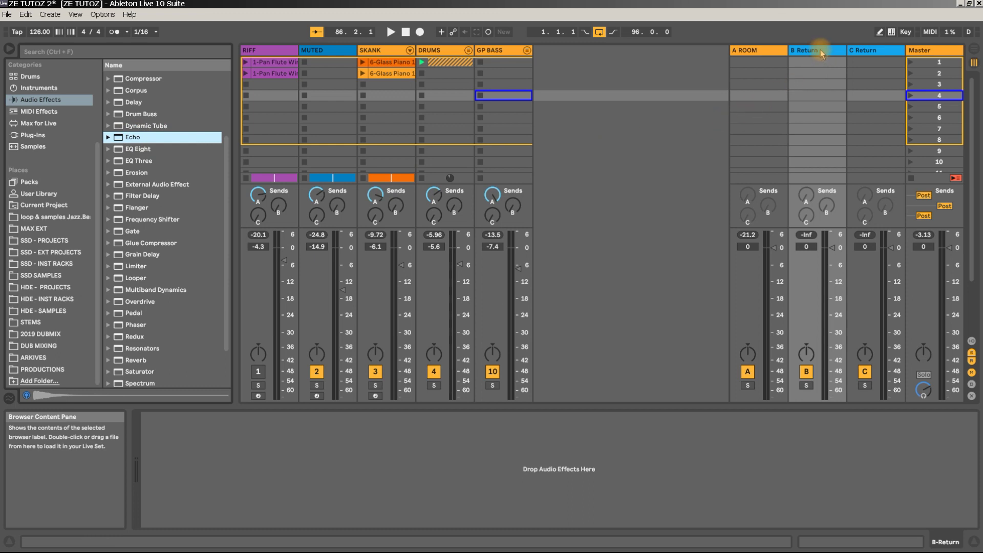
pyautogui.moveTo(821, 54); pyautogui.dragTo(821, 54)
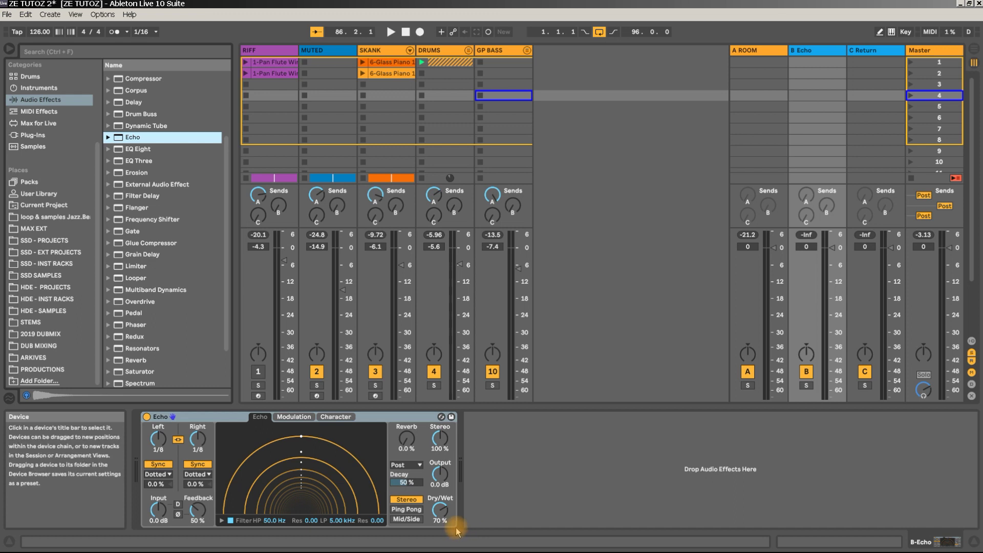
pyautogui.moveTo(439, 509); pyautogui.dragTo(440, 491)
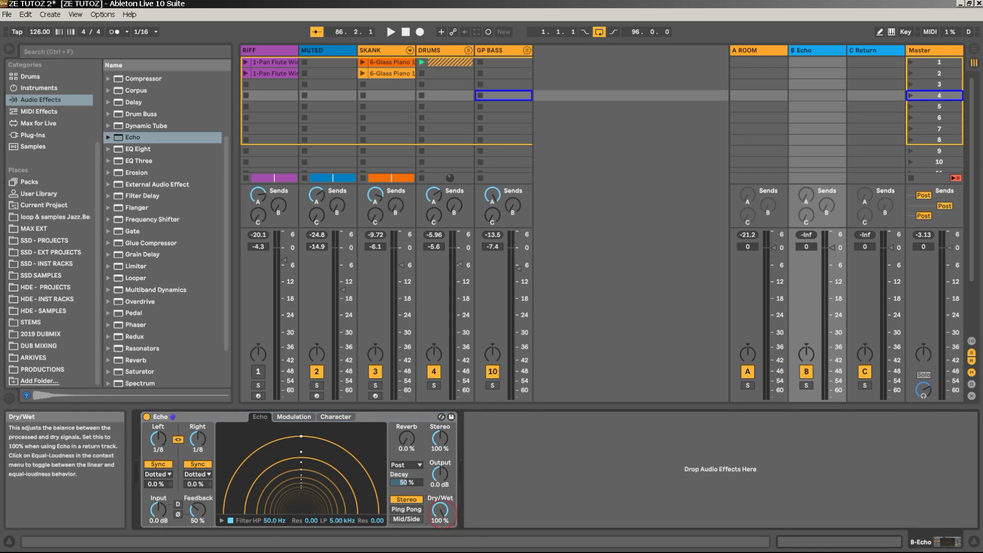
pyautogui.click(803, 50)
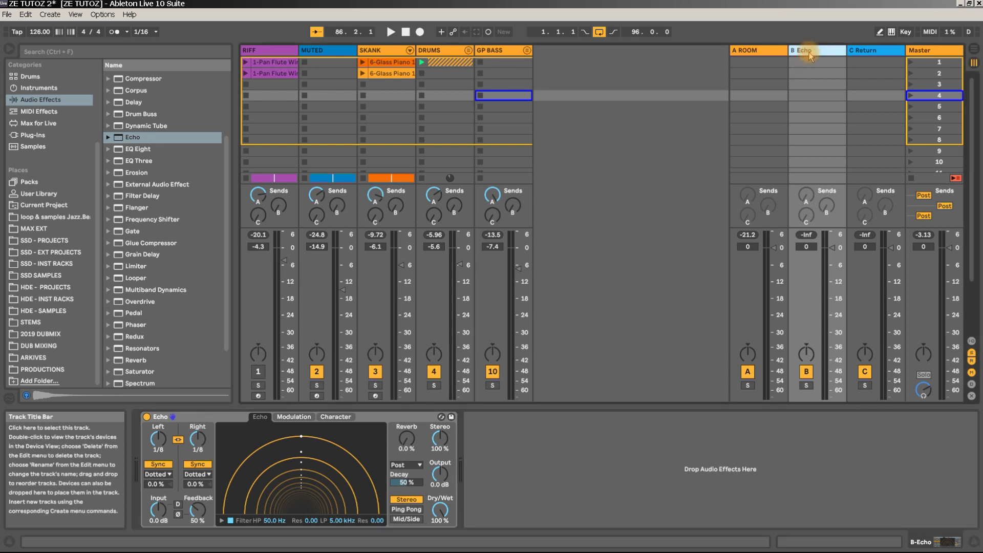
pyautogui.scroll(-2, 154, 327)
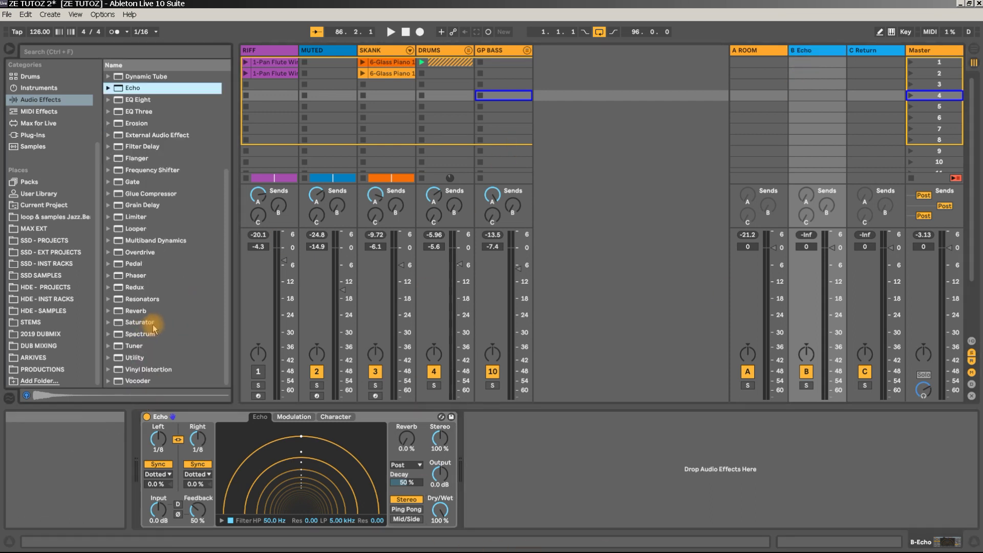
pyautogui.moveTo(141, 311); pyautogui.dragTo(170, 307)
pyautogui.moveTo(968, 107); pyautogui.dragTo(192, 314)
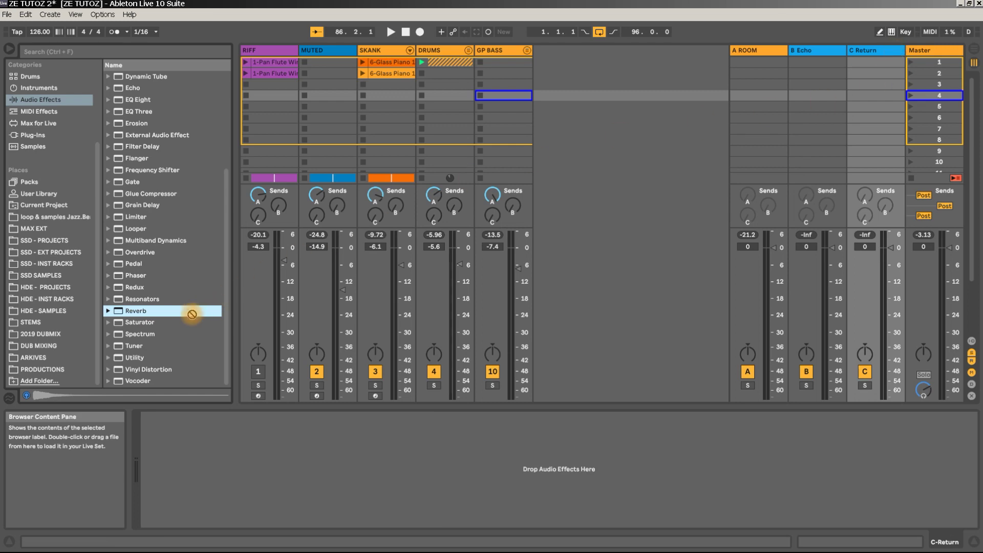
# - Copy the REVERB ROOM rack from A ROOM onto the C return track and show the devices inside it
pyautogui.click(757, 50)
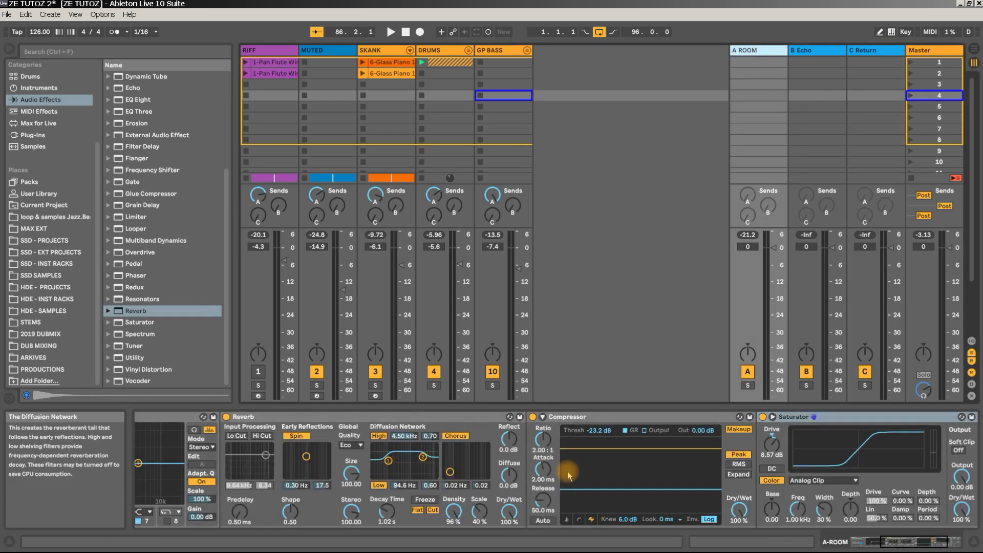
pyautogui.moveTo(950, 545); pyautogui.dragTo(865, 542)
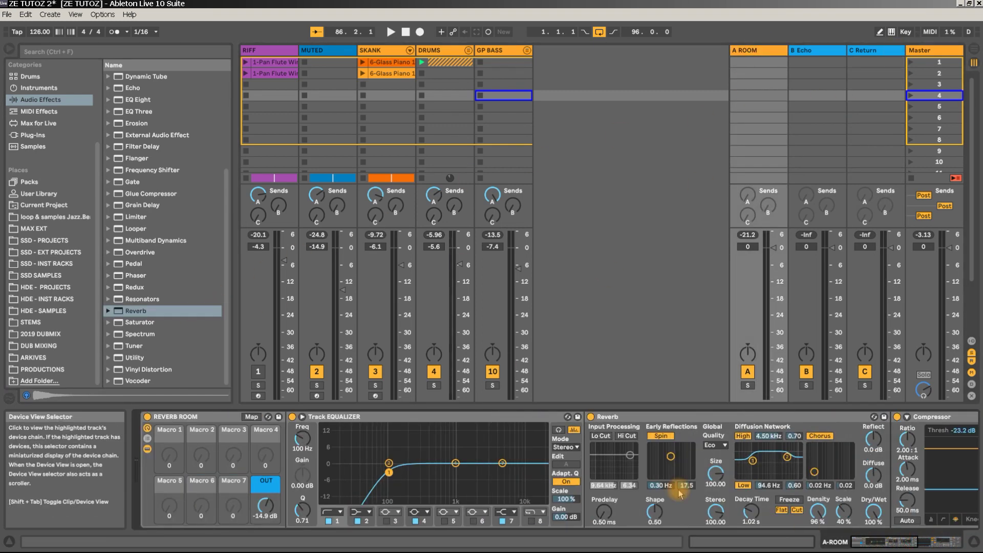
pyautogui.click(150, 450)
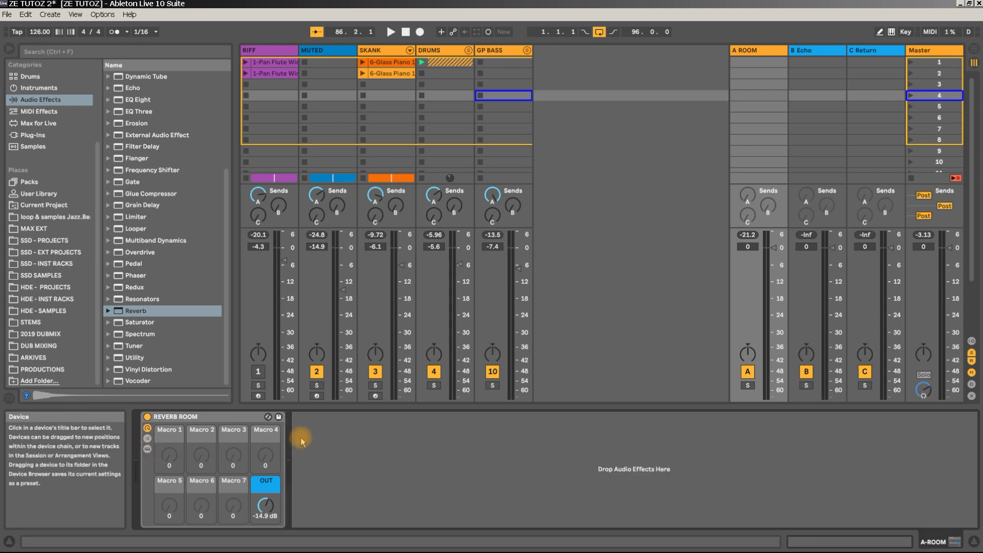
pyautogui.click(208, 418)
pyautogui.hotkey('ctrl', 'c')
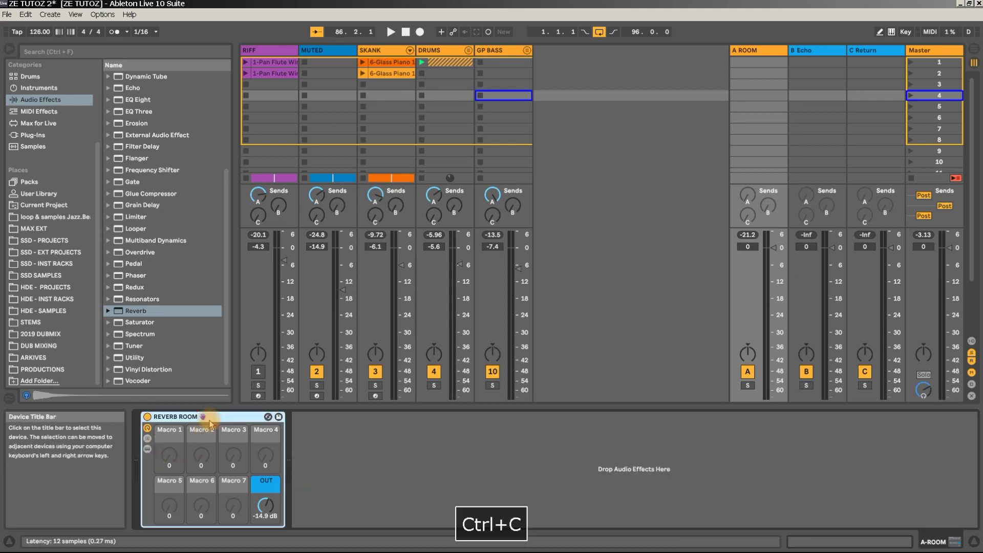
pyautogui.click(880, 52)
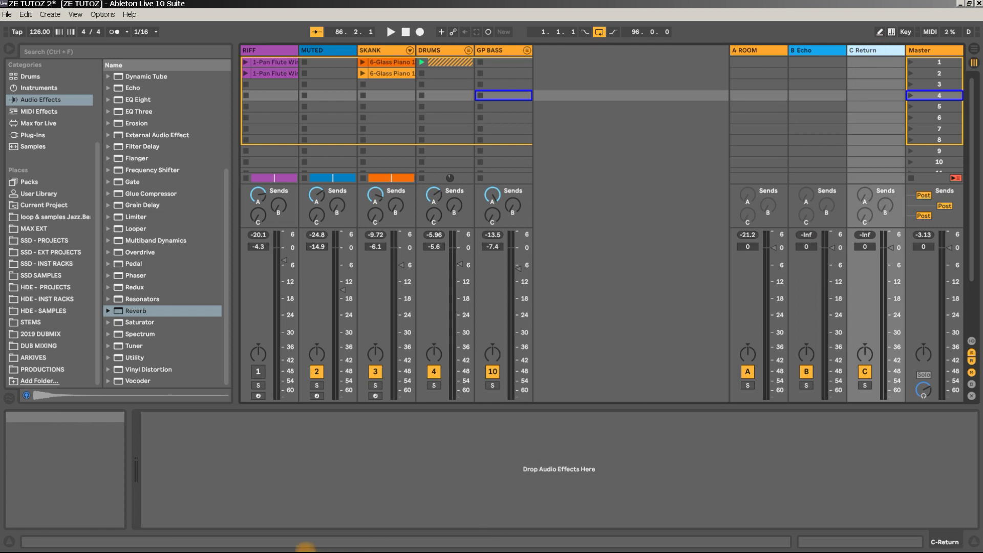
pyautogui.hotkey('ctrl', 'v')
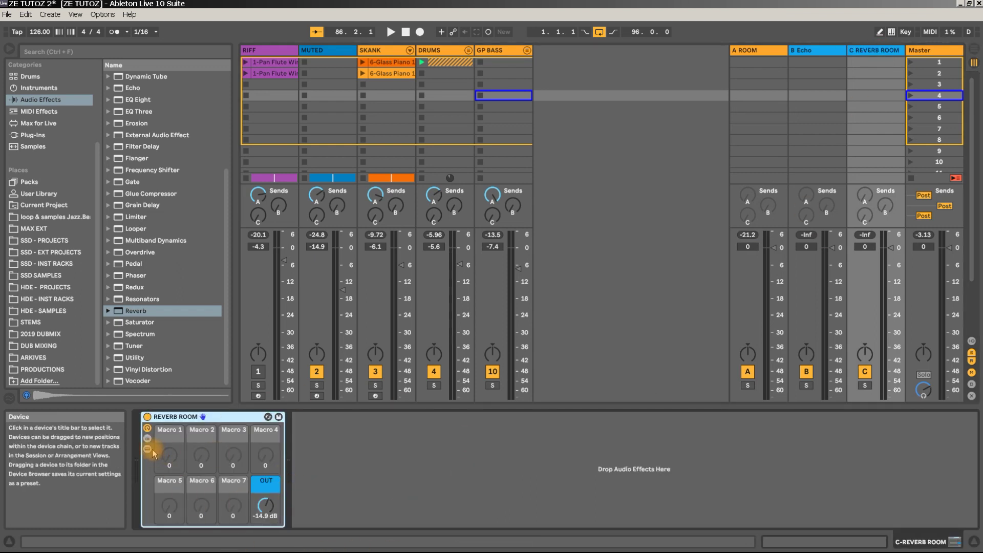
pyautogui.click(147, 448)
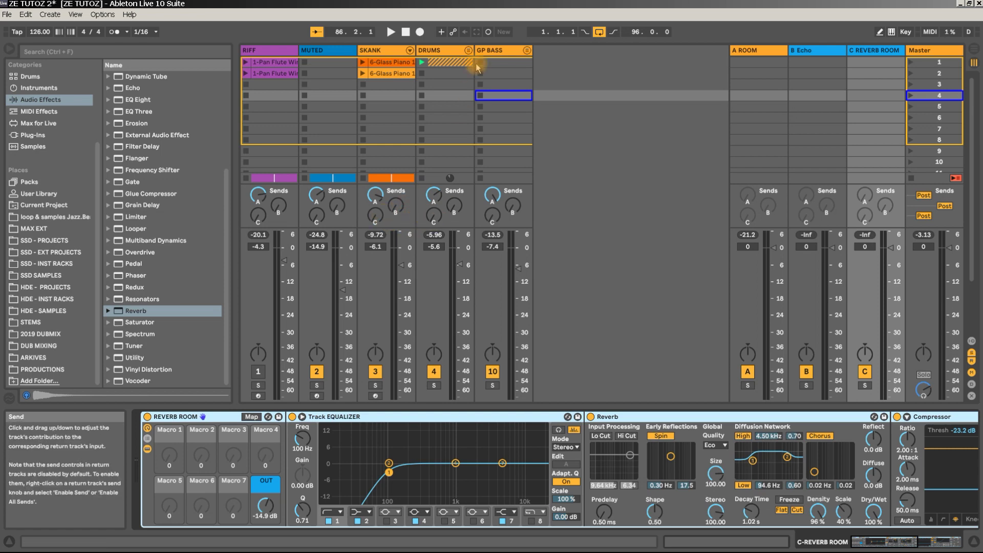
# - Raise the SNARE track's send to return C inside the DRUMS group and solo that return during playback
pyautogui.click(468, 50)
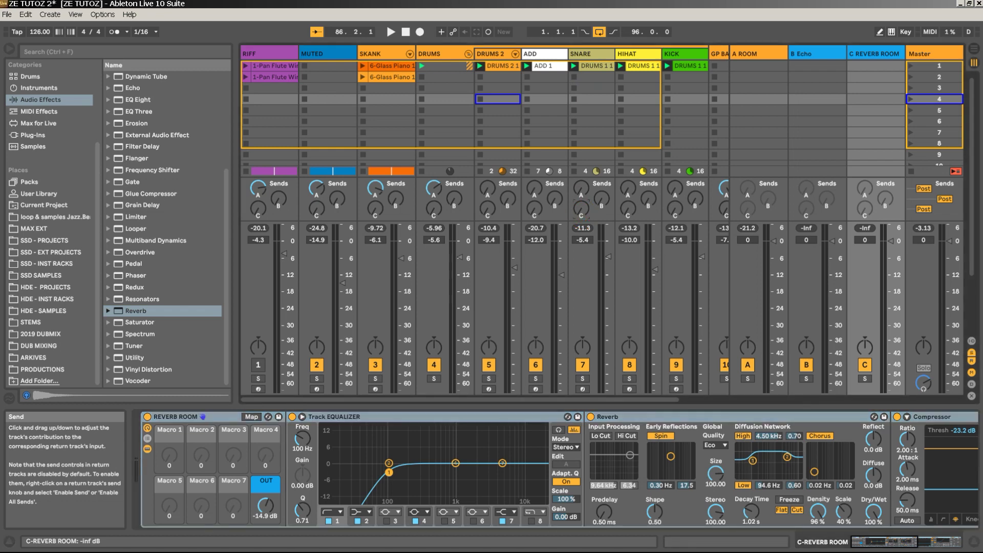
pyautogui.press('space')
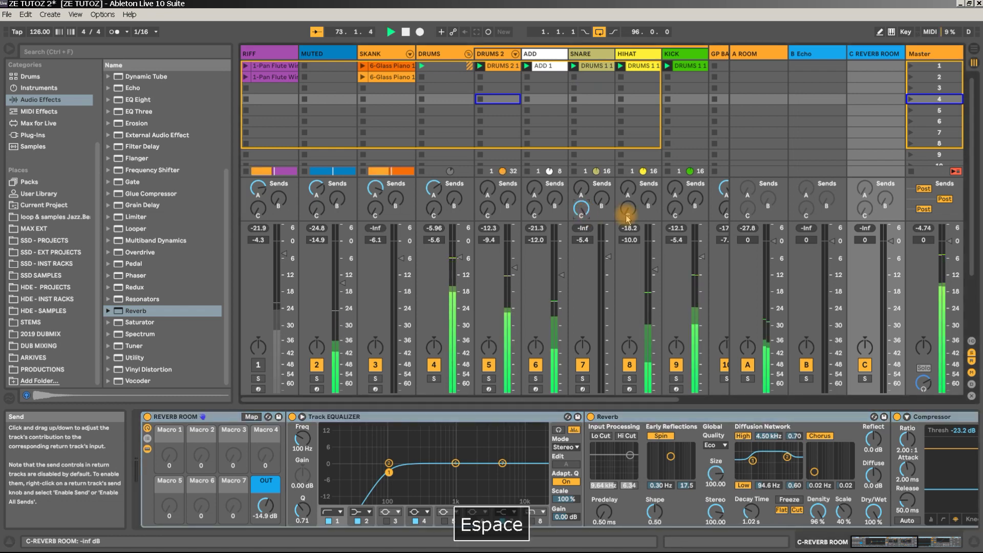
pyautogui.click(865, 378)
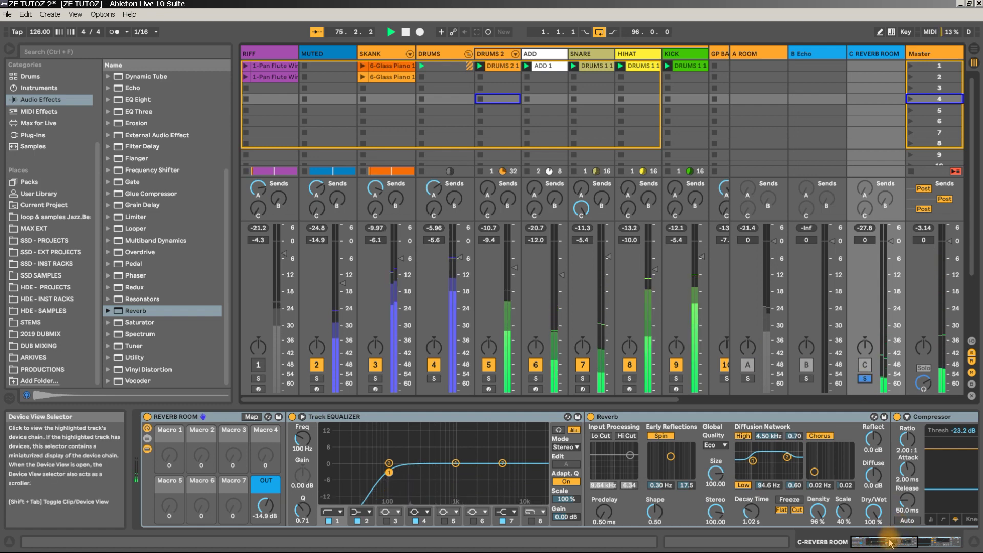
# - Set the C return's Reverb Decay Time to 4.33 s and enable its Lo Cut and Hi Cut input filters at 1.48 kHz, width 9.00
pyautogui.hscroll(5, 544, 535)
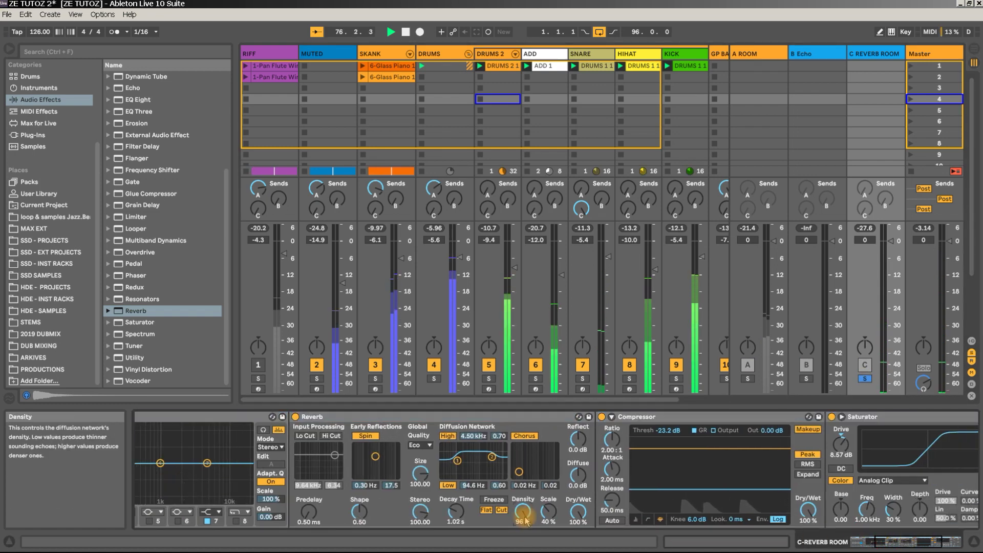
pyautogui.moveTo(455, 511); pyautogui.dragTo(455, 489)
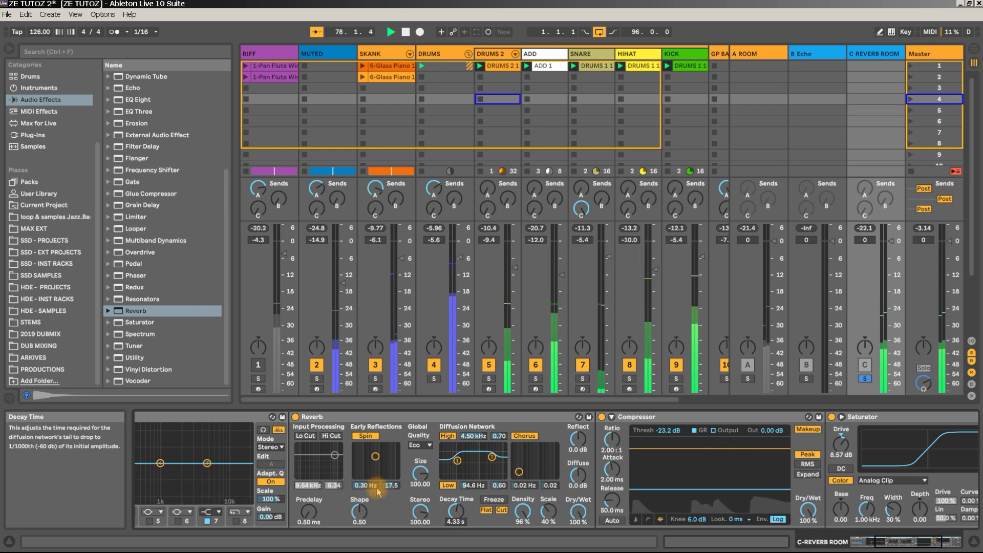
pyautogui.click(305, 435)
pyautogui.moveTo(327, 464)
pyautogui.mouseDown()
pyautogui.moveTo(305, 446)
pyautogui.moveTo(321, 445)
pyautogui.mouseUp()
pyautogui.click(331, 435)
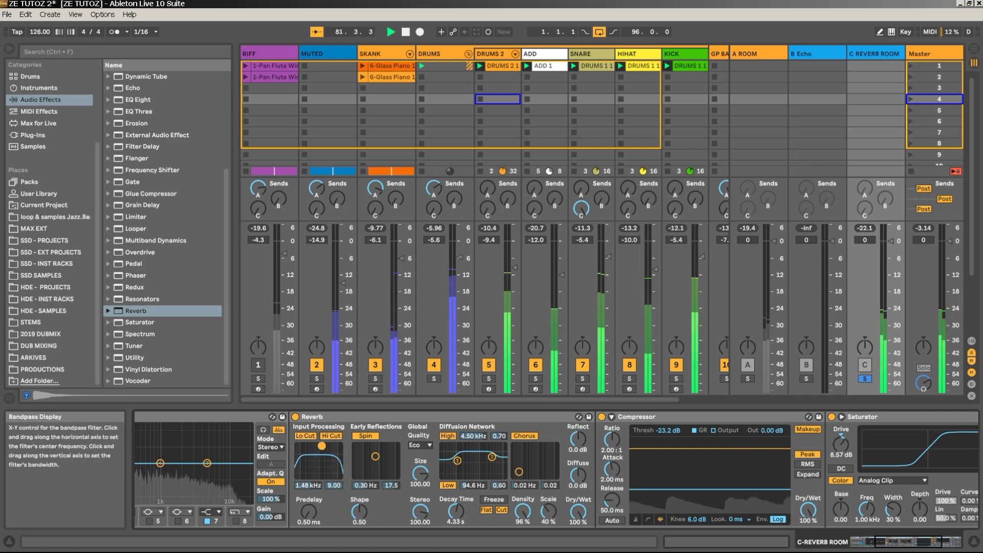
pyautogui.moveTo(297, 524); pyautogui.dragTo(311, 517)
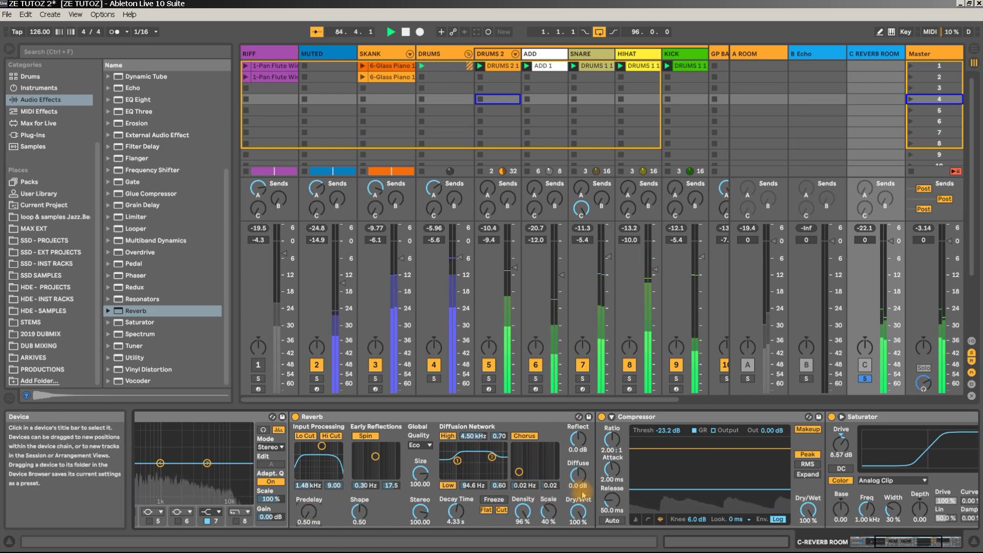
# - Set the Reverb's Reflect level to 3.9 dB, Diffuse level to 6.0 dB and Scale to 100%
pyautogui.moveTo(582, 476)
pyautogui.mouseDown()
pyautogui.moveTo(582, 467)
pyautogui.moveTo(580, 479)
pyautogui.mouseUp()
pyautogui.moveTo(577, 439)
pyautogui.mouseDown()
pyautogui.moveTo(577, 449)
pyautogui.moveTo(578, 441)
pyautogui.mouseUp()
pyautogui.moveTo(578, 475)
pyautogui.mouseDown()
pyautogui.moveTo(578, 484)
pyautogui.moveTo(578, 460)
pyautogui.mouseUp()
pyautogui.click(546, 512)
pyautogui.moveTo(546, 513)
pyautogui.mouseDown()
pyautogui.moveTo(547, 504)
pyautogui.moveTo(523, 517)
pyautogui.moveTo(522, 507)
pyautogui.moveTo(548, 525)
pyautogui.moveTo(548, 506)
pyautogui.mouseUp()
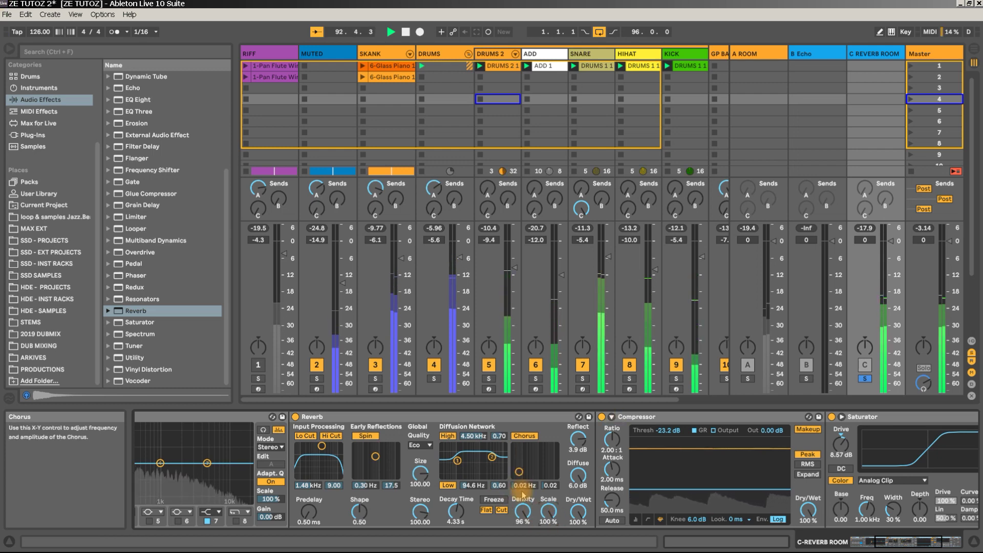
# - Audition the Reverb's Freeze by switching it on and off again, and stop playback
pyautogui.click(494, 500)
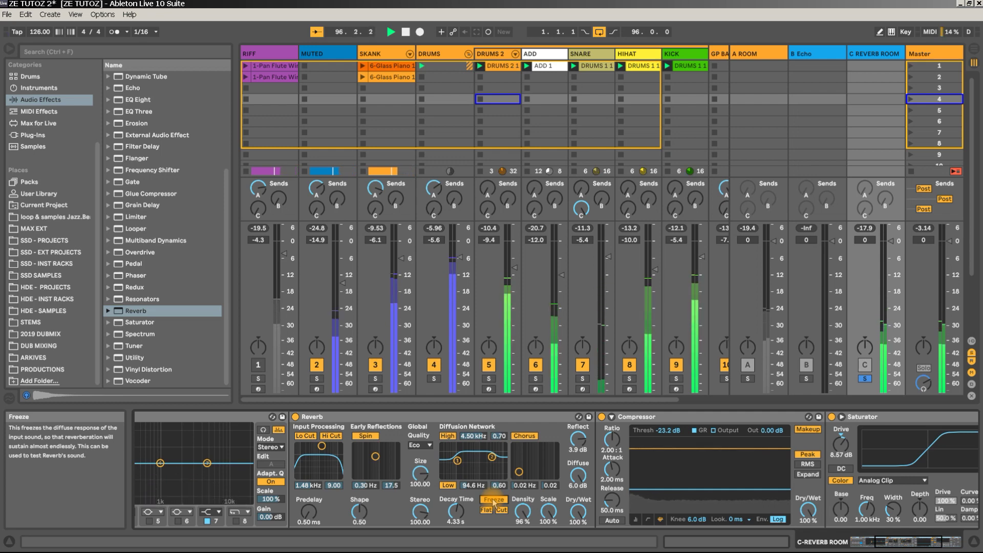
pyautogui.click(494, 501)
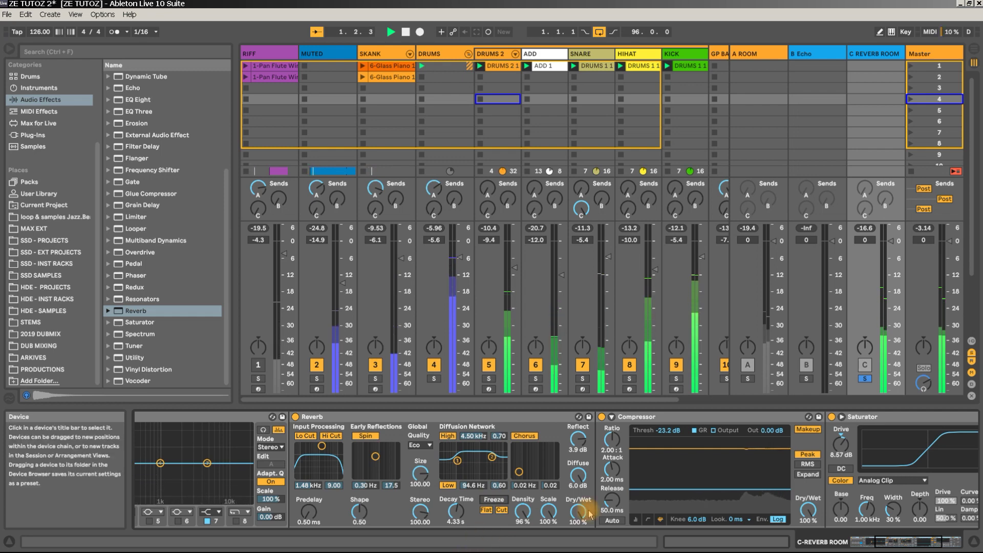
pyautogui.press('space')
# - Set the Reverb's Decay Time to 30 s on the C return track
pyautogui.click(891, 545)
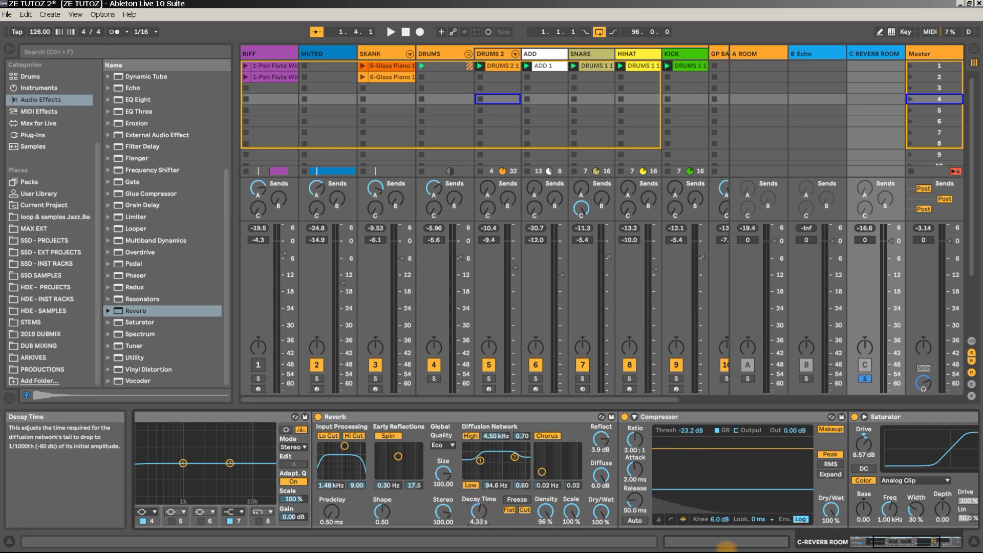
pyautogui.click(877, 547)
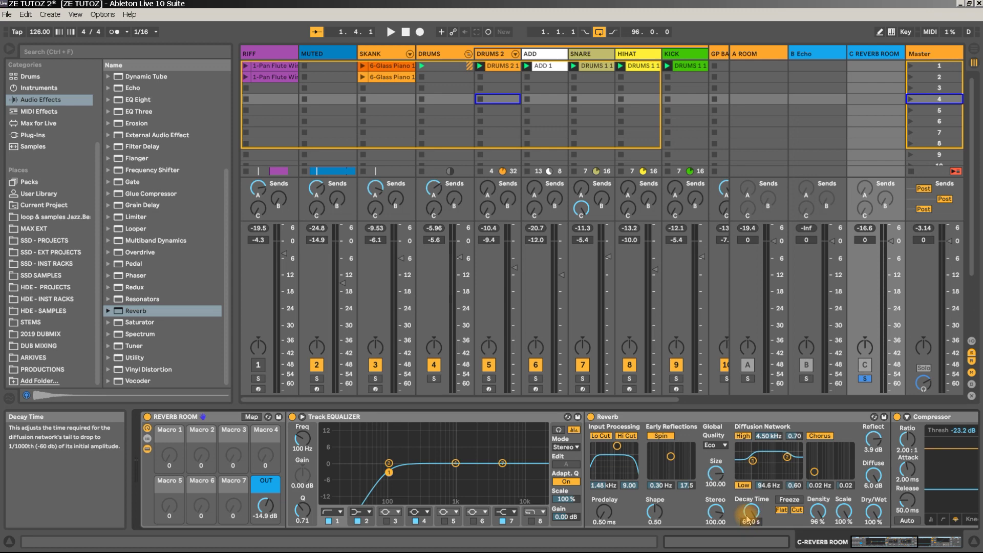
pyautogui.press('Return')
pyautogui.write('3000')
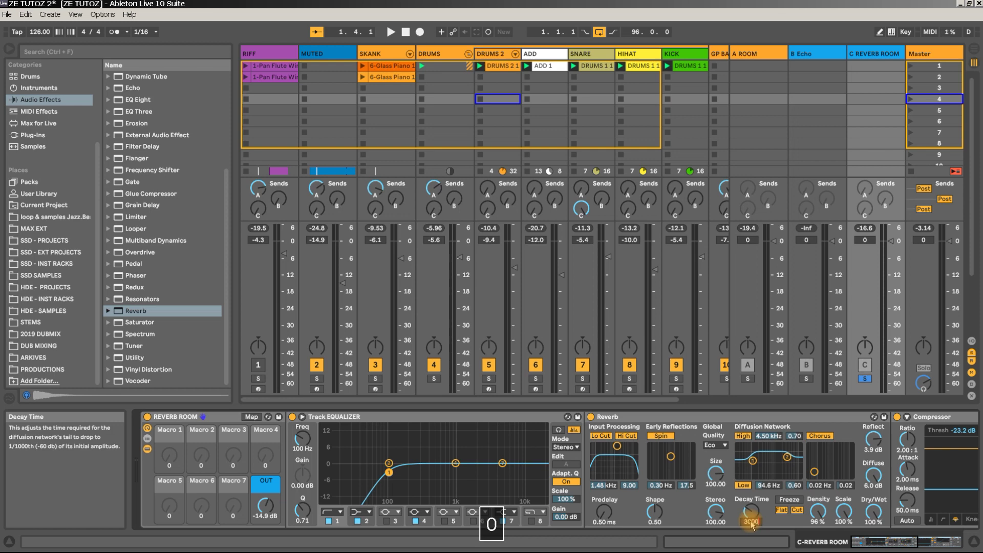
pyautogui.press('Return')
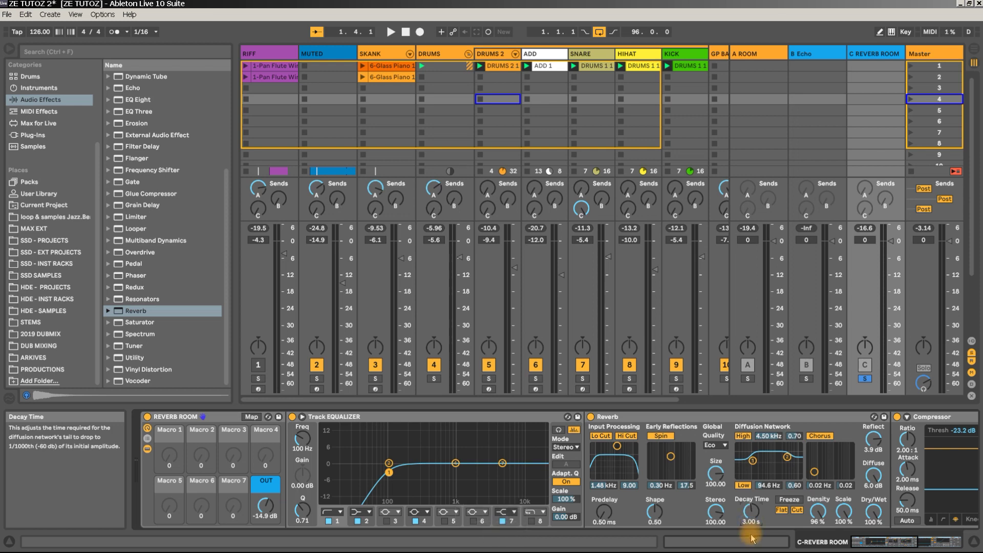
pyautogui.write('3')
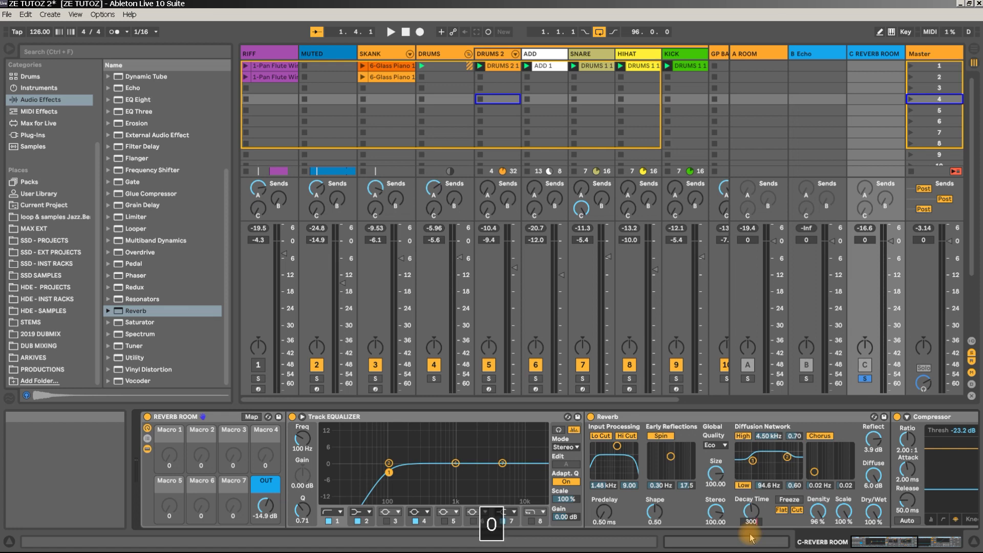
pyautogui.press('Return')
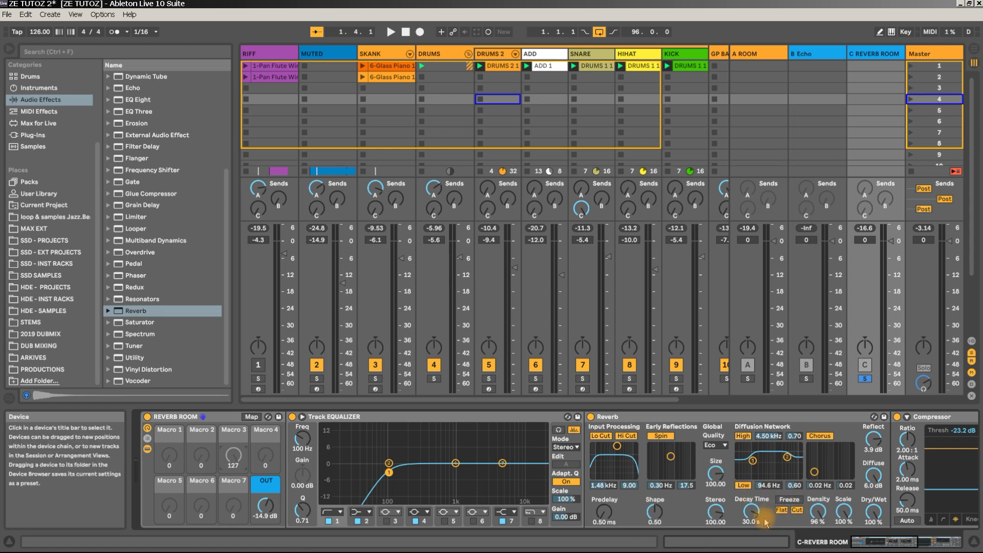
# - Map the Reverb's Decay Time to Macro 3 of the rack and adjust the macro to 5.29 s while auditioning it
pyautogui.rightClick(751, 512)
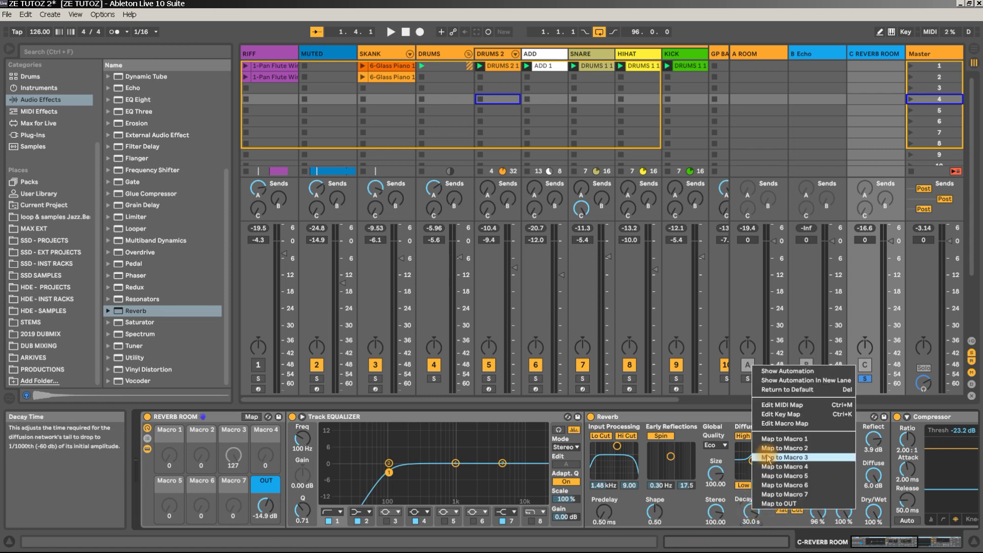
pyautogui.click(782, 457)
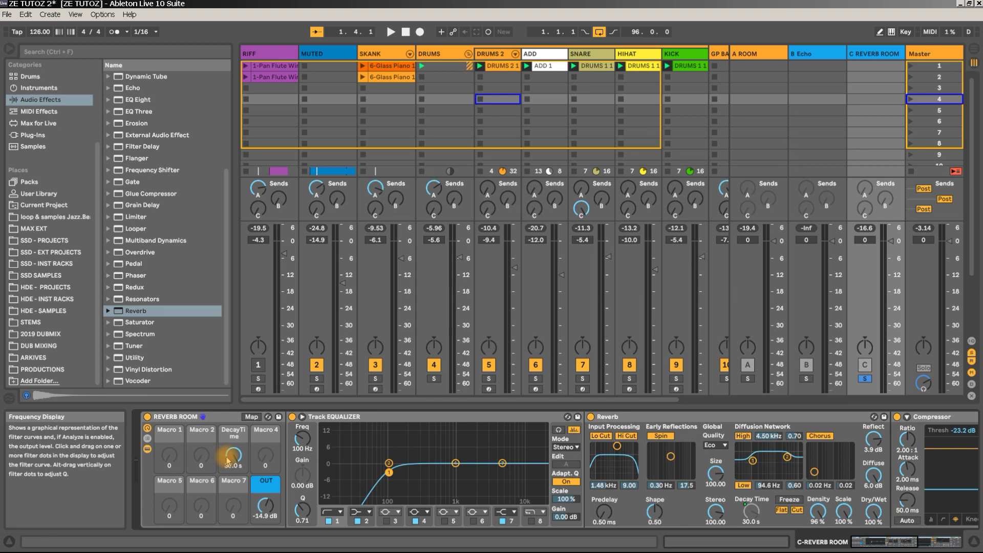
pyautogui.moveTo(233, 453); pyautogui.dragTo(233, 458)
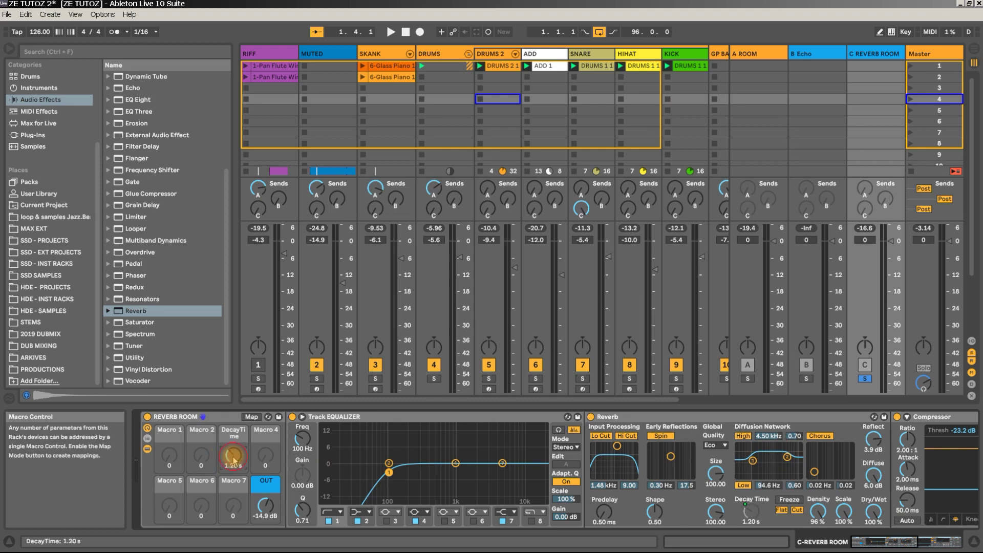
pyautogui.press('space')
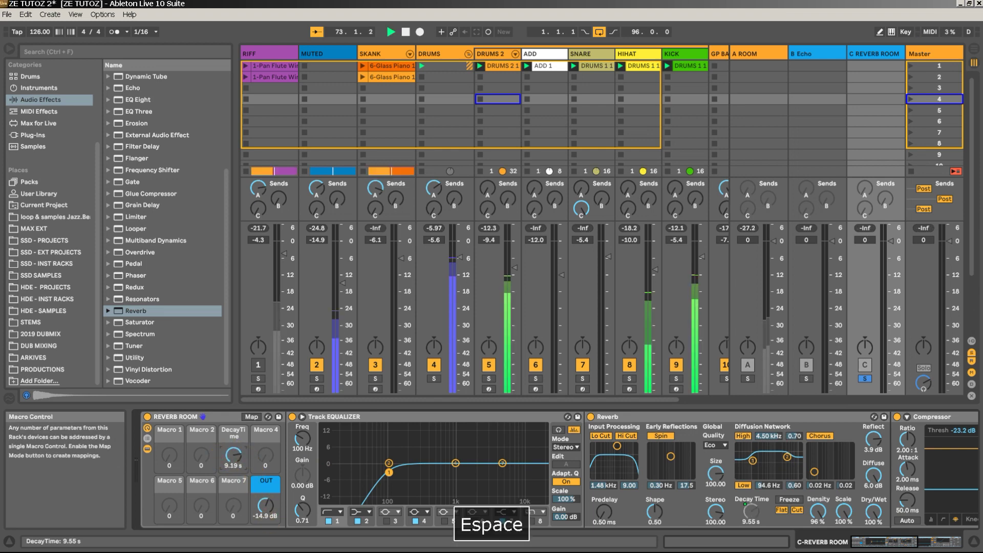
pyautogui.press('space')
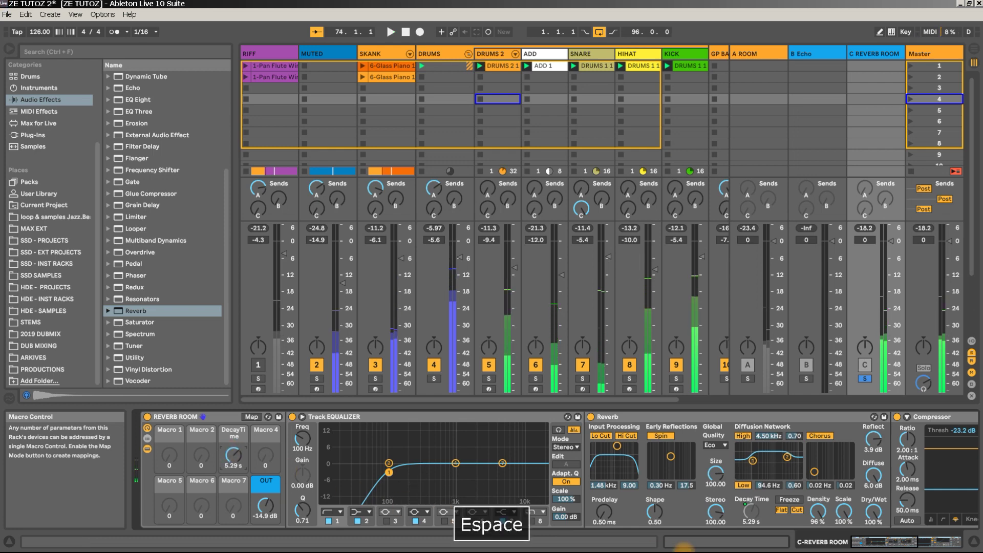
# - Map the Reverb's Freeze switch to Macro 4 of the REVERB ROOM rack
pyautogui.rightClick(791, 504)
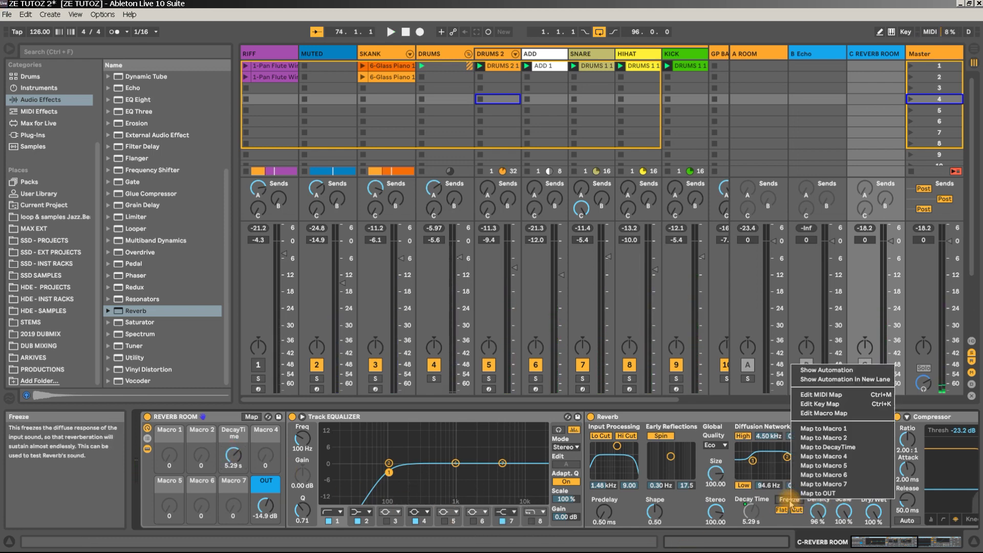
pyautogui.click(832, 457)
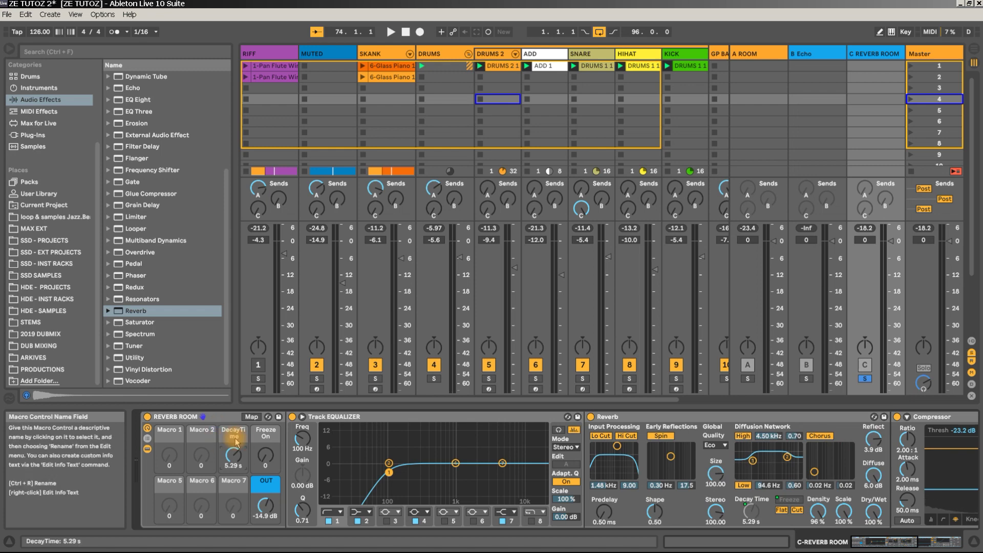
# - Rename the decay time macro DECAY and the freeze macro FREEZ
pyautogui.hotkey('ctrl', 'r')
pyautogui.write('D')
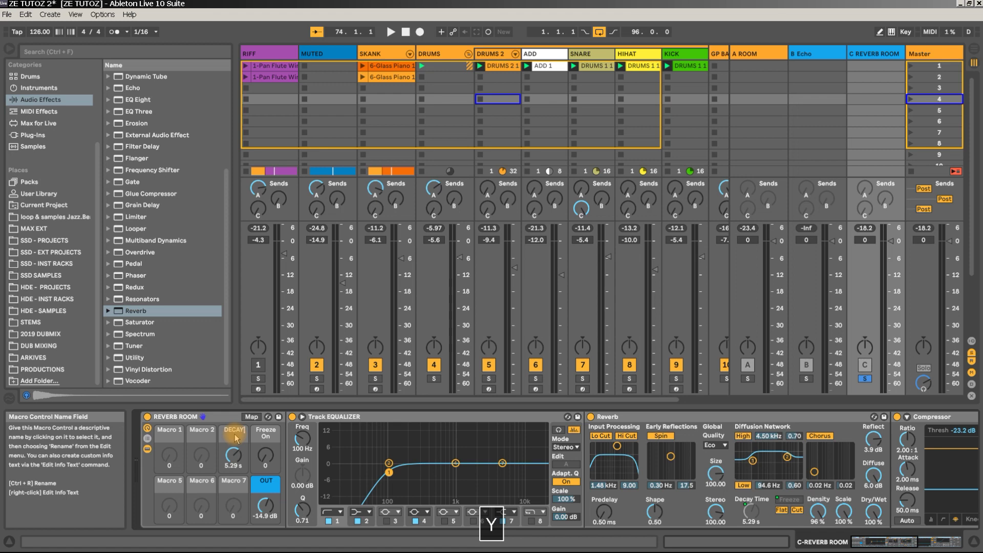
pyautogui.write('ECAY')
pyautogui.press('Return')
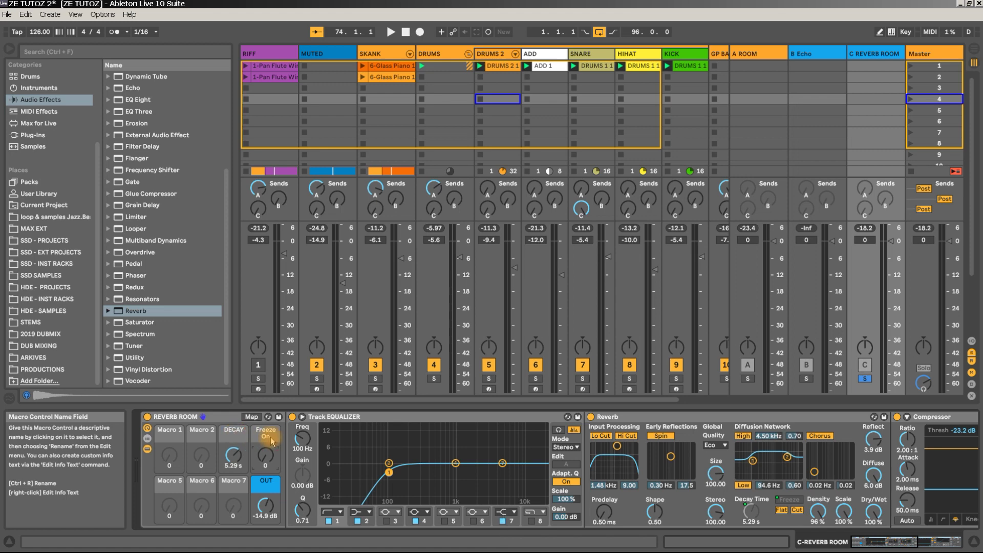
pyautogui.hotkey('ctrl', 'r')
pyautogui.write('FR')
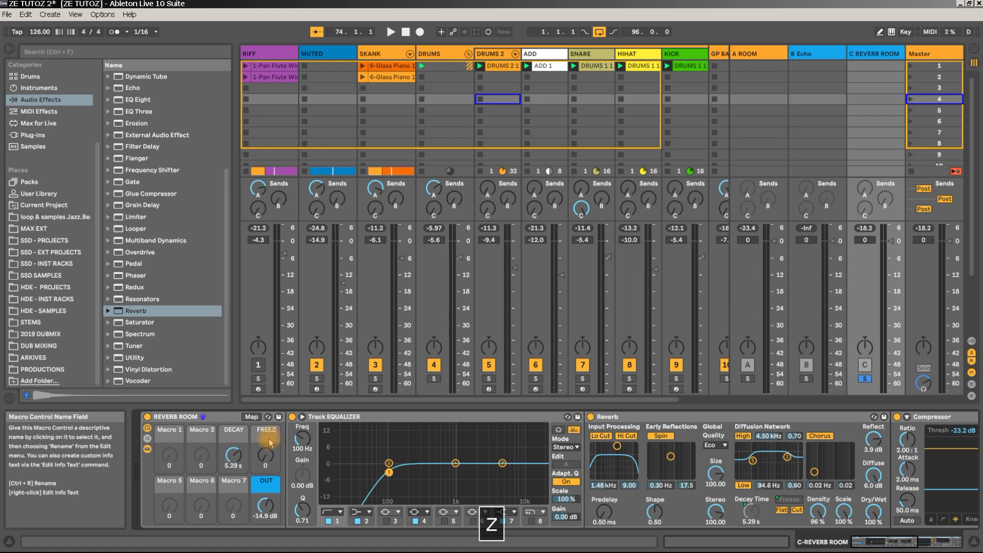
pyautogui.write('EEZ')
pyautogui.click(235, 439)
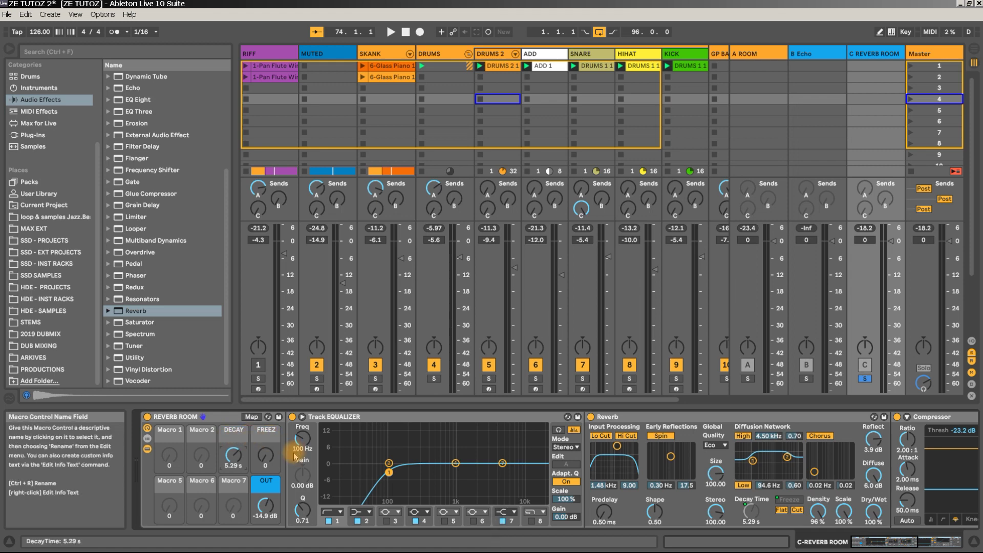
pyautogui.moveTo(266, 455); pyautogui.dragTo(265, 441)
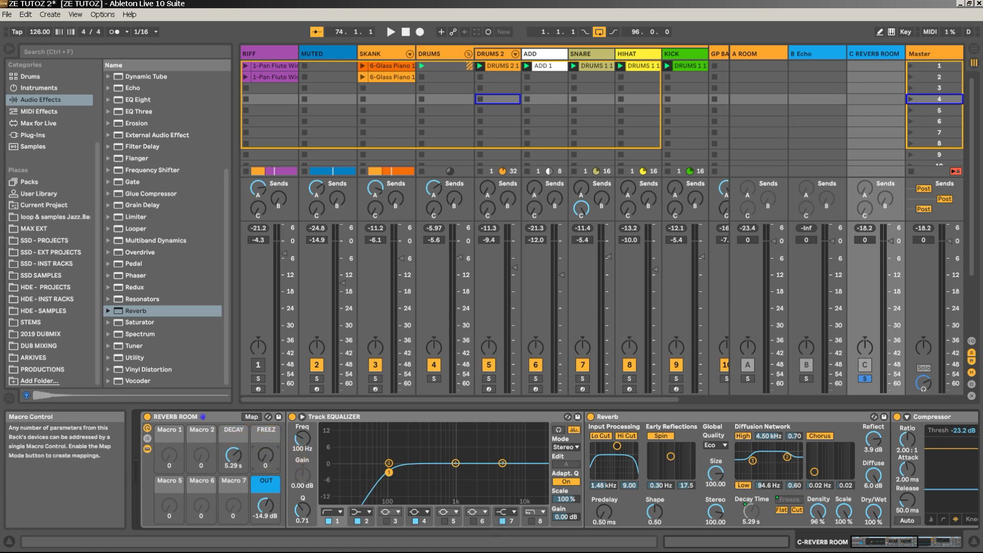
# - Audition the reverb return with the song playing while varying the DECAY and FREEZ macros
pyautogui.click(266, 459)
pyautogui.press('space')
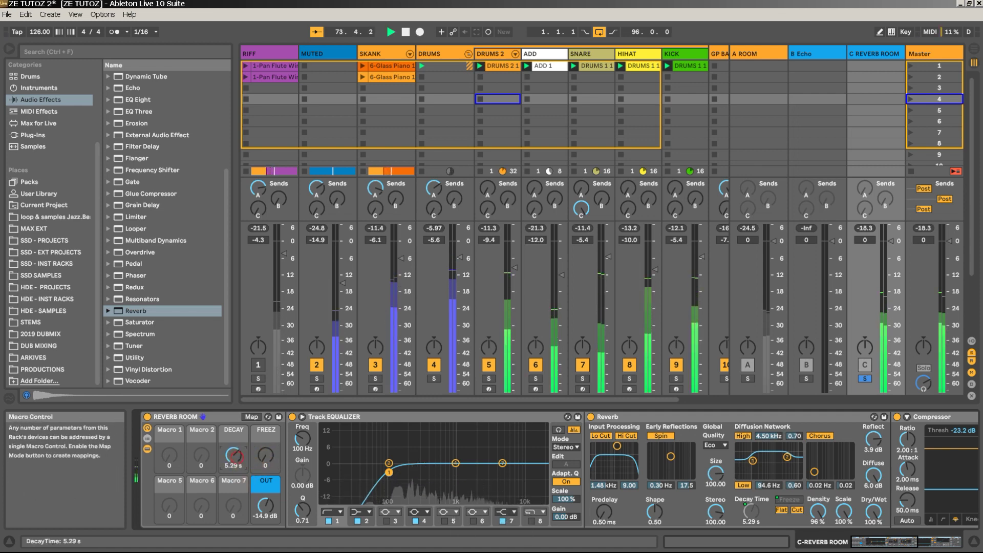
pyautogui.moveTo(240, 464); pyautogui.dragTo(266, 455)
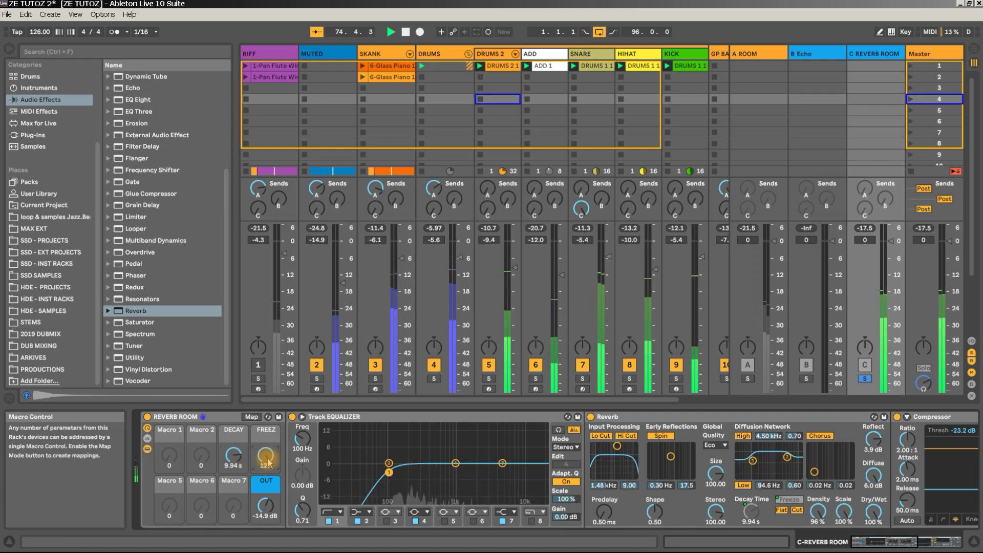
pyautogui.moveTo(235, 454); pyautogui.dragTo(234, 463)
pyautogui.press('space')
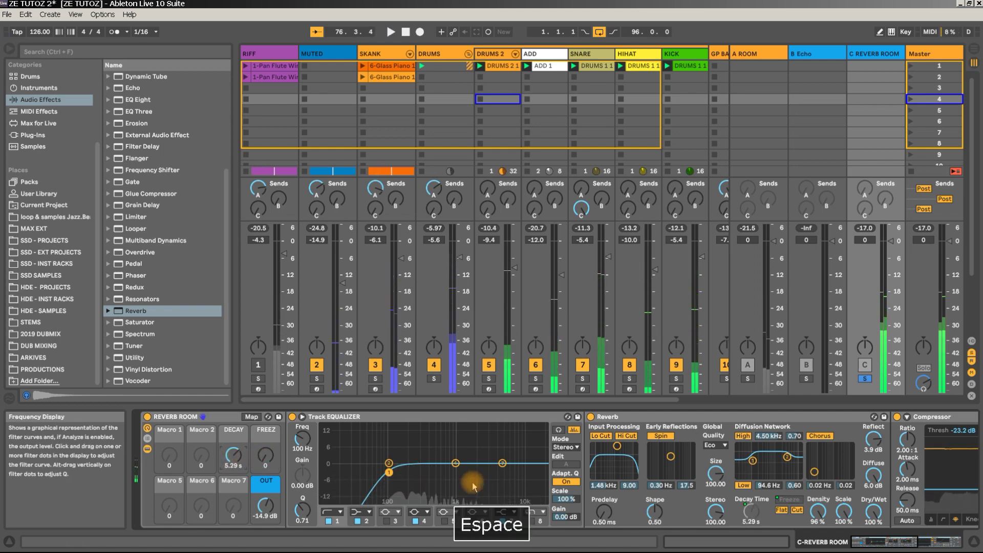
pyautogui.rightClick(603, 513)
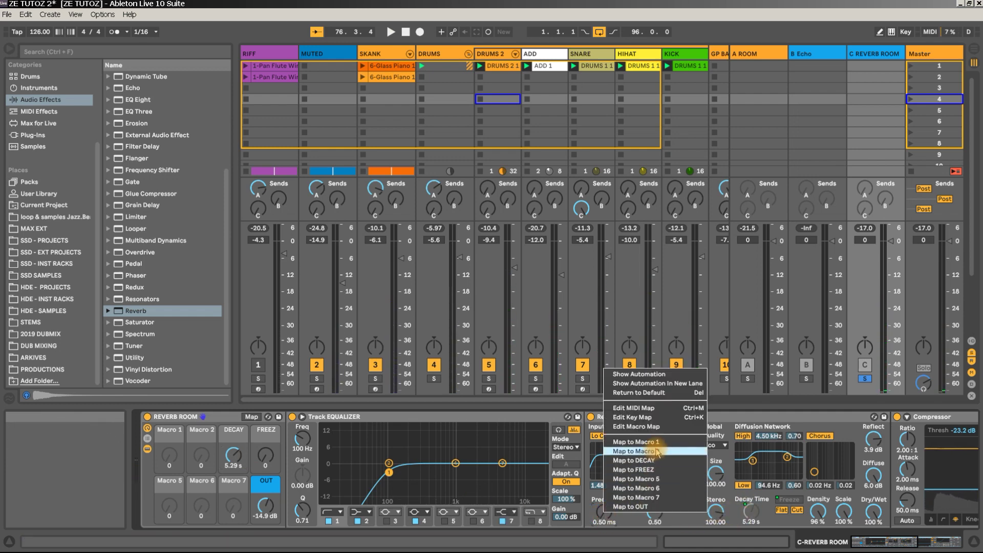
pyautogui.click(633, 442)
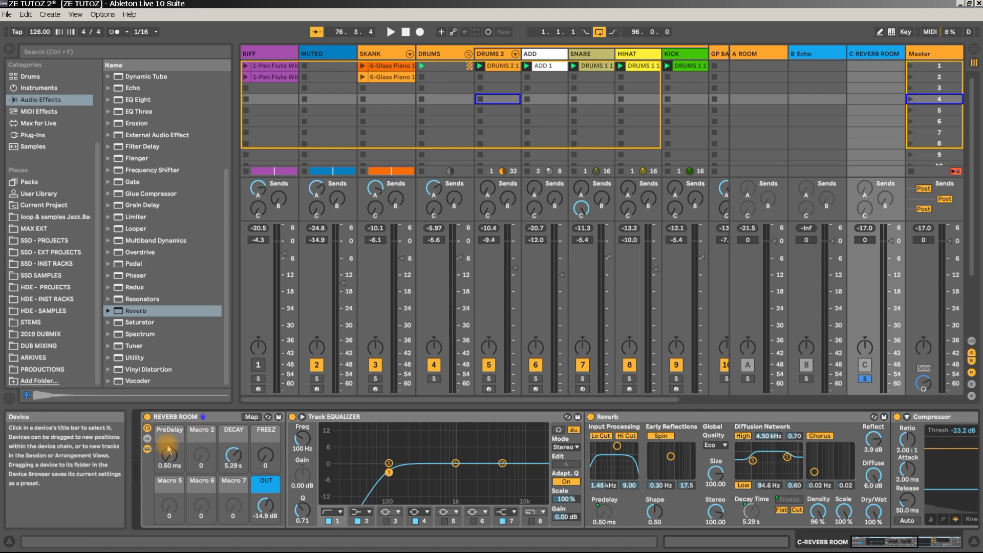
pyautogui.moveTo(168, 450); pyautogui.dragTo(176, 468)
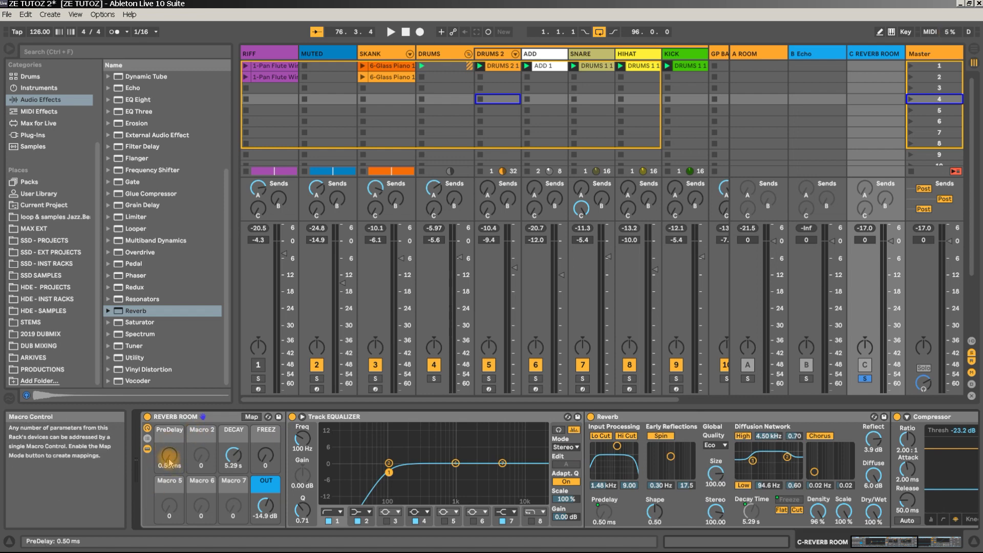
pyautogui.hotkey('ctrl', 'z')
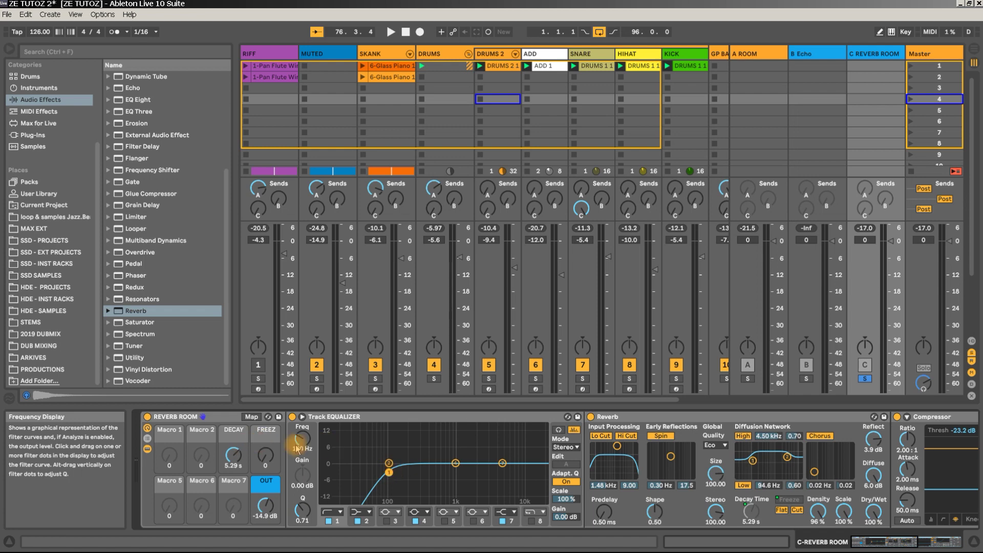
# - Set filter 1 of the Track EQUALIZER to a frequency of 10.0 Hz and a Q of 1.09
pyautogui.moveTo(302, 439)
pyautogui.mouseDown()
pyautogui.moveTo(302, 389)
pyautogui.moveTo(302, 441)
pyautogui.mouseUp()
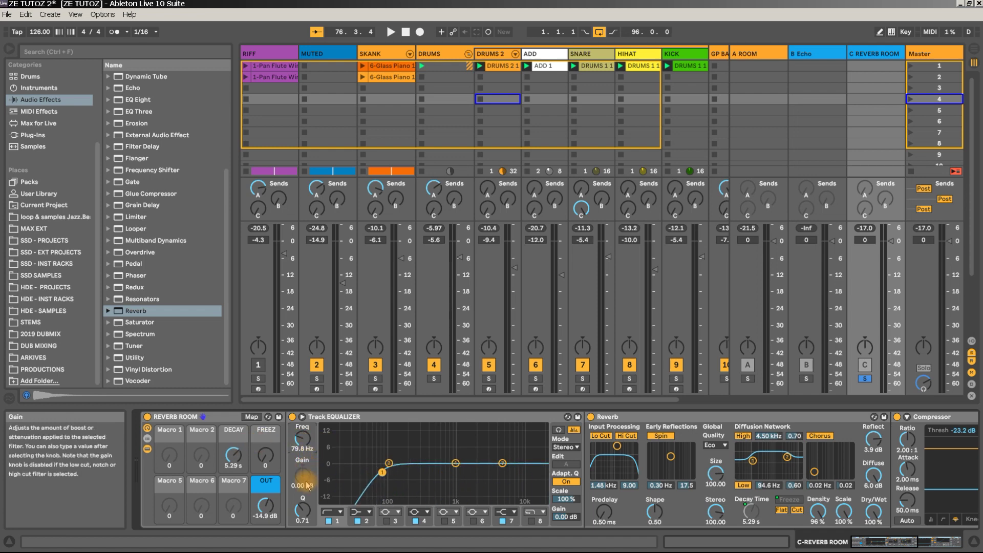
pyautogui.moveTo(302, 510); pyautogui.dragTo(302, 499)
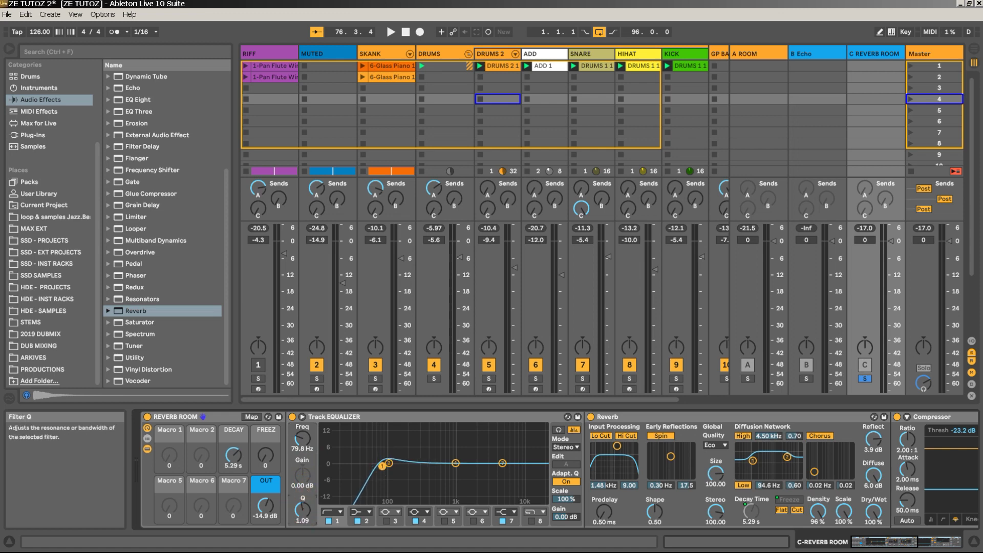
pyautogui.moveTo(302, 439); pyautogui.dragTo(302, 459)
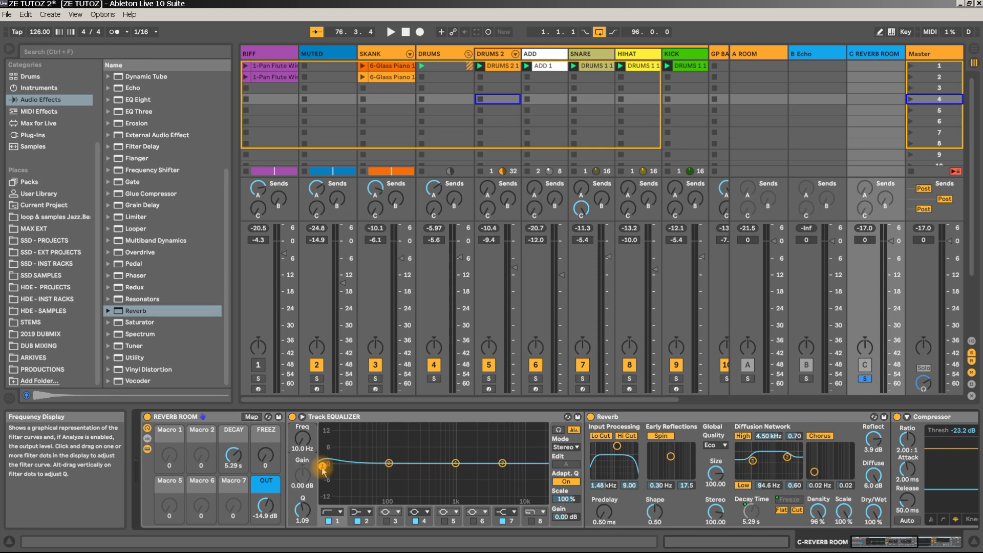
# - Map the equalizer's filter 1 frequency to Macro 1 as a blue macro named INPUT LOCUT
pyautogui.rightClick(305, 440)
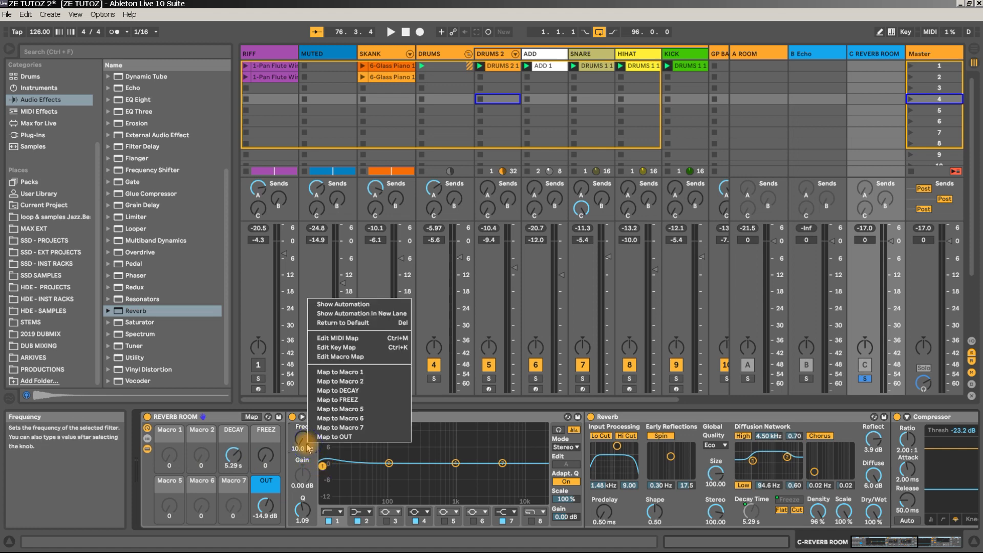
pyautogui.click(343, 373)
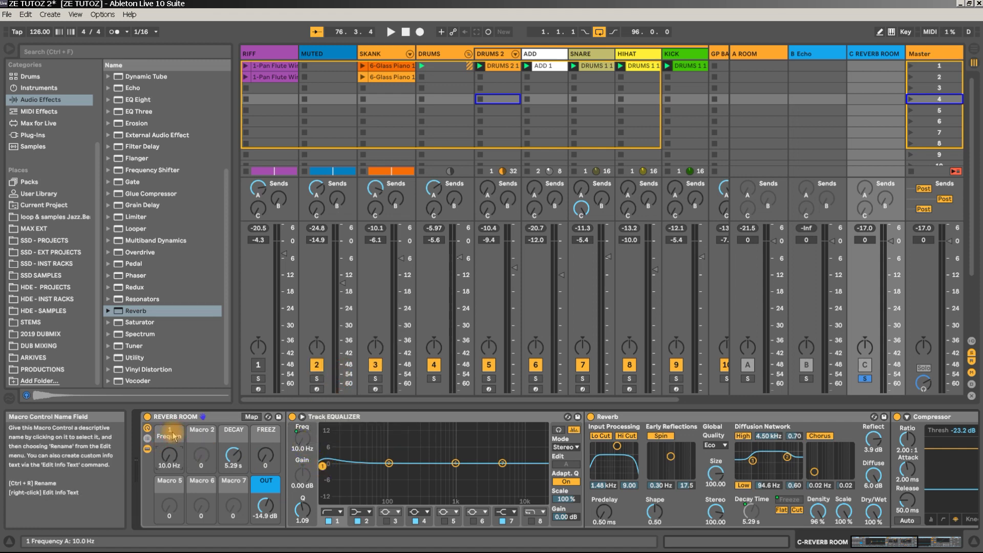
pyautogui.hotkey('ctrl', 'r')
pyautogui.write('INPUT')
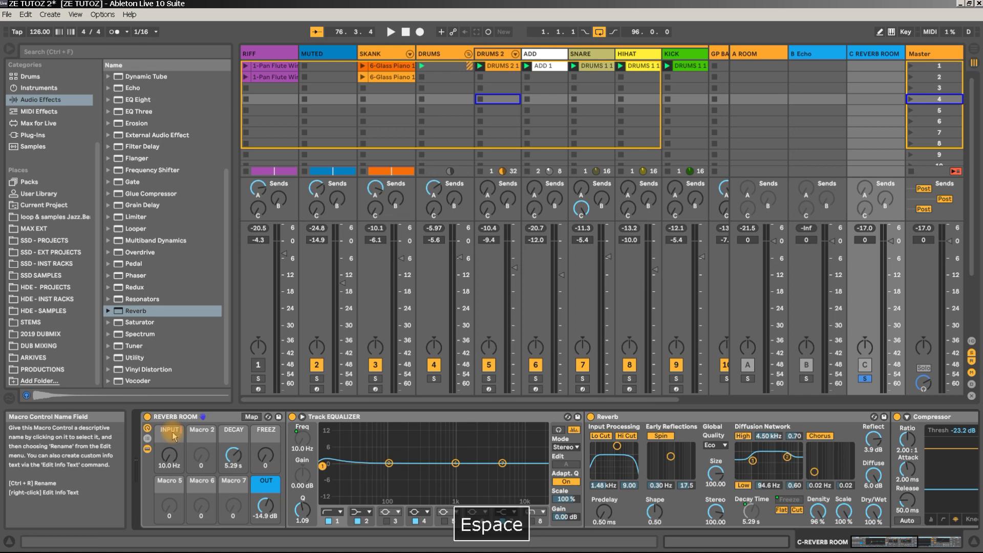
pyautogui.write(' LOCU')
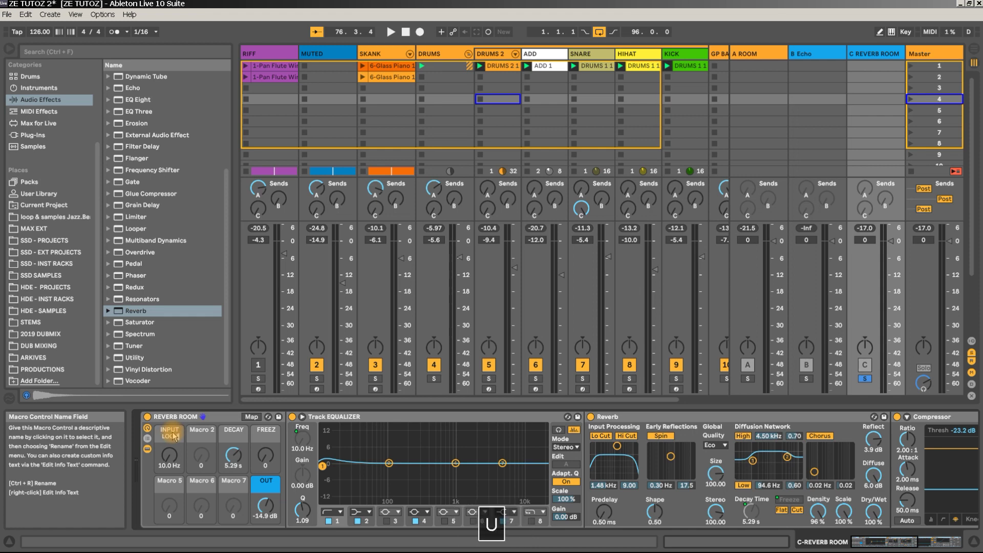
pyautogui.write('T')
pyautogui.press('Return')
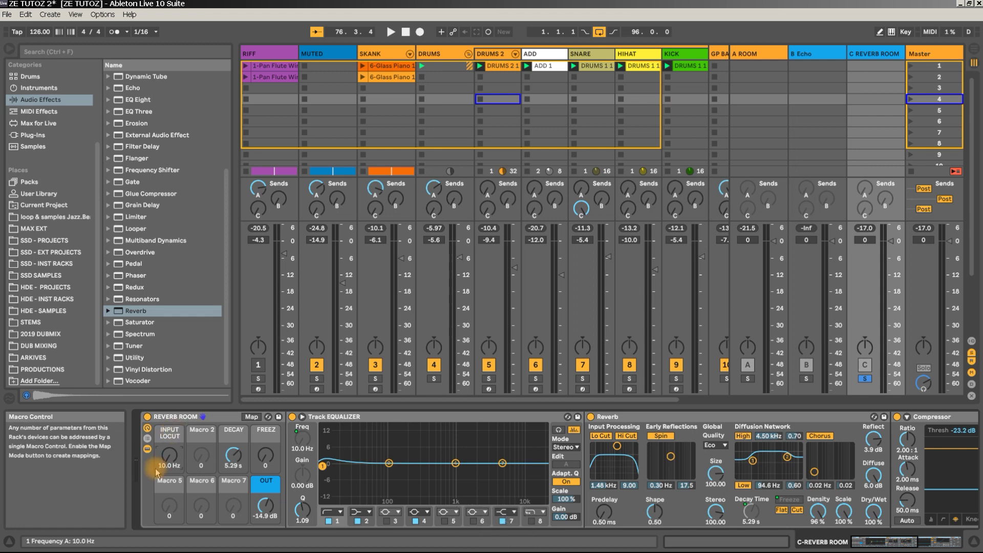
pyautogui.rightClick(177, 433)
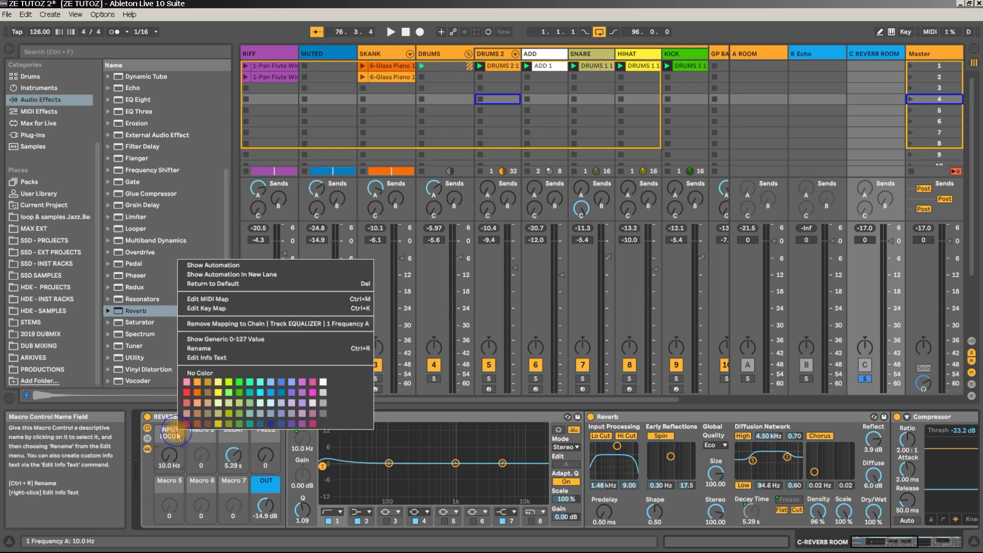
pyautogui.click(275, 395)
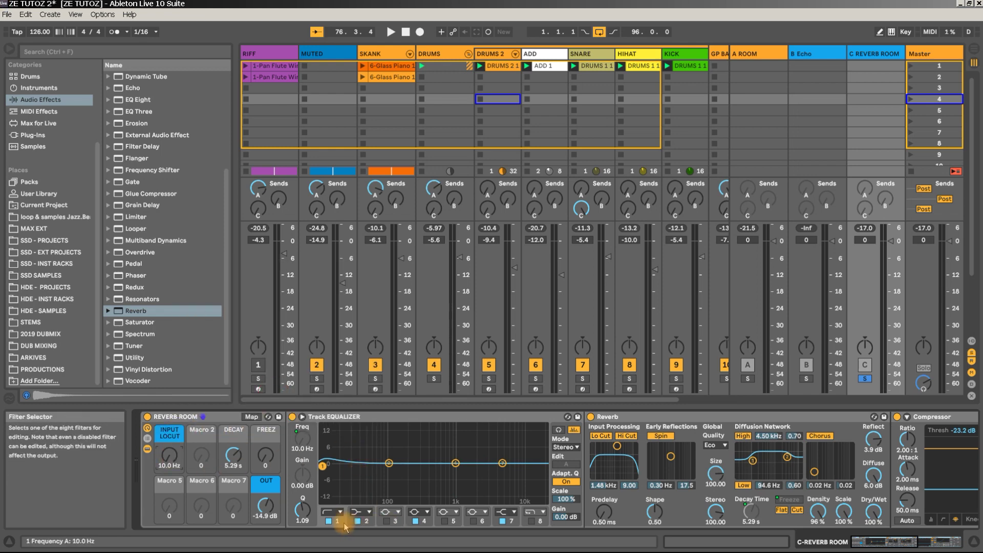
# - Map the Reverb's Predelay to Macro 2 of the rack and colour that macro blue
pyautogui.rightClick(608, 511)
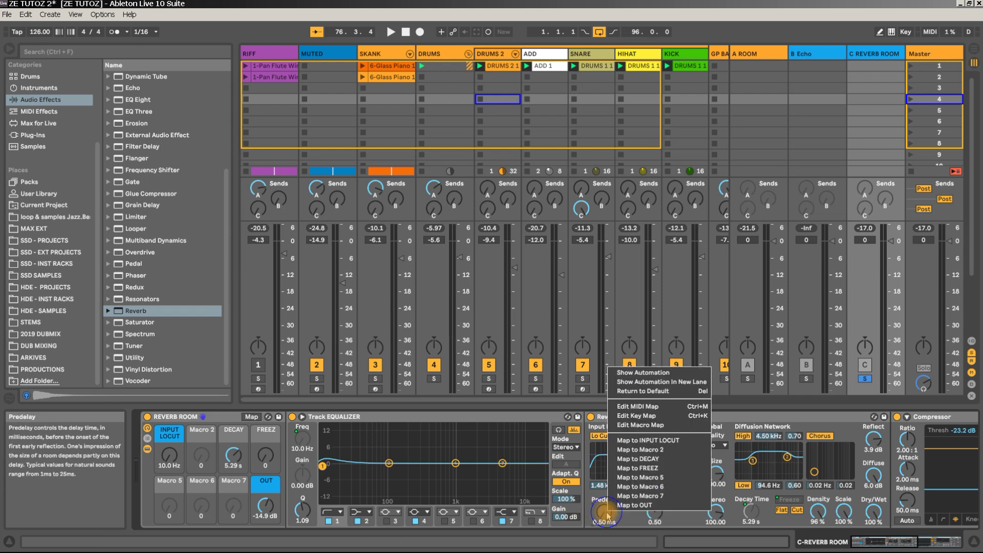
pyautogui.click(646, 450)
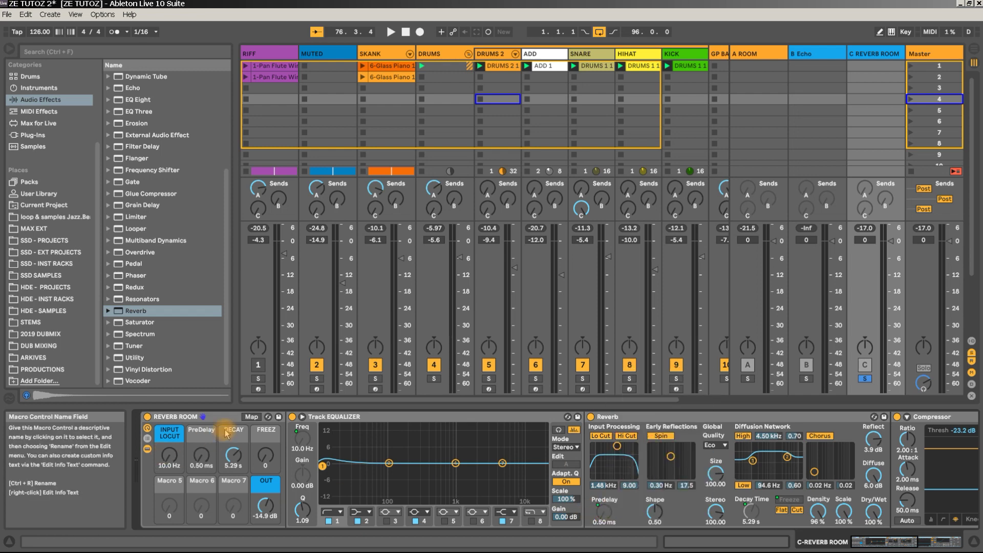
pyautogui.rightClick(202, 438)
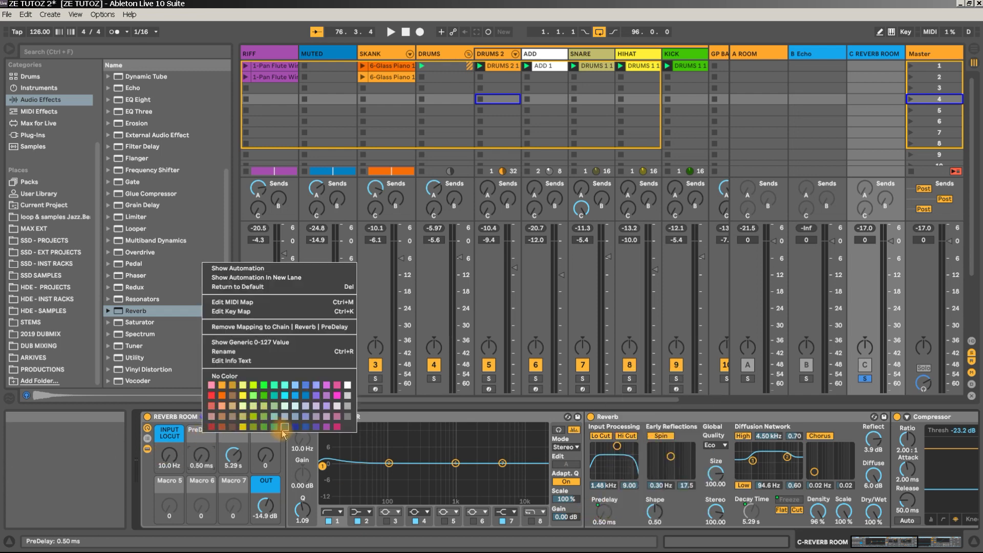
pyautogui.click(296, 395)
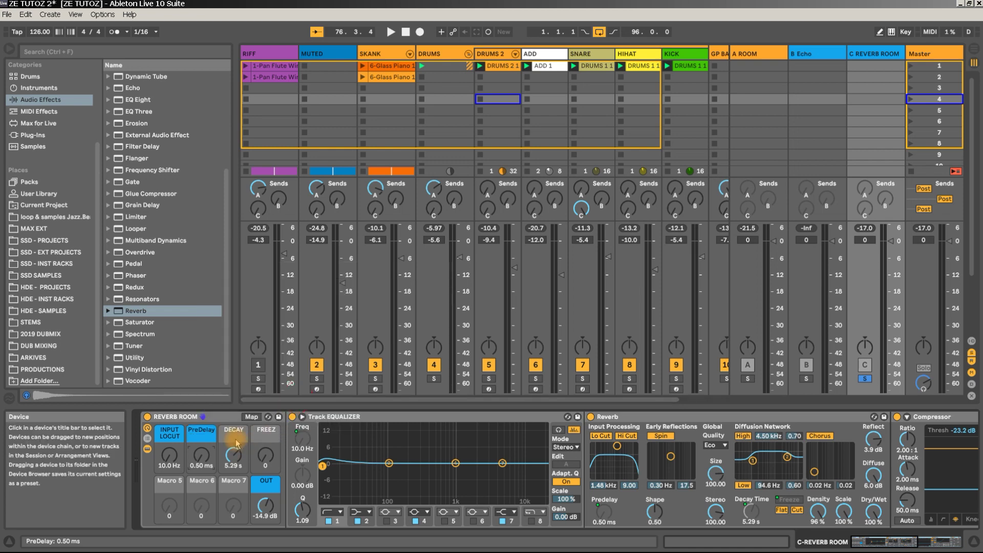
# - Colour the DECAY and FREEZ macros blue to match the others in the rack
pyautogui.rightClick(236, 443)
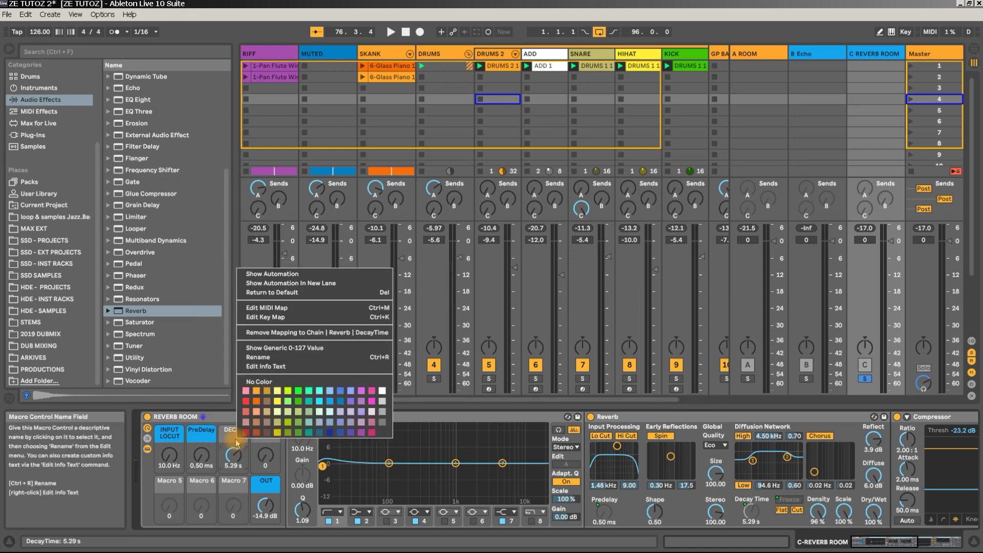
pyautogui.click(332, 406)
pyautogui.rightClick(273, 443)
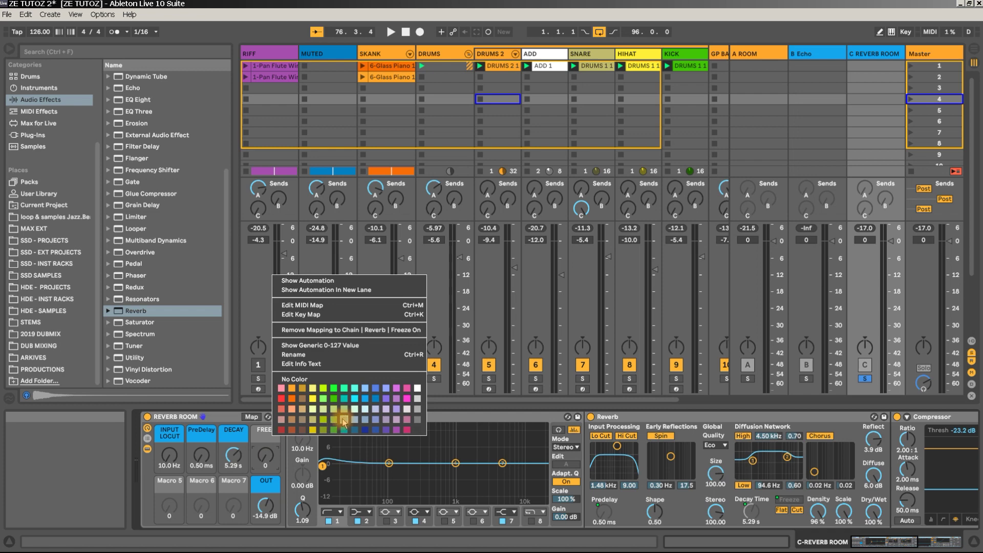
pyautogui.click(372, 406)
pyautogui.rightClick(266, 439)
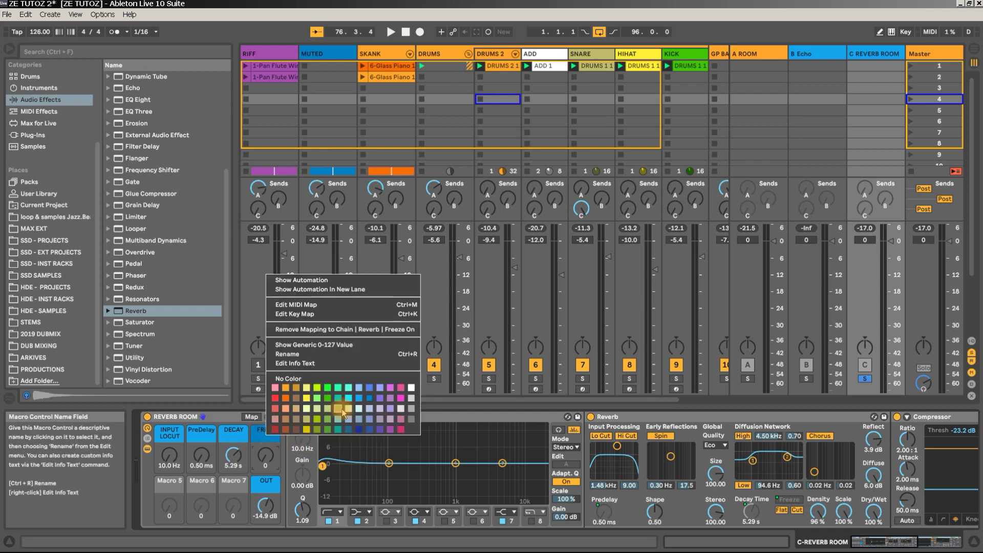
pyautogui.click(360, 403)
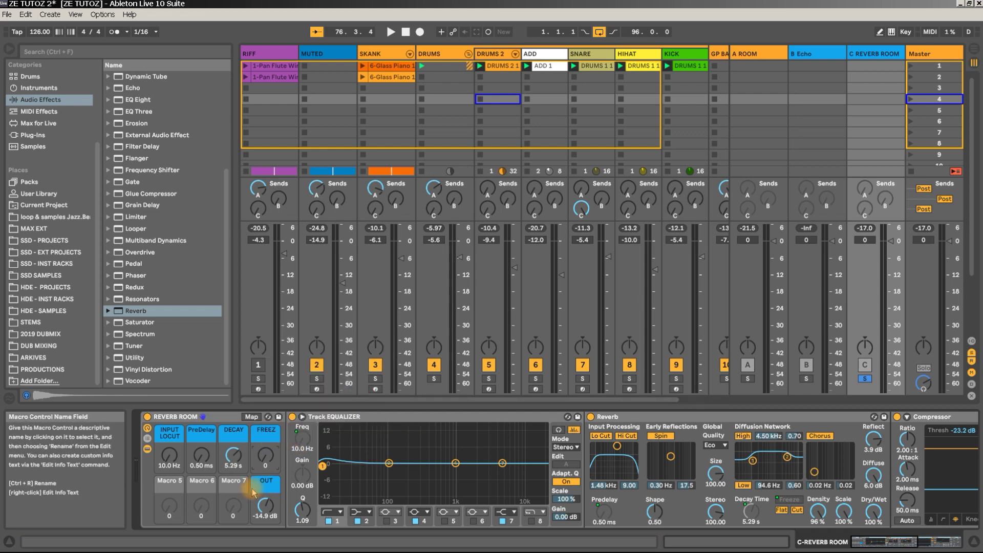
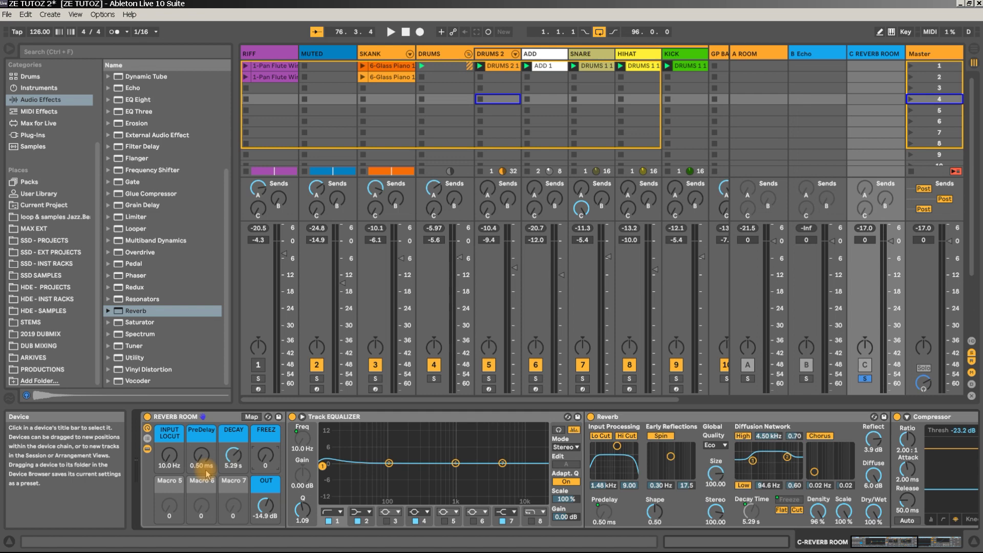
# - Raise the OUT macro to -7.17 dB and the FREEZ macro to 12 while the song plays
pyautogui.press('space')
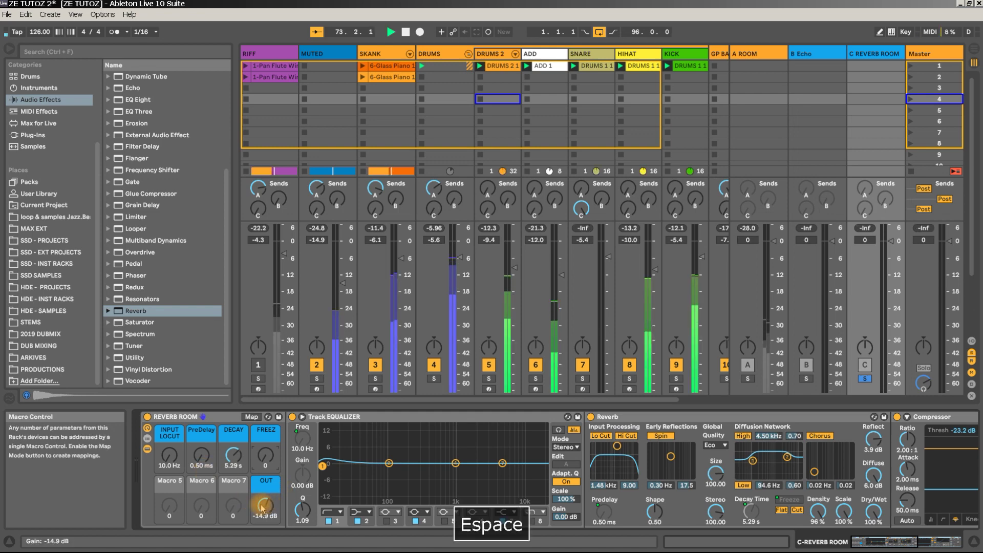
pyautogui.moveTo(264, 504); pyautogui.dragTo(264, 481)
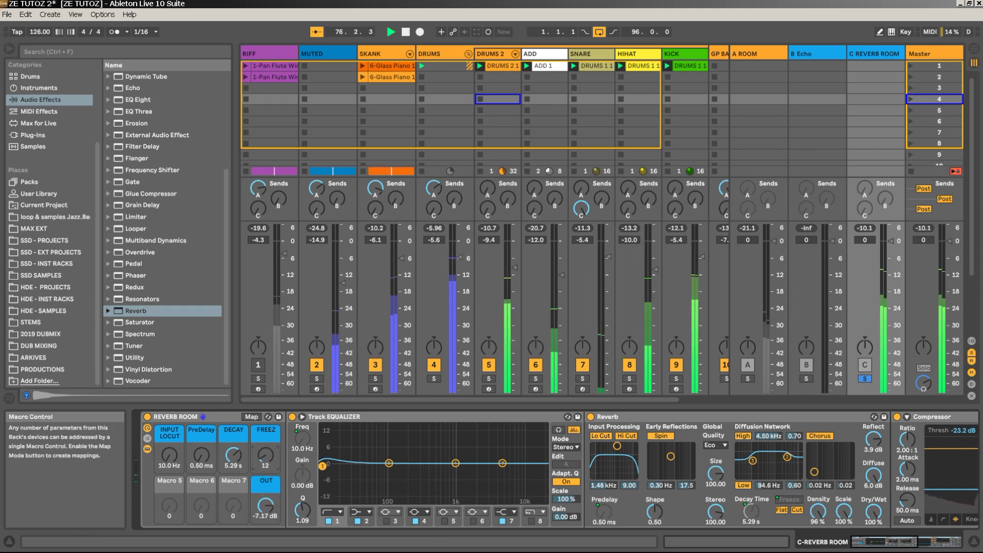
pyautogui.press('space')
# - Turn off solo on the C return track and play the reverb within the full mix
pyautogui.click(865, 379)
pyautogui.press('space')
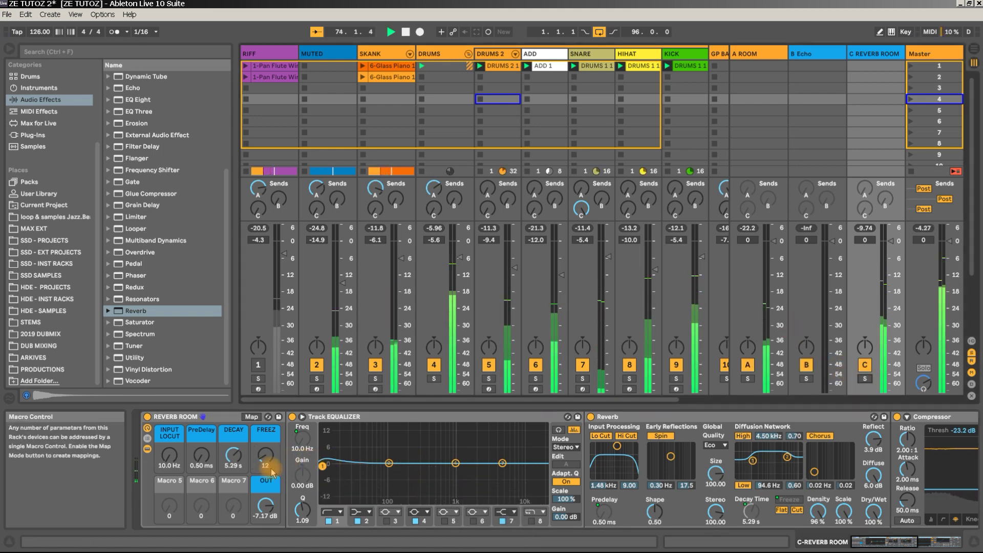
pyautogui.press('space')
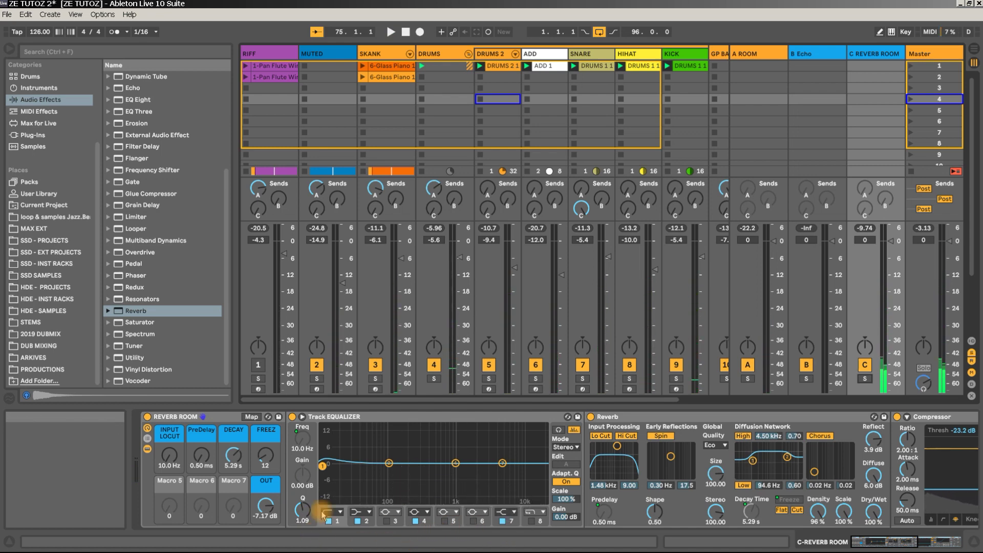
# - Set the OUT macro to -13.8 dB and the DECAY macro to 6.44 s, and audition the full mix
pyautogui.moveTo(265, 504); pyautogui.dragTo(266, 507)
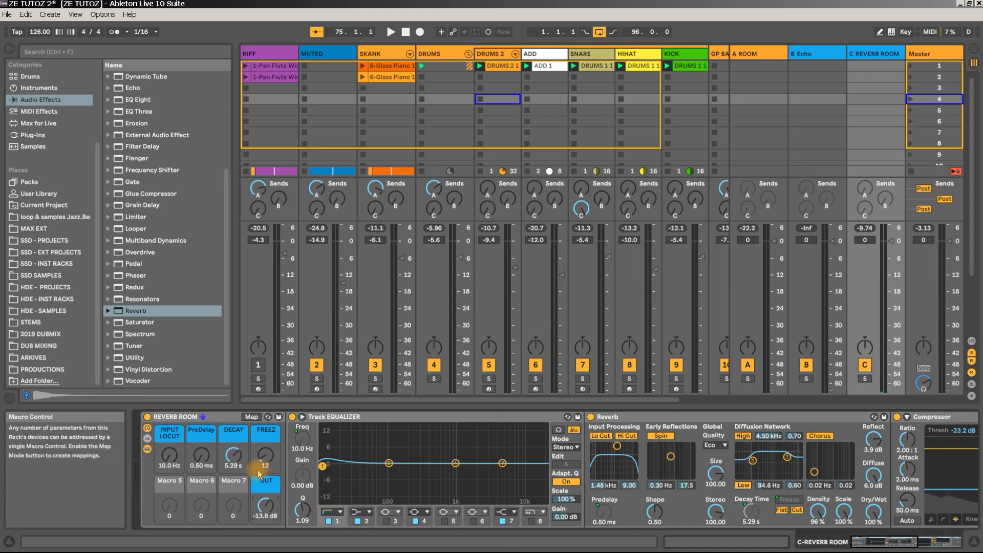
pyautogui.moveTo(233, 455); pyautogui.dragTo(234, 449)
pyautogui.press('space')
pyautogui.moveTo(900, 548); pyautogui.dragTo(962, 535)
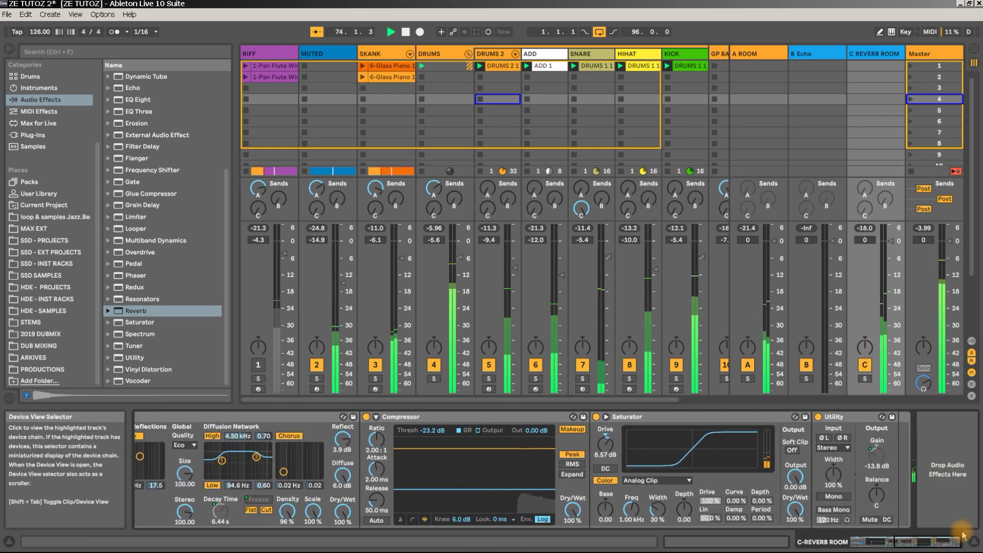
pyautogui.press('space')
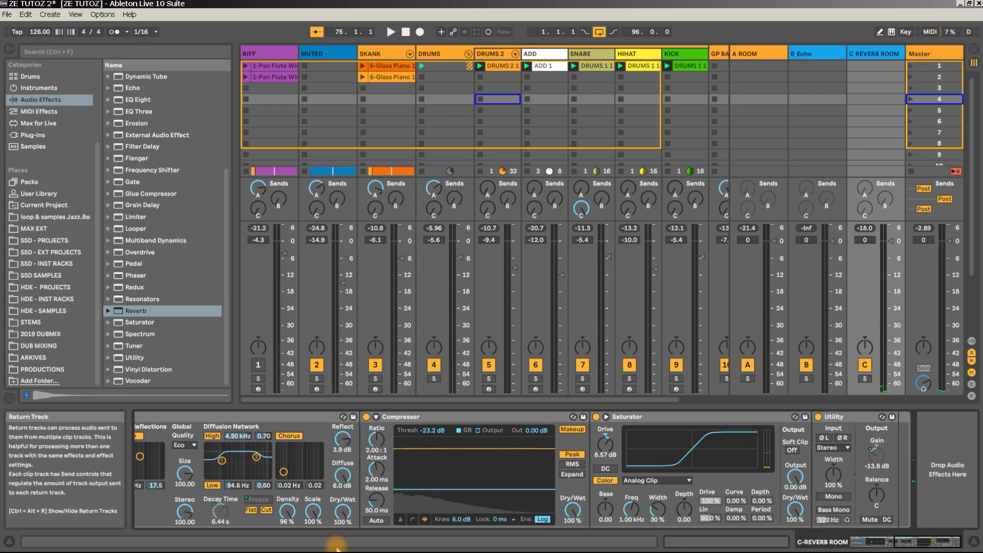
# - Collapse the REVERB ROOM rack so that only its macro controls are shown
pyautogui.moveTo(890, 541); pyautogui.dragTo(767, 530)
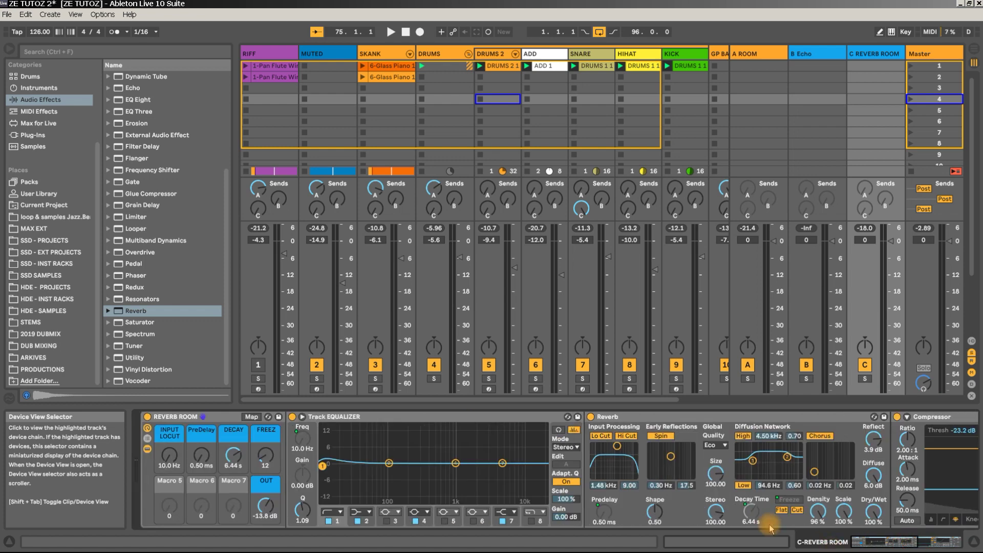
pyautogui.click(146, 448)
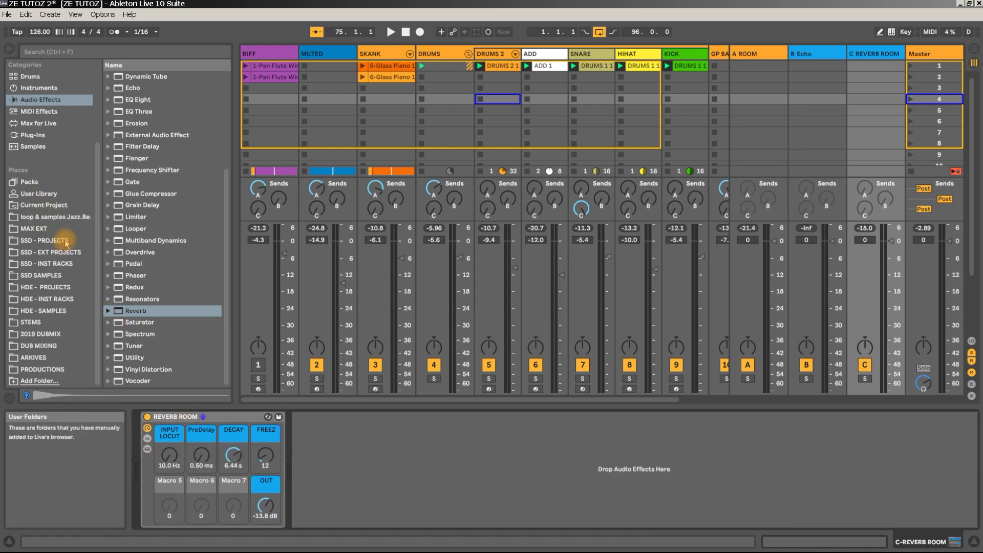
# - Save the REVERB ROOM rack to the 00 - 2020 EFFECTS folder of the User Library under the name REVERB BIG
pyautogui.click(49, 198)
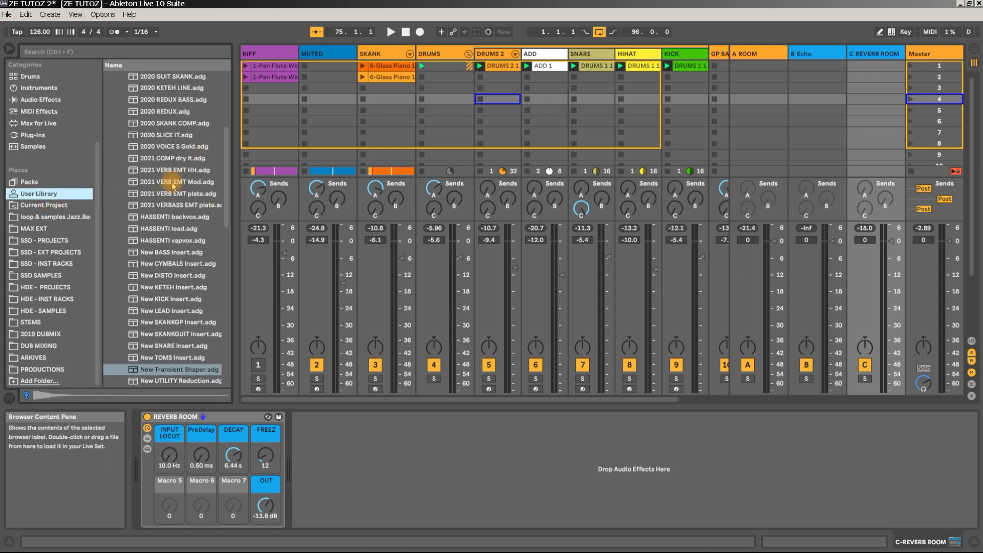
pyautogui.scroll(3, 173, 179)
pyautogui.scroll(4, 173, 180)
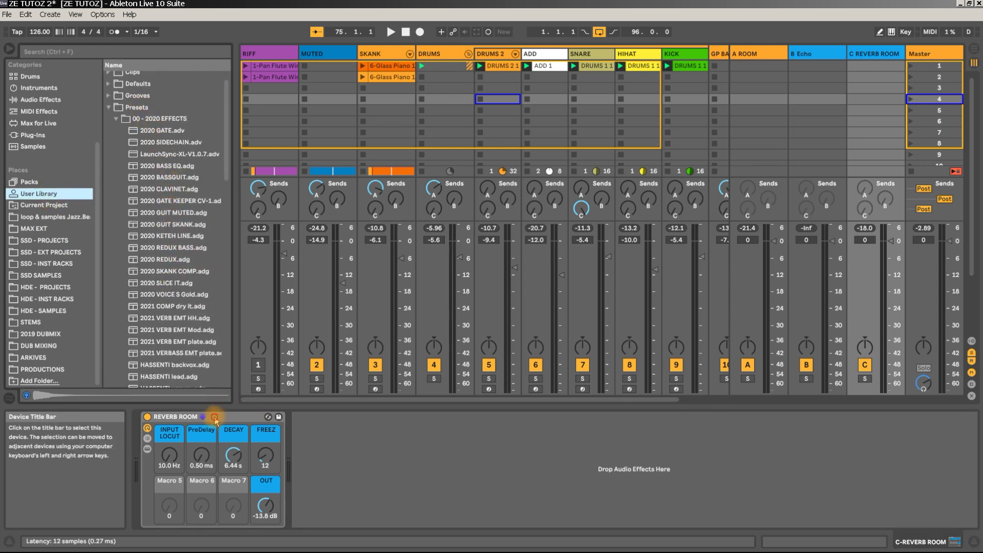
pyautogui.click(214, 417)
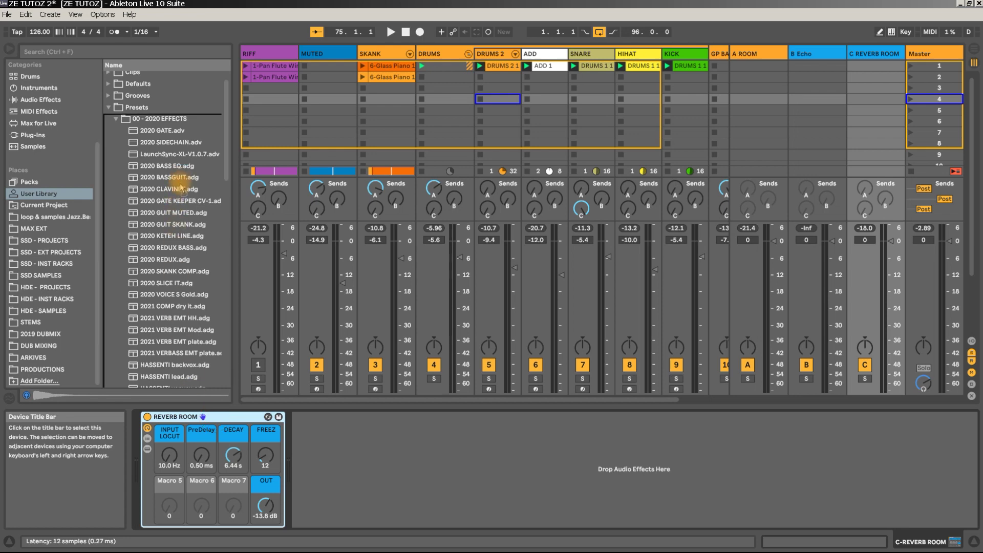
pyautogui.moveTo(180, 188); pyautogui.dragTo(180, 189)
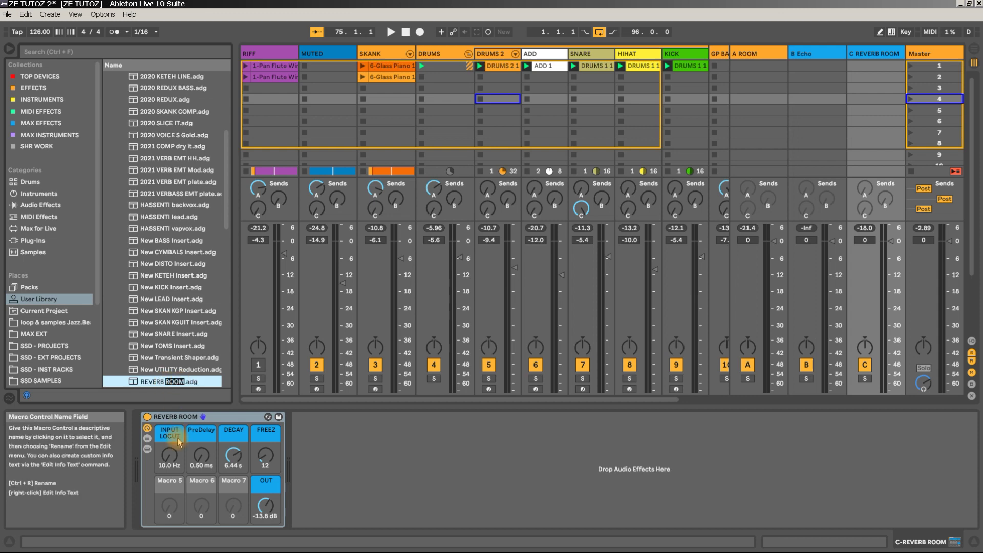
pyautogui.write('BIG')
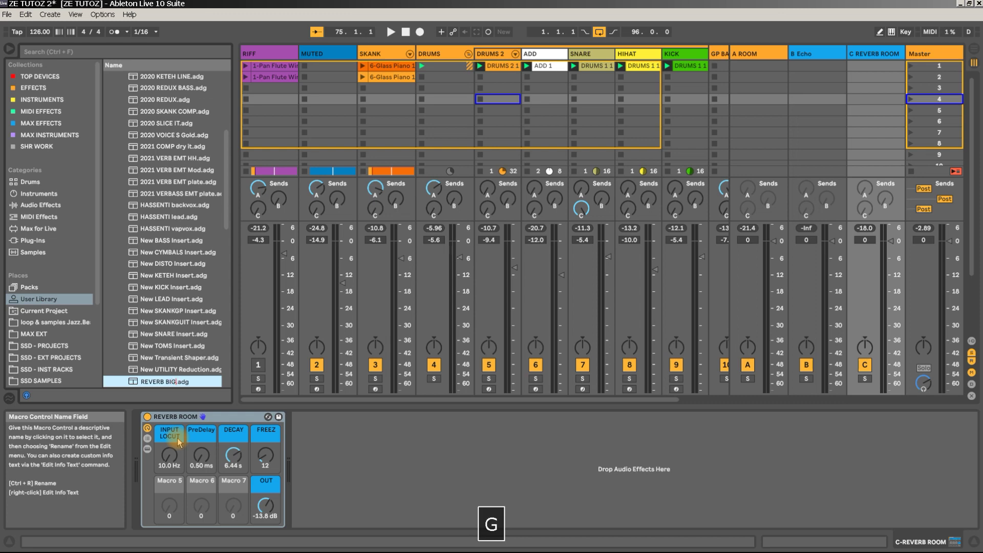
pyautogui.press('Return')
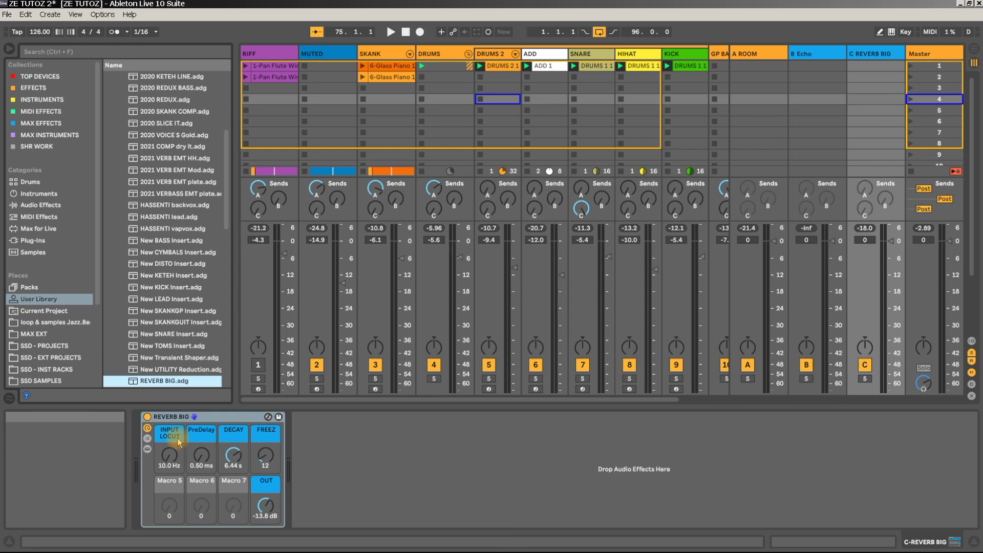
# - Play the mix while sweeping the INPUT LOCUT macro upward and returning it to 10.0 Hz
pyautogui.press('space')
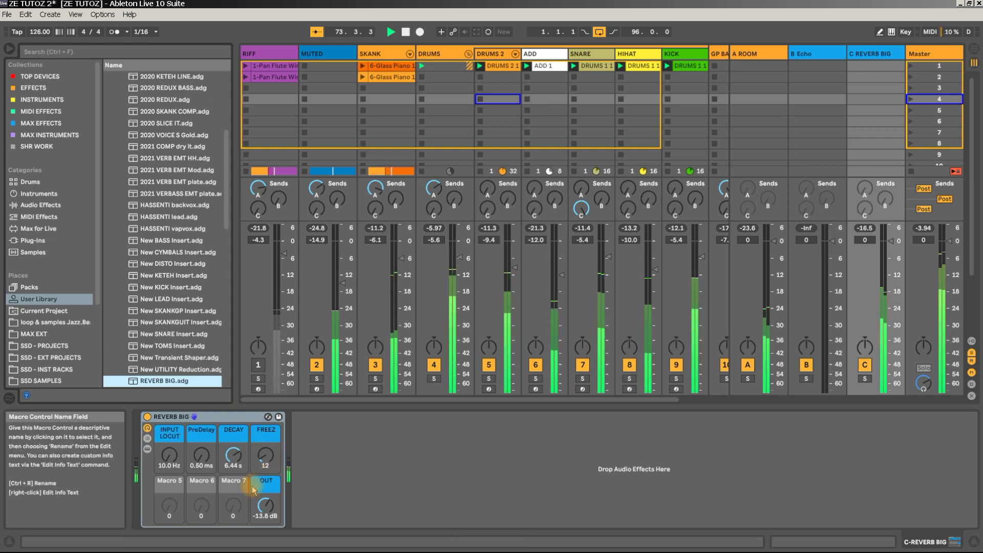
pyautogui.moveTo(175, 457); pyautogui.dragTo(175, 480)
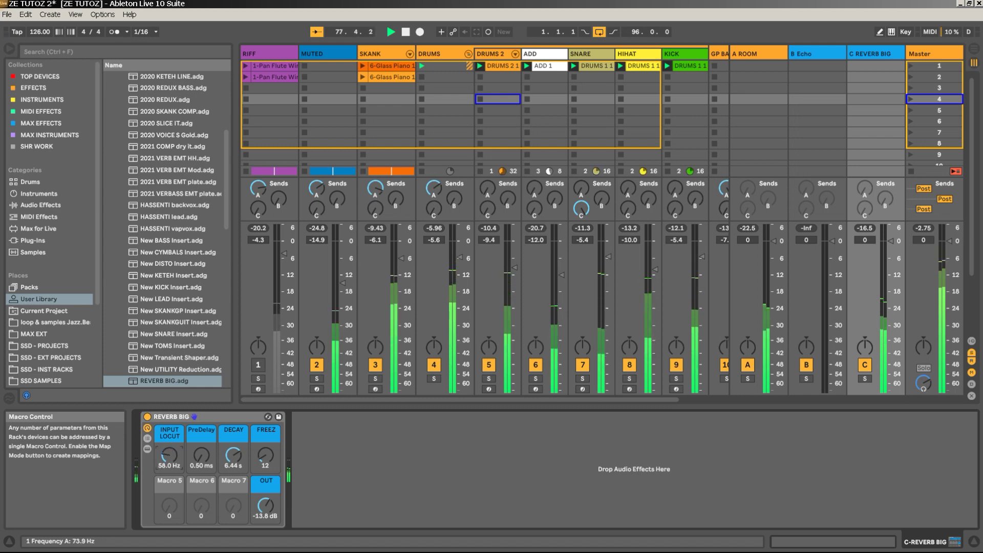
pyautogui.press('space')
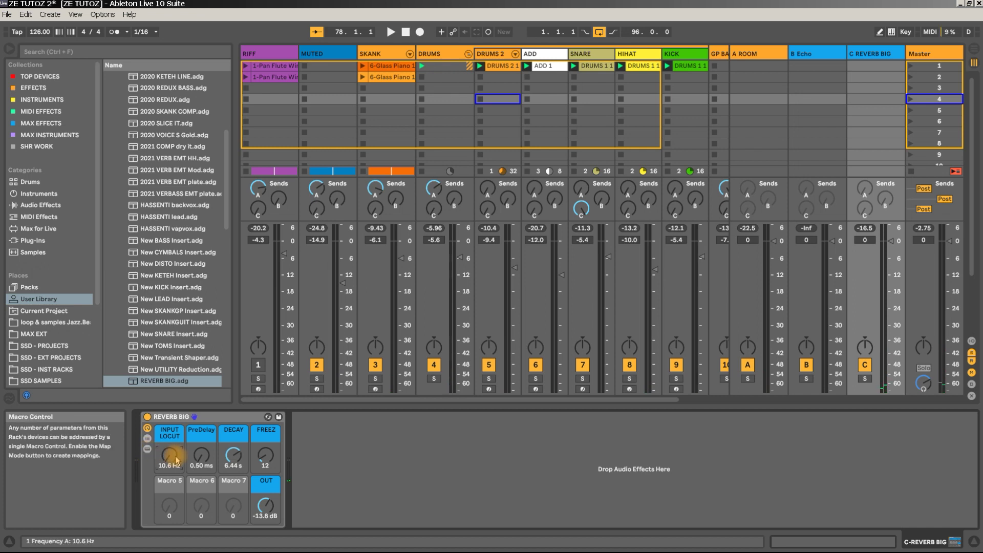
pyautogui.press('space')
pyautogui.moveTo(176, 459)
pyautogui.mouseDown()
pyautogui.moveTo(176, 435)
pyautogui.moveTo(177, 456)
pyautogui.mouseUp()
pyautogui.press('space')
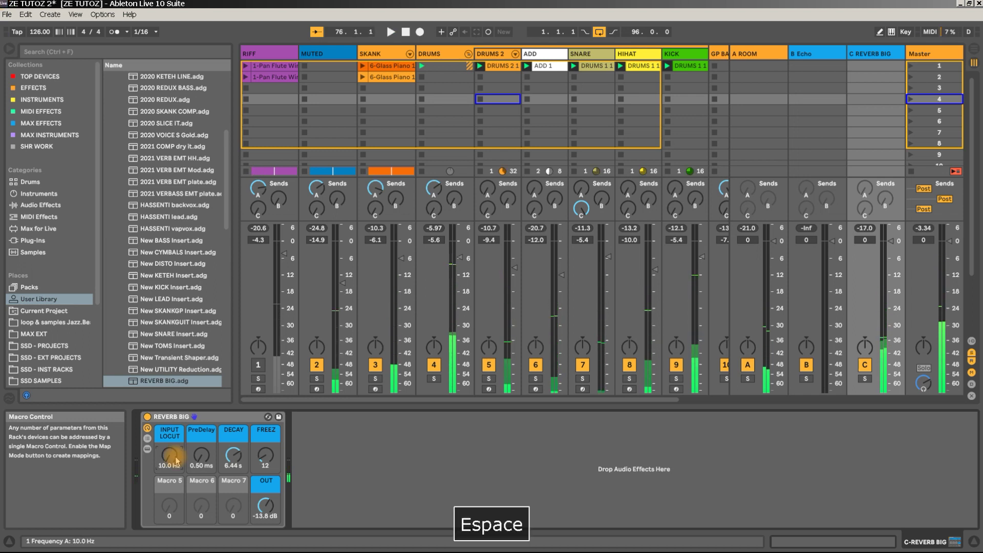
# - Show the rack's chain and devices, set the INPUT LOCUT macro to 1.27 kHz, and solo the C return track
pyautogui.click(148, 439)
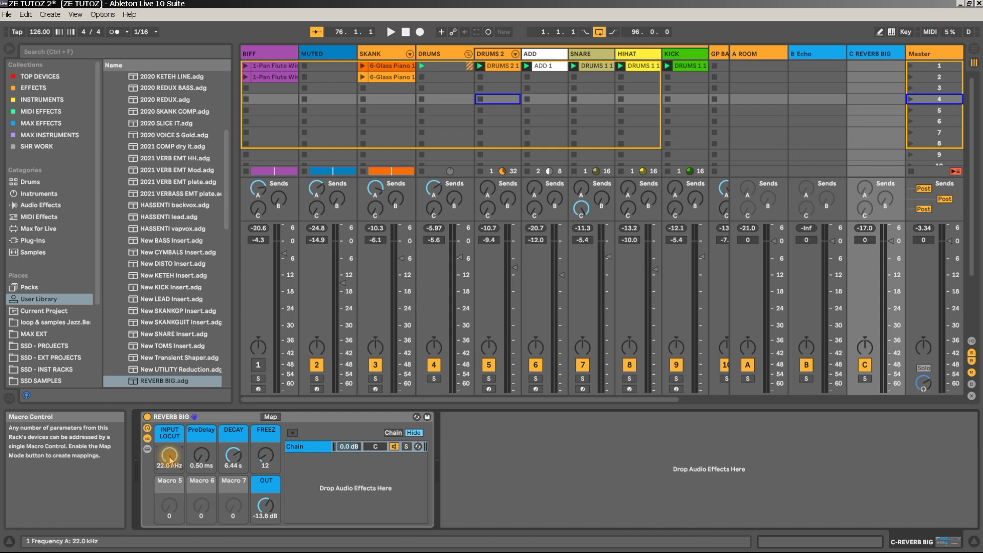
pyautogui.click(306, 446)
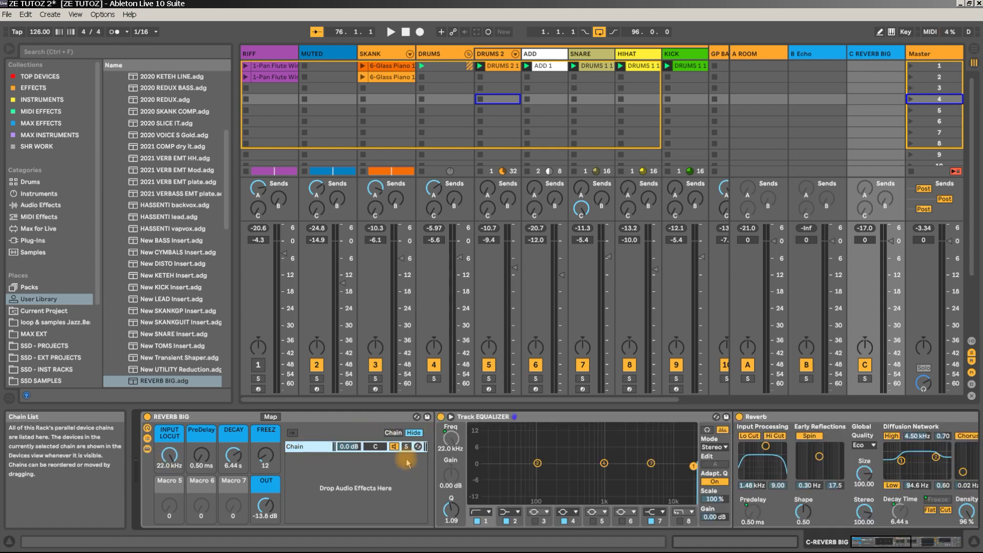
pyautogui.moveTo(170, 454)
pyautogui.mouseDown()
pyautogui.moveTo(169, 491)
pyautogui.moveTo(170, 443)
pyautogui.mouseUp()
pyautogui.press('space')
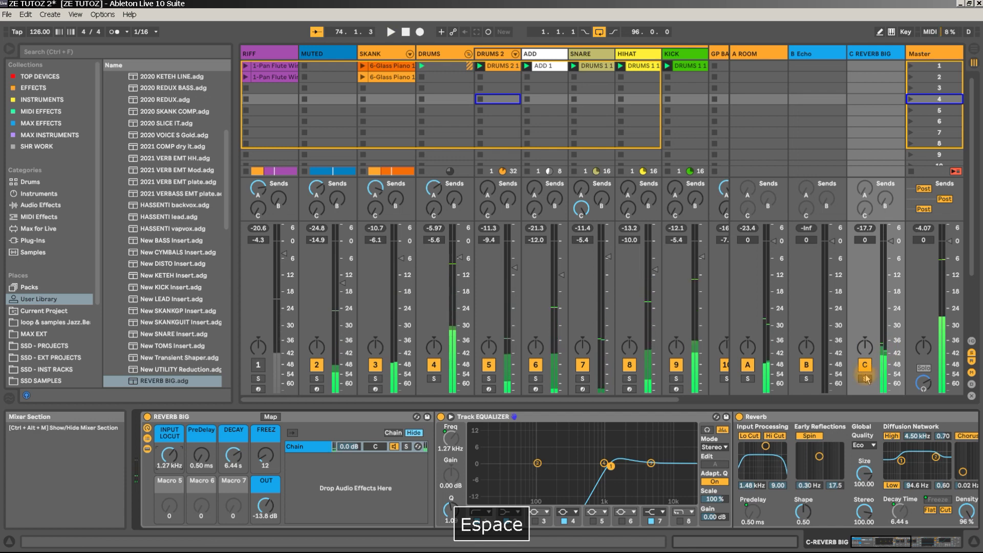
pyautogui.press('space')
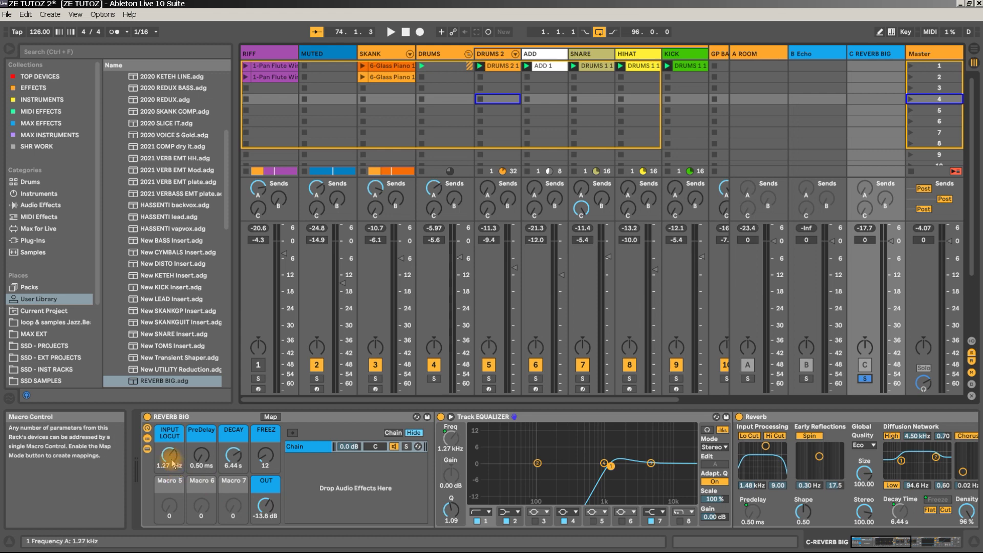
# - Sweep the INPUT LOCUT macro to 22.0 kHz and back to 2.98 kHz, auditioning the soloed reverb
pyautogui.moveTo(172, 459)
pyautogui.mouseDown()
pyautogui.moveTo(172, 435)
pyautogui.moveTo(172, 456)
pyautogui.mouseUp()
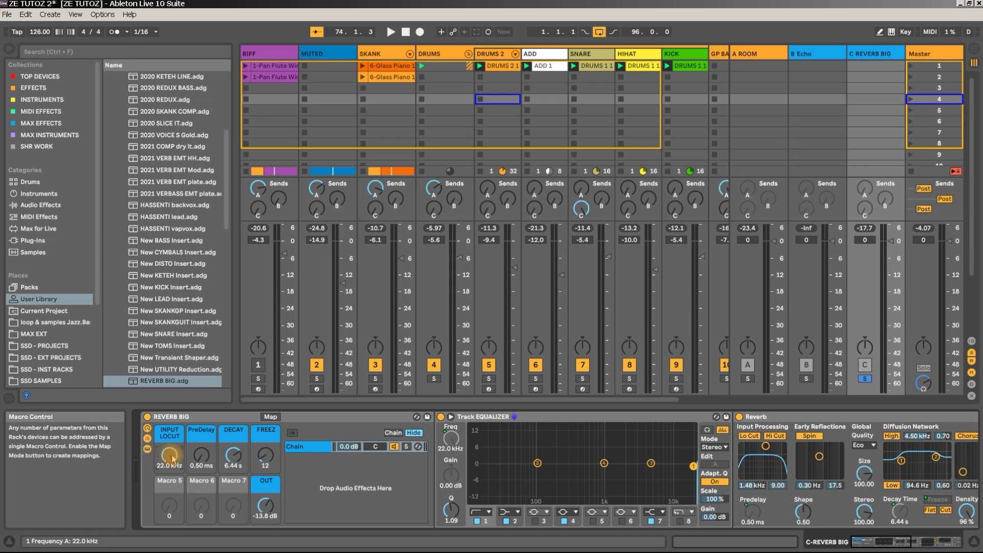
pyautogui.moveTo(173, 459); pyautogui.dragTo(173, 468)
pyautogui.press('space')
pyautogui.press('space')
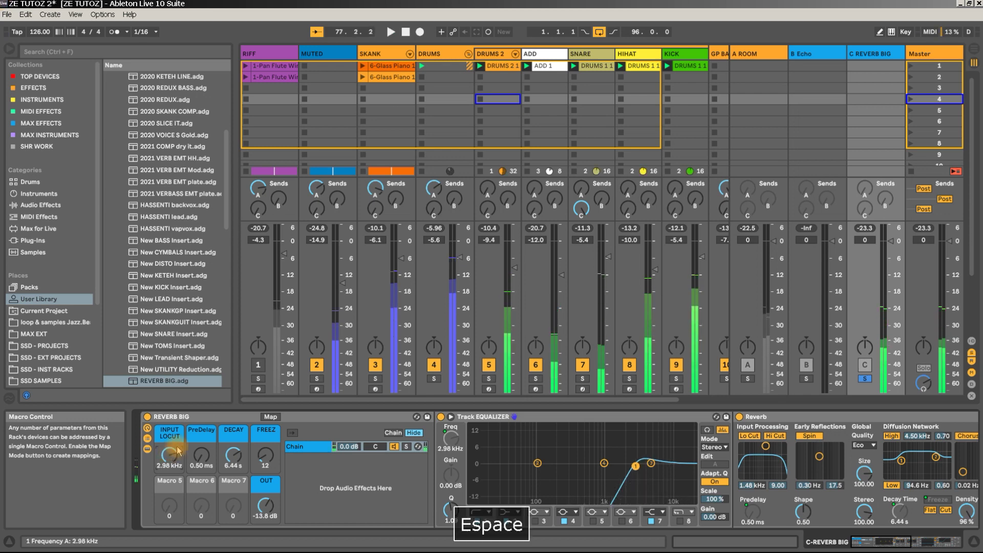
# - In macro mapping mode, rename the INPUT LOCUT macro LOCUT IN and colour it pale yellow
pyautogui.click(270, 417)
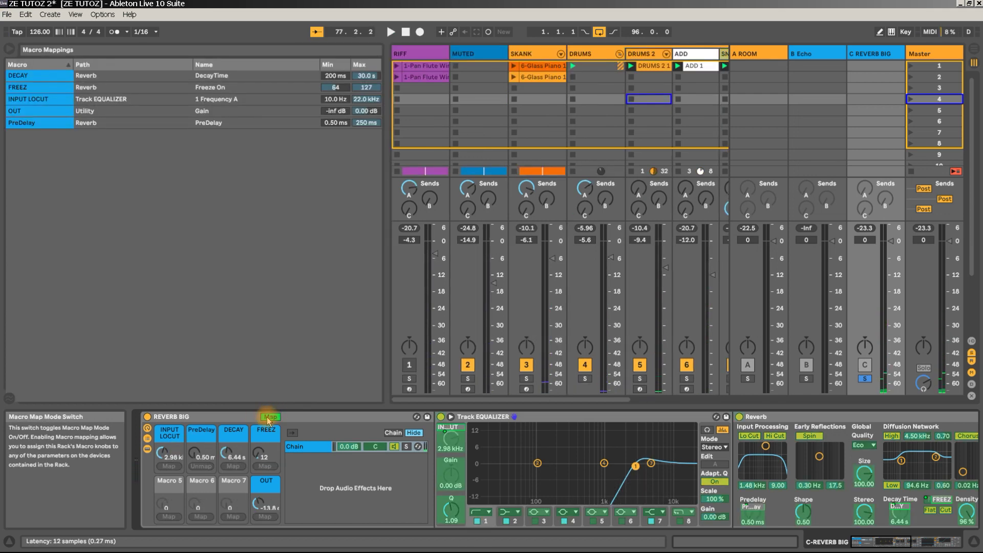
pyautogui.click(16, 79)
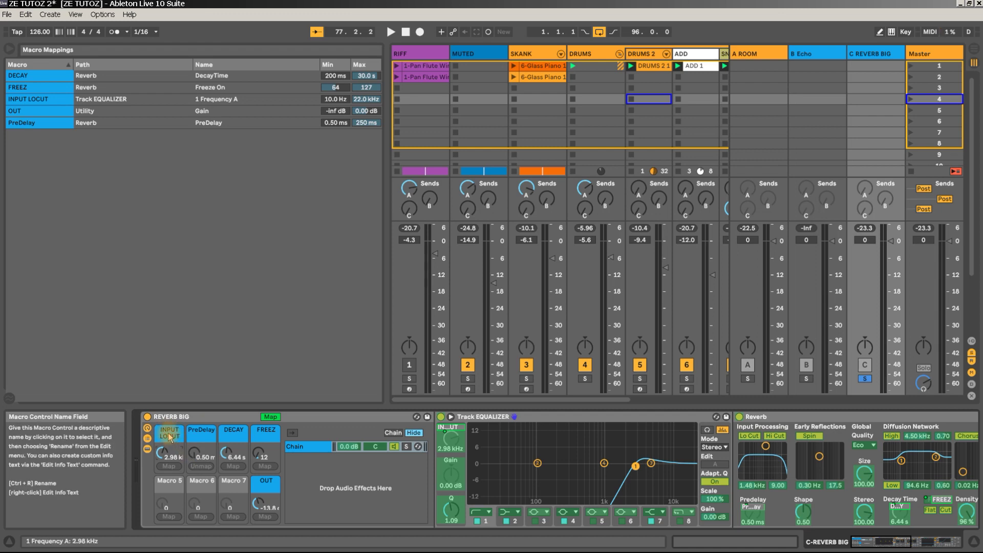
pyautogui.hotkey('ctrl', 'r')
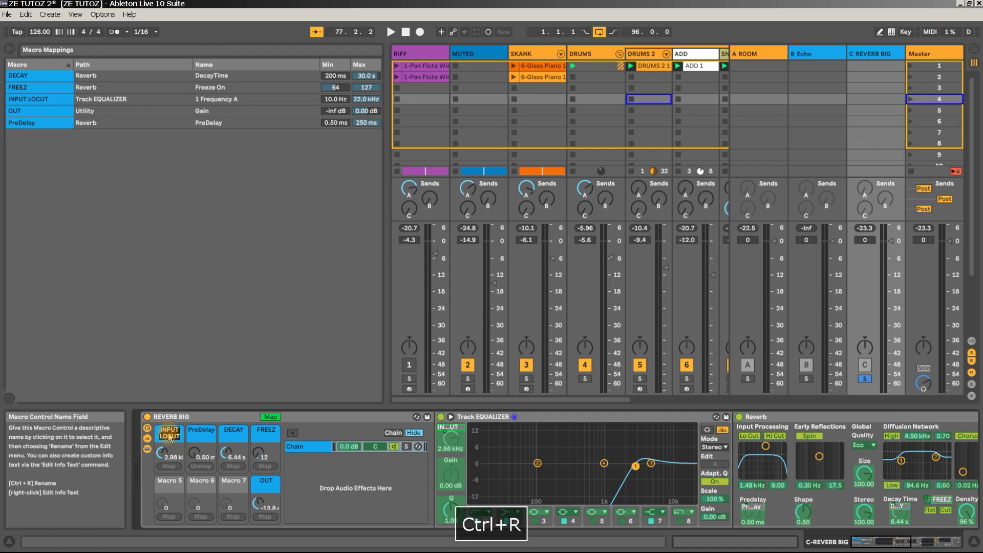
pyautogui.write('LOCUTI')
pyautogui.press('Return')
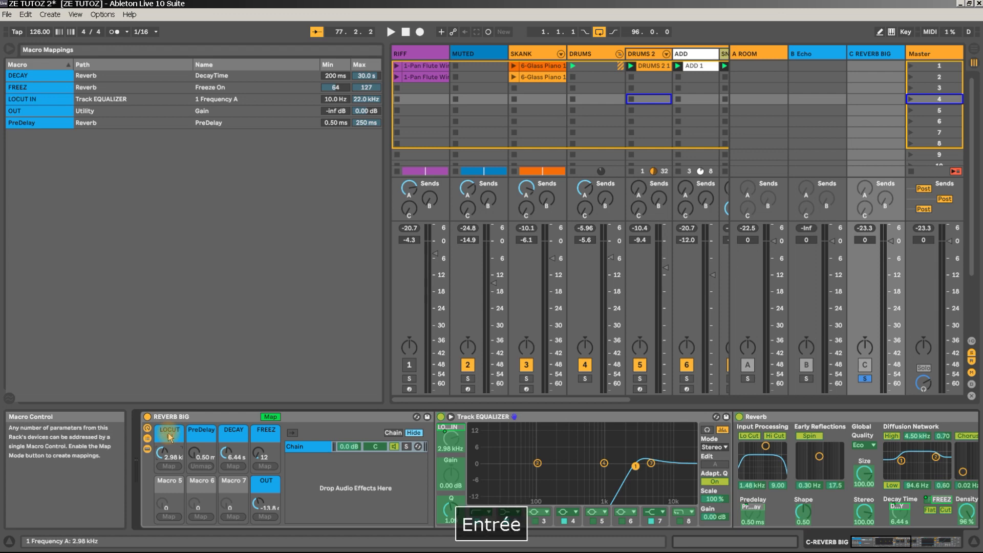
pyautogui.rightClick(168, 435)
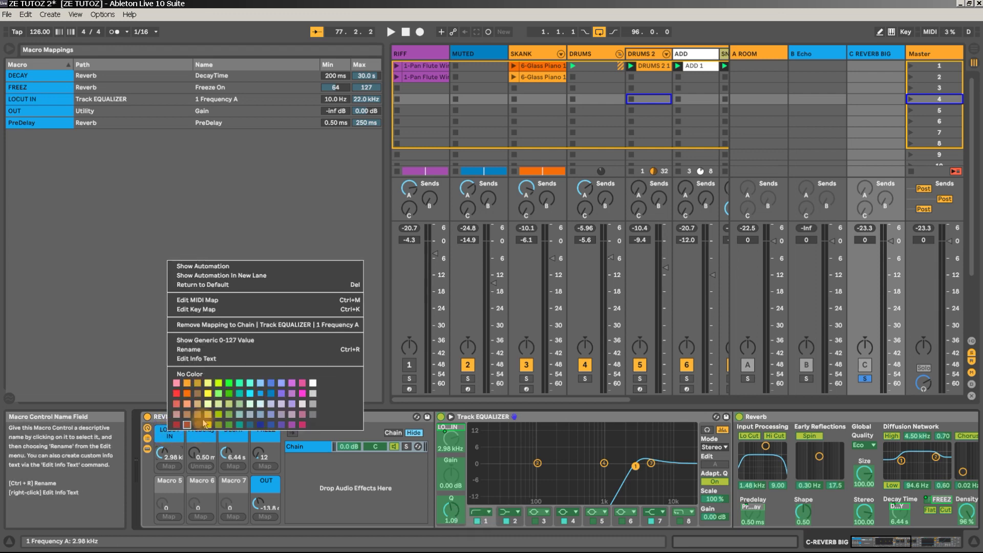
pyautogui.click(207, 405)
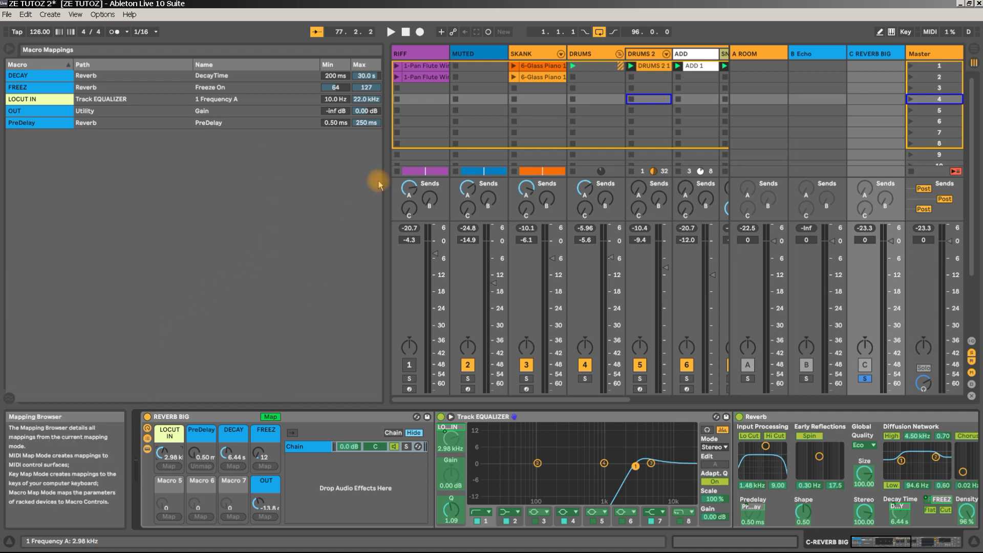
# - Limit the LOCUT IN mapping to a maximum of 3.00 kHz, leave mapping mode, and turn the macro fully up
pyautogui.click(366, 102)
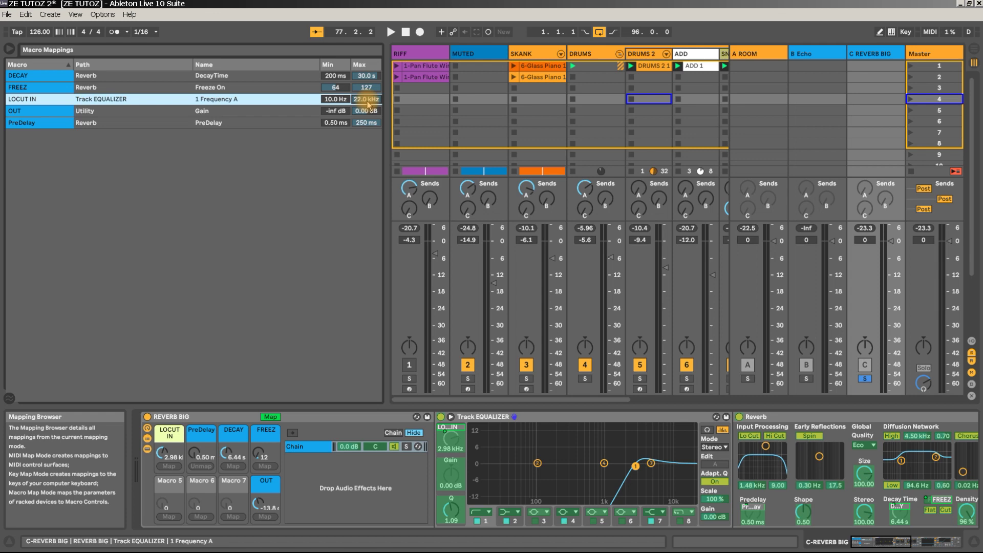
pyautogui.write('3000')
pyautogui.press('Return')
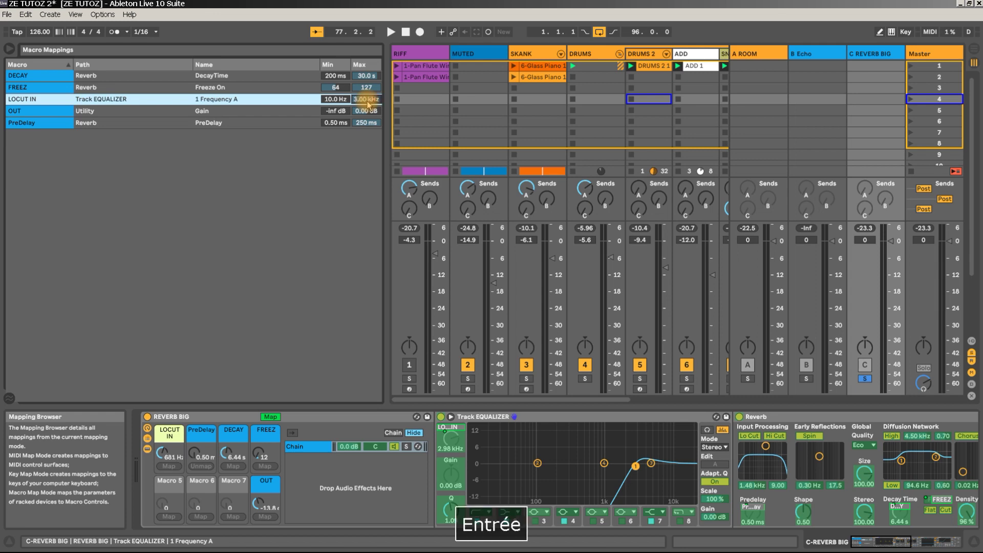
pyautogui.click(271, 416)
pyautogui.moveTo(169, 456); pyautogui.dragTo(173, 459)
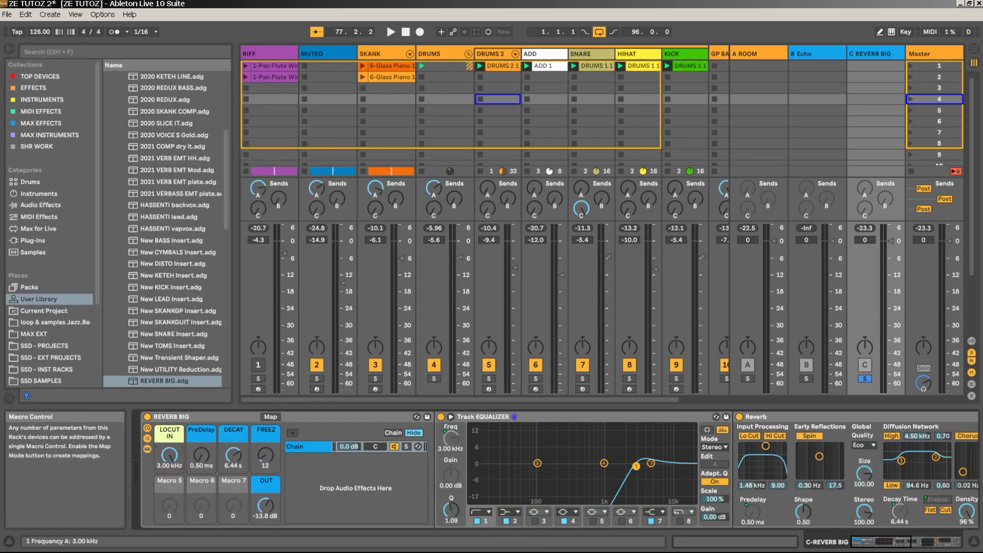
# - Audition the soloed reverb with LOCUT IN at 10.0 Hz and recolour that macro blue
pyautogui.press('space')
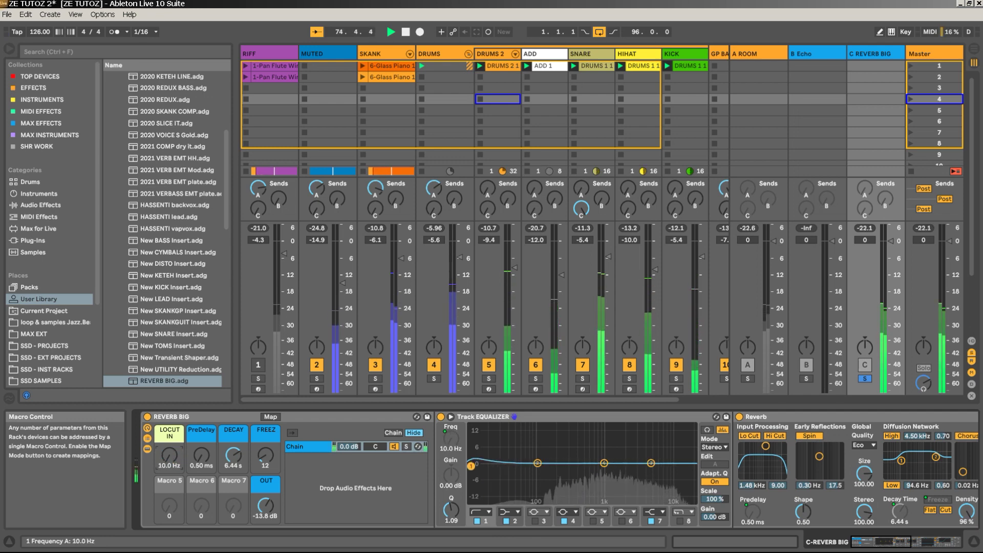
pyautogui.rightClick(172, 432)
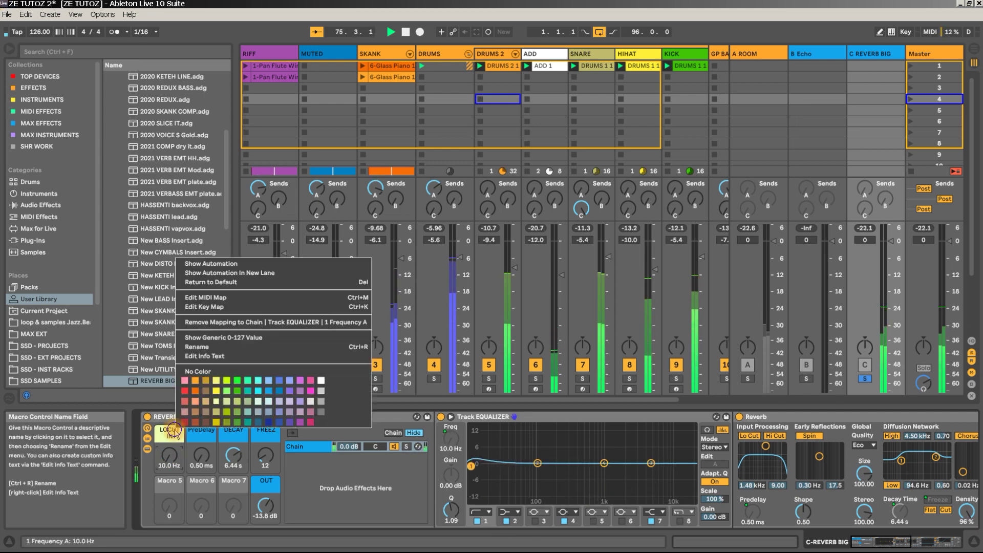
pyautogui.click(263, 398)
pyautogui.press('space')
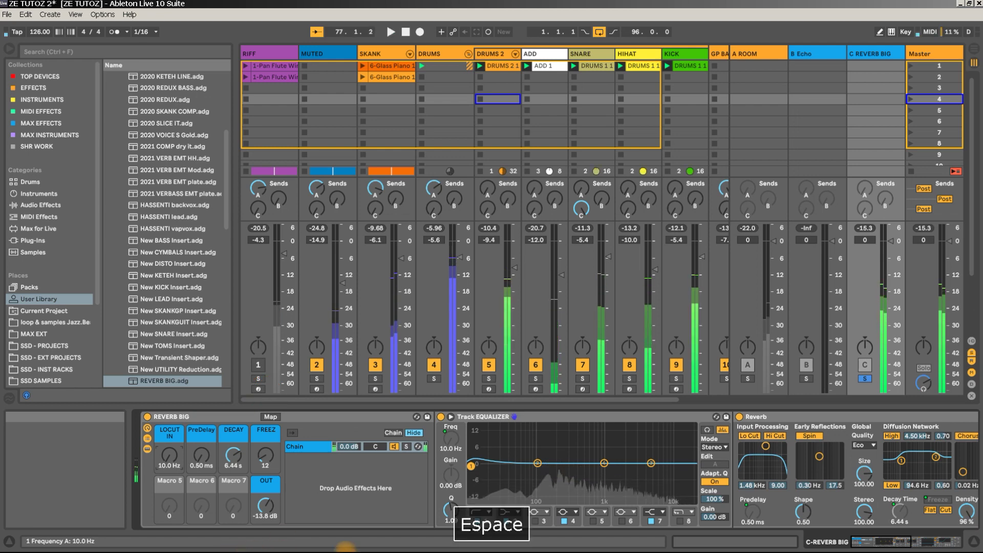
# - Add an Auto Filter to the REVERB BIG chain and place it between the Saturator and the Utility
pyautogui.moveTo(902, 543); pyautogui.dragTo(947, 542)
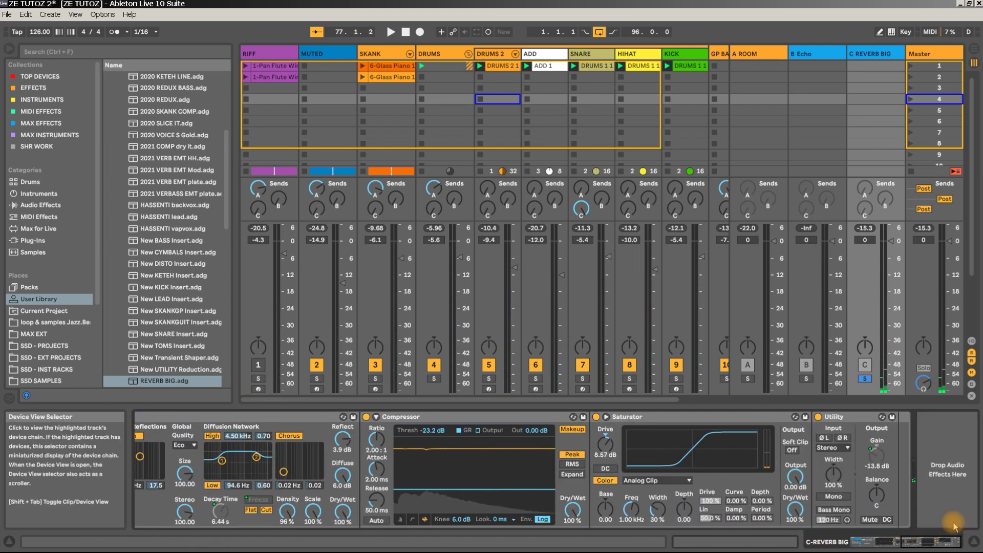
pyautogui.click(26, 76)
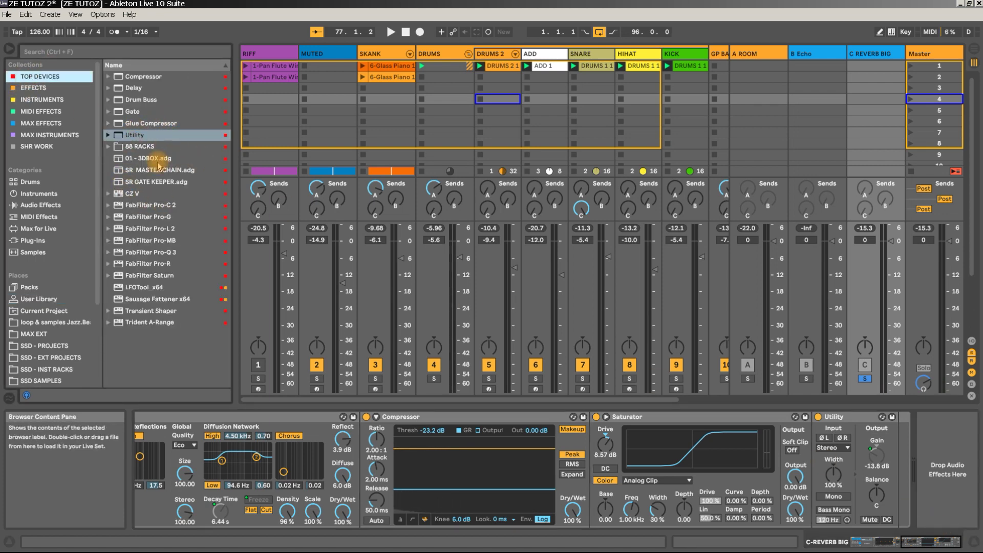
pyautogui.click(41, 196)
pyautogui.click(41, 205)
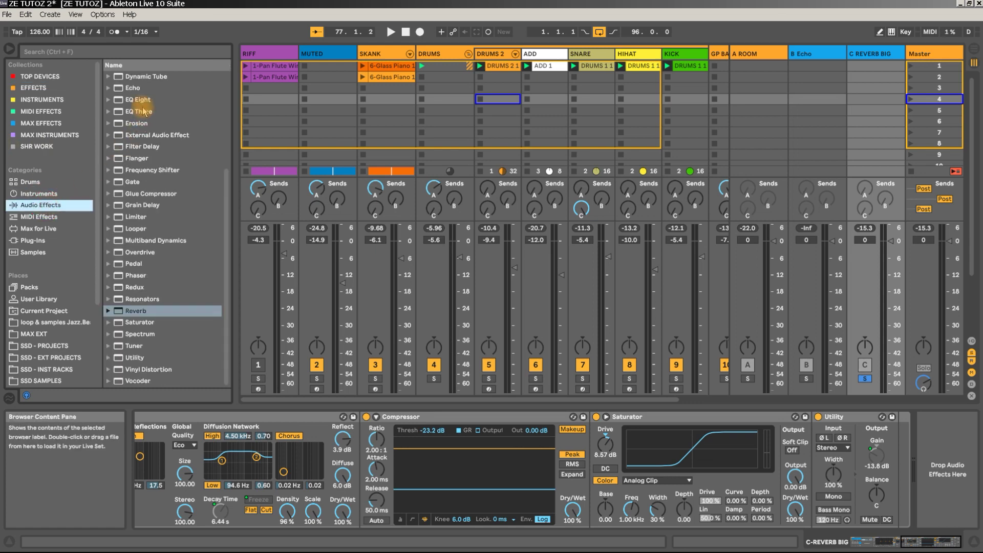
pyautogui.scroll(5, 143, 87)
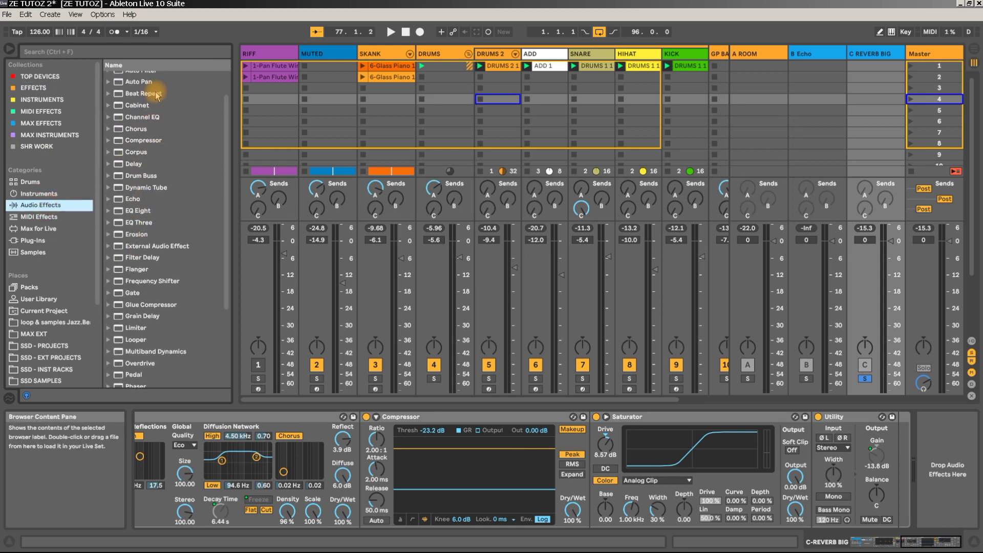
pyautogui.moveTo(156, 105)
pyautogui.mouseDown()
pyautogui.moveTo(423, 219)
pyautogui.moveTo(597, 440)
pyautogui.mouseUp()
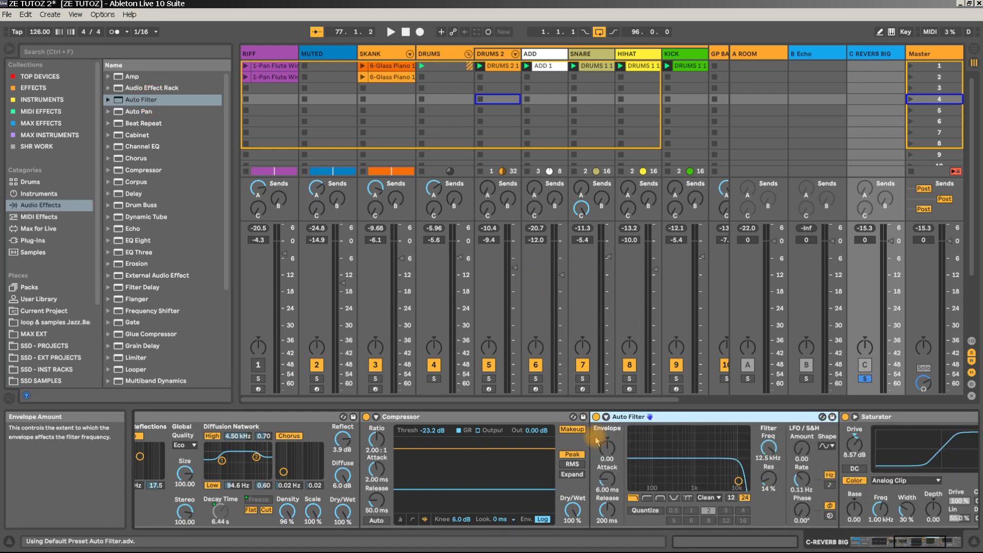
pyautogui.moveTo(928, 547); pyautogui.dragTo(945, 542)
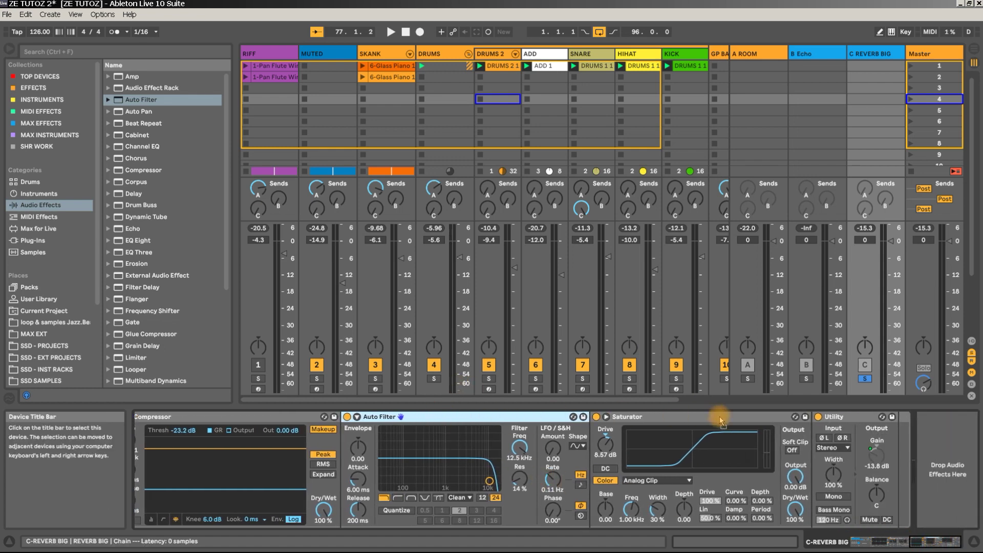
pyautogui.moveTo(783, 434); pyautogui.dragTo(786, 435)
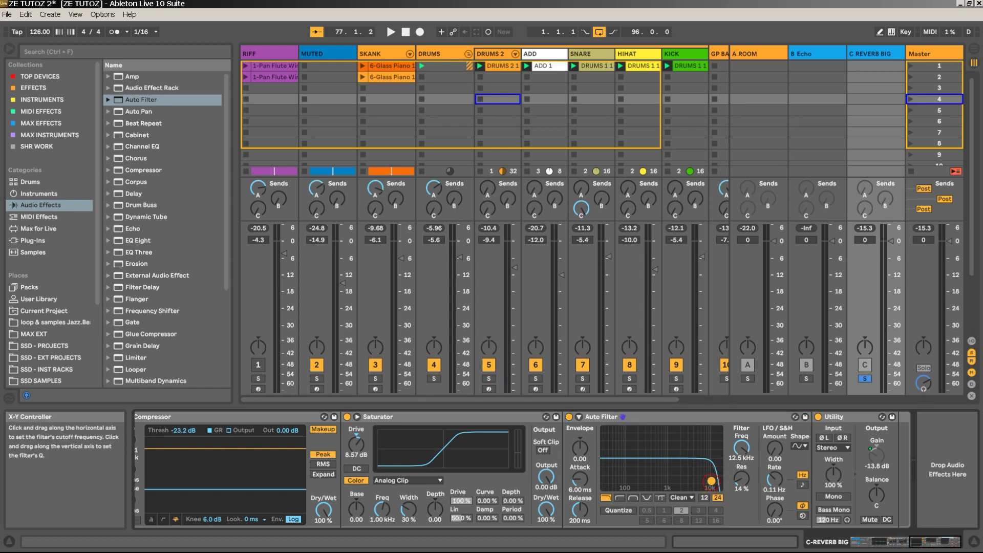
# - During playback, raise SKANK's send to return C to -8.3 dB and set the Auto Filter to 2.05 kHz with 63% resonance
pyautogui.press('space')
pyautogui.moveTo(711, 481); pyautogui.dragTo(687, 457)
pyautogui.press('space')
pyautogui.press('space')
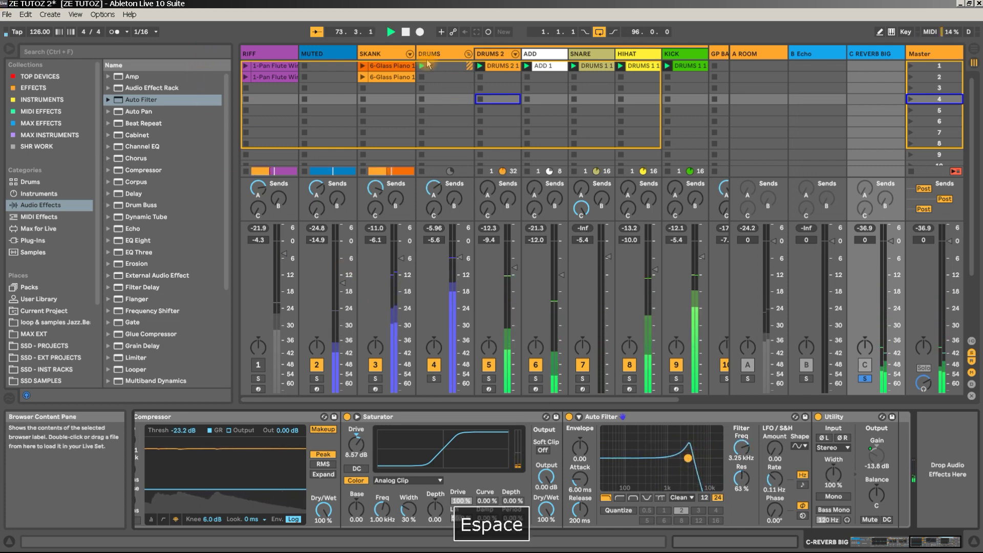
pyautogui.press('space')
pyautogui.moveTo(375, 209); pyautogui.dragTo(375, 205)
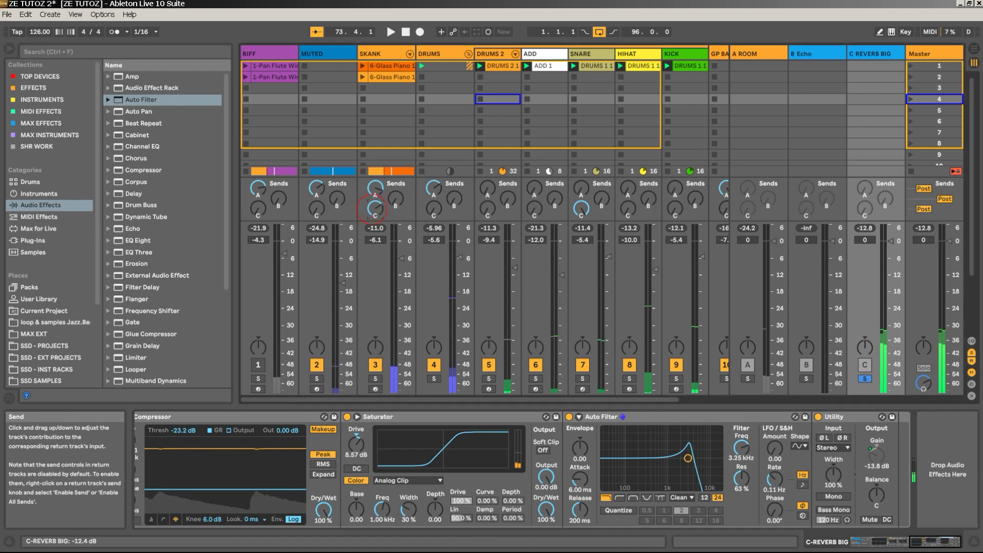
pyautogui.press('space')
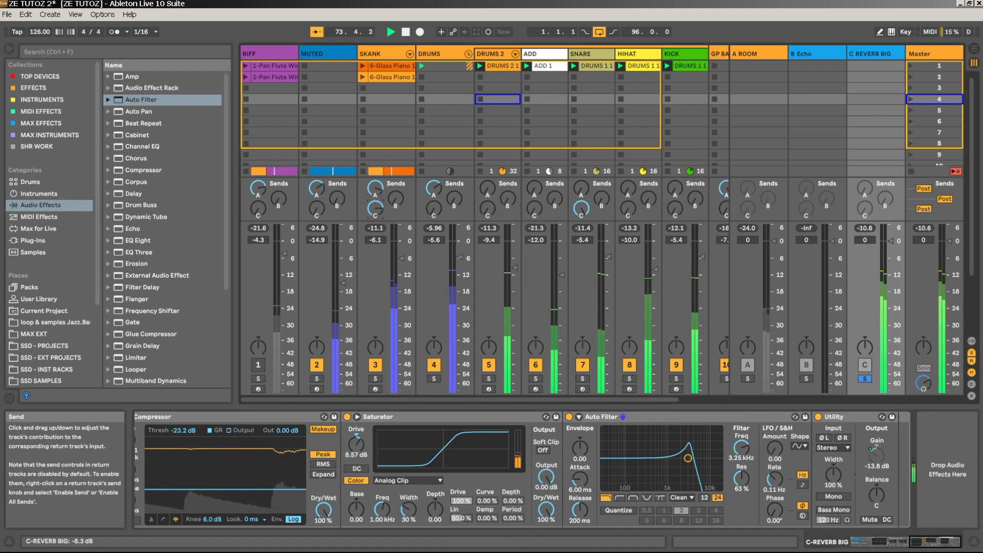
pyautogui.moveTo(687, 457)
pyautogui.mouseDown()
pyautogui.moveTo(635, 458)
pyautogui.moveTo(684, 451)
pyautogui.moveTo(676, 448)
pyautogui.moveTo(671, 459)
pyautogui.moveTo(690, 465)
pyautogui.moveTo(681, 460)
pyautogui.mouseUp()
pyautogui.press('space')
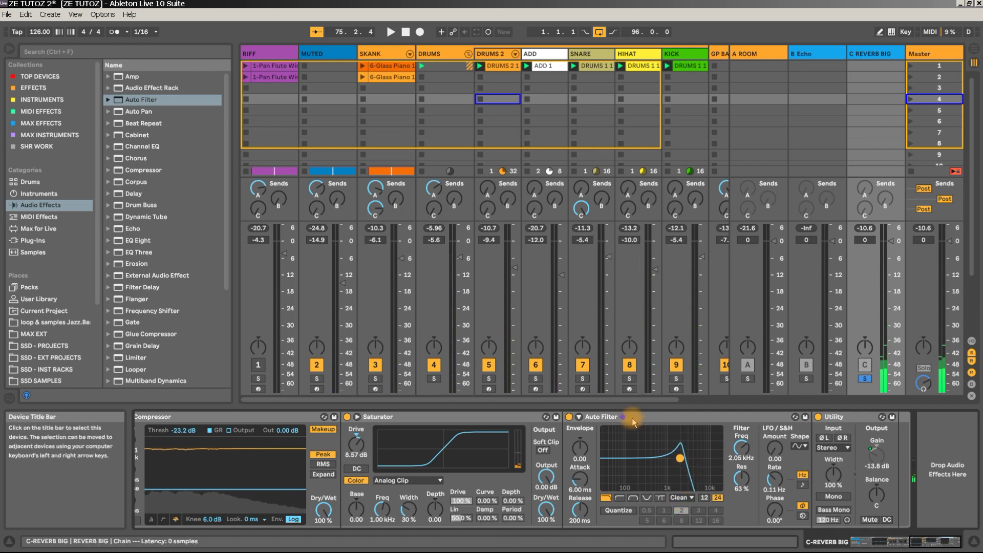
# - Group the Auto Filter into its own Audio Effect Rack, show the chain list, and rename the chain FILTRE
pyautogui.click(633, 419)
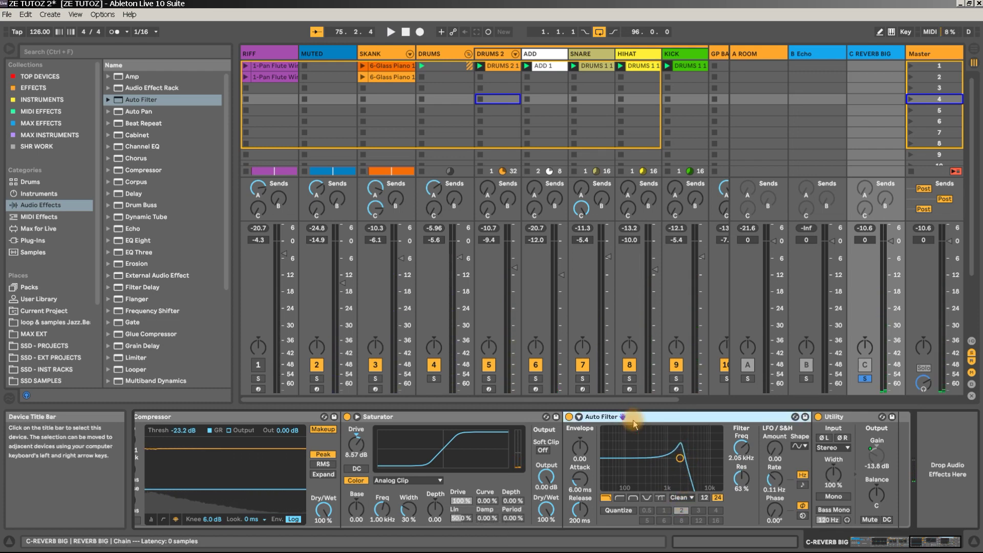
pyautogui.hotkey('ctrl', 'g')
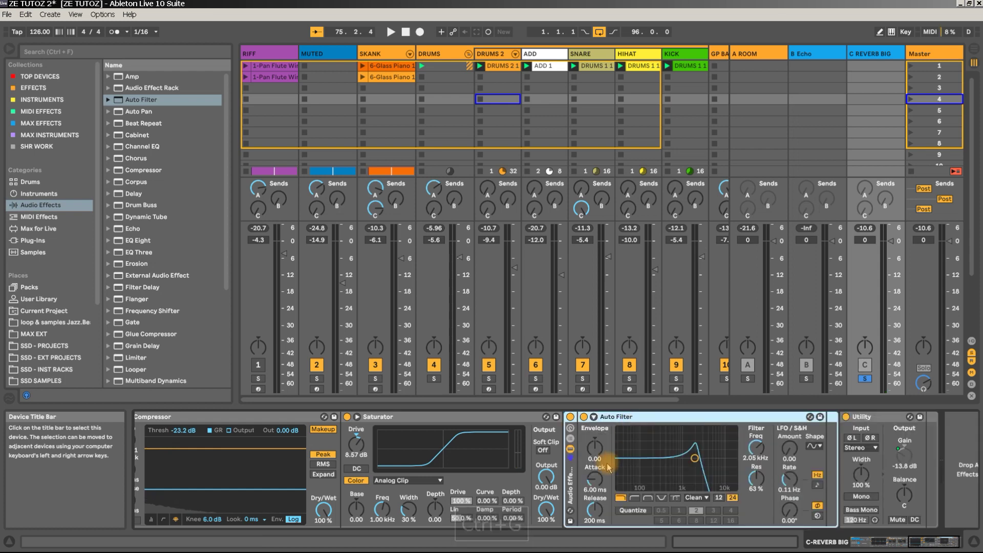
pyautogui.click(569, 438)
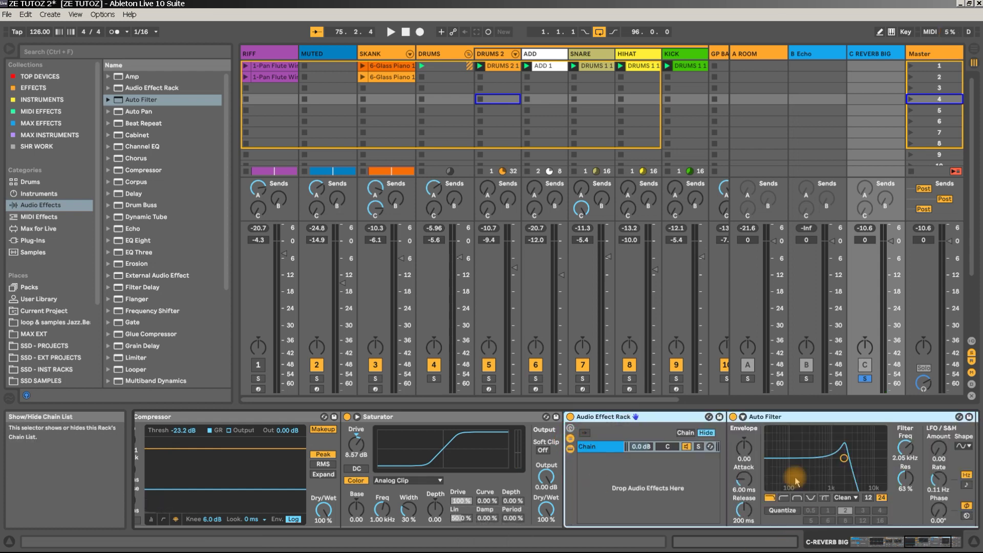
pyautogui.click(597, 449)
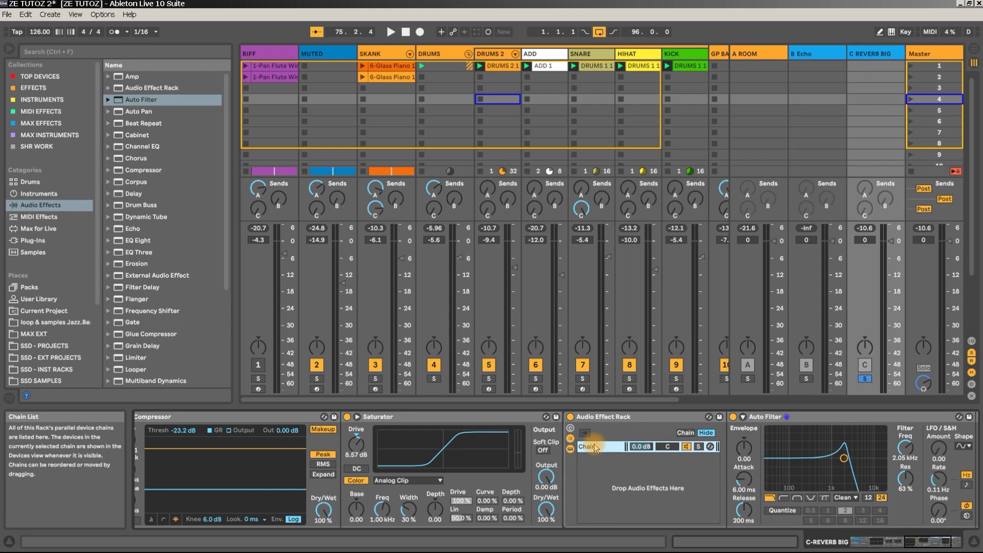
pyautogui.hotkey('ctrl', 'r')
pyautogui.write('FiLTRE')
pyautogui.press('Return')
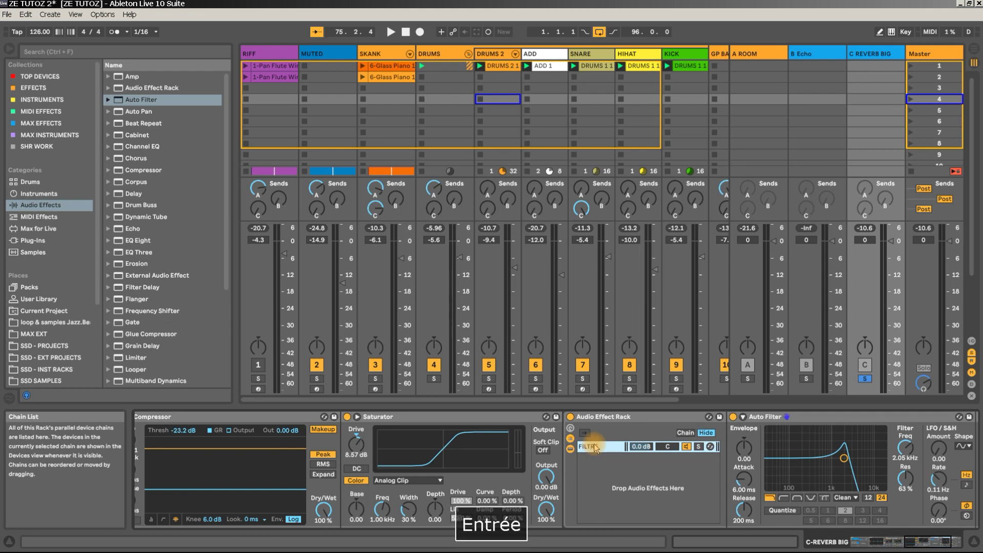
# - Create a second, empty chain in the new rack and name it DRY
pyautogui.rightClick(594, 476)
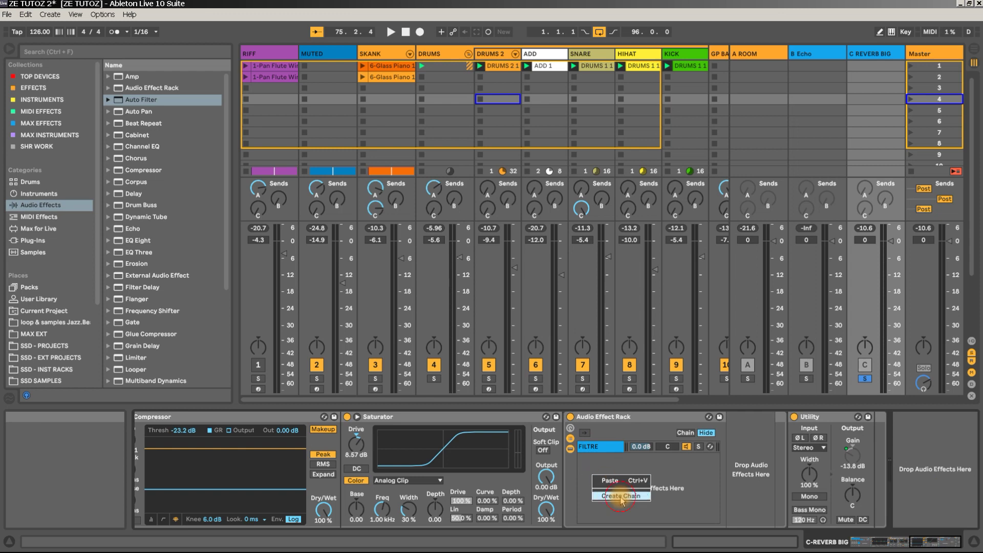
pyautogui.click(621, 496)
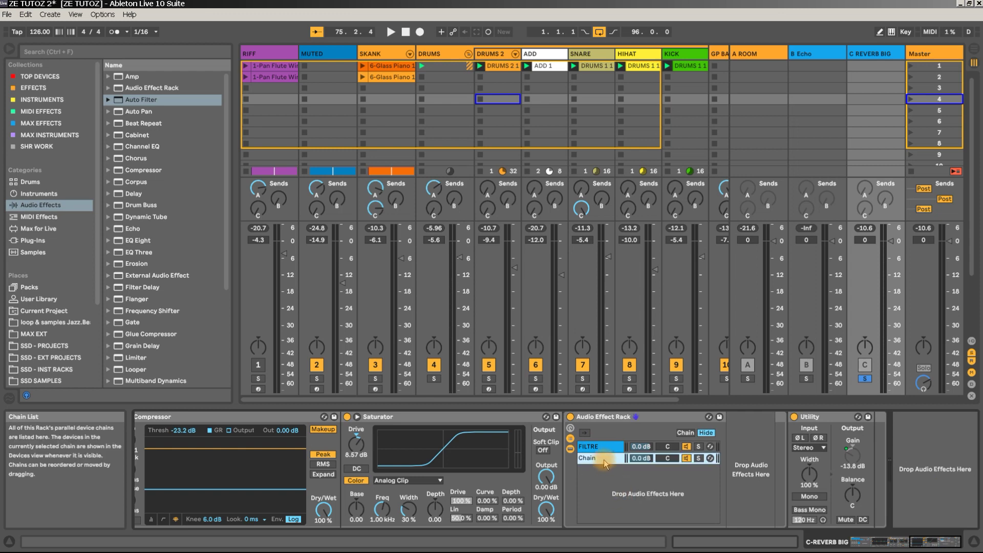
pyautogui.hotkey('ctrl', 'r')
pyautogui.write('DRY')
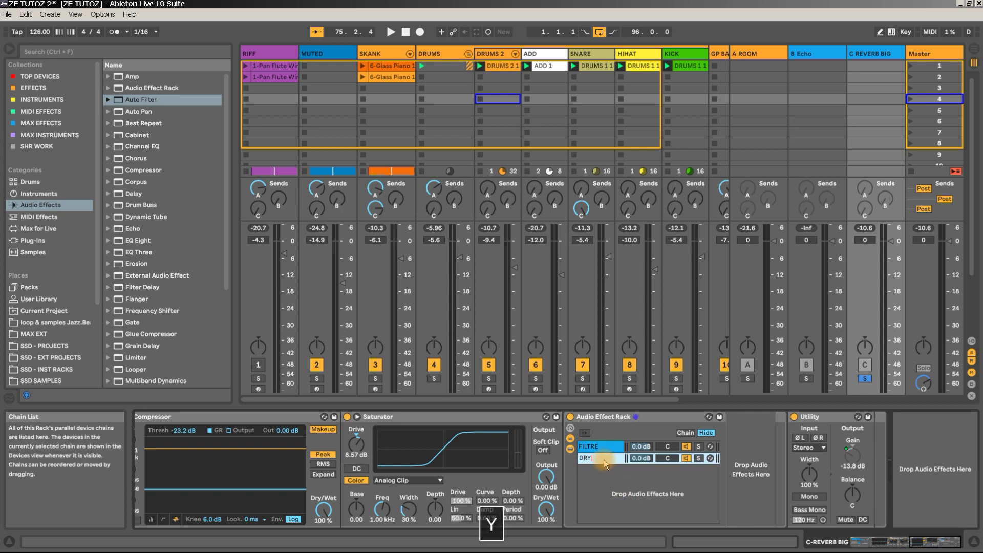
pyautogui.press('Return')
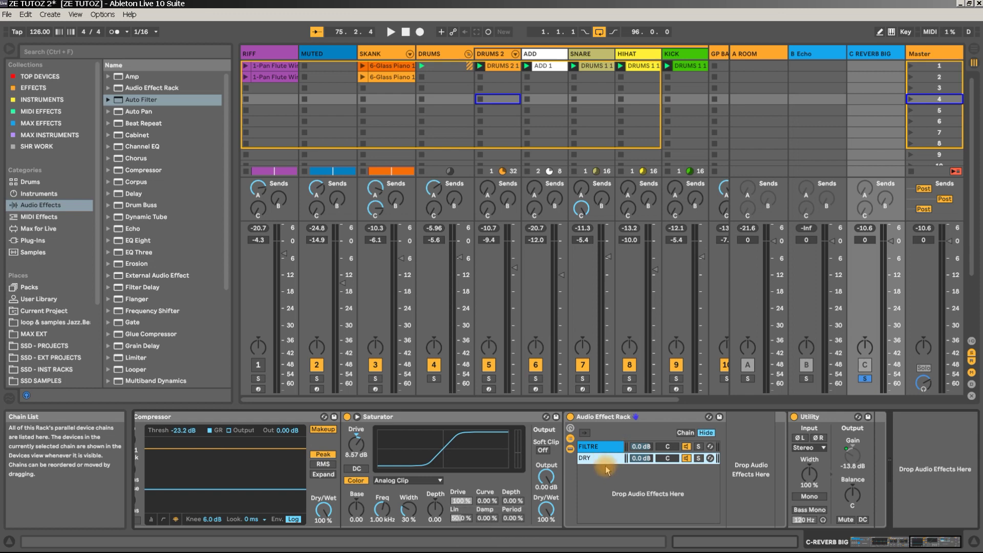
# - Audition the parallel chains while sweeping the FILTRE chain's Auto Filter down to 613 Hz with 51% resonance
pyautogui.press('space')
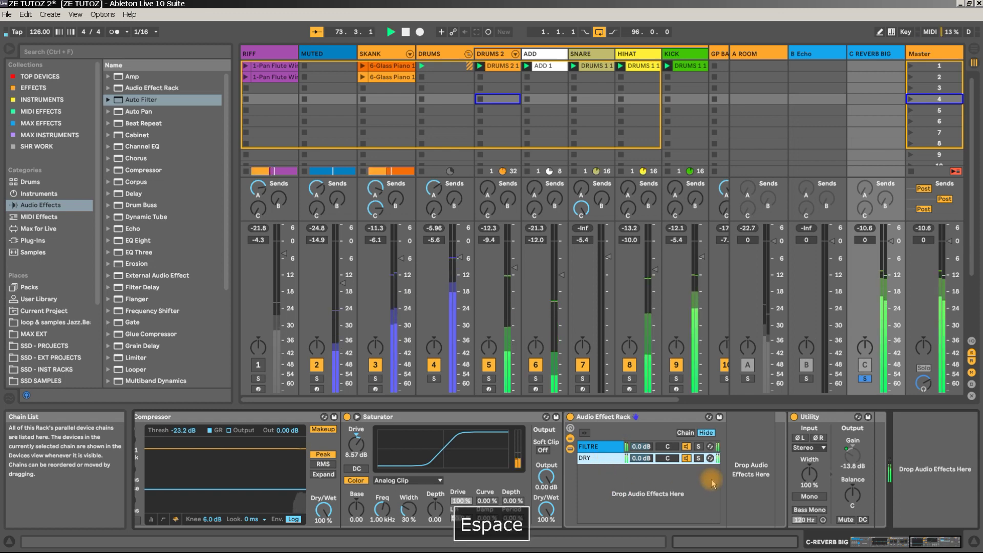
pyautogui.click(609, 456)
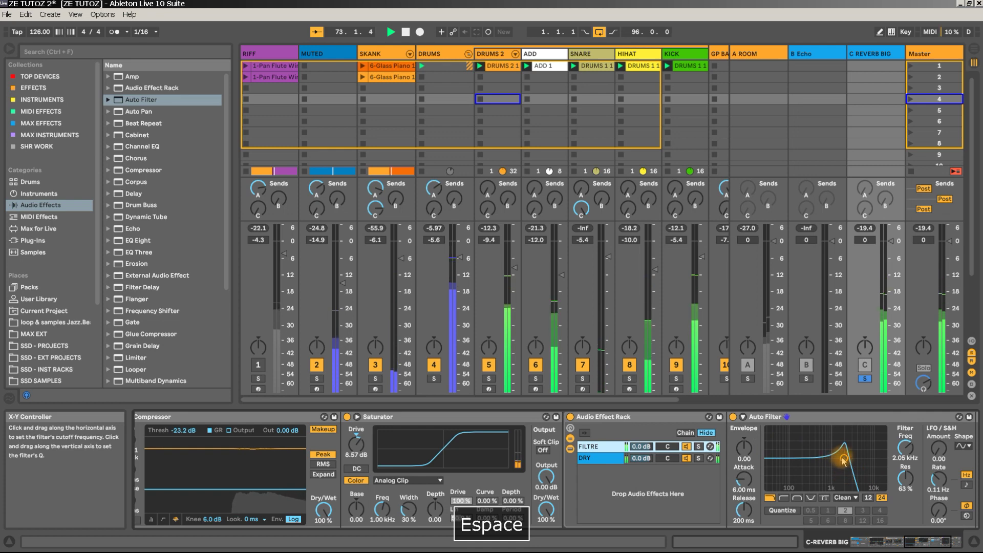
pyautogui.moveTo(844, 457); pyautogui.dragTo(823, 464)
pyautogui.press('space')
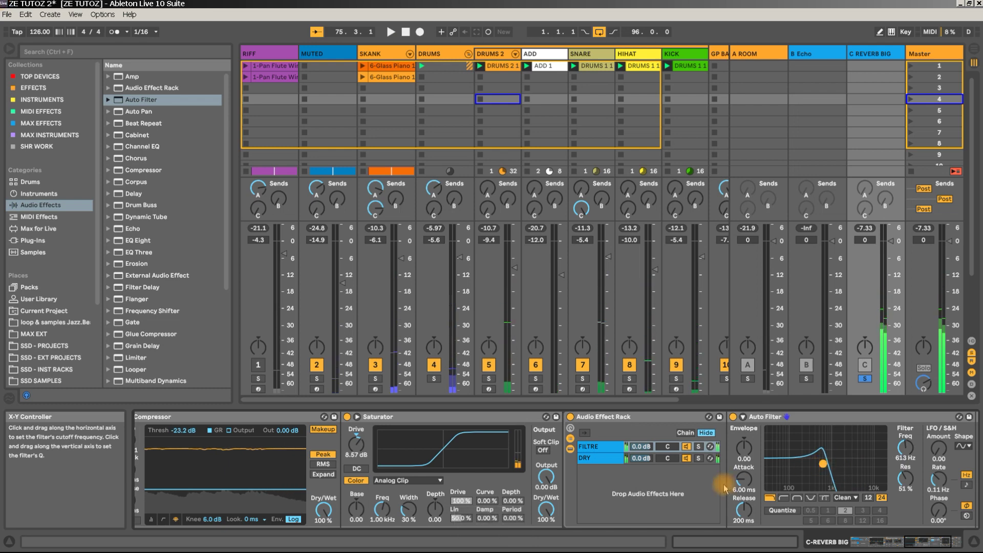
# - Set the volumes of both the FILTRE and DRY chains to -6.0 dB
pyautogui.moveTo(637, 445); pyautogui.dragTo(637, 449)
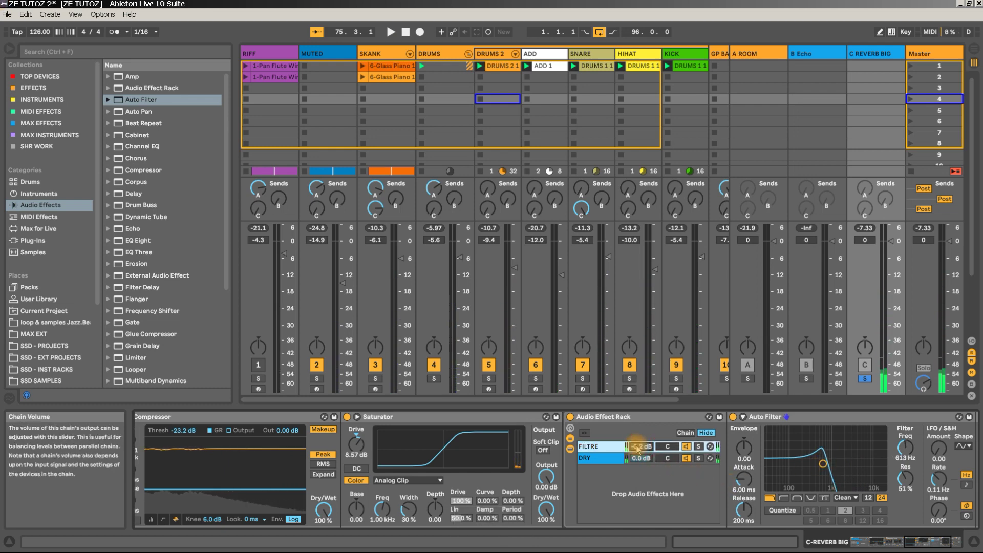
pyautogui.write('-6')
pyautogui.press('Return')
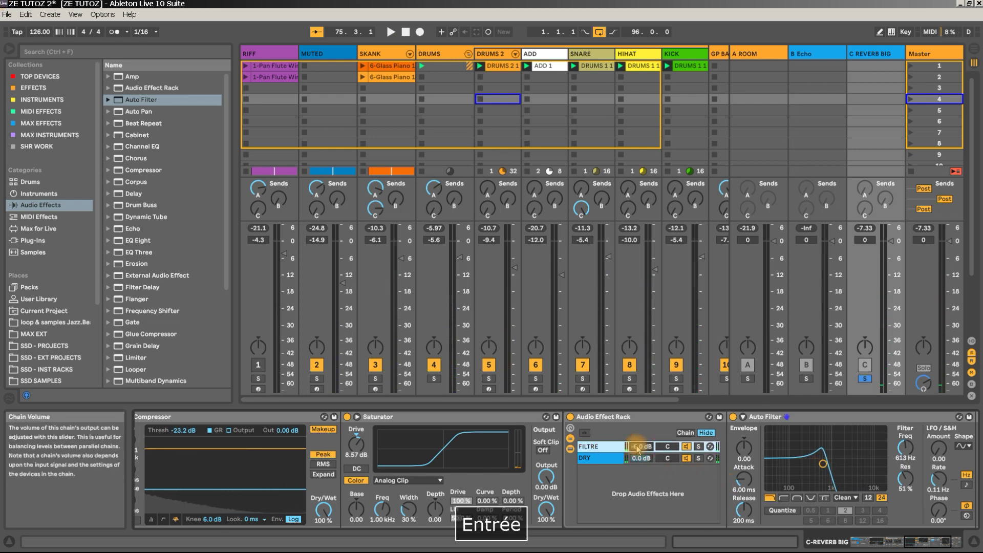
pyautogui.click(628, 458)
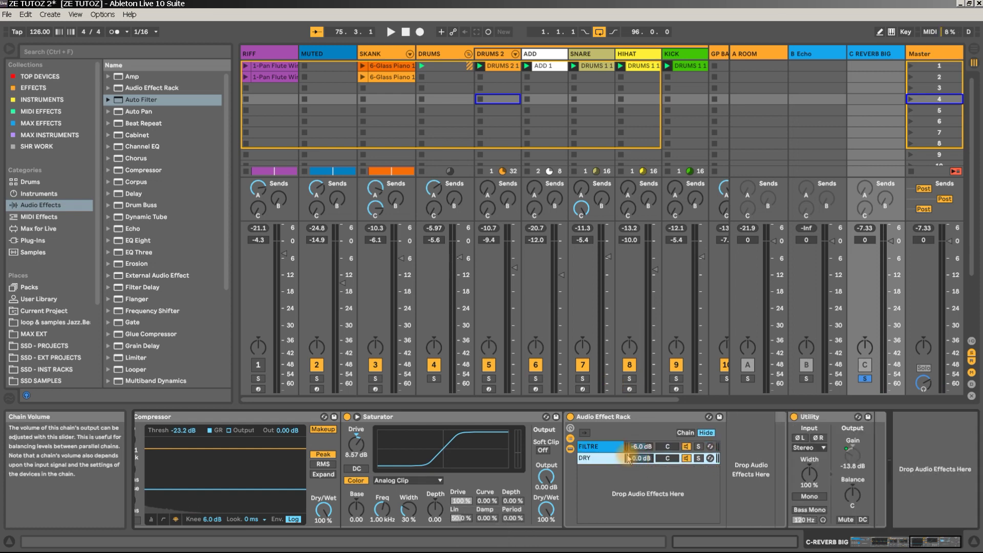
pyautogui.write('-6')
pyautogui.press('Return')
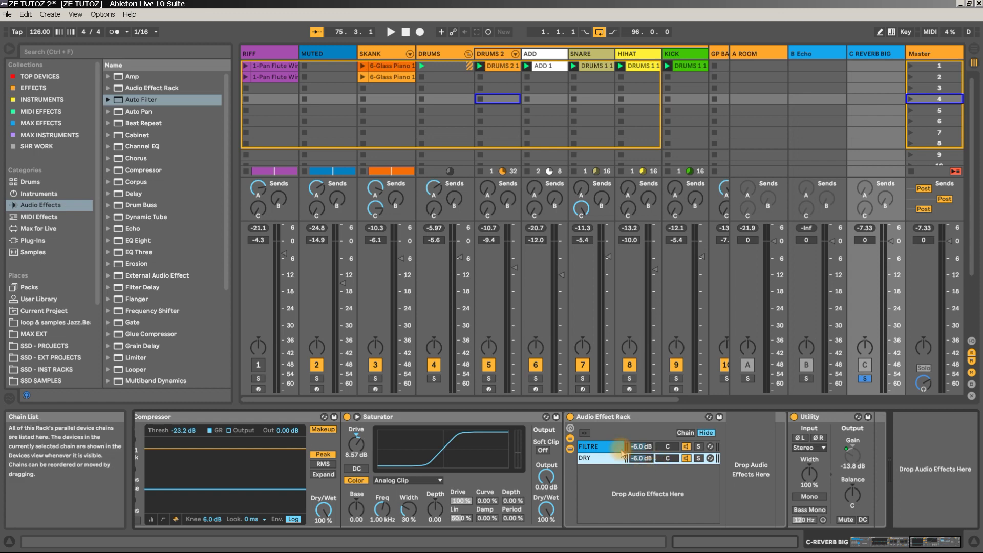
# - Add a Utility after the Auto Filter in the FILTRE chain and invert the phase of its left and right inputs
pyautogui.click(614, 451)
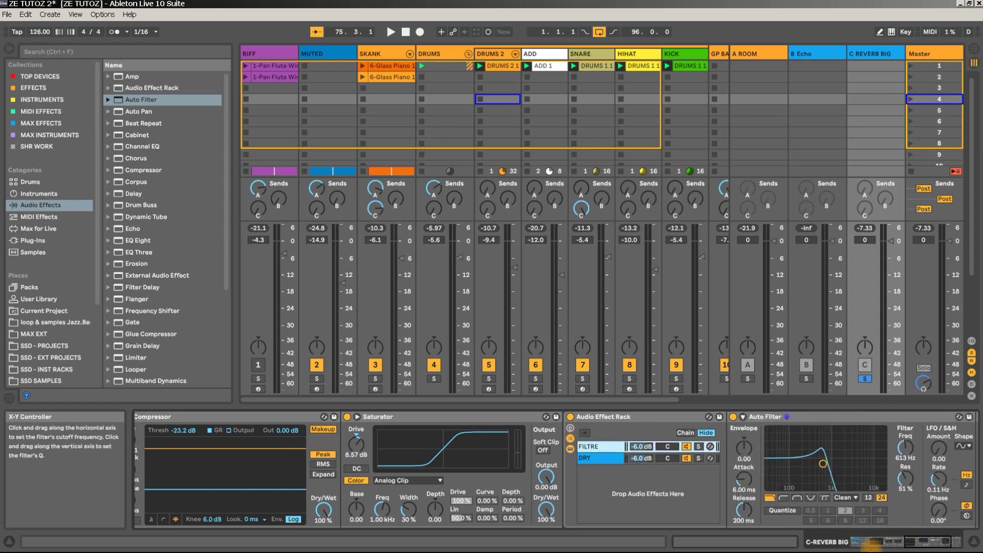
pyautogui.click(914, 543)
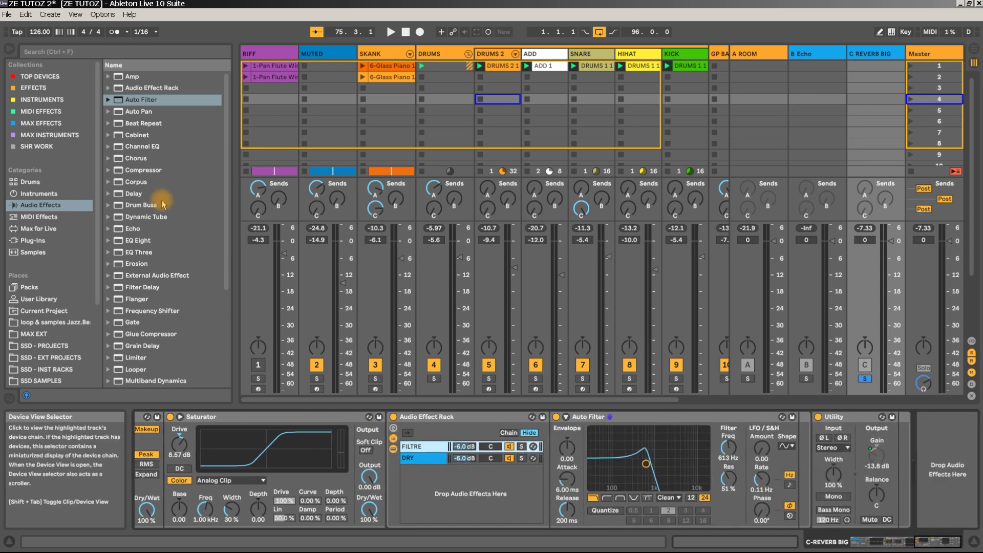
pyautogui.scroll(-2, 146, 243)
pyautogui.scroll(-2, 146, 243)
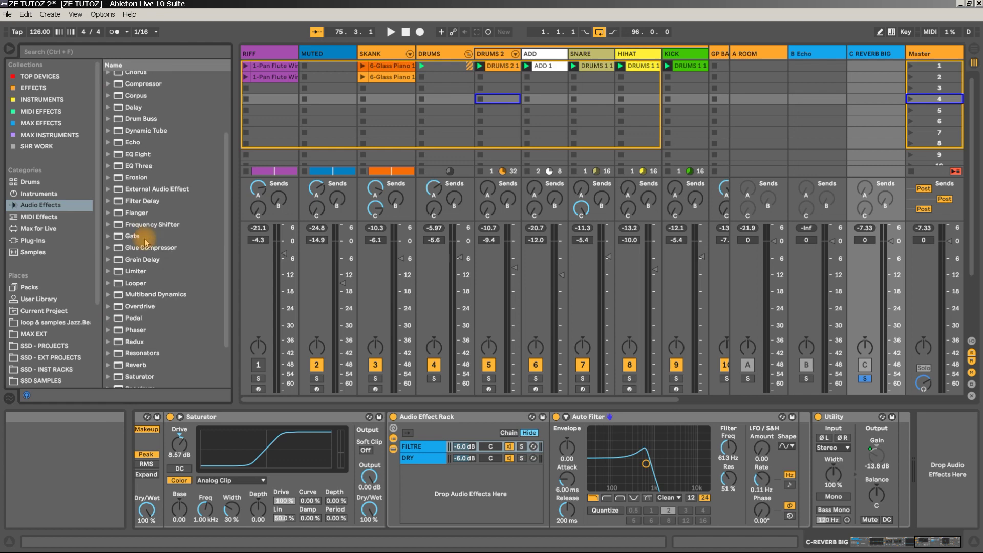
pyautogui.scroll(-2, 146, 225)
pyautogui.moveTo(137, 359); pyautogui.dragTo(792, 457)
pyautogui.click(961, 546)
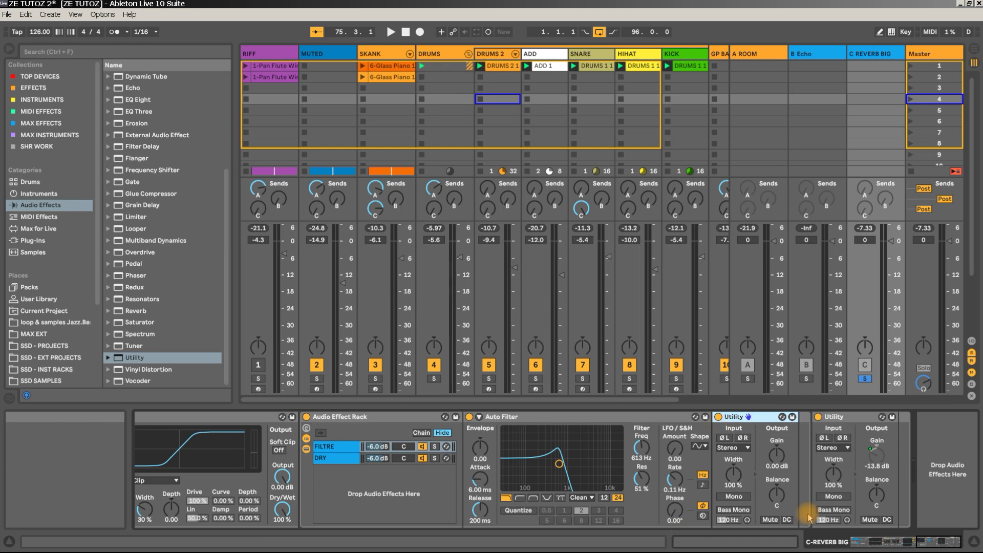
pyautogui.click(724, 439)
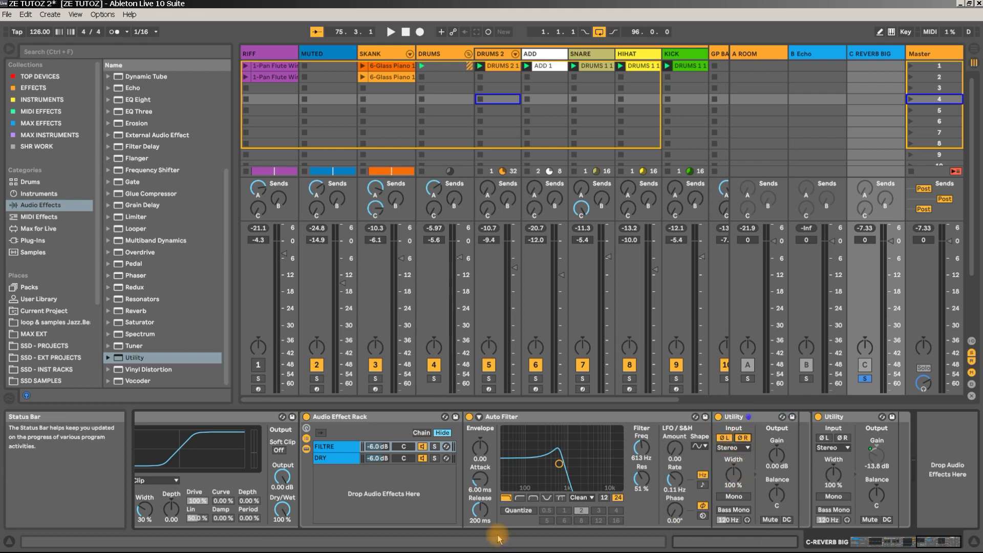
# - Audition the phase-inverted chain while sweeping the Auto Filter up to 4.81 kHz and back to 1.66 kHz with 78% resonance
pyautogui.press('space')
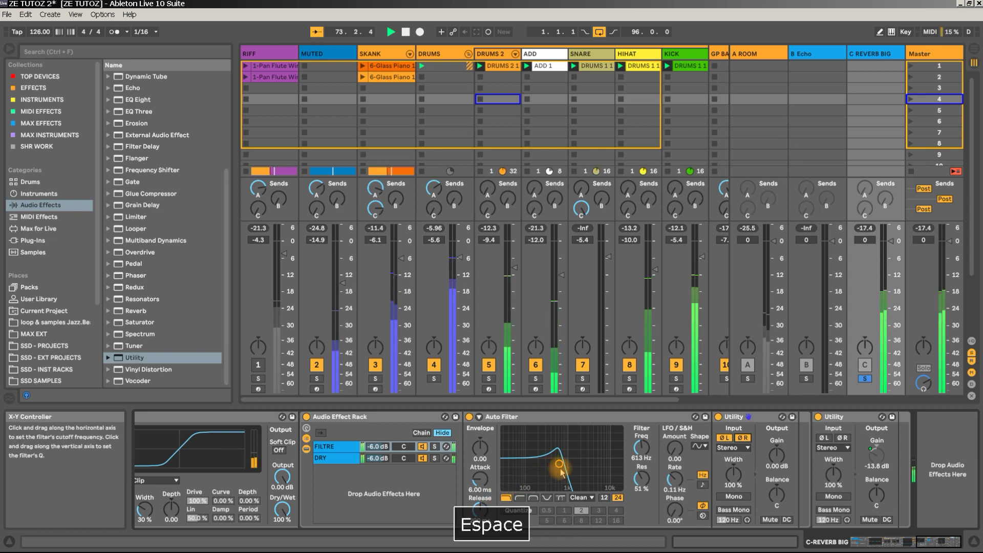
pyautogui.moveTo(559, 463); pyautogui.dragTo(595, 453)
pyautogui.press('space')
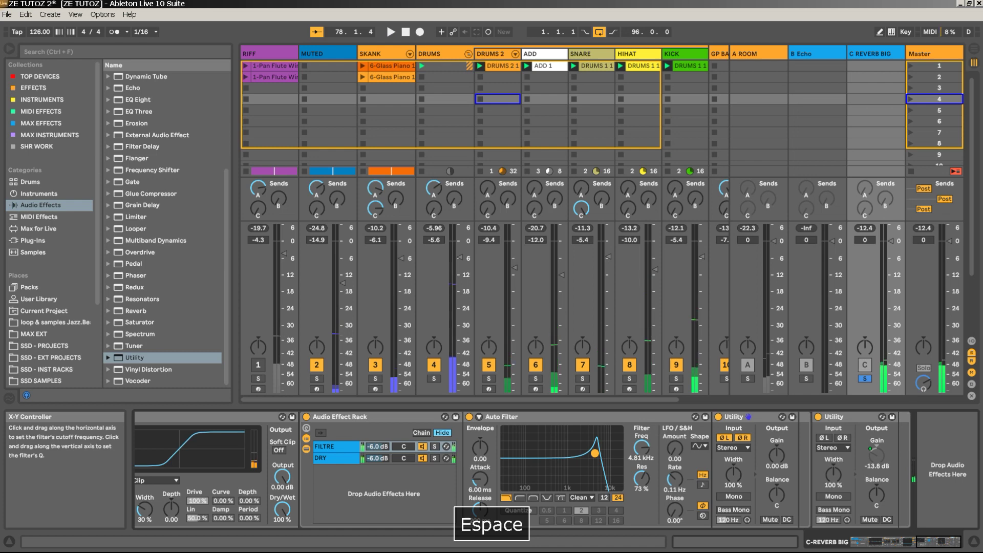
pyautogui.press('space')
pyautogui.moveTo(594, 454)
pyautogui.mouseDown()
pyautogui.moveTo(512, 453)
pyautogui.moveTo(605, 449)
pyautogui.moveTo(504, 453)
pyautogui.moveTo(576, 451)
pyautogui.mouseUp()
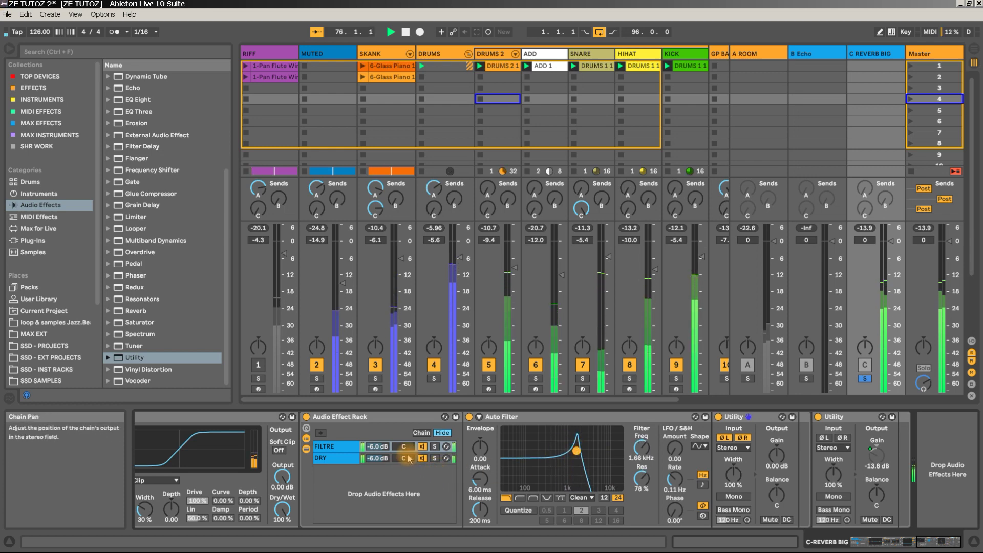
# - Mute the DRY chain and sweep the FILTRE chain's Auto Filter during playback to 4.64 kHz with 51% resonance
pyautogui.click(423, 458)
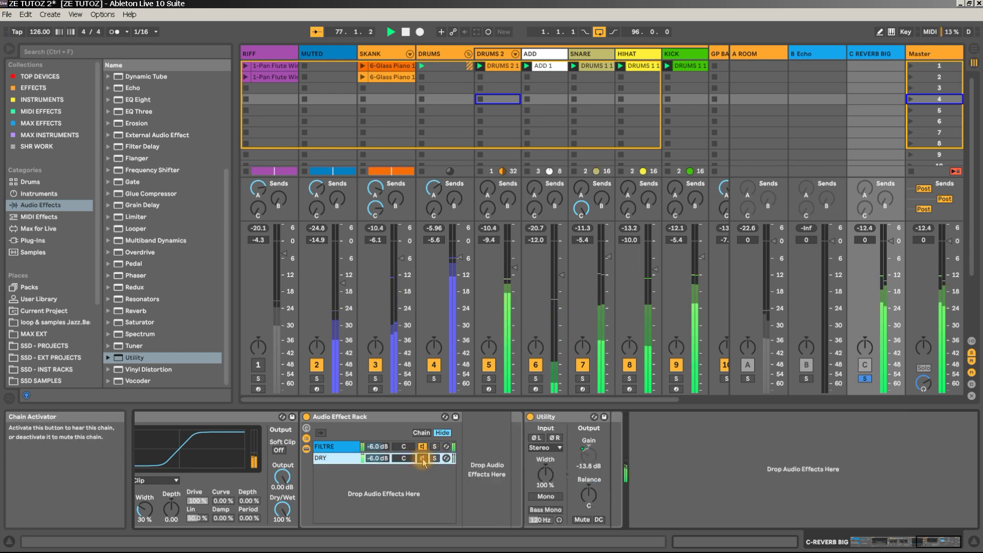
pyautogui.click(327, 447)
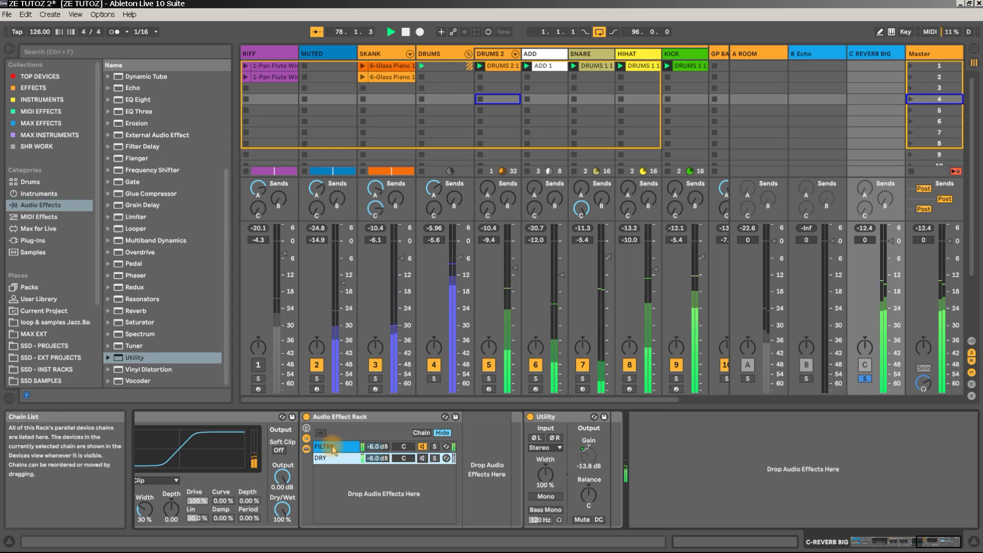
pyautogui.moveTo(563, 454); pyautogui.dragTo(600, 462)
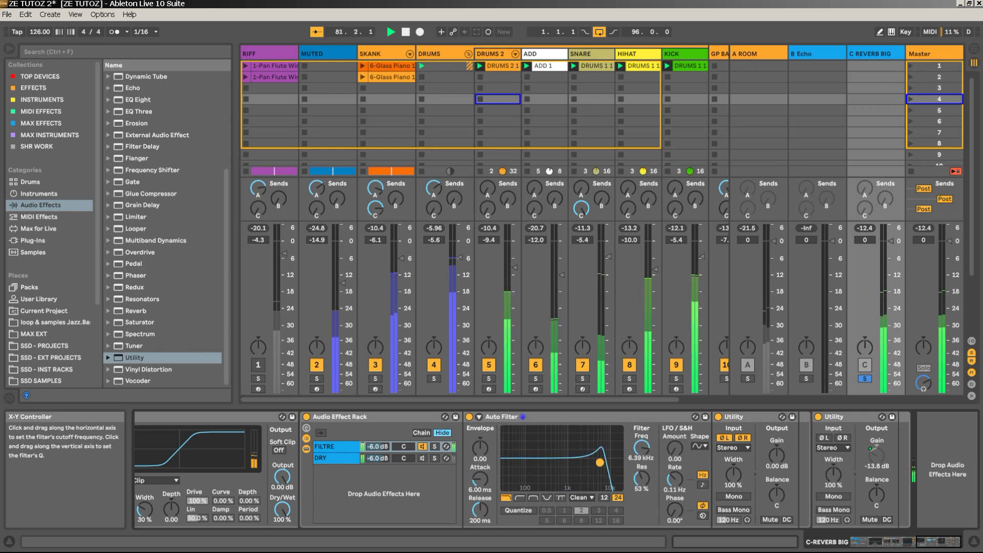
# - Compare the phase-inverted FILTRE chain with and without the DRY chain, leaving DRY active
pyautogui.click(422, 458)
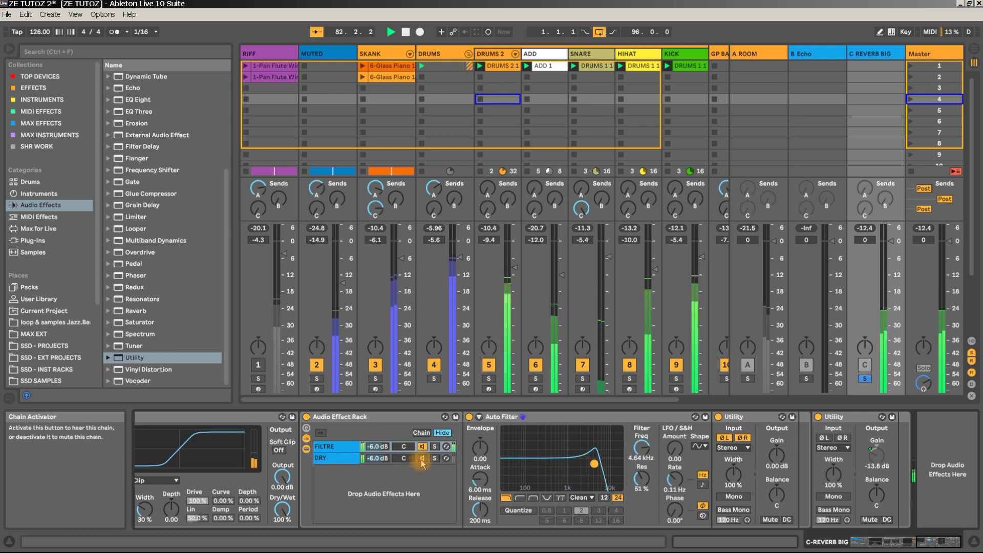
pyautogui.click(328, 459)
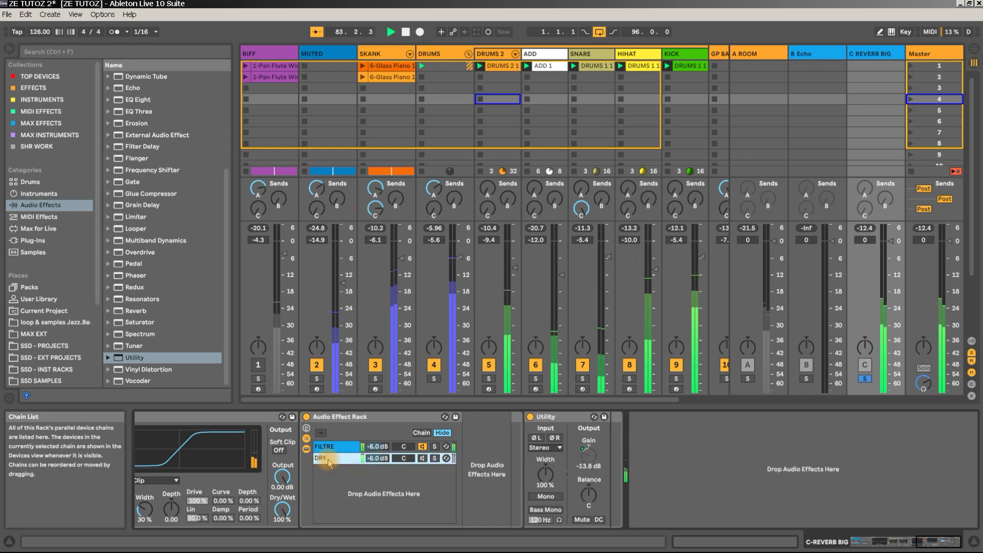
pyautogui.click(412, 452)
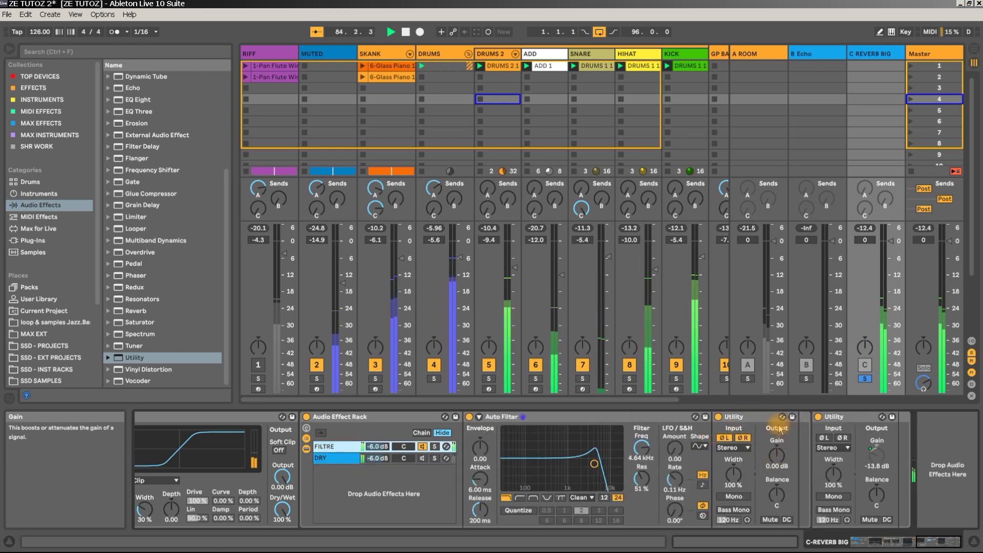
pyautogui.click(423, 459)
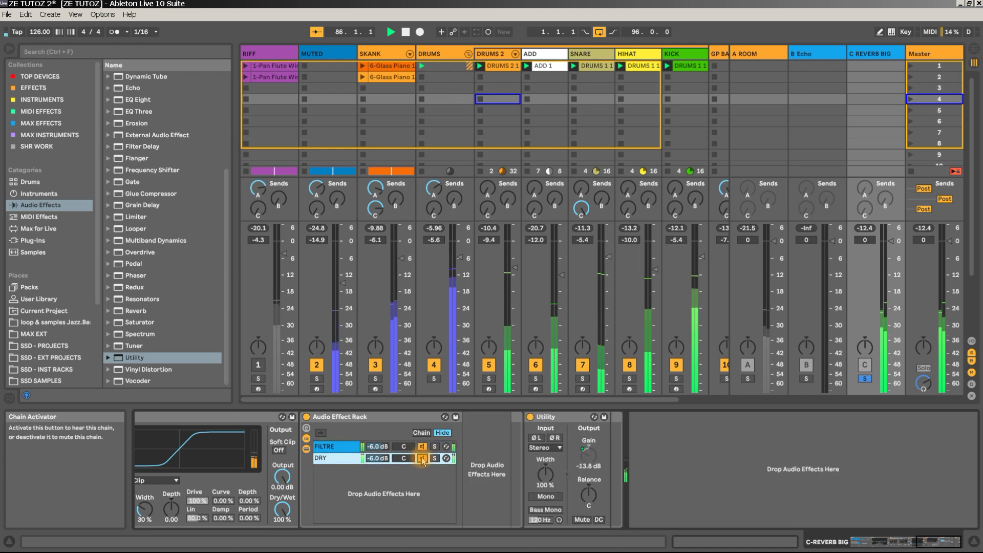
# - Show the FILTRE chain's devices and audition its low-pass Auto Filter, sweeping it through 5.54 kHz with 59% resonance
pyautogui.click(336, 447)
pyautogui.moveTo(592, 467); pyautogui.dragTo(589, 467)
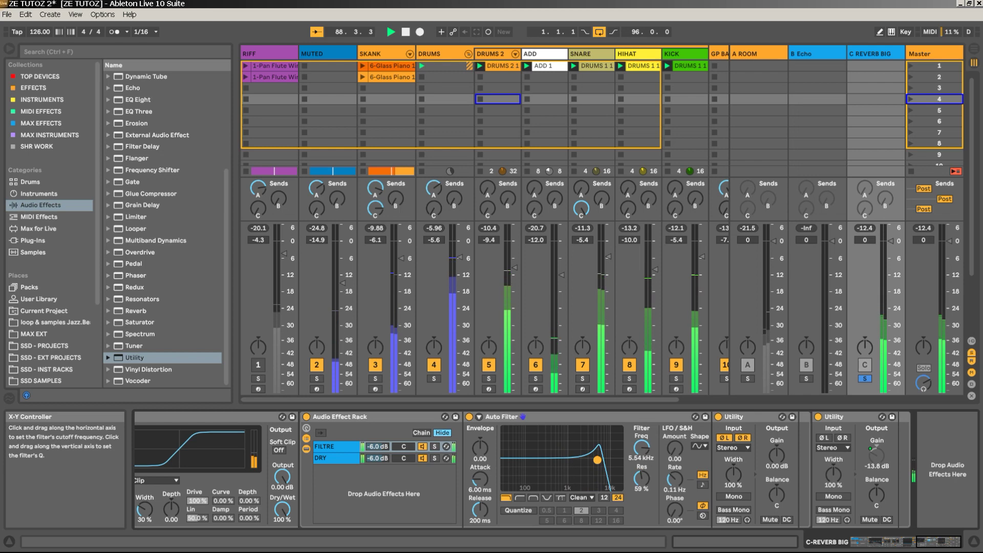
pyautogui.moveTo(570, 460); pyautogui.dragTo(523, 459)
# - Audition the Auto Filter as a 12 dB band-pass with the OSR circuit, sweeping it to 2.20 kHz with 55% resonance
pyautogui.click(533, 497)
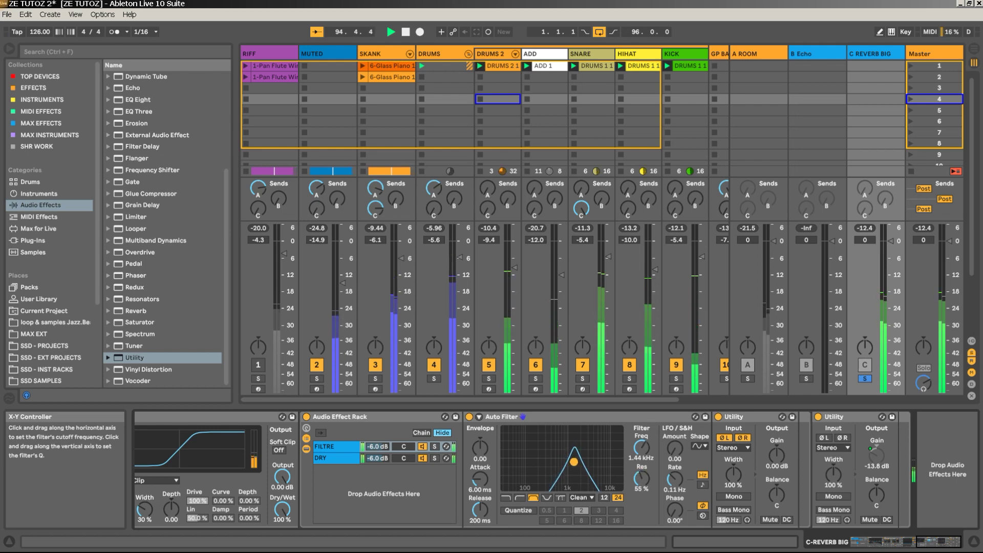
pyautogui.click(603, 497)
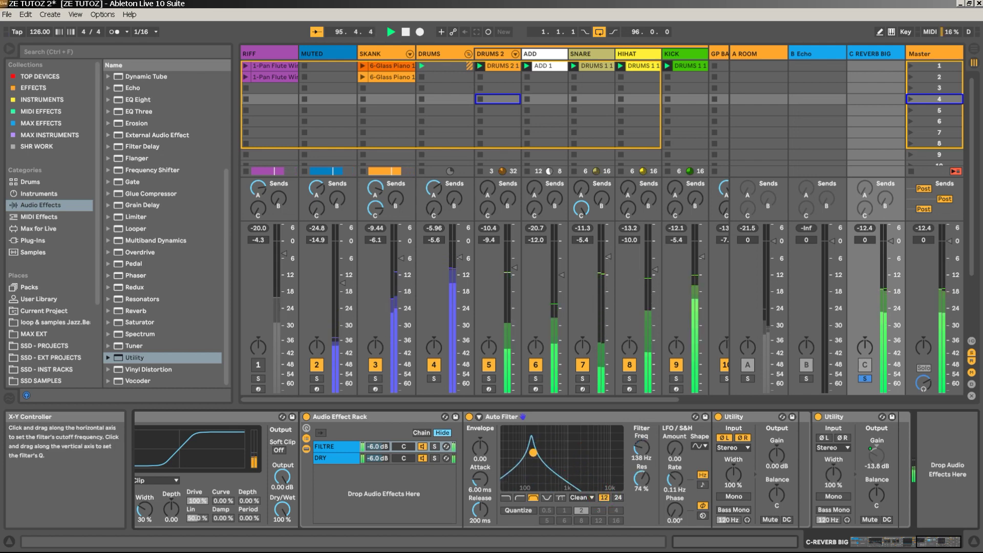
pyautogui.click(586, 498)
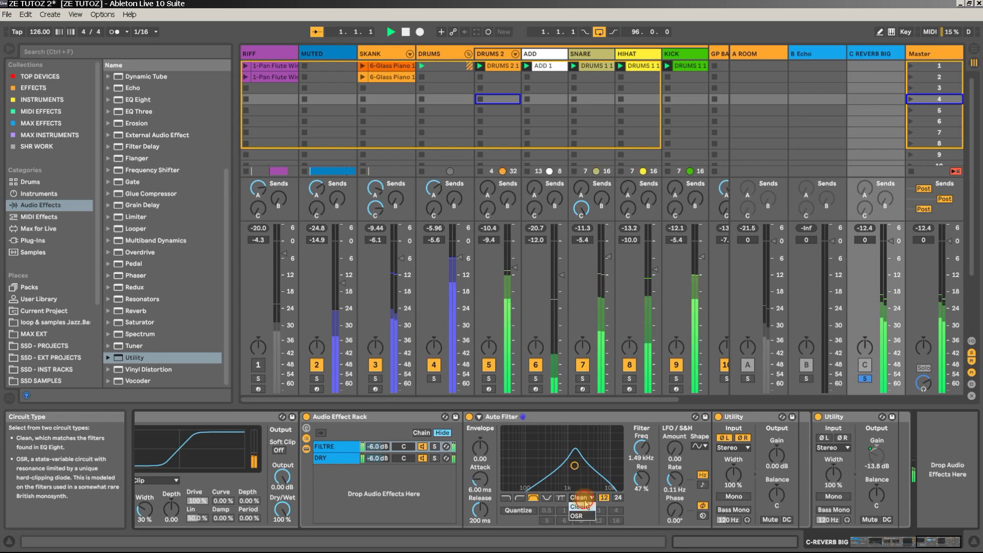
pyautogui.click(583, 515)
pyautogui.press('space')
pyautogui.press('space')
pyautogui.moveTo(574, 468); pyautogui.dragTo(590, 453)
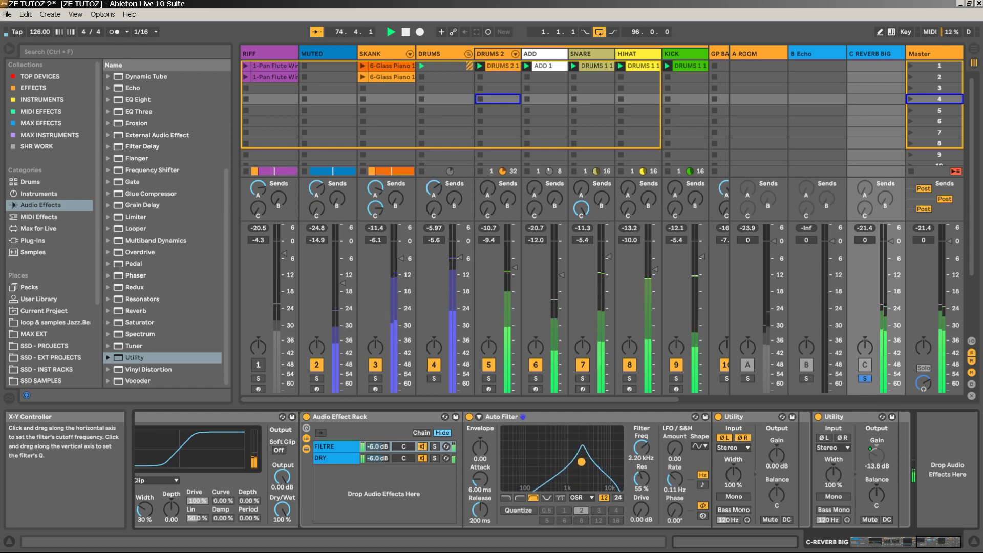
# - Return the band-pass Auto Filter to the 24 dB slope and Clean circuit, sweeping it to 1.29 kHz with 60% resonance
pyautogui.click(618, 498)
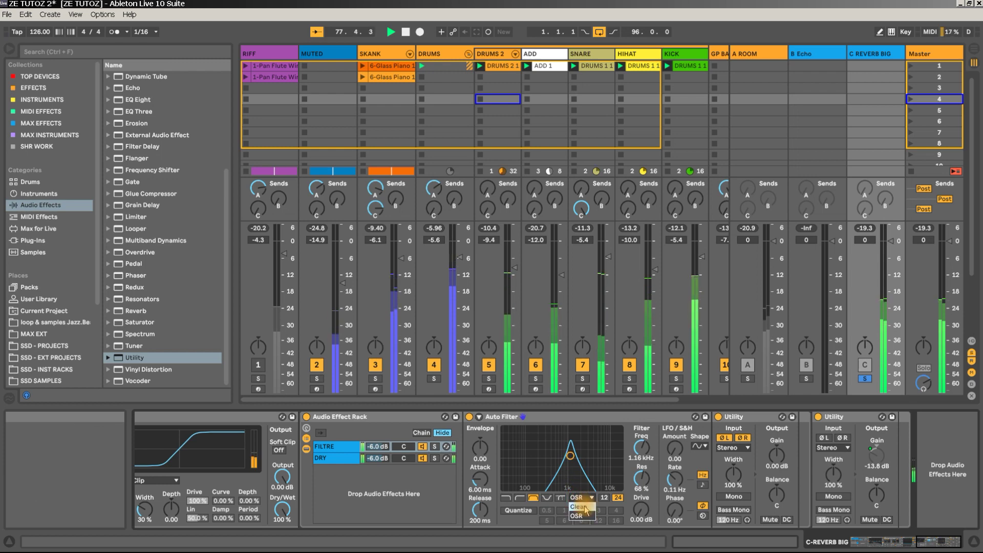
pyautogui.click(583, 507)
pyautogui.moveTo(577, 454); pyautogui.dragTo(592, 454)
pyautogui.moveTo(533, 455); pyautogui.dragTo(572, 456)
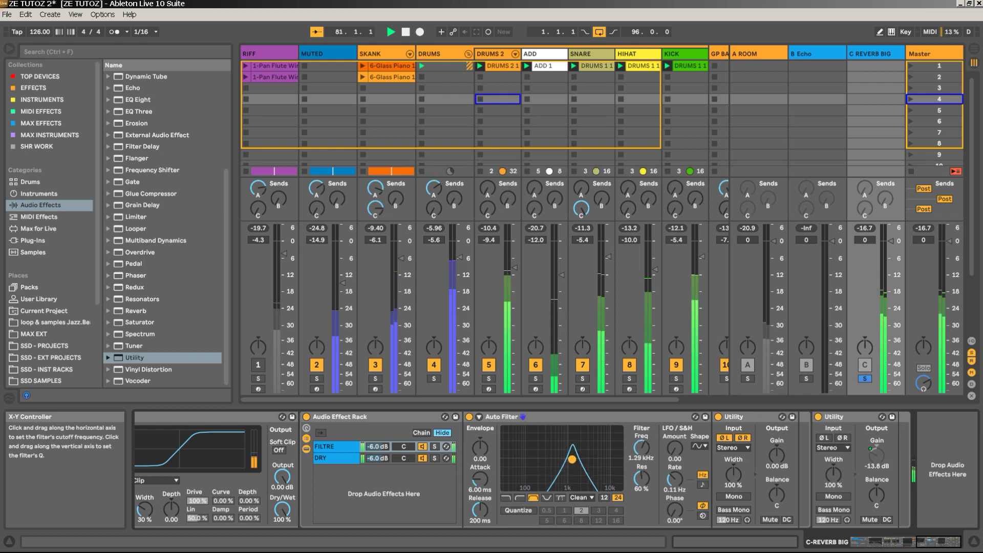
# - Switch the Auto Filter to high-pass and sweep it down to 49.2 Hz and up to 120 Hz with 69% resonance
pyautogui.click(520, 498)
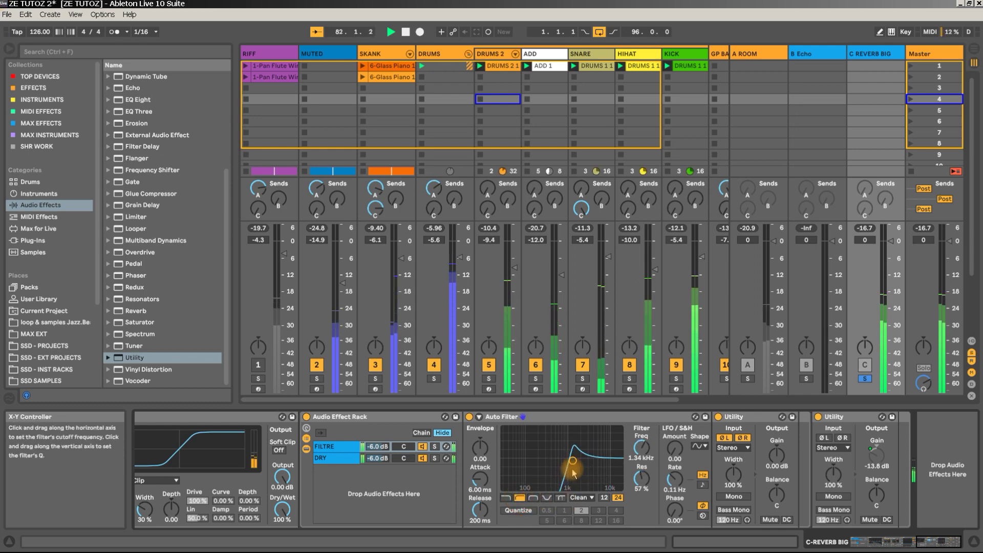
pyautogui.moveTo(573, 464); pyautogui.dragTo(523, 462)
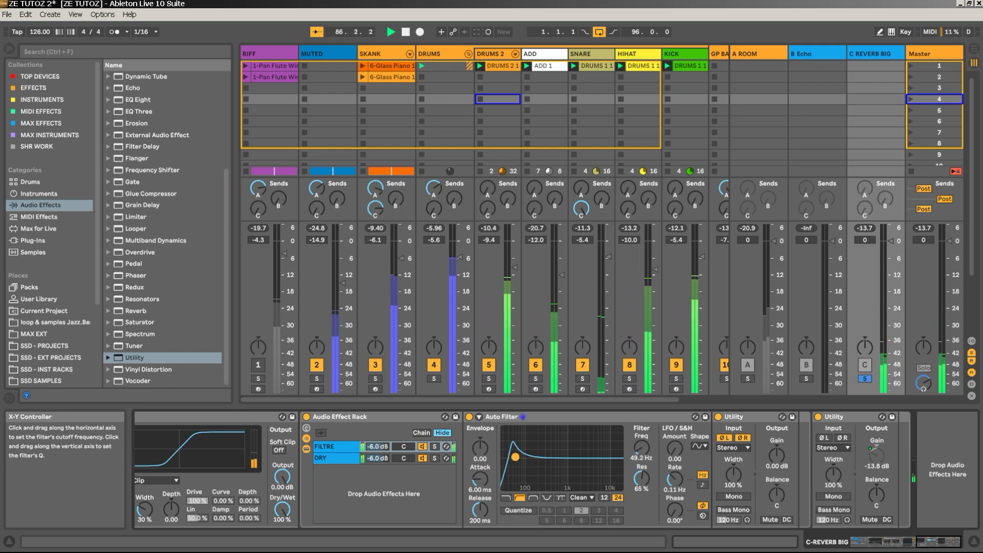
pyautogui.moveTo(515, 456); pyautogui.dragTo(530, 455)
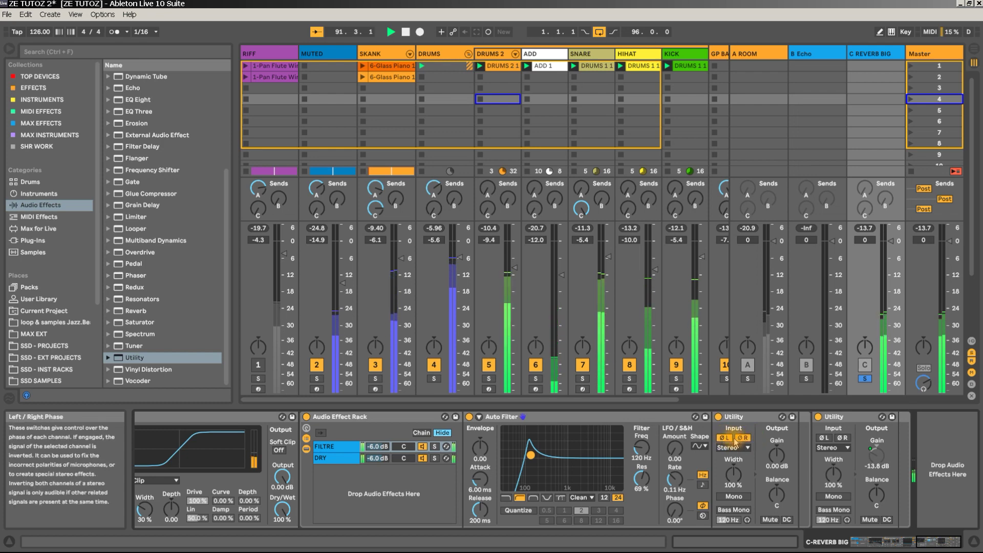
# - Unsolo return C and audition the Auto Filter as a low-pass in the full mix, sweeping from 2.63 kHz to 2.05 kHz
pyautogui.moveTo(531, 455); pyautogui.dragTo(584, 458)
pyautogui.press('space')
pyautogui.press('space')
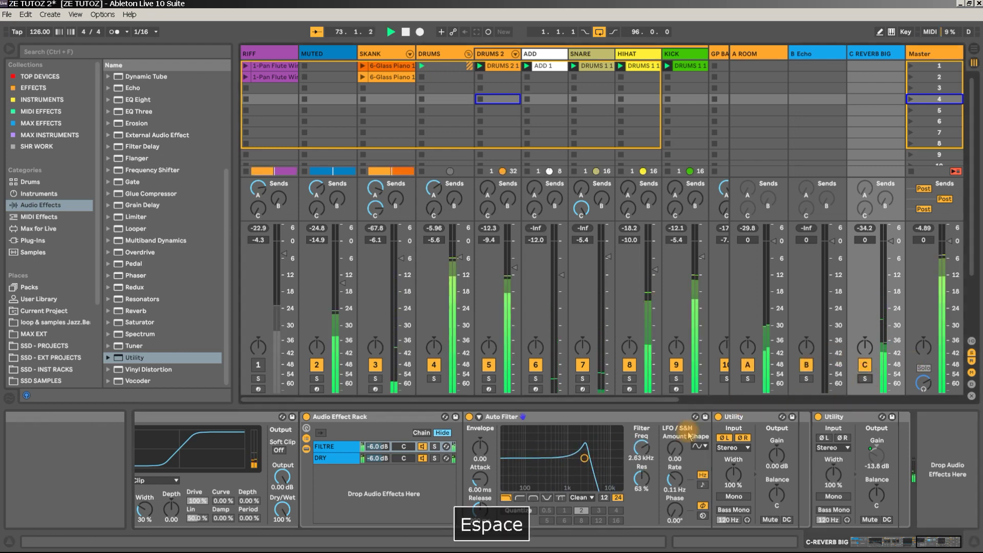
pyautogui.moveTo(567, 472); pyautogui.dragTo(579, 456)
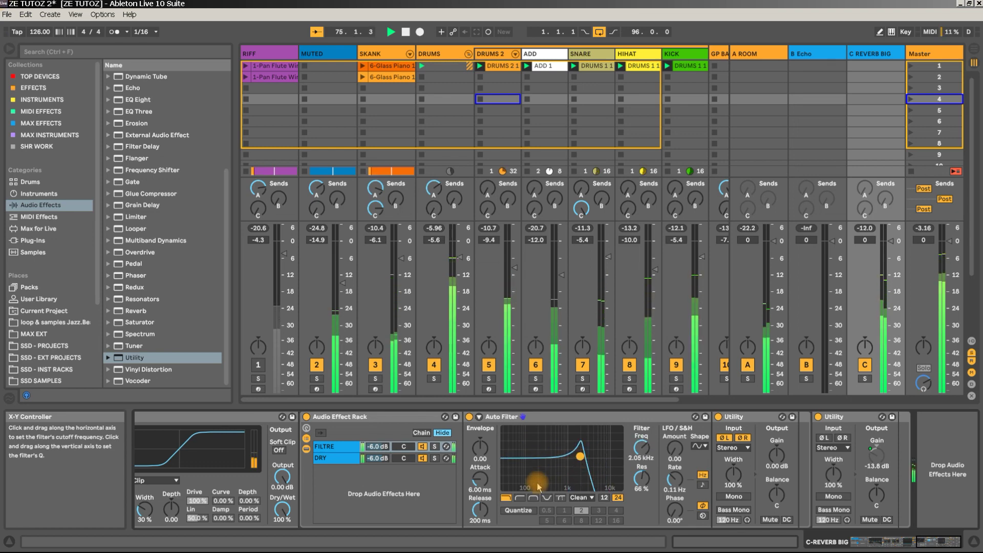
# - Compare the high-pass type at 1.20 kHz with the band-pass type at 1.34 kHz and 60% resonance
pyautogui.click(521, 497)
pyautogui.moveTo(580, 460)
pyautogui.mouseDown()
pyautogui.moveTo(520, 462)
pyautogui.moveTo(578, 457)
pyautogui.moveTo(570, 461)
pyautogui.mouseUp()
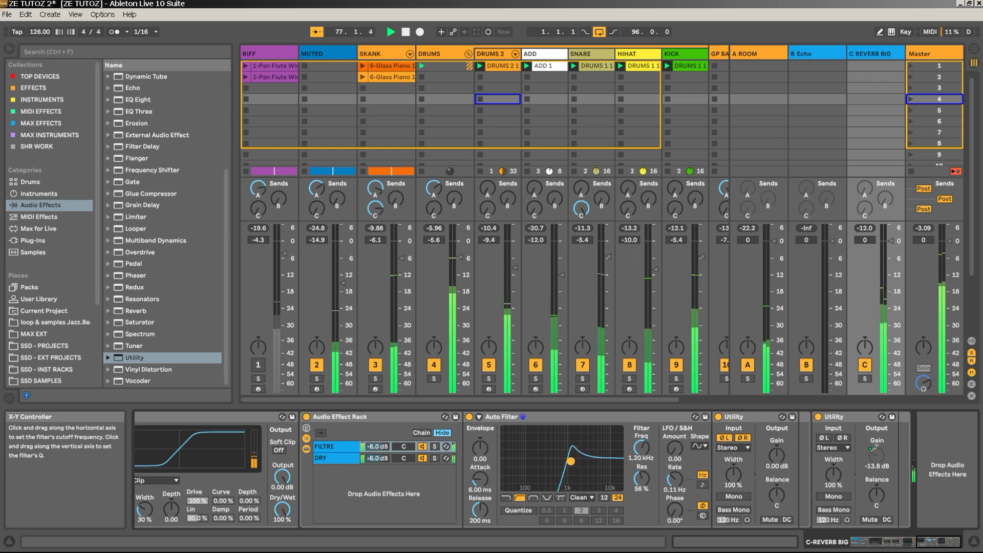
pyautogui.click(533, 498)
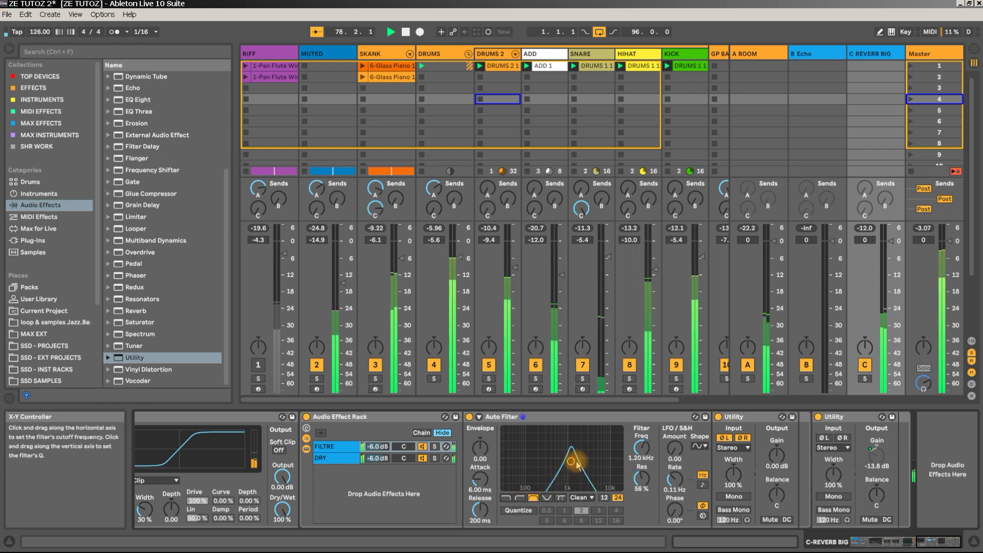
pyautogui.moveTo(572, 464)
pyautogui.mouseDown()
pyautogui.moveTo(527, 459)
pyautogui.moveTo(601, 456)
pyautogui.moveTo(573, 462)
pyautogui.mouseUp()
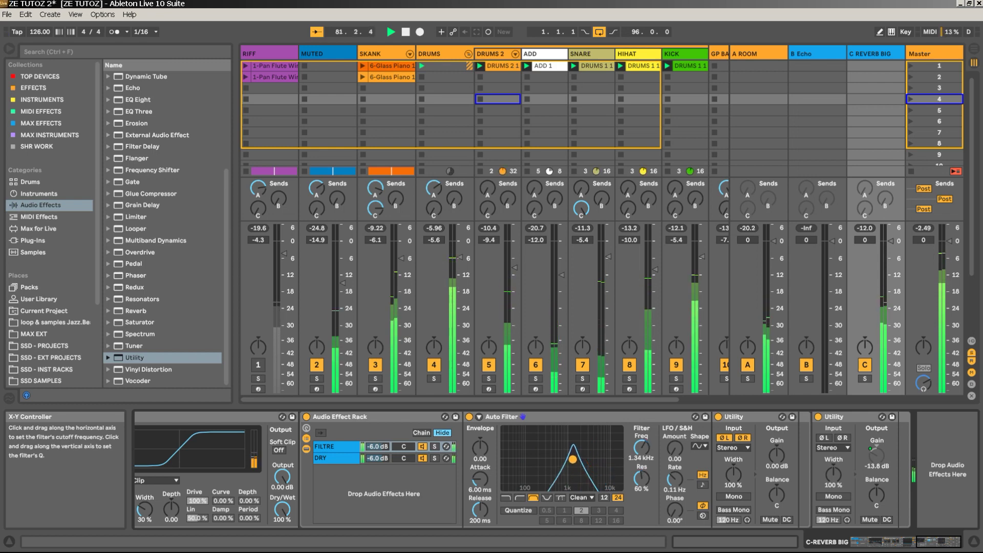
# - Switch the Auto Filter to high-pass, sweep it during playback to 1.49 kHz with 52% resonance, and stop playback
pyautogui.press('space')
pyautogui.press('space')
pyautogui.click(519, 497)
pyautogui.moveTo(573, 459)
pyautogui.mouseDown()
pyautogui.moveTo(583, 458)
pyautogui.moveTo(543, 462)
pyautogui.moveTo(582, 467)
pyautogui.mouseUp()
pyautogui.press('space')
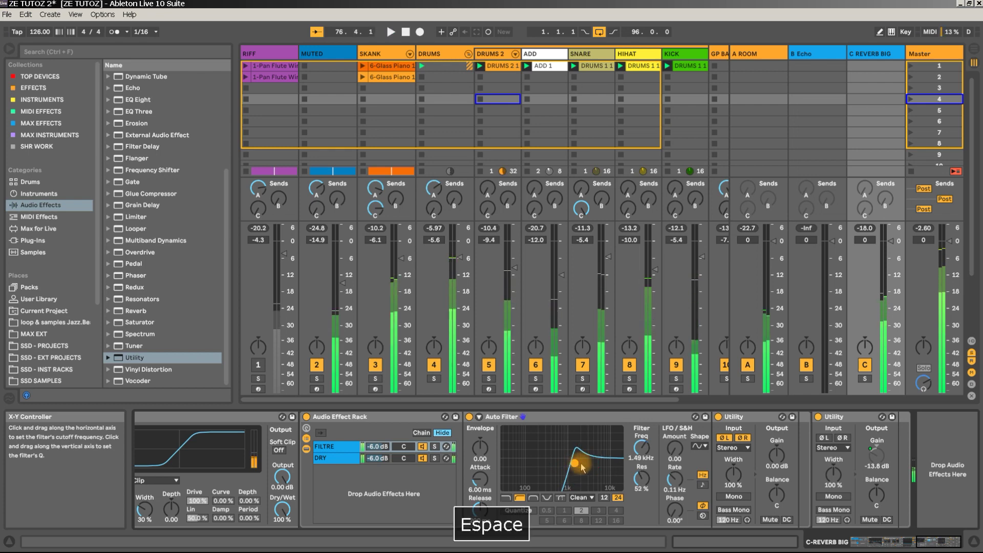
# - Rename the Audio Effect Rack on REVERB BIG to FILTRE PARALELL
pyautogui.click(639, 490)
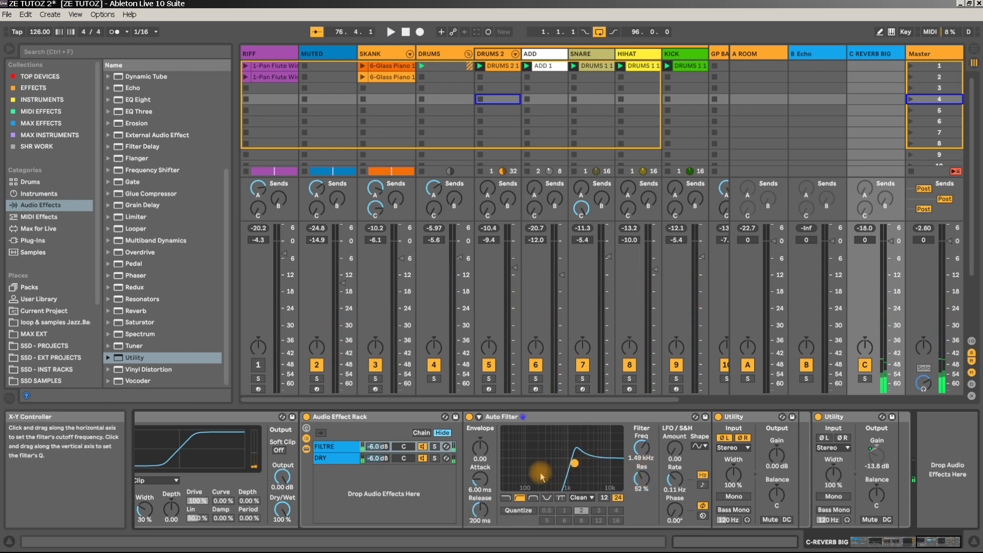
pyautogui.click(362, 425)
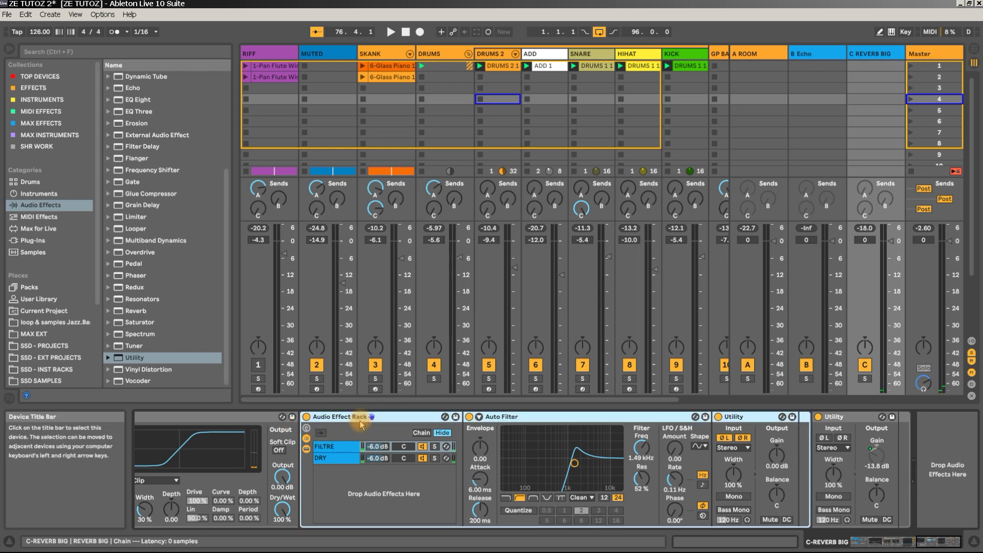
pyautogui.hotkey('ctrl', 'r')
pyautogui.write('FI')
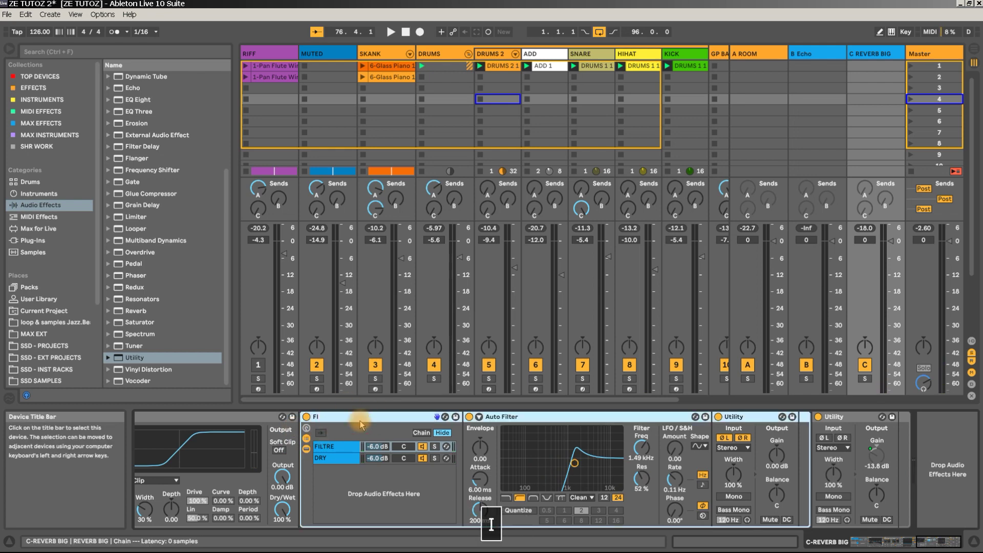
pyautogui.write('LTRE PARALELLE')
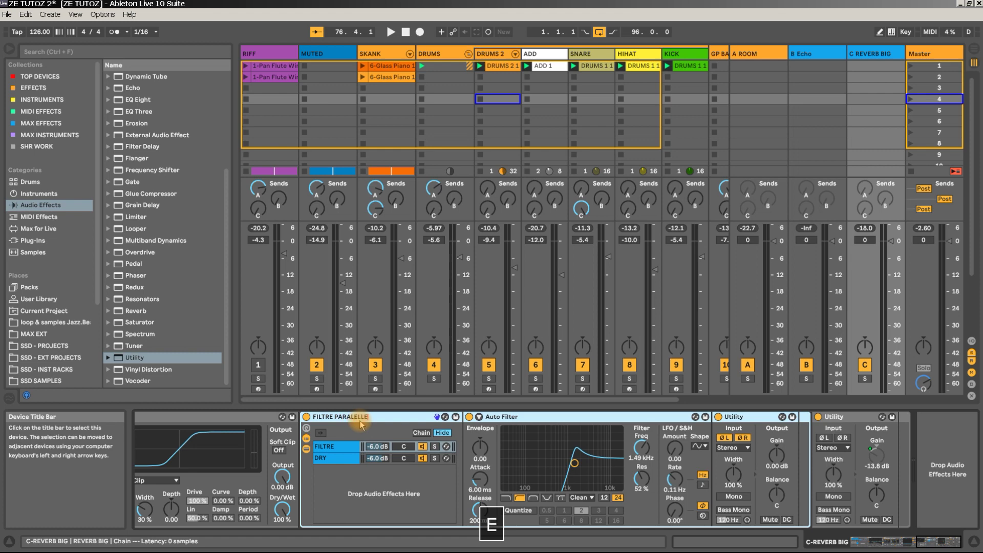
pyautogui.press('Return')
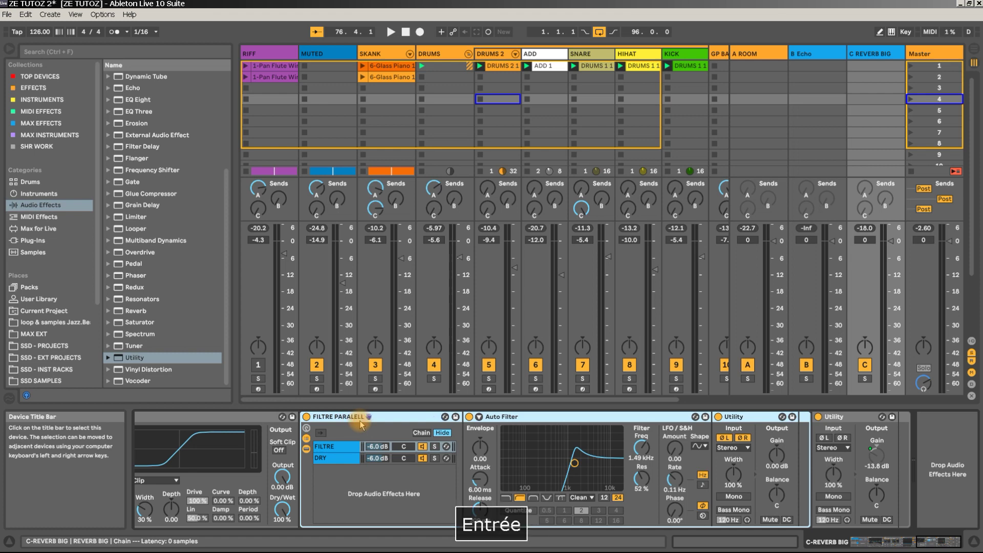
# - Show the rack's macro controls and map the Auto Filter's frequency, swept to 495 Hz during playback, to Macro 1
pyautogui.click(306, 428)
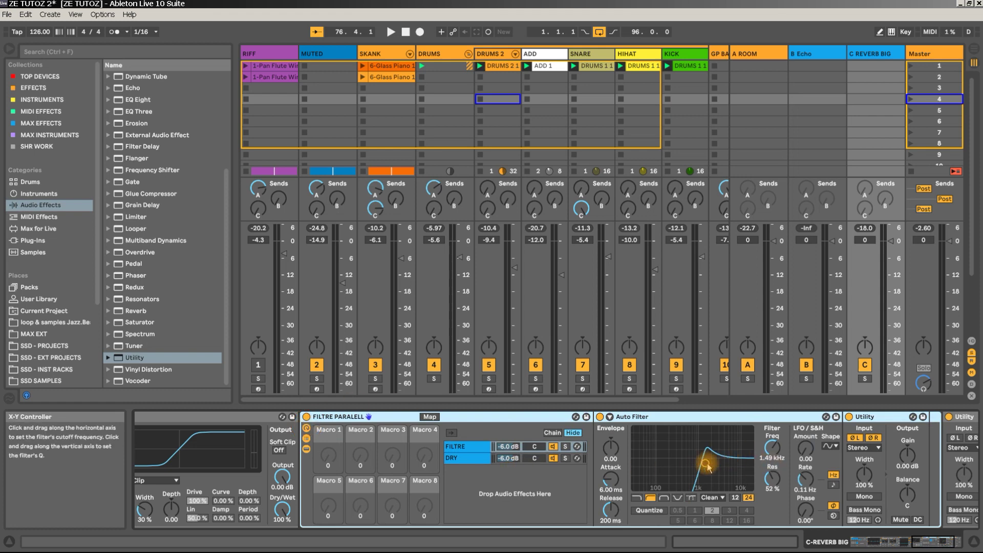
pyautogui.press('space')
pyautogui.moveTo(708, 467); pyautogui.dragTo(686, 464)
pyautogui.press('space')
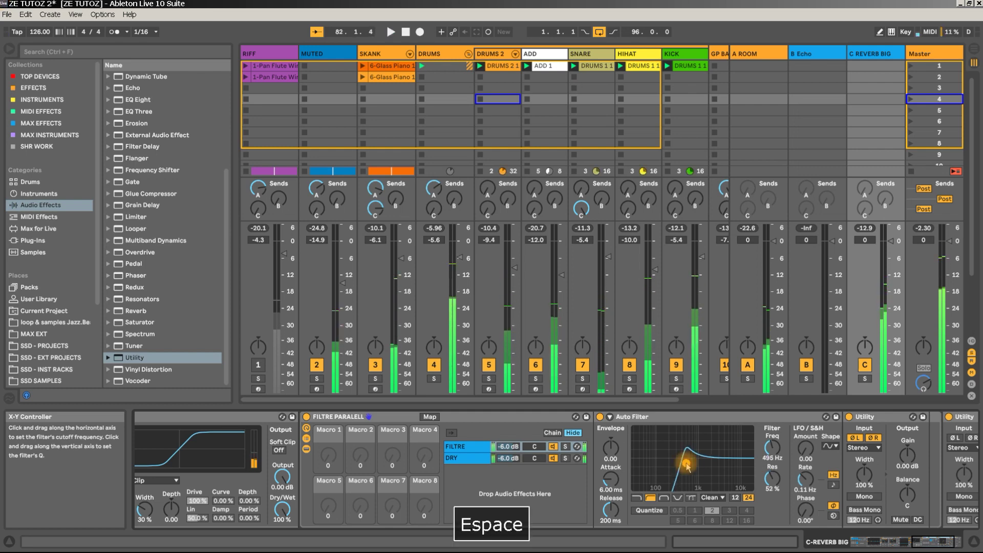
pyautogui.rightClick(774, 452)
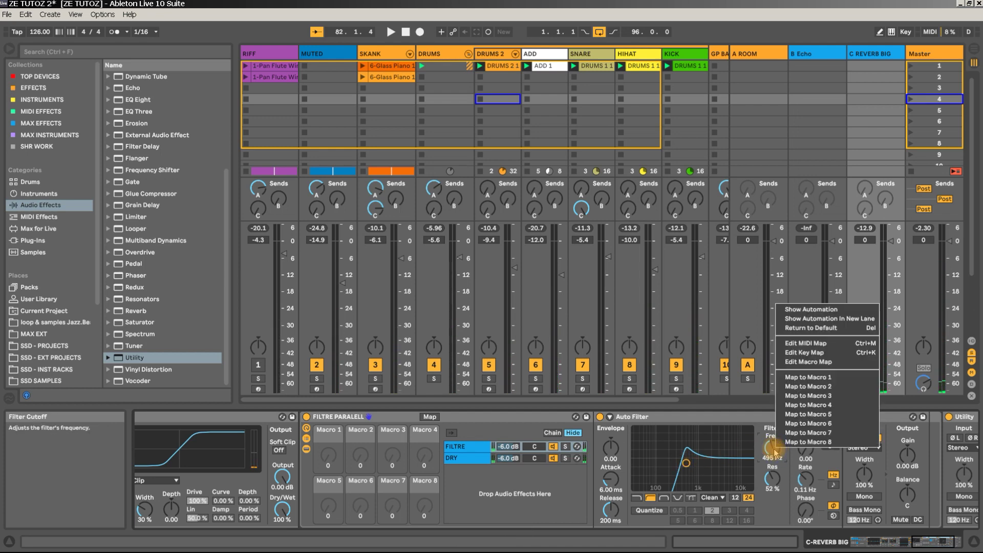
pyautogui.click(819, 374)
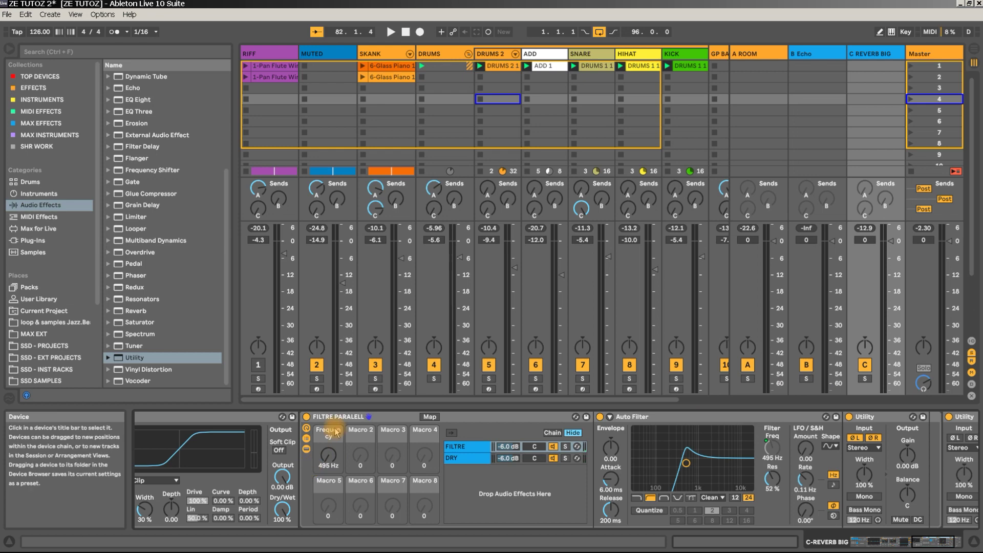
# - Rename the rack's first macro FREQ and color it green
pyautogui.hotkey('ctrl', 'r')
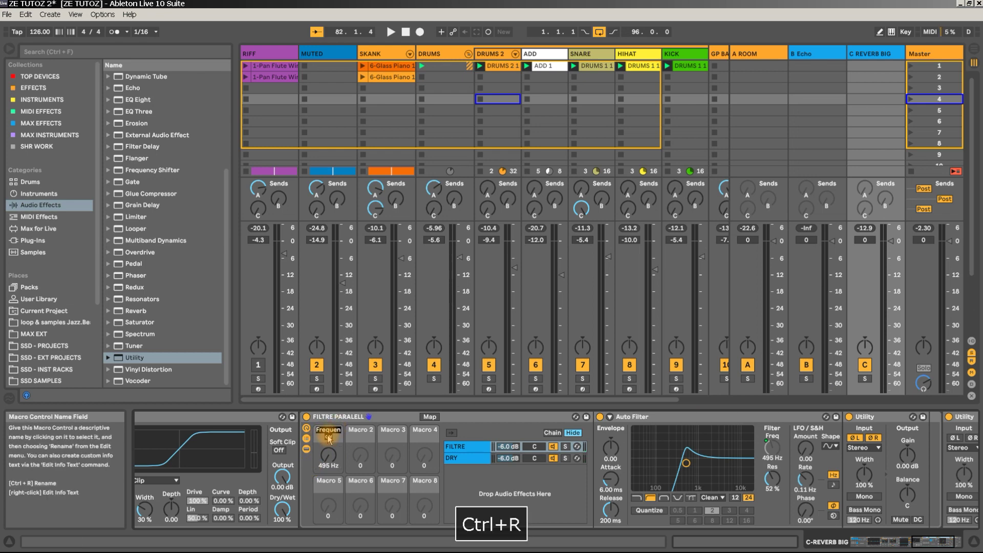
pyautogui.write('FRE')
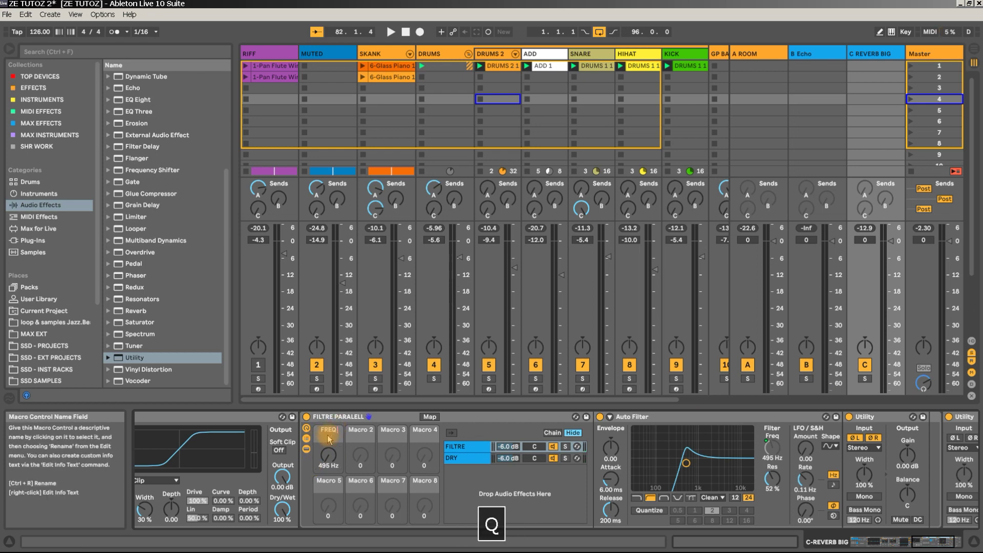
pyautogui.write('Q')
pyautogui.press('Return')
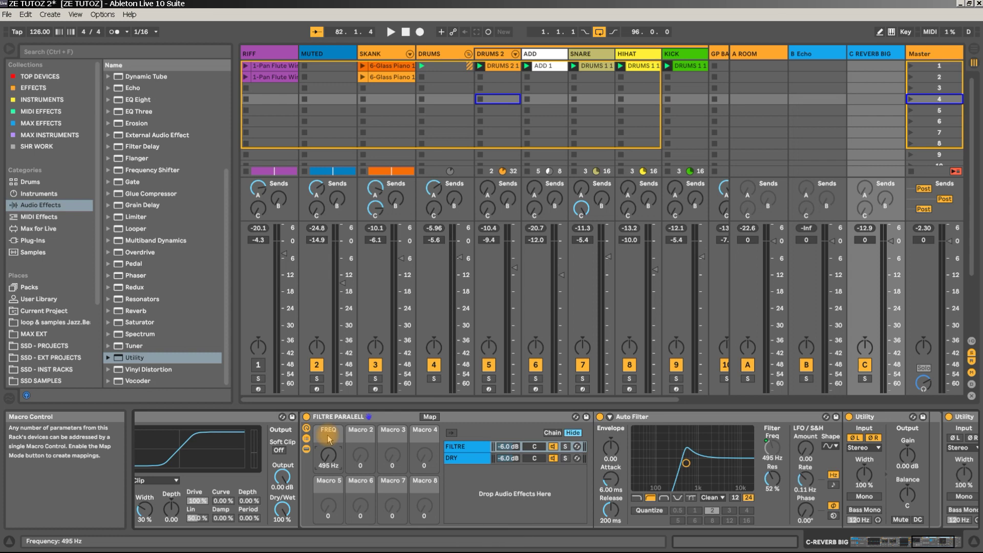
pyautogui.rightClick(329, 439)
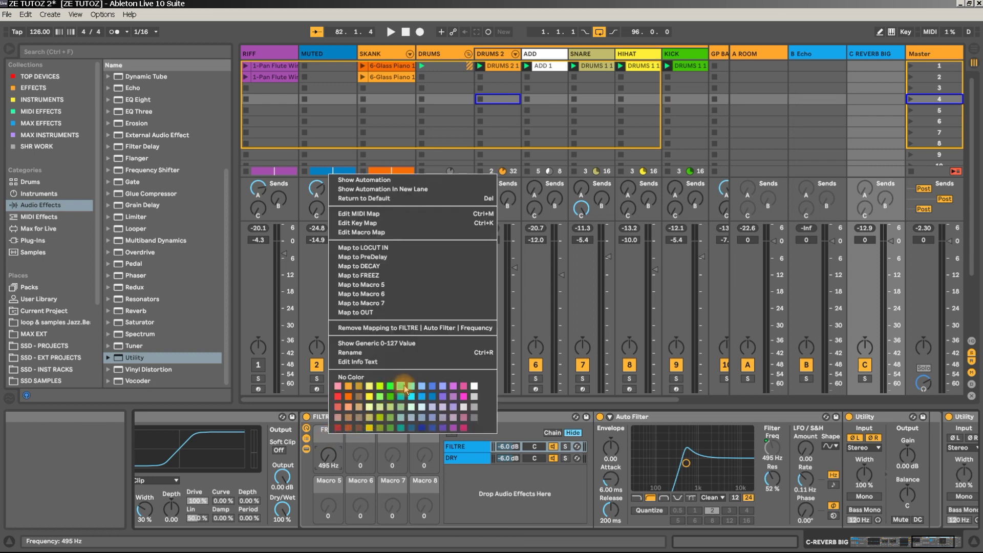
pyautogui.click(385, 398)
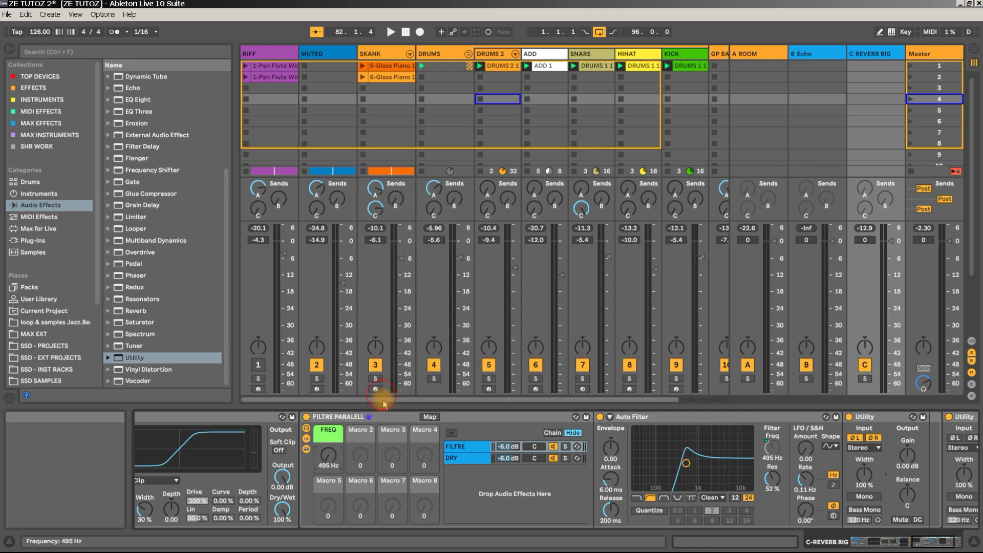
# - Test the FREQ macro during playback, sweeping it up to 6.59 kHz, and stop playback
pyautogui.press('space')
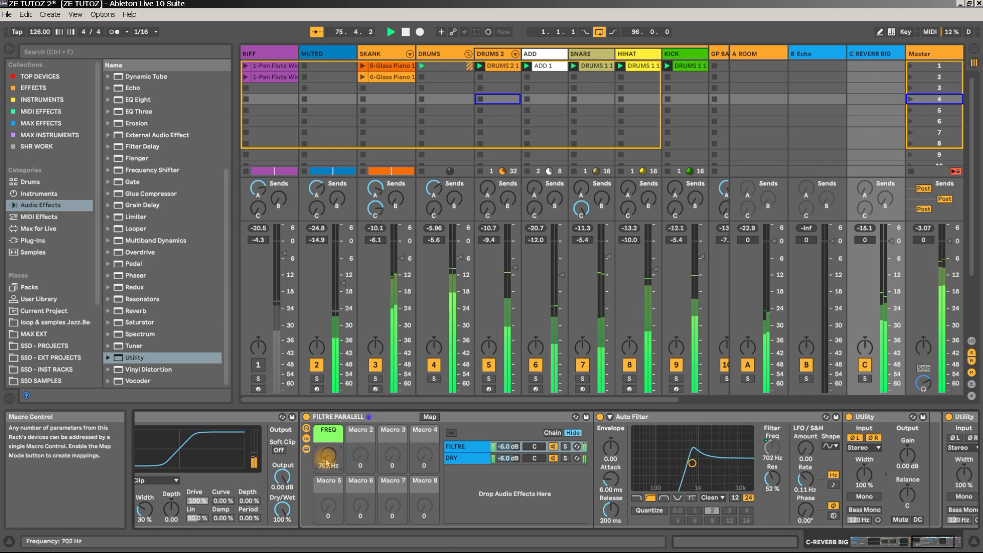
pyautogui.press('space')
pyautogui.moveTo(326, 459); pyautogui.dragTo(327, 438)
pyautogui.press('space')
pyautogui.press('space')
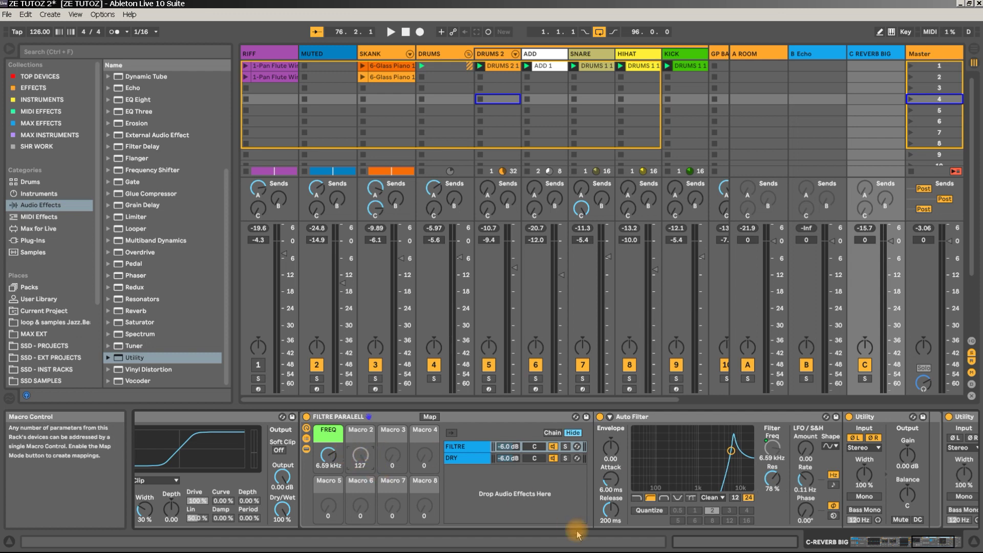
# - Raise the Auto Filter's resonance to 90 % and map it to Macro 2, coloring that macro green
pyautogui.rightClick(776, 484)
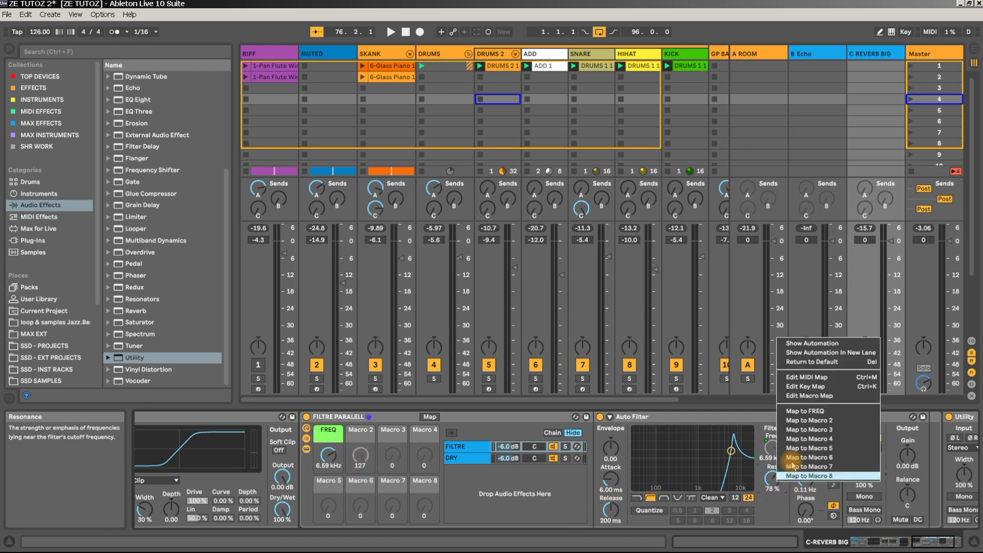
pyautogui.click(780, 514)
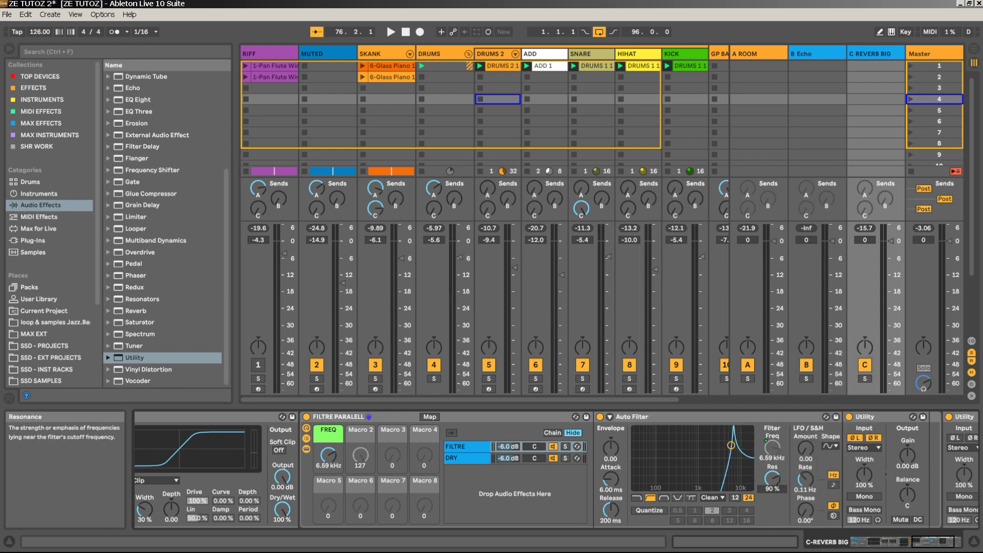
pyautogui.rightClick(775, 484)
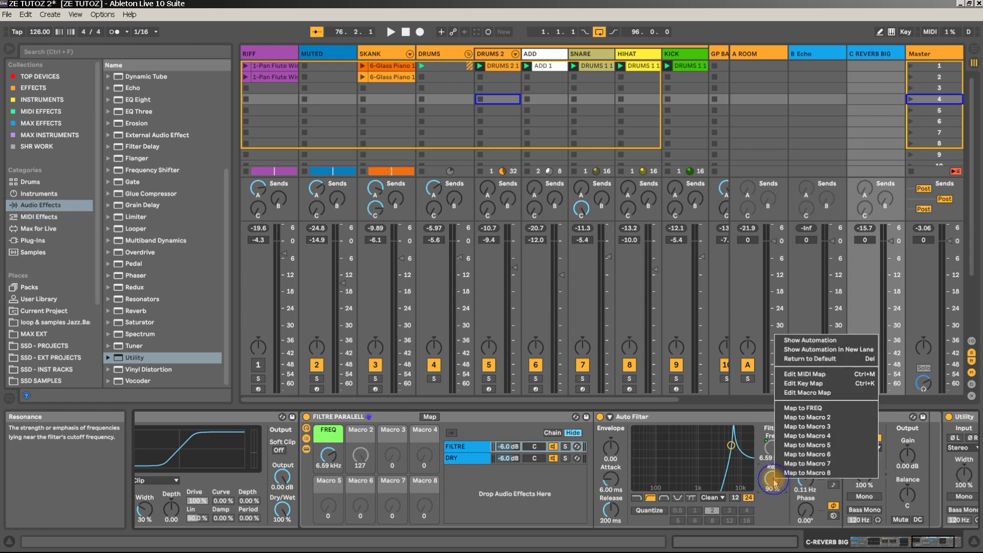
pyautogui.click(807, 418)
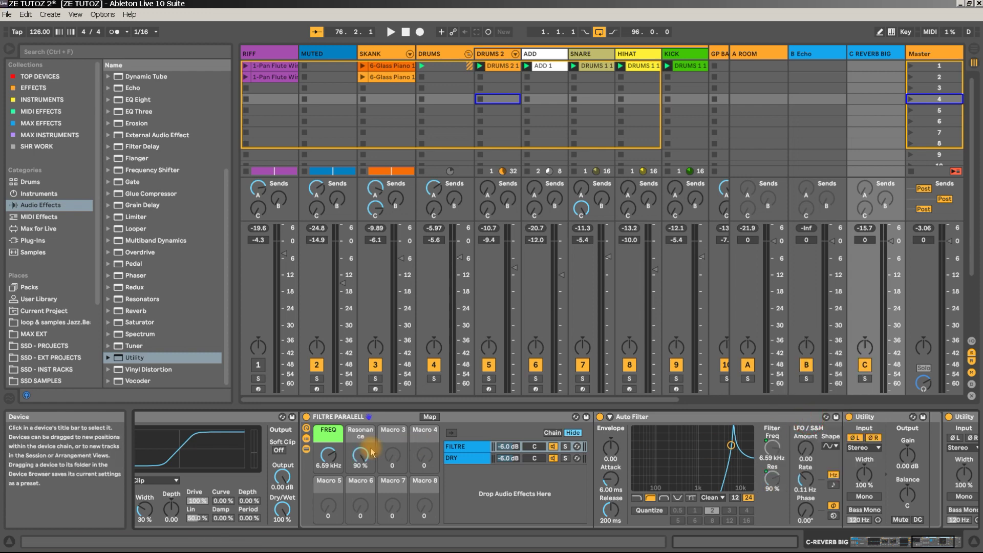
pyautogui.rightClick(357, 439)
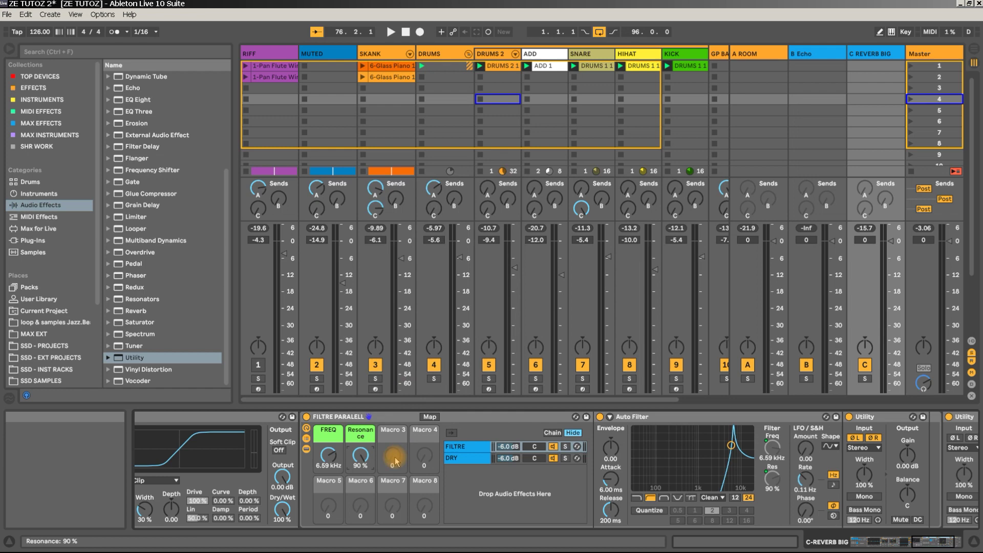
pyautogui.click(410, 397)
# - Start playback, turn down the SNARE track's send to REVERB BIG, and raise the DRUMS track's send to -1.0 dB
pyautogui.press('space')
pyautogui.click(581, 207)
pyautogui.moveTo(581, 207); pyautogui.dragTo(580, 214)
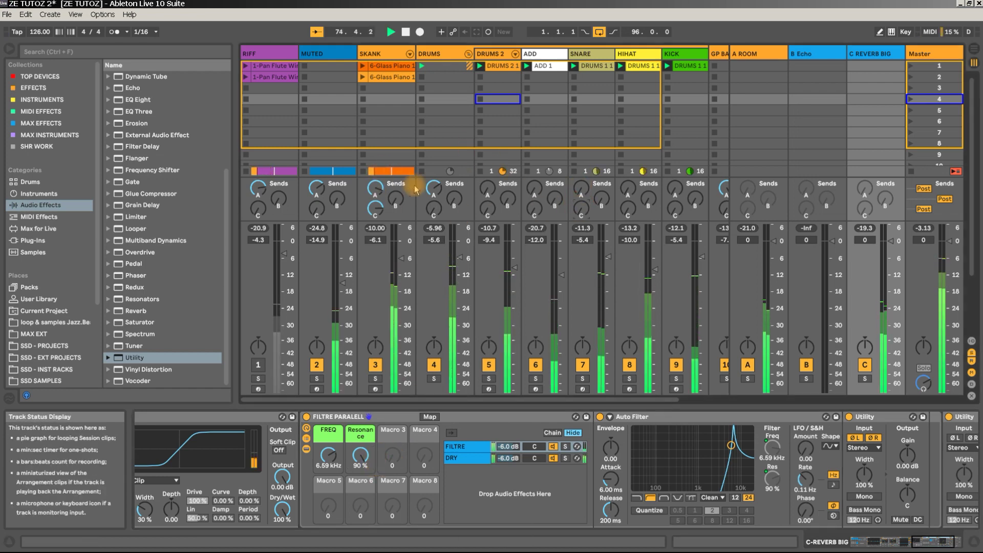
pyautogui.moveTo(433, 208); pyautogui.dragTo(434, 195)
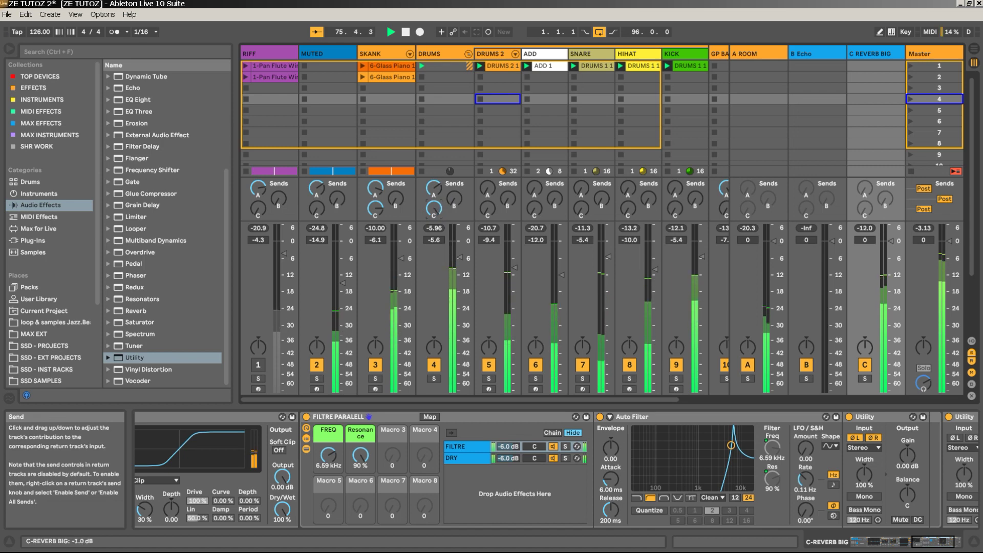
# - Test the FREQ and Resonance macros during playback, ending at 4.52 kHz and 54 %, and stop playback
pyautogui.moveTo(361, 454); pyautogui.dragTo(328, 467)
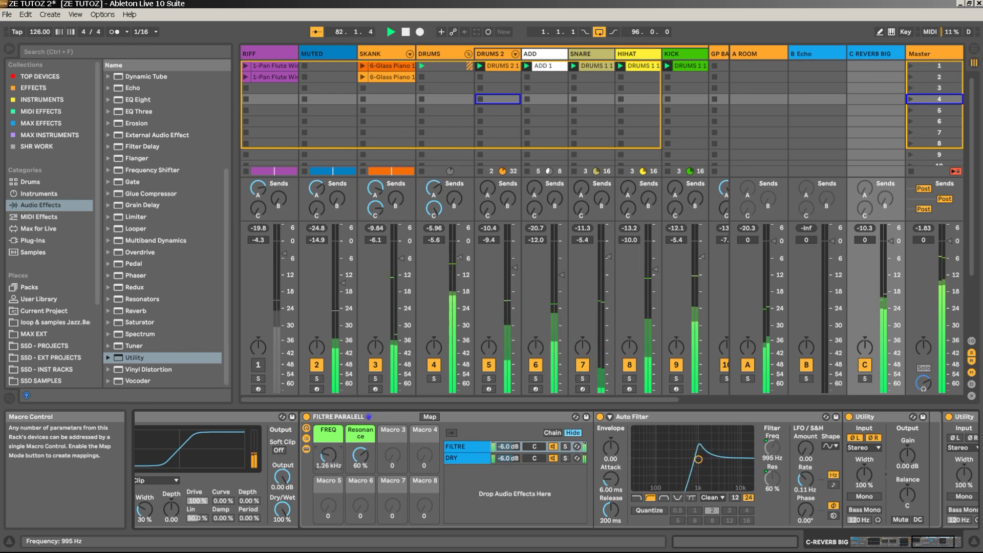
pyautogui.moveTo(328, 468); pyautogui.dragTo(328, 470)
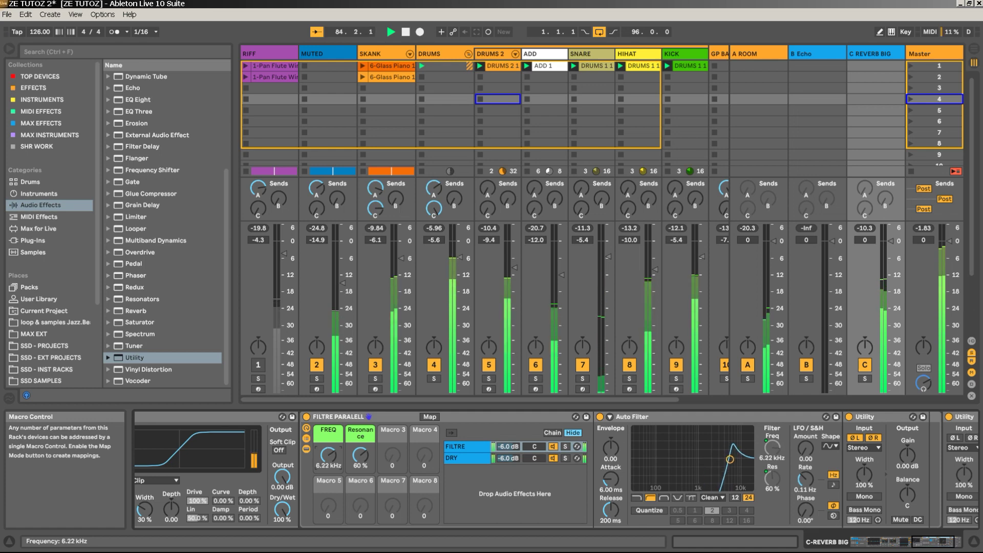
pyautogui.moveTo(328, 470); pyautogui.dragTo(328, 476)
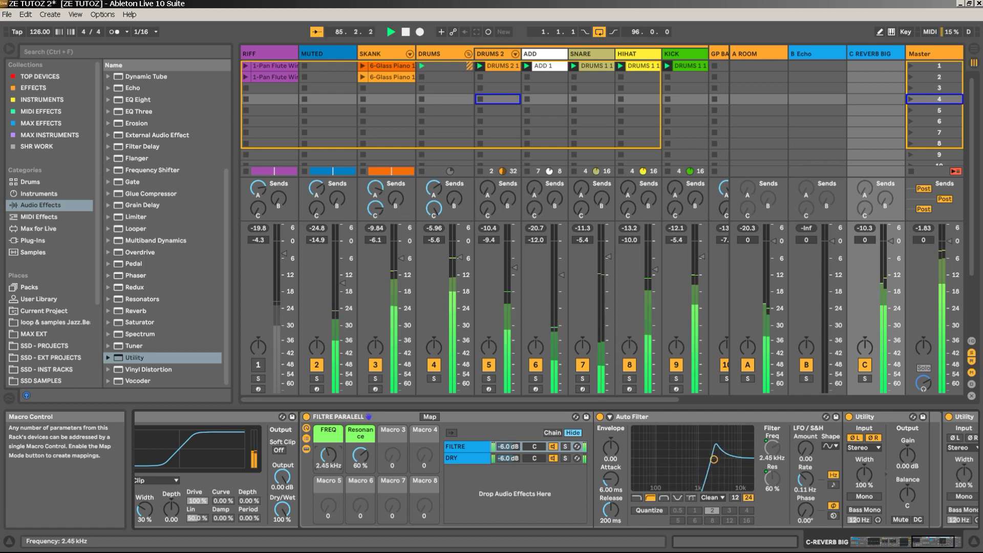
pyautogui.moveTo(328, 470); pyautogui.dragTo(364, 461)
pyautogui.press('space')
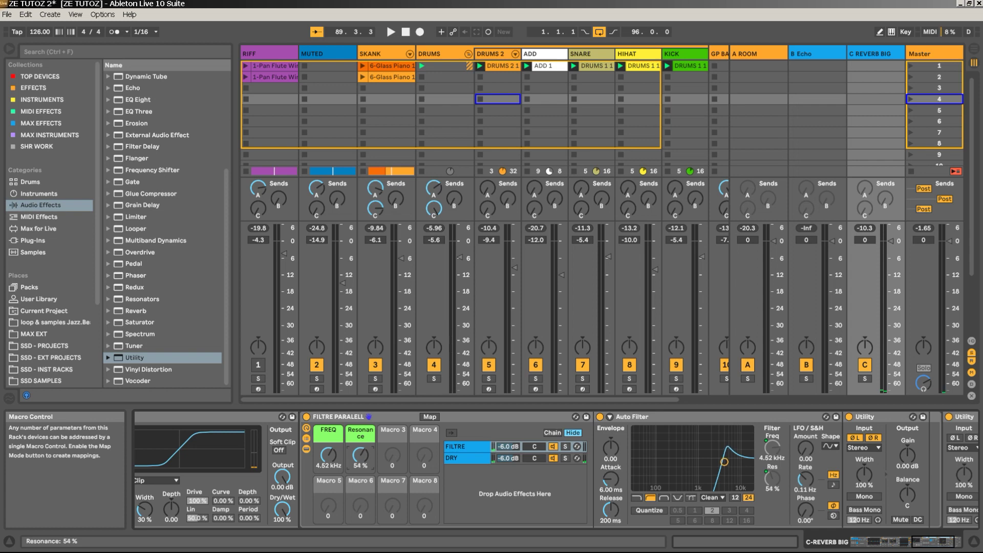
# - Set the resonance to 50 % and sweep FREQ from about 3 kHz up to 12.1 kHz during playback
pyautogui.moveTo(334, 466); pyautogui.dragTo(321, 474)
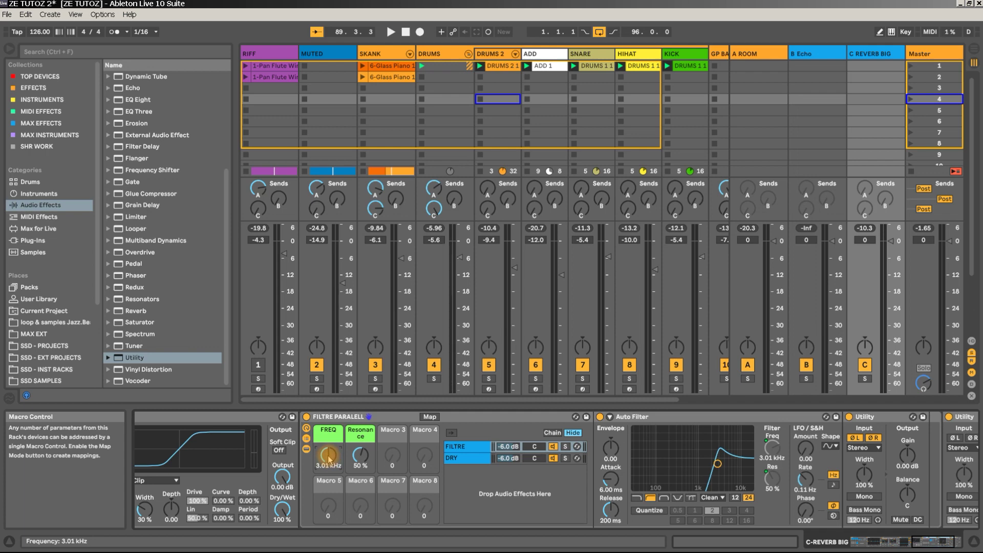
pyautogui.press('space')
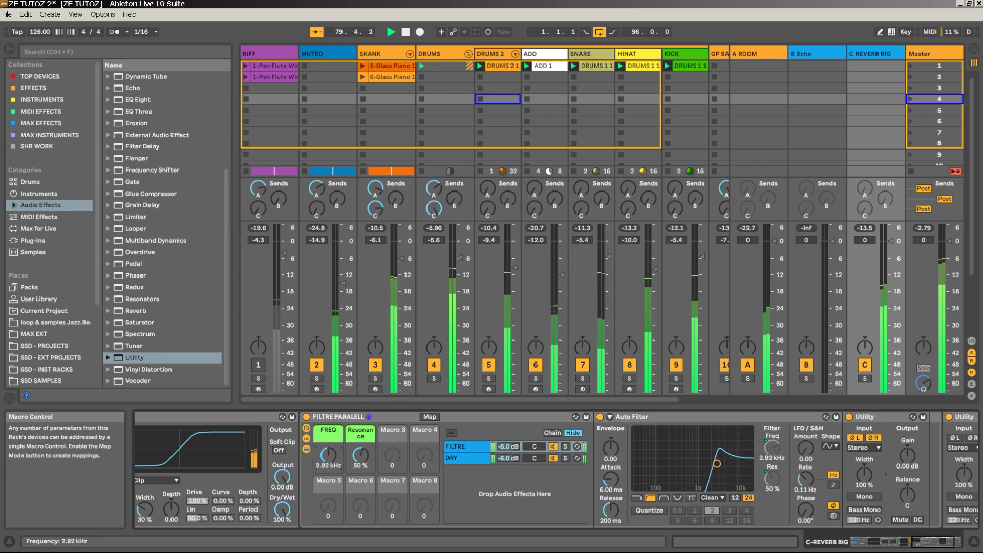
pyautogui.press('space')
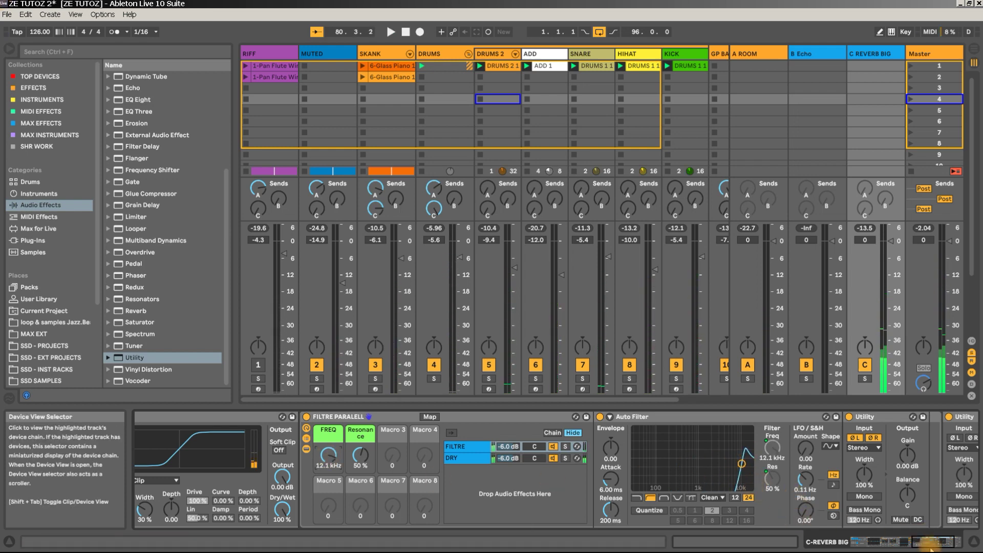
# - Add an EQ Eight before the last Utility on REVERB BIG and lower its band 7 to -4.34 dB, auditioning it in playback
pyautogui.click(942, 544)
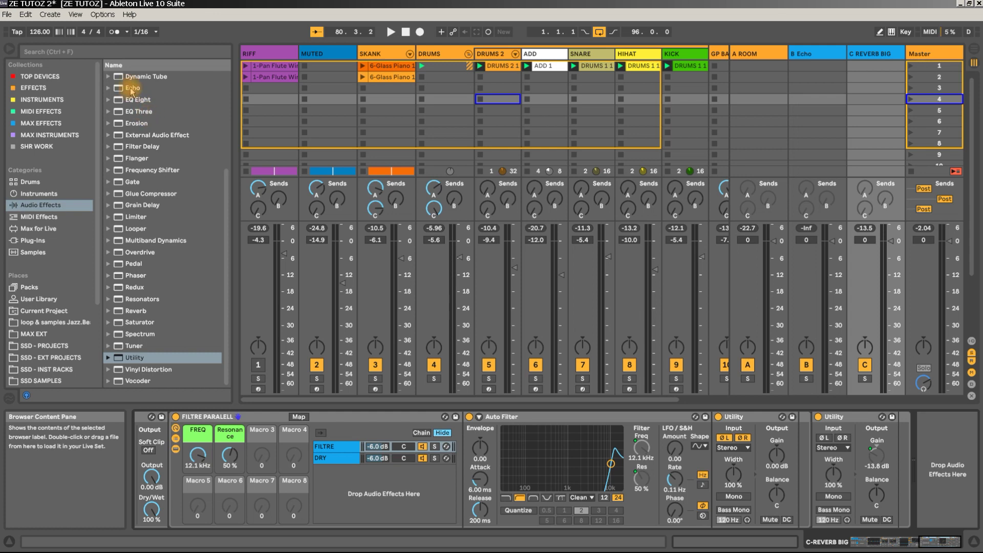
pyautogui.moveTo(149, 105); pyautogui.dragTo(812, 453)
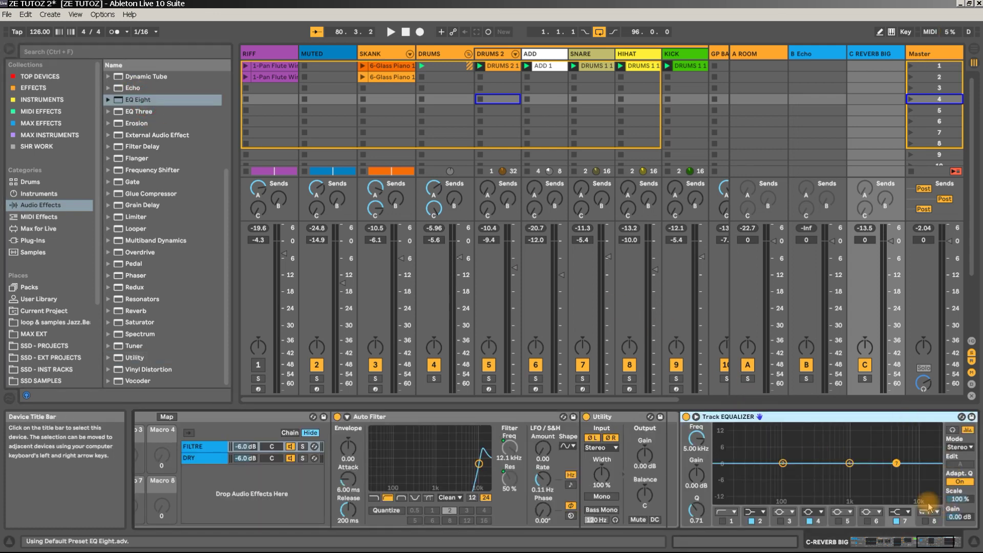
pyautogui.moveTo(896, 464); pyautogui.dragTo(896, 474)
pyautogui.press('space')
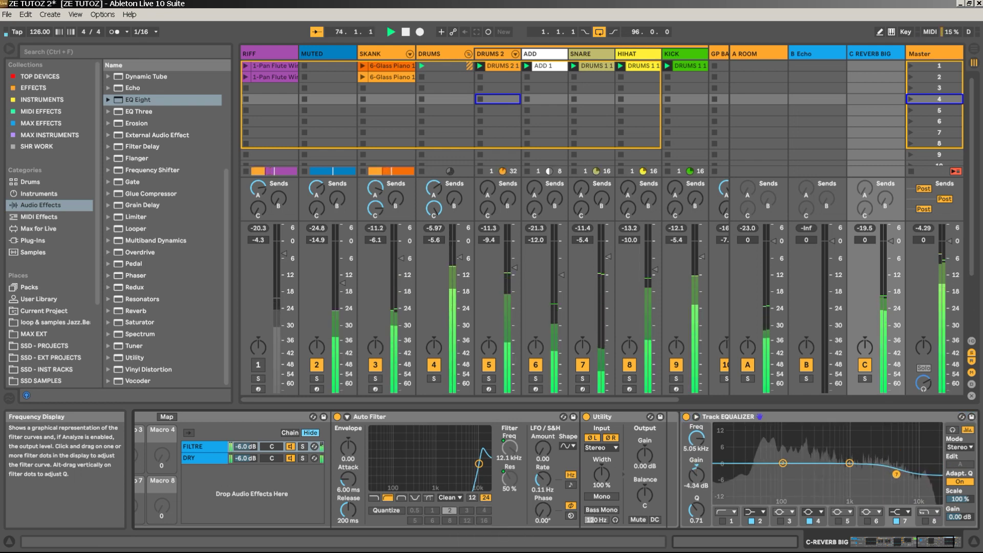
pyautogui.press('space')
# - Enable the new EQ's band 8 as a high cut and move band 7 to 3.37 kHz at -4.83 dB
pyautogui.click(929, 511)
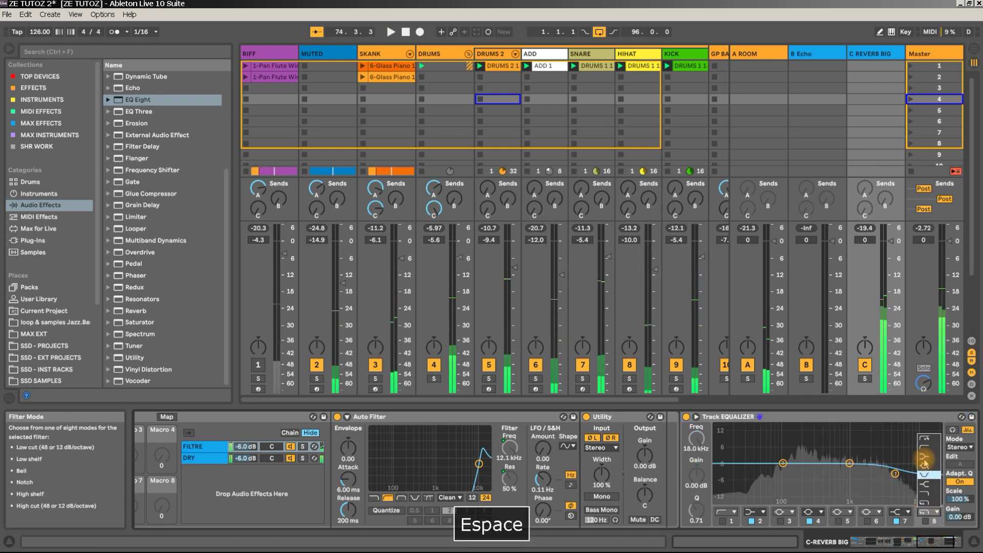
pyautogui.click(929, 511)
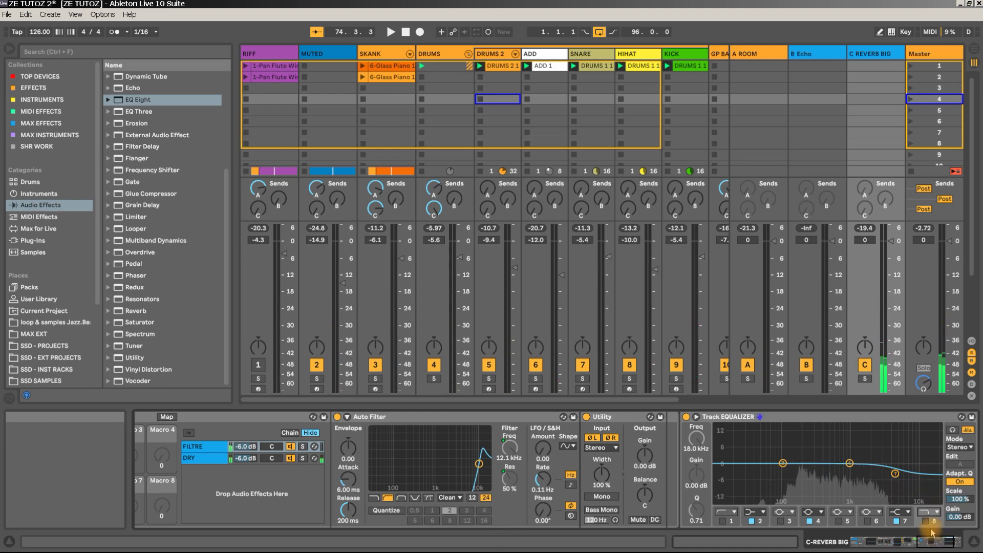
pyautogui.click(934, 474)
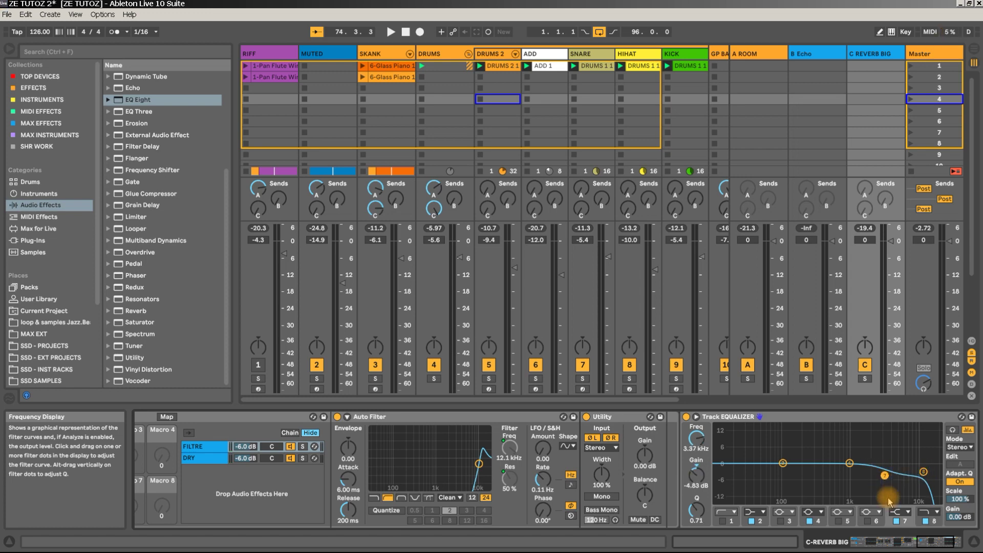
# - Play the song with the new EQ and set the REVERB BIG rack's LOCUT IN macro to 162 Hz
pyautogui.click(892, 544)
pyautogui.moveTo(892, 546); pyautogui.dragTo(944, 547)
pyautogui.press('space')
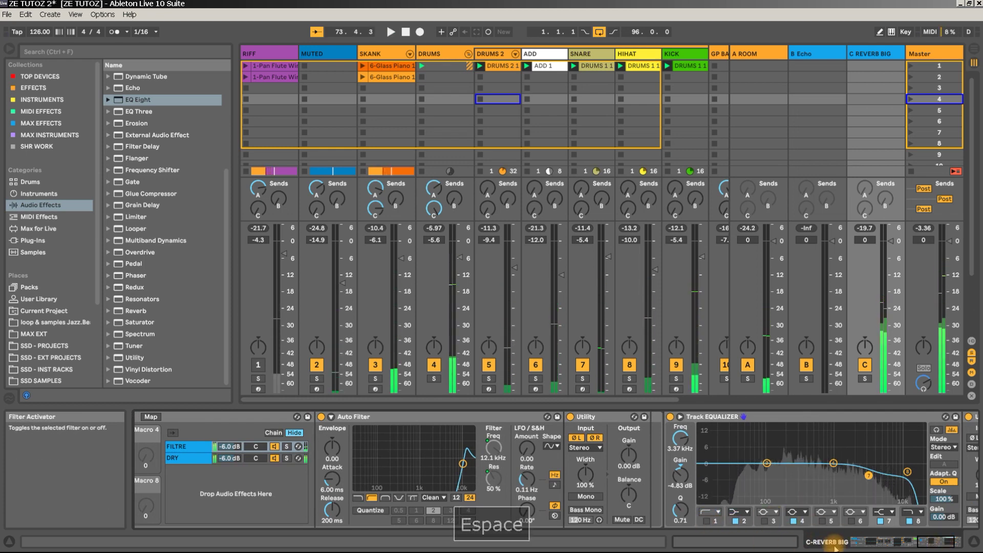
pyautogui.press('space')
pyautogui.click(862, 547)
pyautogui.moveTo(861, 547); pyautogui.dragTo(852, 546)
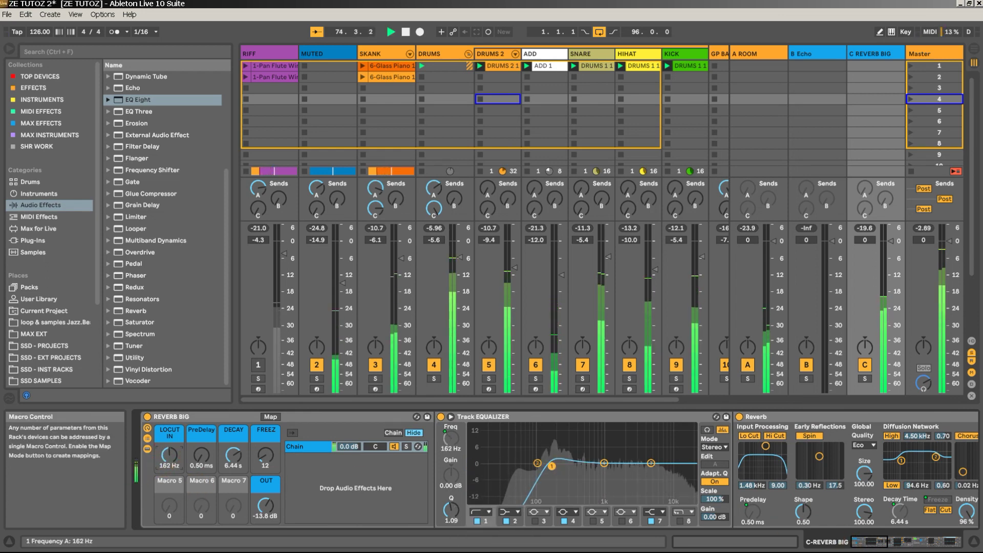
pyautogui.press('space')
# - Tune the last EQ's band 8 high cut to 12.6 kHz with a Q of 0.82 during playback
pyautogui.moveTo(870, 542); pyautogui.dragTo(960, 532)
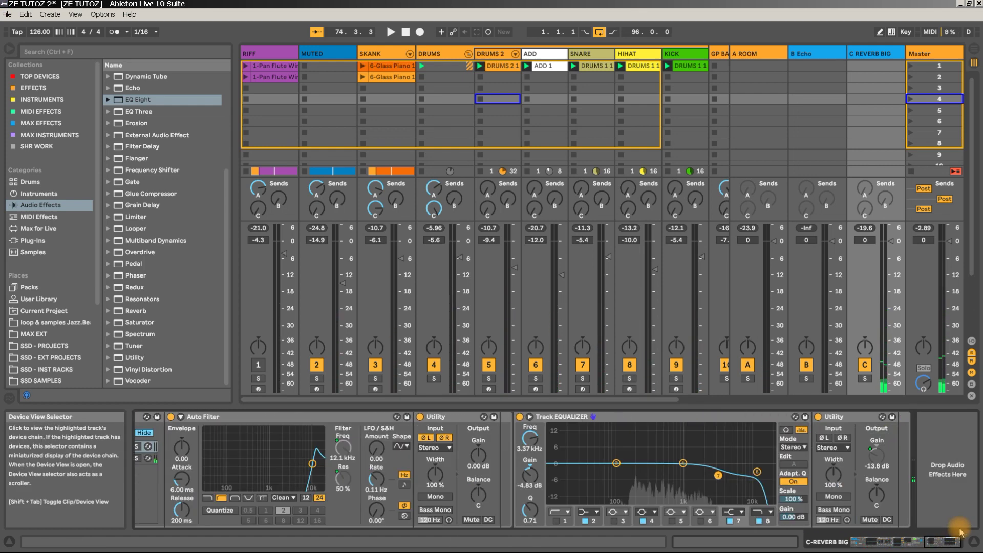
pyautogui.press('space')
pyautogui.moveTo(757, 471)
pyautogui.mouseDown()
pyautogui.moveTo(756, 456)
pyautogui.moveTo(756, 466)
pyautogui.moveTo(718, 472)
pyautogui.moveTo(756, 470)
pyautogui.mouseUp()
pyautogui.press('space')
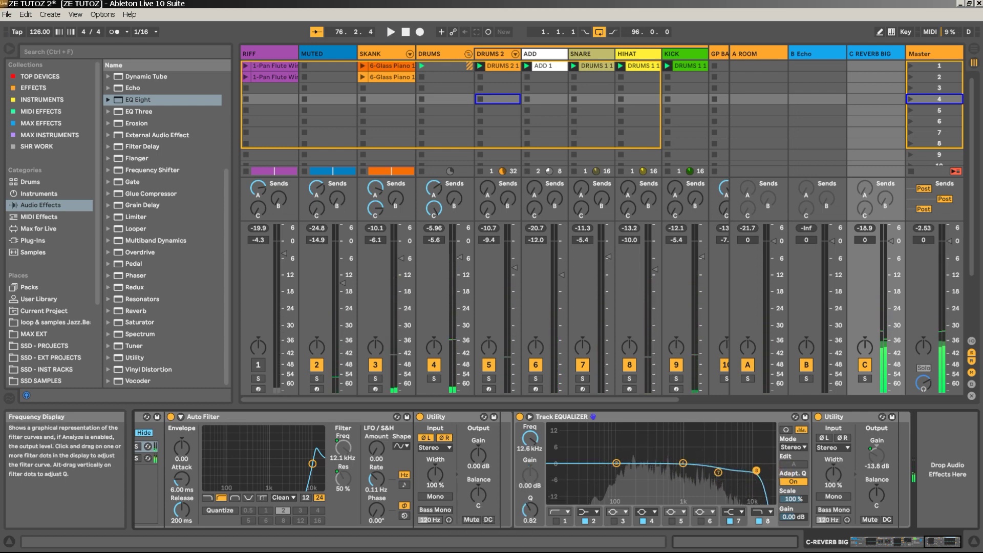
# - Rename the FILTRE PARALELL rack's Resonance macro RES
pyautogui.moveTo(935, 546); pyautogui.dragTo(829, 533)
pyautogui.click(457, 434)
pyautogui.hotkey('ctrl', 'r')
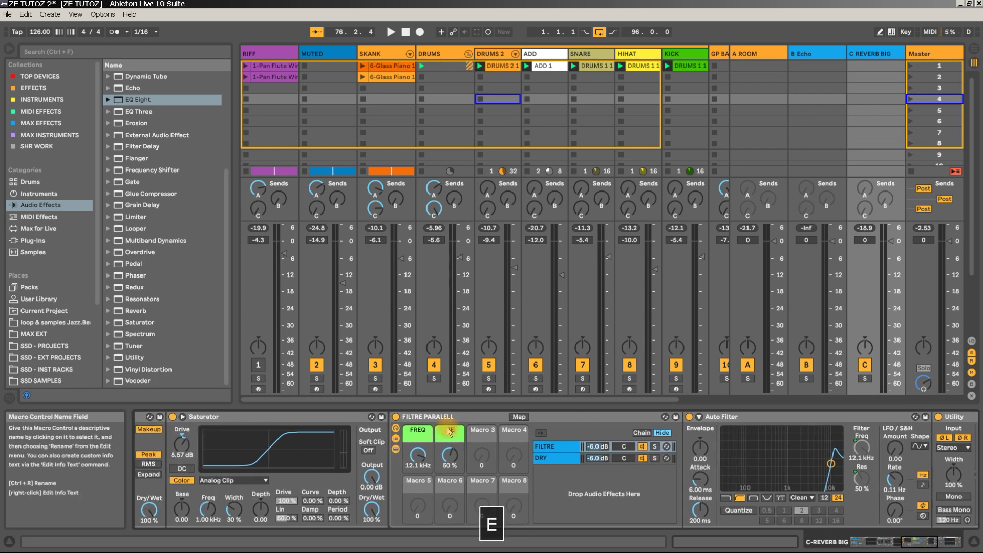
pyautogui.press('Return')
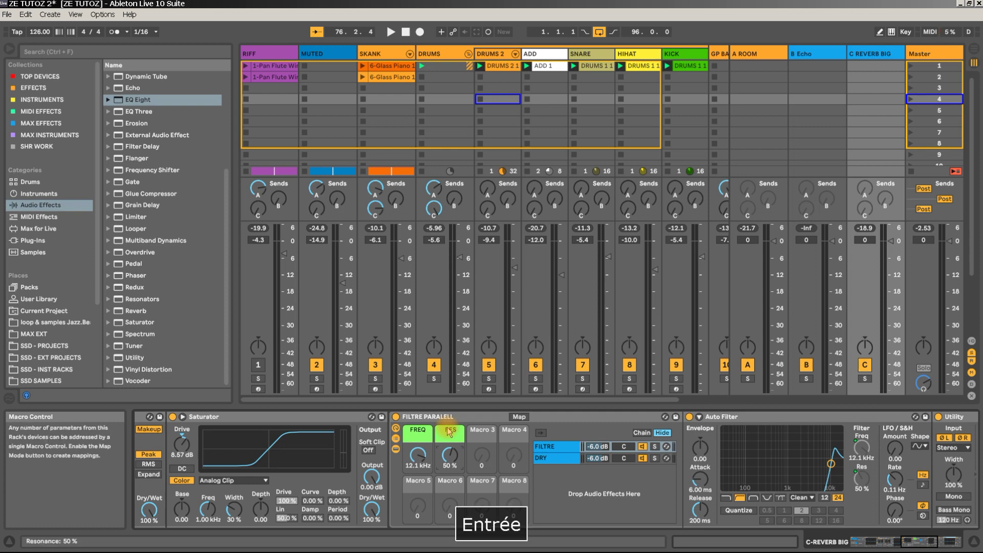
# - Lower the FILTRE PARALELL rack's FREQ macro to 495 Hz and its RES macro to 0.0 %
pyautogui.moveTo(940, 547); pyautogui.dragTo(926, 545)
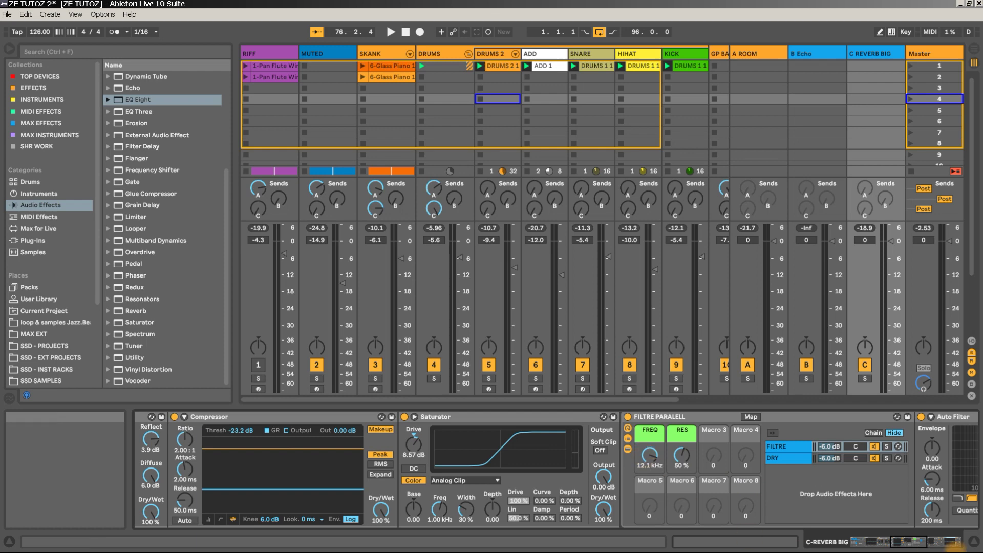
pyautogui.moveTo(905, 546)
pyautogui.mouseDown()
pyautogui.moveTo(864, 546)
pyautogui.moveTo(911, 544)
pyautogui.mouseUp()
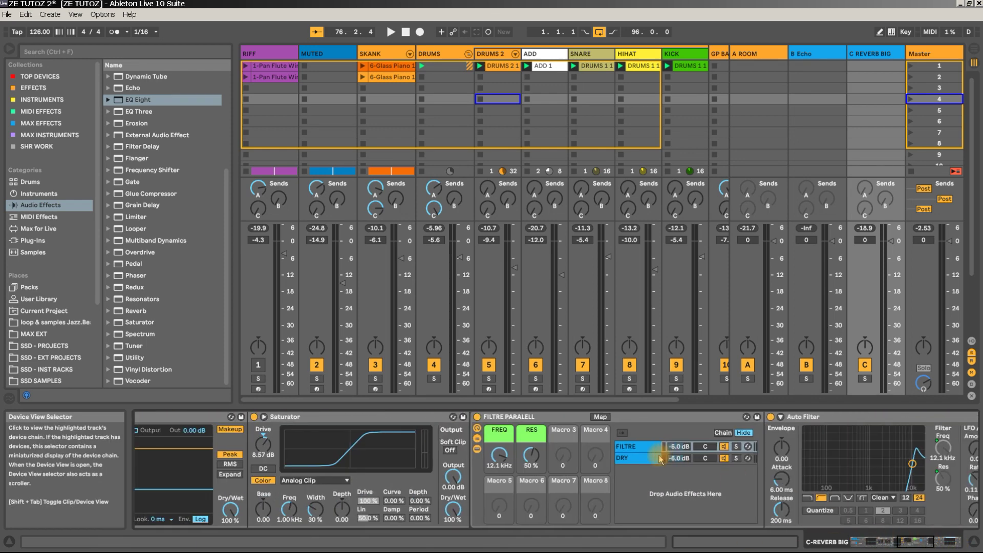
pyautogui.moveTo(512, 456); pyautogui.dragTo(500, 457)
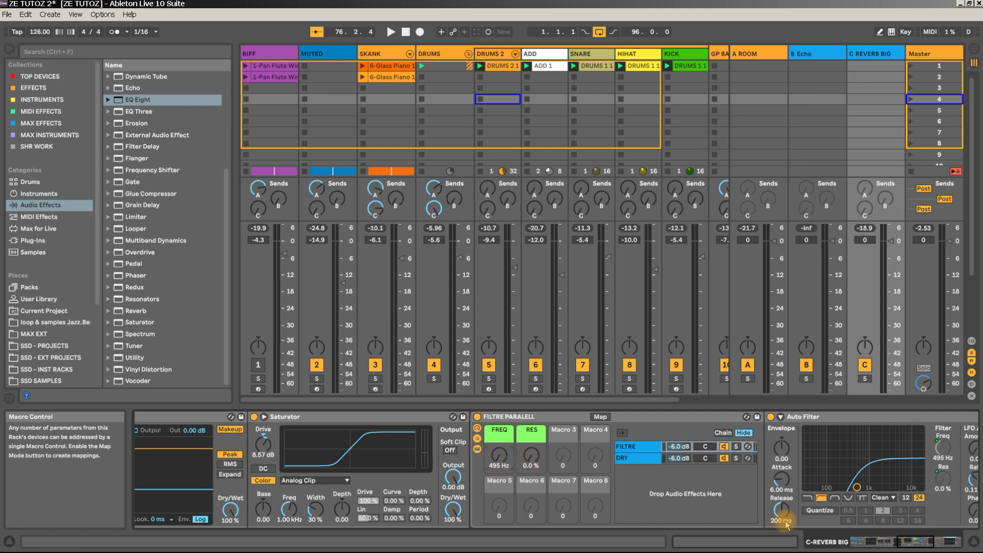
pyautogui.rightClick(495, 457)
pyautogui.press('Escape')
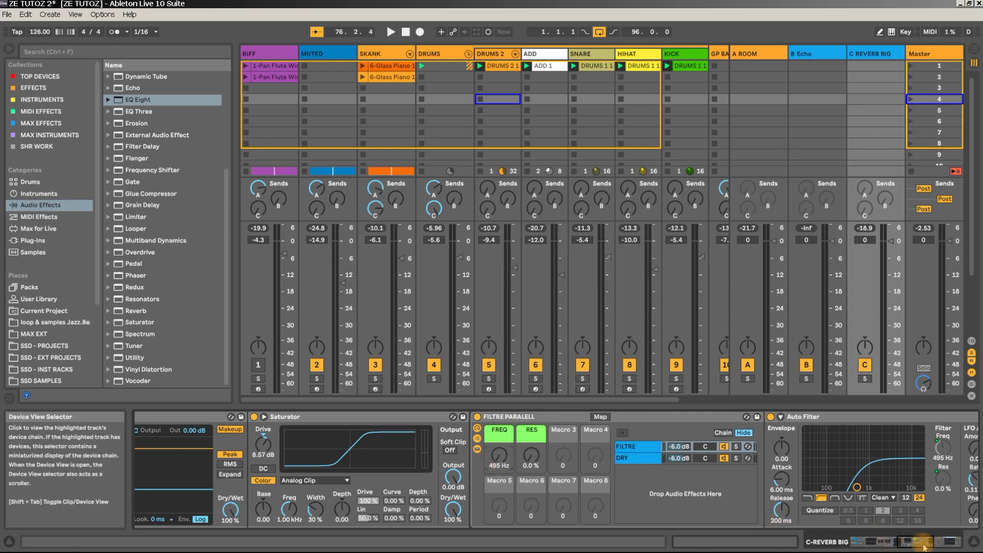
# - Map the FREQ and RES macros to the outer REVERB BIG rack's Macro 5 and Macro 6
pyautogui.click(855, 545)
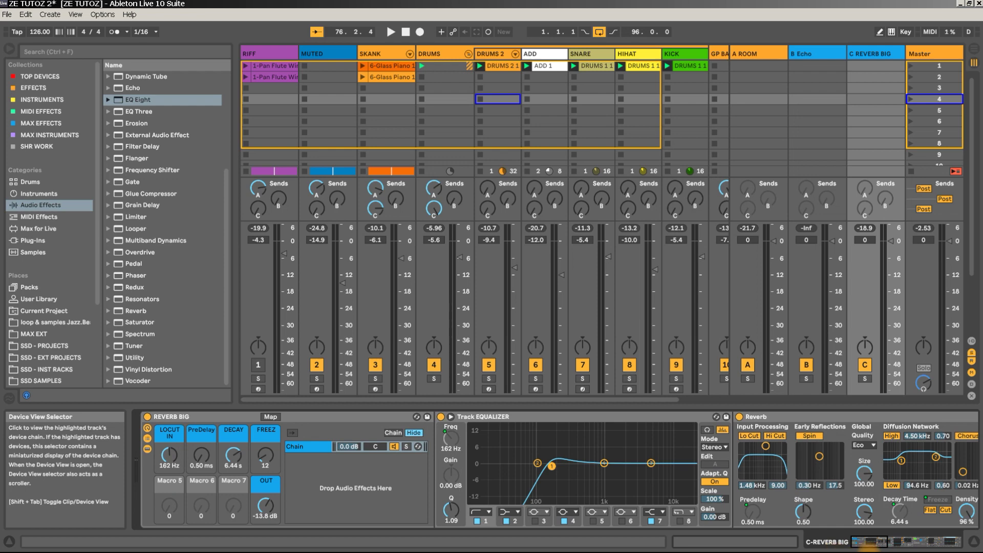
pyautogui.moveTo(870, 546); pyautogui.dragTo(934, 547)
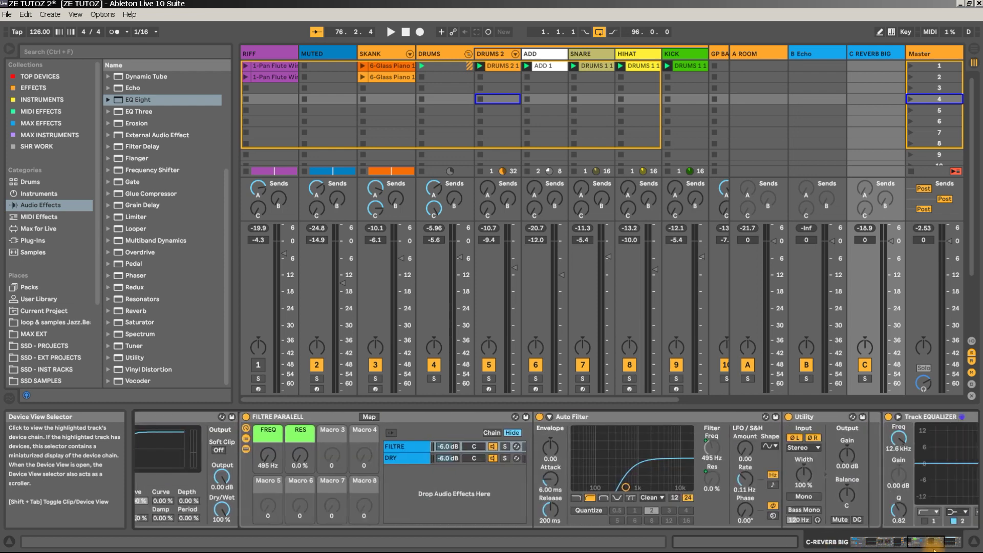
pyautogui.rightClick(268, 454)
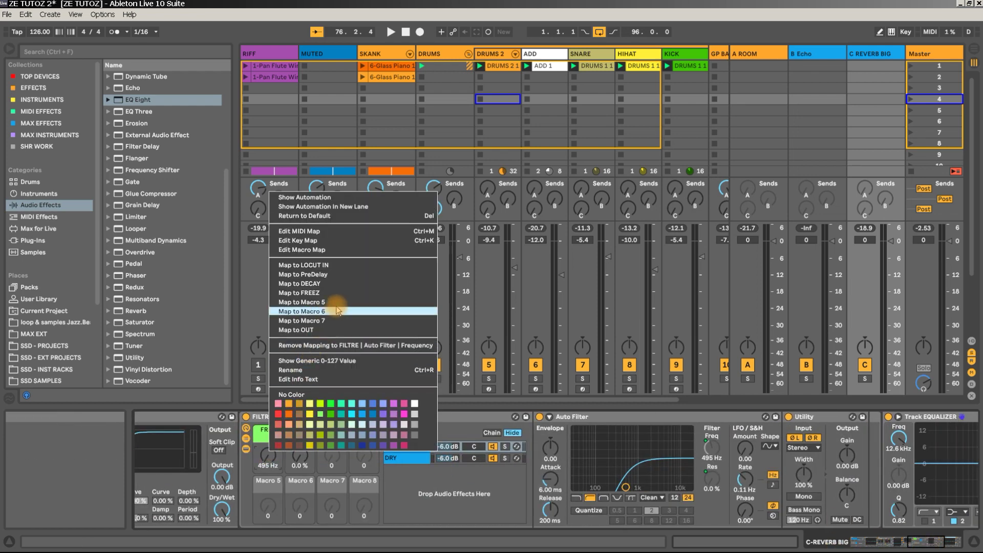
pyautogui.click(329, 284)
pyautogui.rightClick(300, 432)
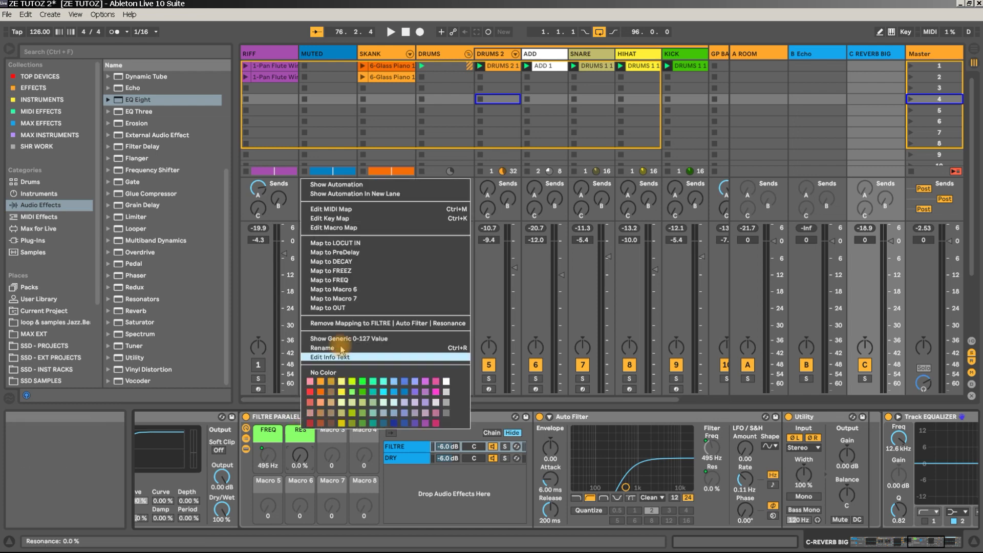
pyautogui.click(350, 289)
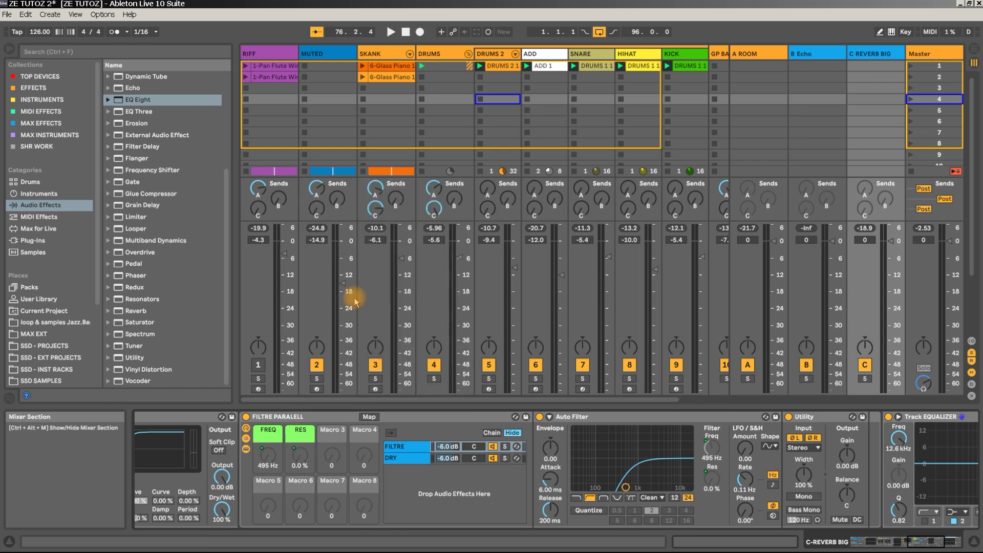
# - Colour the outer REVERB BIG rack's FREQ and RES macros blue to match the other named macros
pyautogui.moveTo(932, 545); pyautogui.dragTo(855, 544)
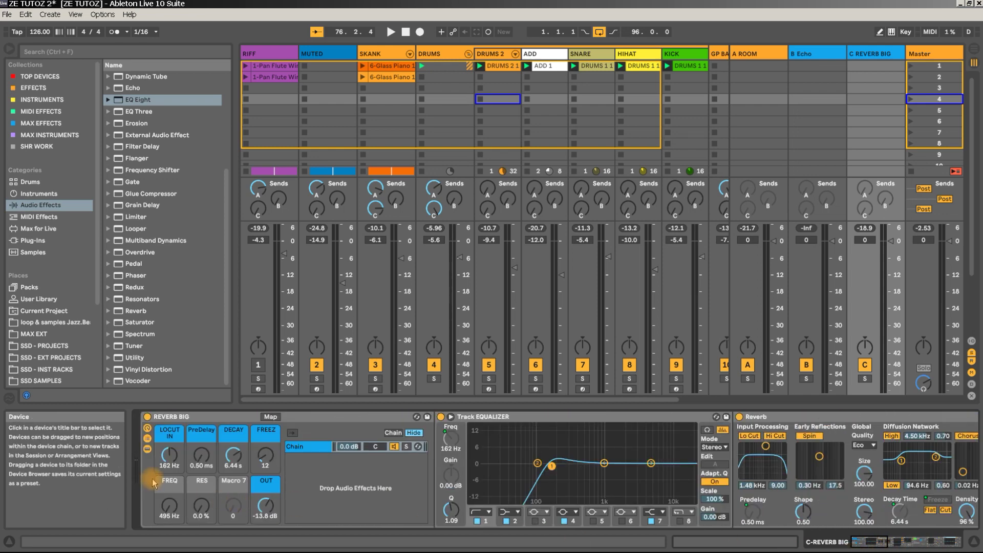
pyautogui.rightClick(169, 484)
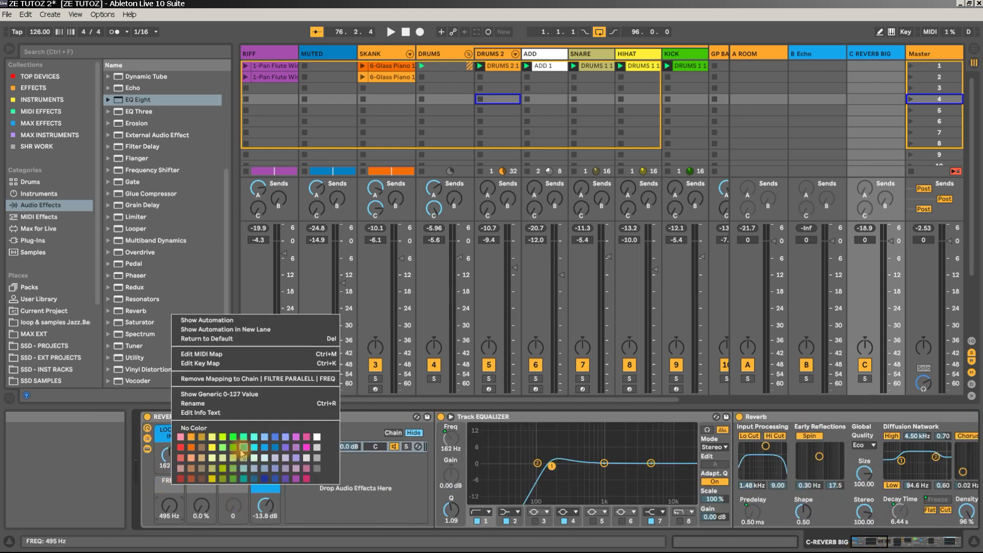
pyautogui.rightClick(205, 484)
pyautogui.rightClick(204, 484)
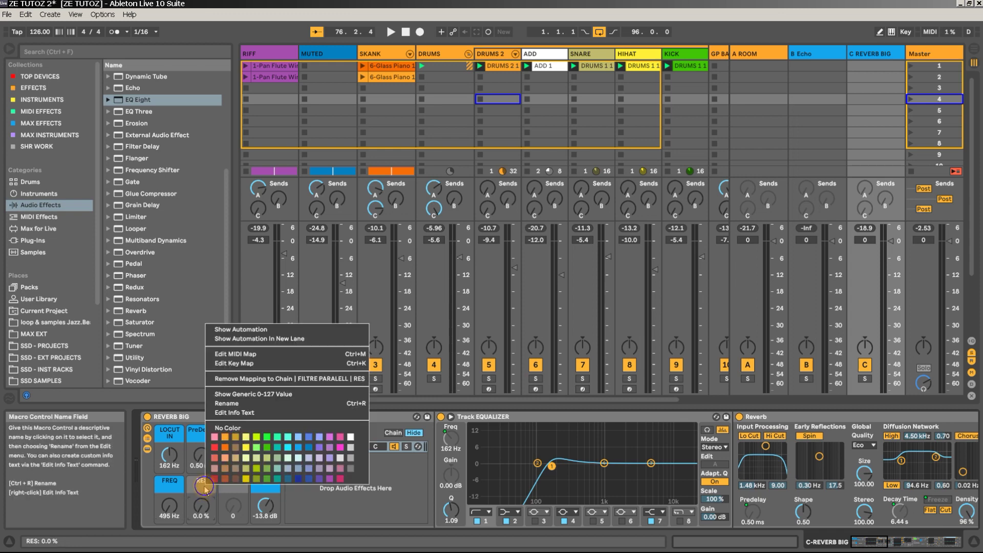
pyautogui.press('Escape')
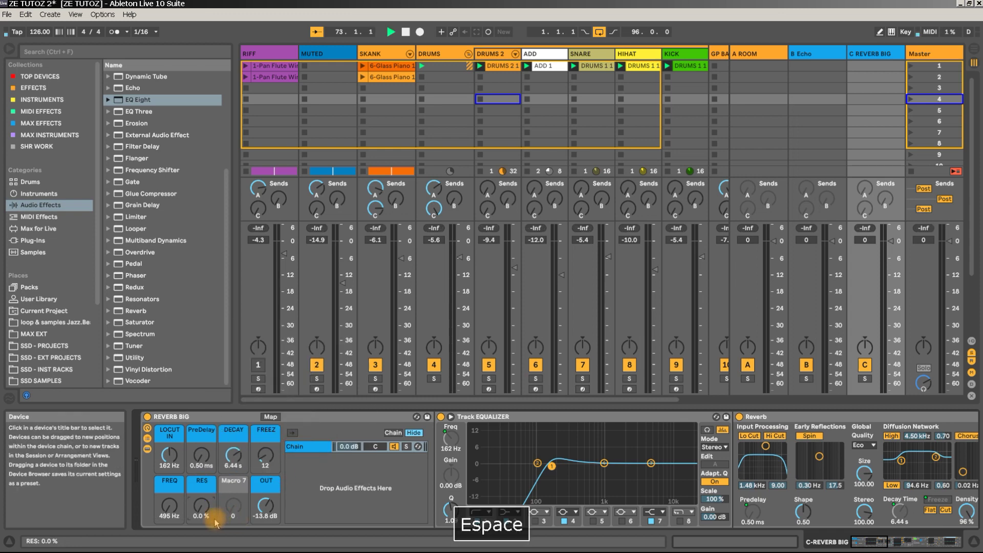
# - Set the REVERB BIG rack's RES macro to 52 % and its FREQ macro to 1.18 kHz during playback
pyautogui.press('space')
pyautogui.moveTo(170, 507); pyautogui.dragTo(170, 474)
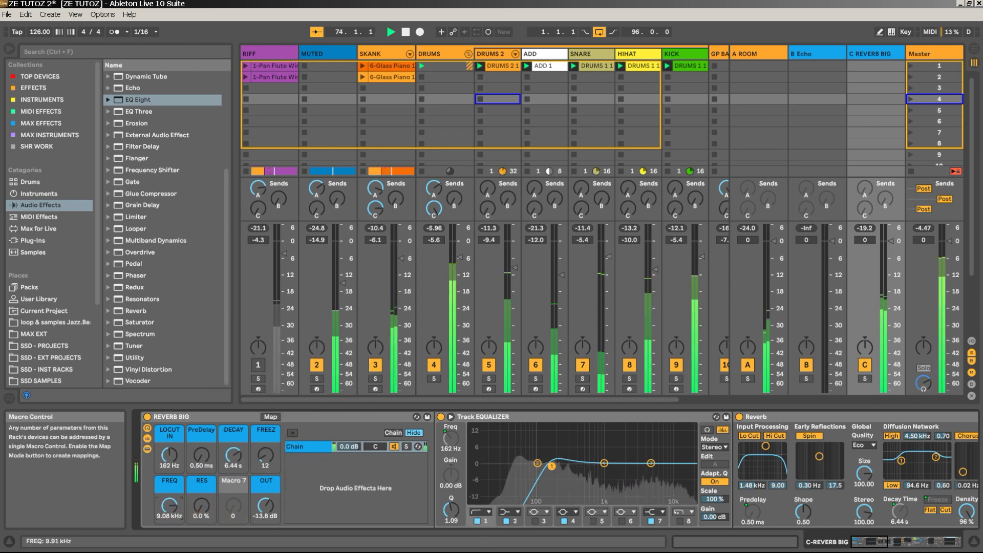
pyautogui.moveTo(169, 507)
pyautogui.mouseDown()
pyautogui.moveTo(177, 514)
pyautogui.moveTo(201, 494)
pyautogui.moveTo(169, 504)
pyautogui.moveTo(170, 494)
pyautogui.moveTo(169, 517)
pyautogui.moveTo(169, 504)
pyautogui.mouseUp()
pyautogui.press('space')
pyautogui.press('space')
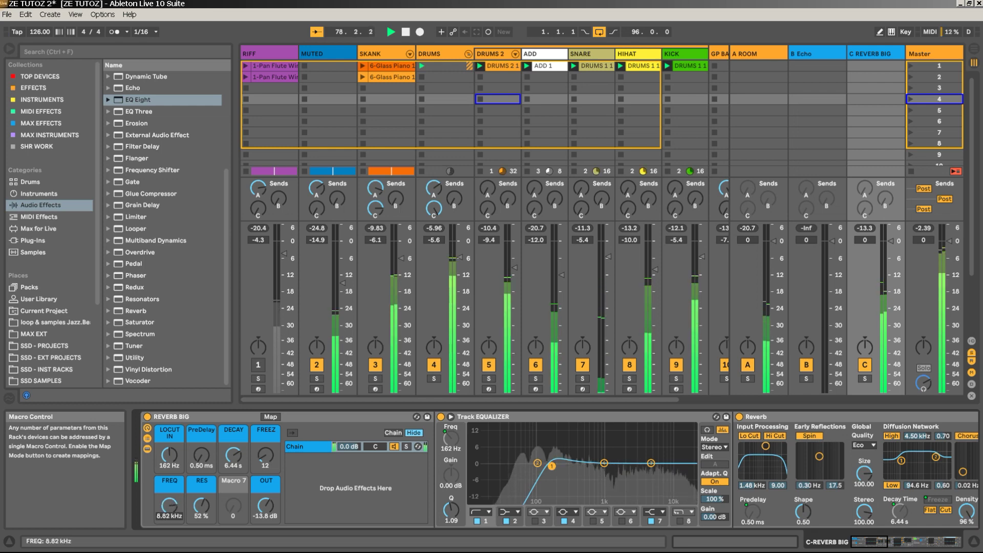
pyautogui.moveTo(170, 505); pyautogui.dragTo(170, 519)
pyautogui.press('space')
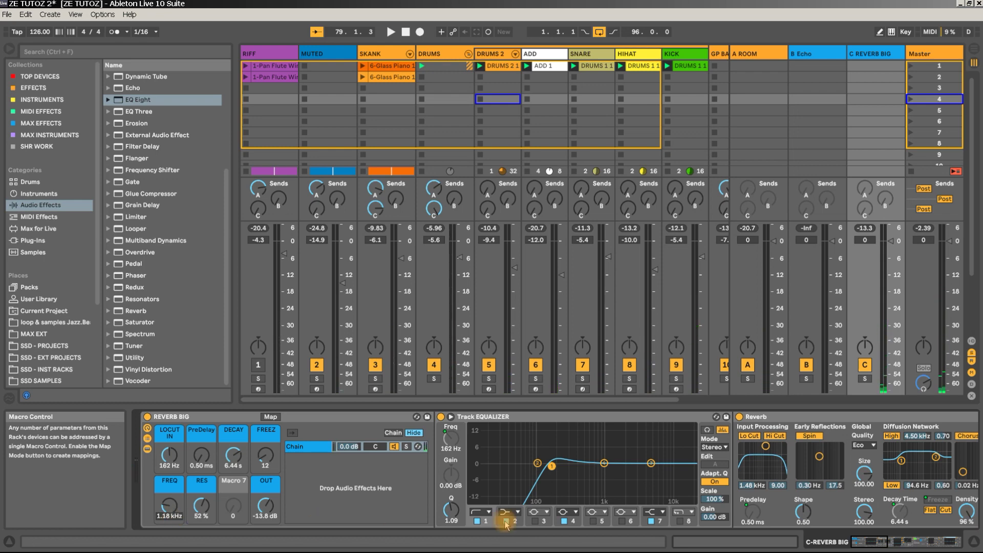
# - Insert a Gate between the last Track EQUALIZER and the final Utility on REVERB BIG and play it briefly
pyautogui.click(964, 546)
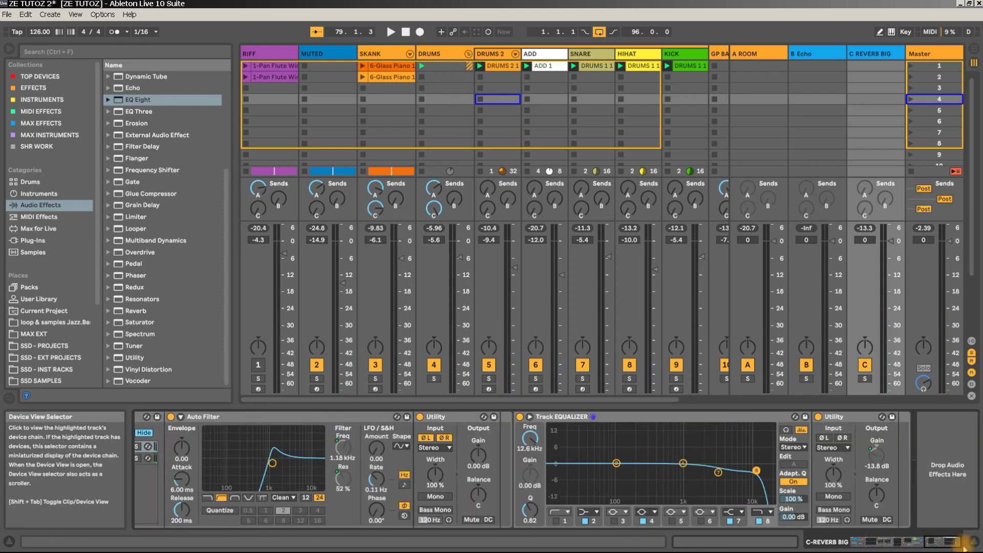
pyautogui.click(19, 77)
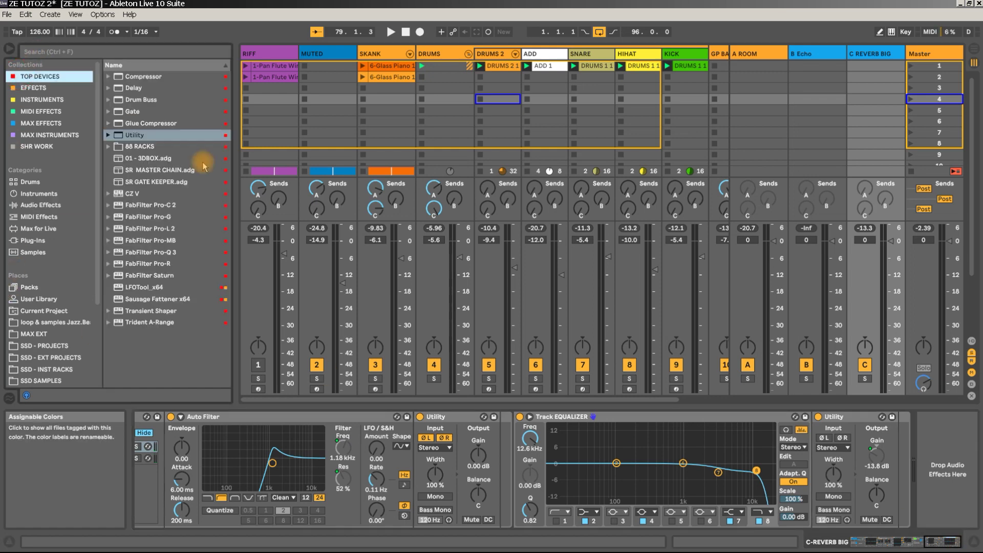
pyautogui.moveTo(135, 112); pyautogui.dragTo(149, 117)
pyautogui.moveTo(872, 371); pyautogui.dragTo(832, 458)
pyautogui.press('space')
pyautogui.press('space')
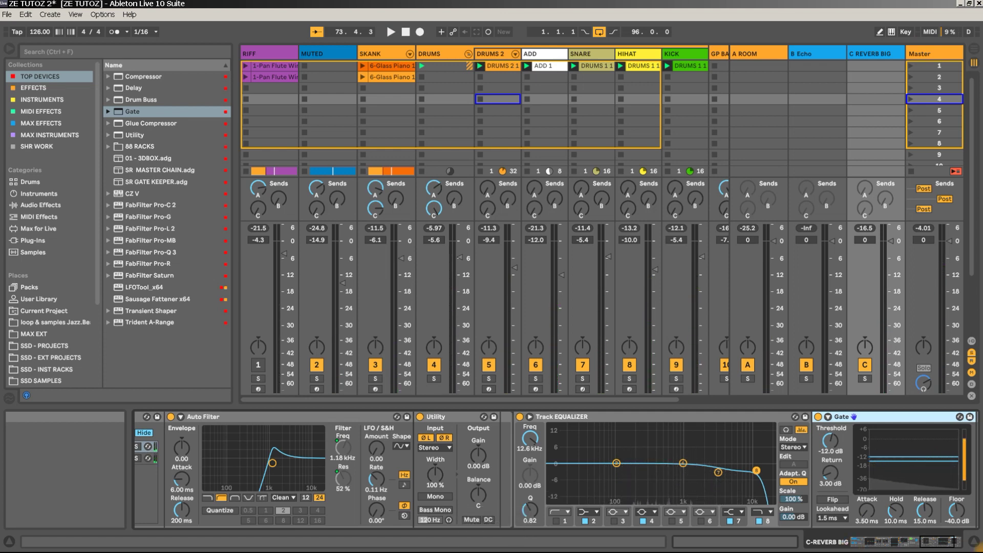
# - Set the Gate's threshold to -8.92 dB and its return to 2.10 dB during playback
pyautogui.press('space')
pyautogui.moveTo(830, 440)
pyautogui.mouseDown()
pyautogui.moveTo(830, 425)
pyautogui.moveTo(830, 436)
pyautogui.mouseUp()
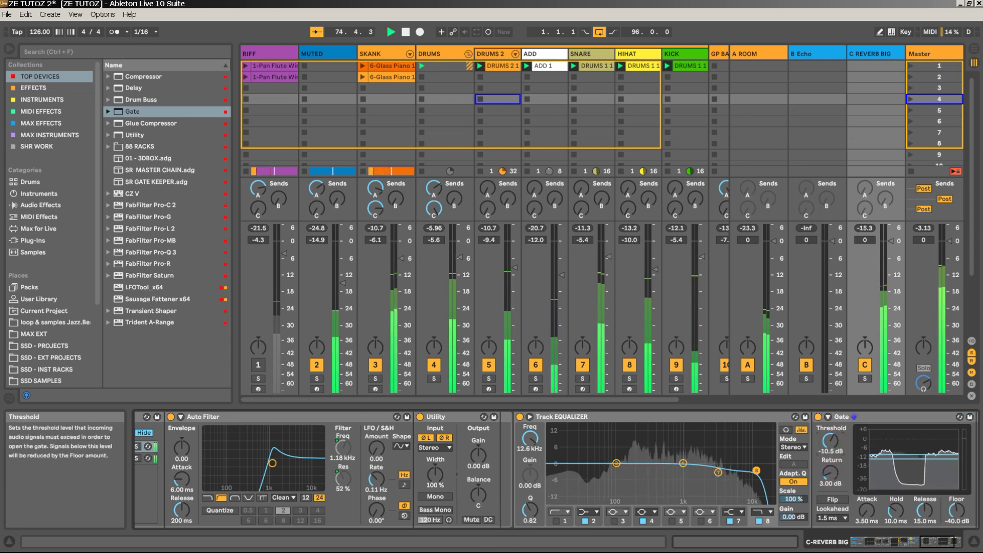
pyautogui.moveTo(830, 436); pyautogui.dragTo(836, 448)
pyautogui.press('space')
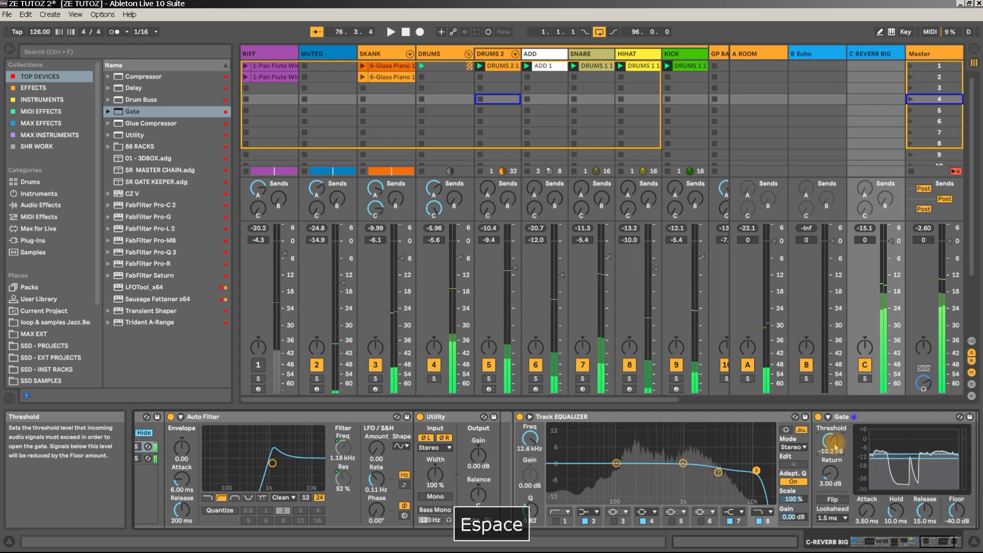
pyautogui.click(947, 540)
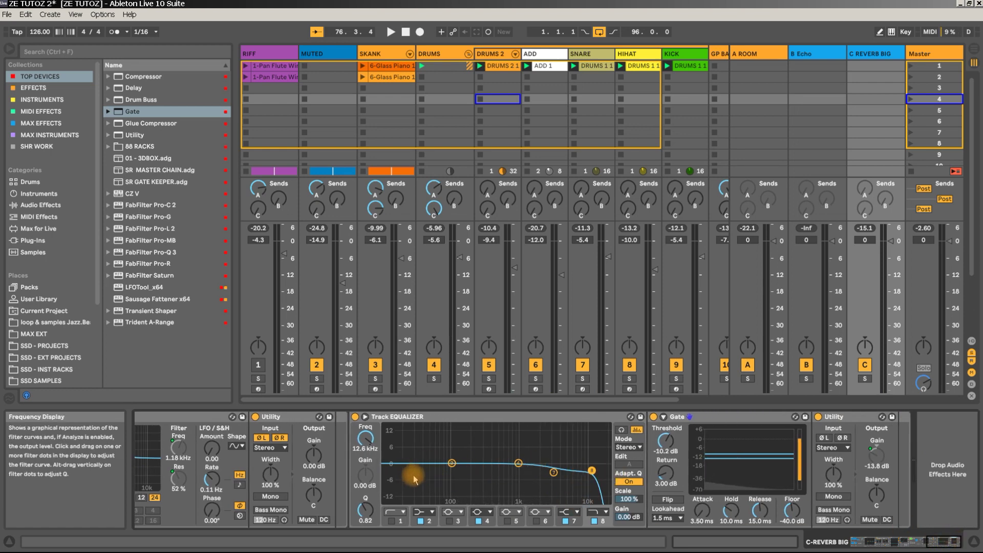
pyautogui.press('space')
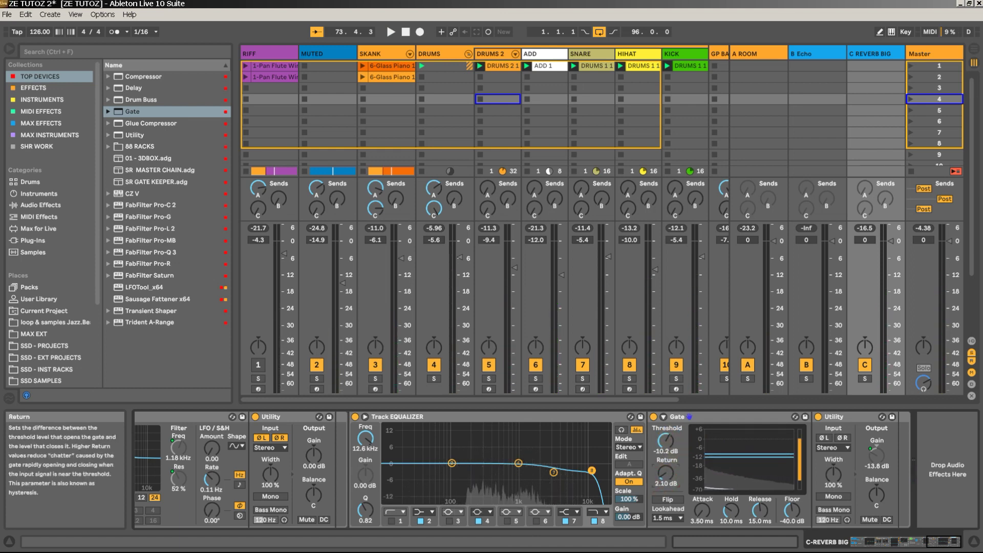
pyautogui.press('space')
pyautogui.moveTo(665, 440)
pyautogui.mouseDown()
pyautogui.moveTo(665, 453)
pyautogui.moveTo(665, 441)
pyautogui.mouseUp()
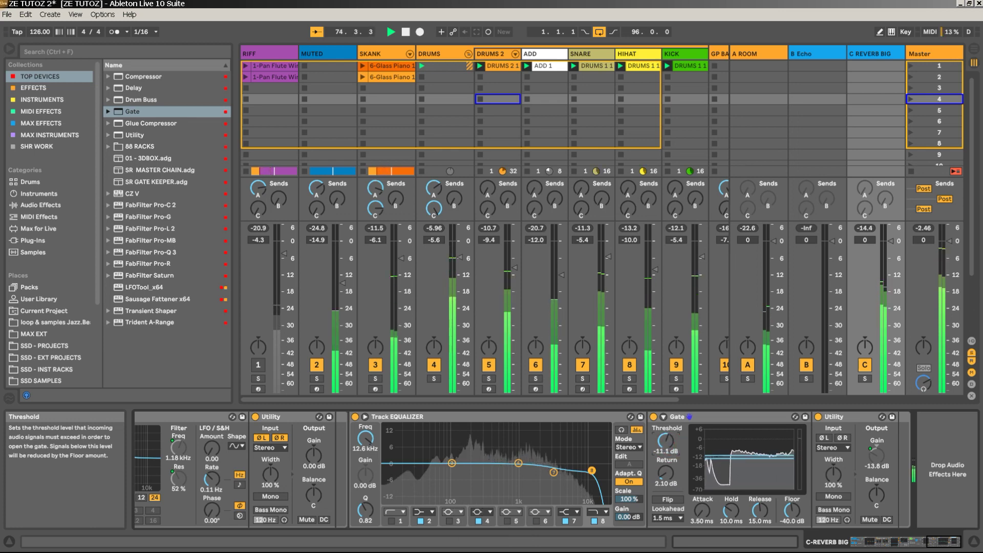
pyautogui.moveTo(670, 449); pyautogui.dragTo(670, 443)
pyautogui.press('space')
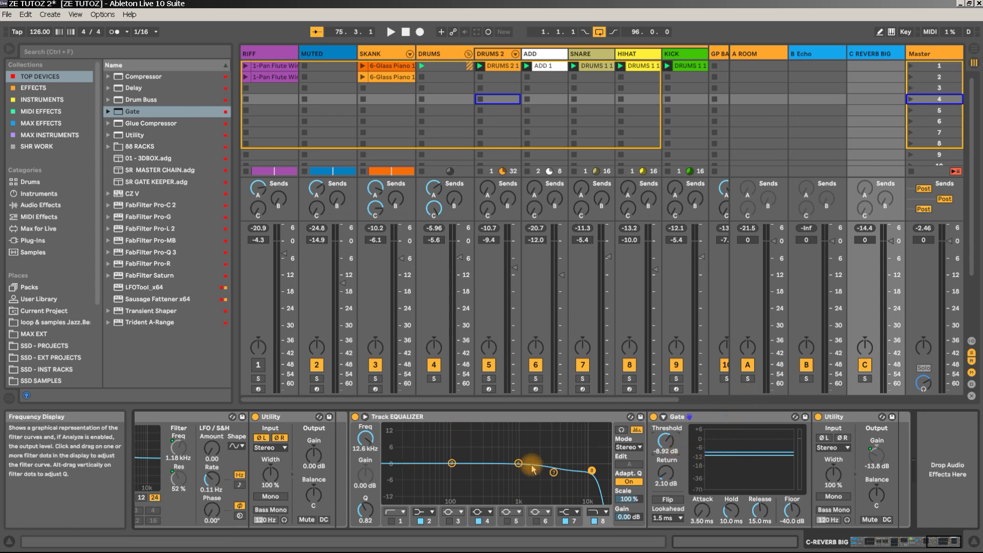
# - Deactivate the C REVERB BIG return track and play the set without it
pyautogui.moveTo(943, 548); pyautogui.dragTo(860, 548)
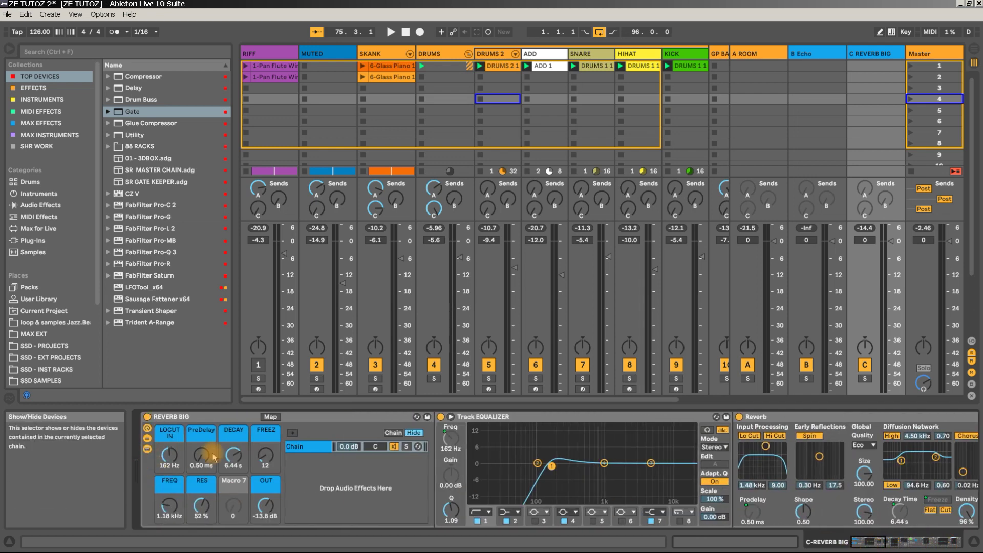
pyautogui.click(866, 367)
pyautogui.press('space')
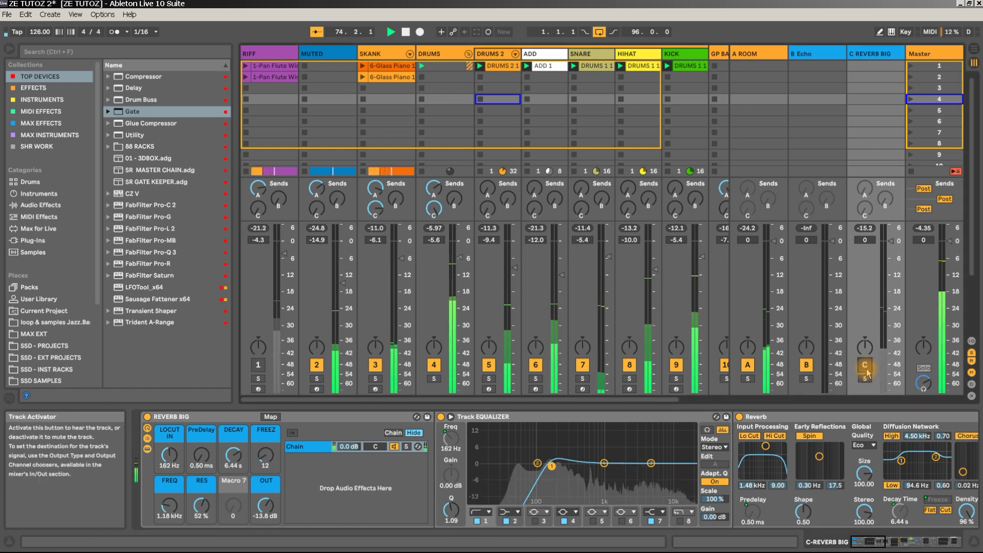
pyautogui.press('space')
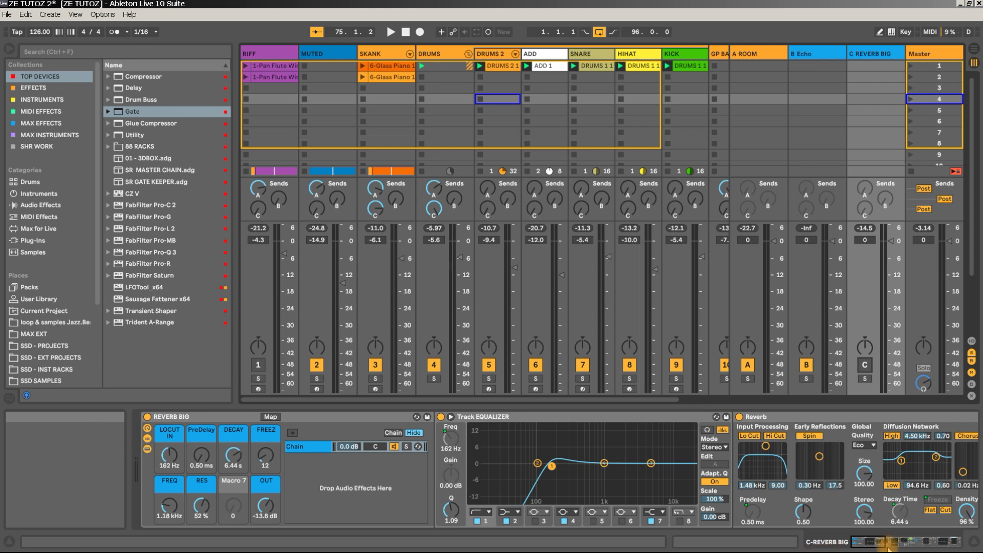
# - Unfold the Gate's sidechain controls and select the C REVERB BIG return track
pyautogui.moveTo(870, 542); pyautogui.dragTo(942, 540)
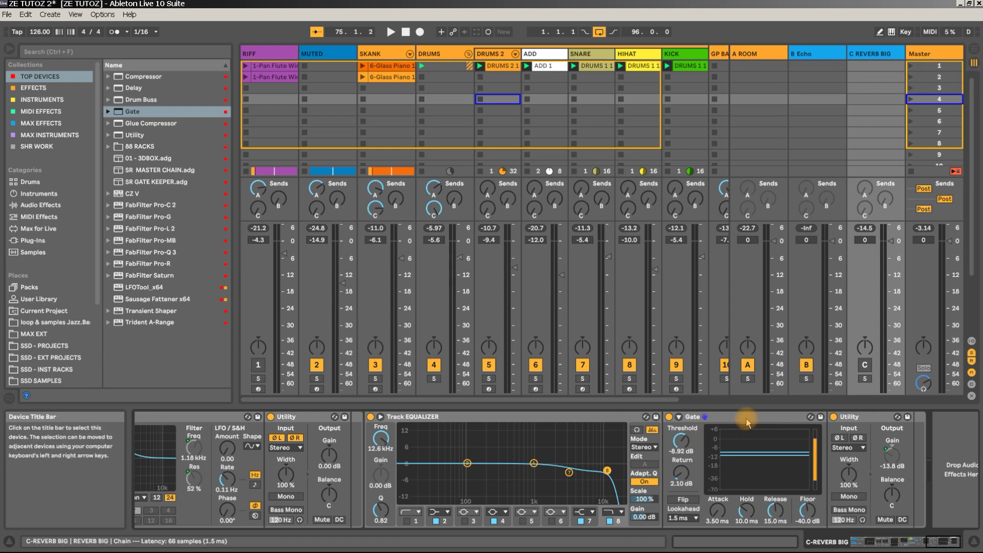
pyautogui.click(679, 418)
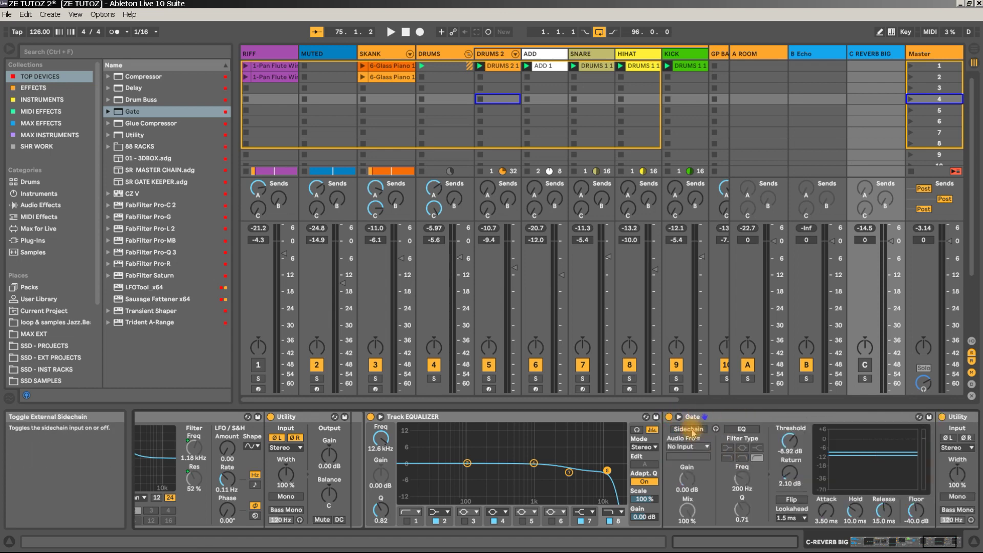
pyautogui.click(853, 548)
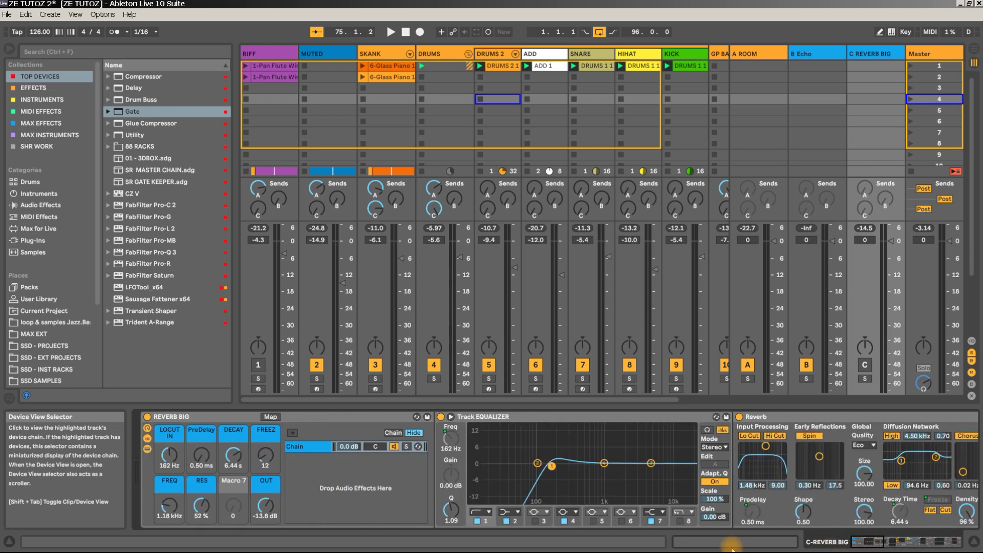
pyautogui.click(174, 419)
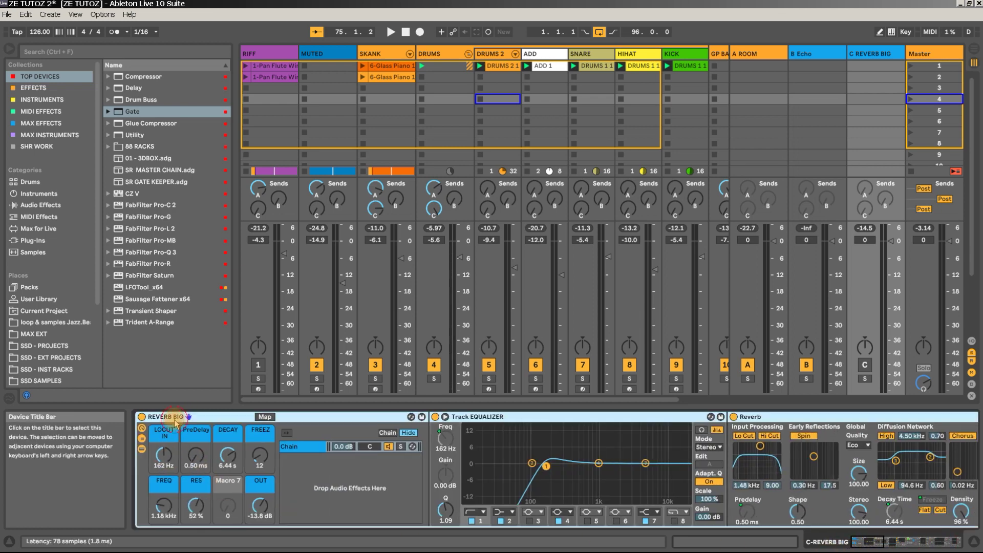
pyautogui.click(876, 59)
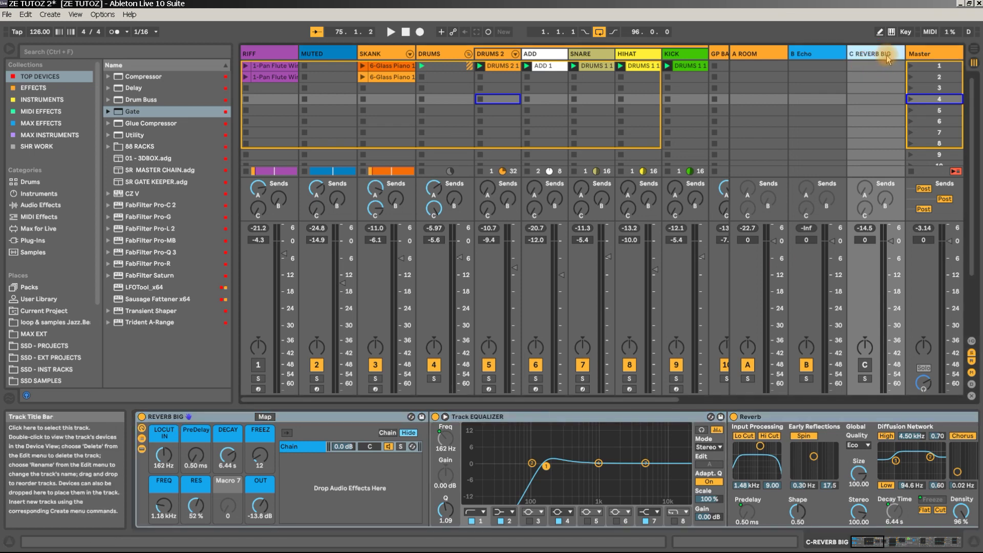
pyautogui.moveTo(876, 541); pyautogui.dragTo(976, 540)
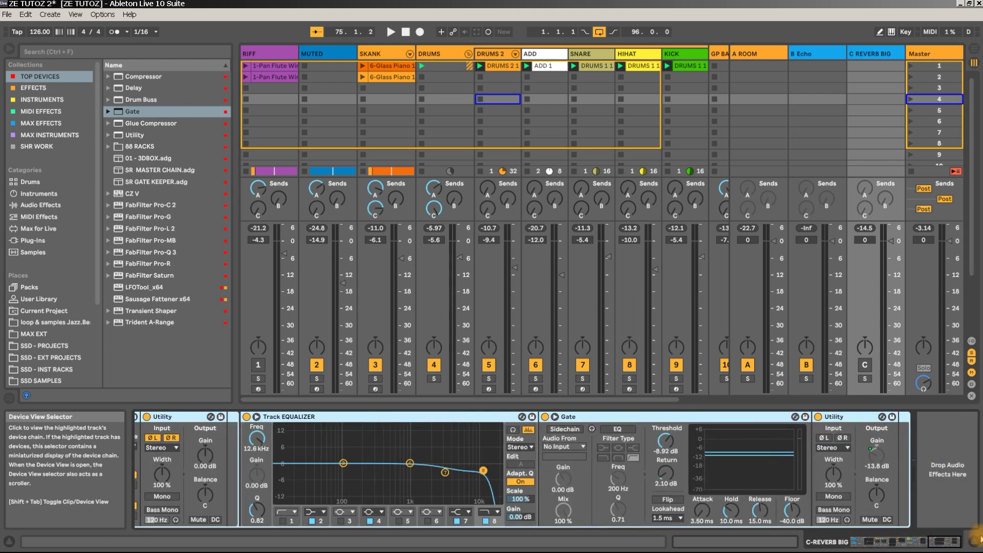
# - Set the Gate's external sidechain source to C-REVERB BIG, taken Pre FX
pyautogui.click(555, 416)
pyautogui.click(555, 417)
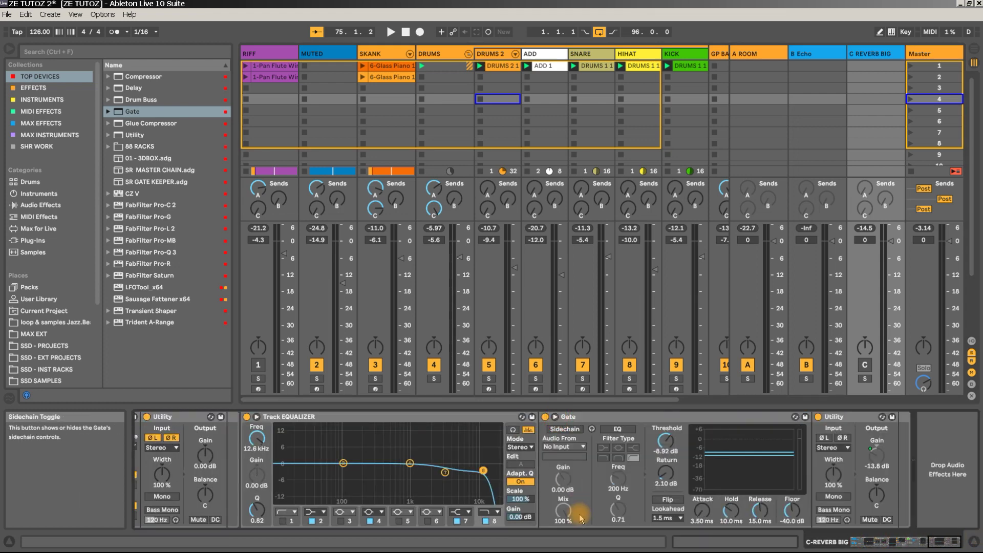
pyautogui.click(573, 448)
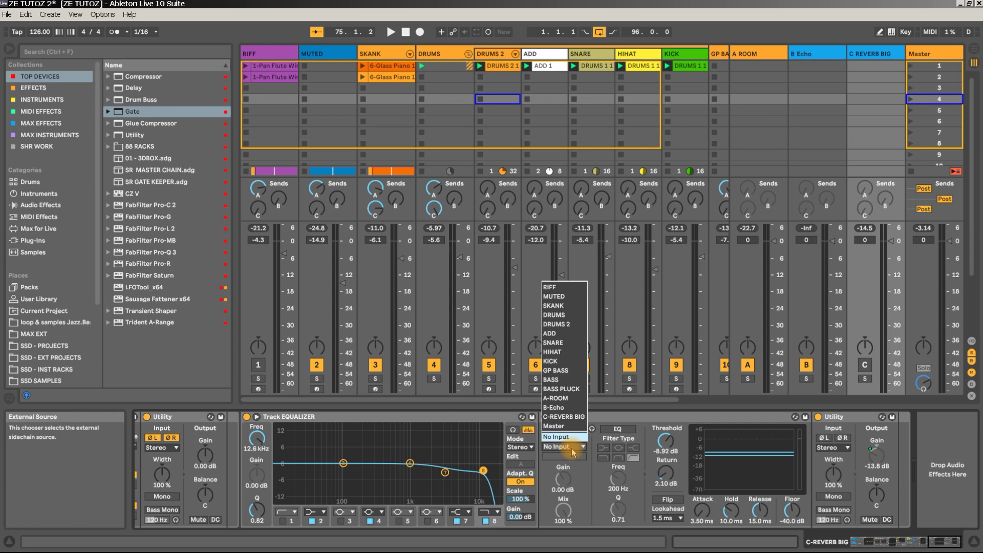
pyautogui.click(578, 417)
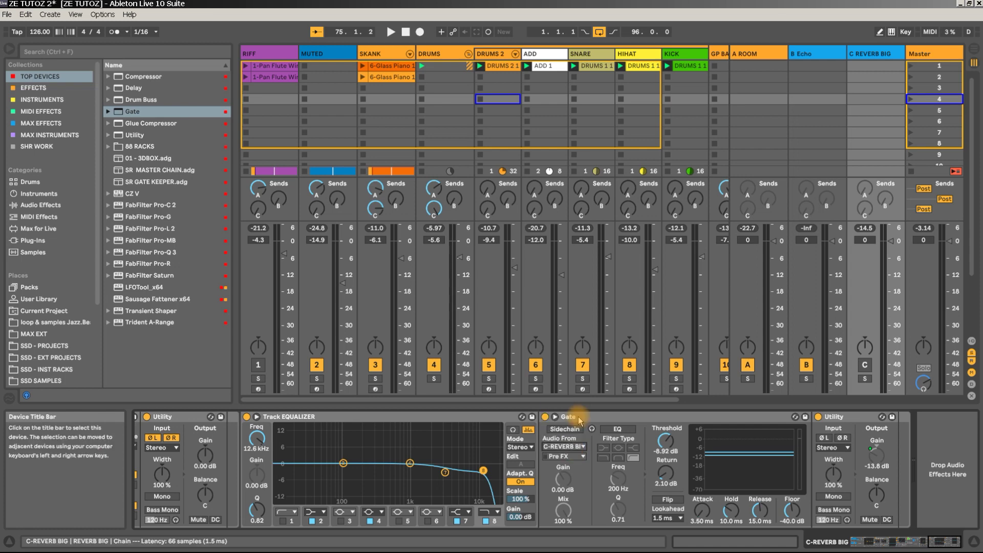
pyautogui.click(578, 457)
pyautogui.click(579, 457)
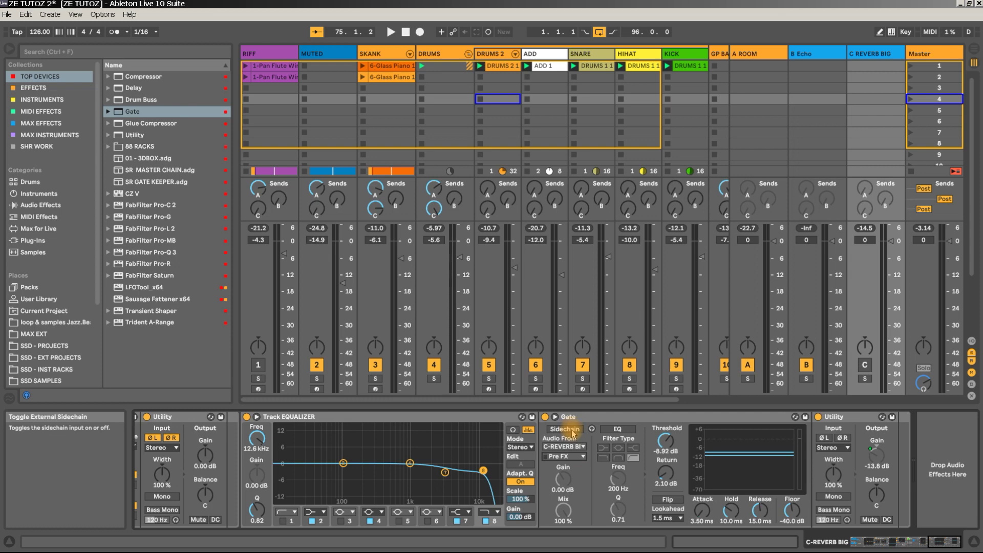
# - Enable the Gate's external sidechain and play the set to check how the gate reacts
pyautogui.press('space')
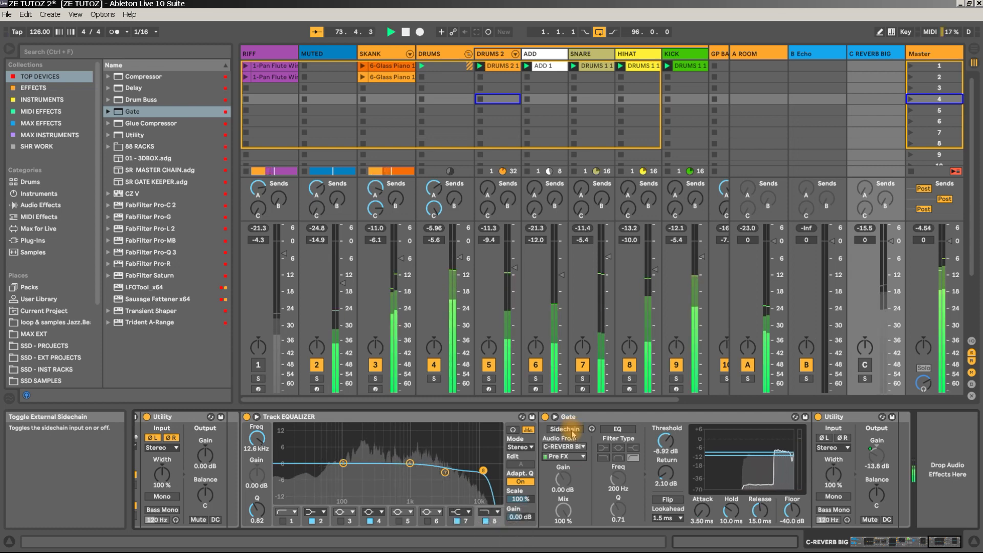
pyautogui.press('space')
pyautogui.click(573, 432)
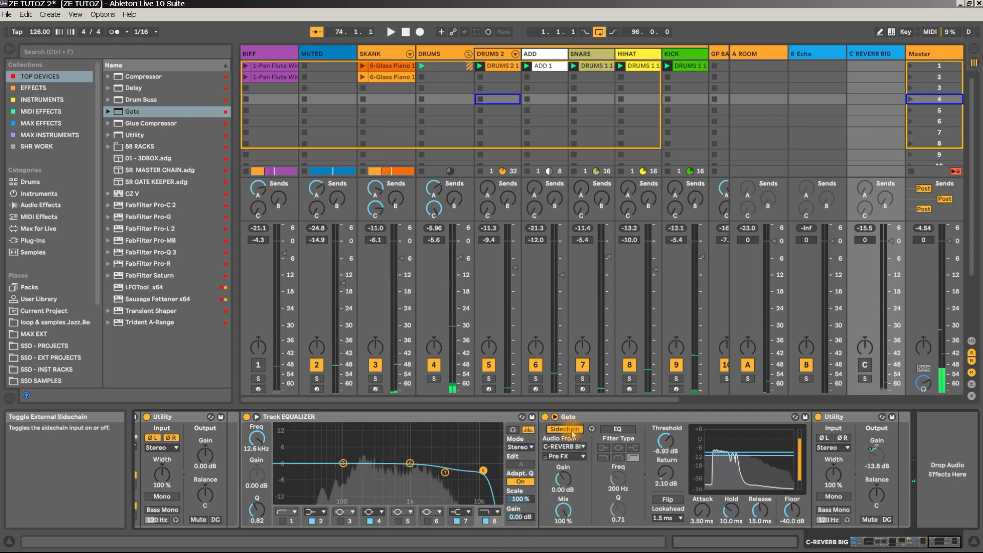
pyautogui.press('space')
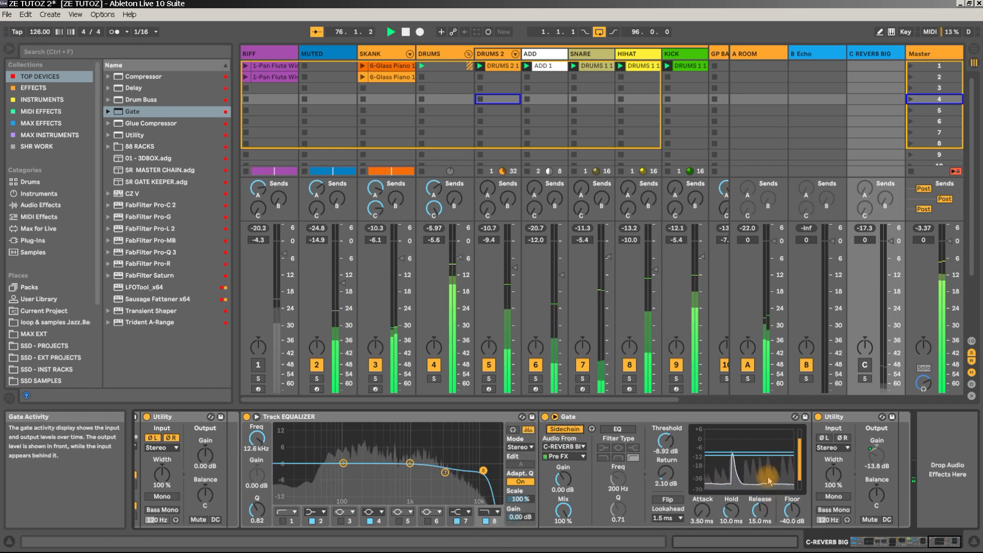
pyautogui.press('space')
# - Turn off the Gate's external sidechain and play the set again to compare the gating
pyautogui.click(572, 432)
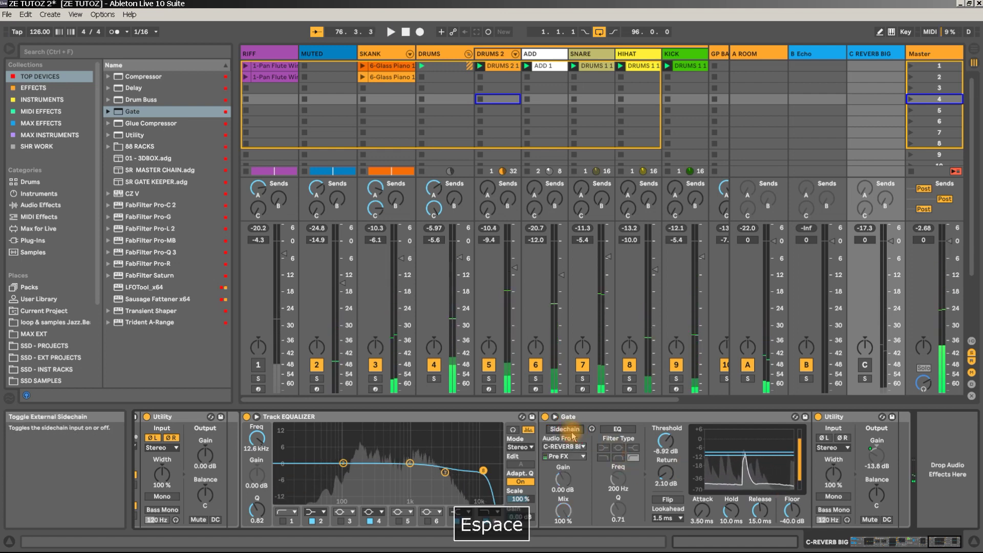
pyautogui.press('space')
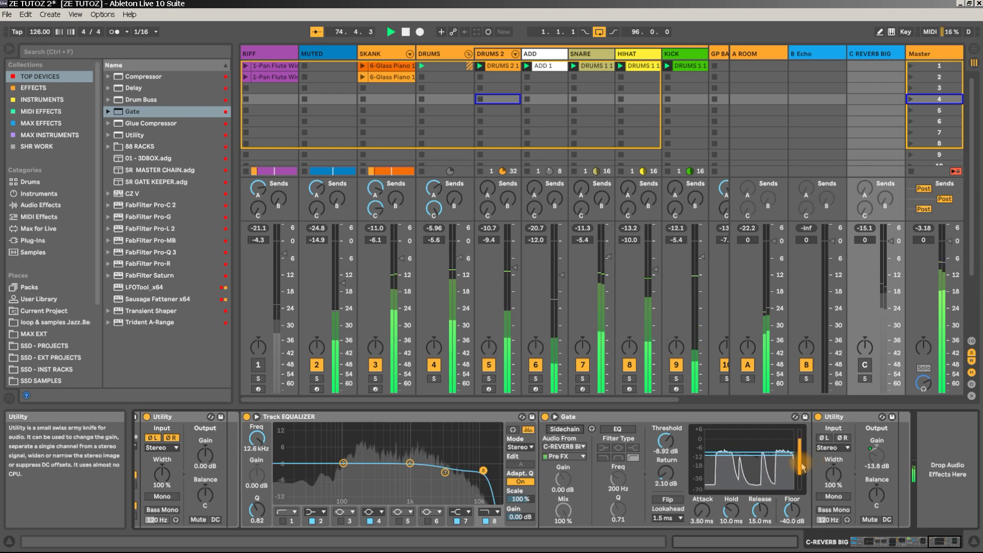
pyautogui.press('space')
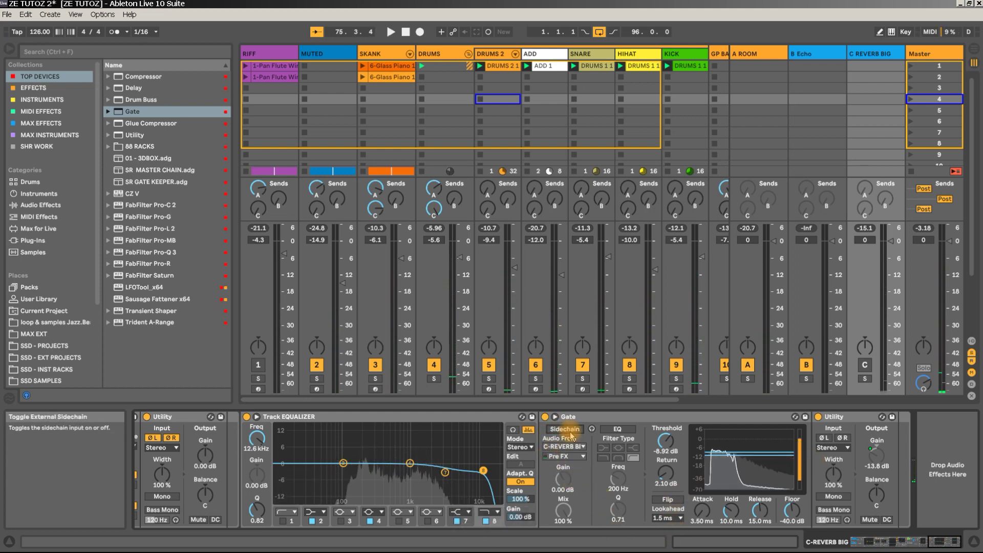
# - Enable the Gate's external sidechain, play the set to check the gating, and reactivate the C REVERB BIG return track
pyautogui.click(570, 429)
pyautogui.press('space')
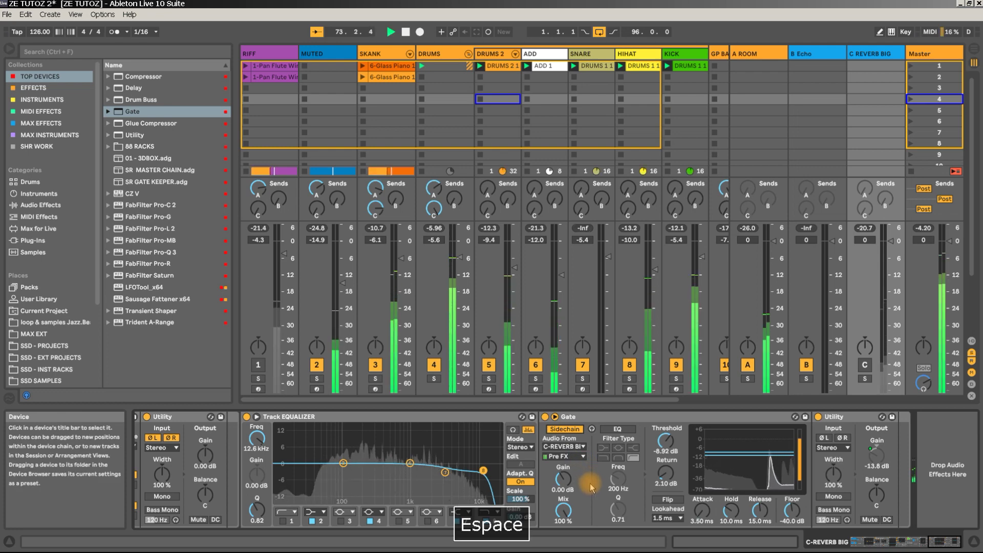
pyautogui.press('space')
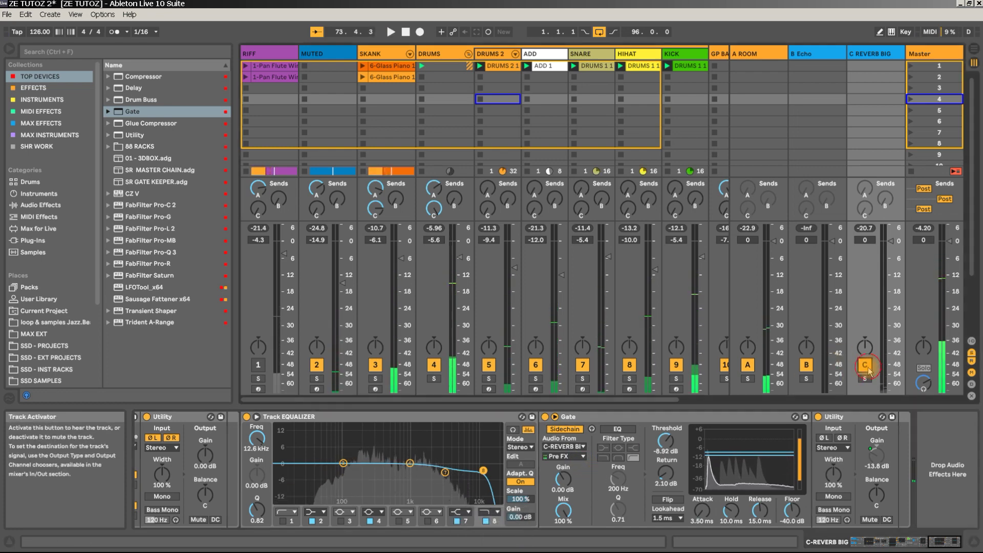
pyautogui.press('space')
pyautogui.click(864, 364)
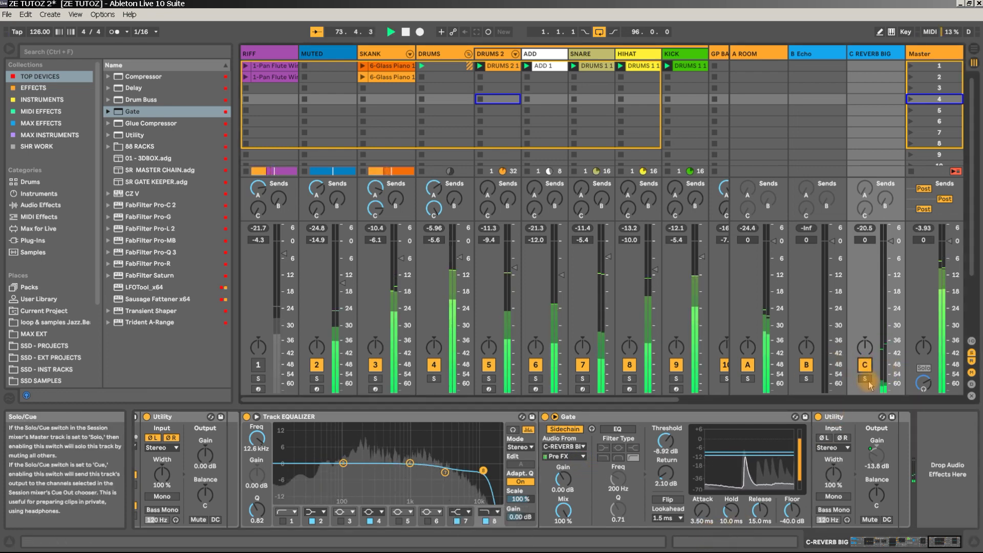
# - Solo the C REVERB BIG return, lower the Gate's threshold to -21.7 dB while listening, and remove the solo
pyautogui.click(866, 381)
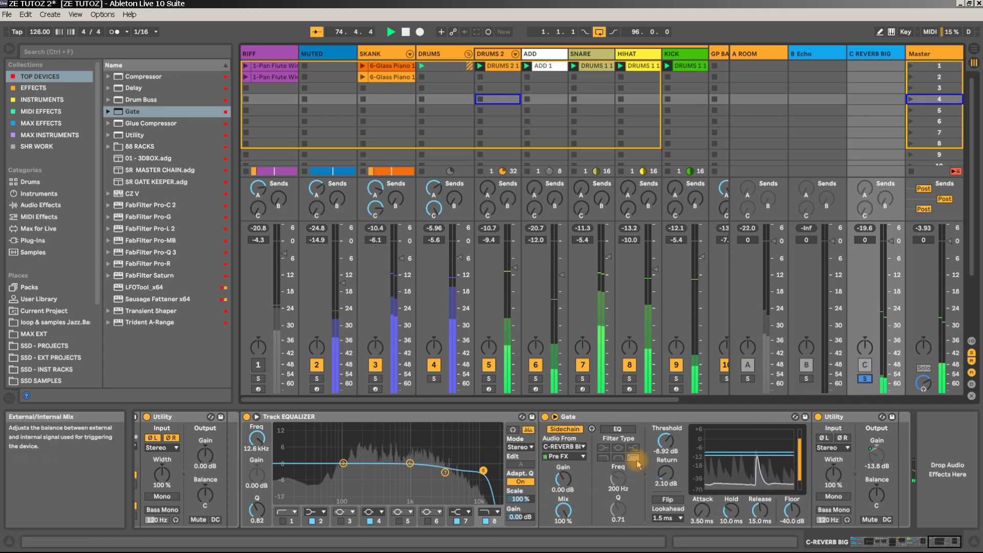
pyautogui.moveTo(675, 443); pyautogui.dragTo(675, 467)
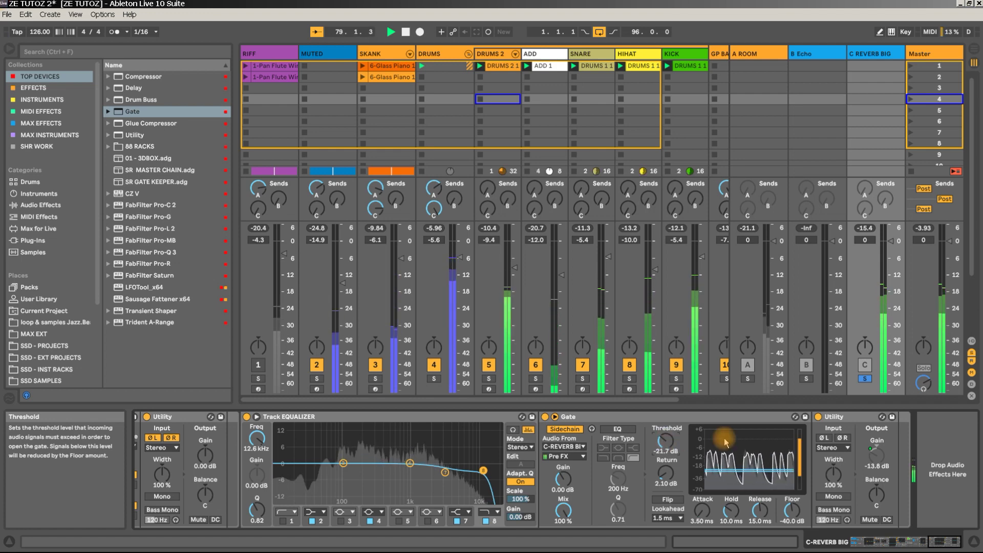
pyautogui.click(865, 379)
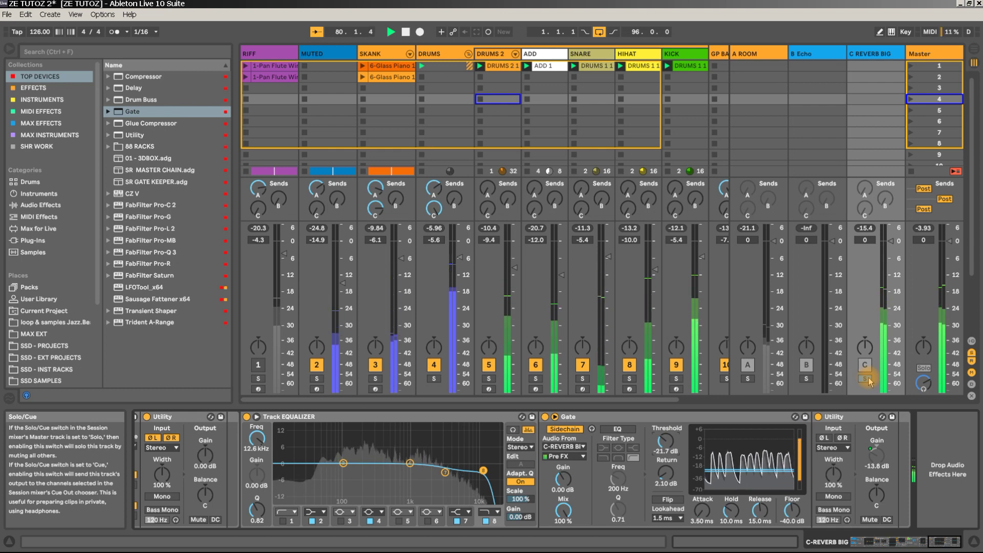
pyautogui.click(865, 379)
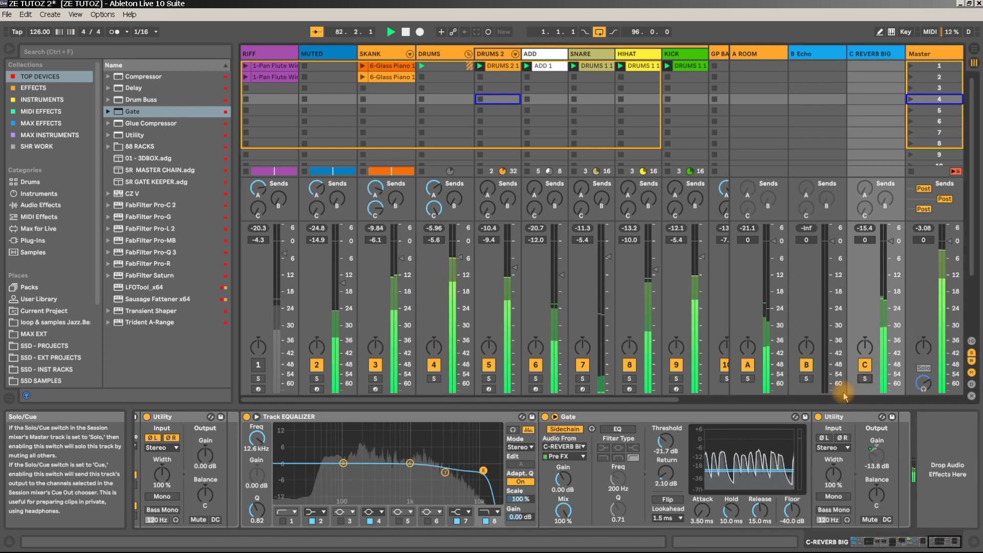
# - Raise the REVERB BIG rack's FREQ macro to 9.35 kHz while the set plays, and stop playback
pyautogui.click(941, 544)
pyautogui.moveTo(941, 544); pyautogui.dragTo(870, 548)
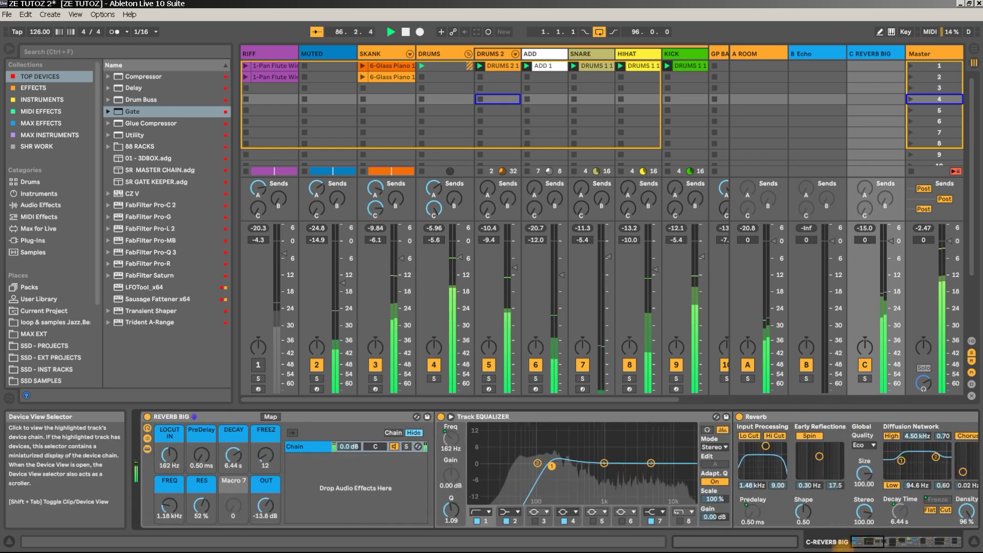
pyautogui.moveTo(169, 507); pyautogui.dragTo(169, 470)
pyautogui.press('space')
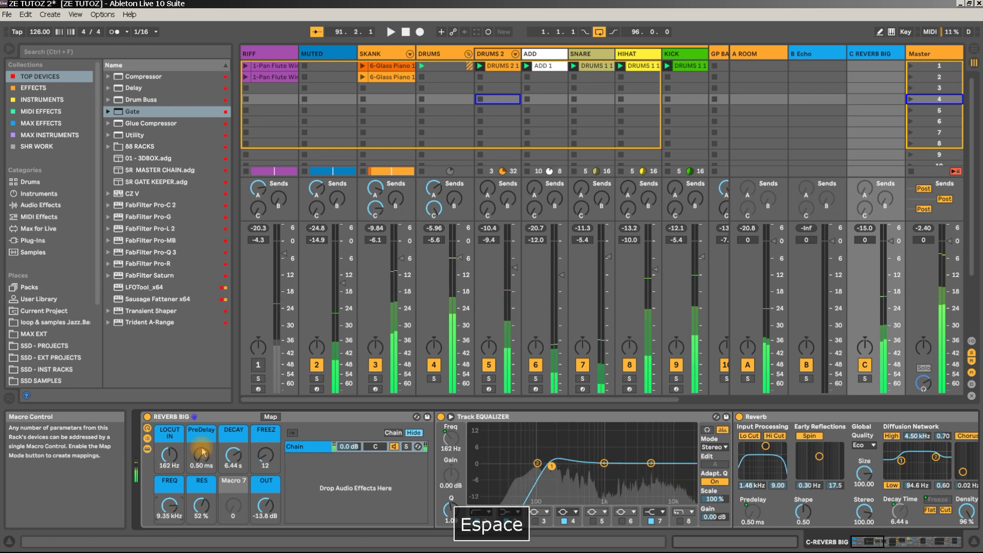
# - Check the REVERB BIG macro mappings, and limit the FREQ mapping's maximum in the FILTRE PARALELL rack to 9 kHz
pyautogui.click(275, 417)
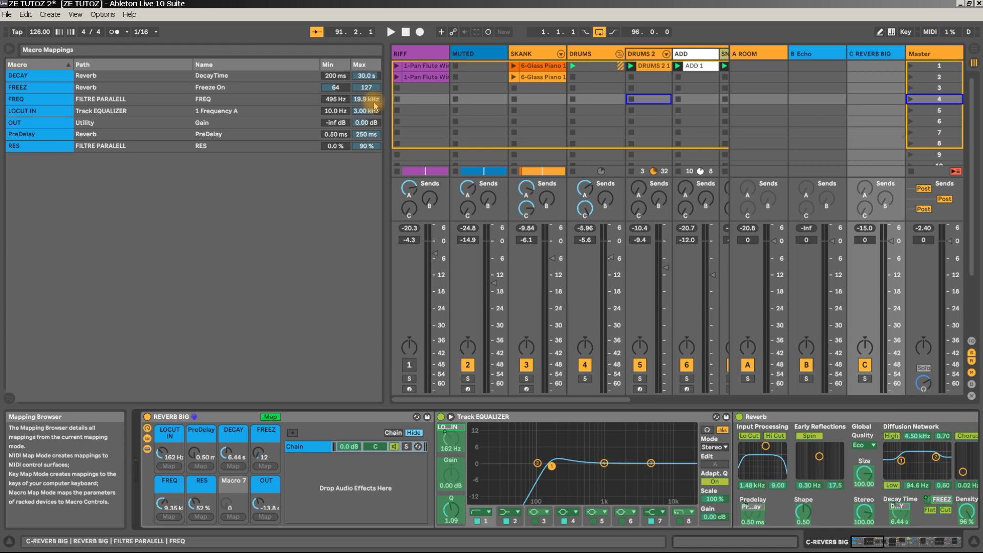
pyautogui.moveTo(863, 543); pyautogui.dragTo(909, 538)
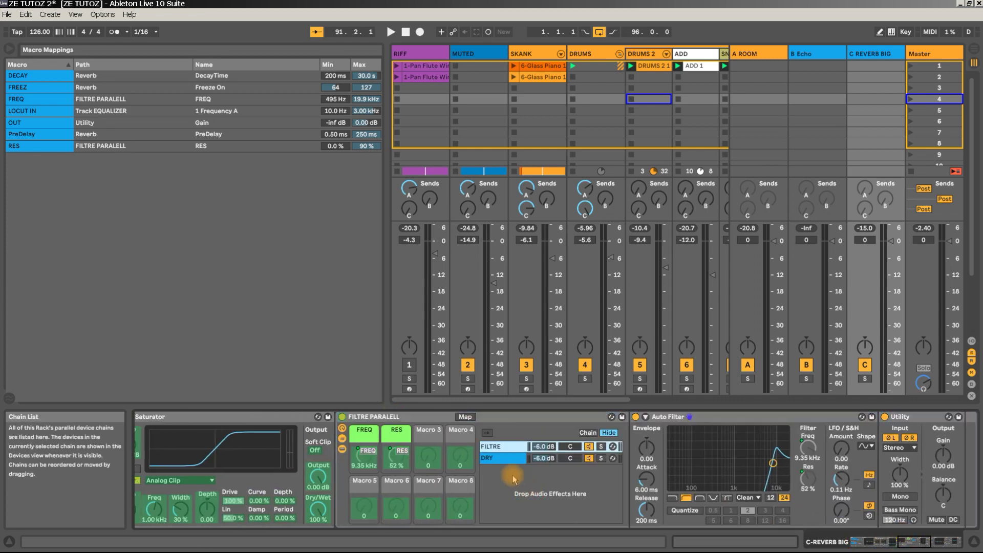
pyautogui.click(405, 416)
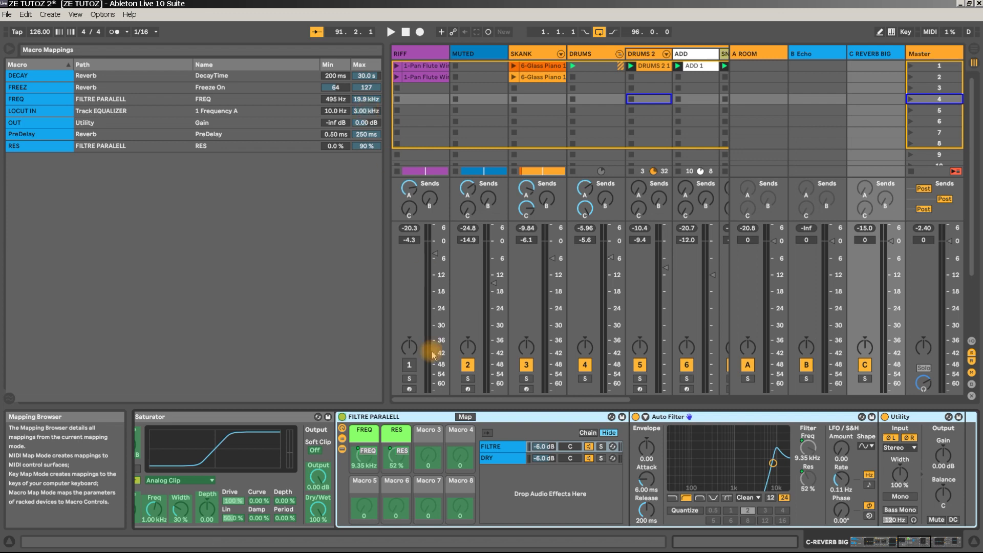
pyautogui.click(464, 417)
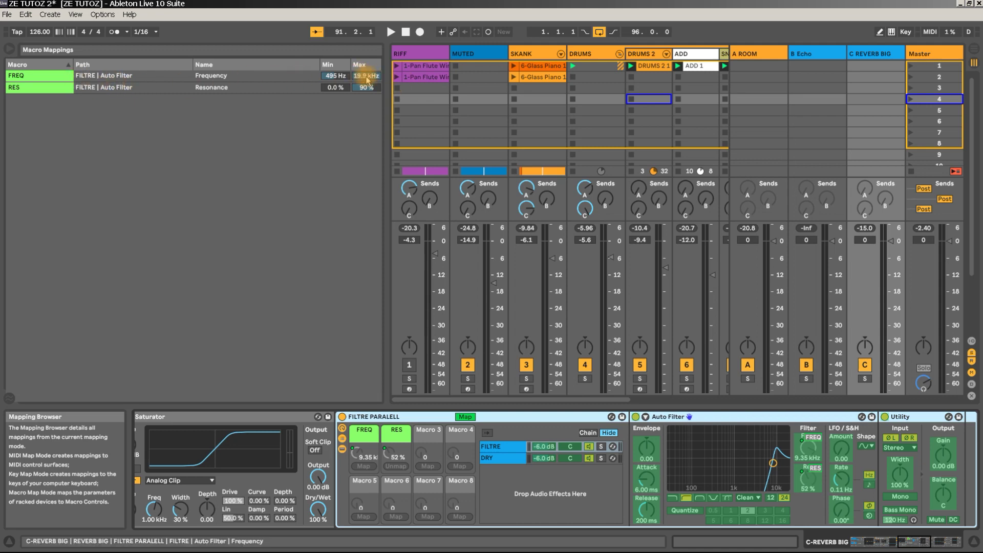
pyautogui.moveTo(367, 79); pyautogui.dragTo(367, 94)
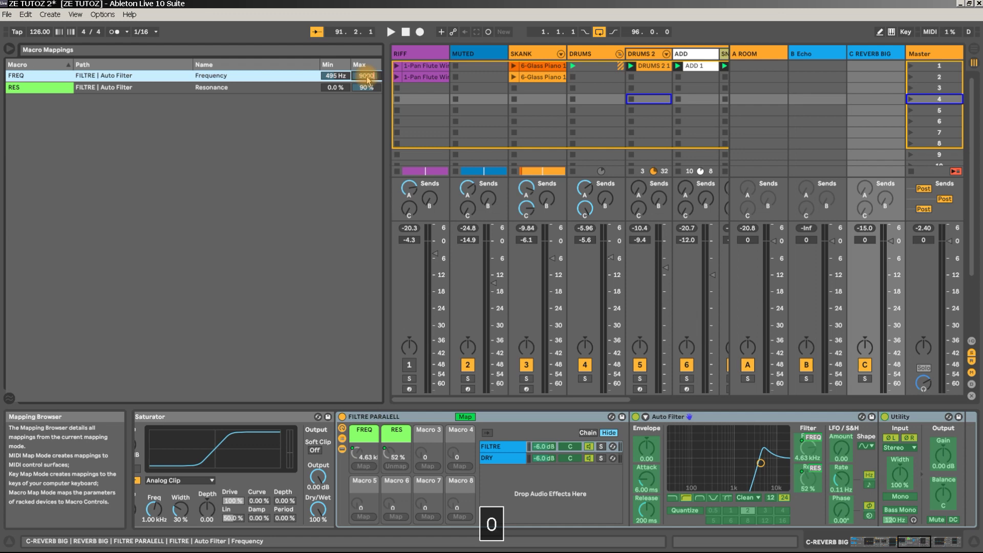
pyautogui.write('9000')
pyautogui.press('Return')
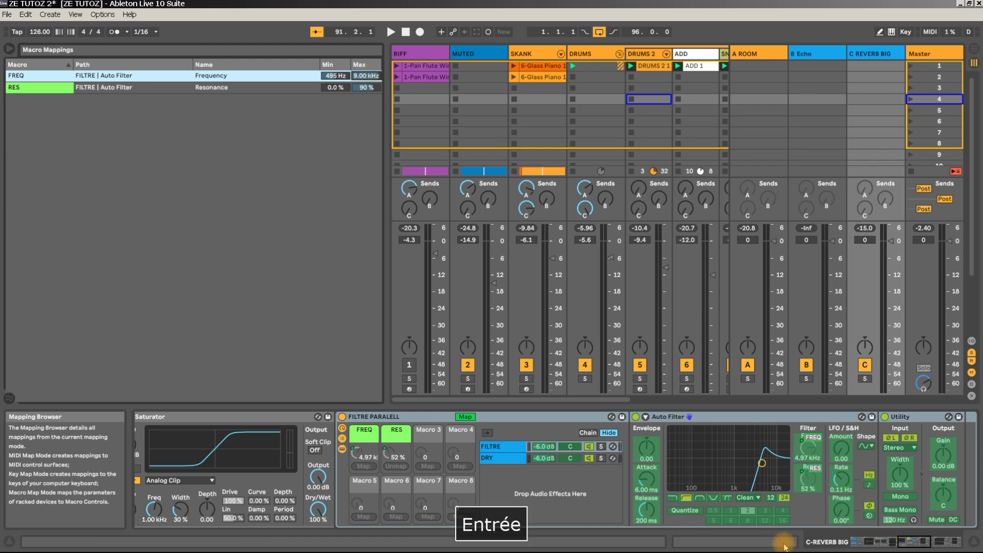
pyautogui.click(460, 418)
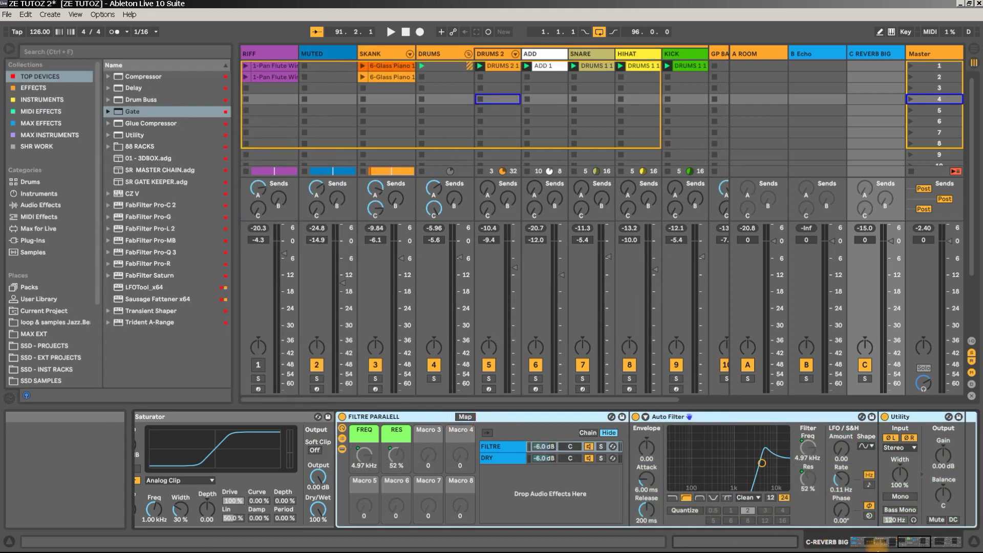
# - Play the set while sweeping the REVERB BIG rack's filter macros, leaving FREQ at 6.84 kHz and RES at 49 %
pyautogui.moveTo(908, 547); pyautogui.dragTo(870, 545)
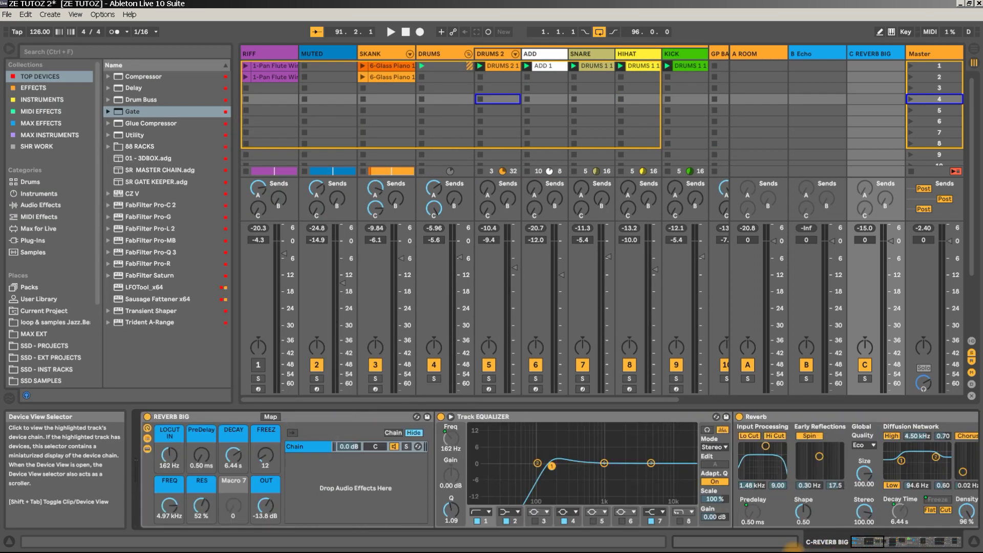
pyautogui.moveTo(169, 508); pyautogui.dragTo(170, 502)
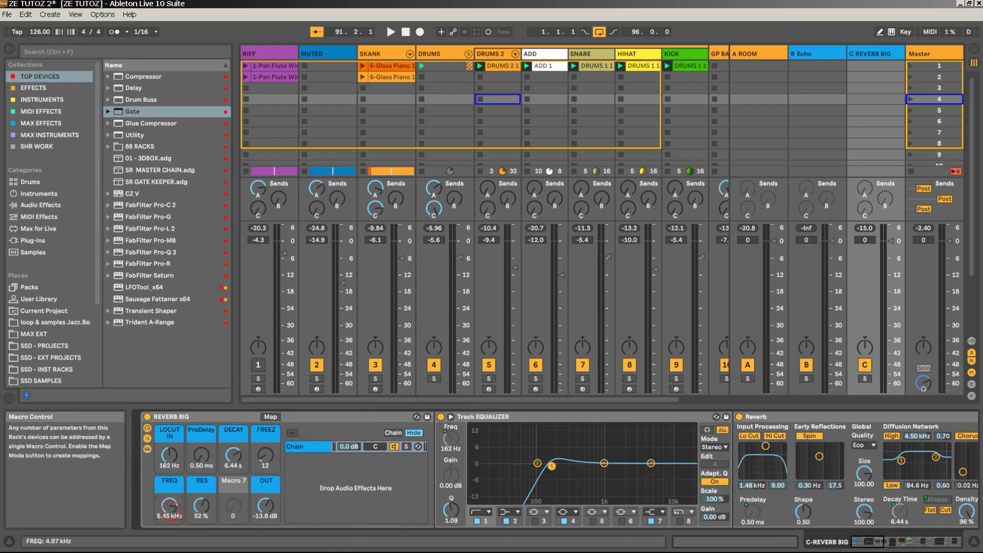
pyautogui.press('space')
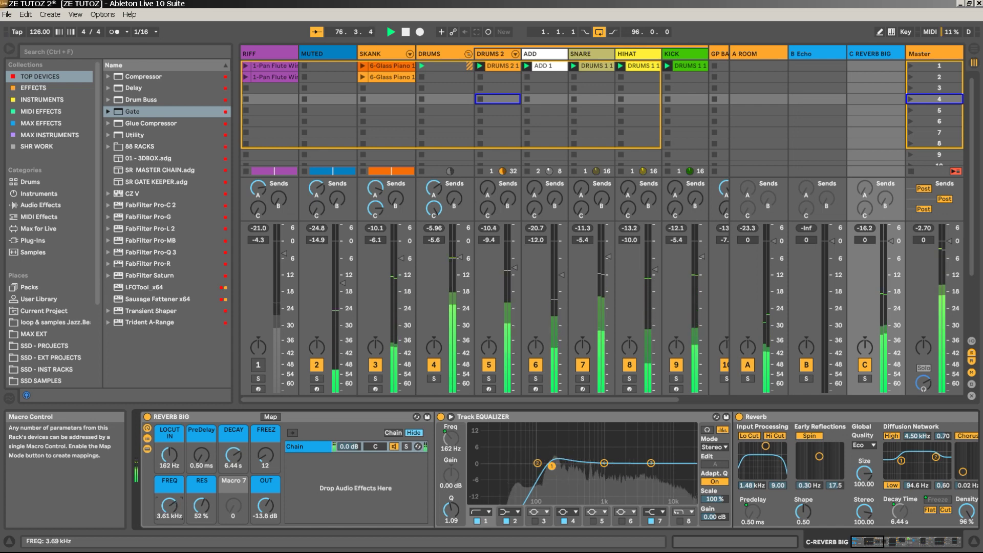
pyautogui.press('space')
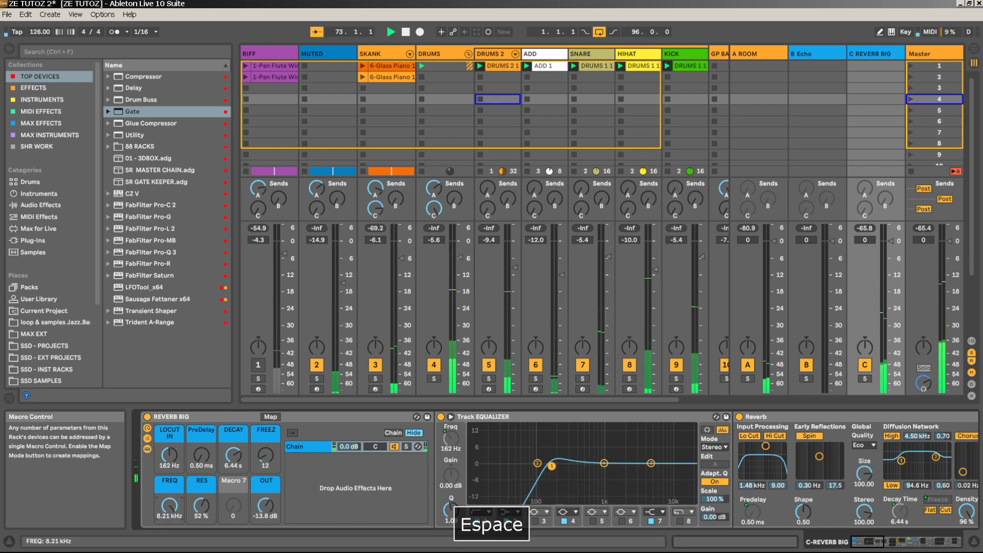
pyautogui.press('space')
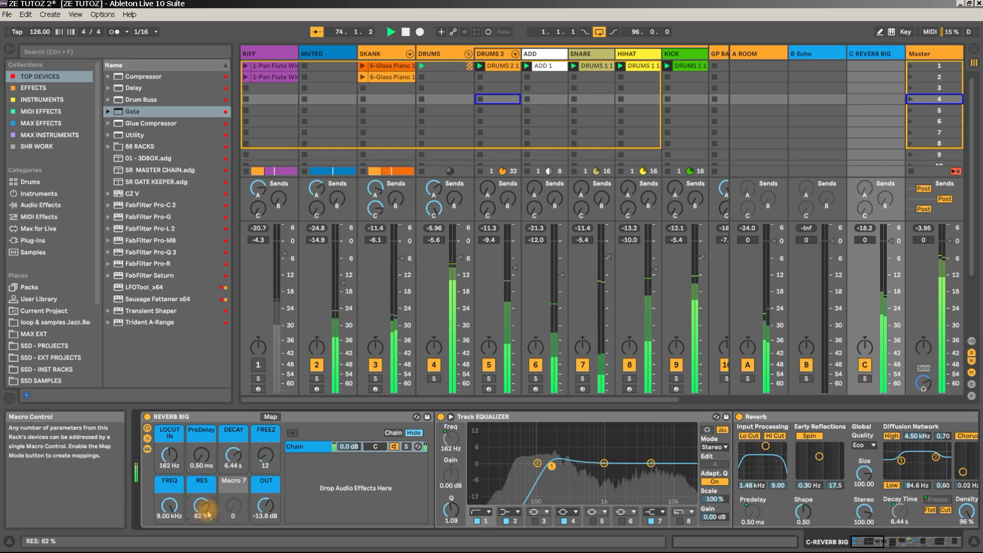
pyautogui.moveTo(171, 509); pyautogui.dragTo(201, 520)
pyautogui.press('space')
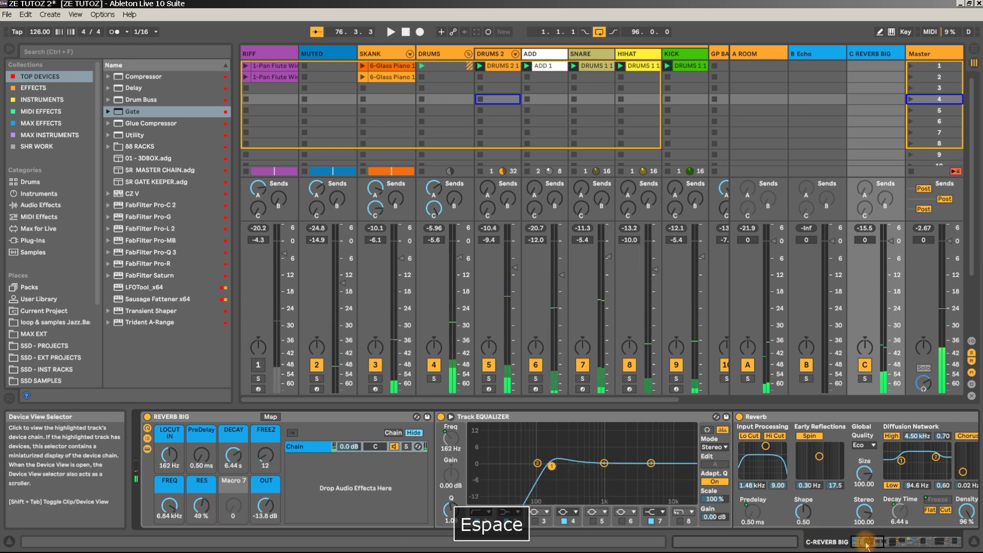
# - Set the maximum of the FREQ macro mapping in the FILTRE PARALELL rack to 12000 Hz
pyautogui.click(939, 539)
pyautogui.moveTo(940, 538); pyautogui.dragTo(911, 540)
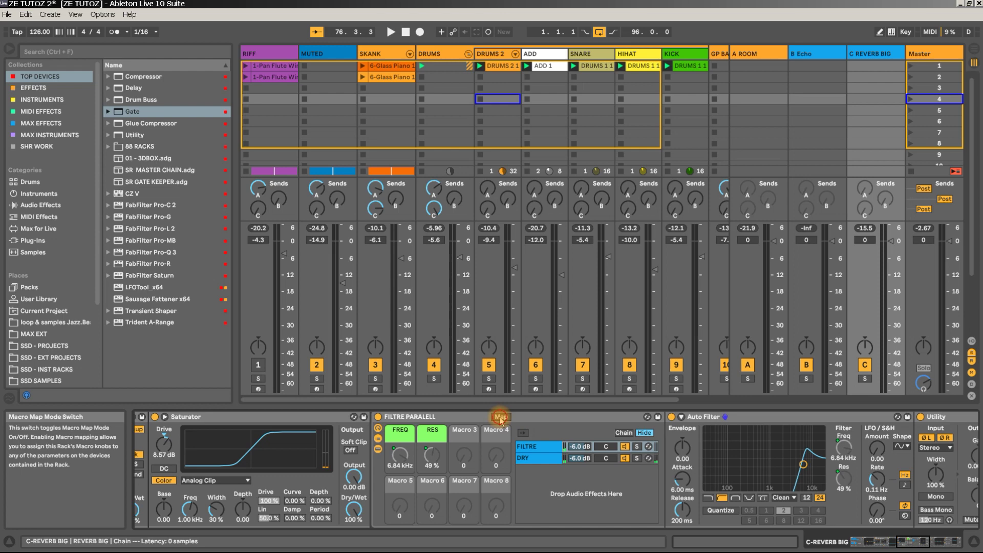
pyautogui.click(497, 417)
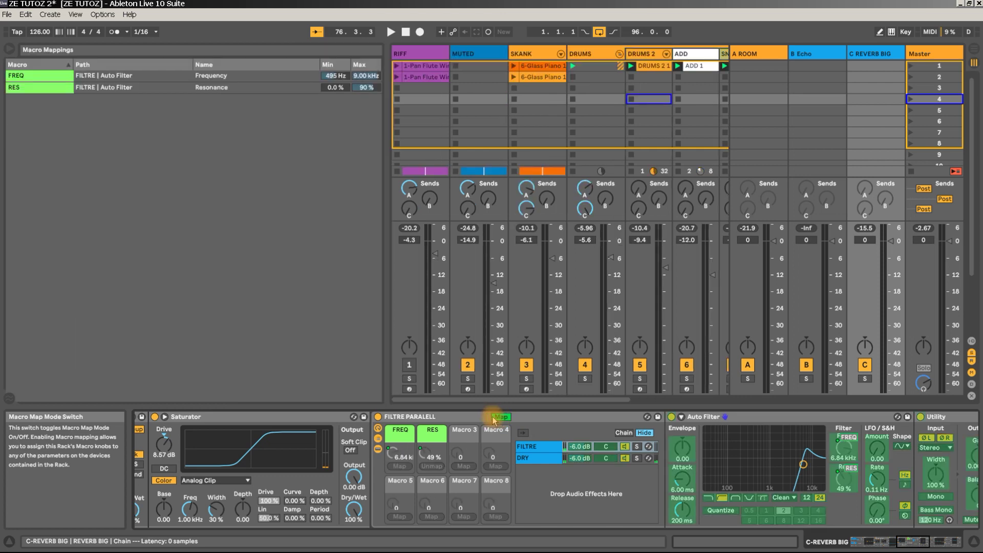
pyautogui.click(368, 78)
pyautogui.write('1')
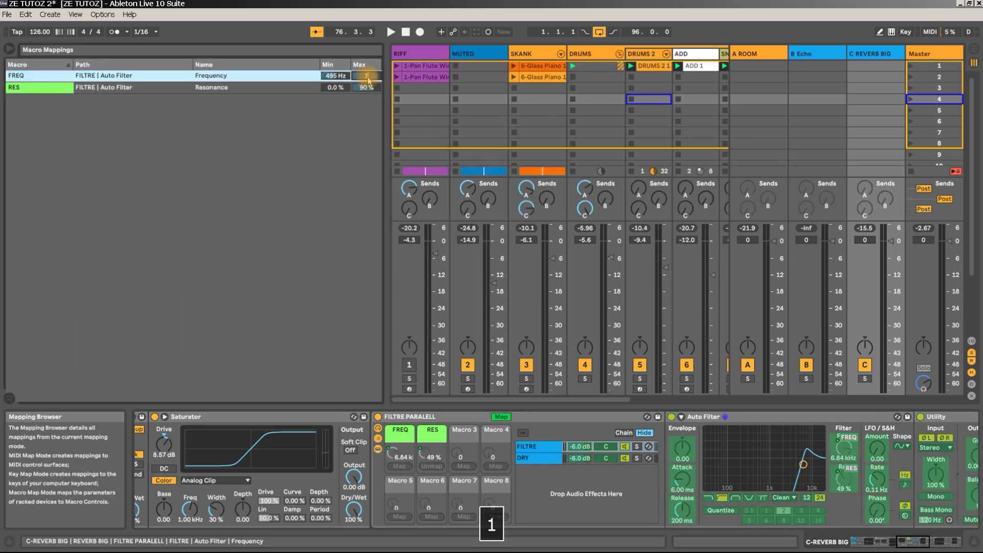
pyautogui.write('2000')
pyautogui.press('Return')
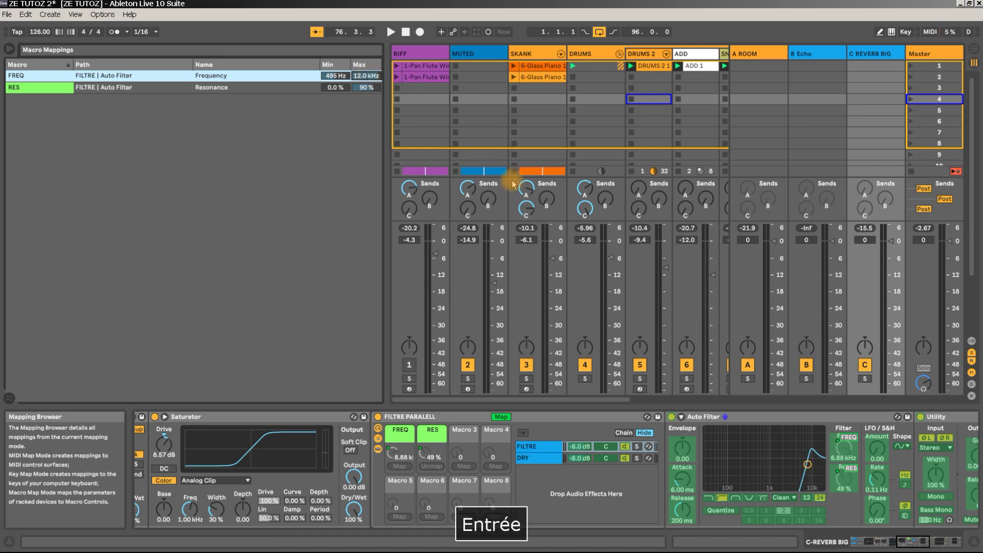
pyautogui.click(502, 416)
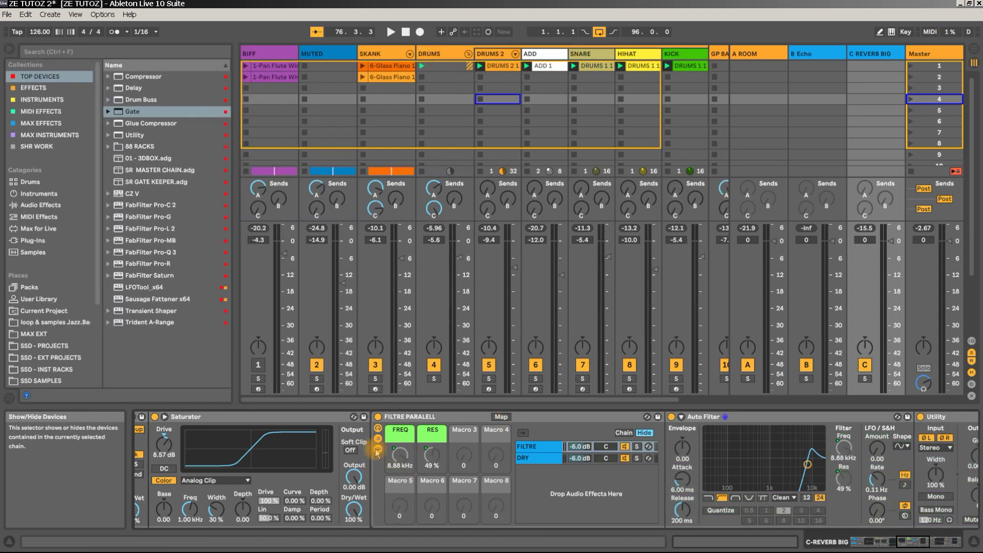
# - Hide the devices inside the FILTRE PARALELL rack and fold the Track EQUALIZER that precedes the Gate
pyautogui.click(378, 449)
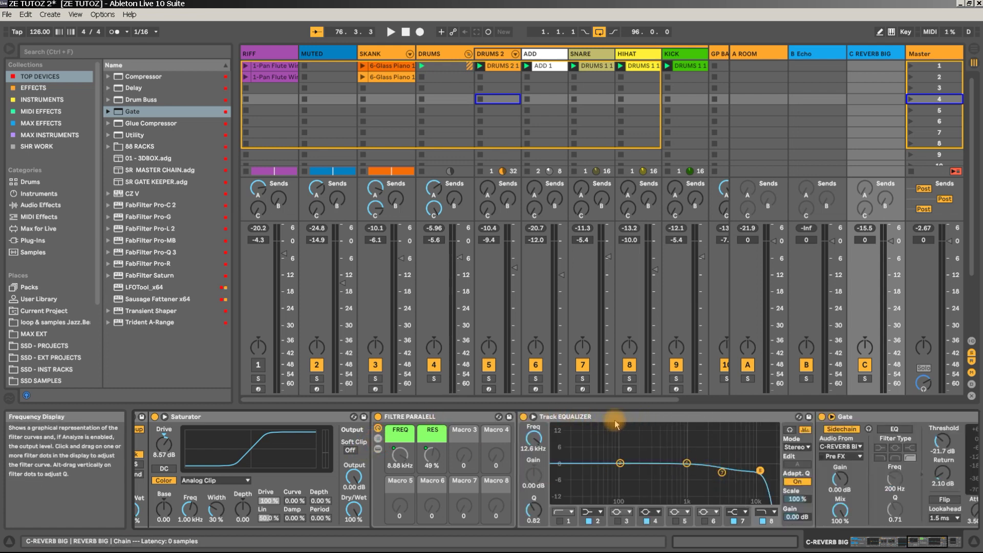
pyautogui.moveTo(921, 542)
pyautogui.mouseDown()
pyautogui.moveTo(952, 541)
pyautogui.moveTo(929, 542)
pyautogui.mouseUp()
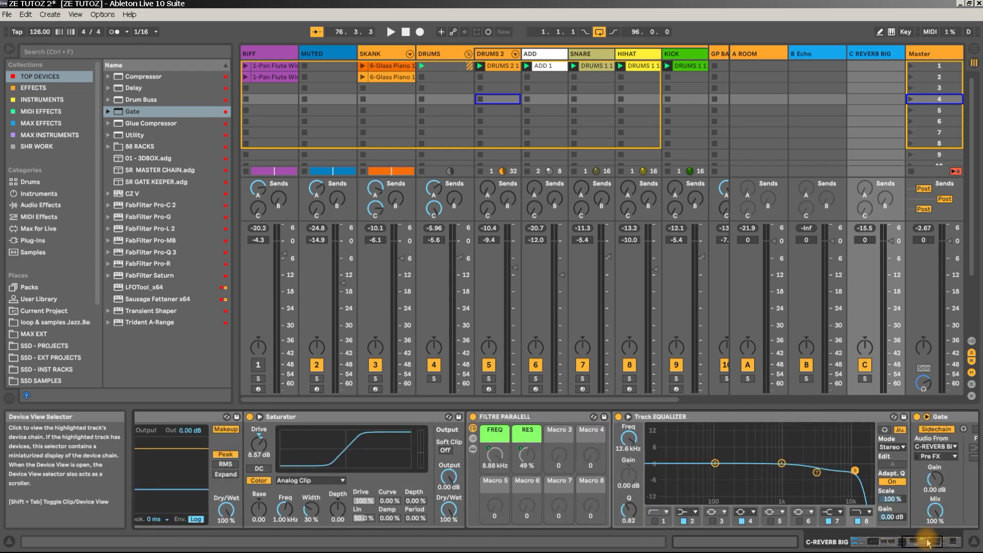
pyautogui.doubleClick(733, 419)
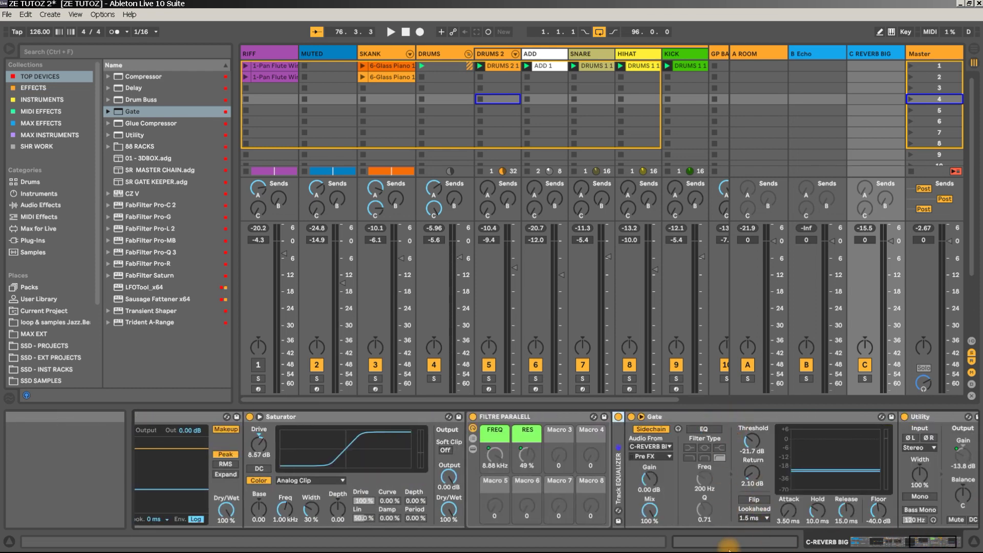
# - Play the set briefly and lower the REVERB BIG rack's FREQ macro to 1.53 kHz
pyautogui.press('space')
pyautogui.press('space')
pyautogui.moveTo(854, 534); pyautogui.dragTo(810, 546)
pyautogui.click(169, 506)
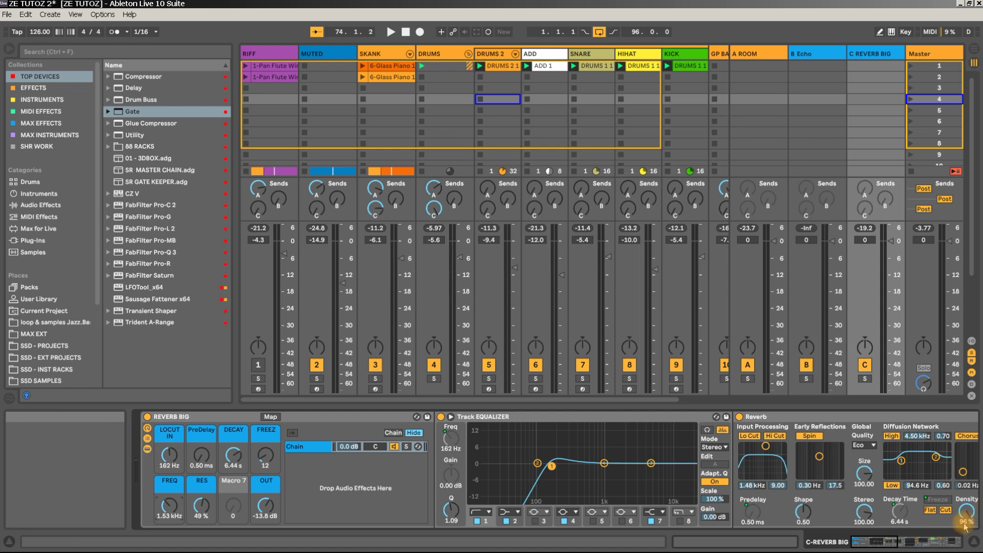
# - Solo the C REVERB BIG return, play the set, and sweep the Gate's threshold between its extremes, settling at -16.2 dB
pyautogui.moveTo(875, 542); pyautogui.dragTo(929, 536)
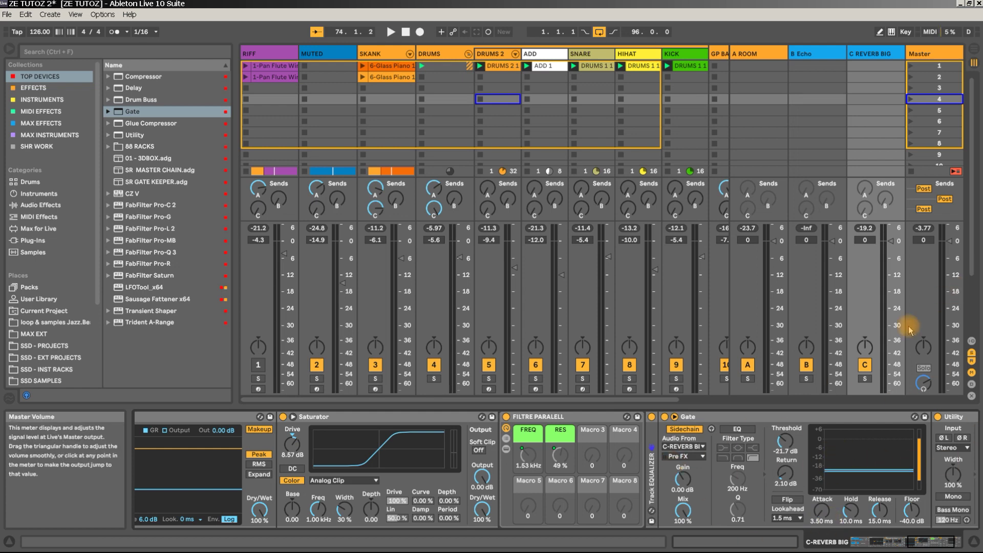
pyautogui.click(865, 378)
pyautogui.press('space')
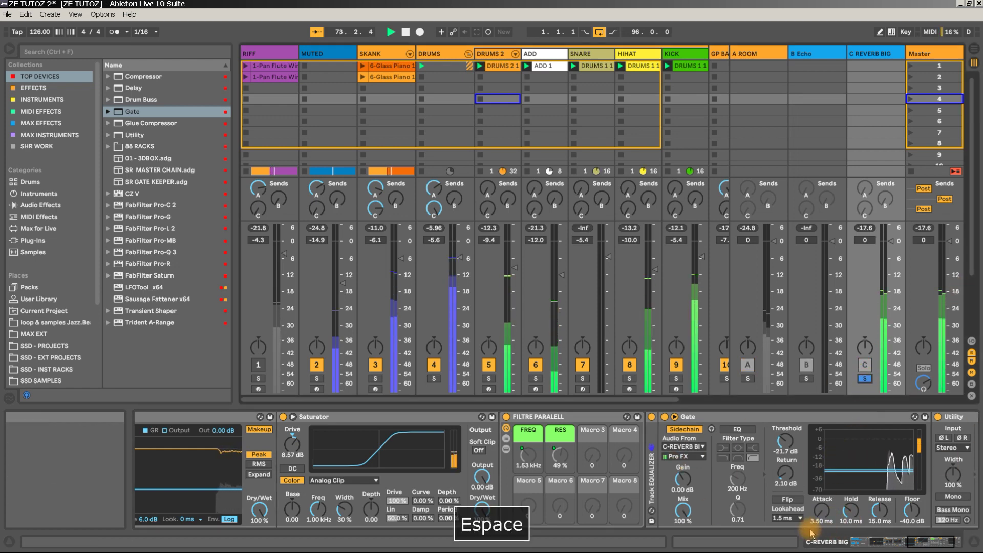
pyautogui.moveTo(784, 441); pyautogui.dragTo(785, 491)
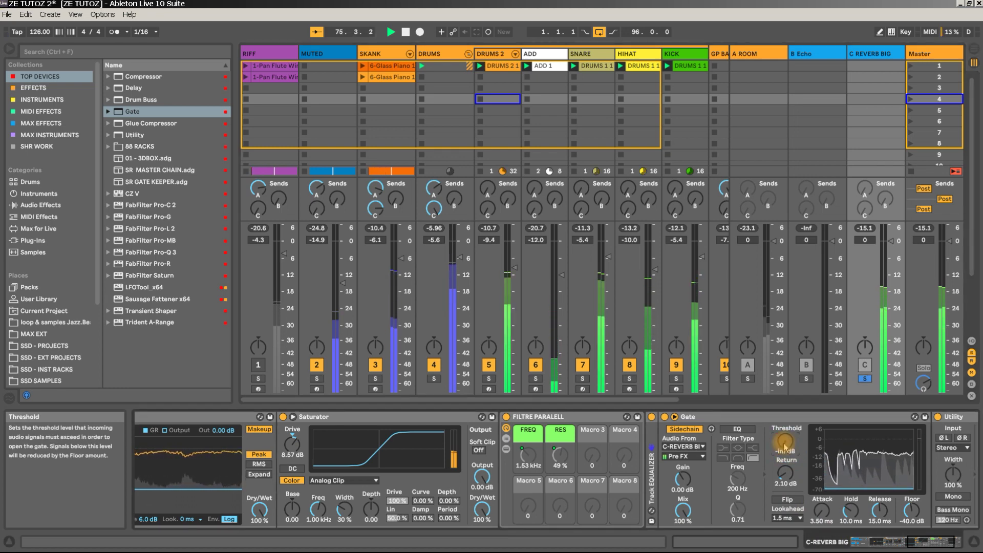
pyautogui.moveTo(786, 450); pyautogui.dragTo(786, 399)
pyautogui.moveTo(785, 440); pyautogui.dragTo(785, 466)
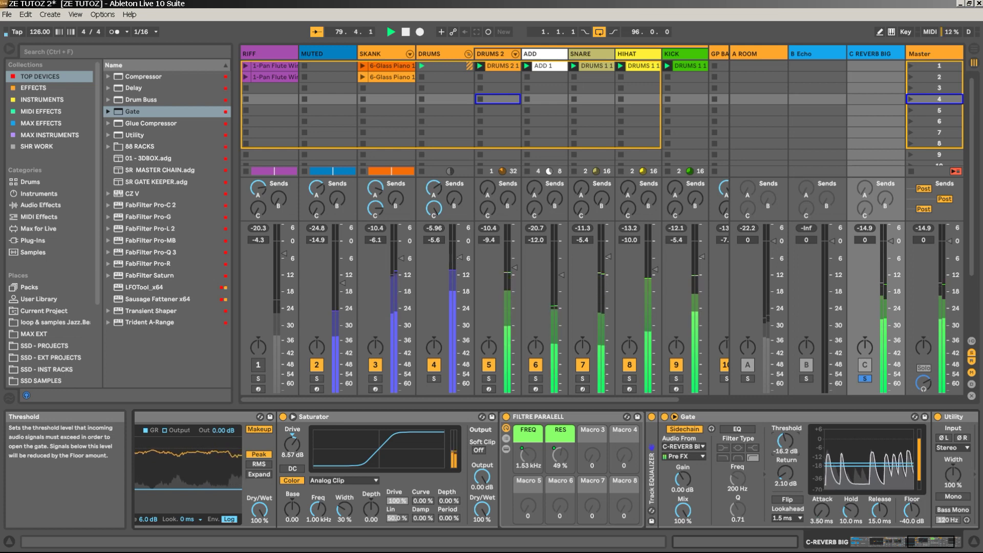
# - Set the Gate's threshold to -12.4 dB, attack to 4.78 ms, hold to 9.62 ms and release to 12.5 ms
pyautogui.moveTo(785, 466); pyautogui.dragTo(785, 460)
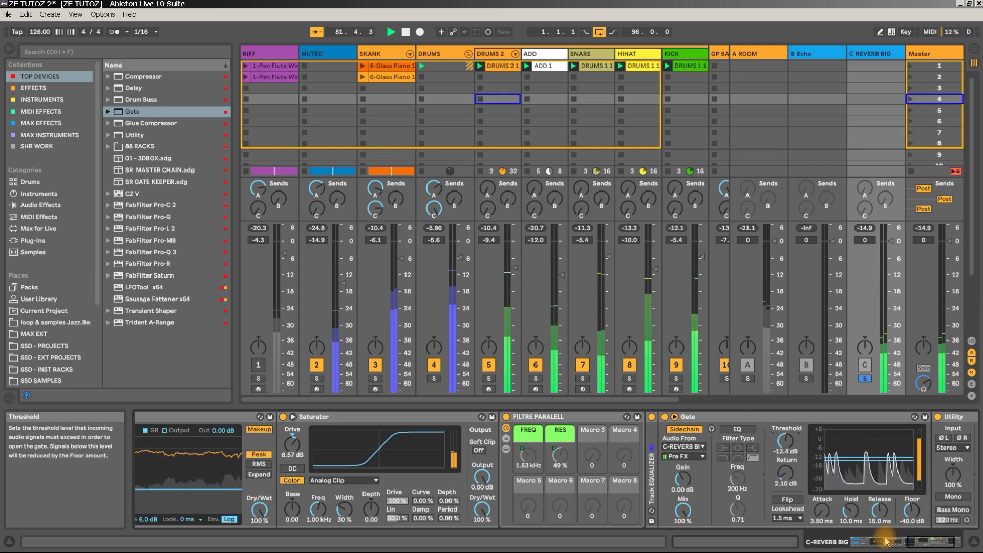
pyautogui.moveTo(822, 510); pyautogui.dragTo(879, 513)
pyautogui.click(822, 510)
# - Sweep the Gate's floor during playback through about -28 dB and -63.7 dB, settling at -inf dB
pyautogui.click(911, 512)
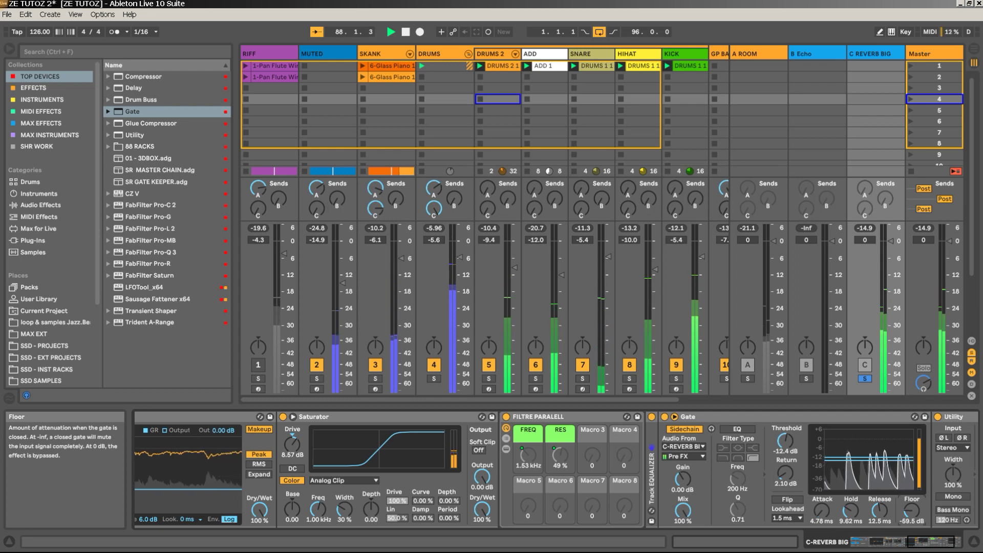
pyautogui.click(911, 513)
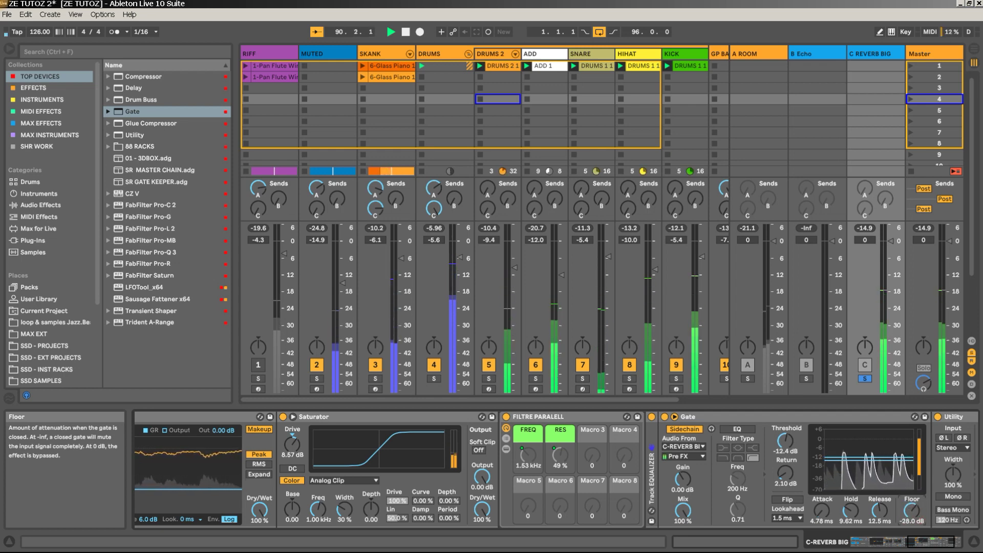
pyautogui.moveTo(911, 510); pyautogui.dragTo(911, 514)
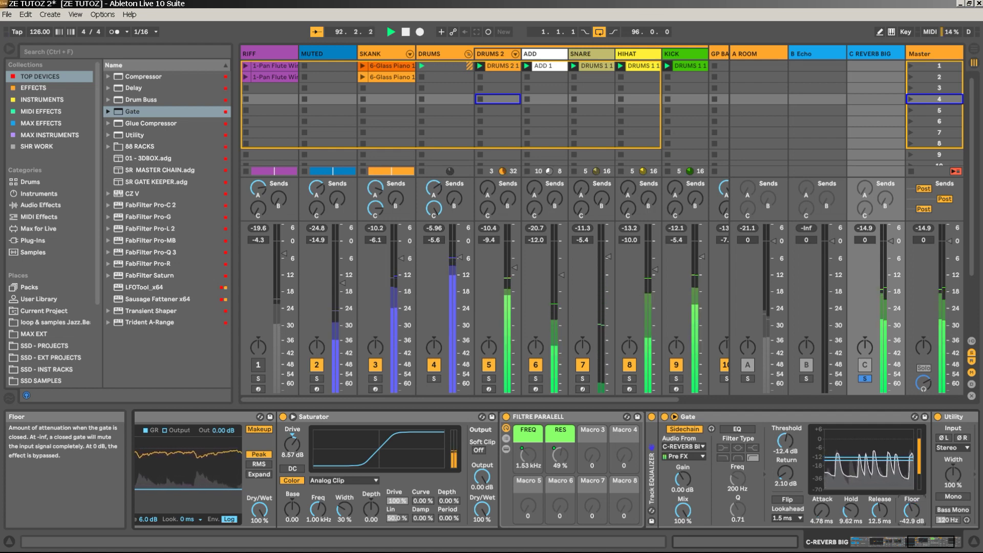
pyautogui.moveTo(912, 517); pyautogui.dragTo(912, 517)
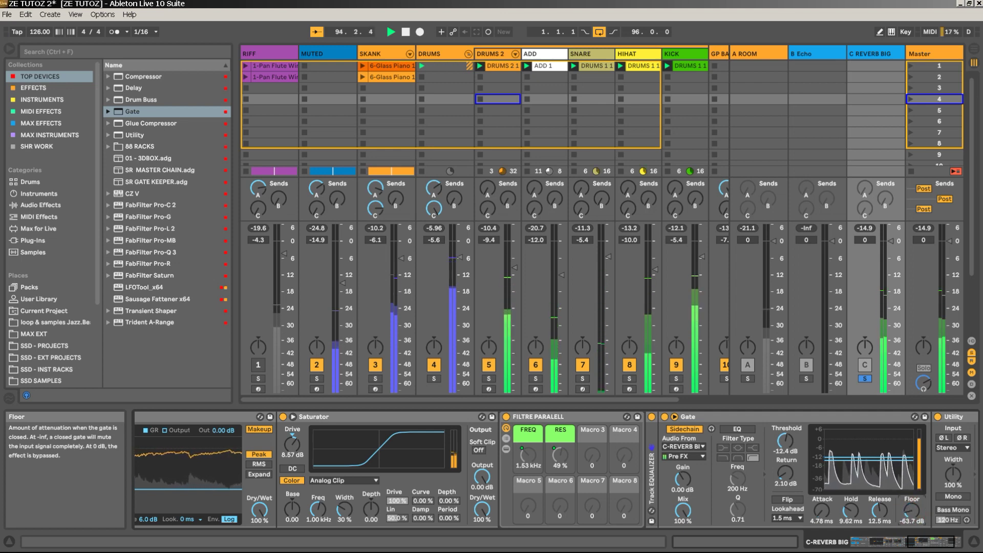
pyautogui.moveTo(911, 511); pyautogui.dragTo(912, 516)
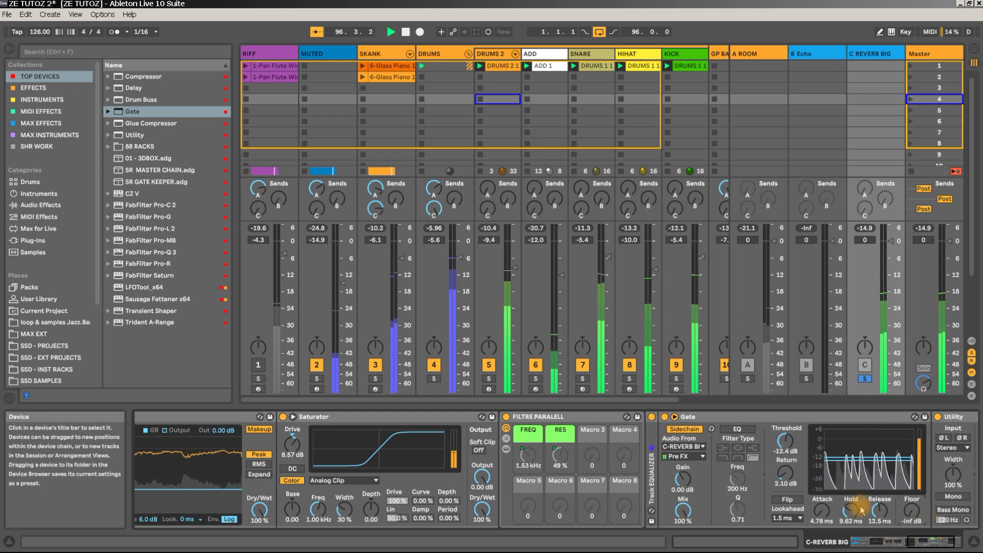
# - Audition the Gate's threshold, leaving it at -12.4 dB, and restart playback of the set
pyautogui.click(787, 448)
pyautogui.moveTo(787, 449); pyautogui.dragTo(787, 440)
pyautogui.press('space')
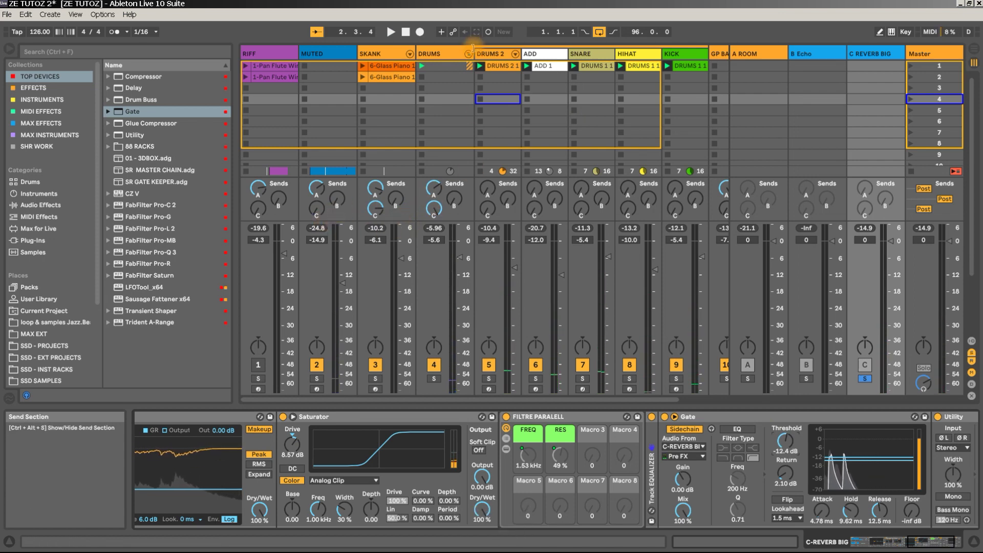
pyautogui.press('space')
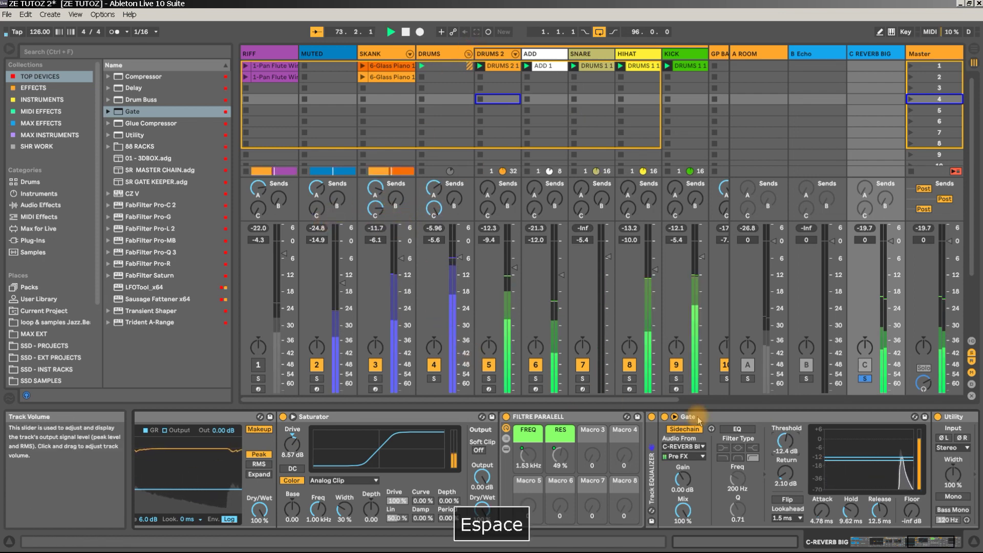